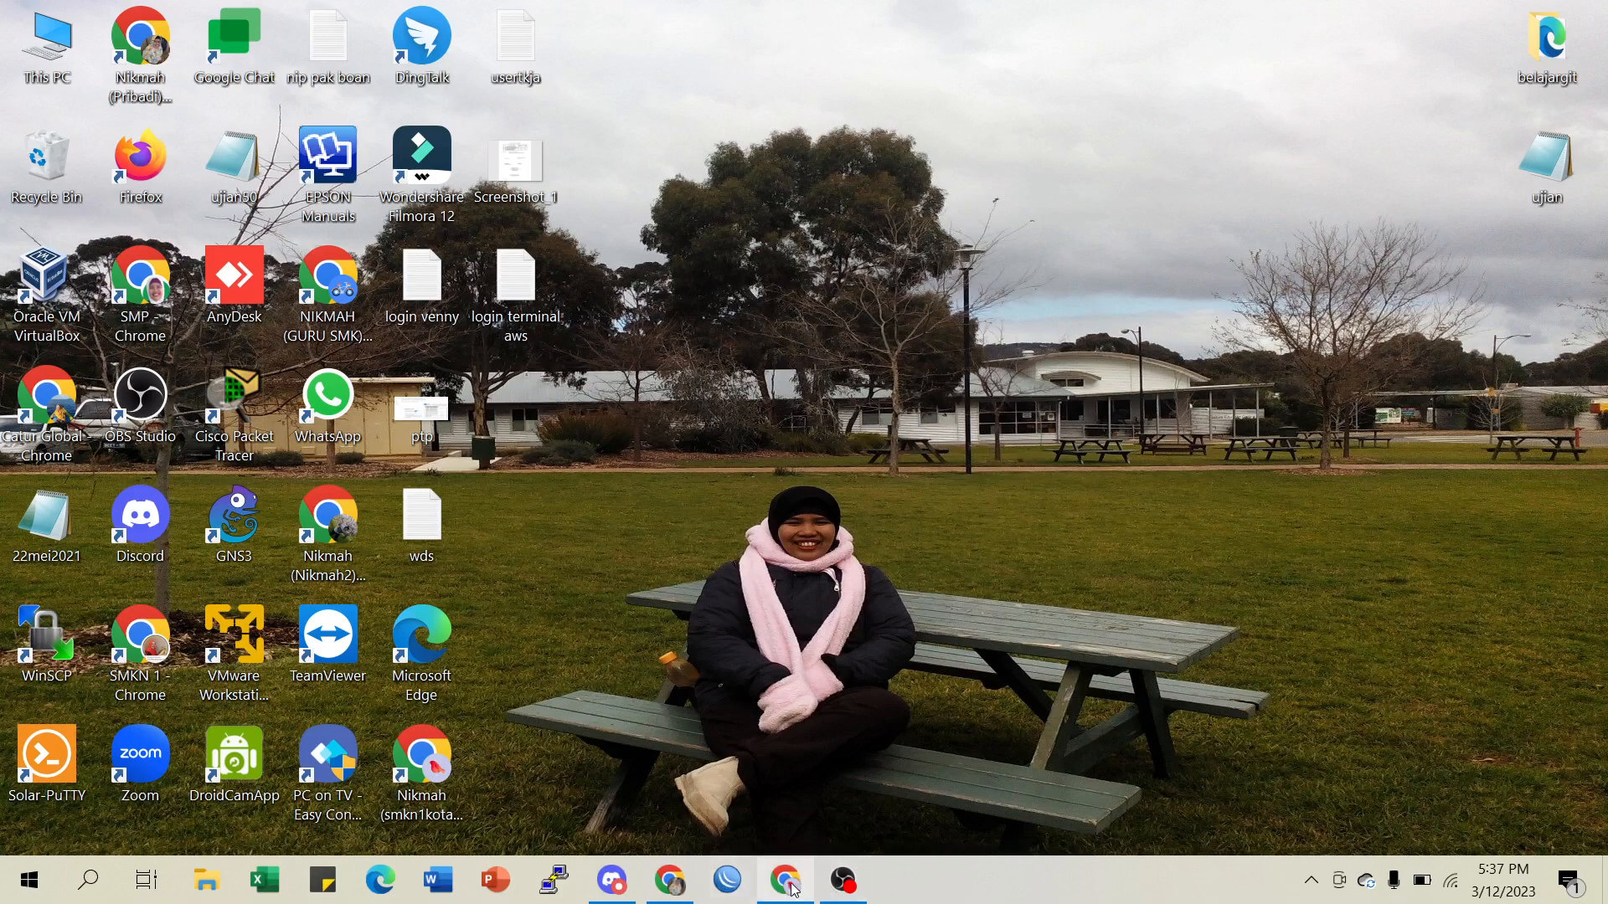
Switch to the Chrome window with the Module 6 Guided Lab and read its overview and objectives, from the introduction through the list of outcomes
{"action": "left_click", "coordinate": [792, 879]}
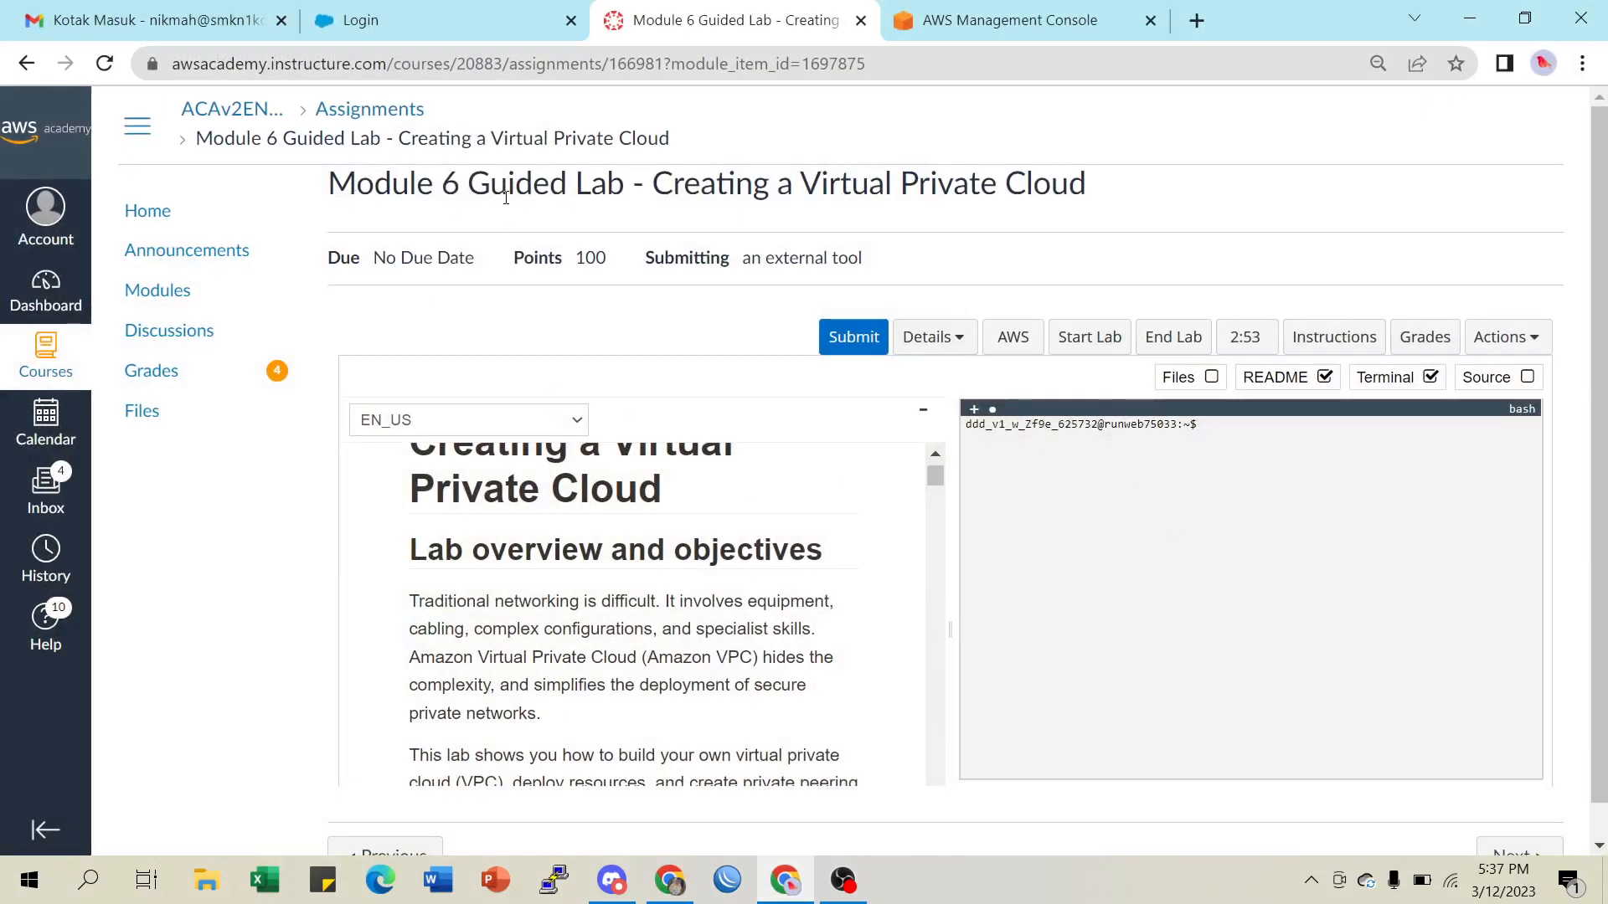
{"action": "left_click_drag", "start_coordinate": [675, 181], "coordinate": [1047, 186]}
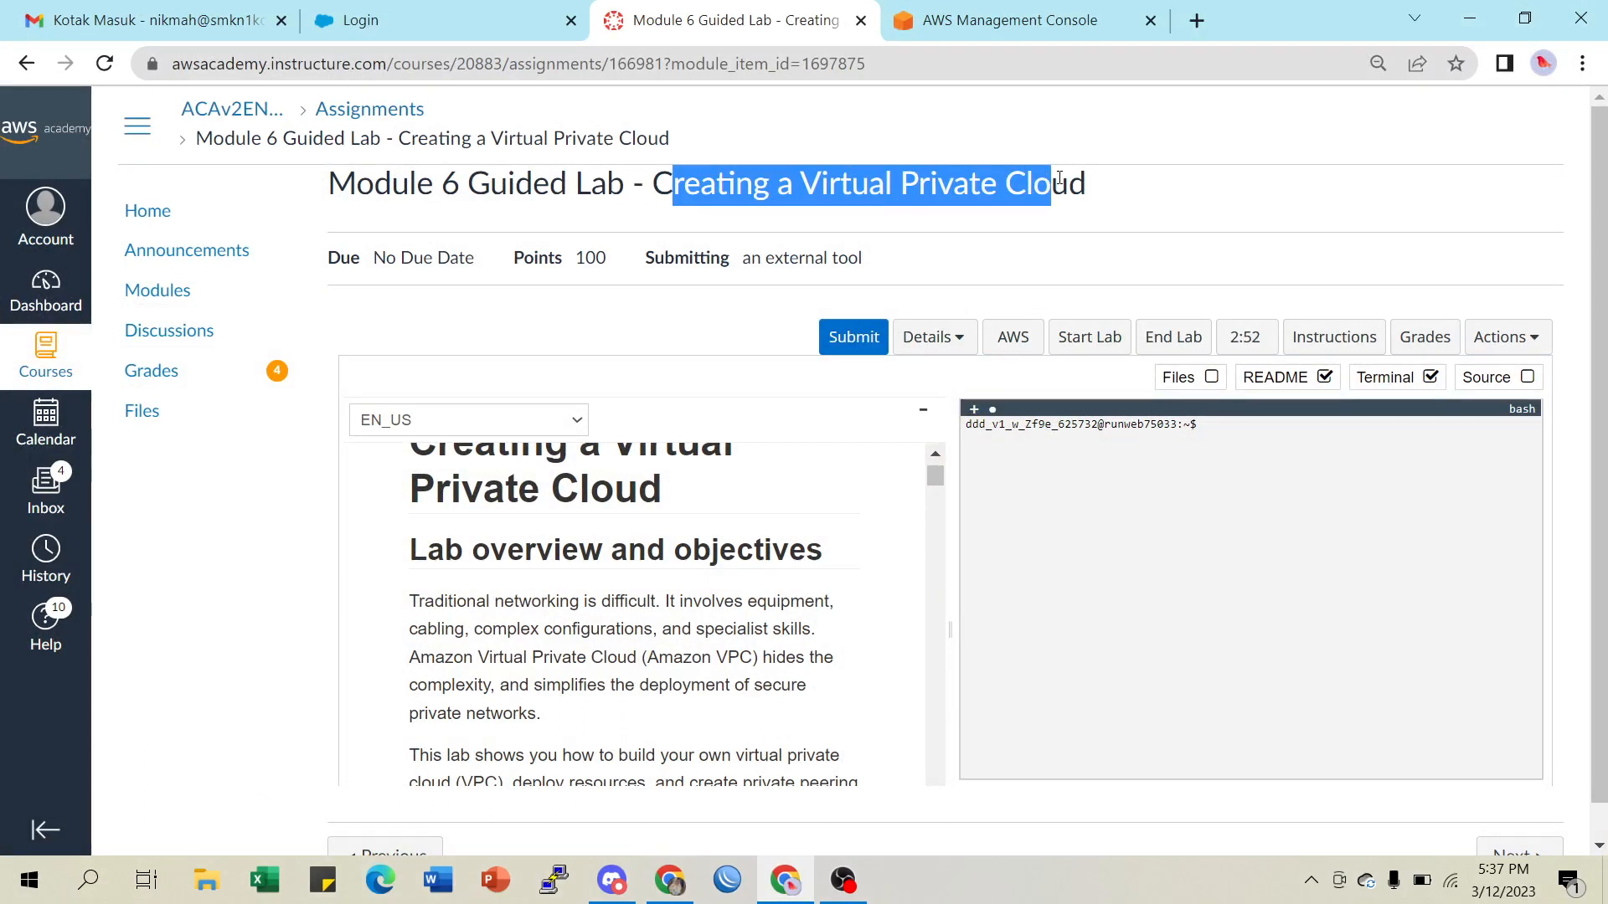
{"action": "scroll", "coordinate": [591, 563], "scroll_direction": "up", "scroll_amount": 2}
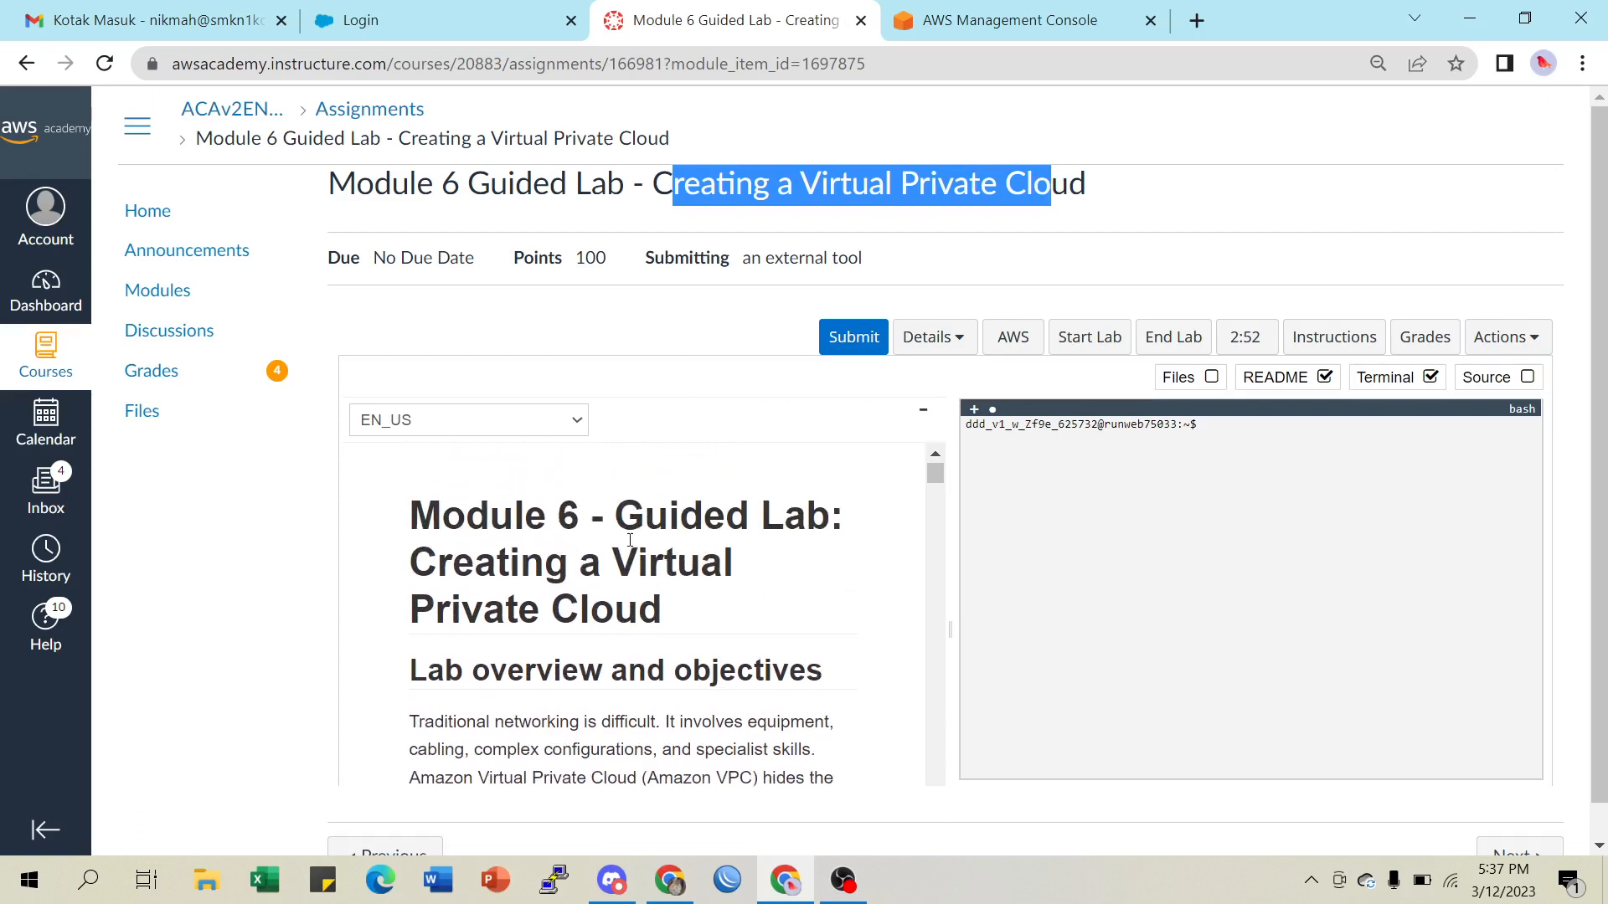
{"action": "scroll", "coordinate": [511, 561], "scroll_direction": "down", "scroll_amount": 1}
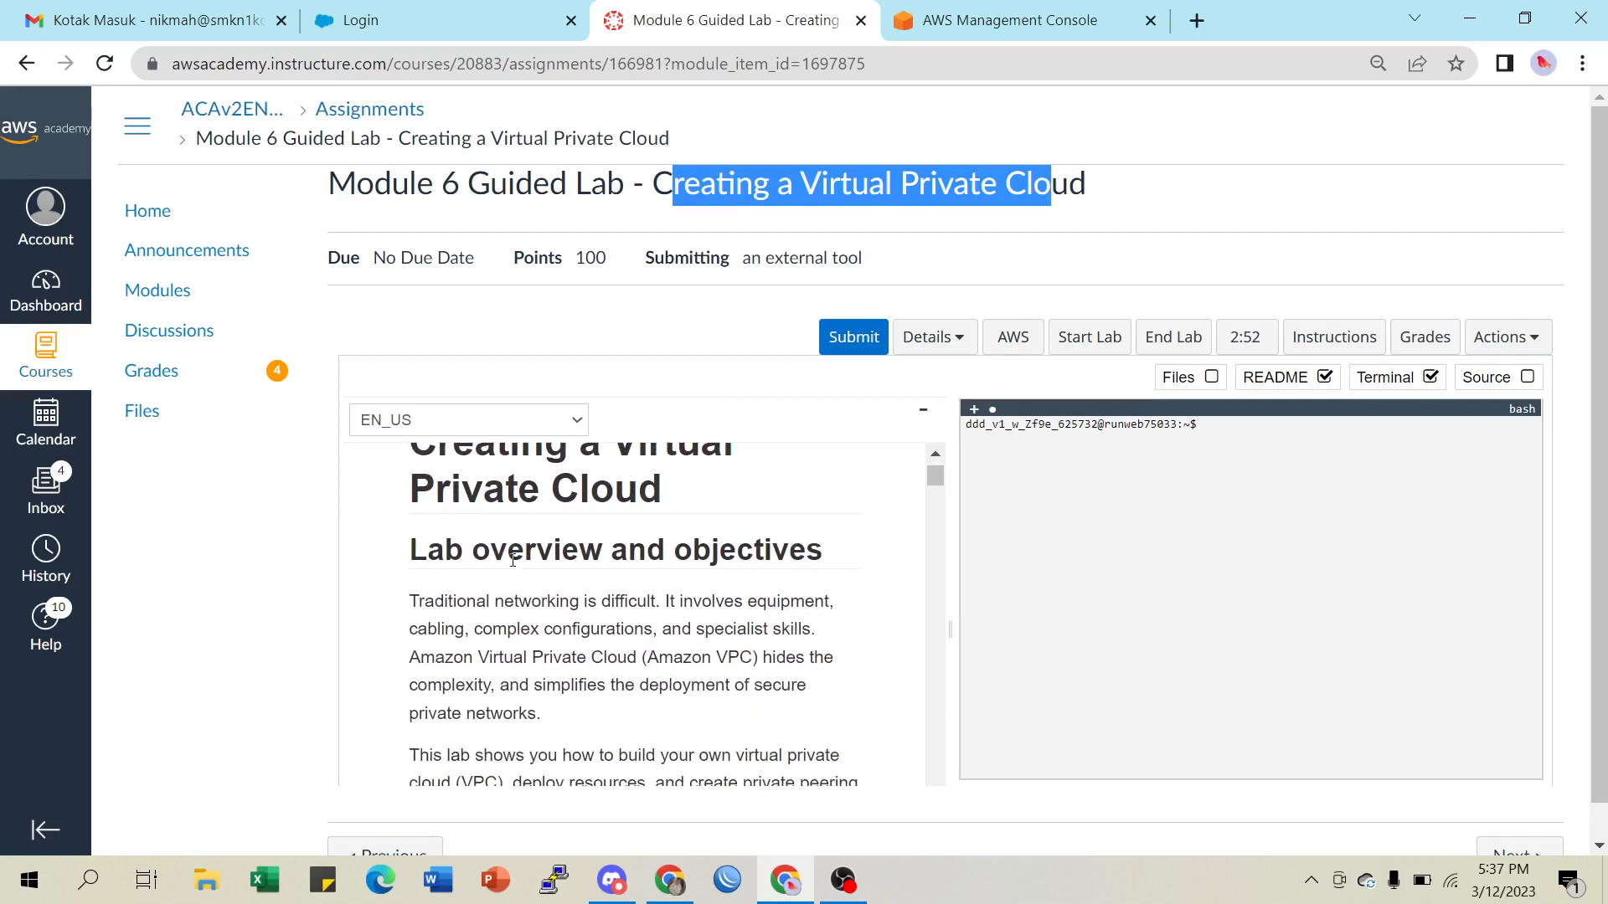
{"action": "scroll", "coordinate": [647, 566], "scroll_direction": "down", "scroll_amount": 1}
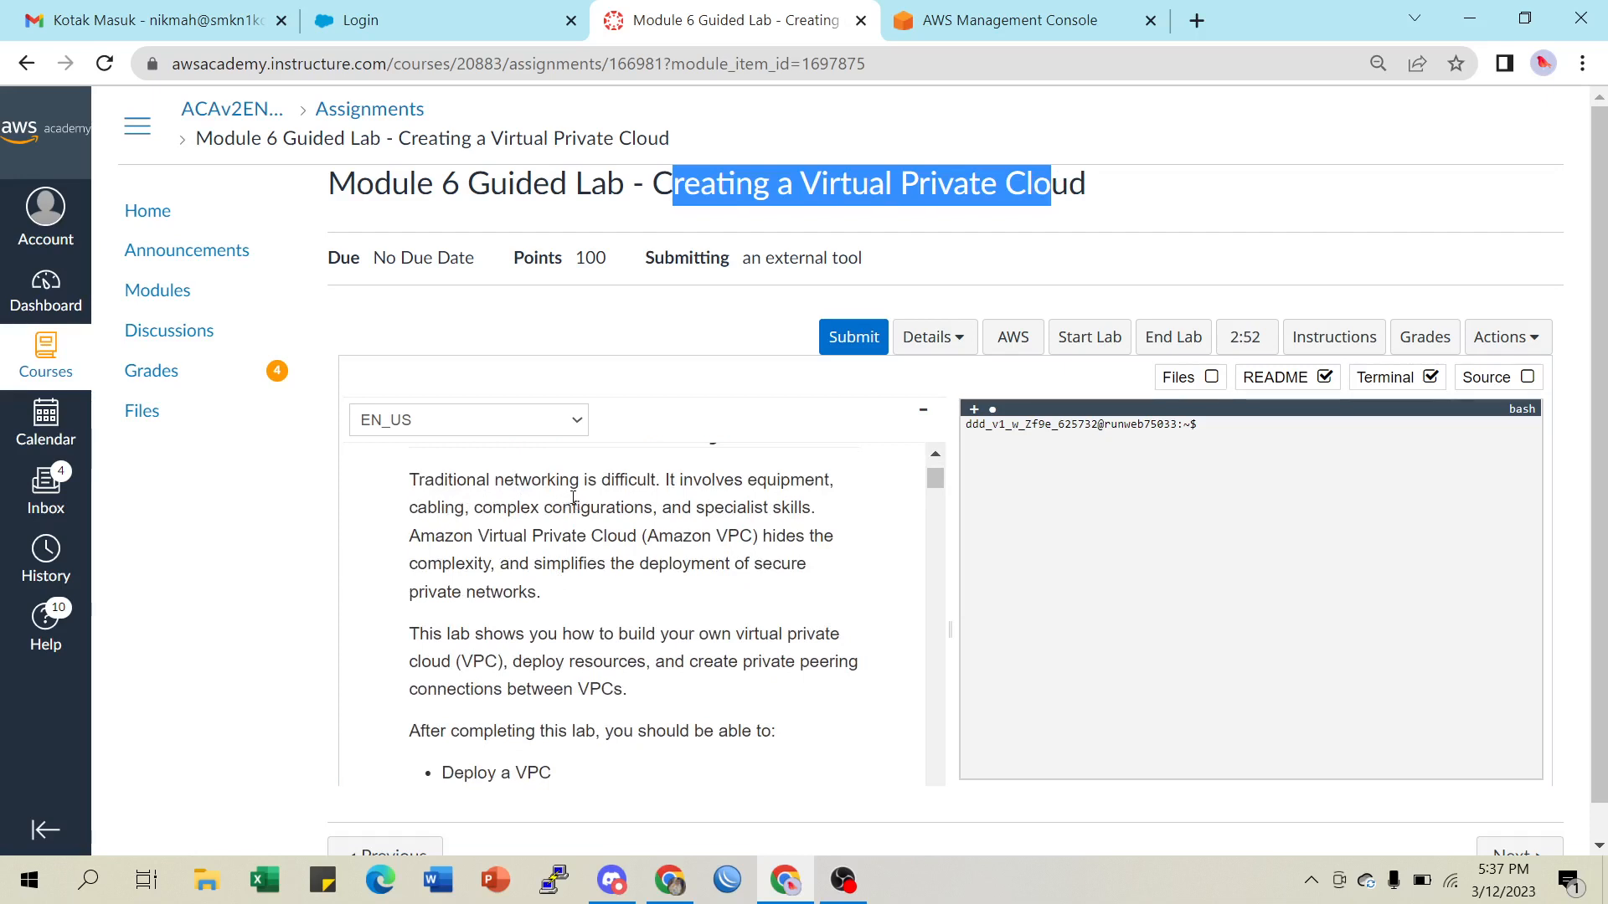
{"action": "scroll", "coordinate": [650, 510], "scroll_direction": "up", "scroll_amount": 1}
{"action": "scroll", "coordinate": [633, 531], "scroll_direction": "down", "scroll_amount": 1}
{"action": "left_click_drag", "start_coordinate": [439, 516], "coordinate": [787, 512]}
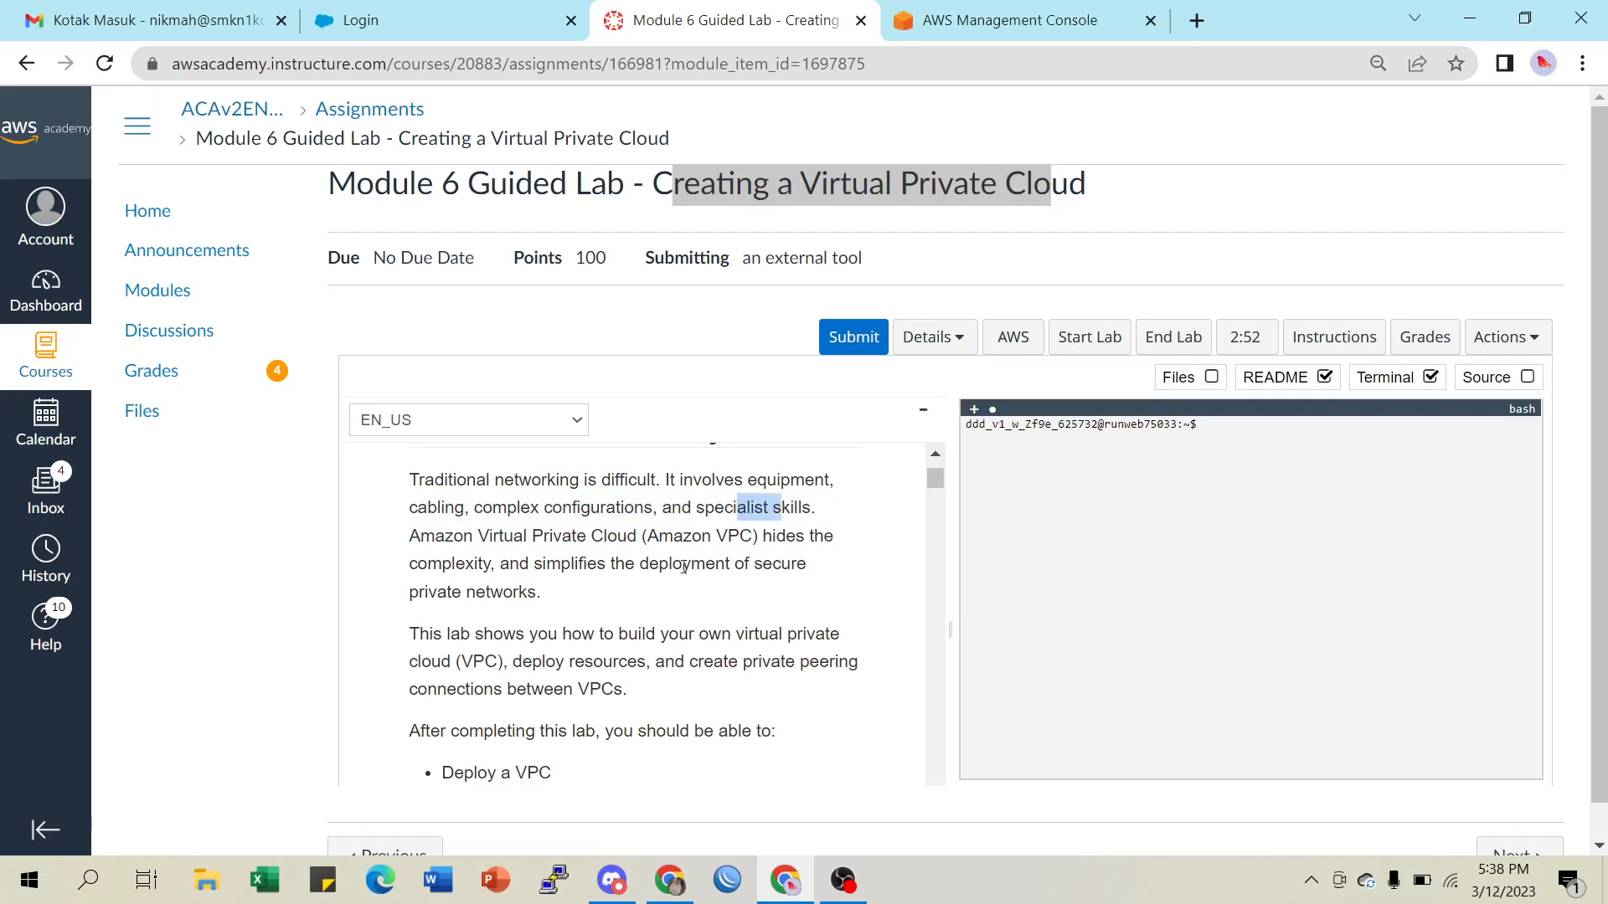
{"action": "left_click_drag", "start_coordinate": [533, 537], "coordinate": [718, 568]}
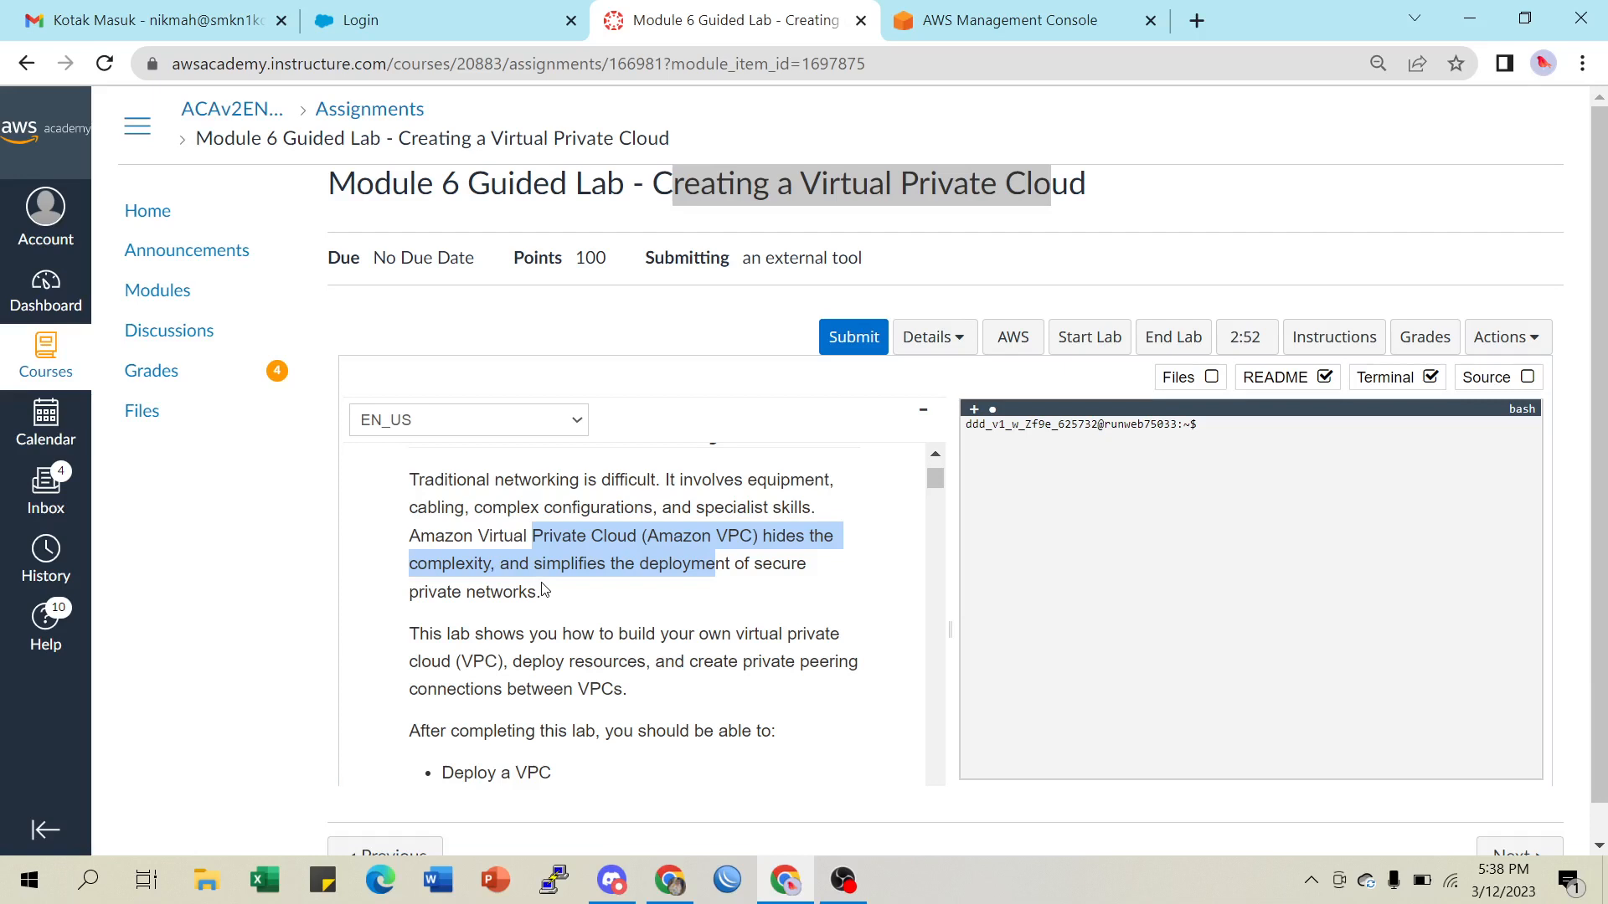
{"action": "scroll", "coordinate": [645, 596], "scroll_direction": "down", "scroll_amount": 1}
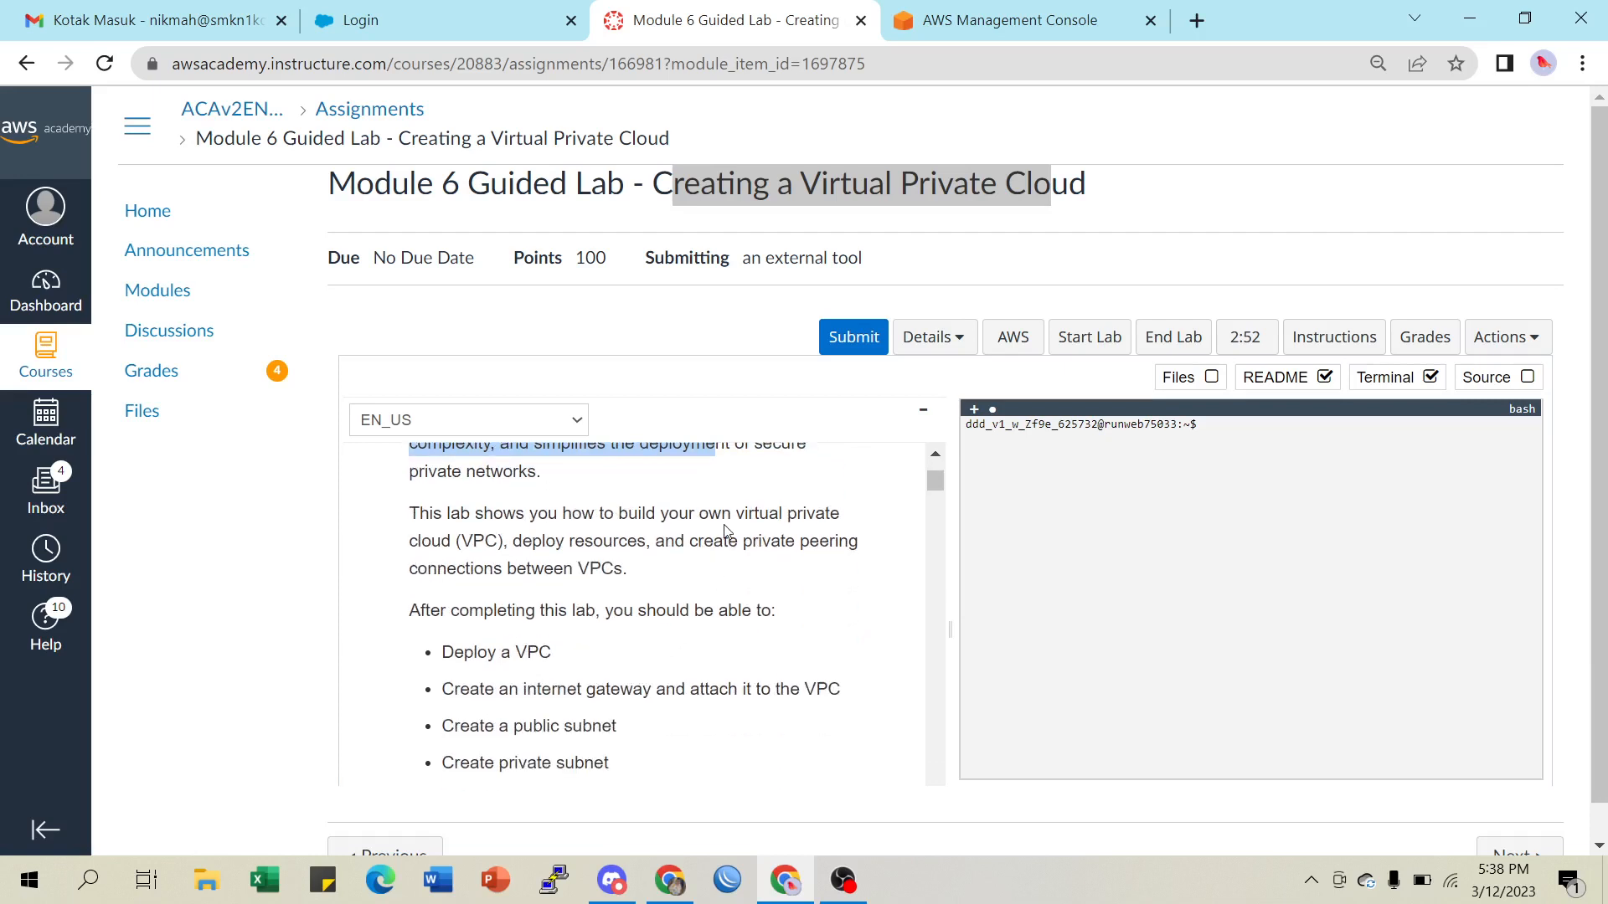
{"action": "left_click_drag", "start_coordinate": [724, 525], "coordinate": [840, 526]}
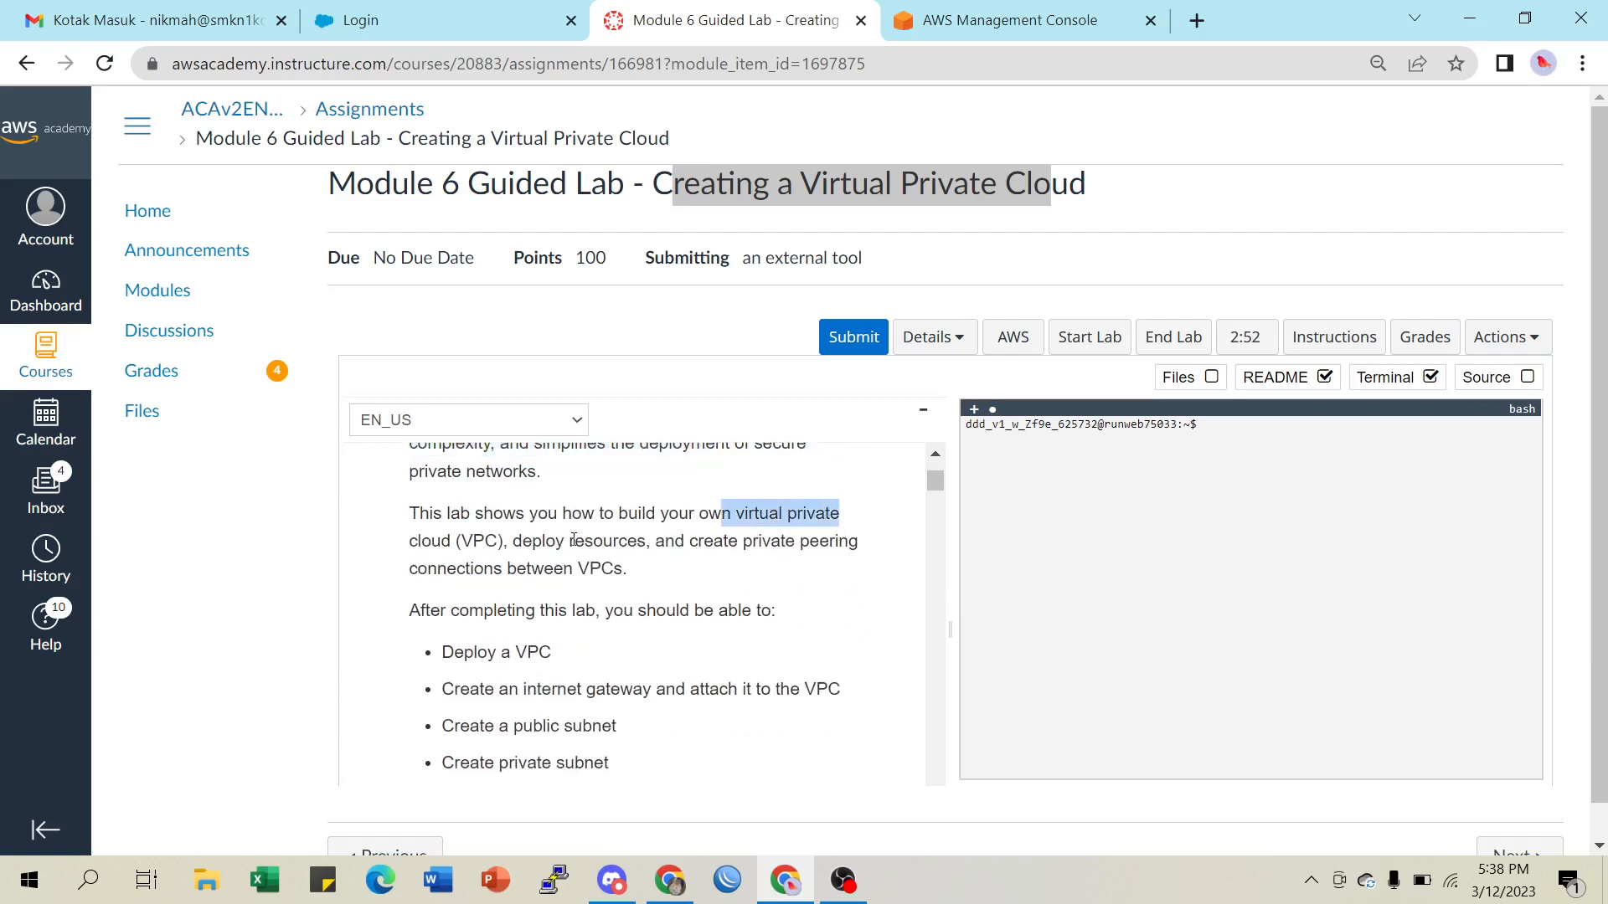
{"action": "left_click_drag", "start_coordinate": [574, 540], "coordinate": [833, 541]}
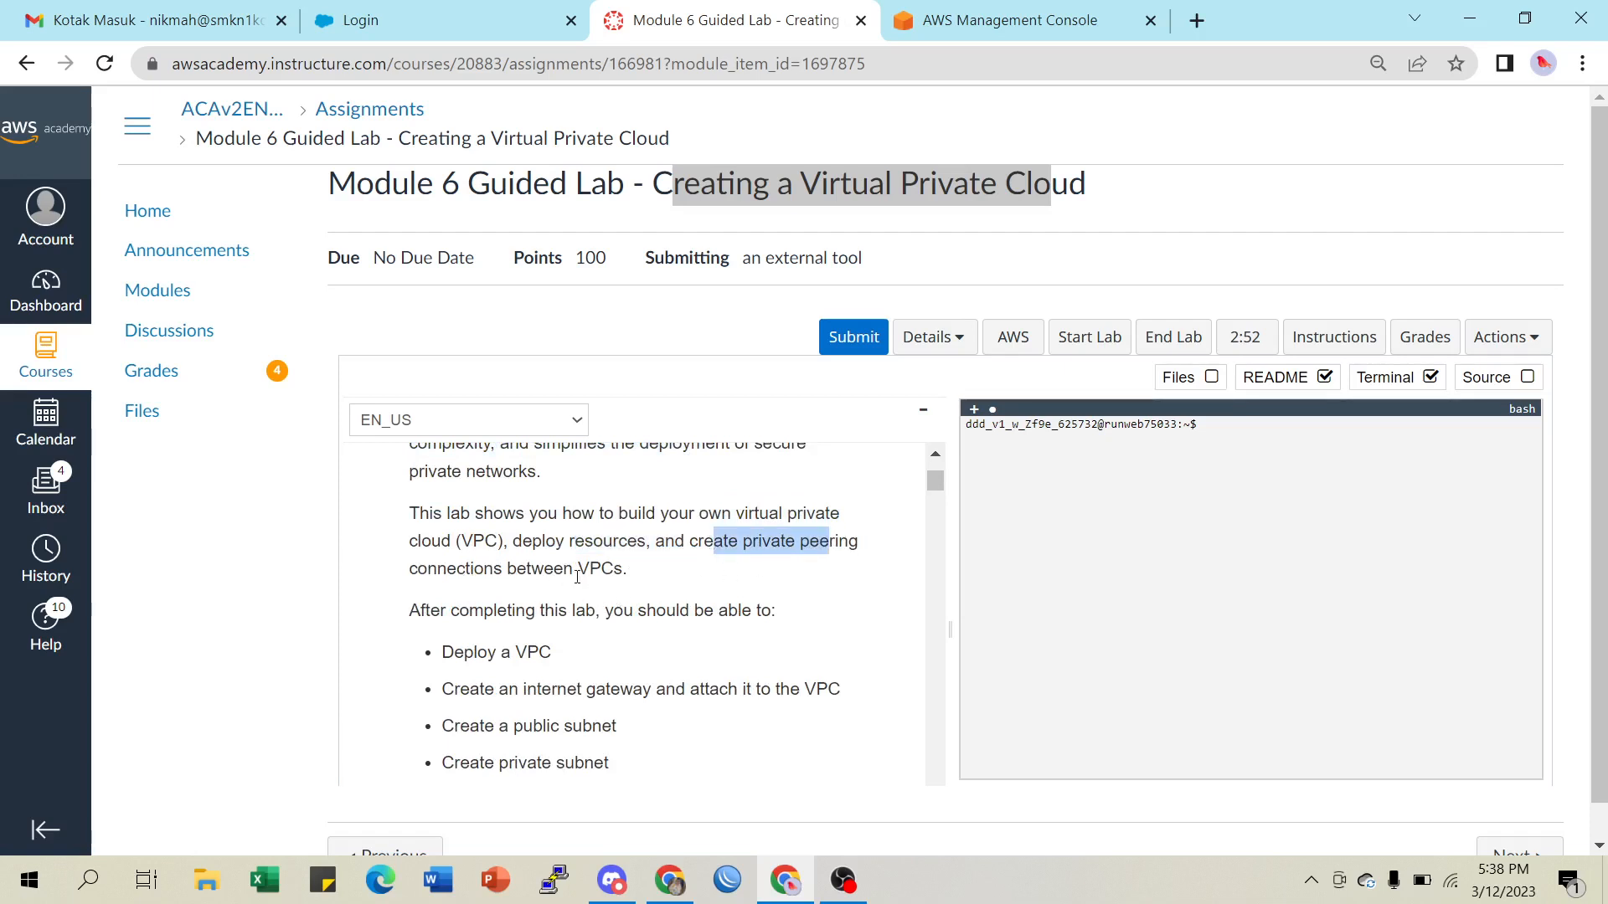
{"action": "scroll", "coordinate": [590, 576], "scroll_direction": "down", "scroll_amount": 1}
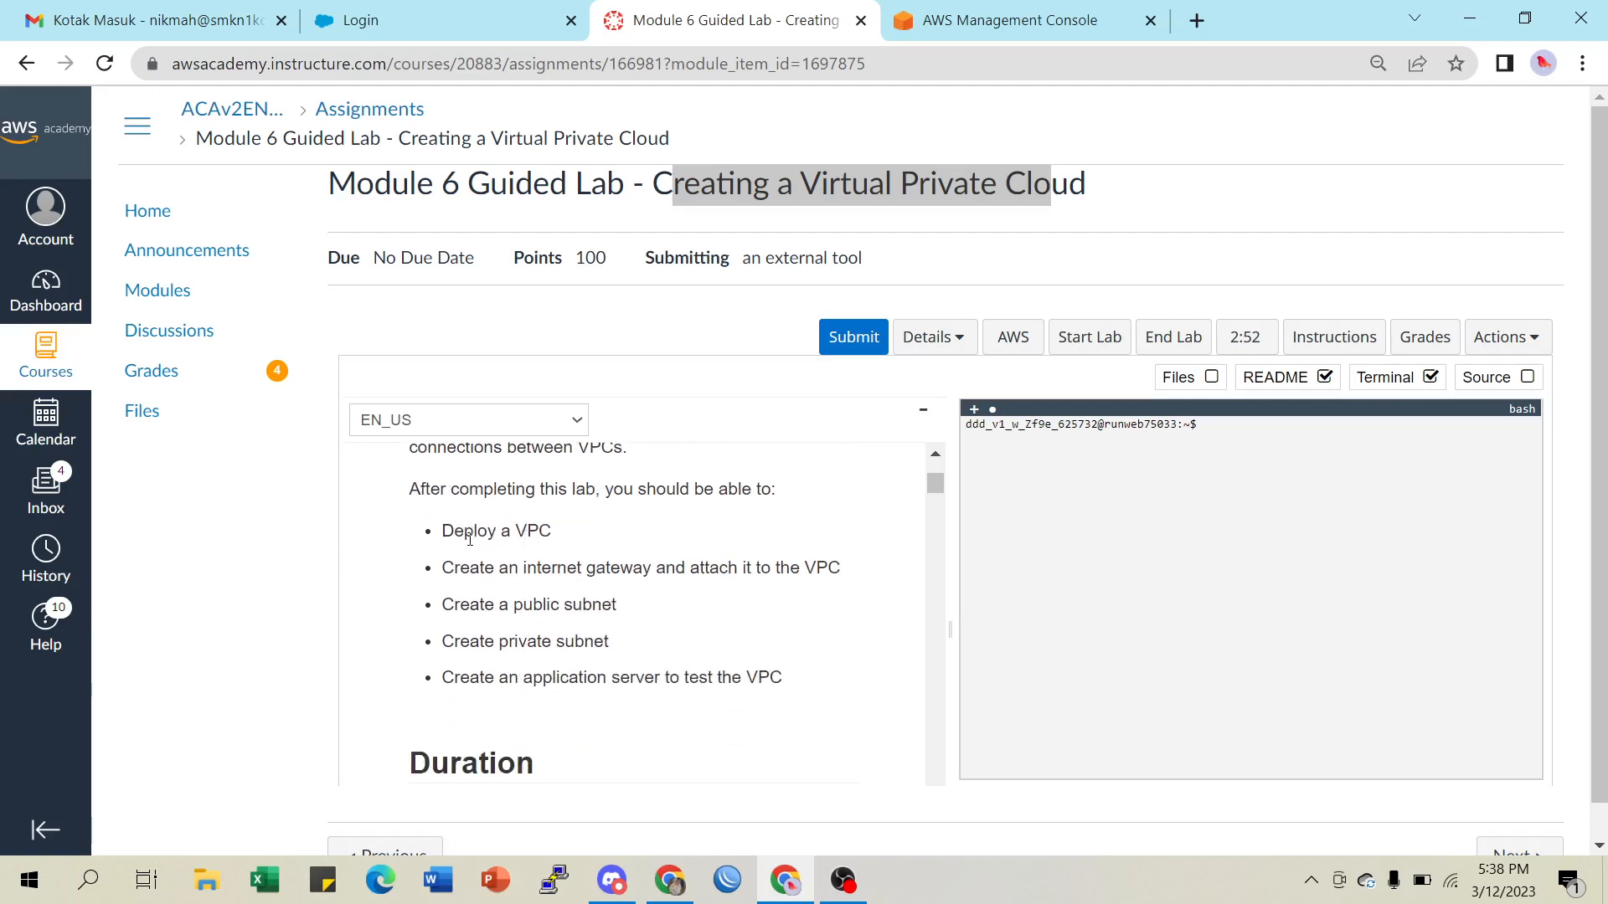
{"action": "left_click_drag", "start_coordinate": [466, 536], "coordinate": [833, 569]}
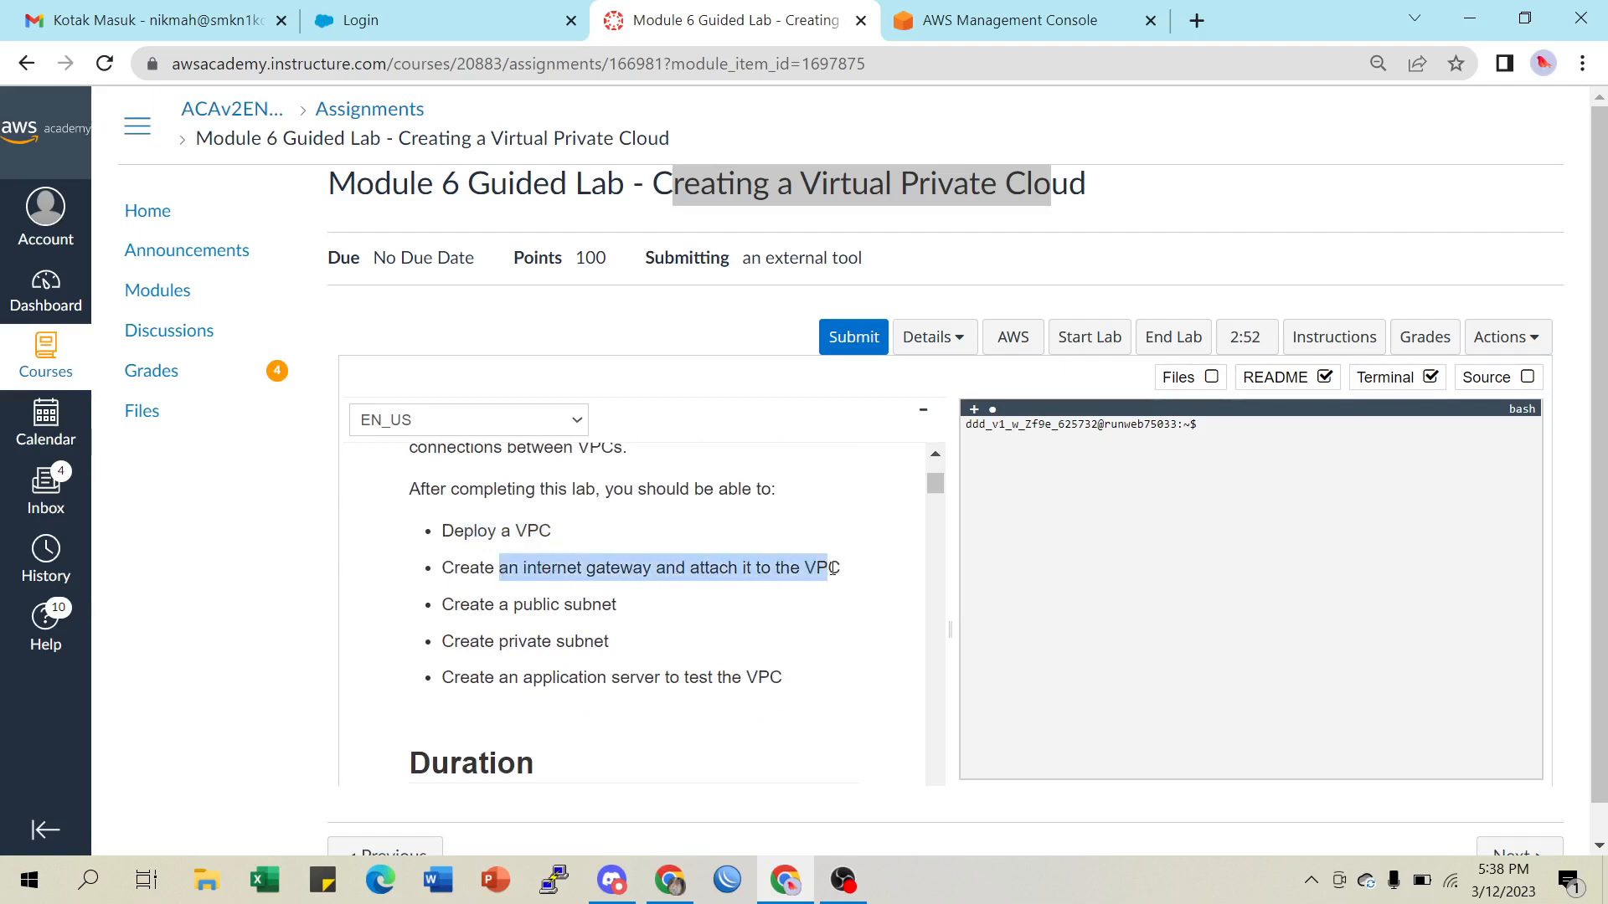
{"action": "left_click_drag", "start_coordinate": [534, 605], "coordinate": [592, 607]}
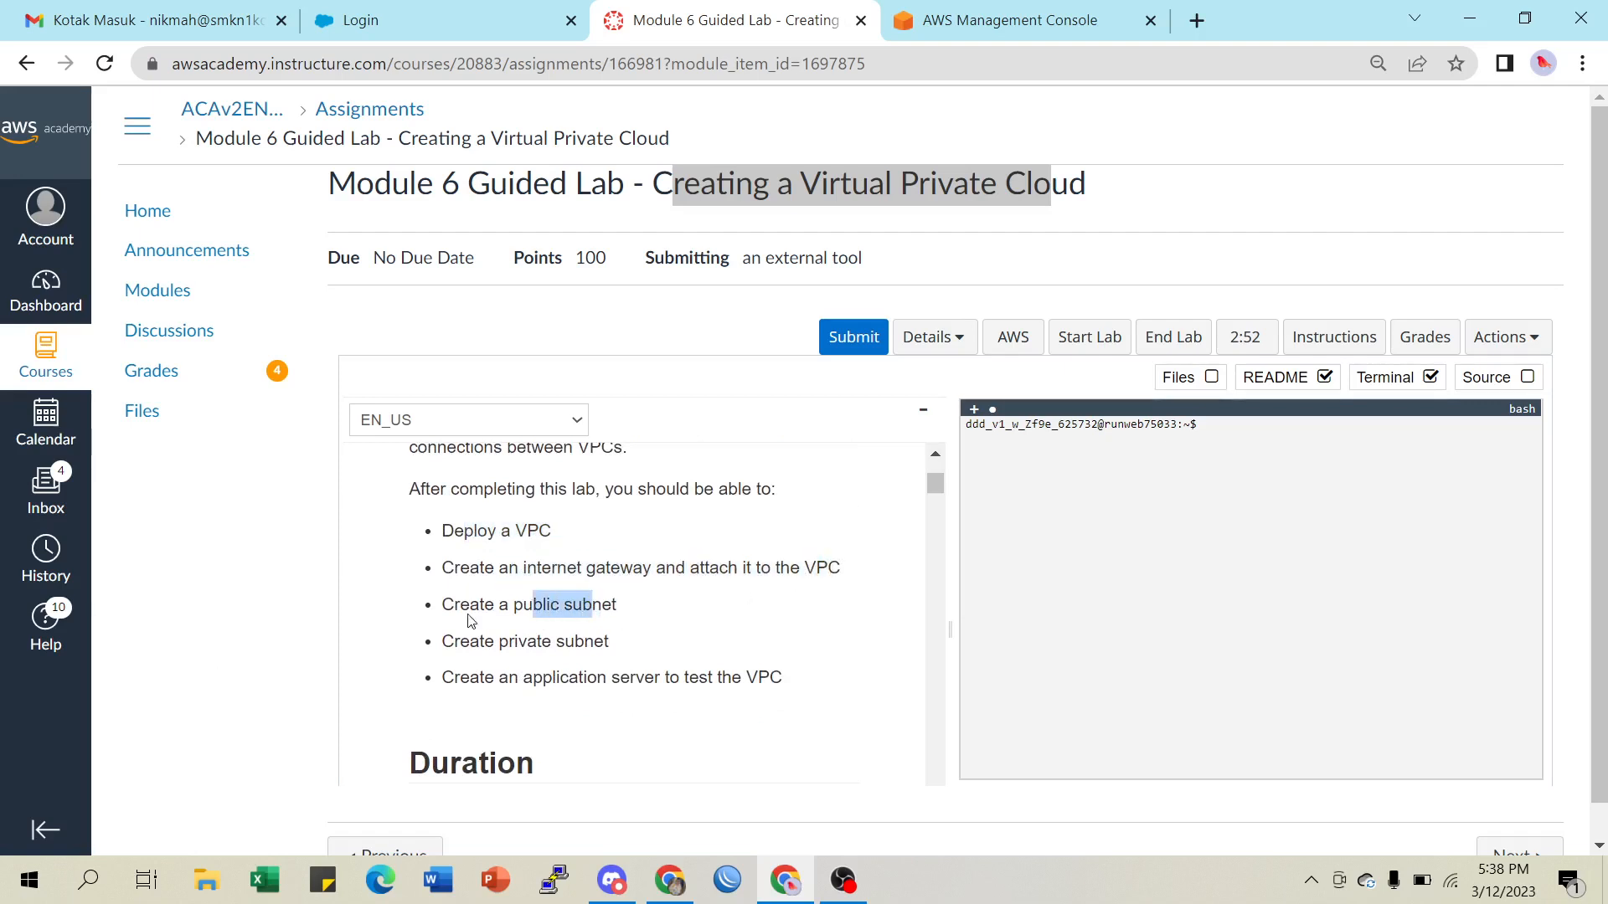
{"action": "left_click_drag", "start_coordinate": [493, 639], "coordinate": [606, 635]}
{"action": "left_click_drag", "start_coordinate": [543, 677], "coordinate": [742, 675]}
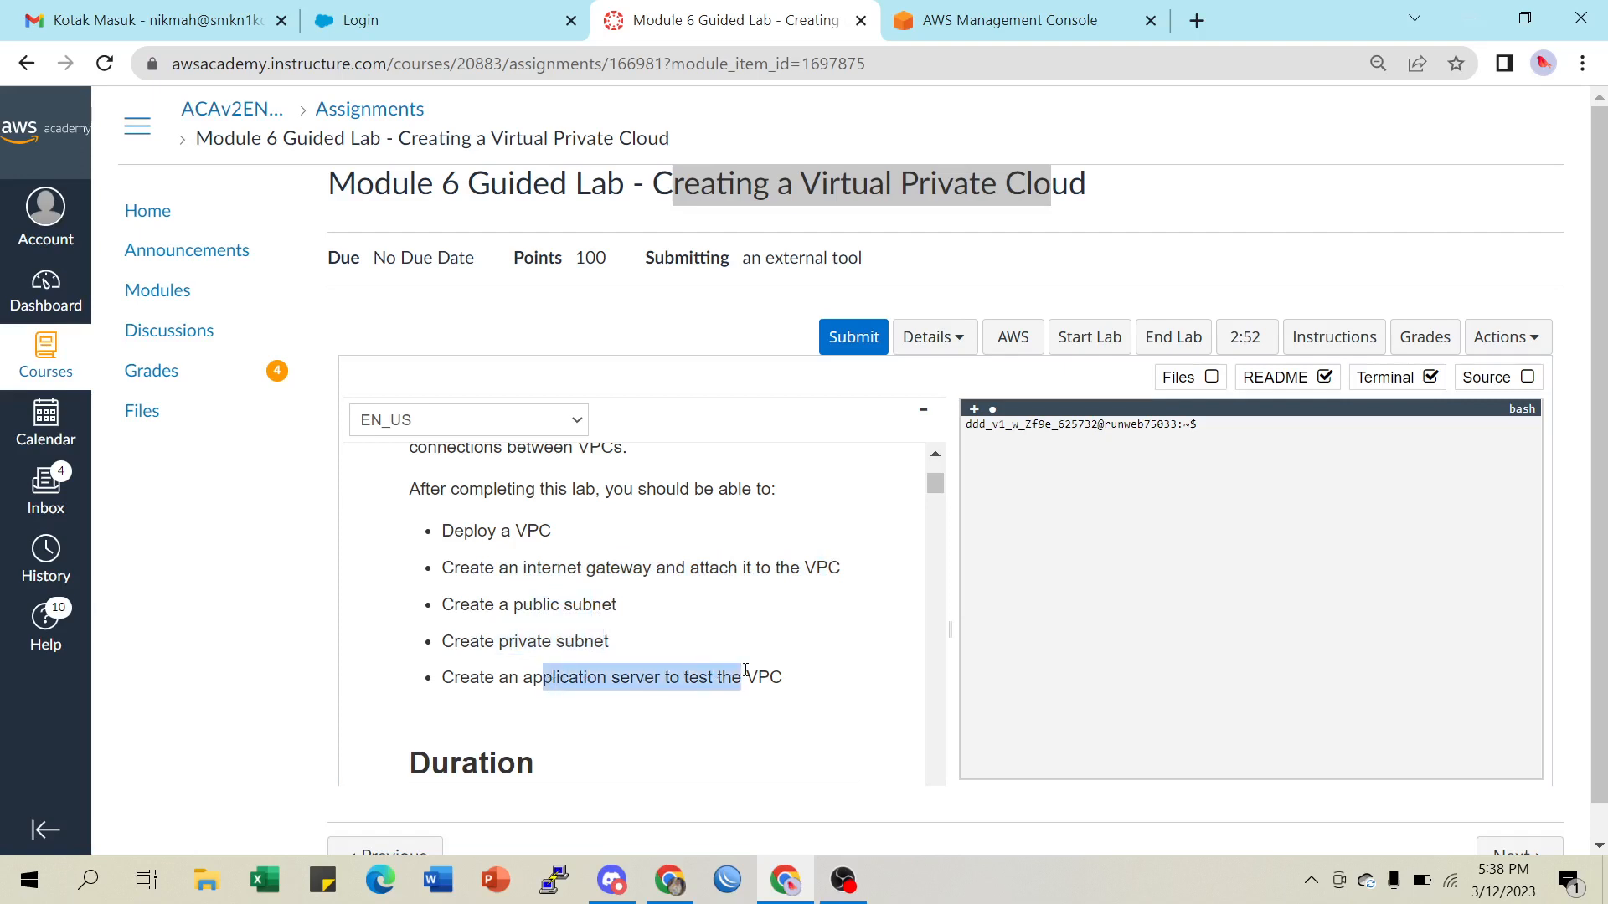
Review the lab's duration, AWS service restrictions and the target architecture diagram with its VPC, subnets, internet gateway and security group
{"action": "scroll", "coordinate": [657, 621], "scroll_direction": "down", "scroll_amount": 3}
{"action": "scroll", "coordinate": [656, 620], "scroll_direction": "down", "scroll_amount": 3}
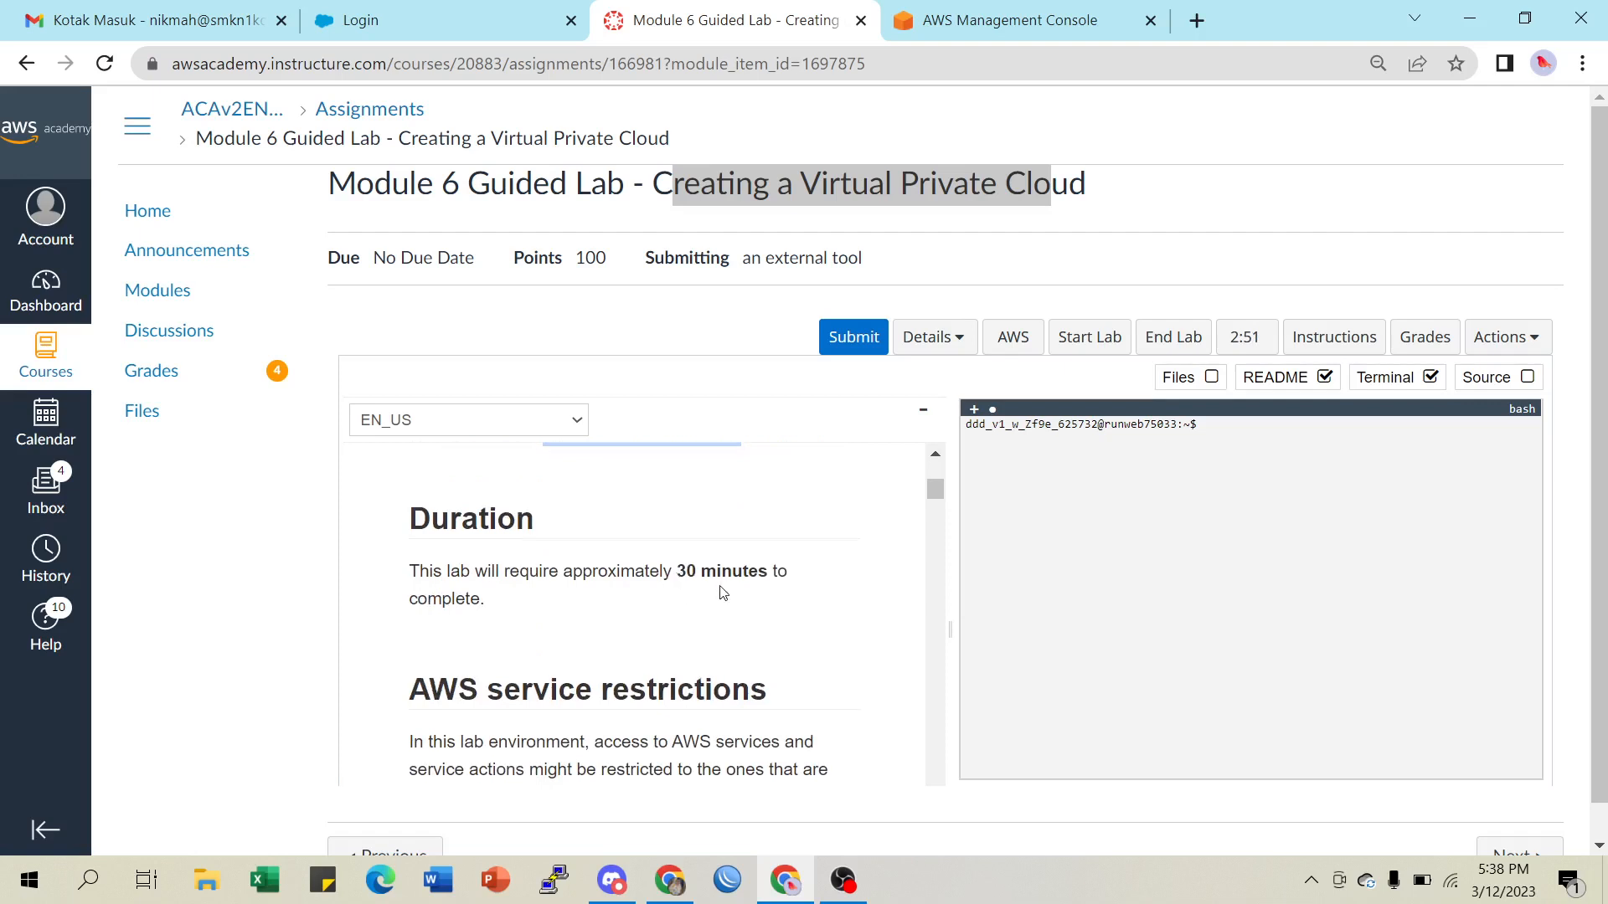
{"action": "scroll", "coordinate": [723, 593], "scroll_direction": "down", "scroll_amount": 6}
{"action": "scroll", "coordinate": [706, 644], "scroll_direction": "down", "scroll_amount": 9}
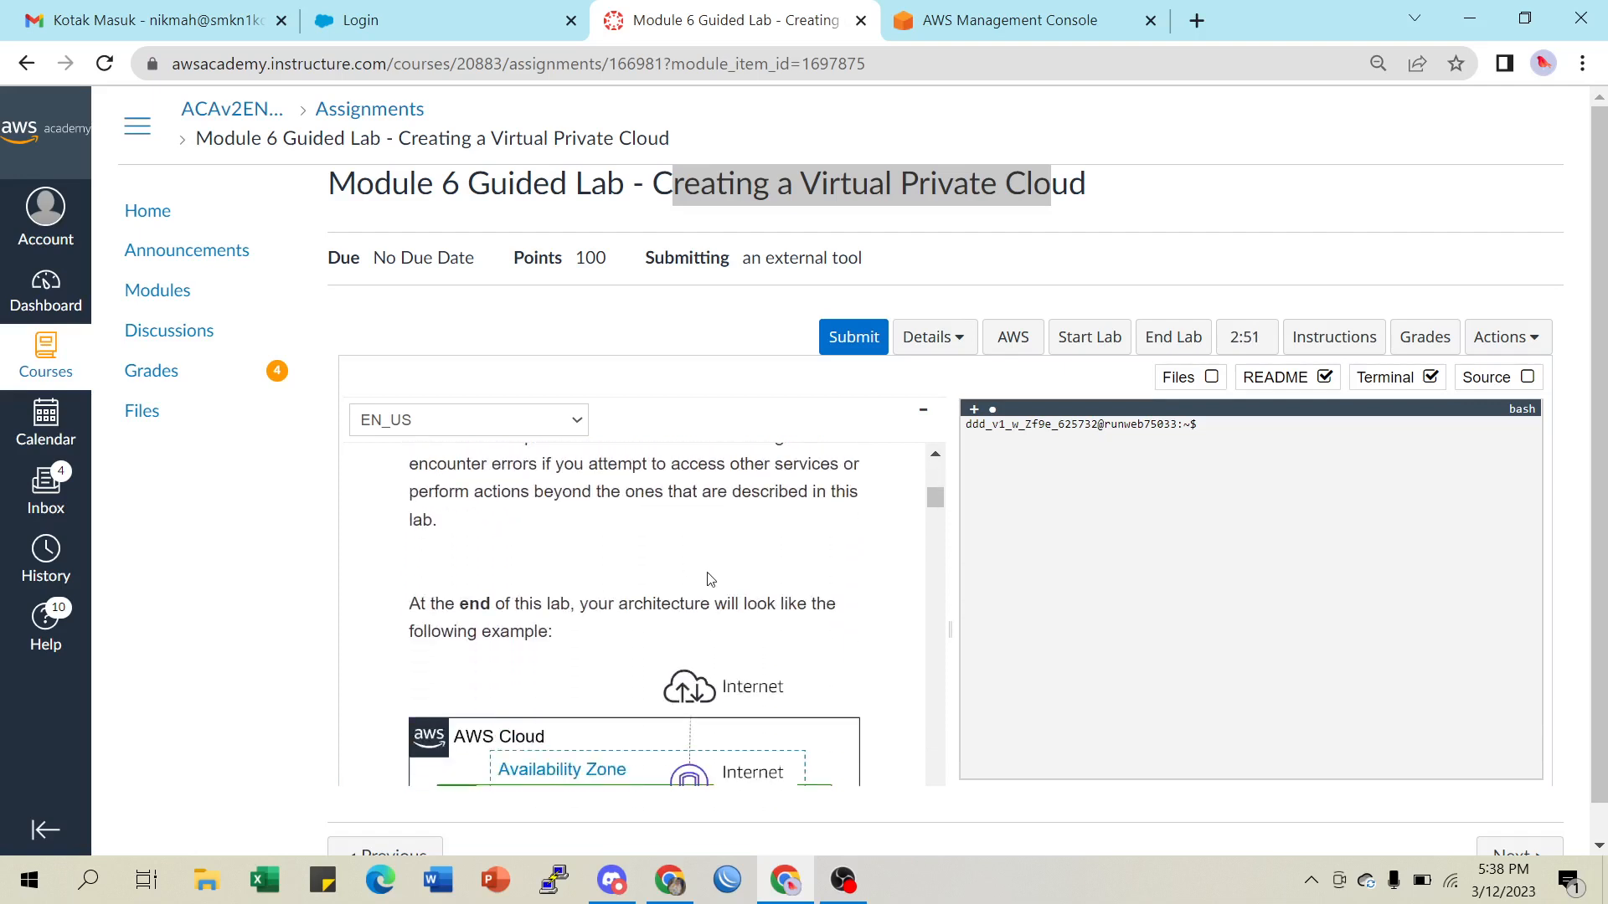
{"action": "scroll", "coordinate": [712, 572], "scroll_direction": "up", "scroll_amount": 3}
{"action": "scroll", "coordinate": [711, 573], "scroll_direction": "down", "scroll_amount": 3}
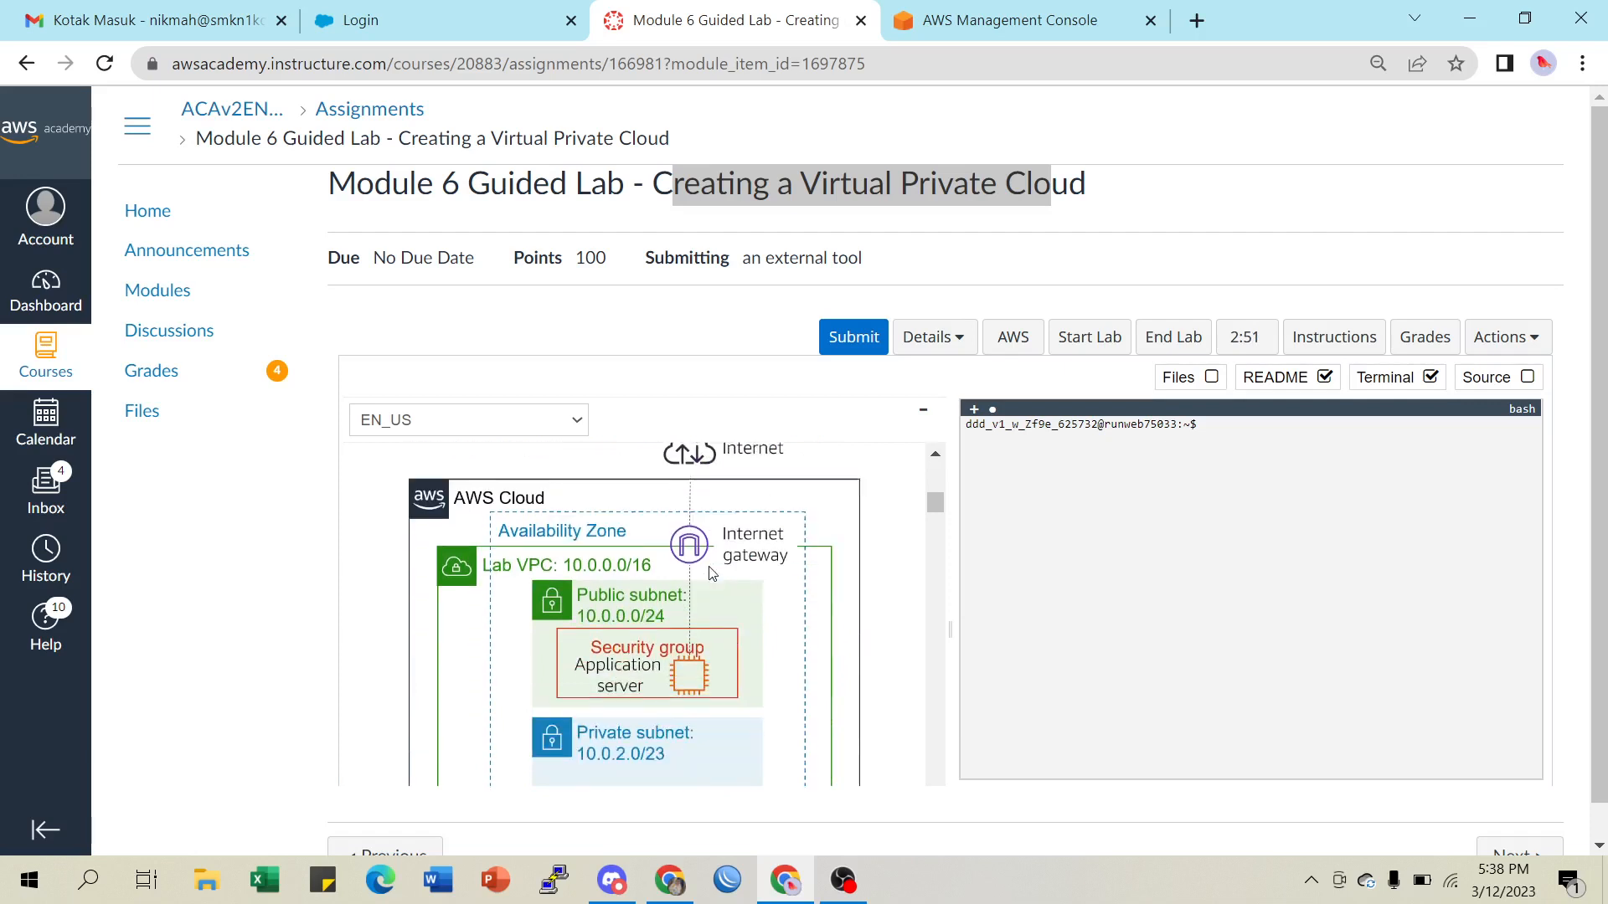
{"action": "scroll", "coordinate": [711, 573], "scroll_direction": "up", "scroll_amount": 3}
{"action": "scroll", "coordinate": [711, 573], "scroll_direction": "down", "scroll_amount": 3}
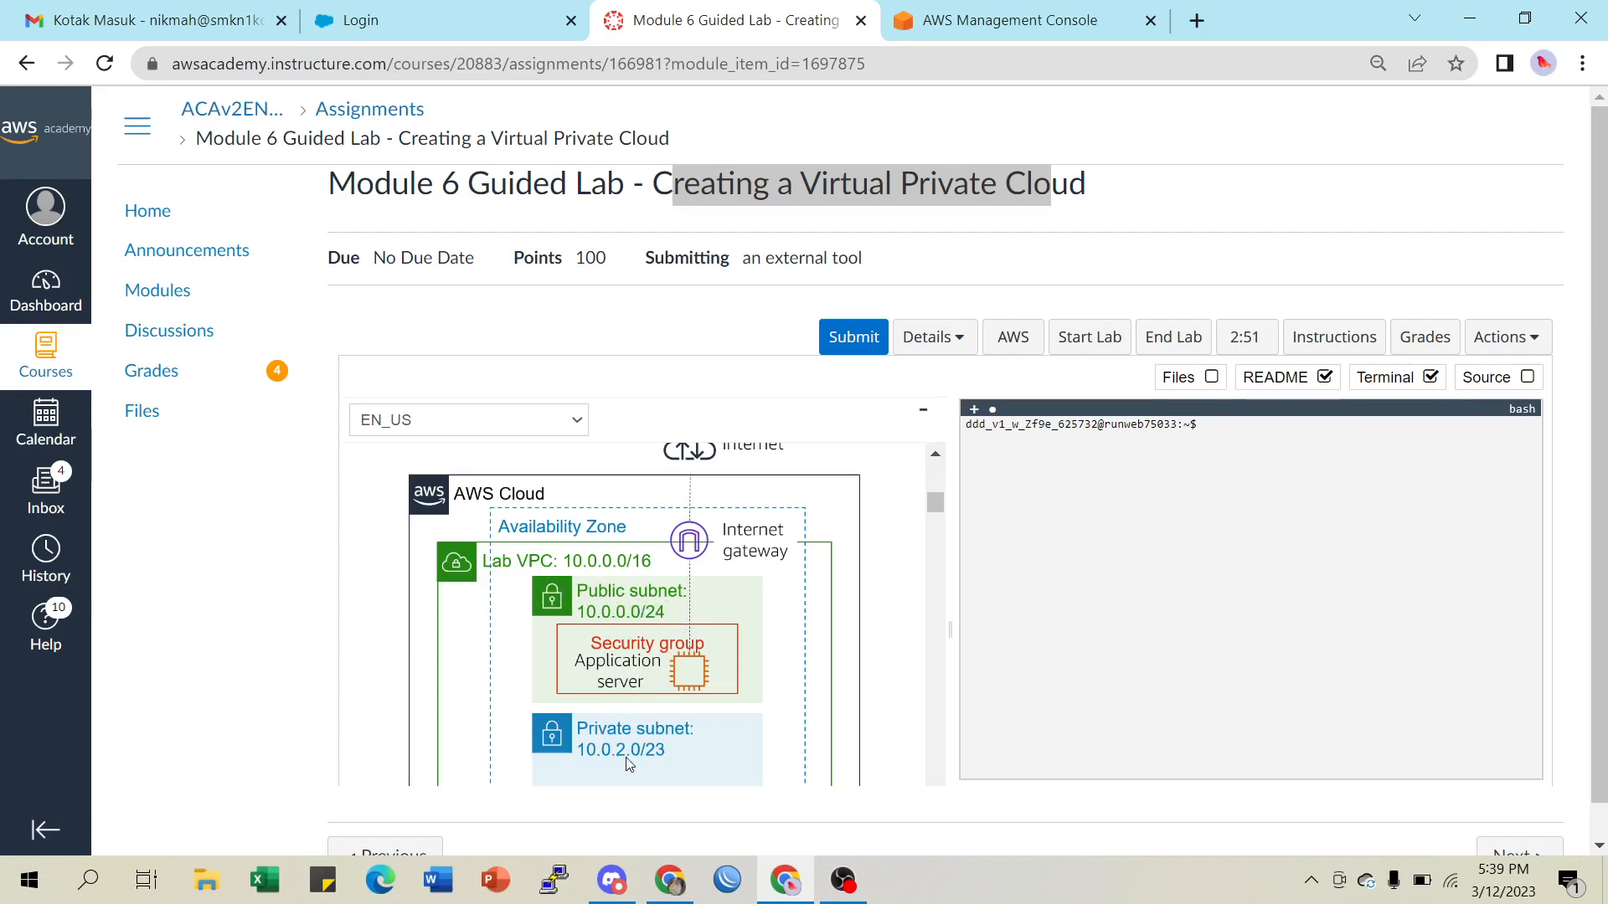
{"action": "scroll", "coordinate": [761, 624], "scroll_direction": "up", "scroll_amount": 1}
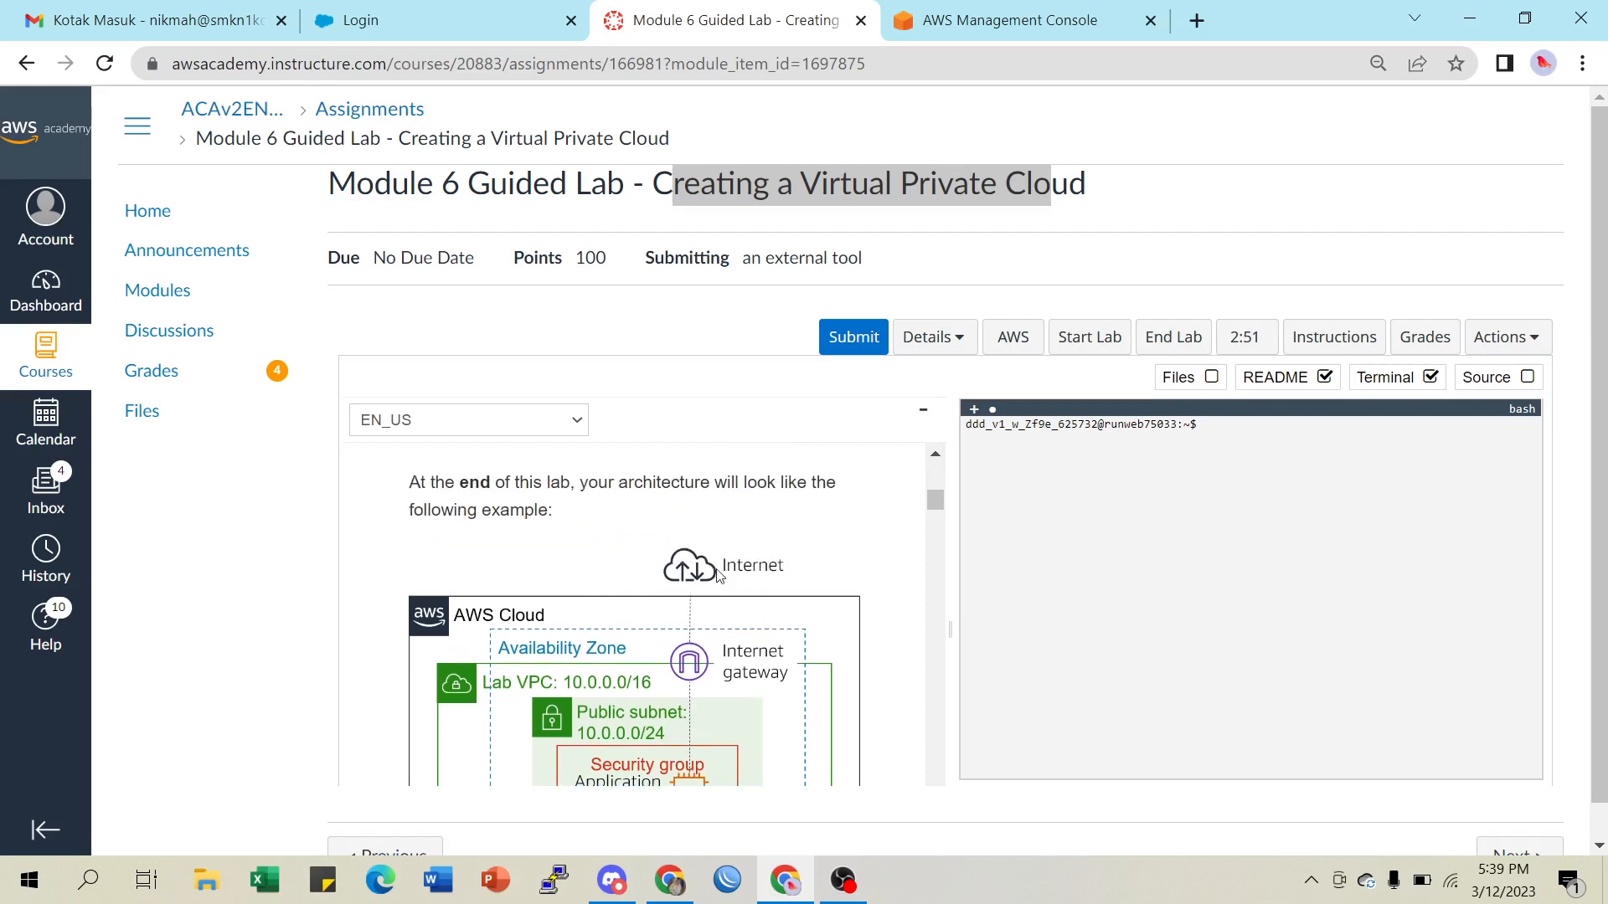
{"action": "scroll", "coordinate": [729, 623], "scroll_direction": "down", "scroll_amount": 4}
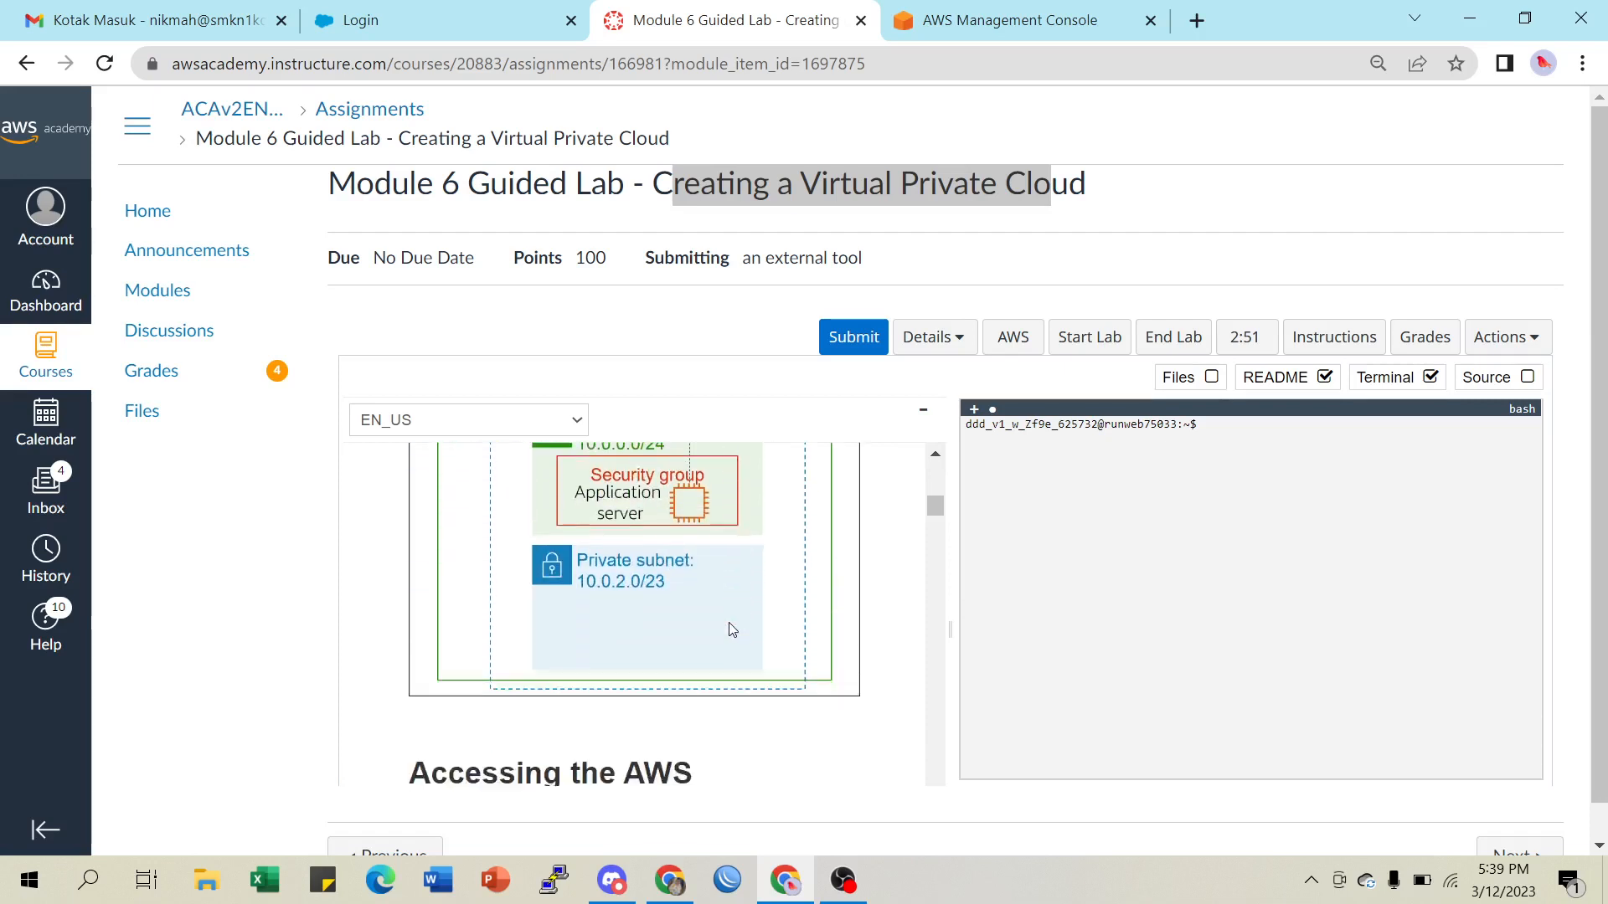
Read the instructions for accessing the AWS Management Console and check that the console is already open
{"action": "scroll", "coordinate": [732, 629], "scroll_direction": "down", "scroll_amount": 1}
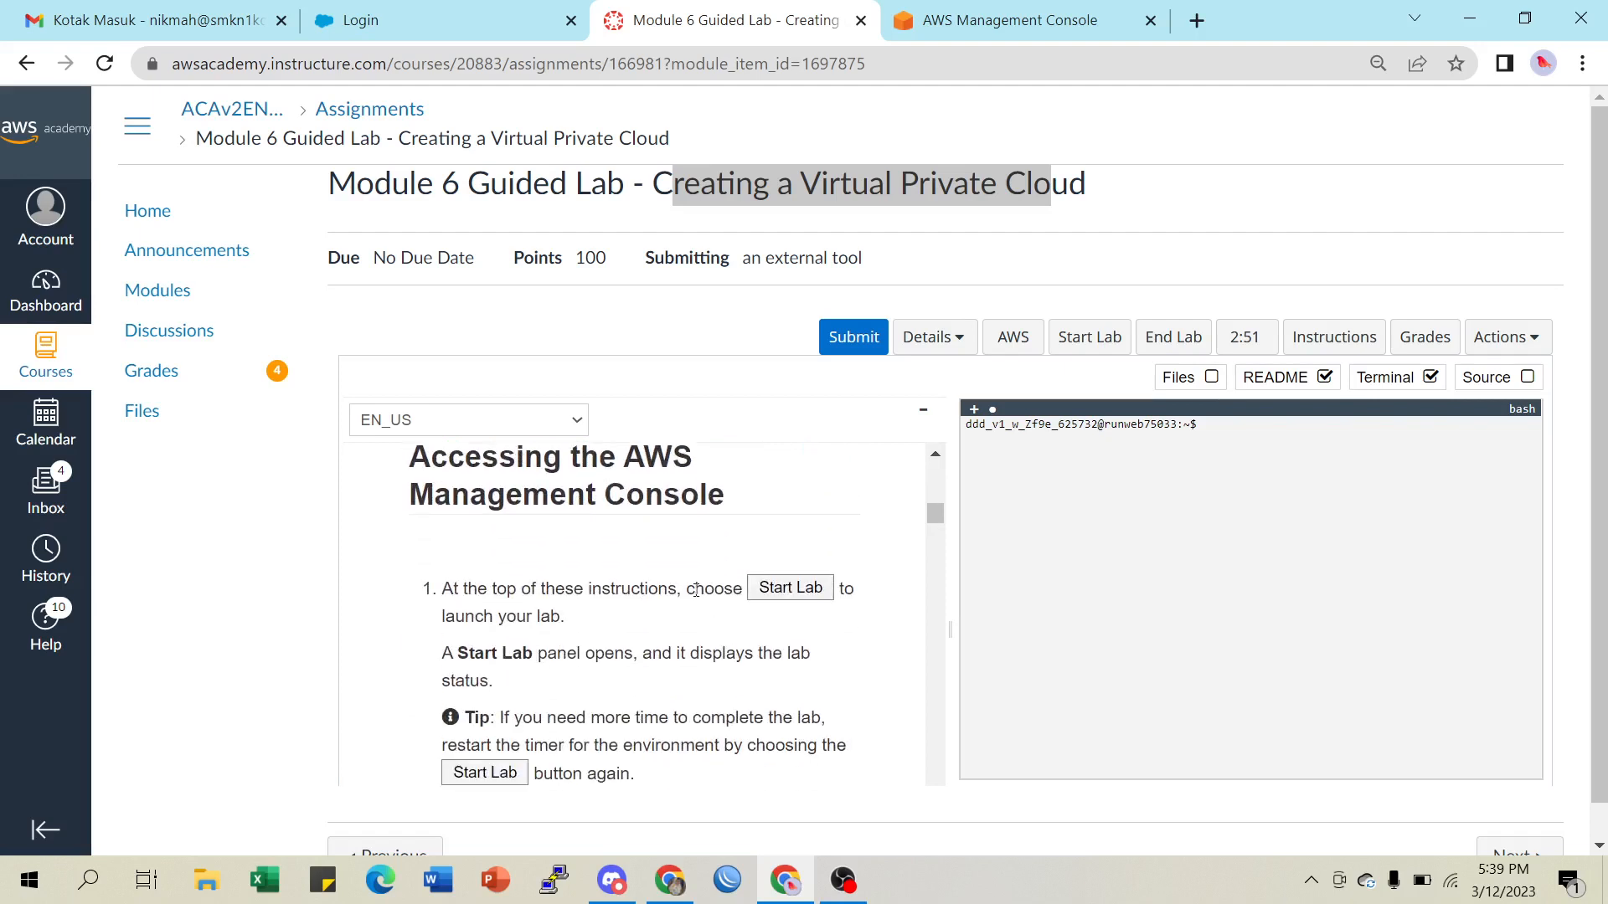
{"action": "scroll", "coordinate": [688, 626], "scroll_direction": "down", "scroll_amount": 1}
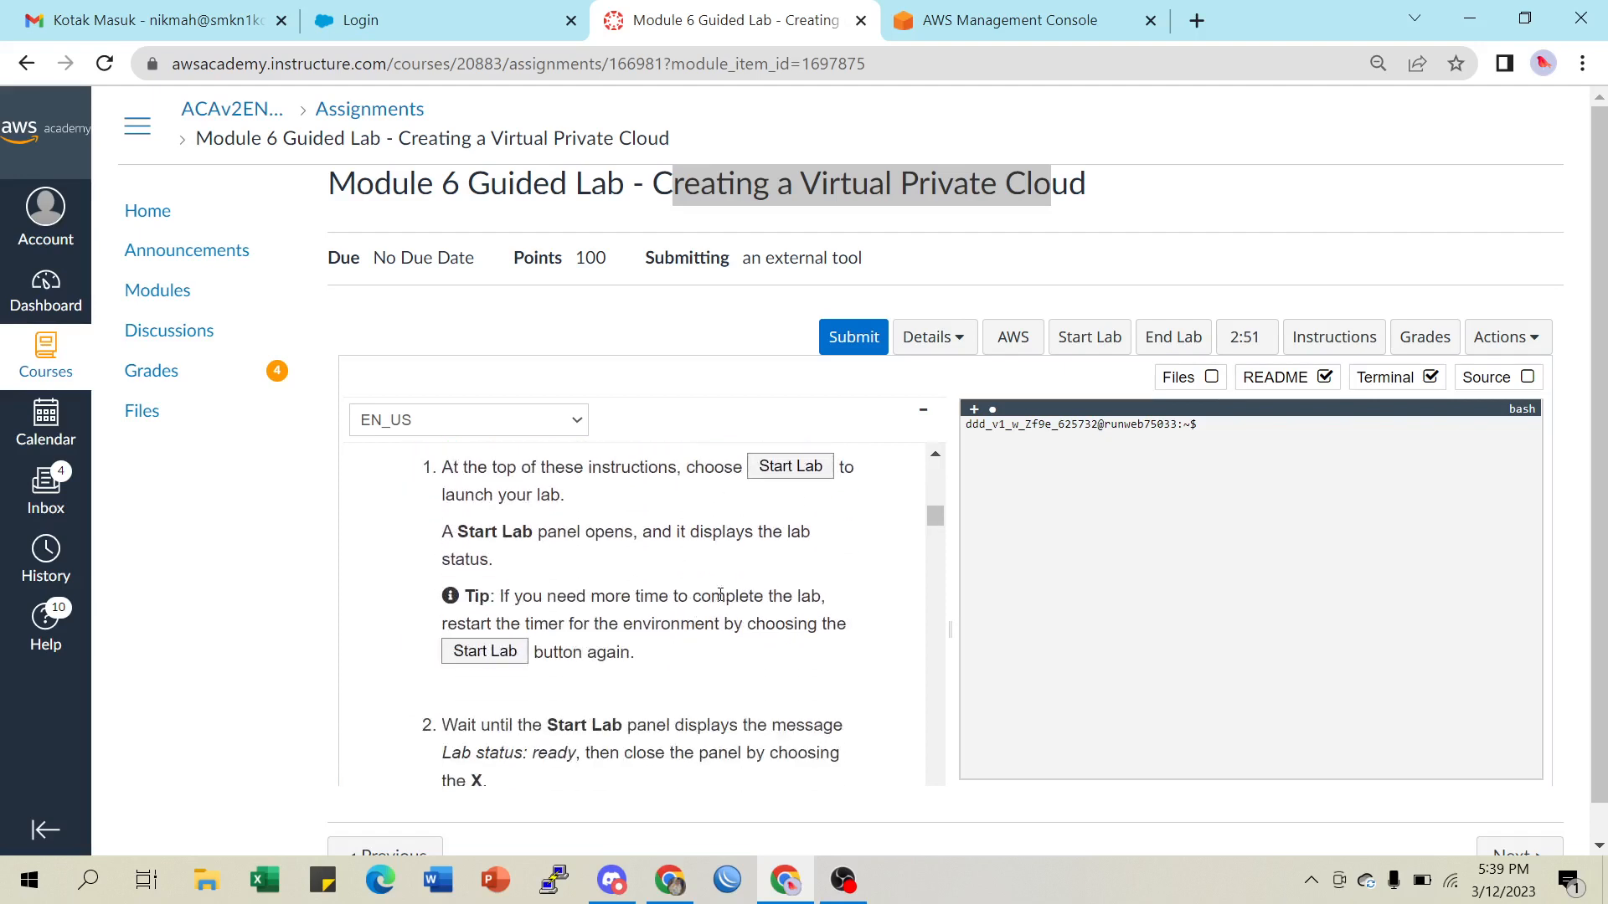
{"action": "left_click", "coordinate": [1059, 20]}
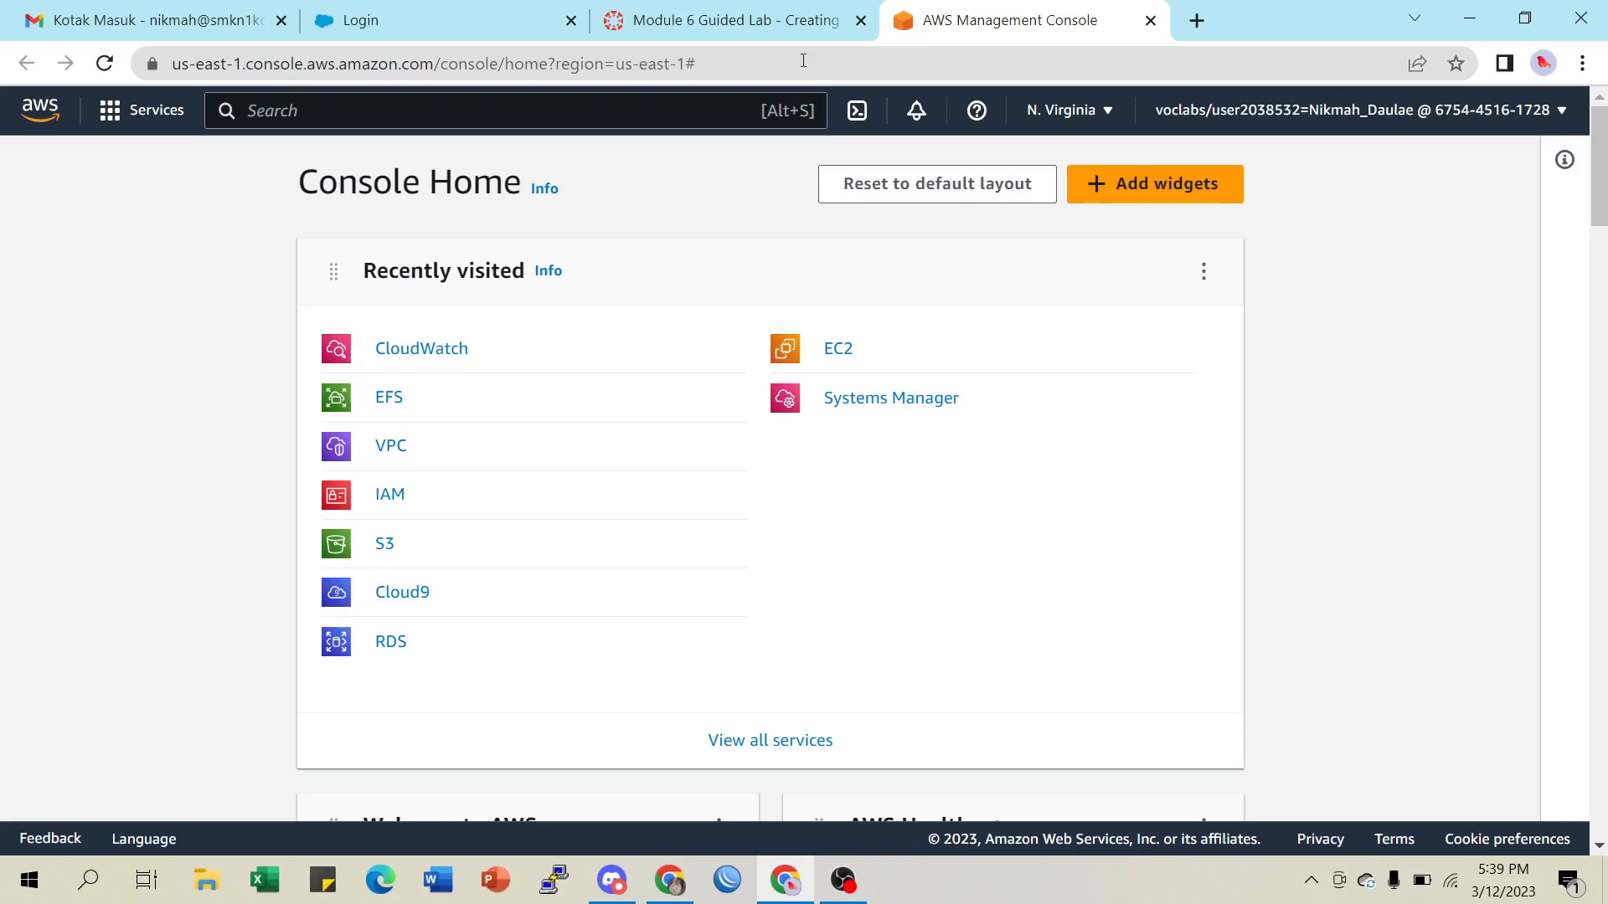
{"action": "left_click", "coordinate": [710, 25]}
{"action": "scroll", "coordinate": [728, 601], "scroll_direction": "down", "scroll_amount": 1}
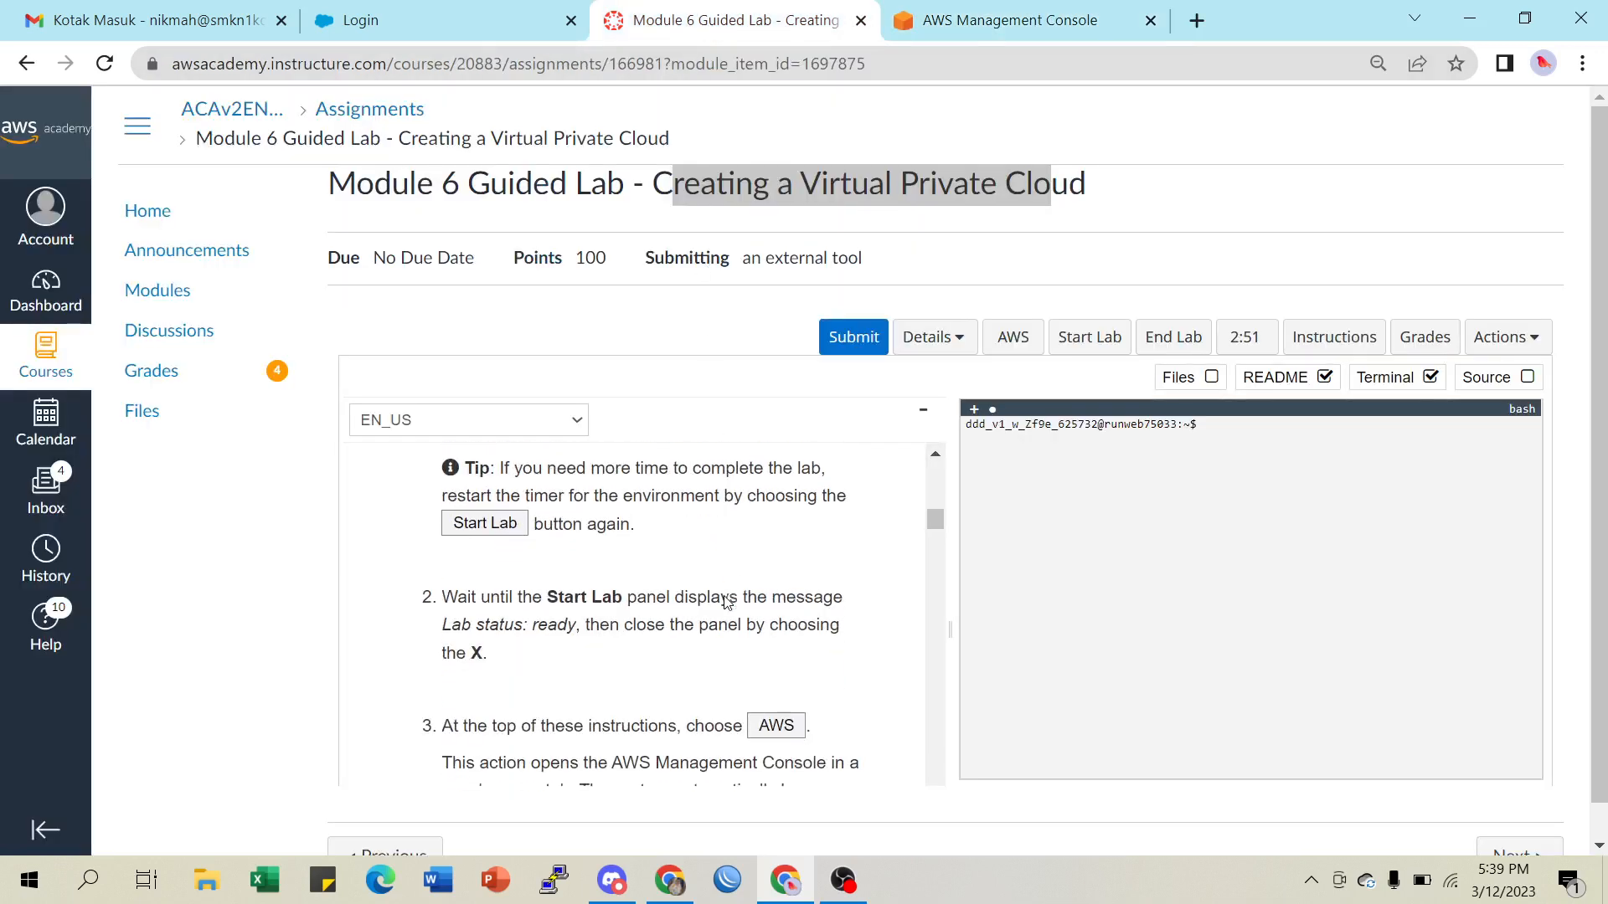
{"action": "scroll", "coordinate": [727, 601], "scroll_direction": "down", "scroll_amount": 4}
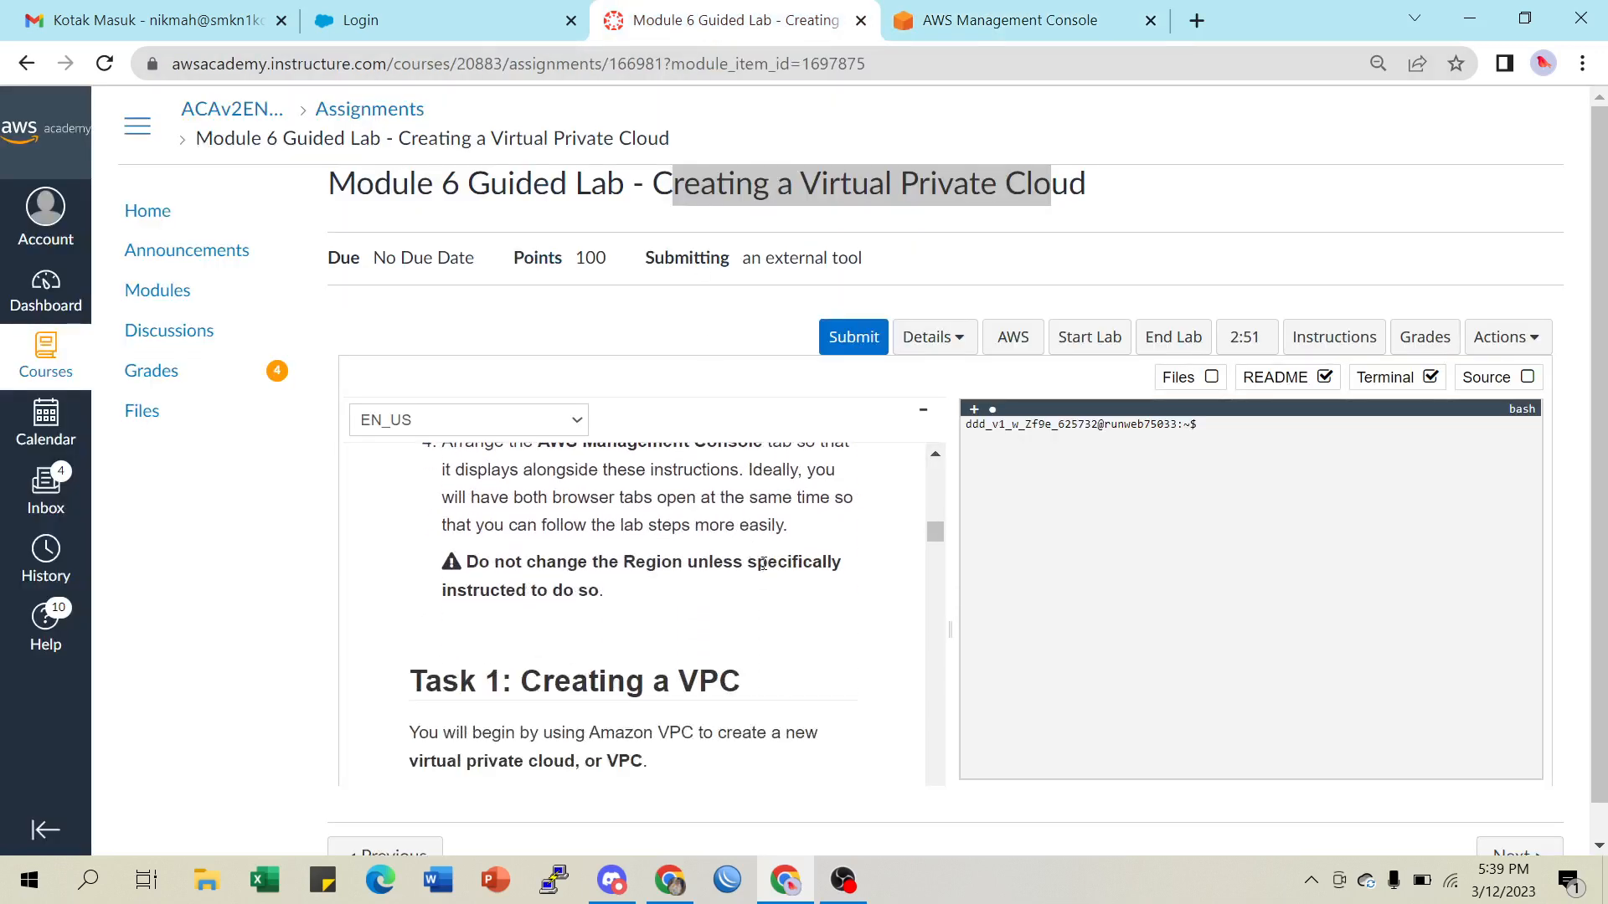
Read the introduction to Task 1: Creating a VPC and the instruction for opening the VPC console
{"action": "scroll", "coordinate": [763, 563], "scroll_direction": "down", "scroll_amount": 3}
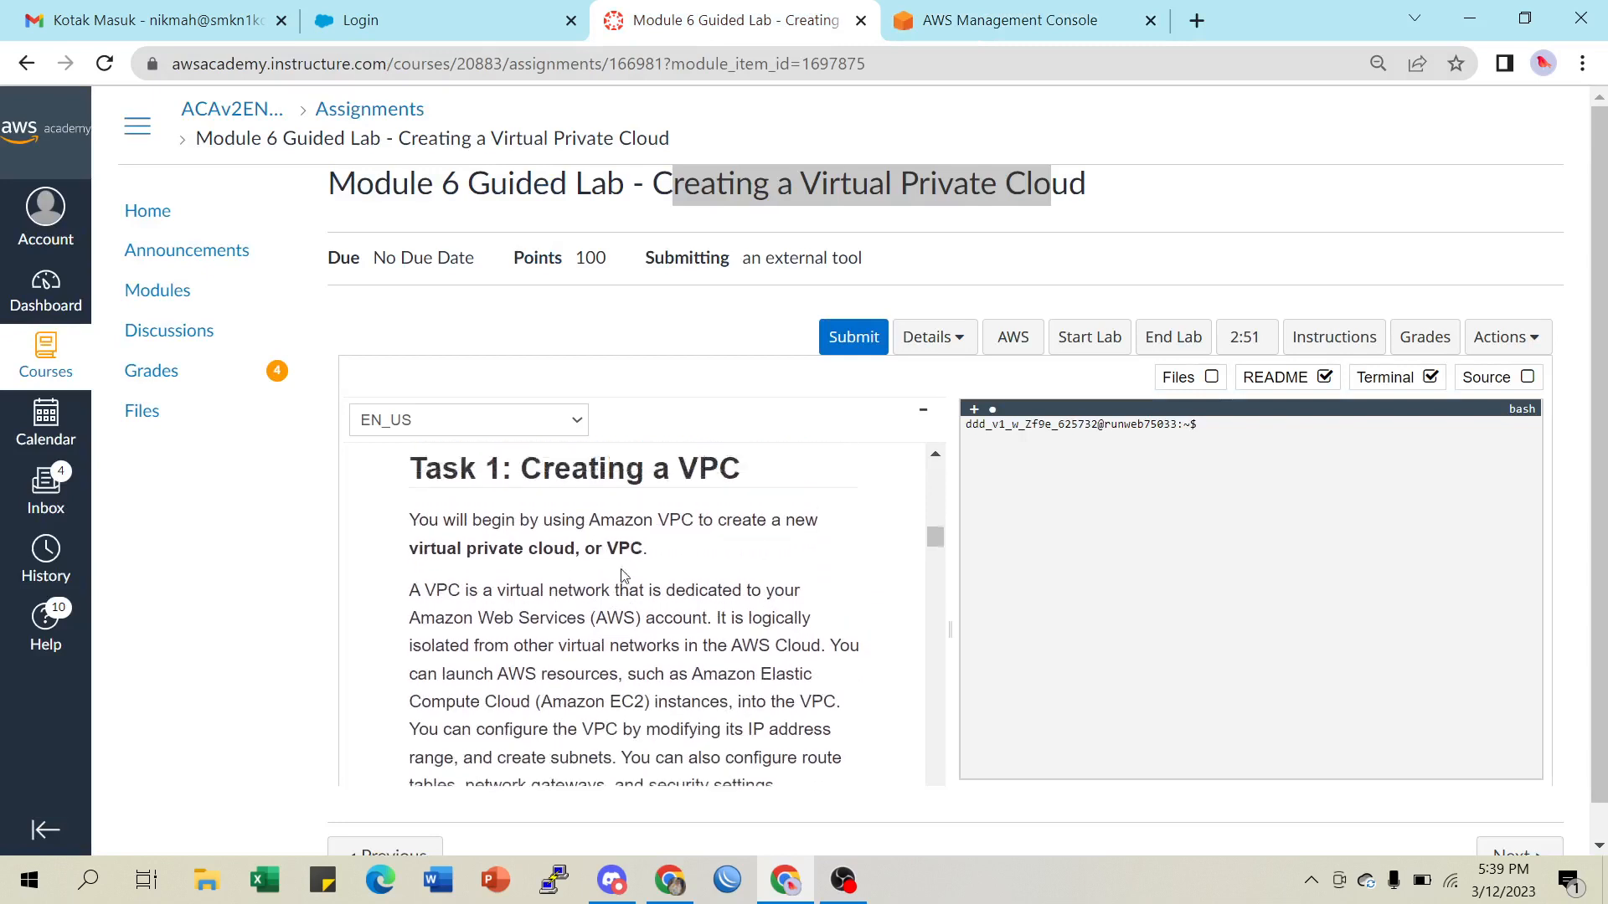
{"action": "scroll", "coordinate": [622, 575], "scroll_direction": "up", "scroll_amount": 1}
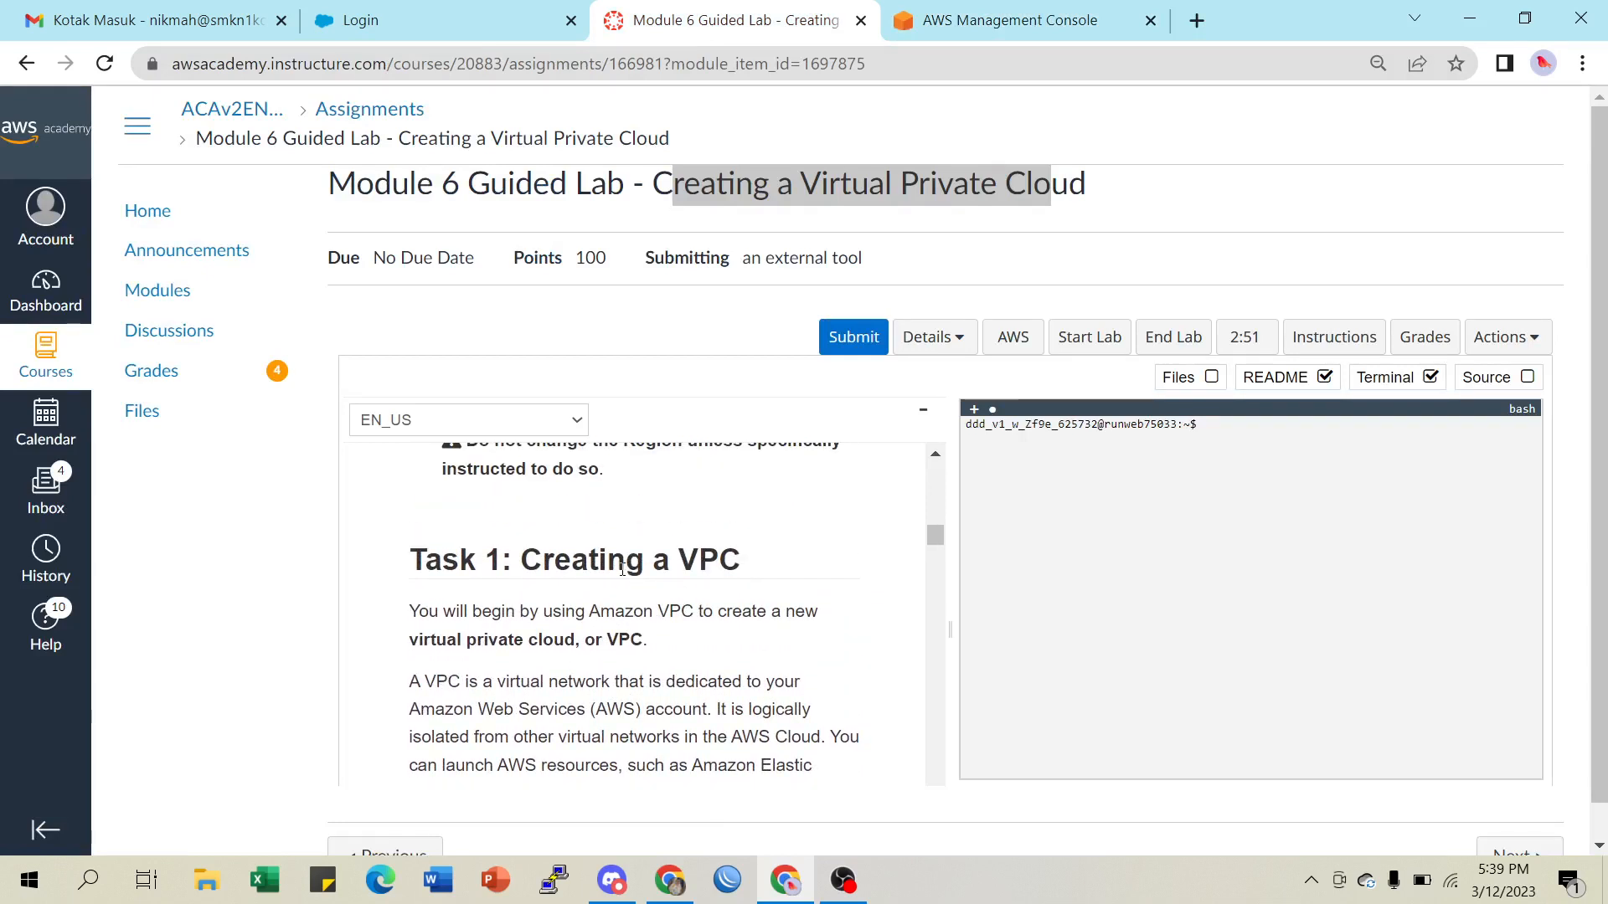
{"action": "scroll", "coordinate": [564, 656], "scroll_direction": "down", "scroll_amount": 1}
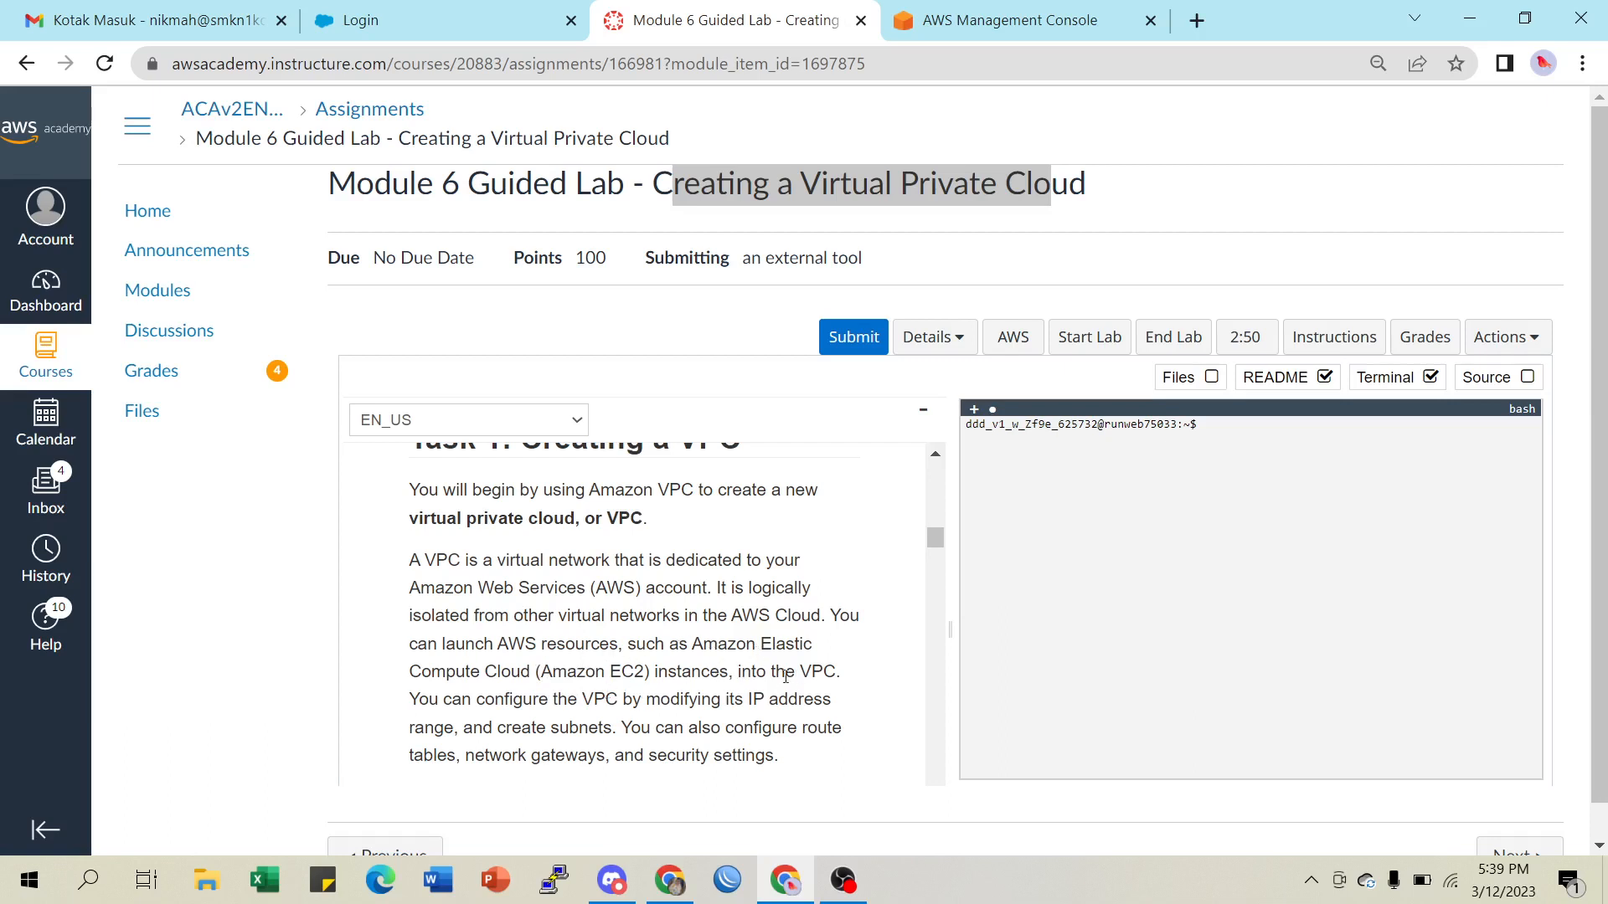
{"action": "scroll", "coordinate": [611, 703], "scroll_direction": "down", "scroll_amount": 2}
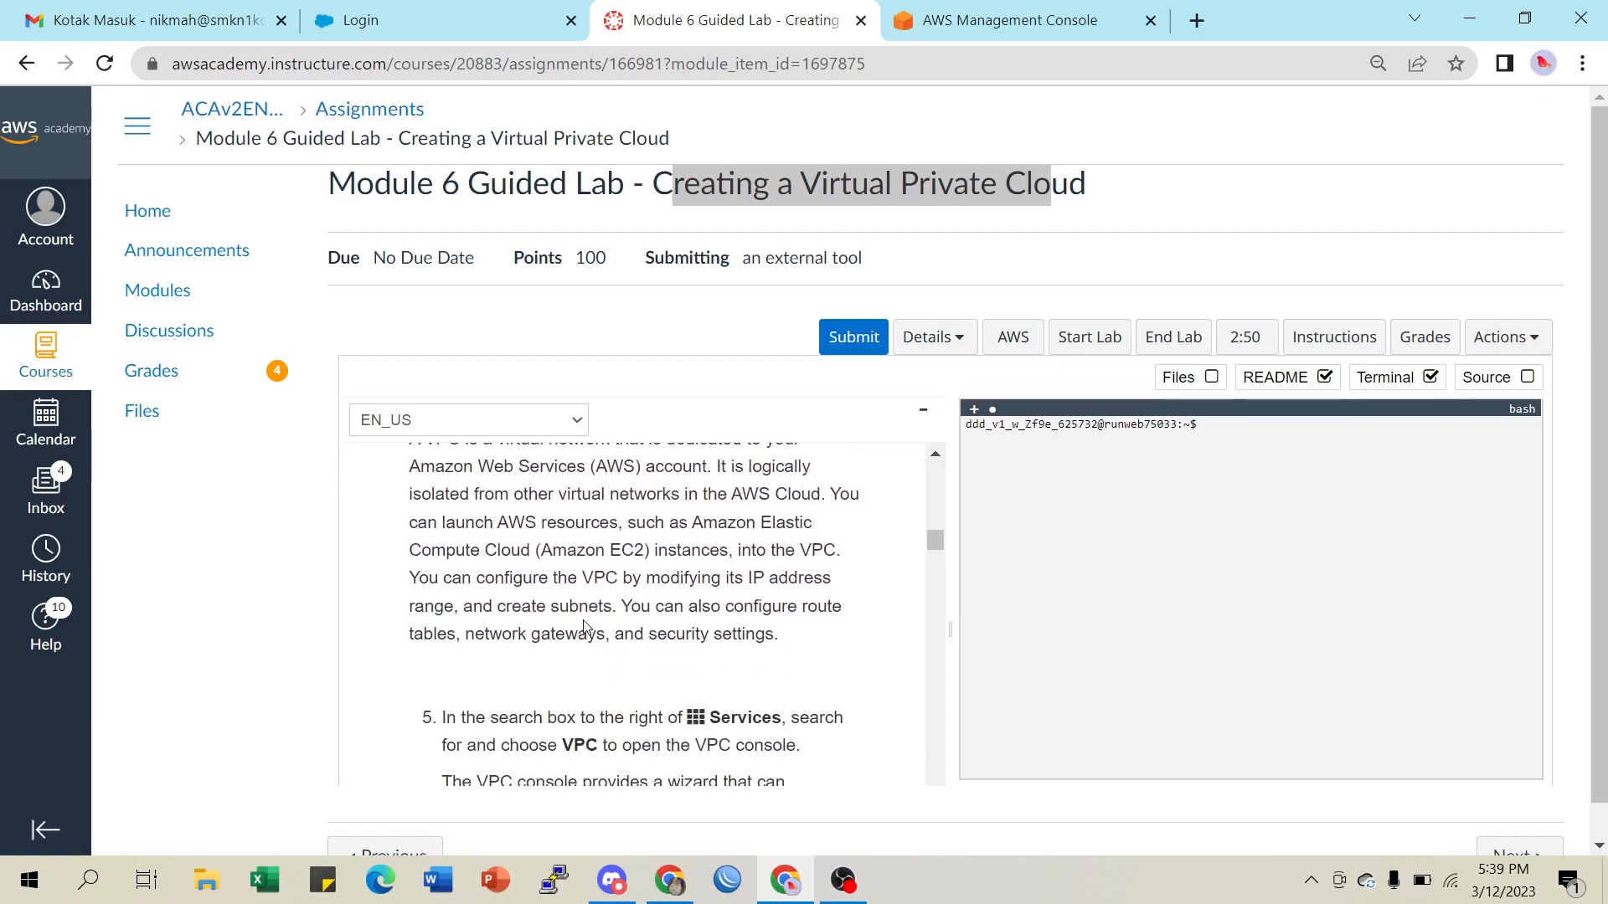
{"action": "left_click_drag", "start_coordinate": [505, 617], "coordinate": [584, 605]}
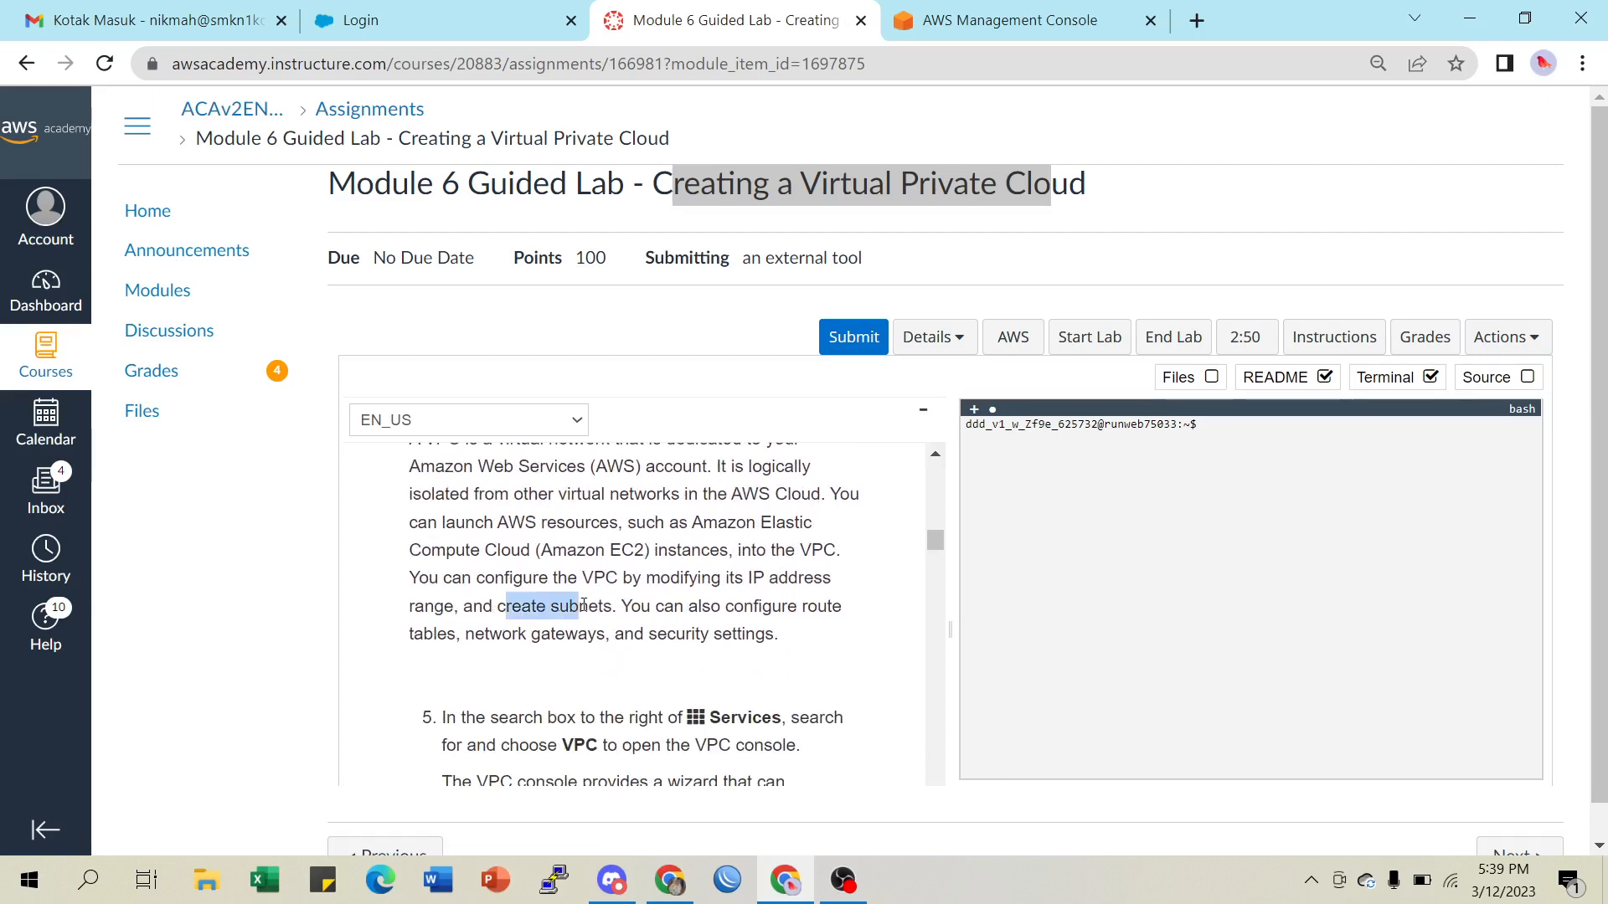
{"action": "left_click_drag", "start_coordinate": [433, 638], "coordinate": [762, 642]}
{"action": "left_click", "coordinate": [698, 626]}
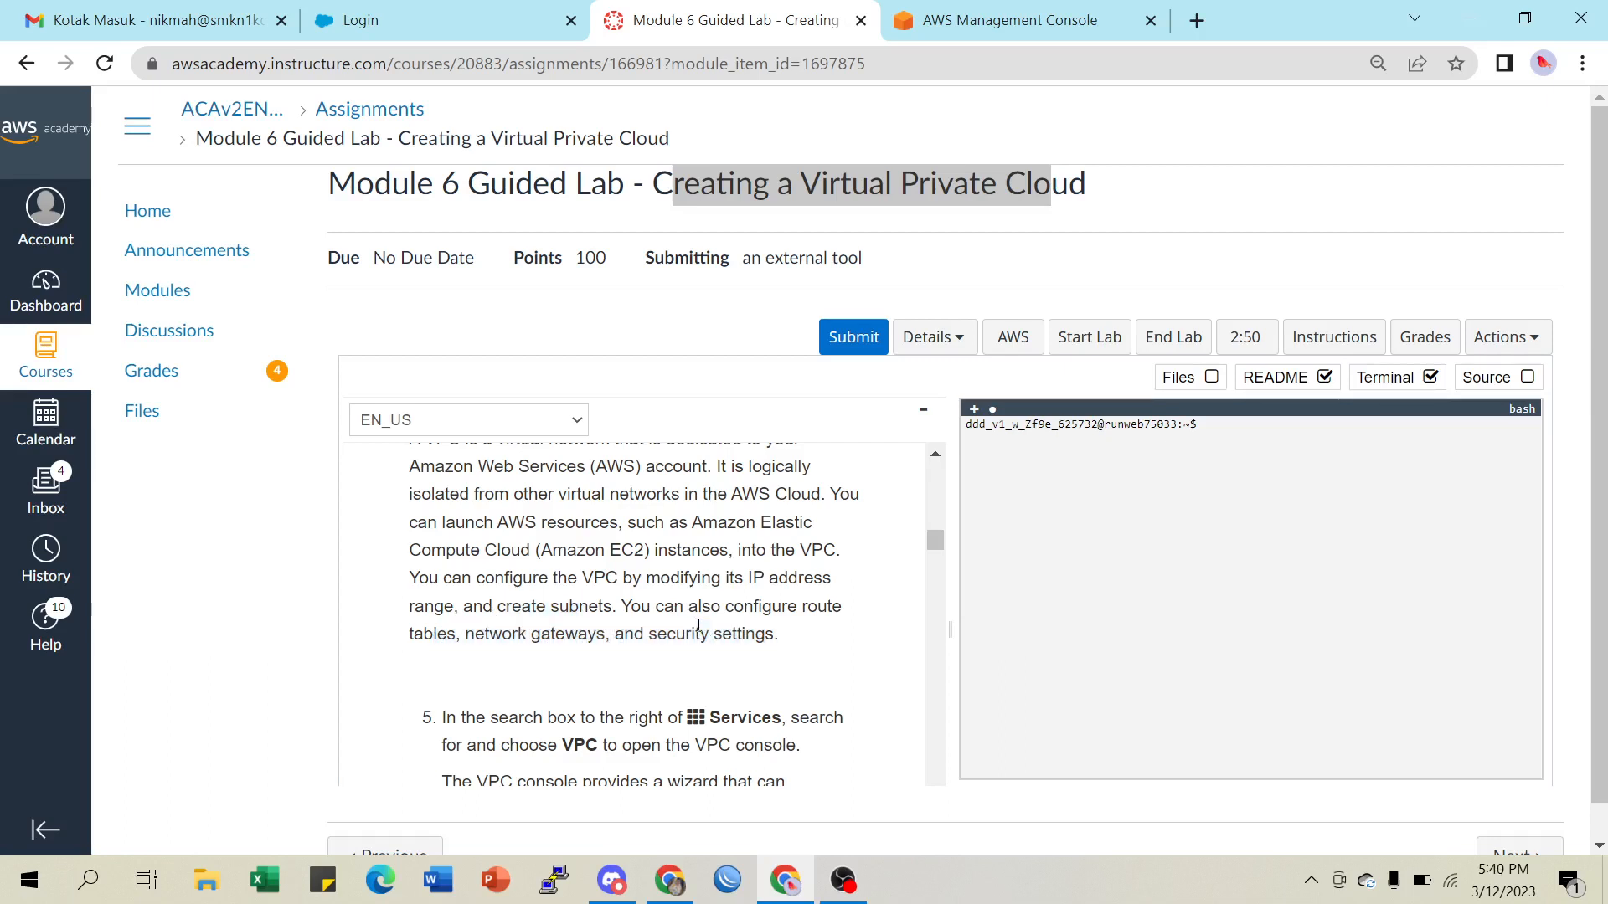
{"action": "scroll", "coordinate": [696, 626], "scroll_direction": "down", "scroll_amount": 1}
{"action": "scroll", "coordinate": [696, 625], "scroll_direction": "down", "scroll_amount": 1}
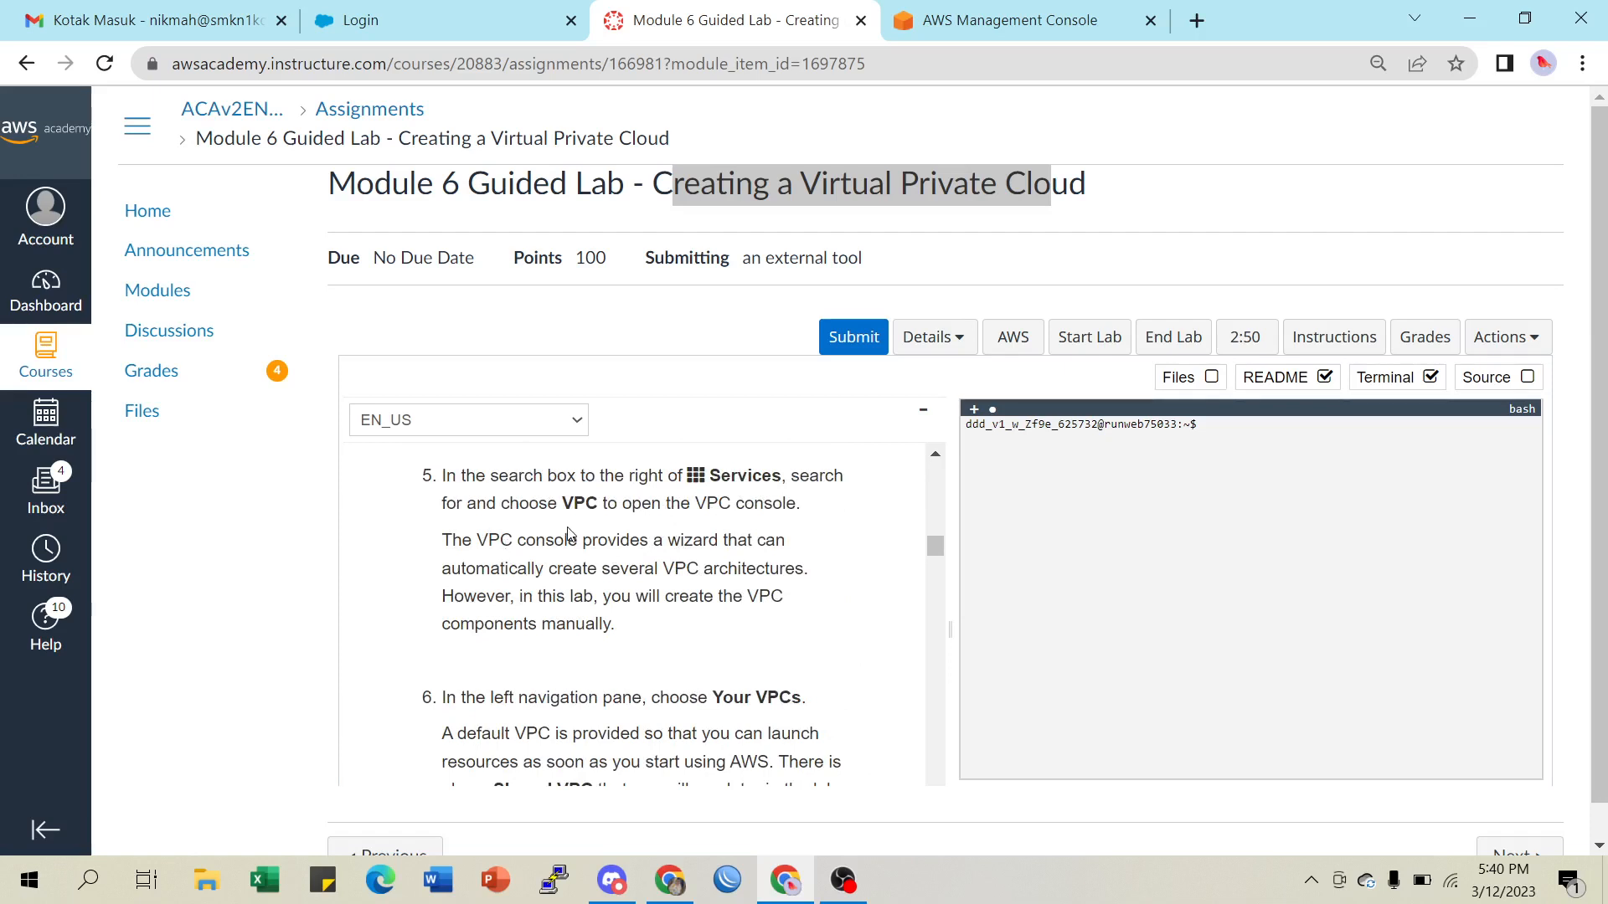
Search for "vpc" in the AWS Management Console and open the VPC service in a new browser tab
{"action": "left_click", "coordinate": [952, 22]}
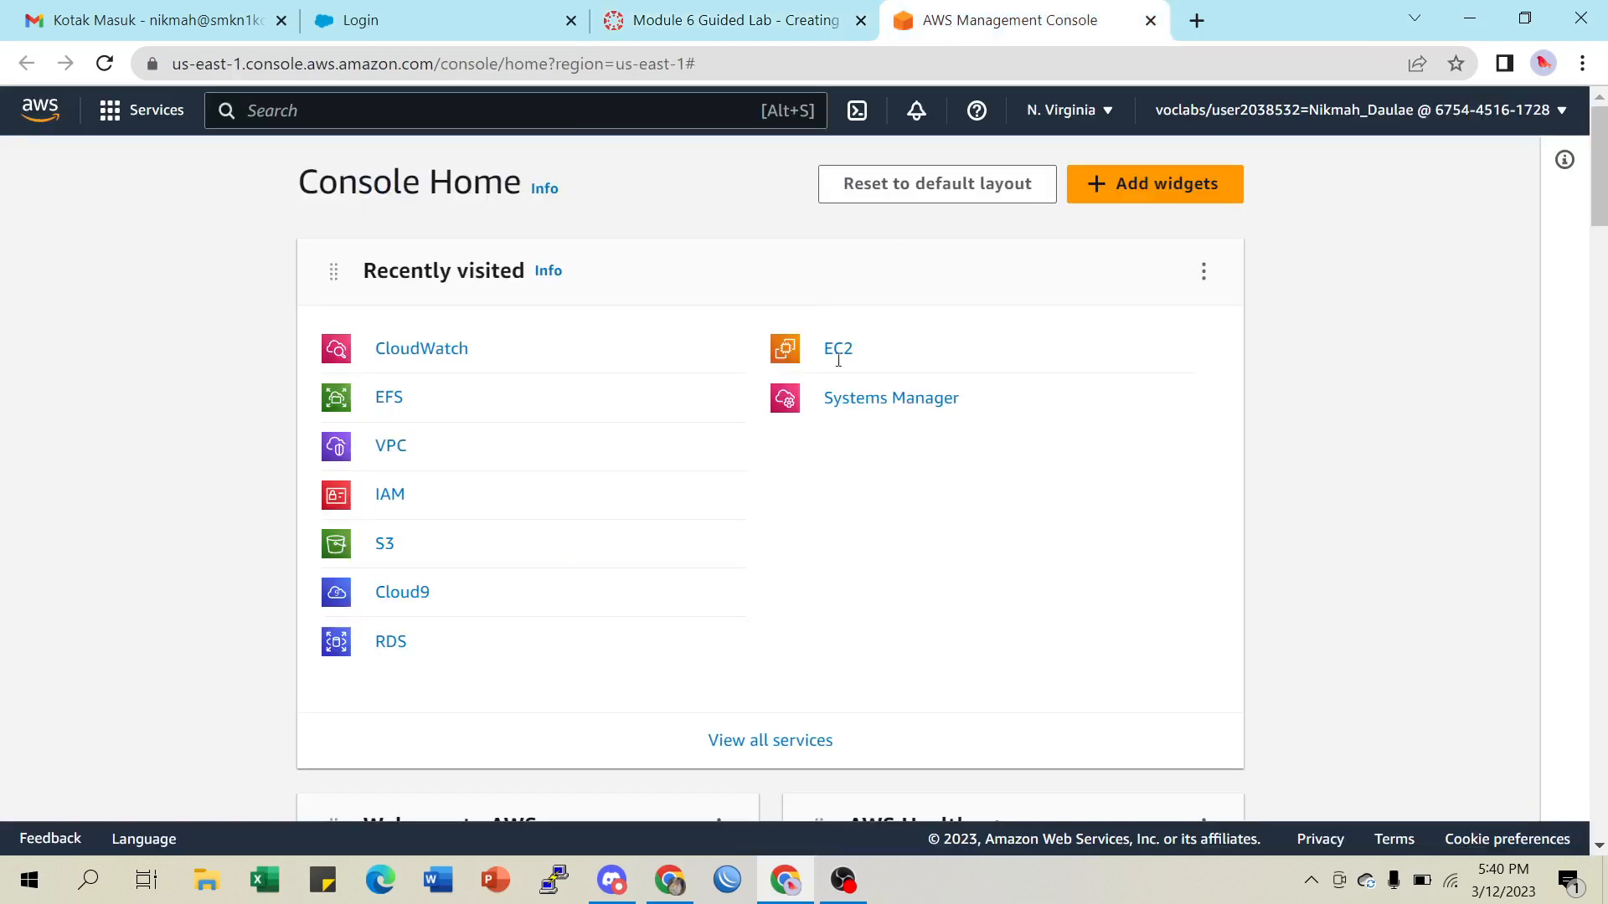
{"action": "left_click", "coordinate": [306, 118]}
{"action": "type", "text": "vpc"}
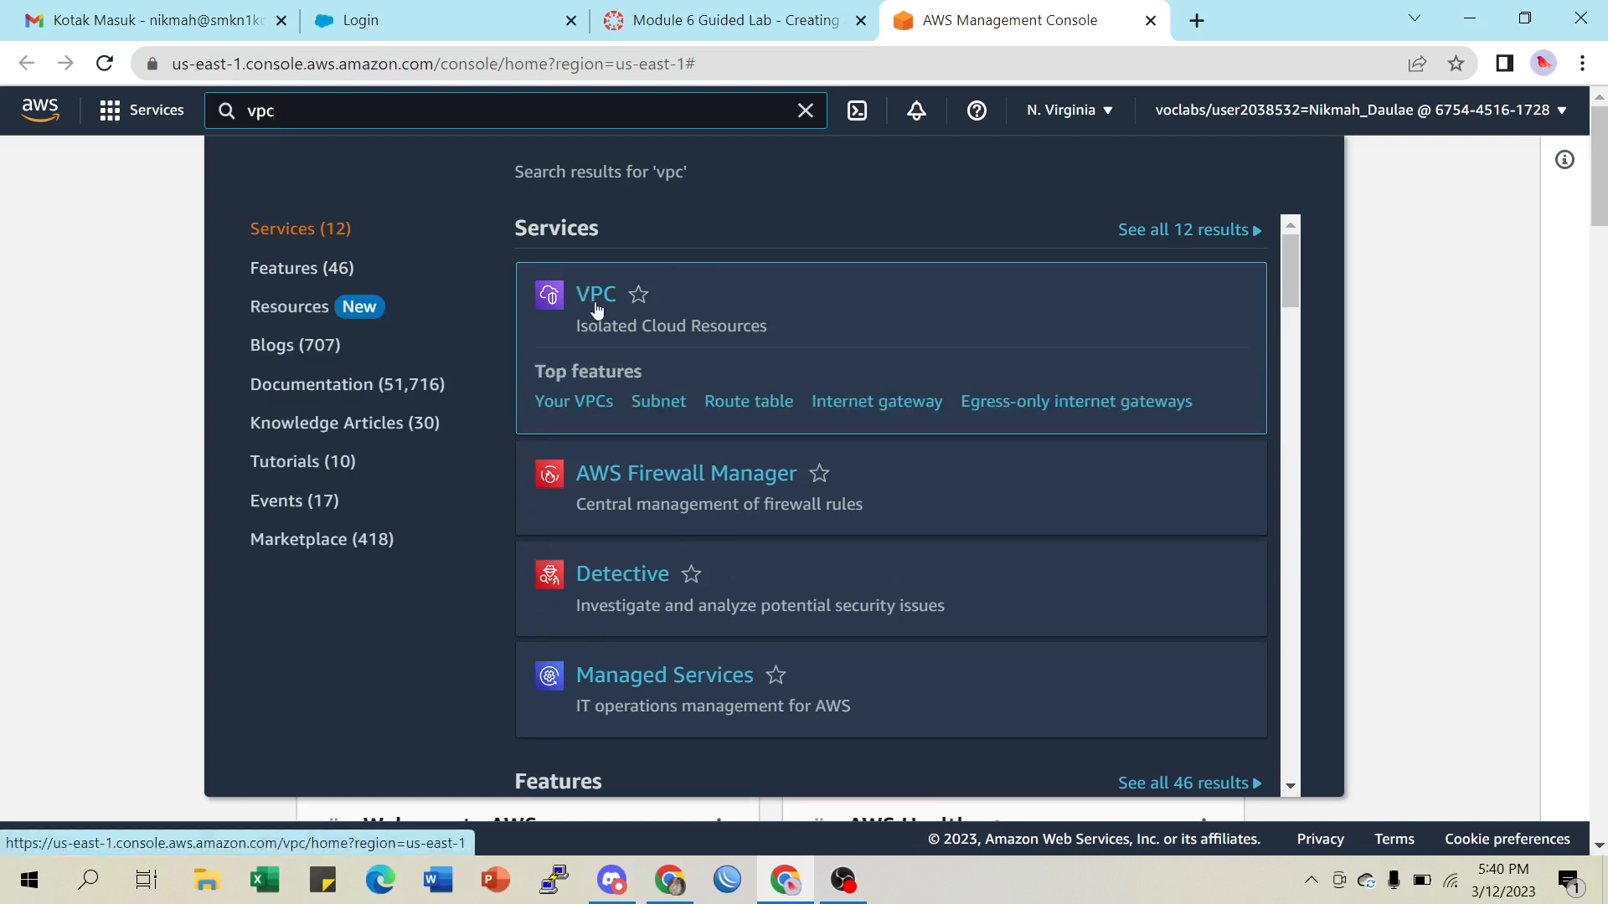
{"action": "right_click", "coordinate": [592, 303]}
{"action": "left_click", "coordinate": [677, 324]}
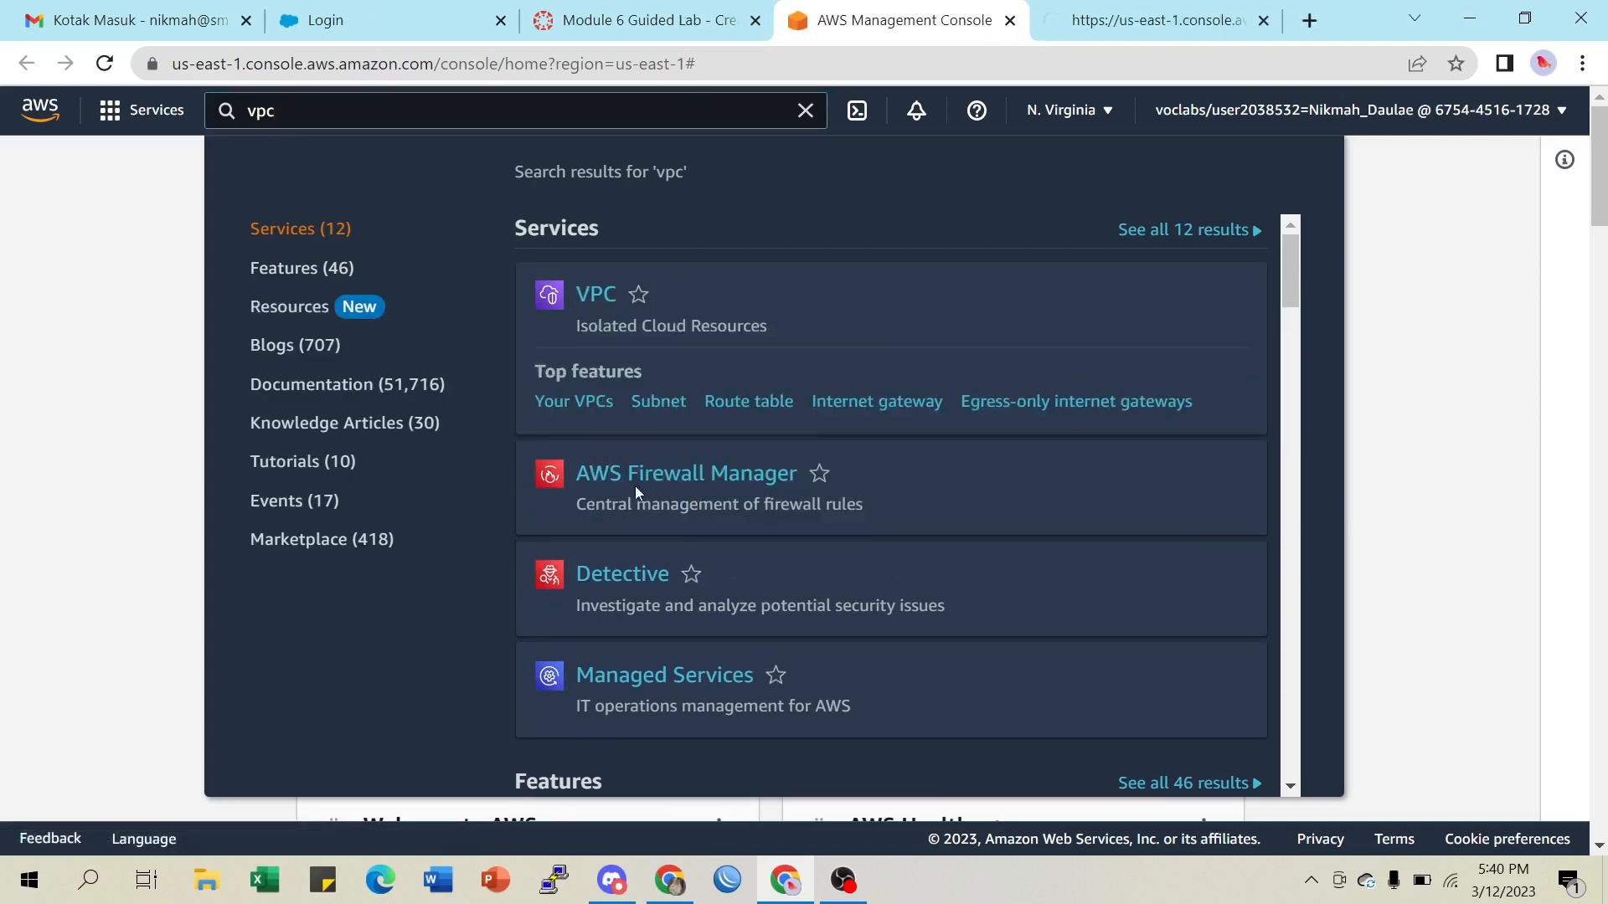
Place the VPC console tab beside the lab tab and open the Your VPCs list, as the lab instructions direct
{"action": "left_click_drag", "start_coordinate": [1139, 9], "coordinate": [877, 43]}
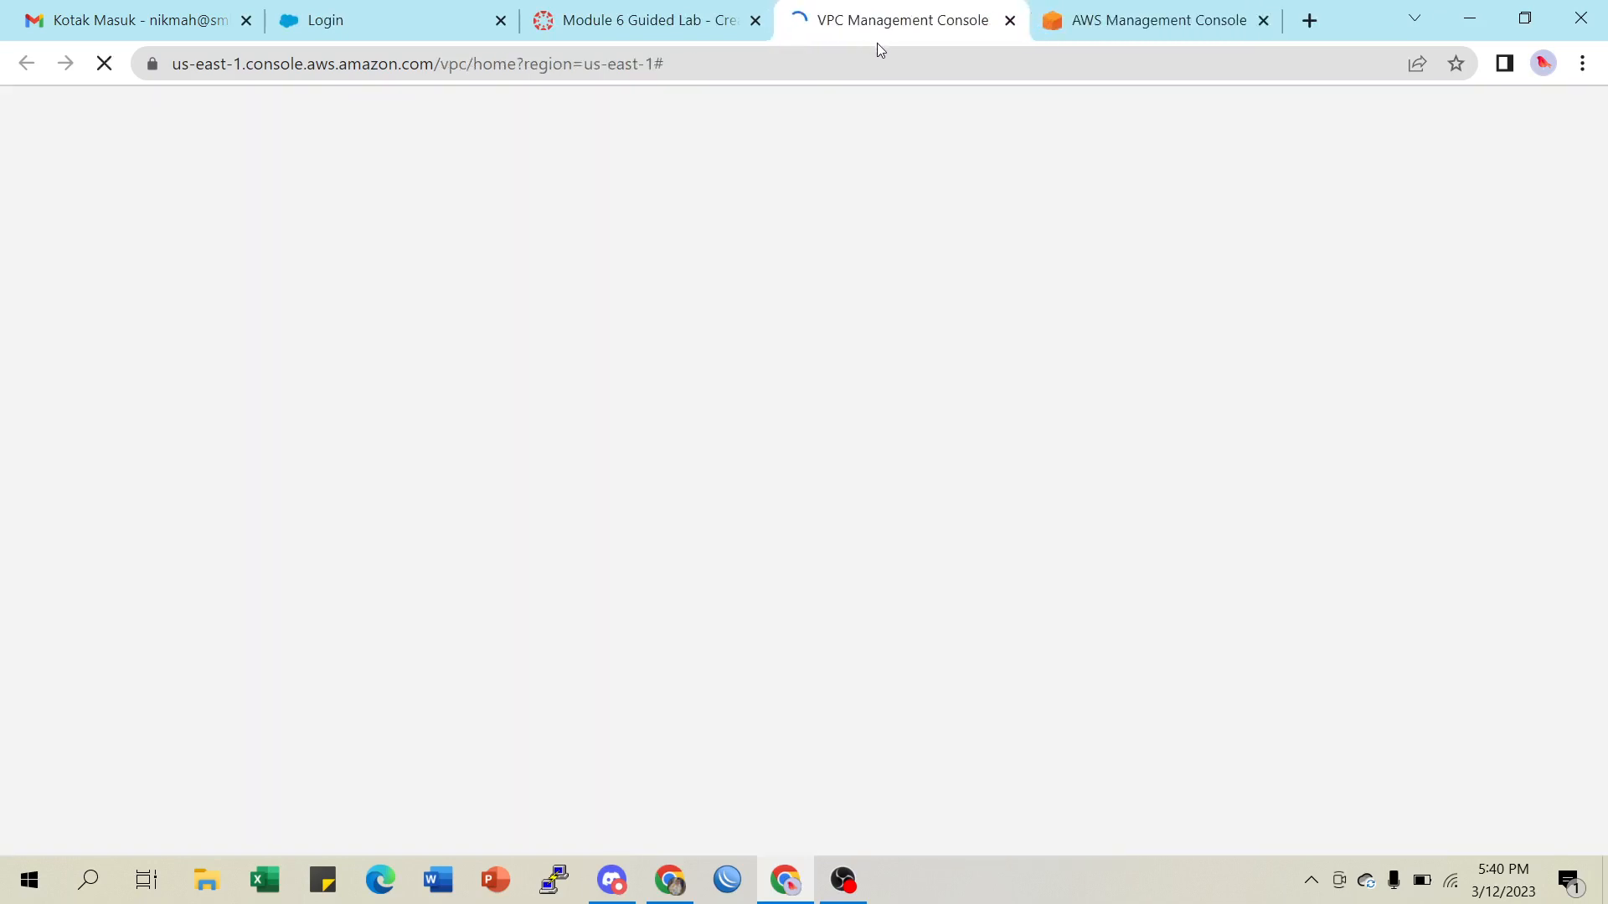
{"action": "left_click", "coordinate": [630, 15]}
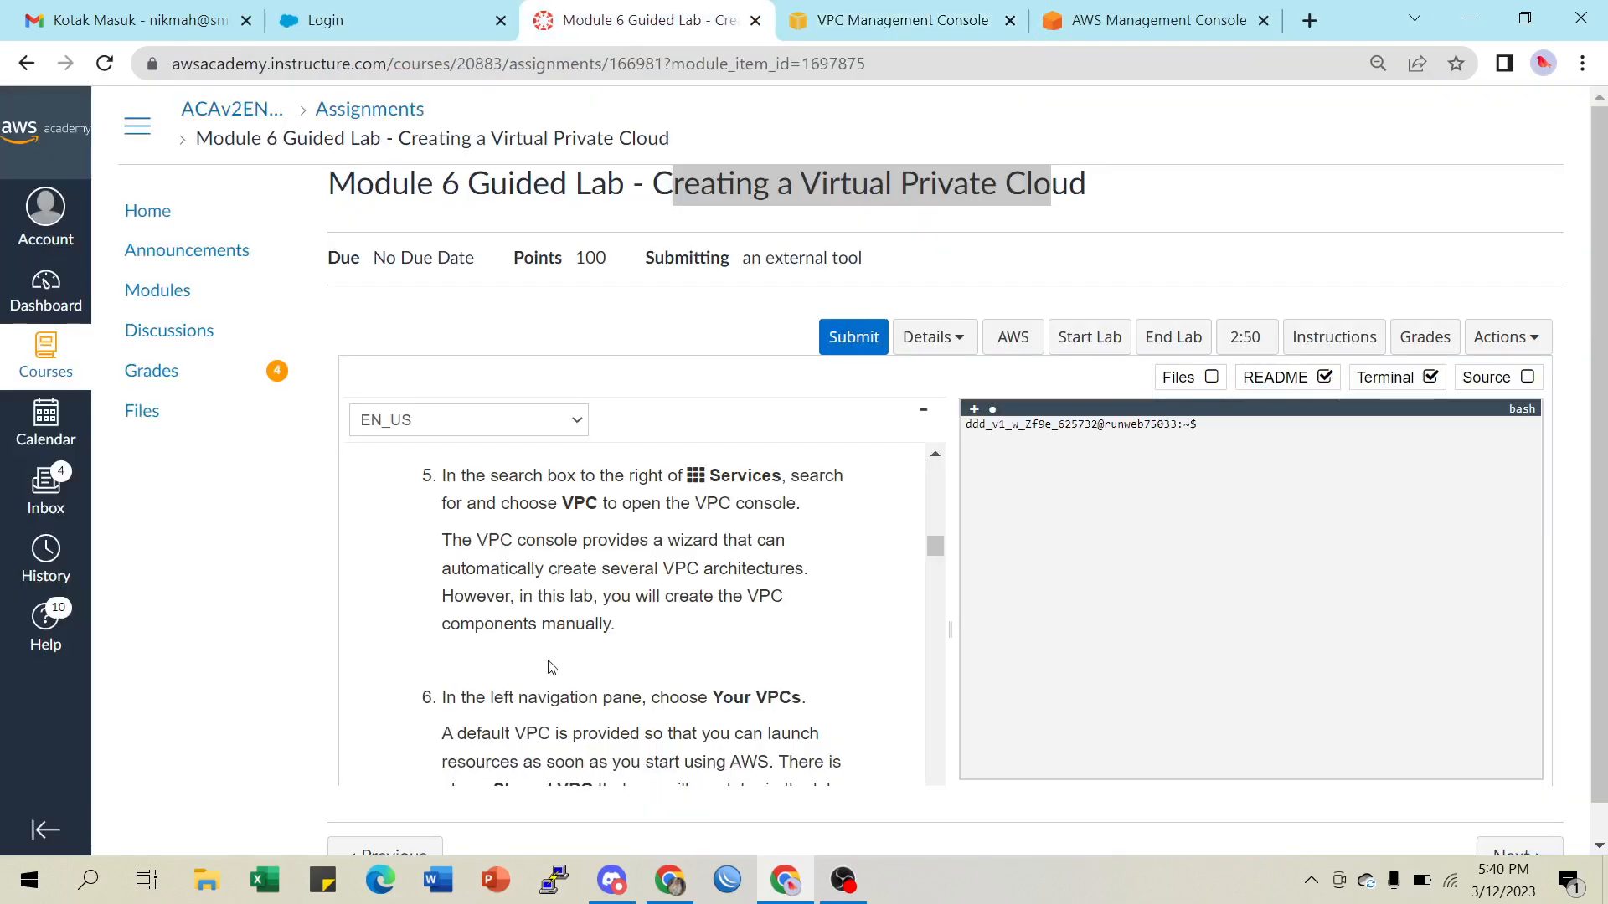
{"action": "scroll", "coordinate": [578, 662], "scroll_direction": "down", "scroll_amount": 3}
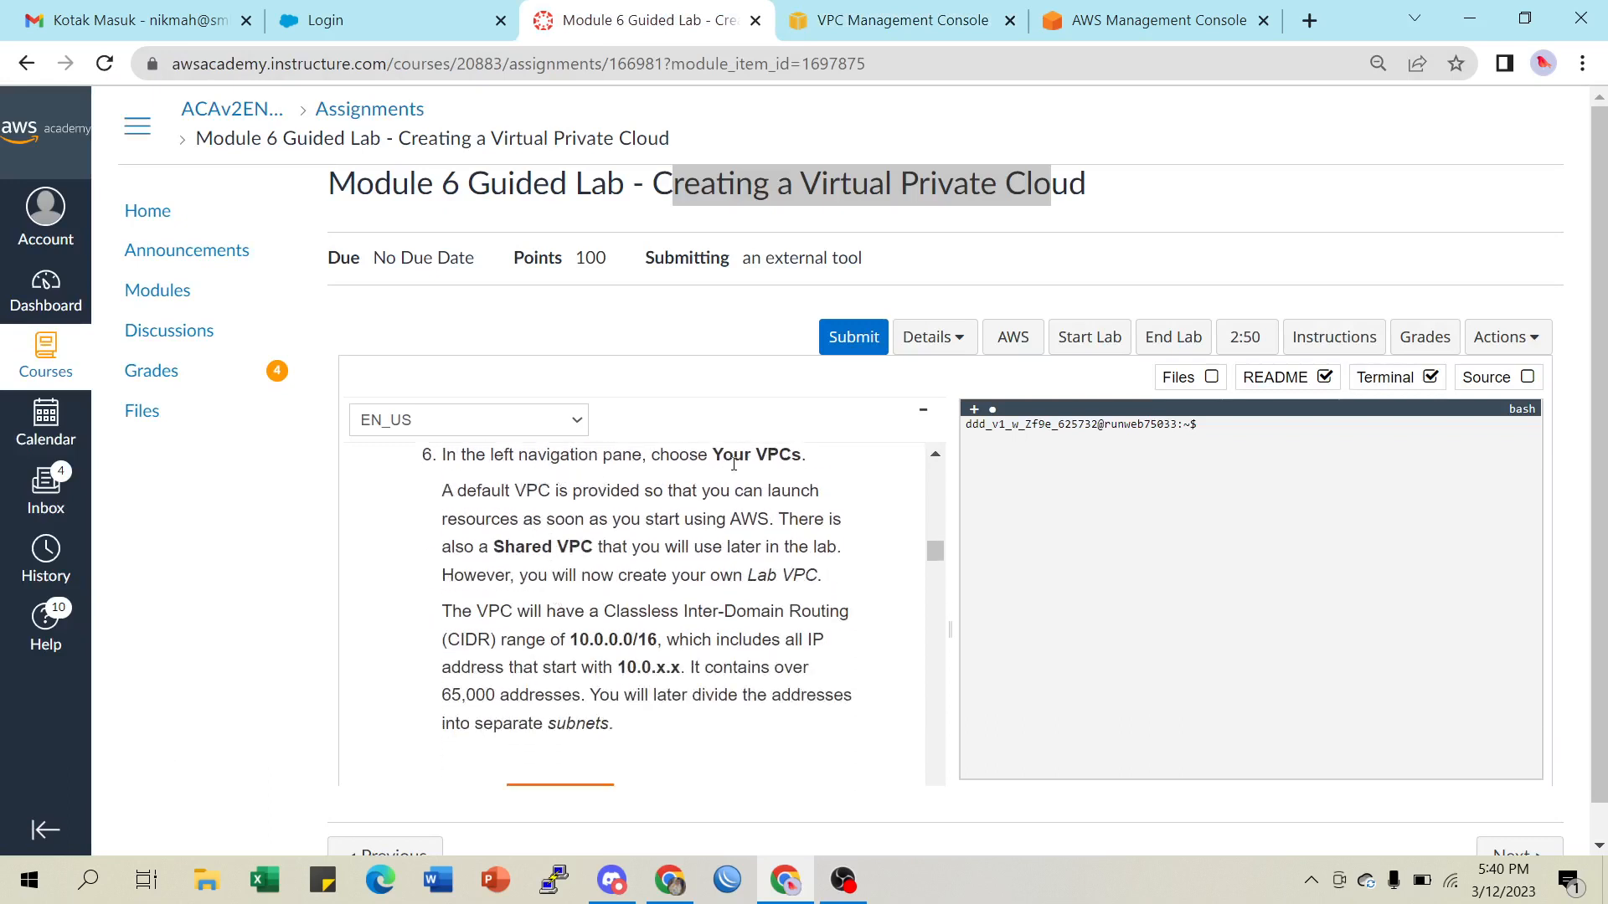
{"action": "left_click", "coordinate": [890, 20]}
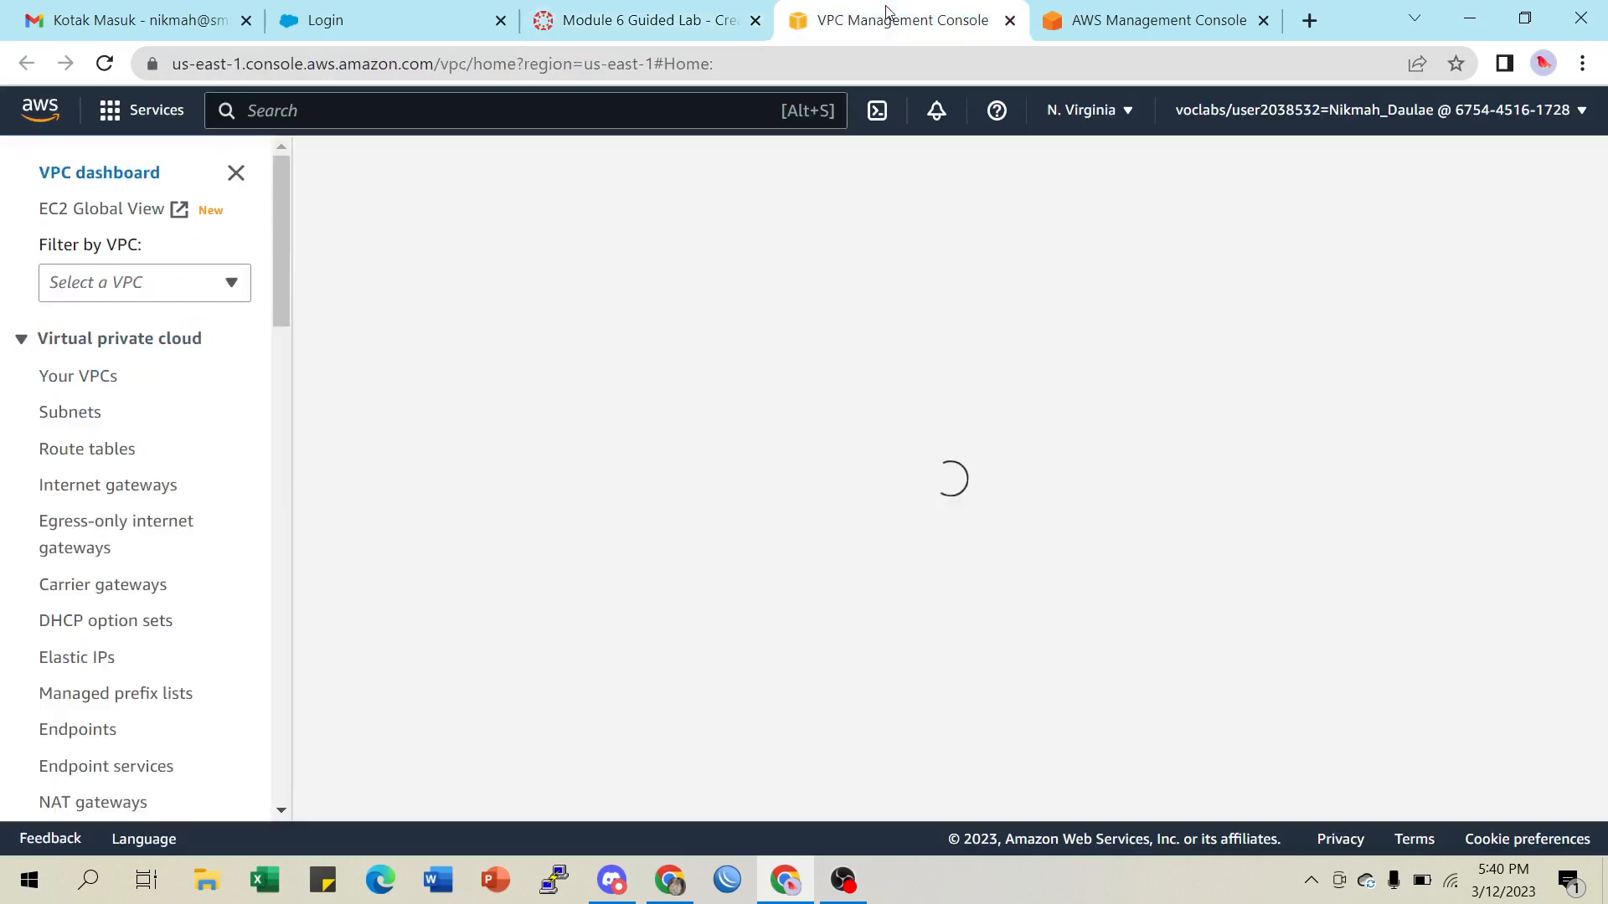
{"action": "left_click", "coordinate": [52, 375]}
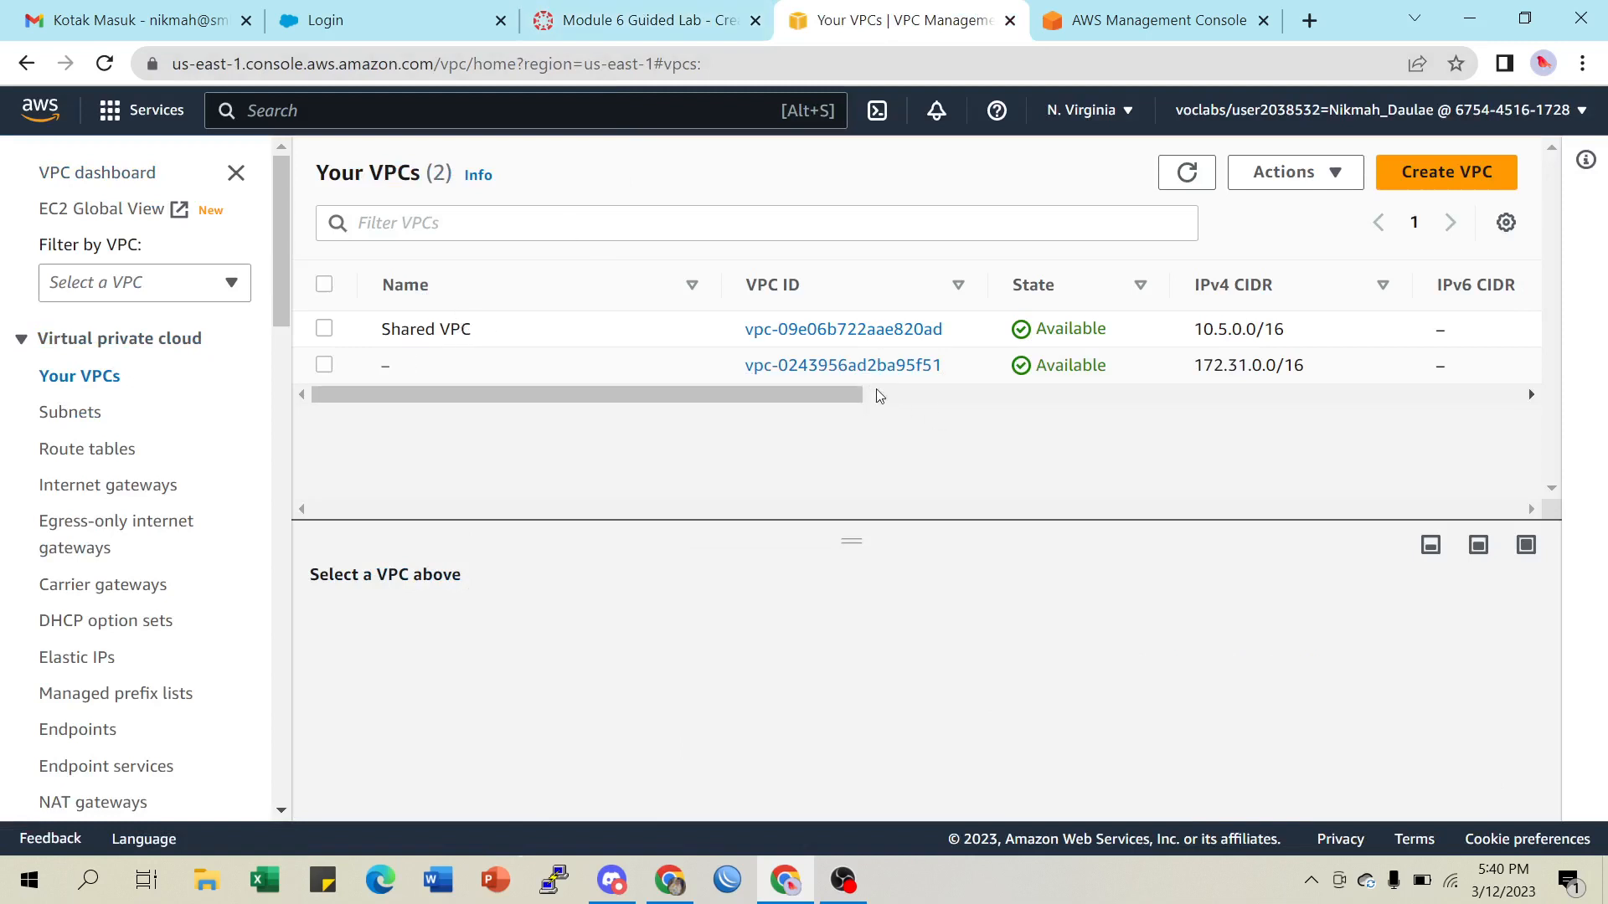
{"action": "left_click_drag", "start_coordinate": [789, 404], "coordinate": [592, 423]}
Check the lab's VPC settings, start creating a VPC-only resource and set its name tag to Lab VPC
{"action": "left_click", "coordinate": [642, 19]}
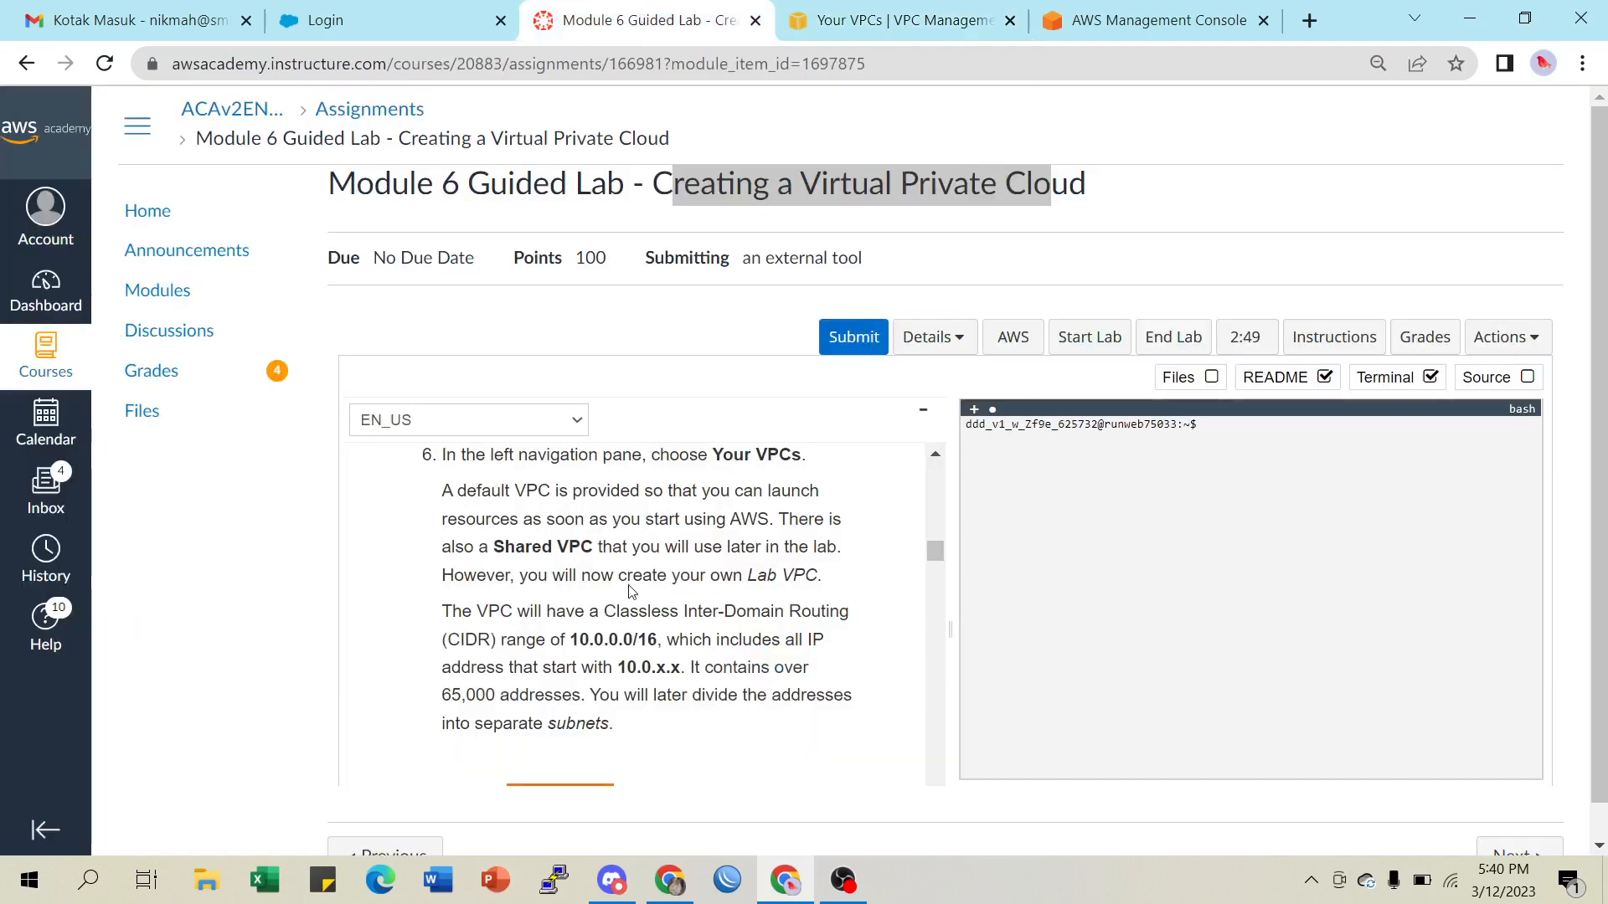
{"action": "scroll", "coordinate": [632, 591], "scroll_direction": "down", "scroll_amount": 3}
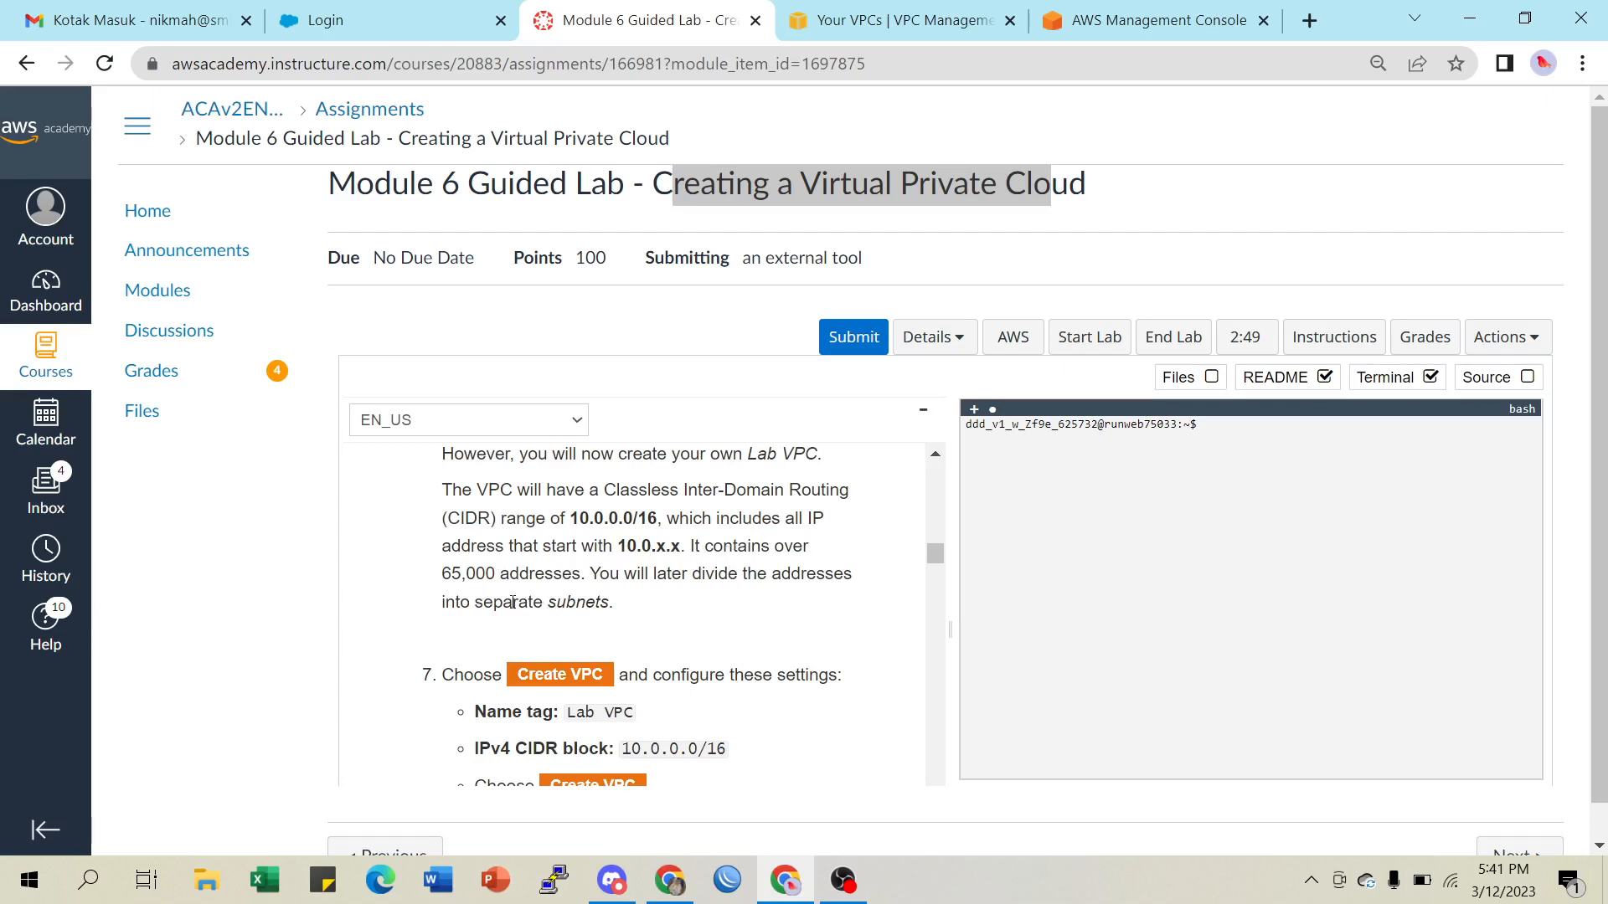
{"action": "scroll", "coordinate": [512, 603], "scroll_direction": "down", "scroll_amount": 1}
{"action": "scroll", "coordinate": [721, 533], "scroll_direction": "down", "scroll_amount": 1}
{"action": "scroll", "coordinate": [712, 544], "scroll_direction": "up", "scroll_amount": 1}
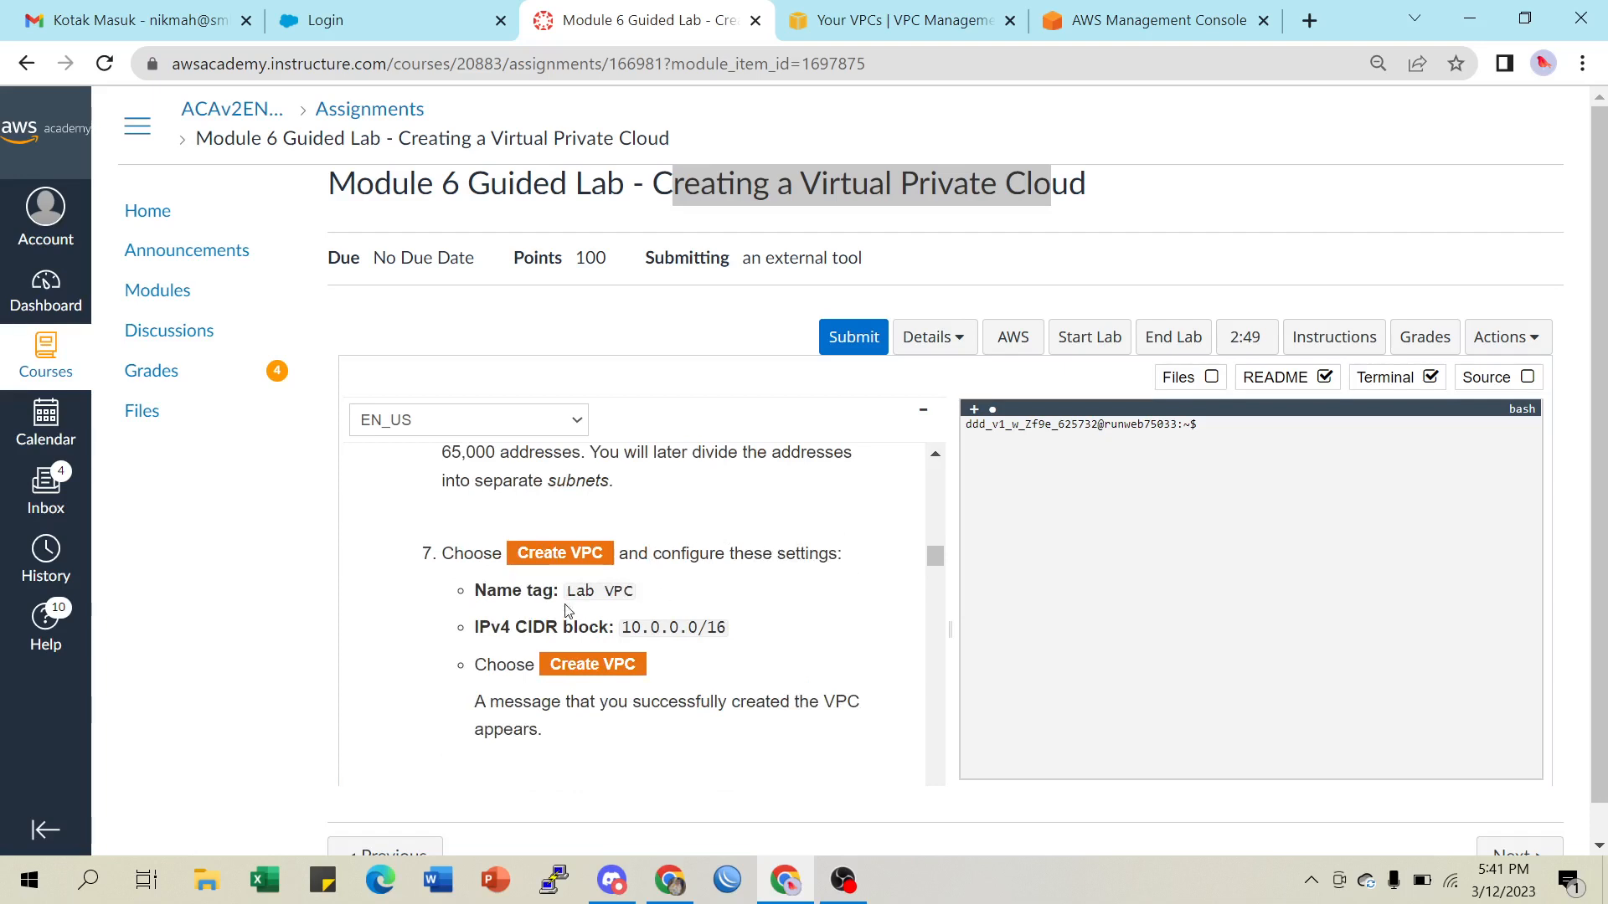
{"action": "left_click_drag", "start_coordinate": [568, 595], "coordinate": [653, 601]}
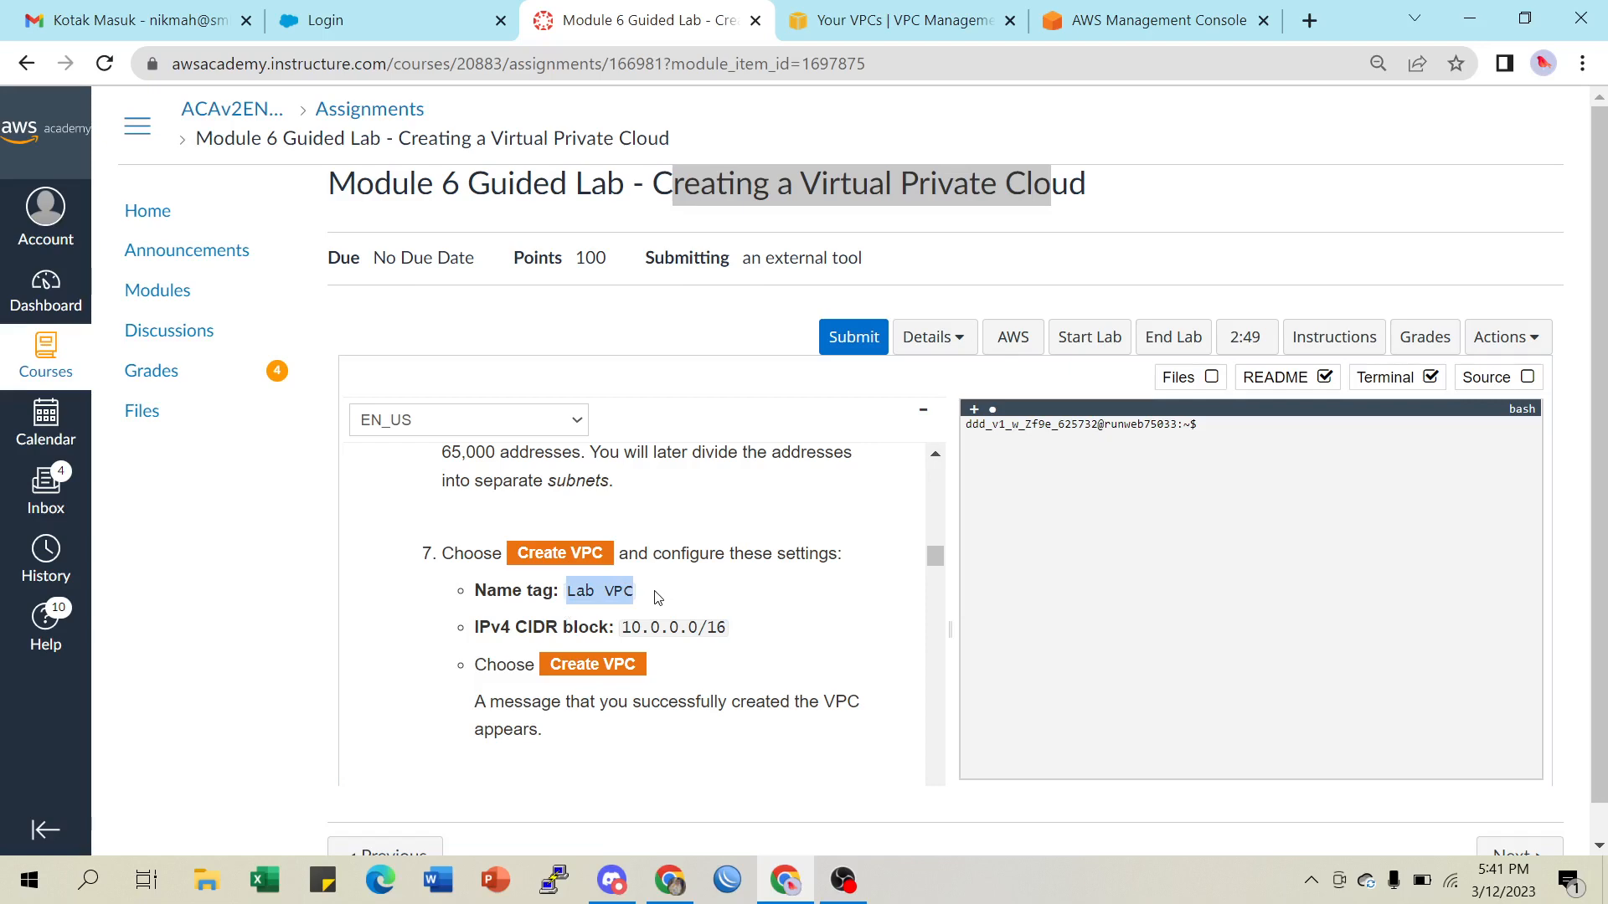
{"action": "left_click", "coordinate": [867, 21]}
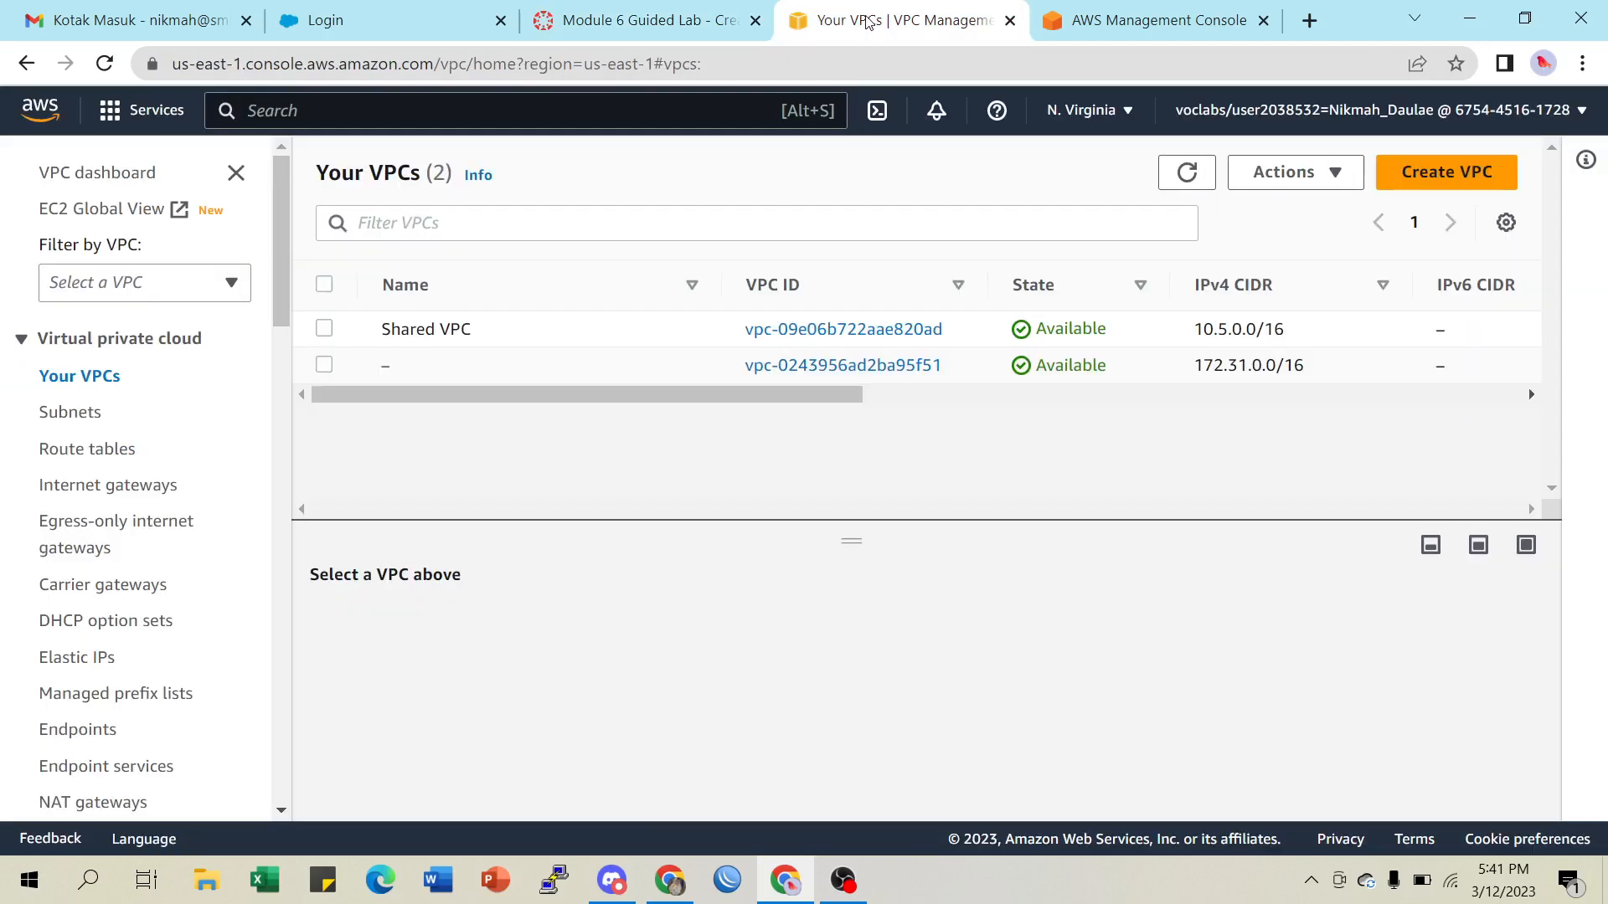
{"action": "left_click", "coordinate": [1455, 192]}
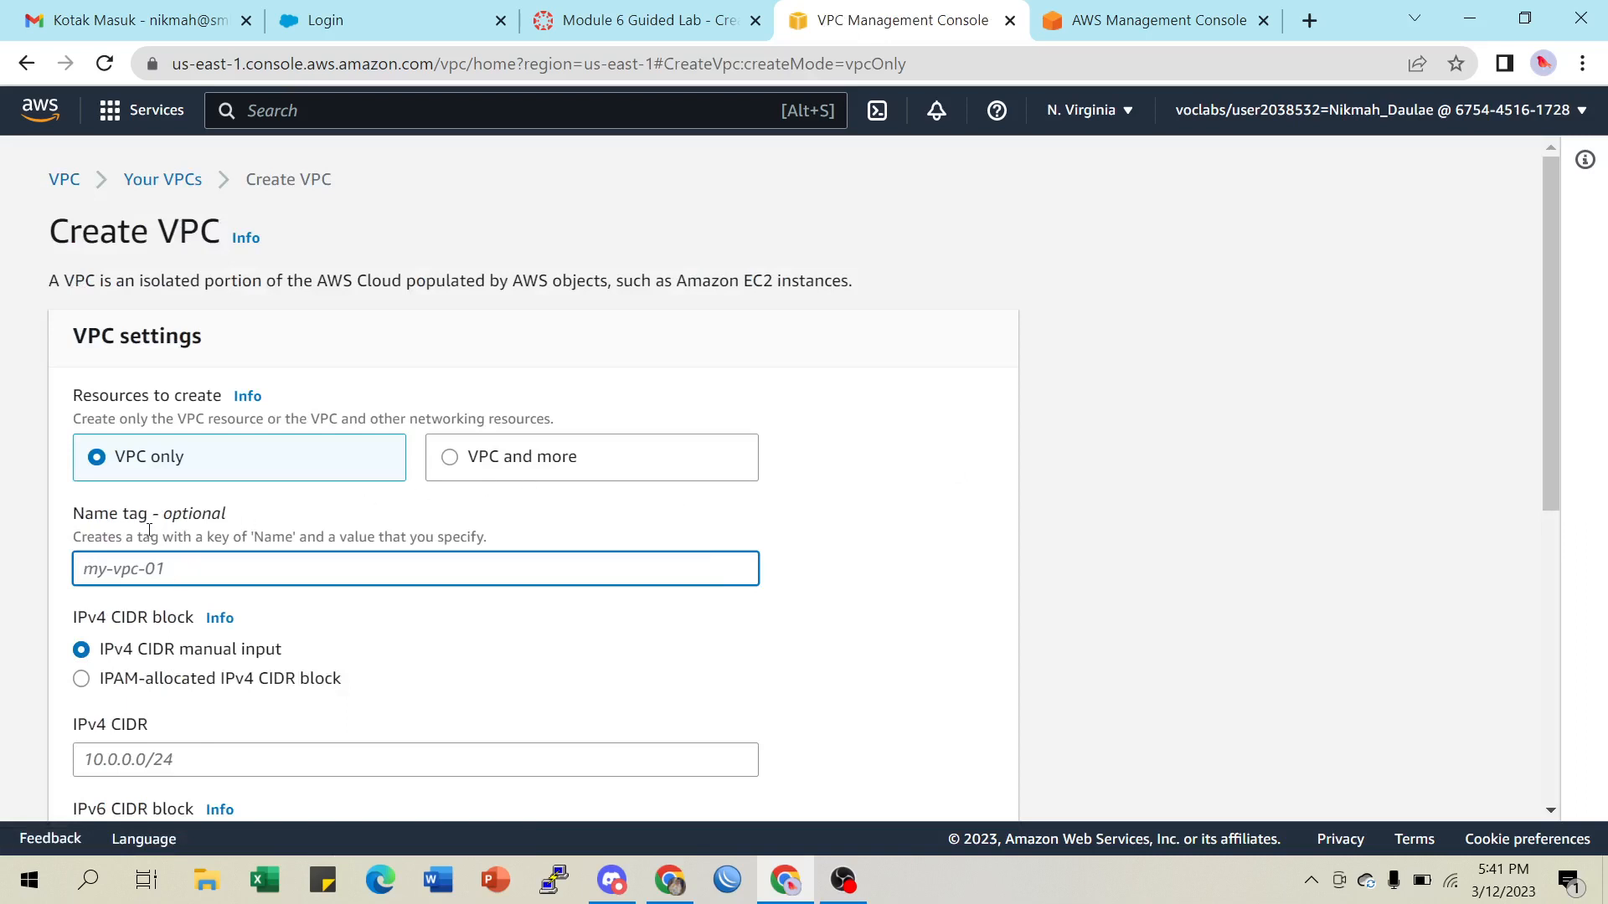
{"action": "type", "text": "Lab VPC"}
{"action": "scroll", "coordinate": [432, 546], "scroll_direction": "down", "scroll_amount": 2}
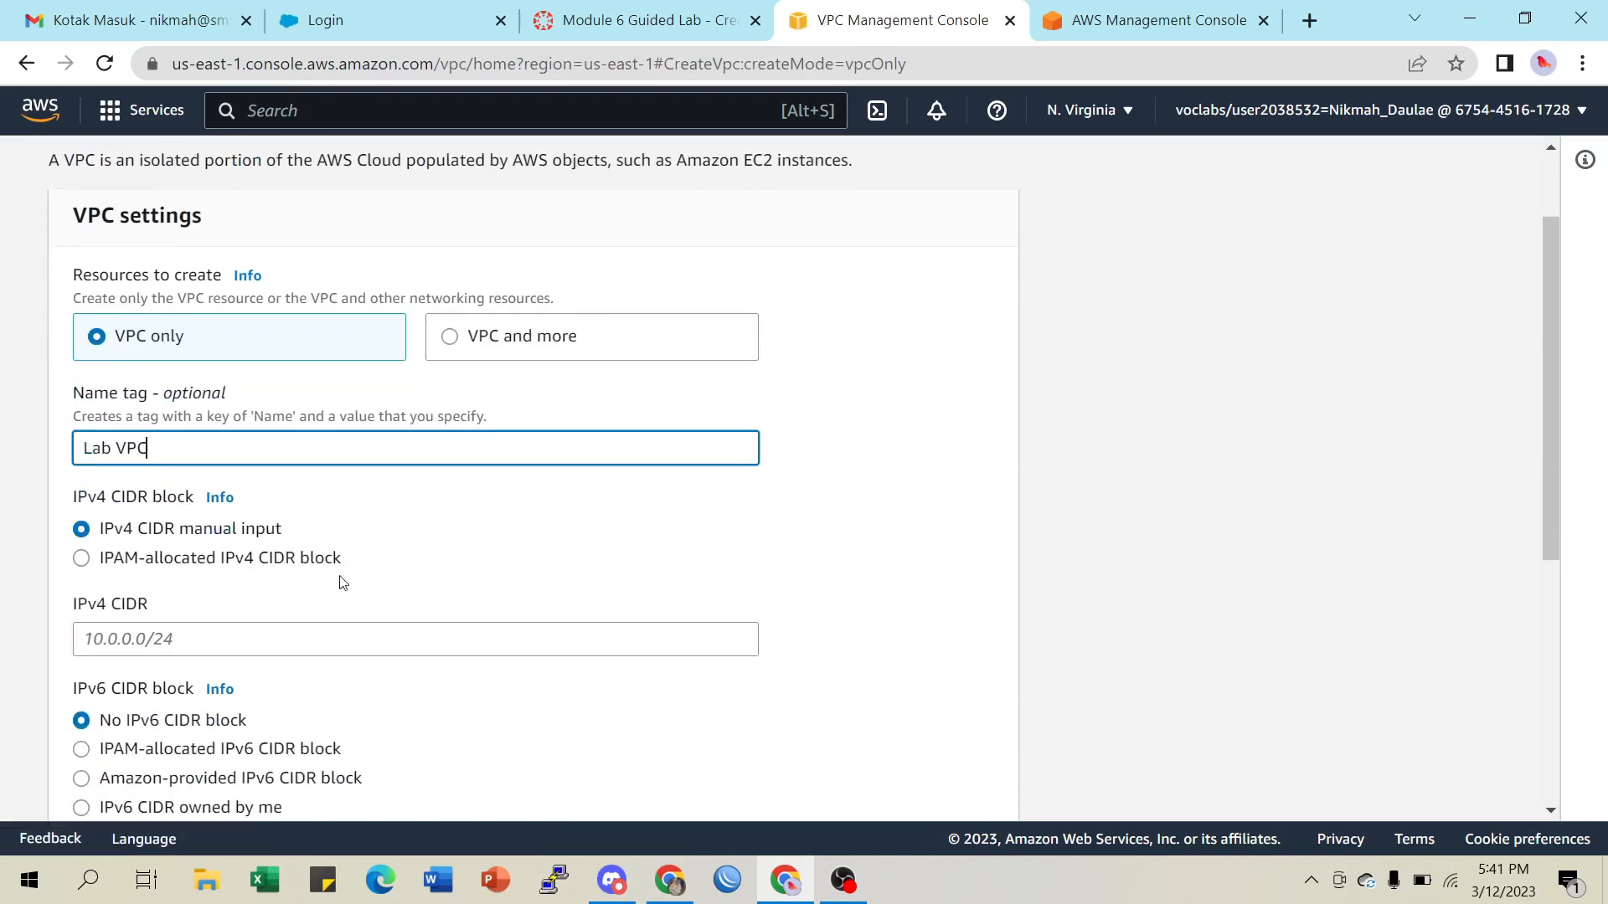
Copy the IPv4 CIDR block 10.0.0.0/16 from the lab instructions into the new VPC's IPv4 CIDR setting
{"action": "left_click", "coordinate": [645, 20]}
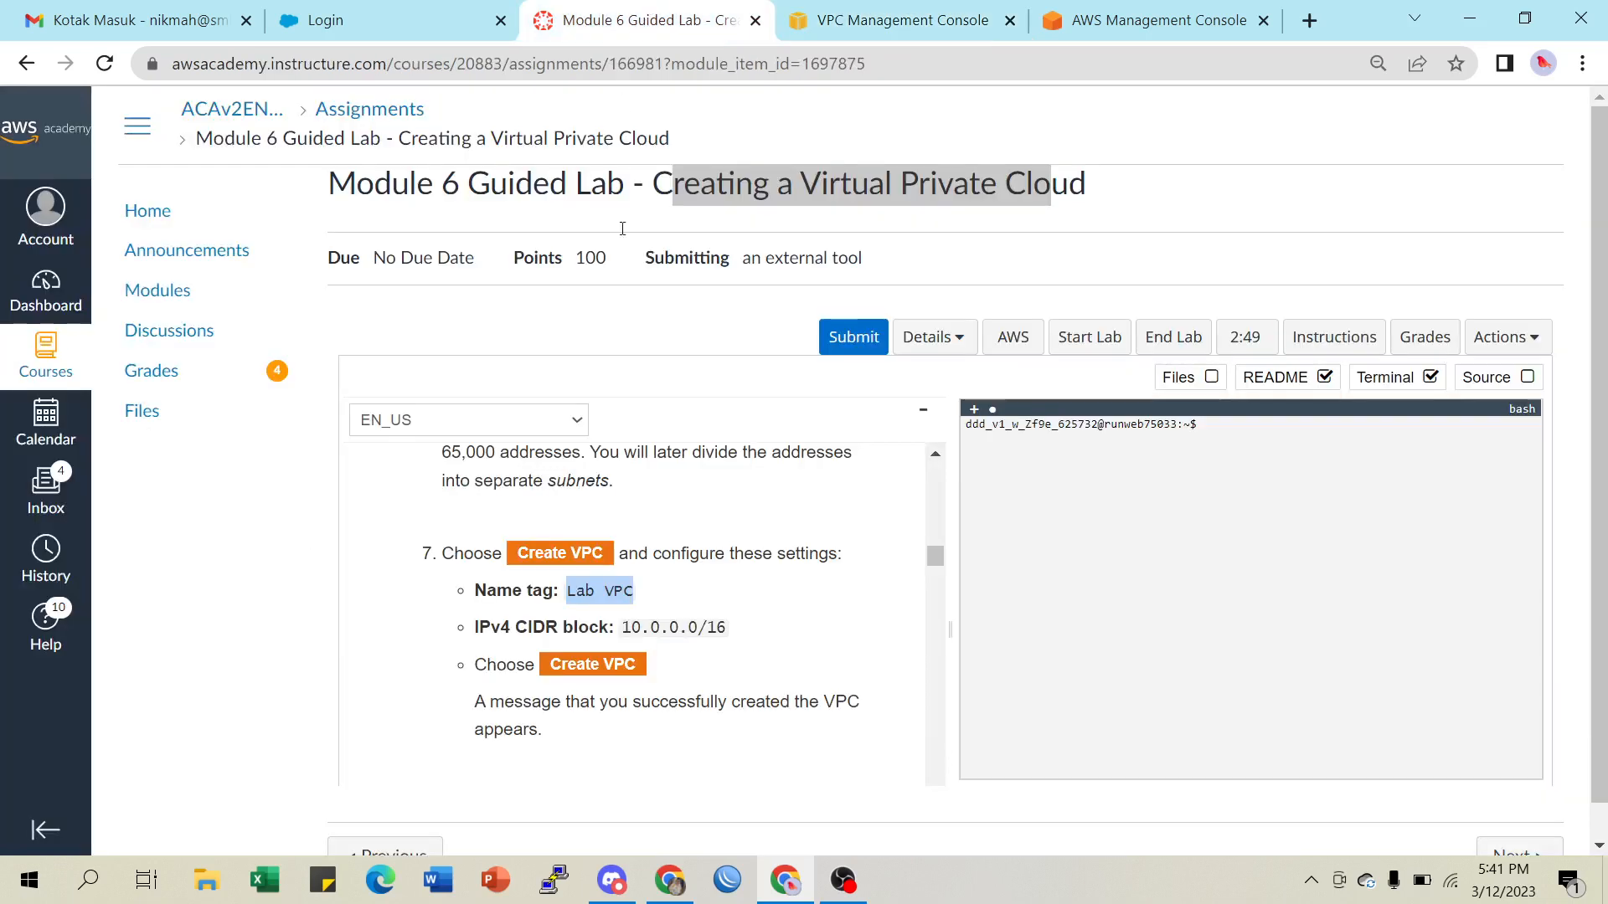
{"action": "scroll", "coordinate": [629, 566], "scroll_direction": "down", "scroll_amount": 1}
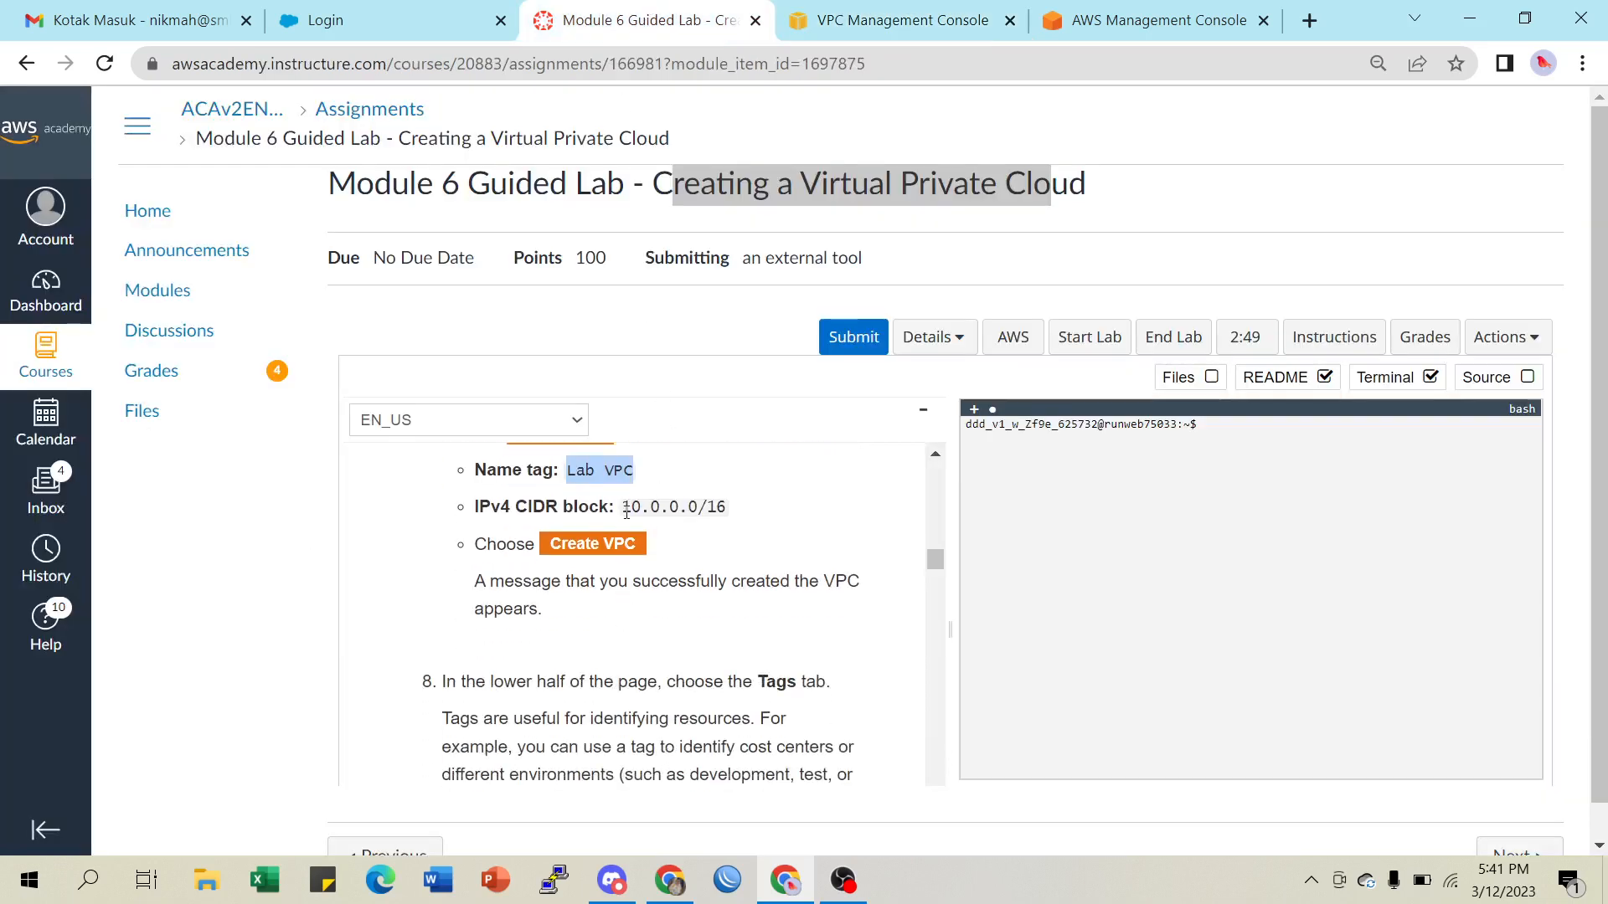
{"action": "left_click", "coordinate": [628, 513]}
{"action": "left_click_drag", "start_coordinate": [629, 512], "coordinate": [733, 517]}
{"action": "key", "text": "ctrl+c"}
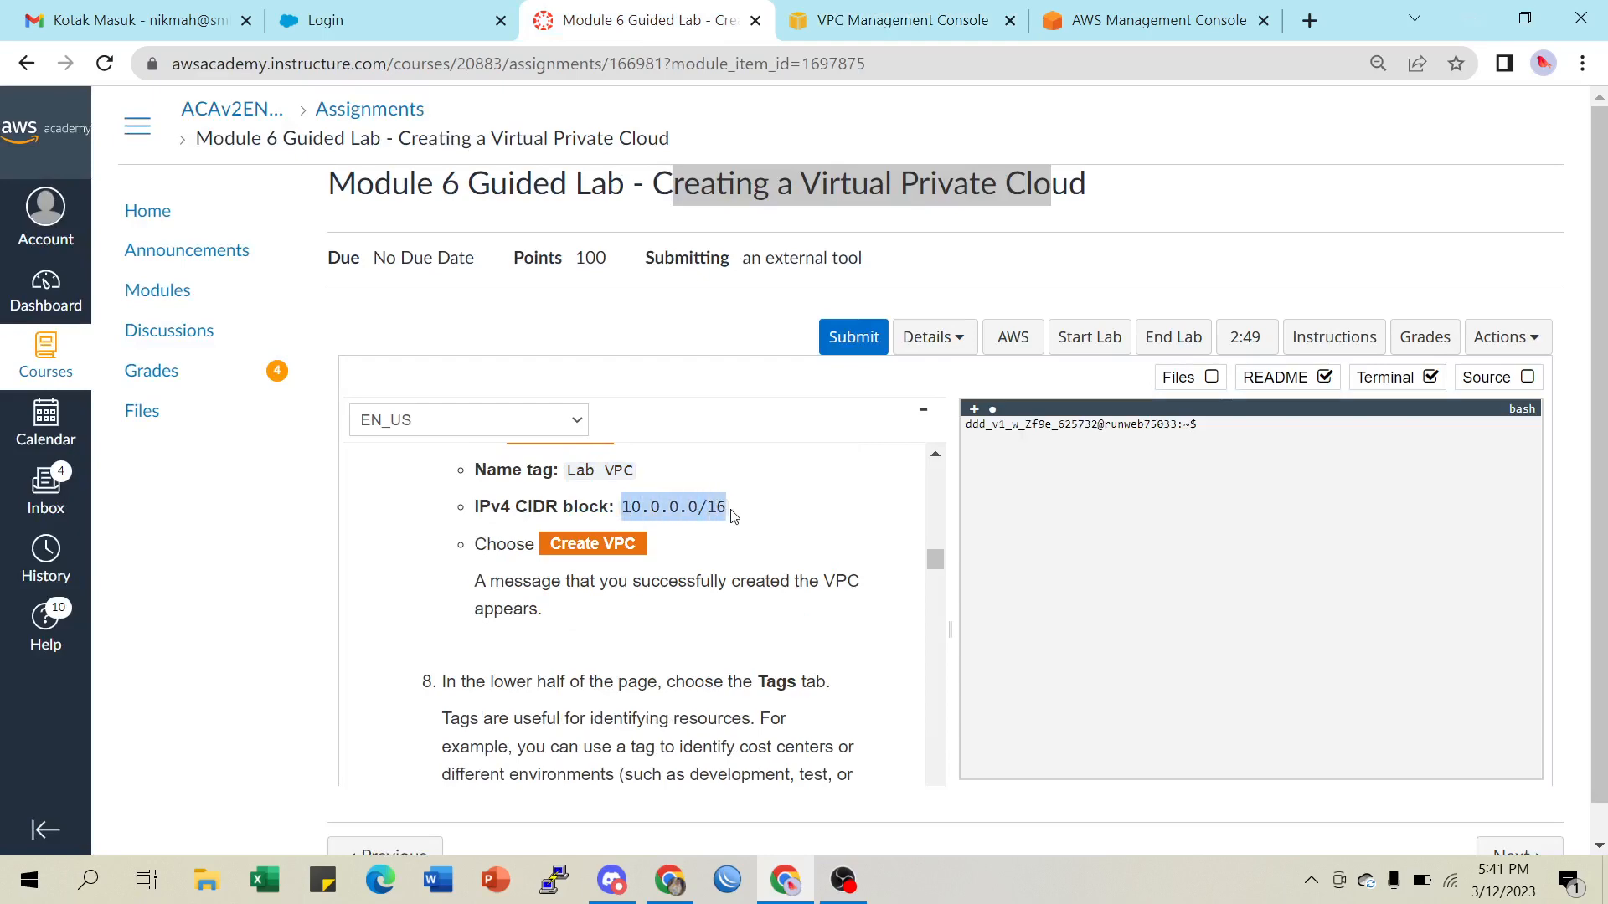
{"action": "scroll", "coordinate": [733, 517], "scroll_direction": "up", "scroll_amount": 15}
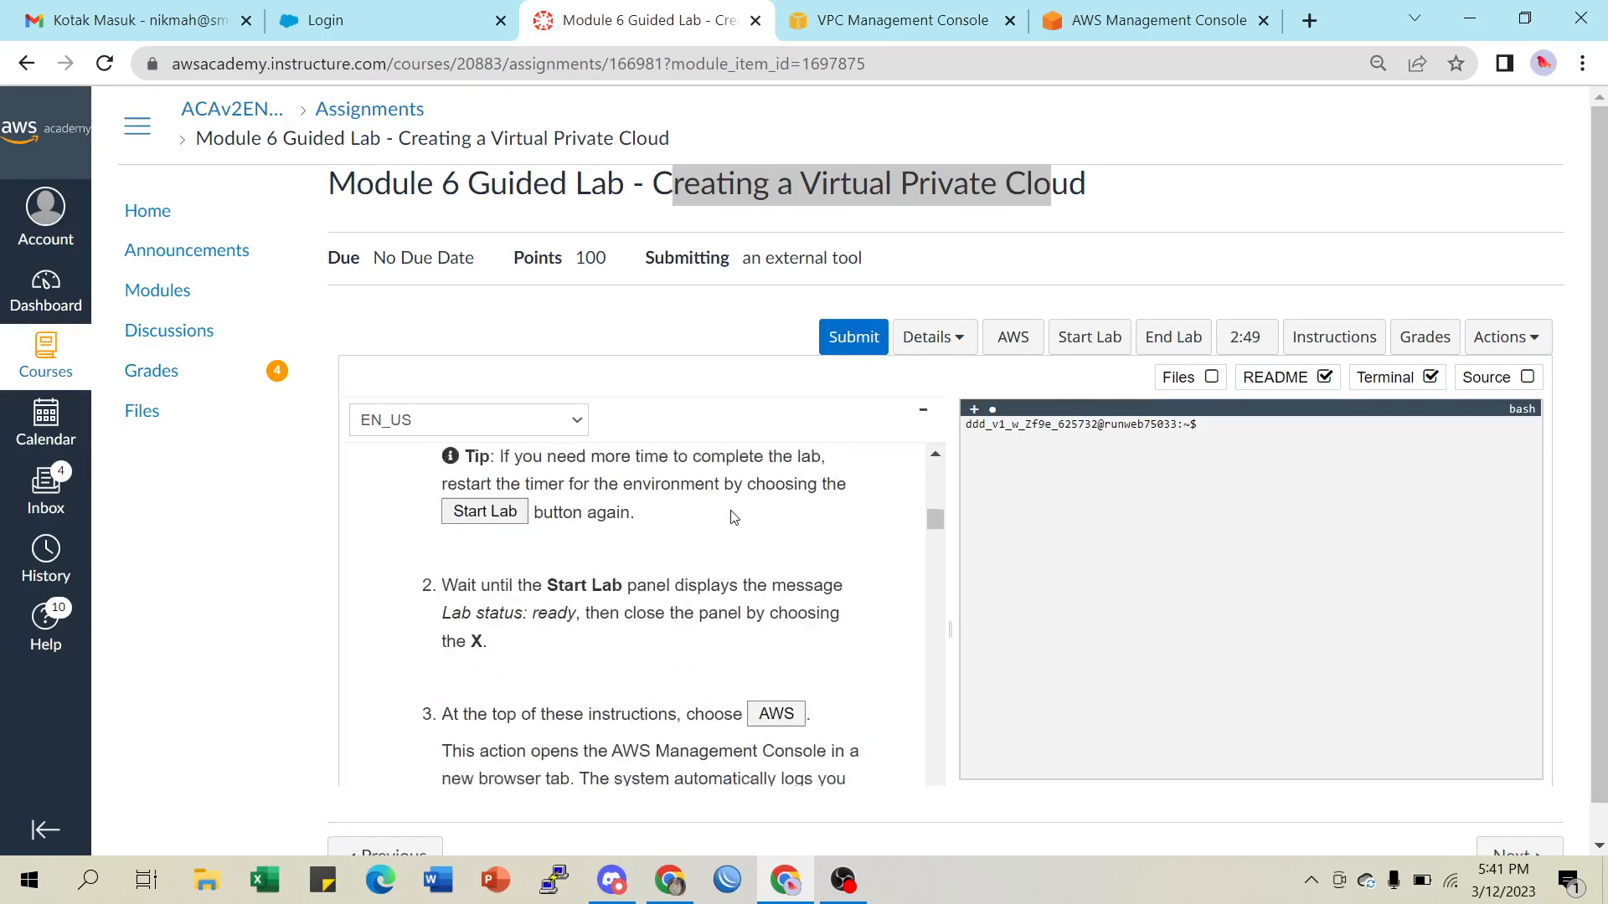
{"action": "scroll", "coordinate": [733, 517], "scroll_direction": "up", "scroll_amount": 5}
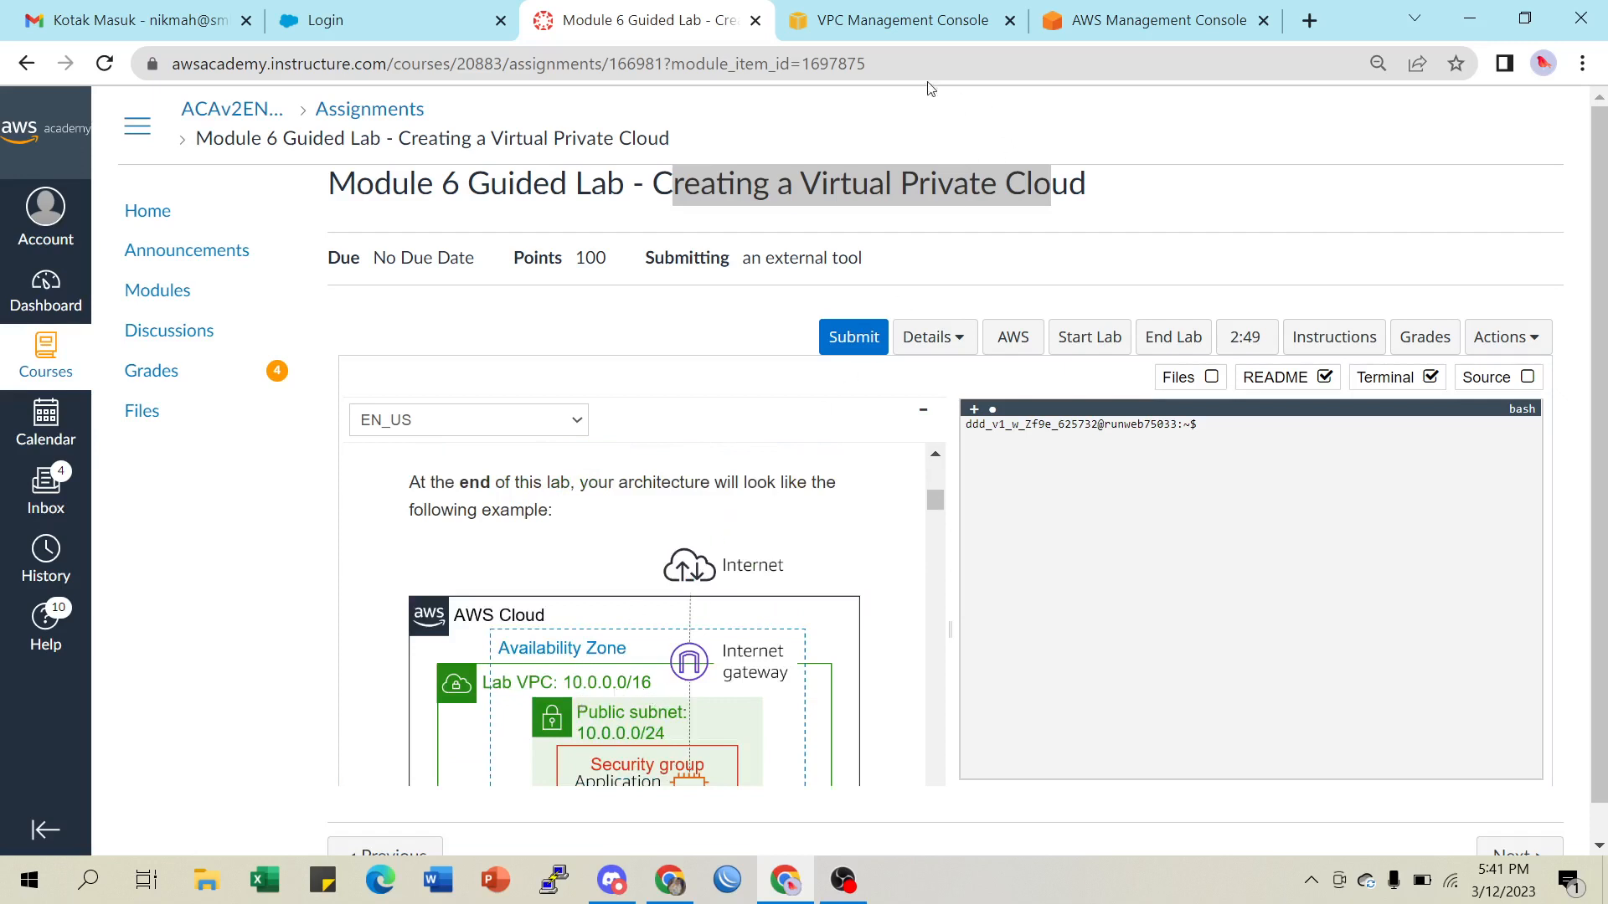
{"action": "left_click", "coordinate": [868, 23]}
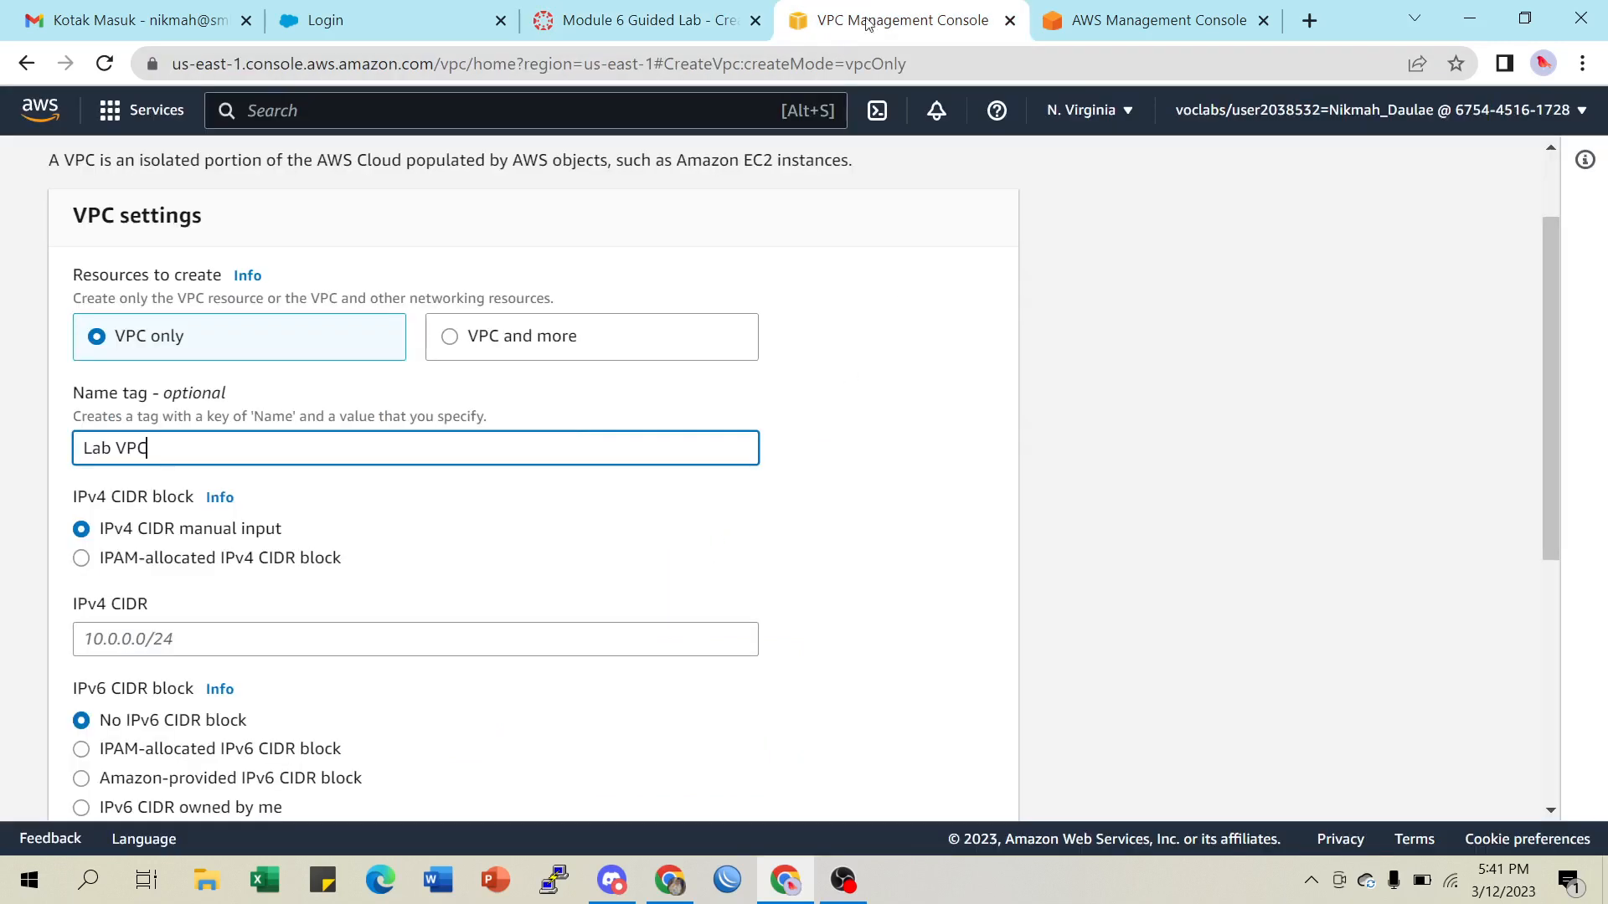
{"action": "left_click", "coordinate": [177, 643]}
{"action": "key", "text": "ctrl+v"}
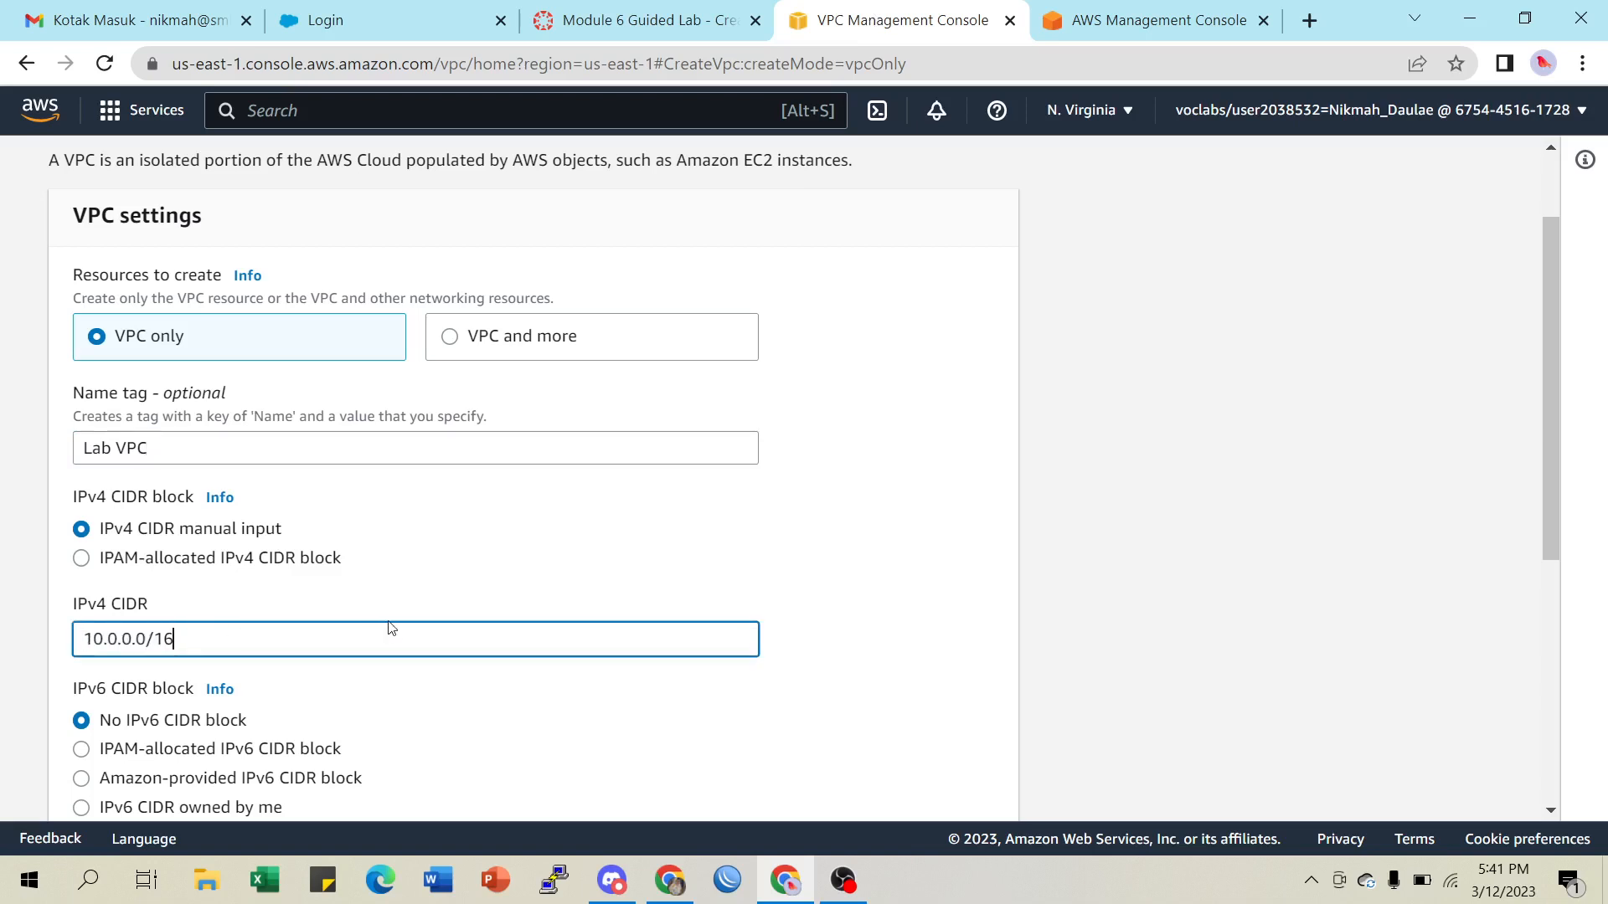
{"action": "scroll", "coordinate": [393, 629], "scroll_direction": "down", "scroll_amount": 3}
{"action": "scroll", "coordinate": [429, 597], "scroll_direction": "down", "scroll_amount": 1}
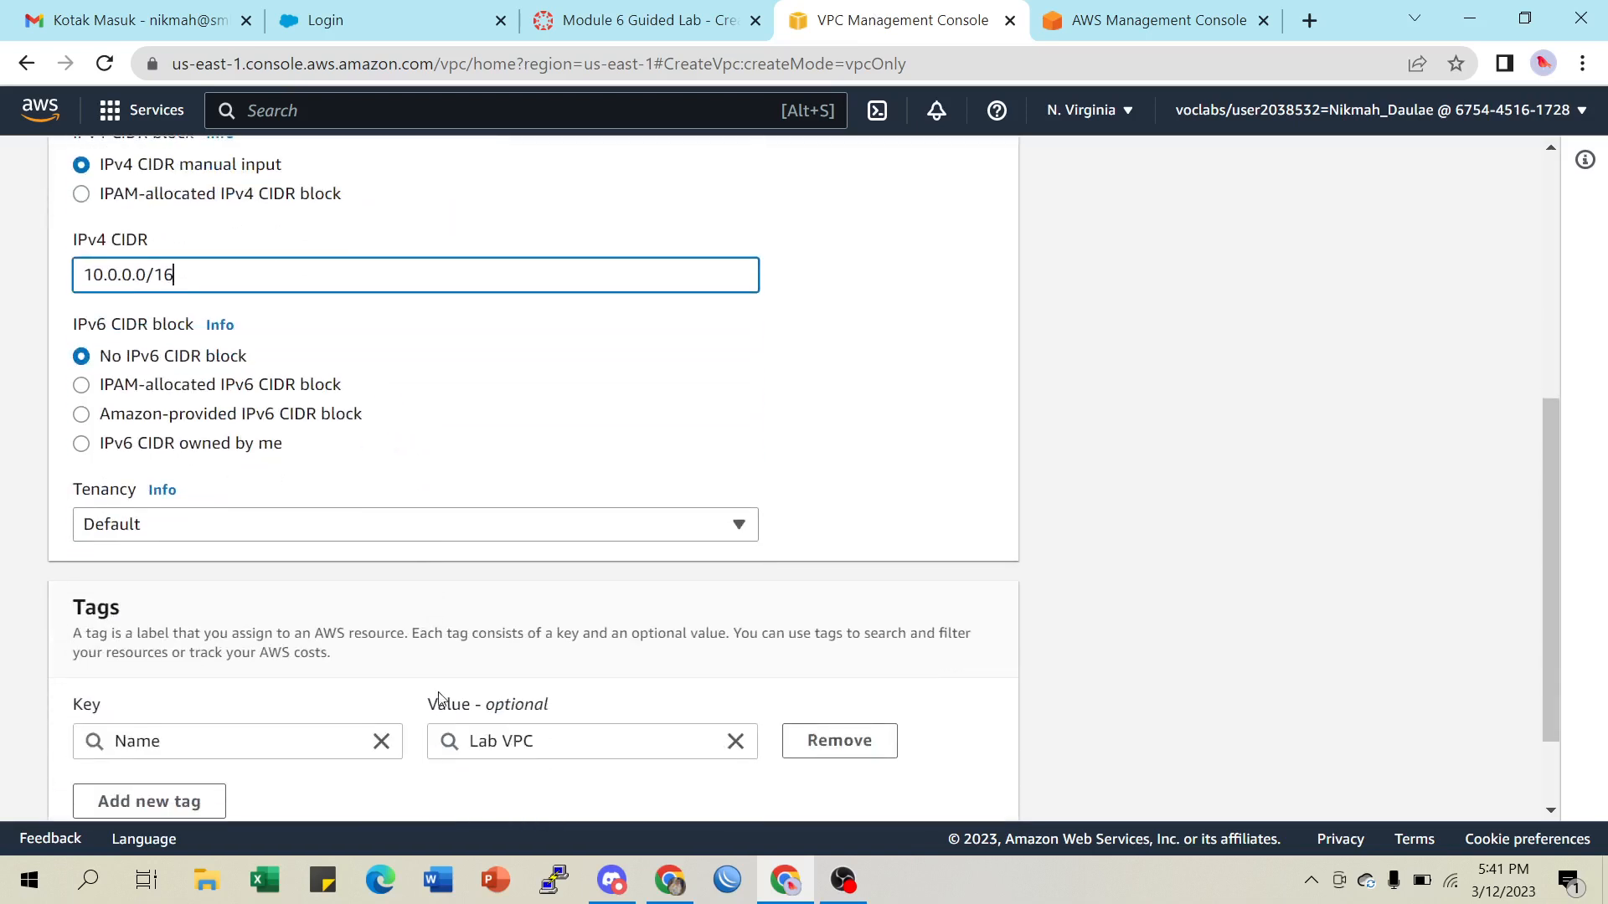
Compare the settings with the lab instructions, create Lab VPC and dismiss the success notification
{"action": "left_click", "coordinate": [637, 24]}
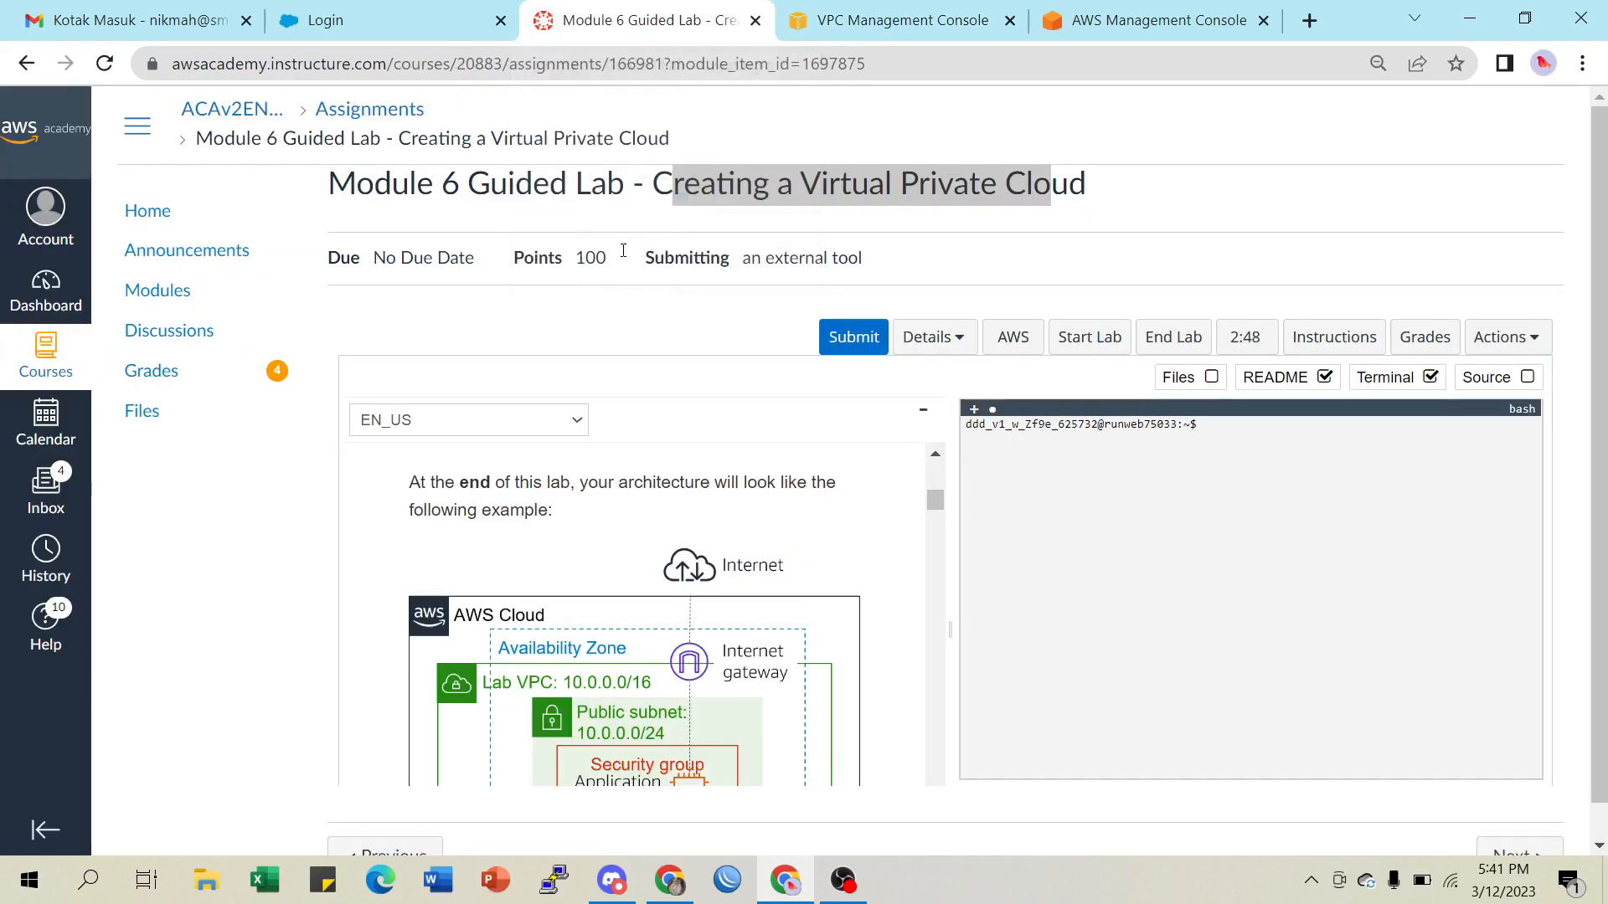
{"action": "scroll", "coordinate": [670, 612], "scroll_direction": "down", "scroll_amount": 3}
{"action": "scroll", "coordinate": [670, 612], "scroll_direction": "down", "scroll_amount": 12}
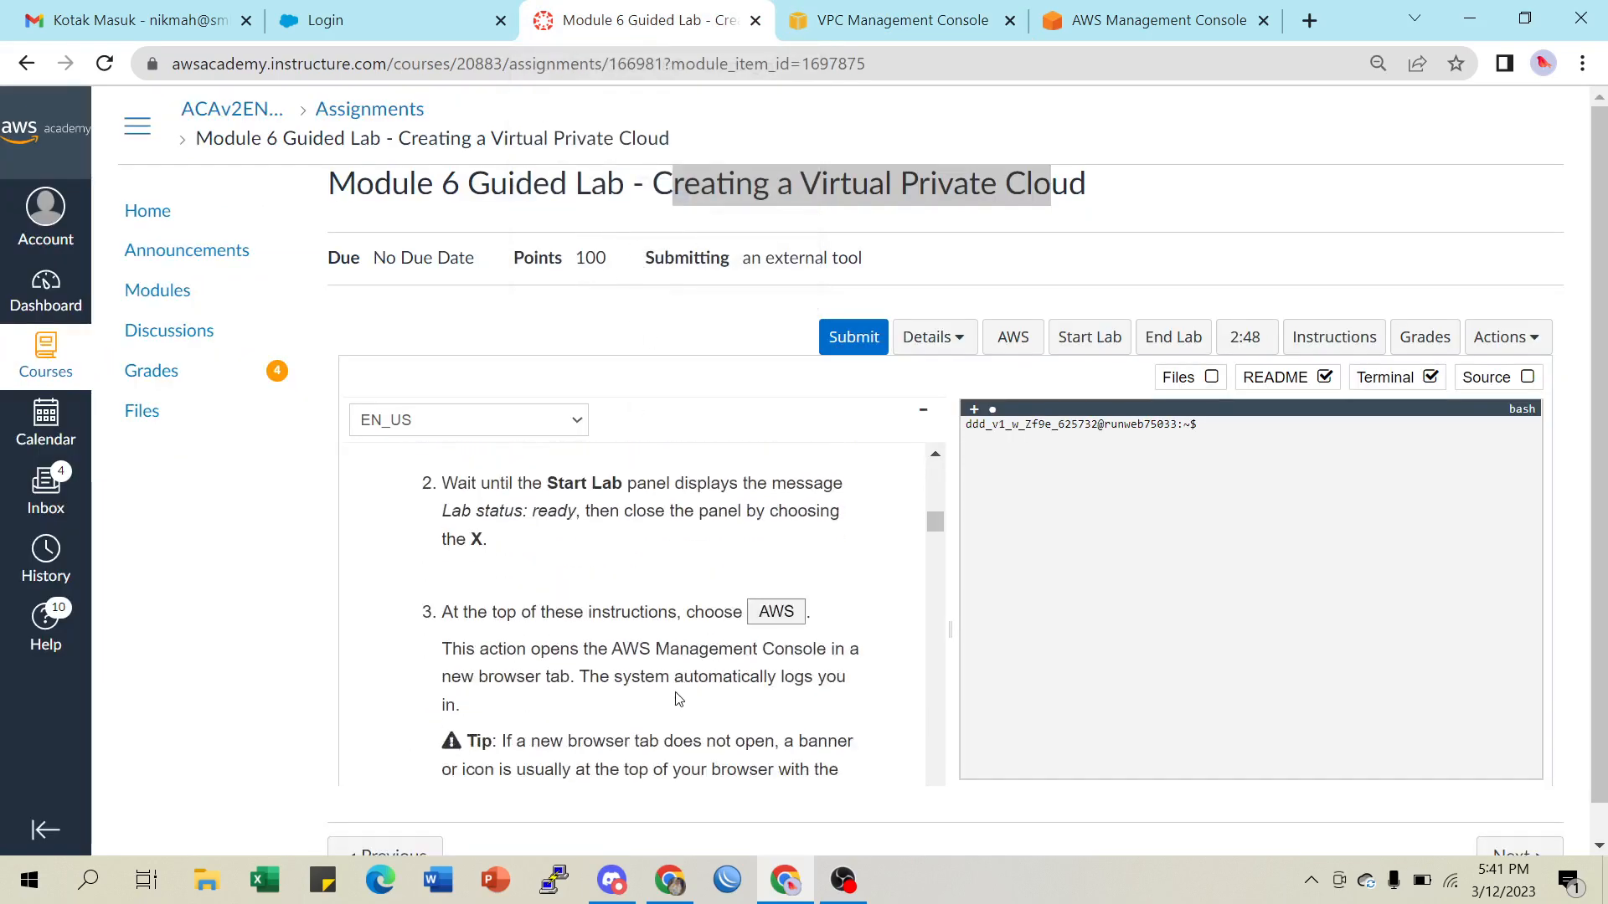
{"action": "scroll", "coordinate": [675, 690], "scroll_direction": "down", "scroll_amount": 6}
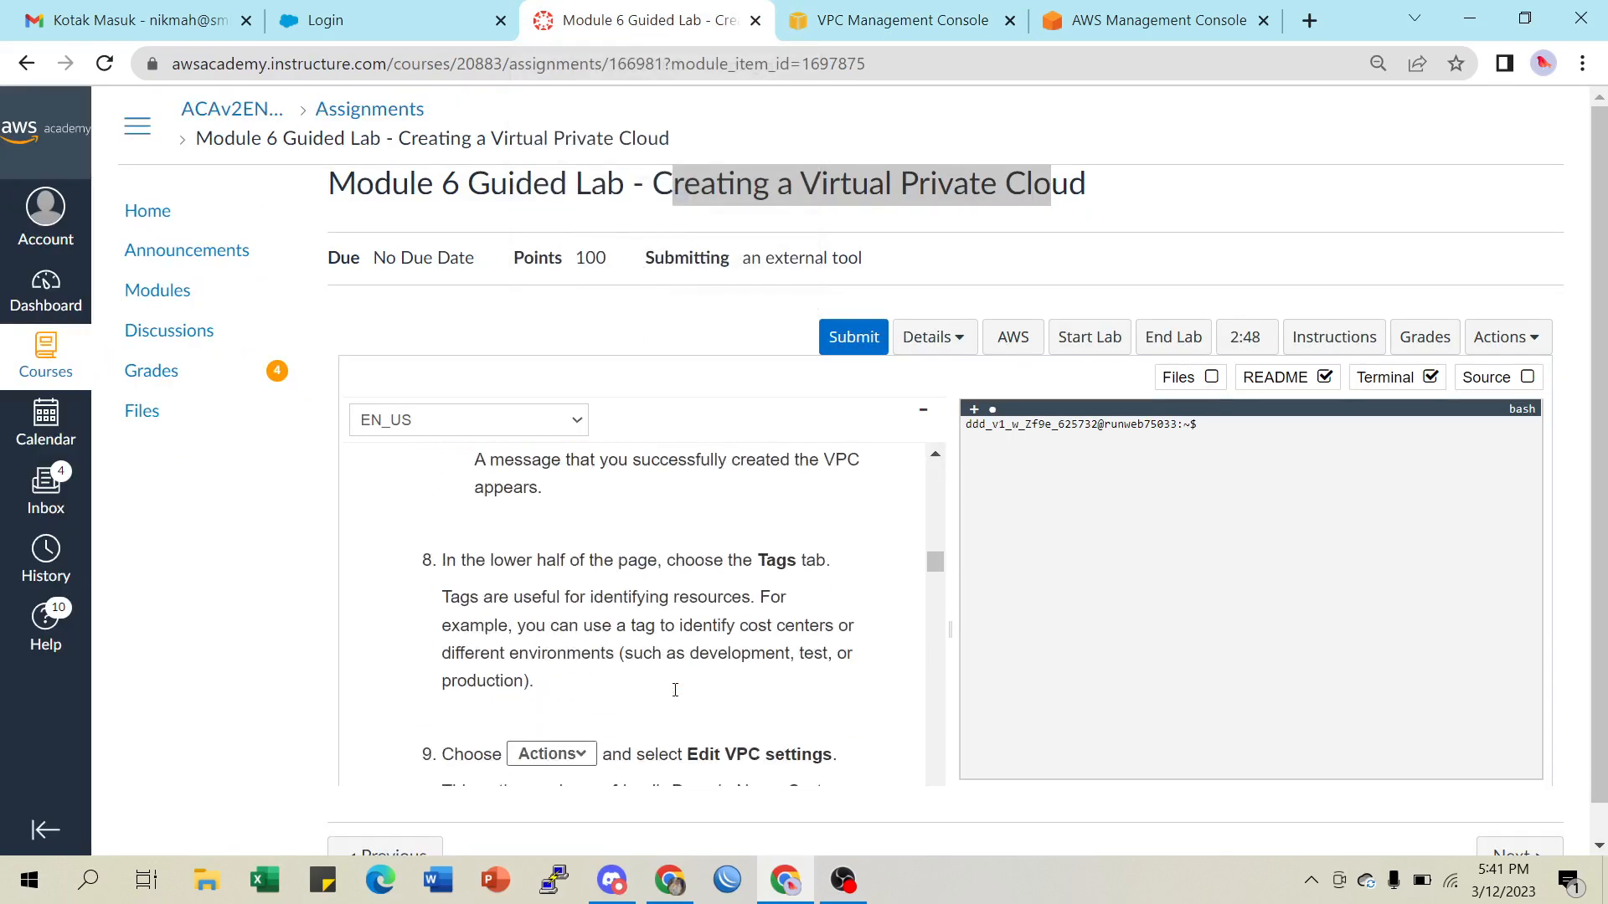
{"action": "scroll", "coordinate": [675, 689], "scroll_direction": "up", "scroll_amount": 1}
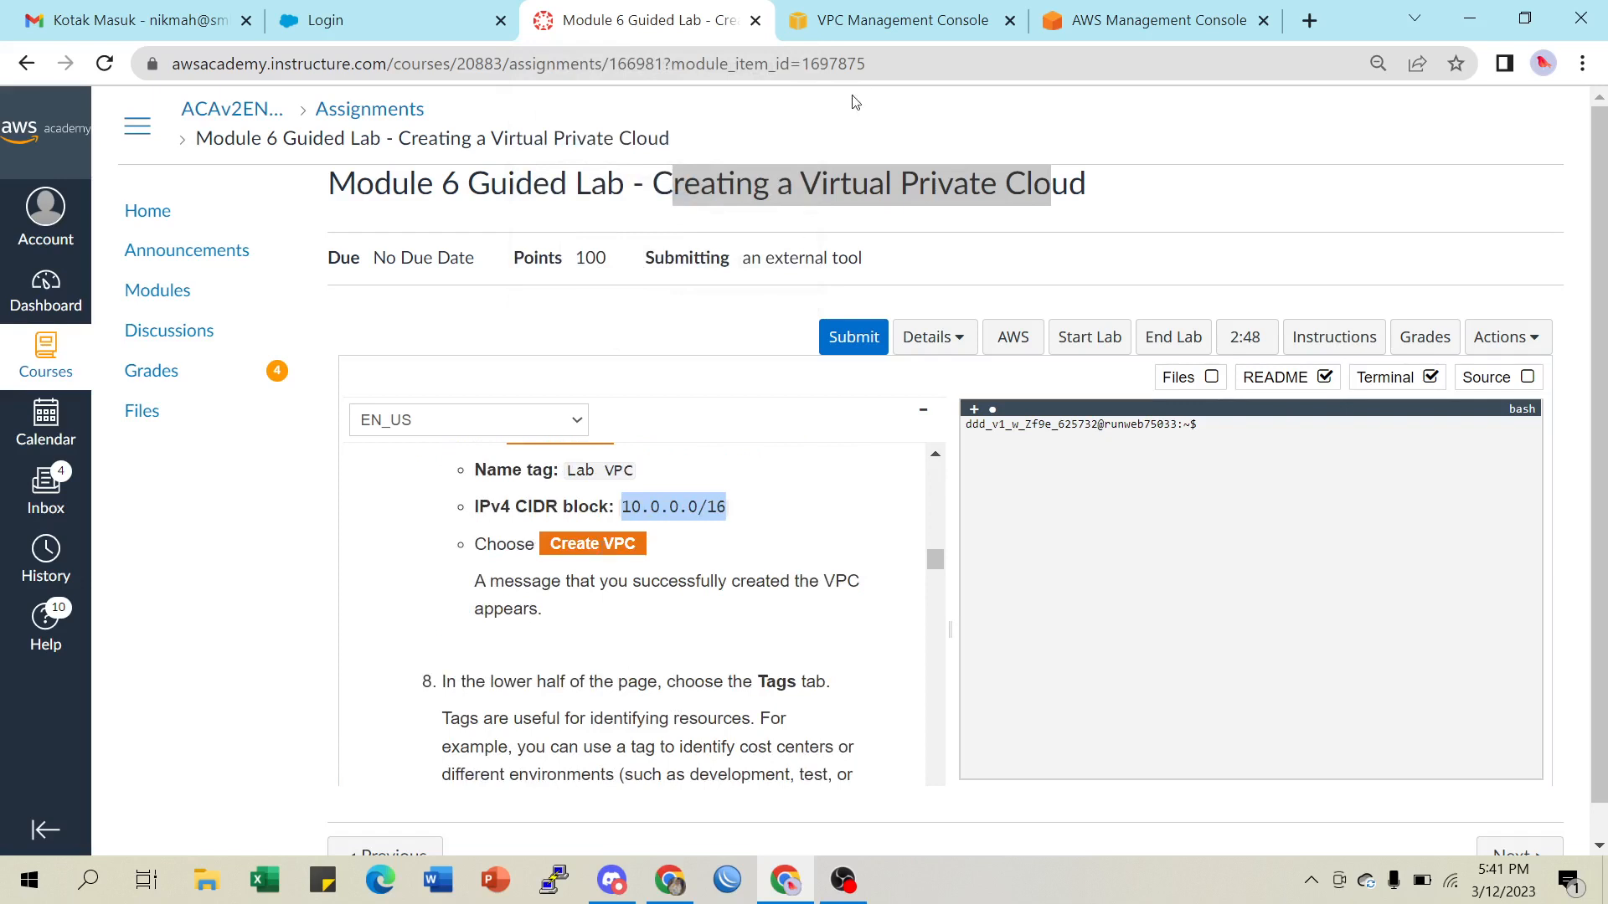
{"action": "left_click", "coordinate": [872, 25]}
{"action": "scroll", "coordinate": [871, 663], "scroll_direction": "down", "scroll_amount": 1}
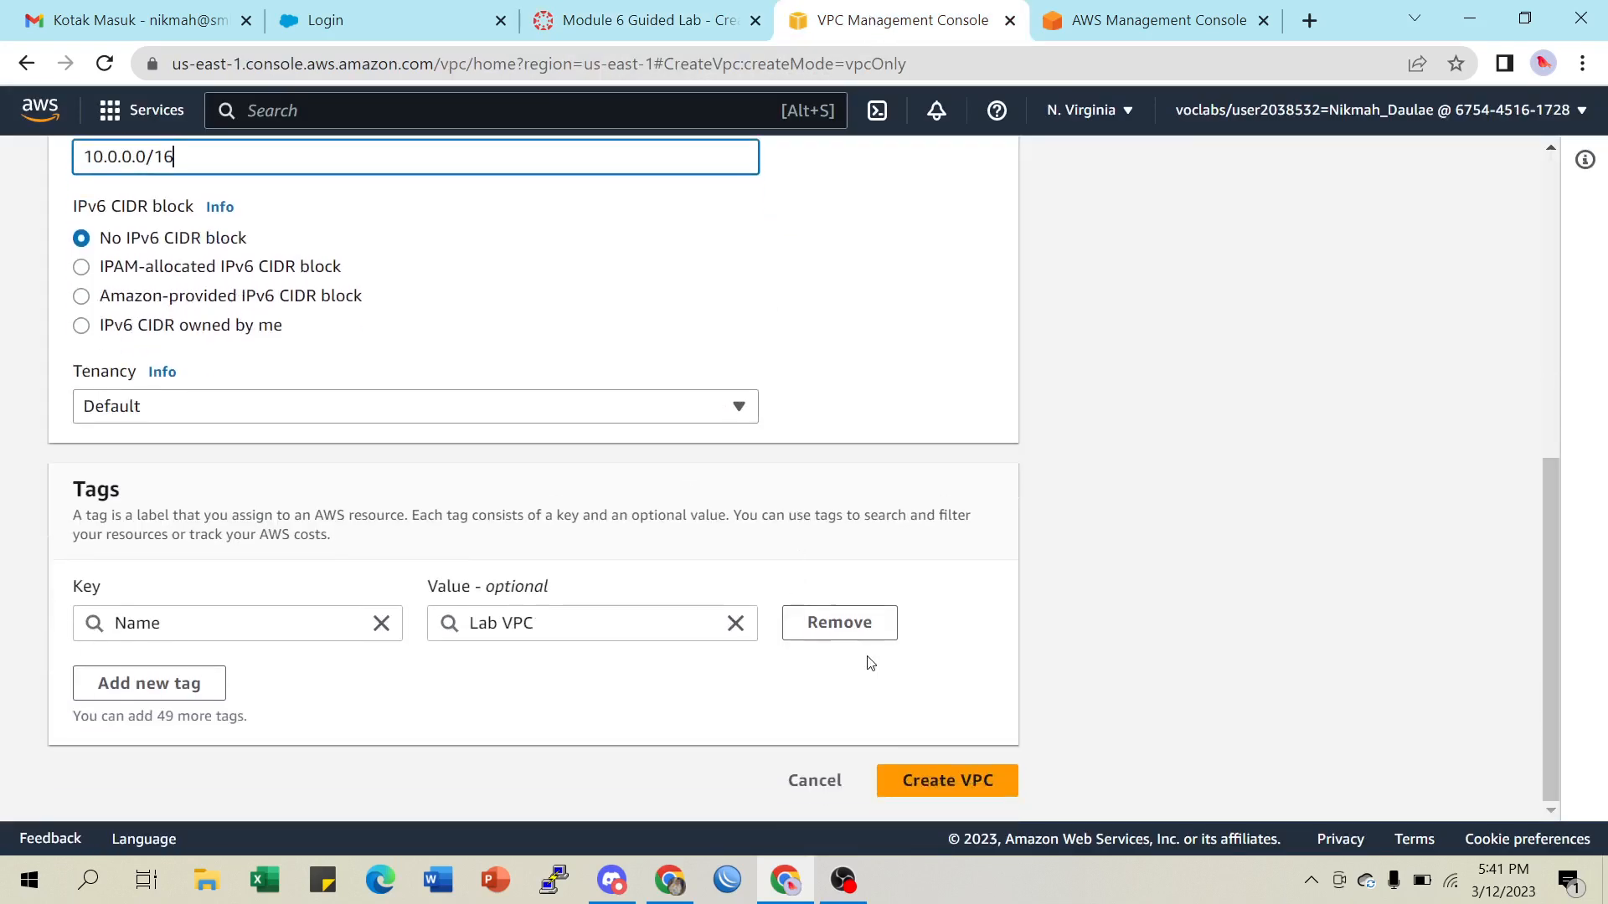
{"action": "left_click", "coordinate": [937, 783]}
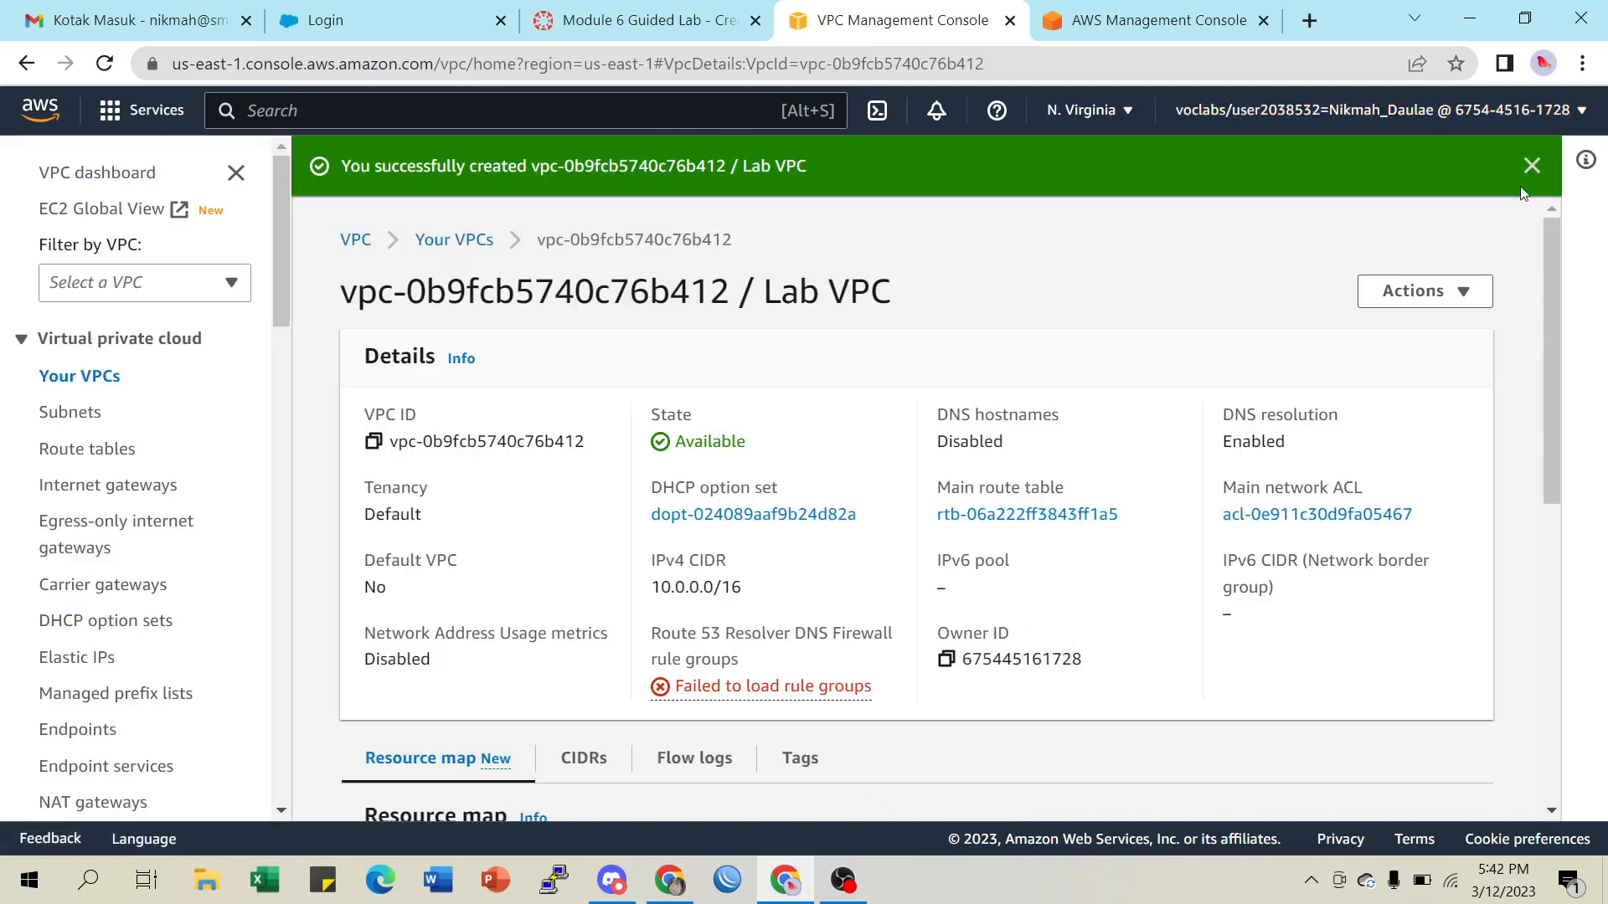
{"action": "left_click", "coordinate": [1532, 165]}
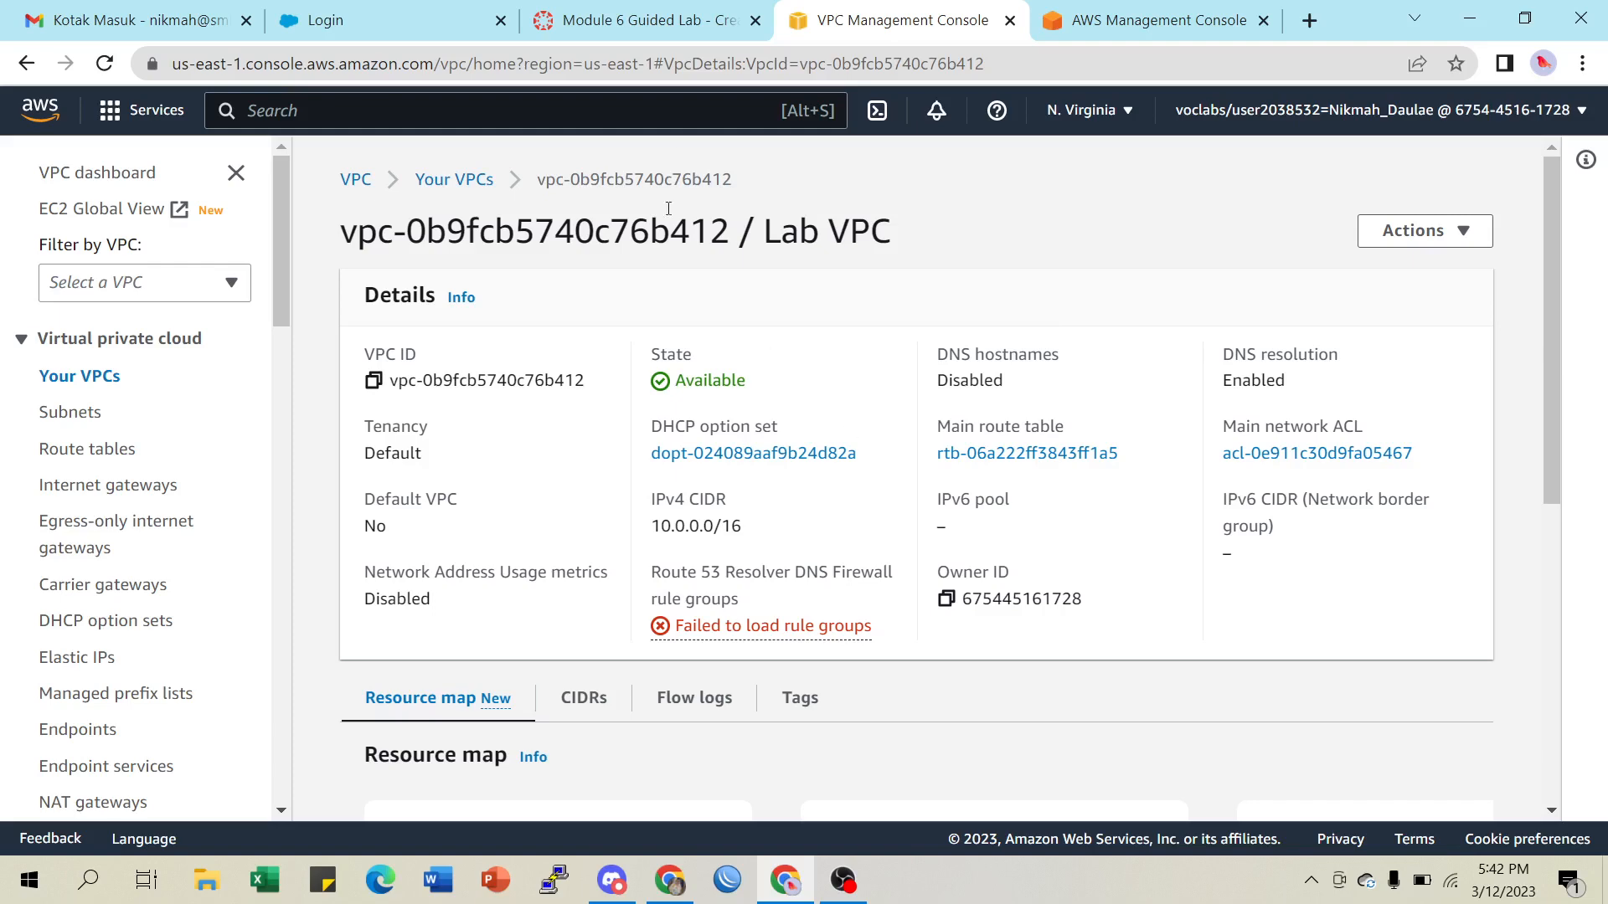
Read the lab instruction about tags and display the tags of Lab VPC
{"action": "left_click", "coordinate": [659, 20]}
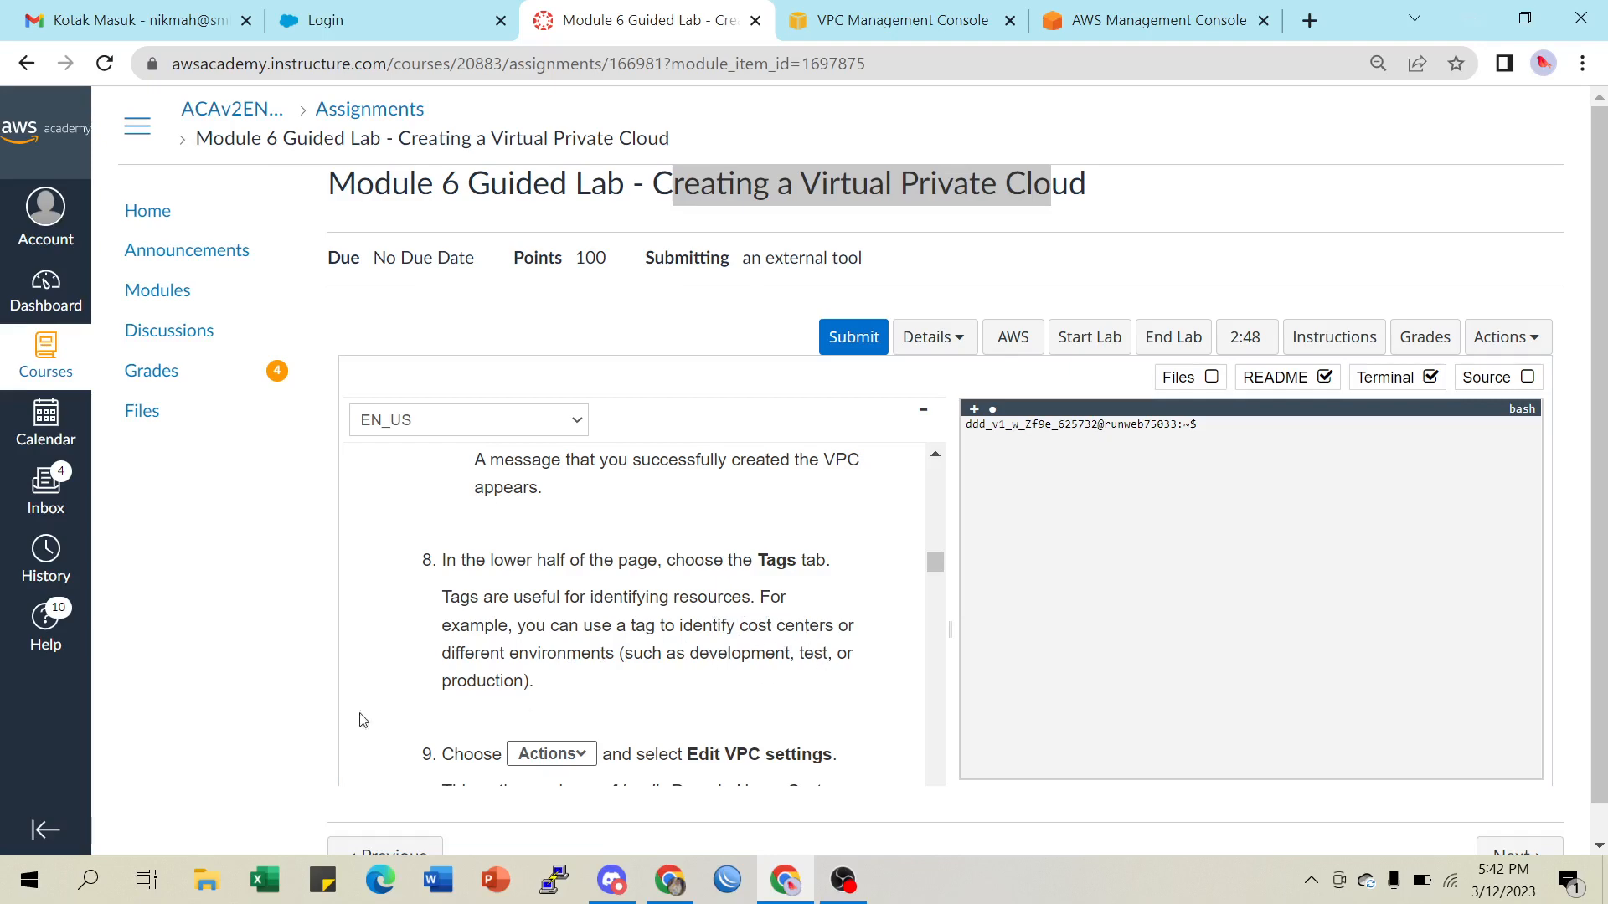
{"action": "scroll", "coordinate": [633, 651], "scroll_direction": "down", "scroll_amount": 2}
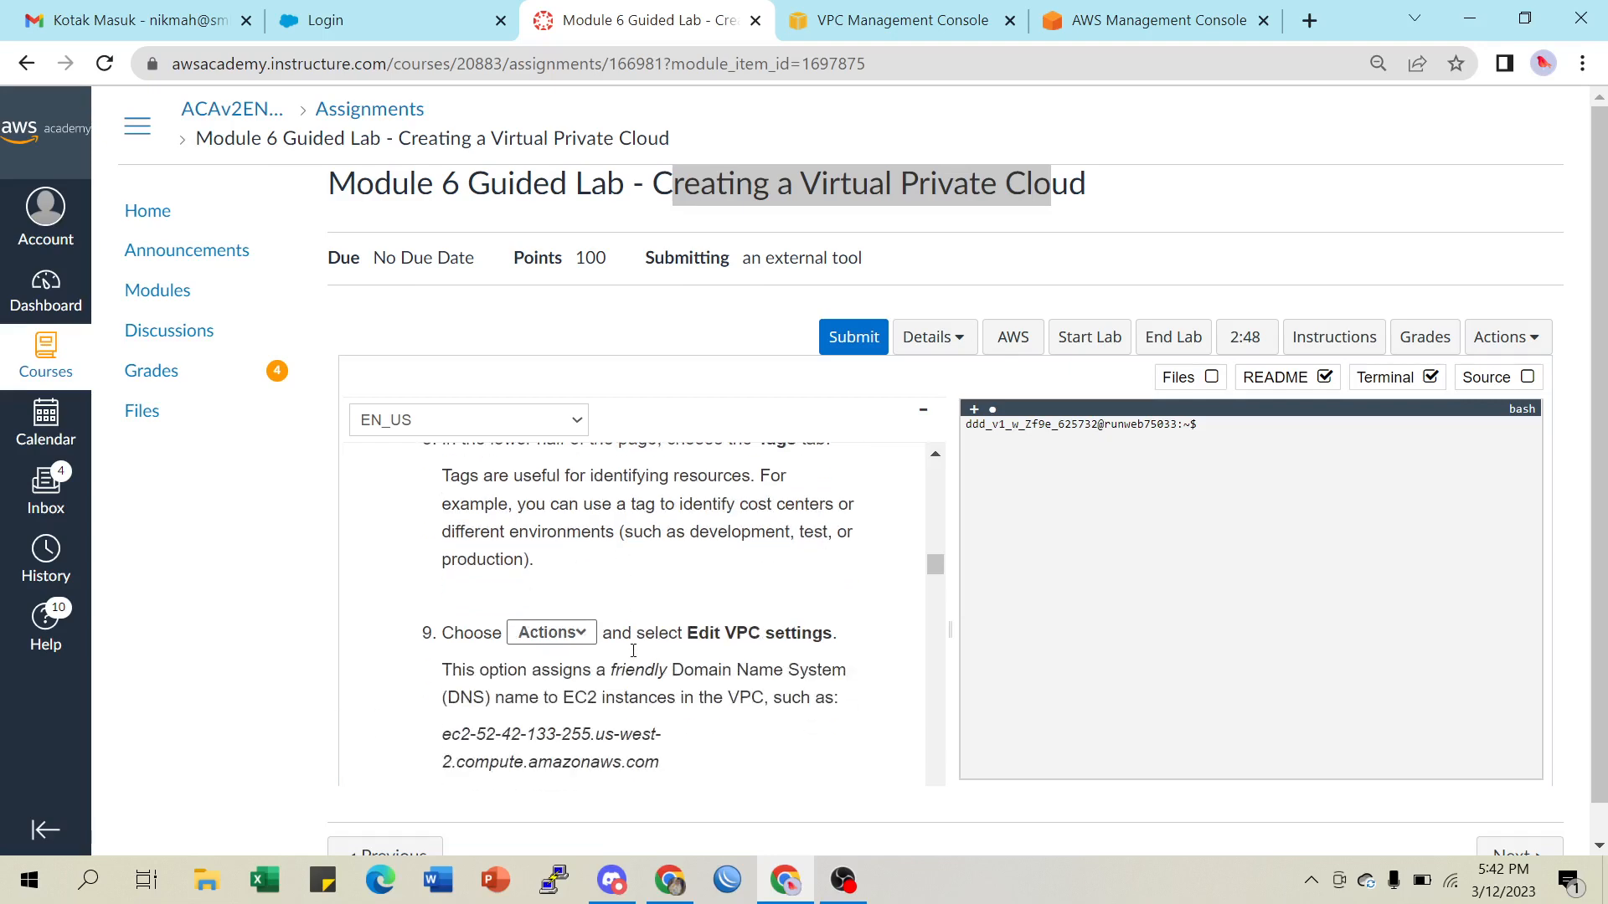
{"action": "left_click", "coordinate": [877, 19]}
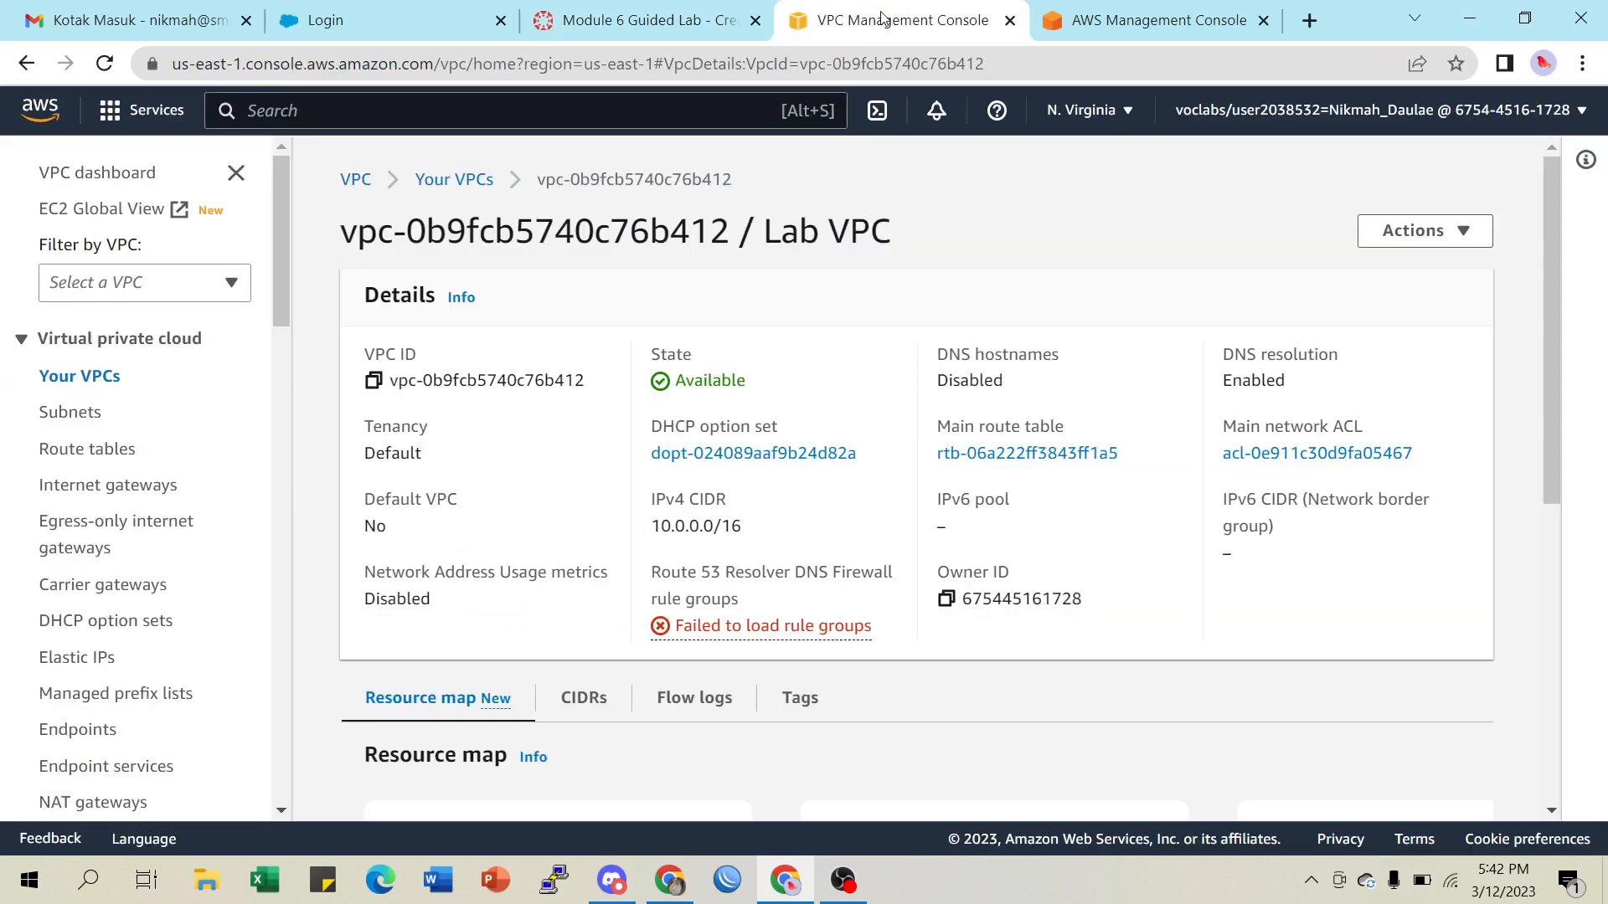
{"action": "left_click", "coordinate": [810, 710]}
{"action": "scroll", "coordinate": [944, 646], "scroll_direction": "down", "scroll_amount": 2}
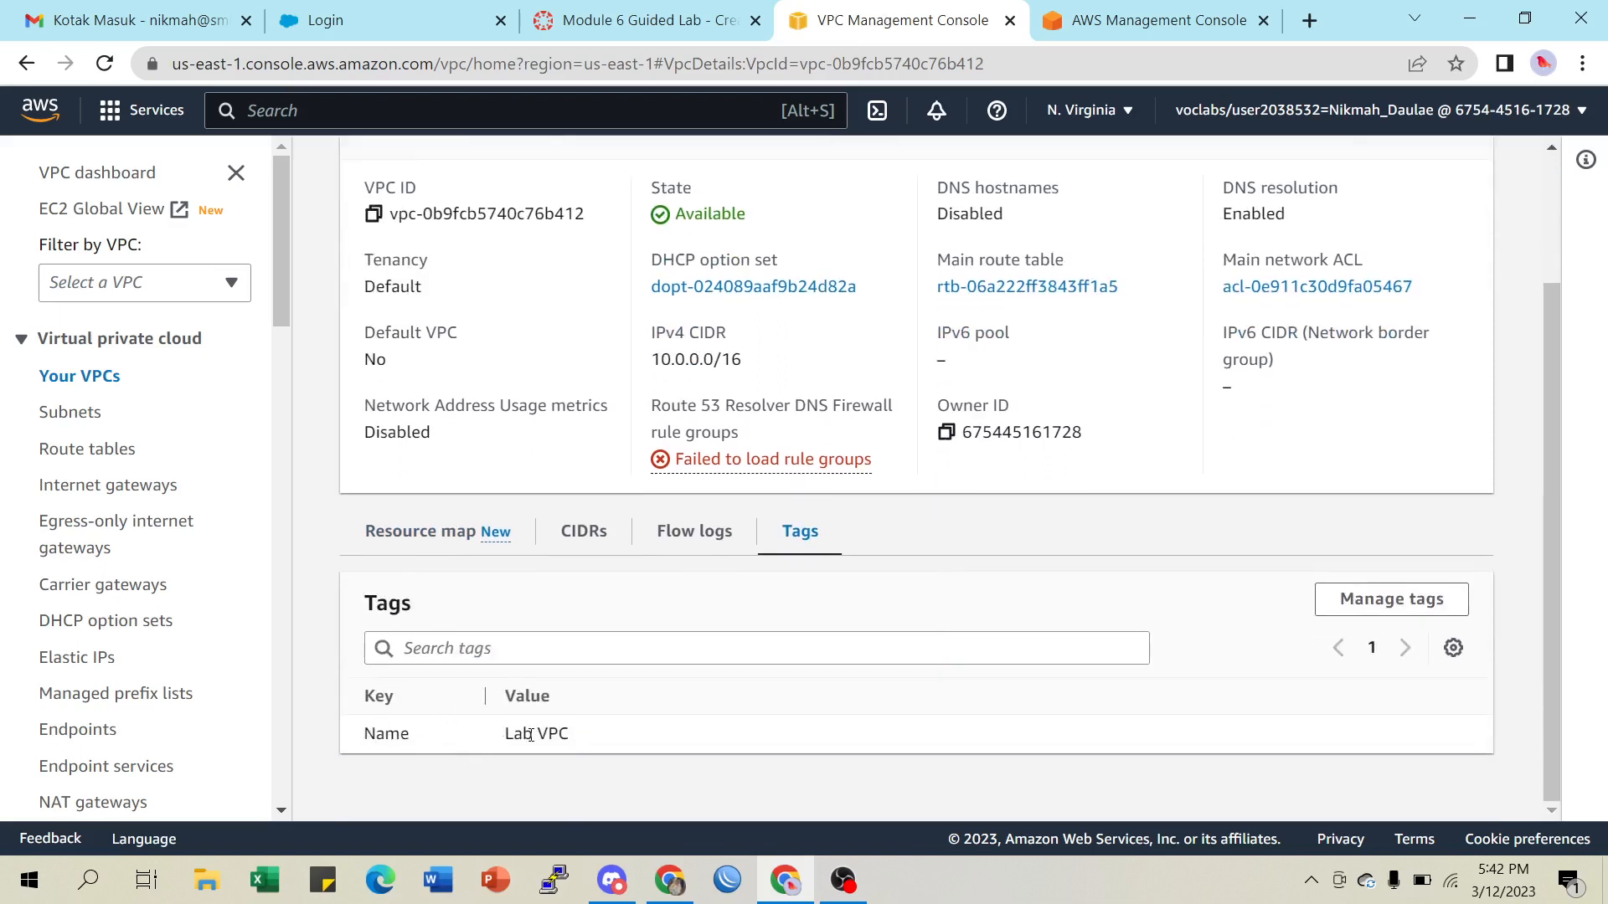
Switch to the lab instructions and read the steps on editing the VPC settings and enabling DNS hostnames
{"action": "left_click", "coordinate": [624, 33]}
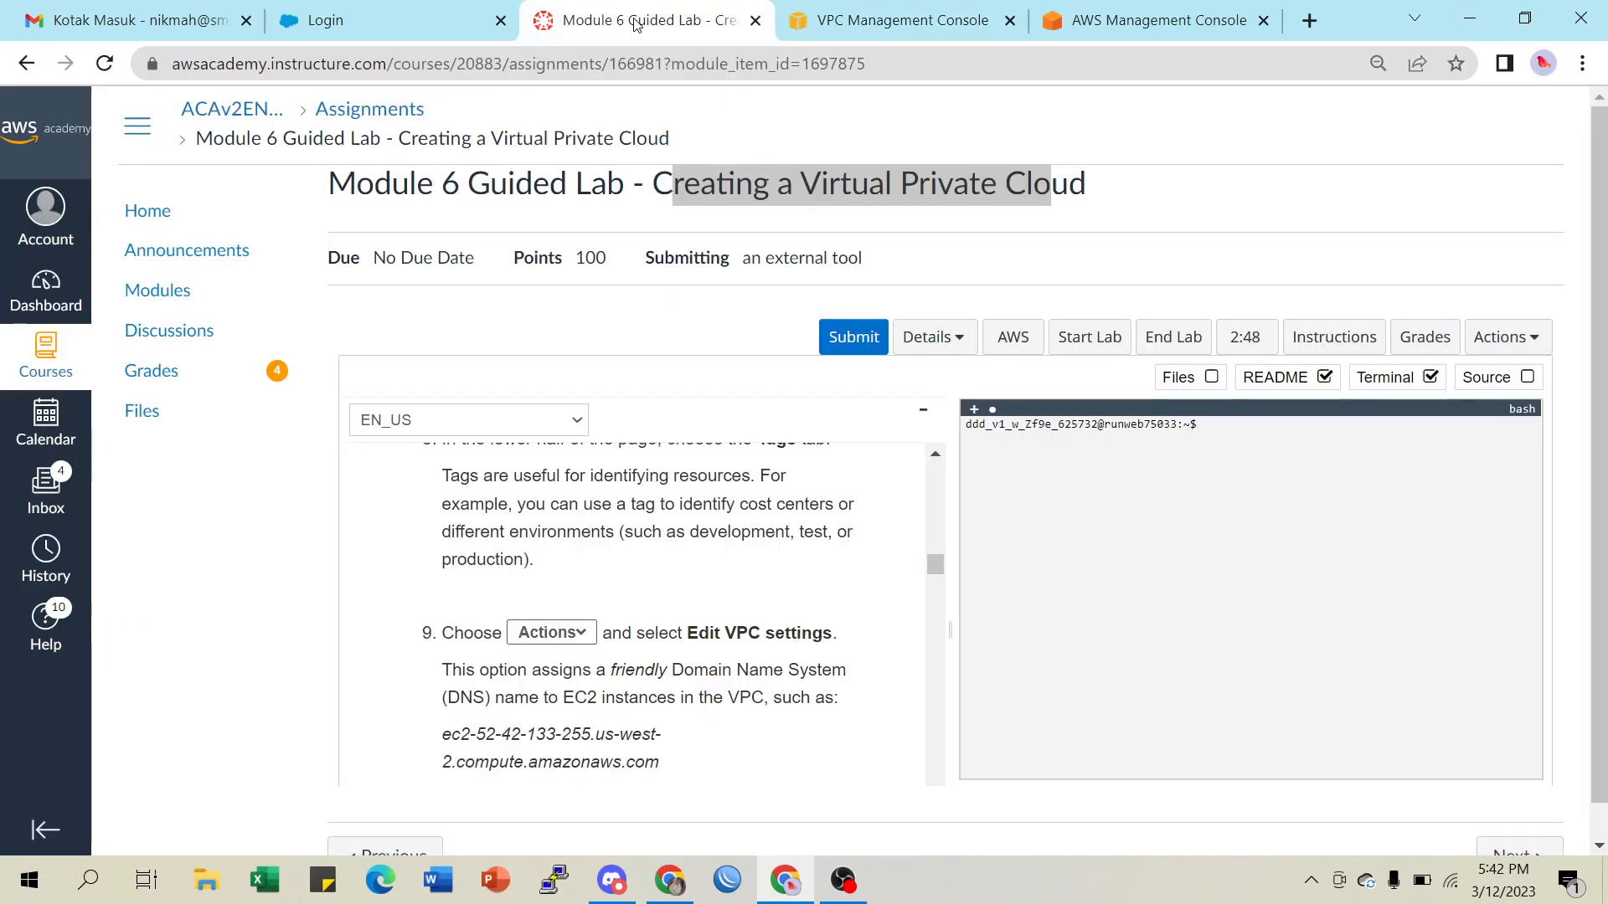
{"action": "scroll", "coordinate": [575, 569], "scroll_direction": "down", "scroll_amount": 2}
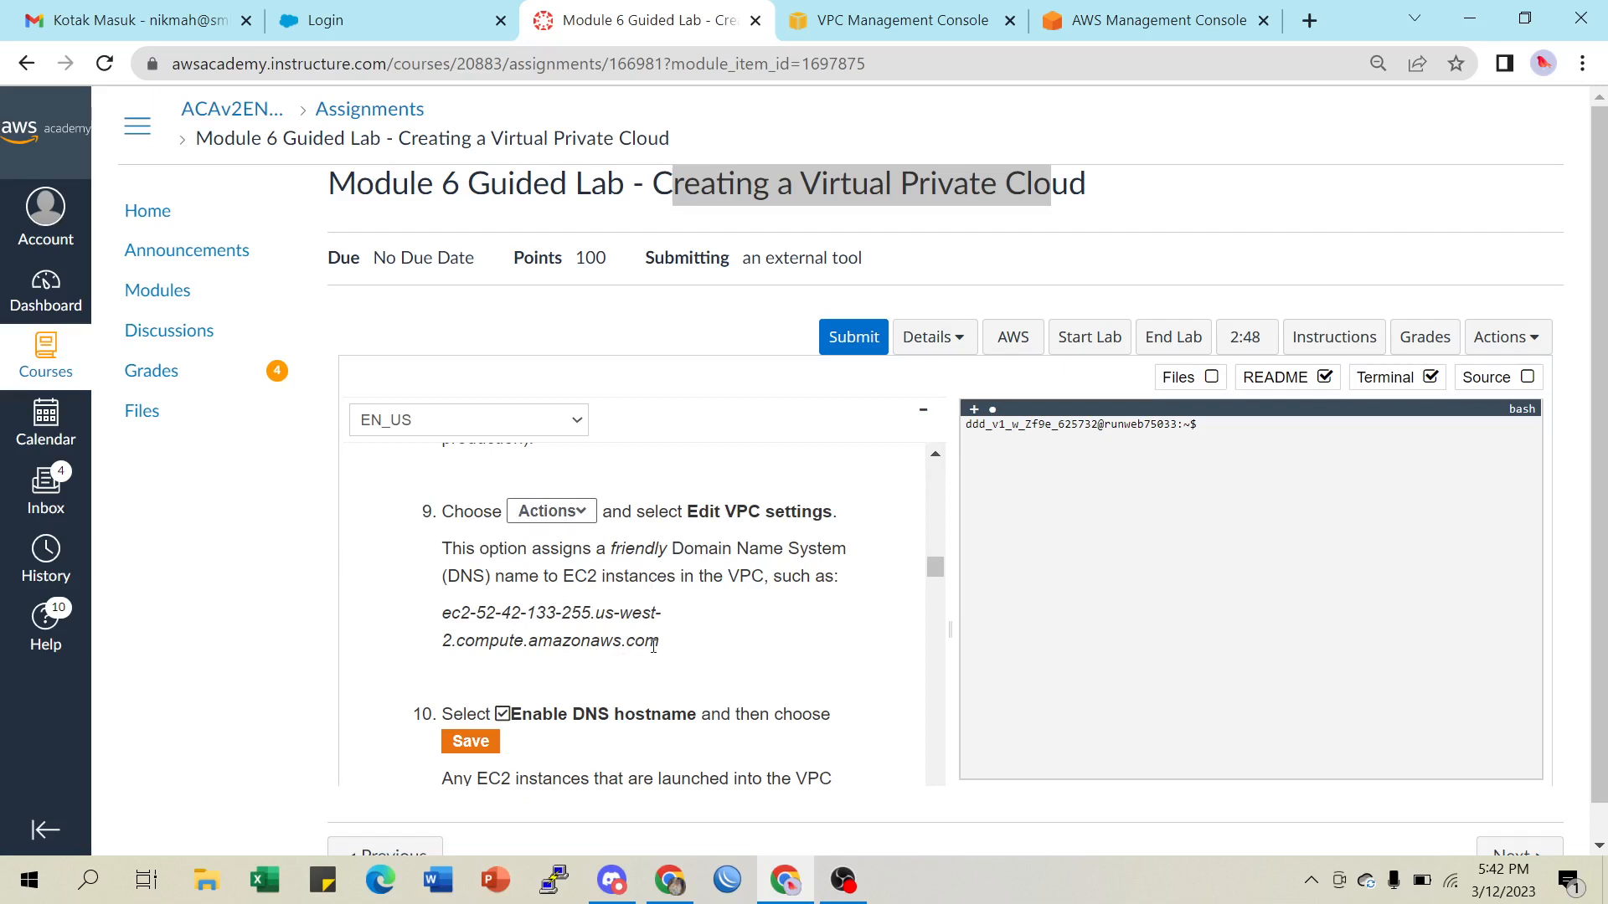
{"action": "scroll", "coordinate": [654, 646], "scroll_direction": "down", "scroll_amount": 1}
{"action": "scroll", "coordinate": [645, 645], "scroll_direction": "up", "scroll_amount": 1}
{"action": "scroll", "coordinate": [611, 636], "scroll_direction": "down", "scroll_amount": 1}
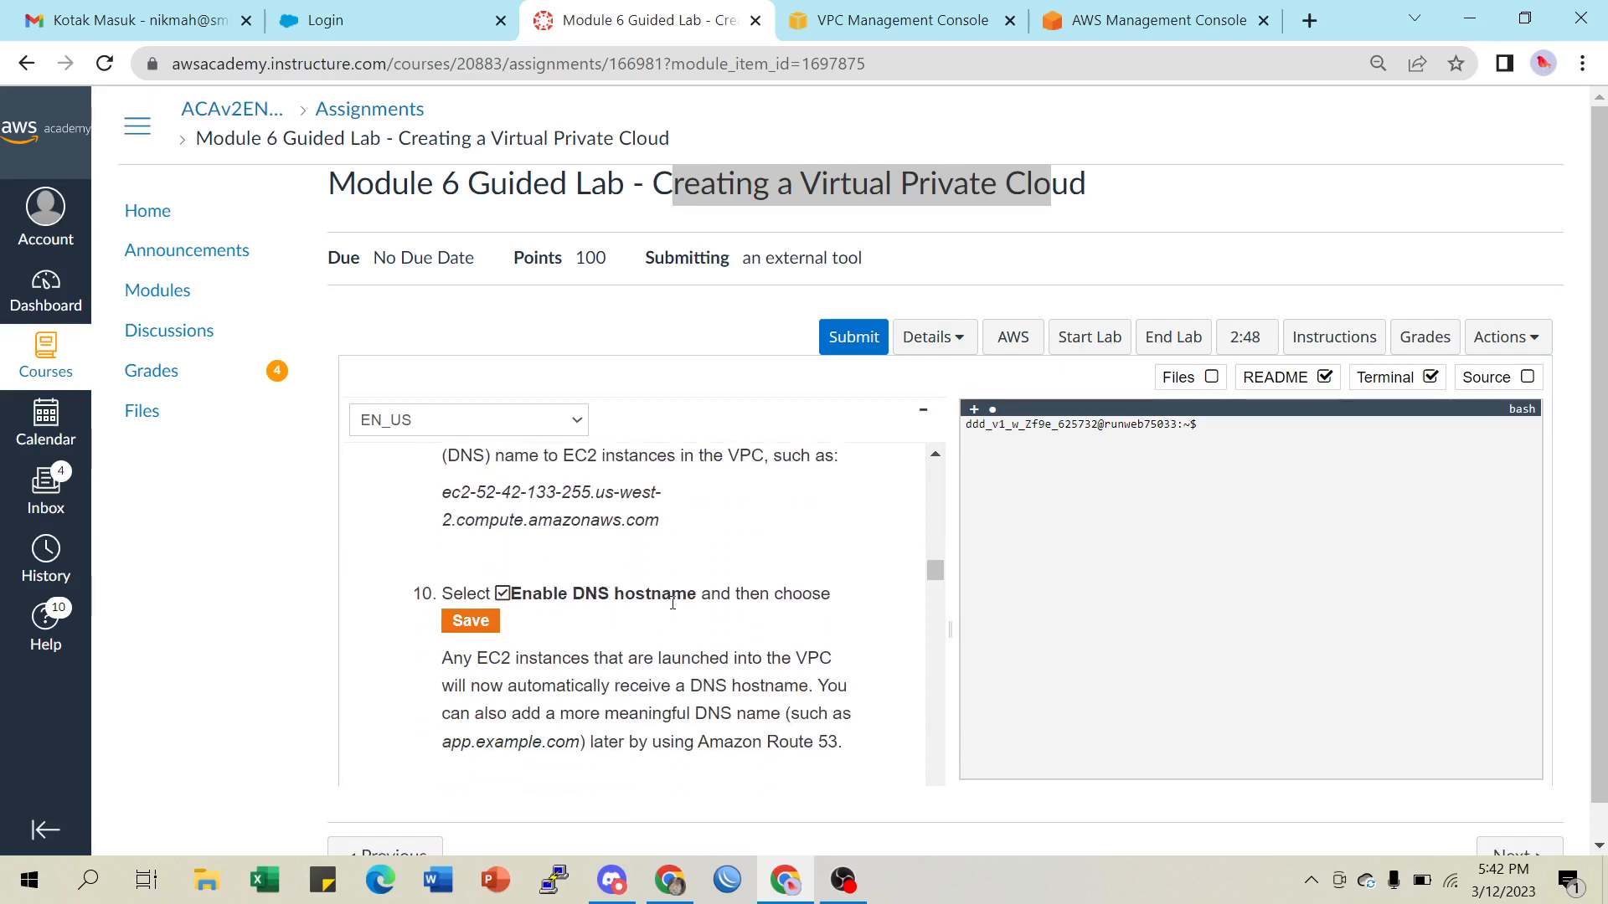
Check the DNS resolution and DNS hostnames statuses in the details of Lab VPC in the VPC console
{"action": "left_click", "coordinate": [903, 22]}
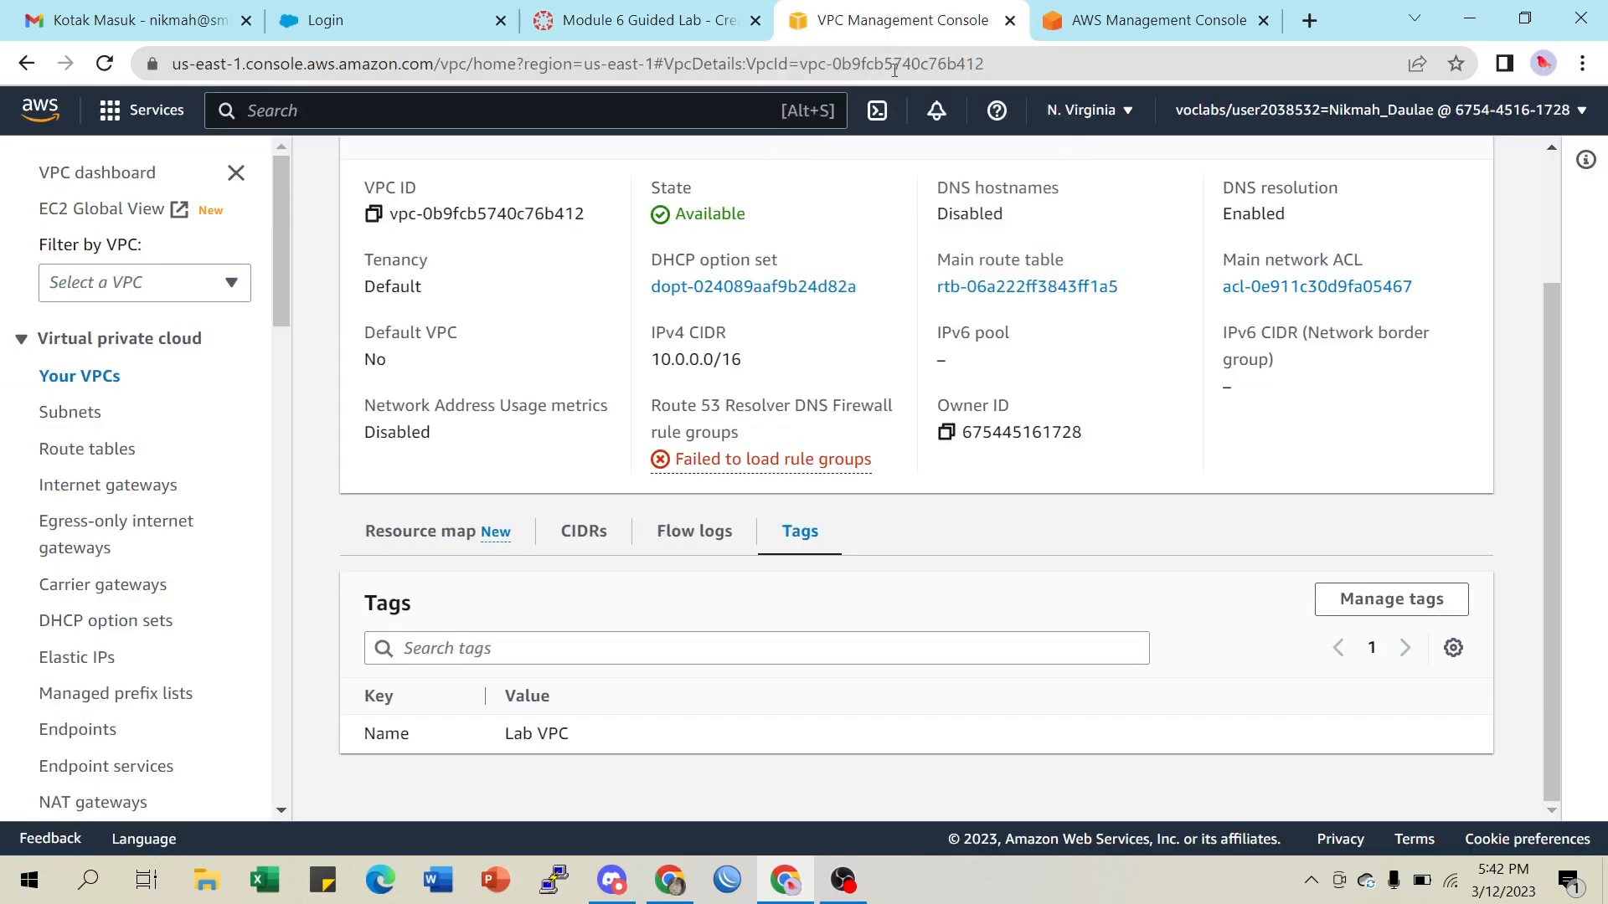
{"action": "scroll", "coordinate": [1188, 449], "scroll_direction": "up", "scroll_amount": 2}
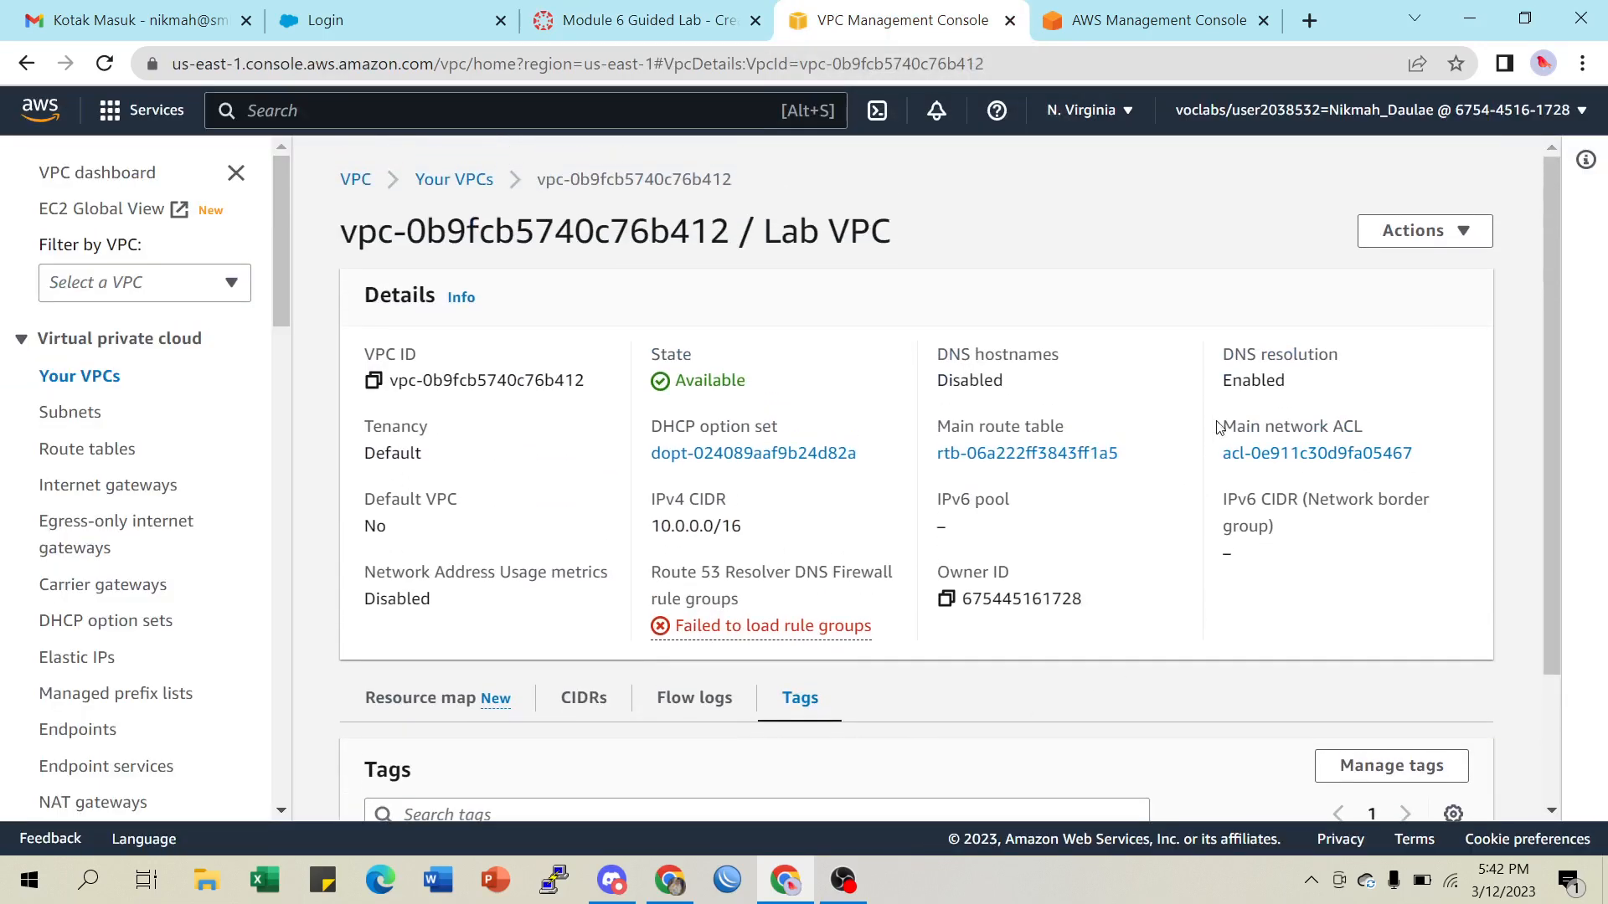
{"action": "left_click_drag", "start_coordinate": [1250, 366], "coordinate": [1357, 372]}
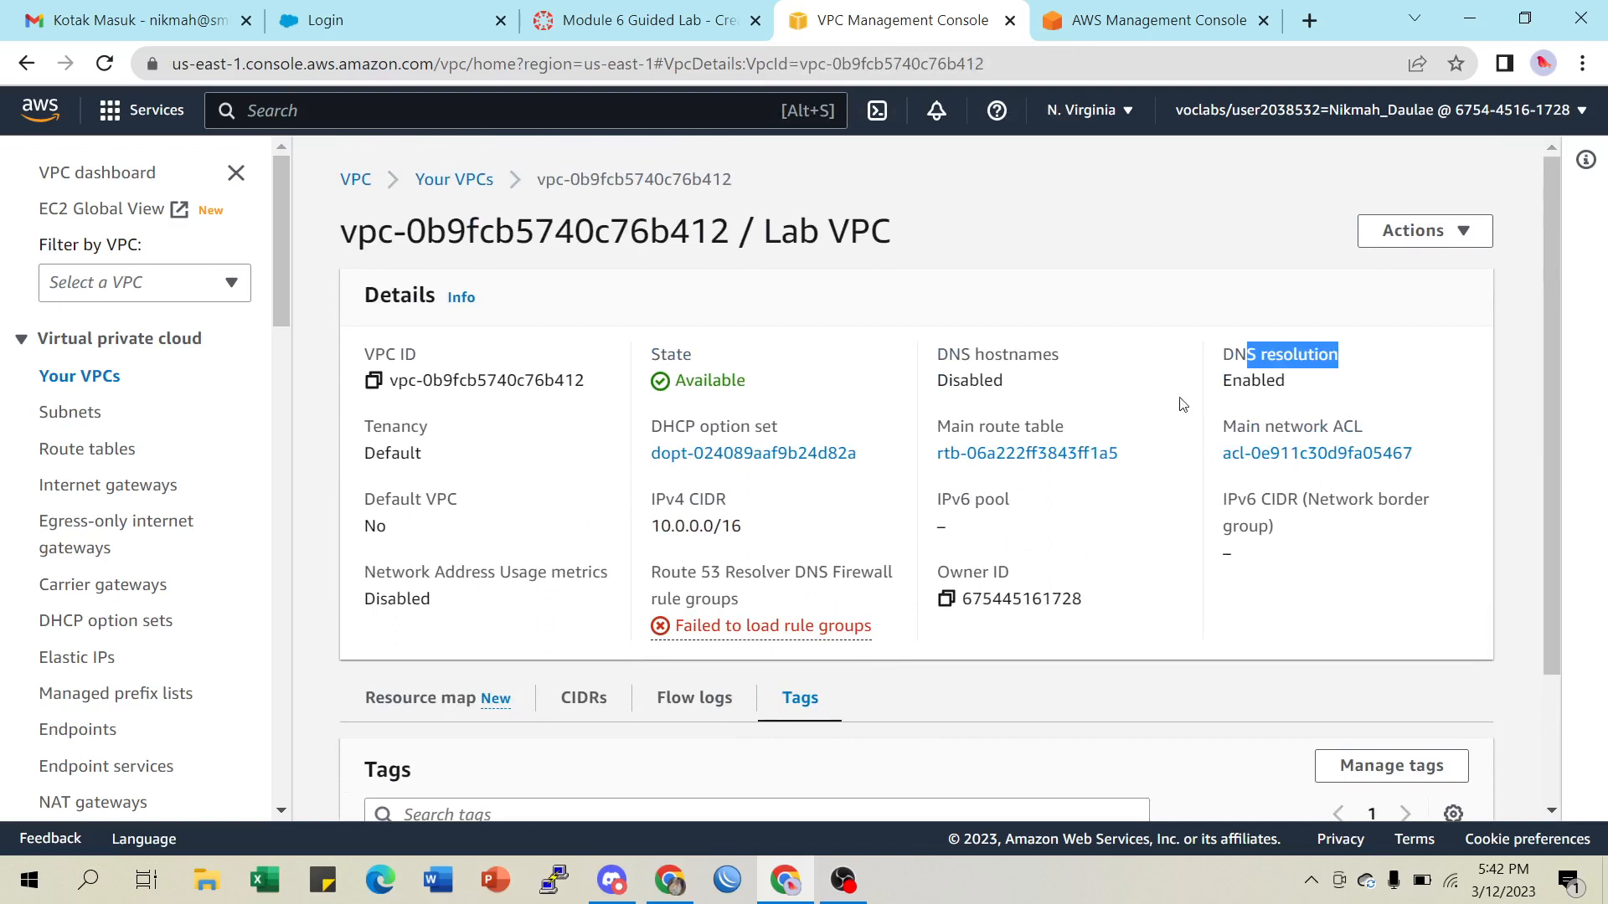
{"action": "left_click_drag", "start_coordinate": [1221, 380], "coordinate": [1310, 398]}
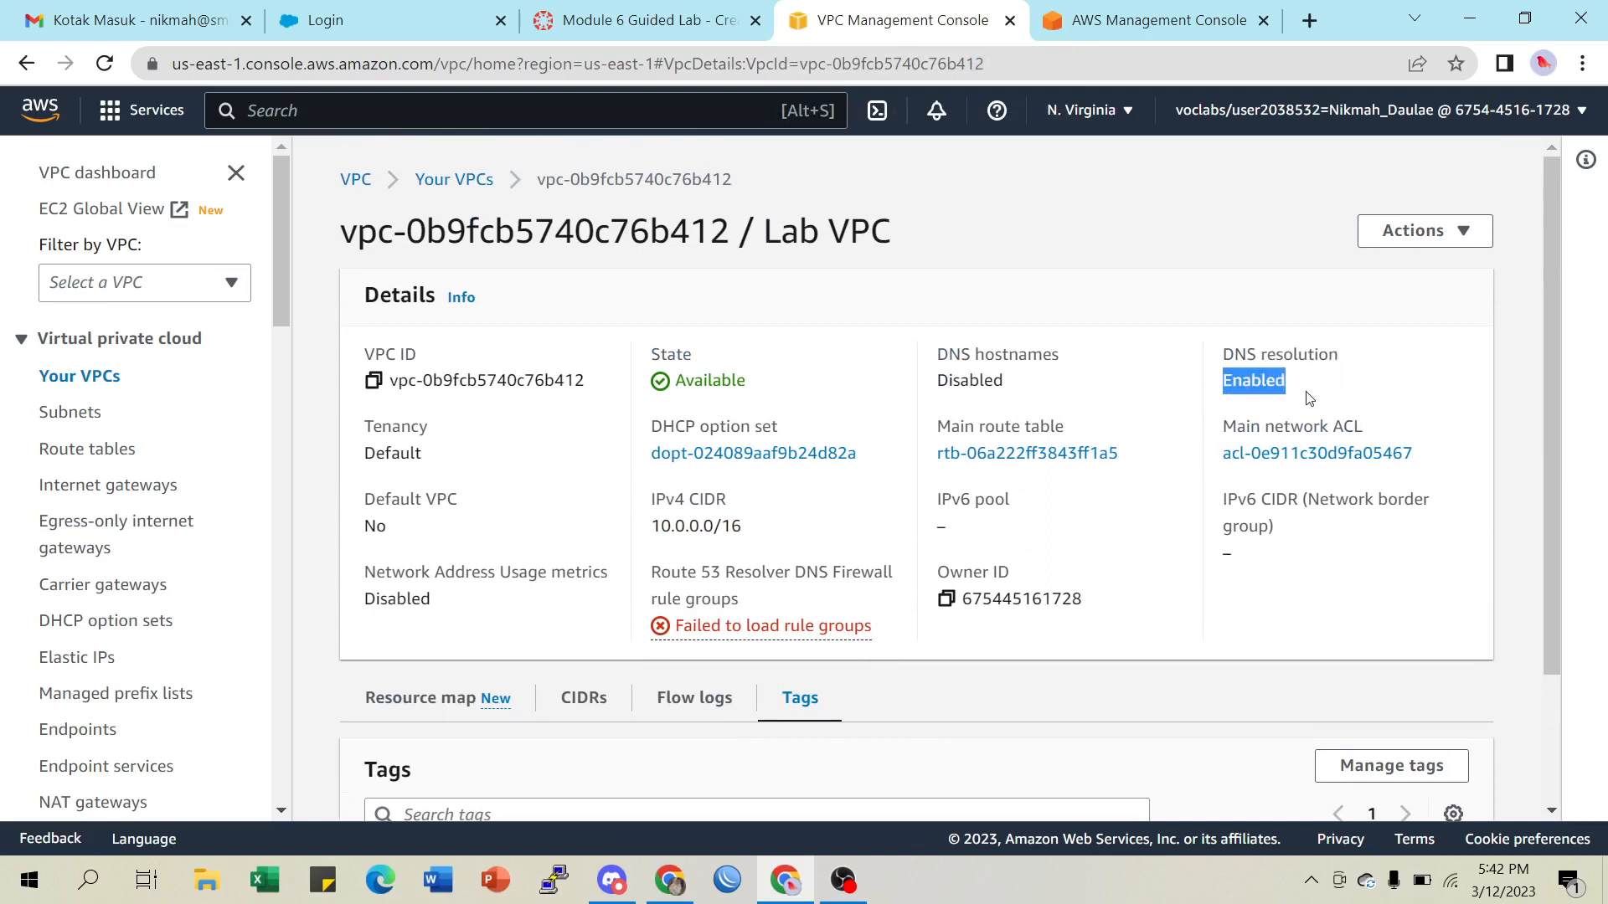
{"action": "left_click_drag", "start_coordinate": [952, 360], "coordinate": [1042, 385]}
{"action": "left_click", "coordinate": [949, 362]}
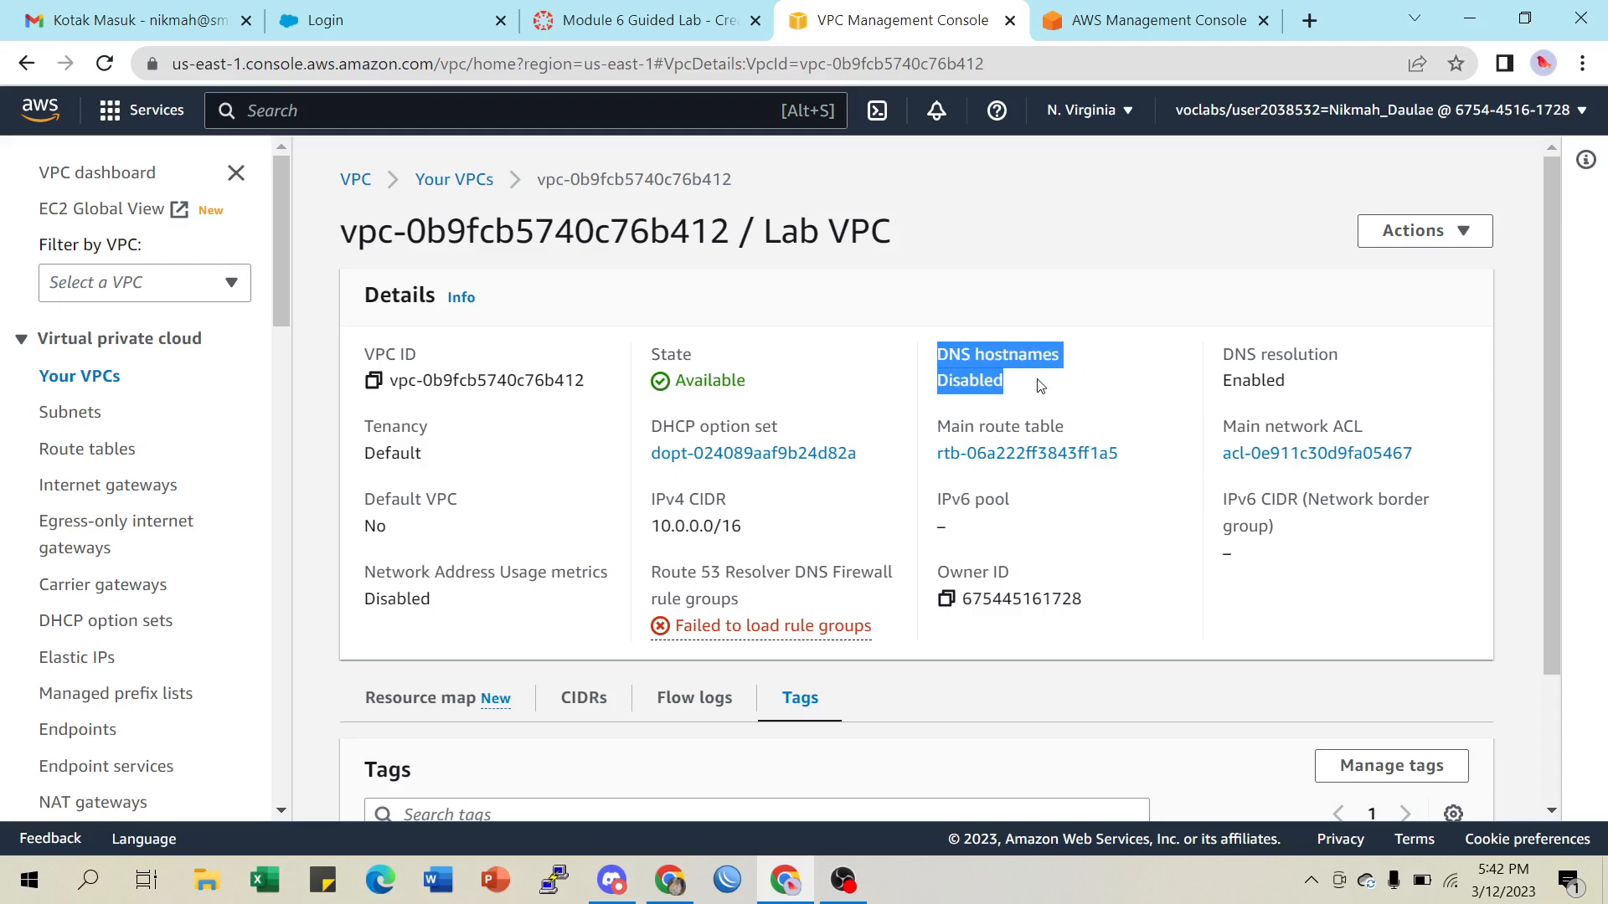
Reread the lab instruction on enabling DNS hostnames and look over the Lab VPC details again
{"action": "left_click", "coordinate": [609, 15]}
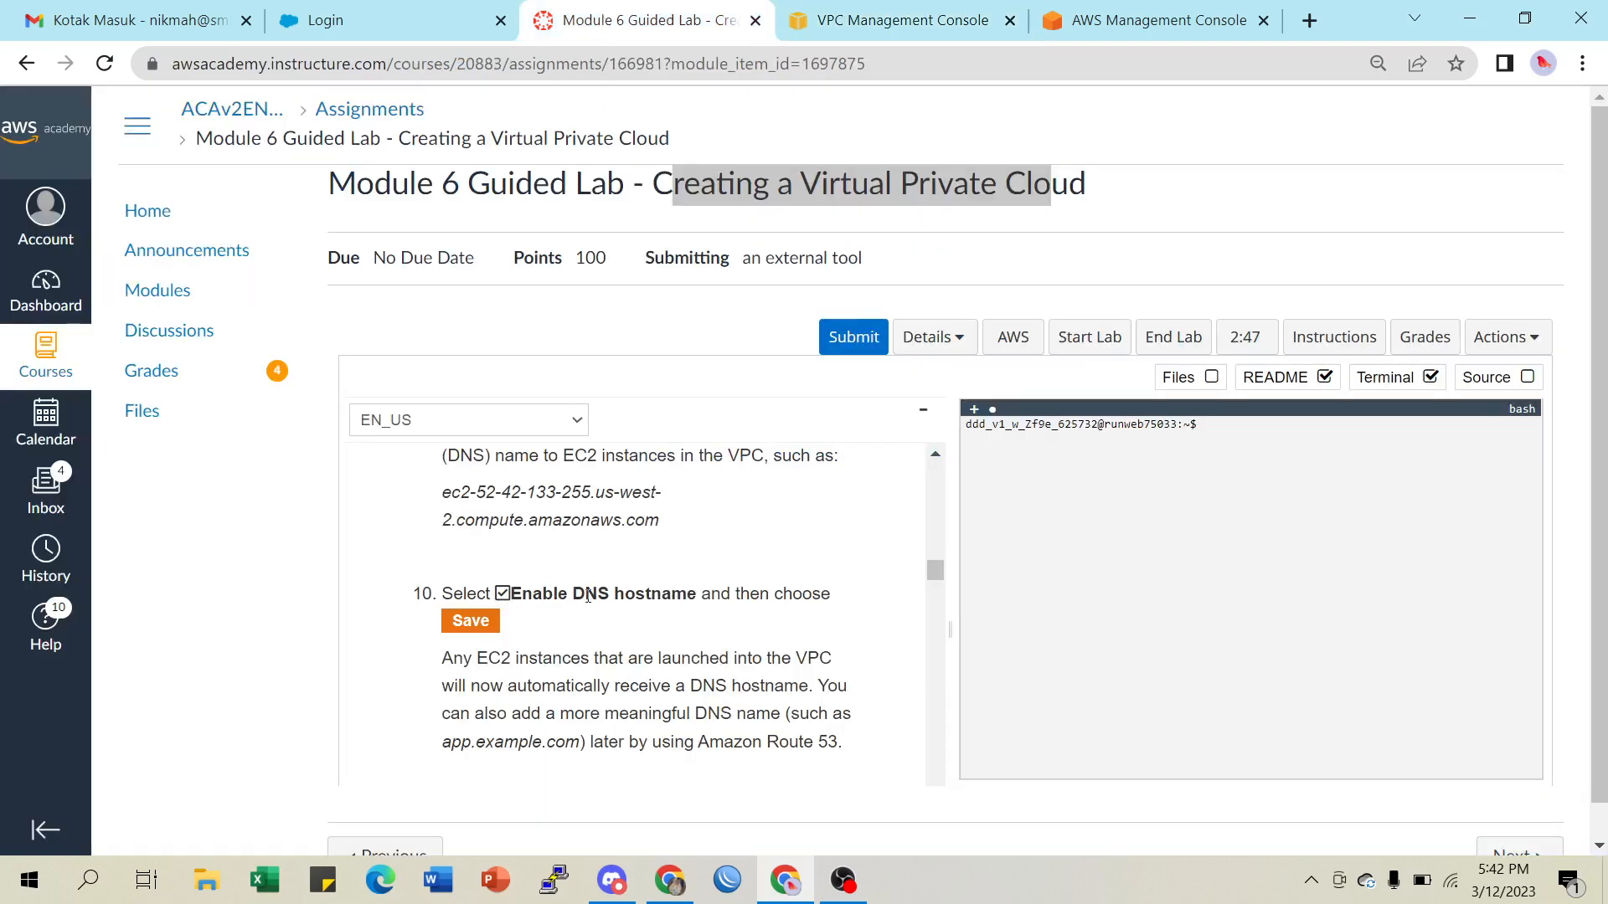
{"action": "scroll", "coordinate": [662, 639], "scroll_direction": "down", "scroll_amount": 1}
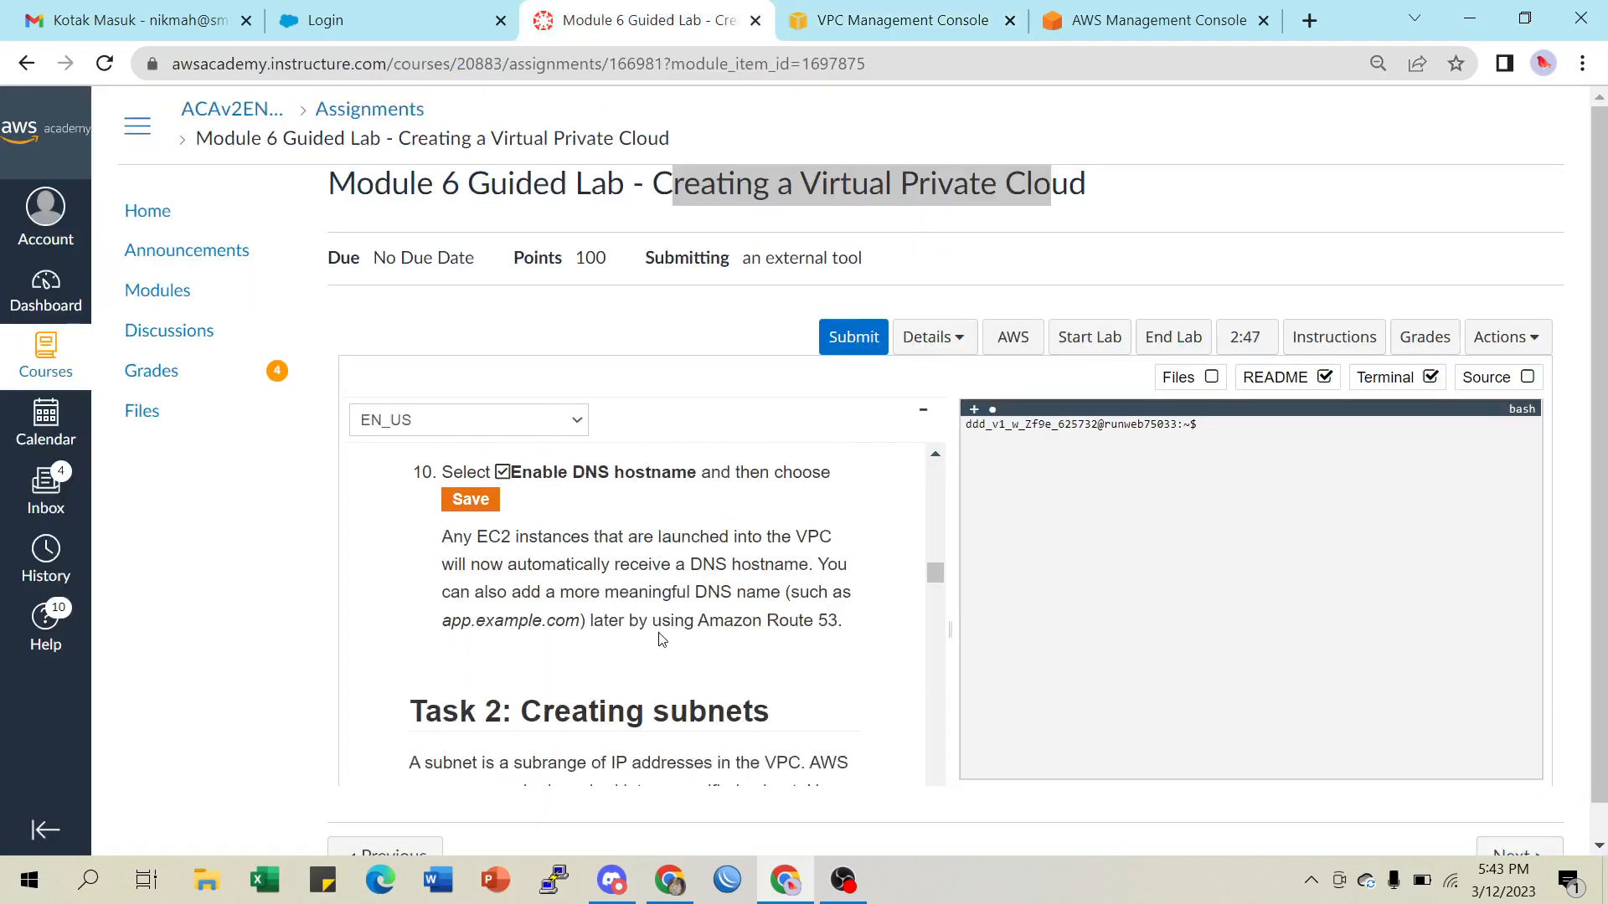
{"action": "scroll", "coordinate": [658, 639], "scroll_direction": "up", "scroll_amount": 1}
{"action": "left_click", "coordinate": [890, 25]}
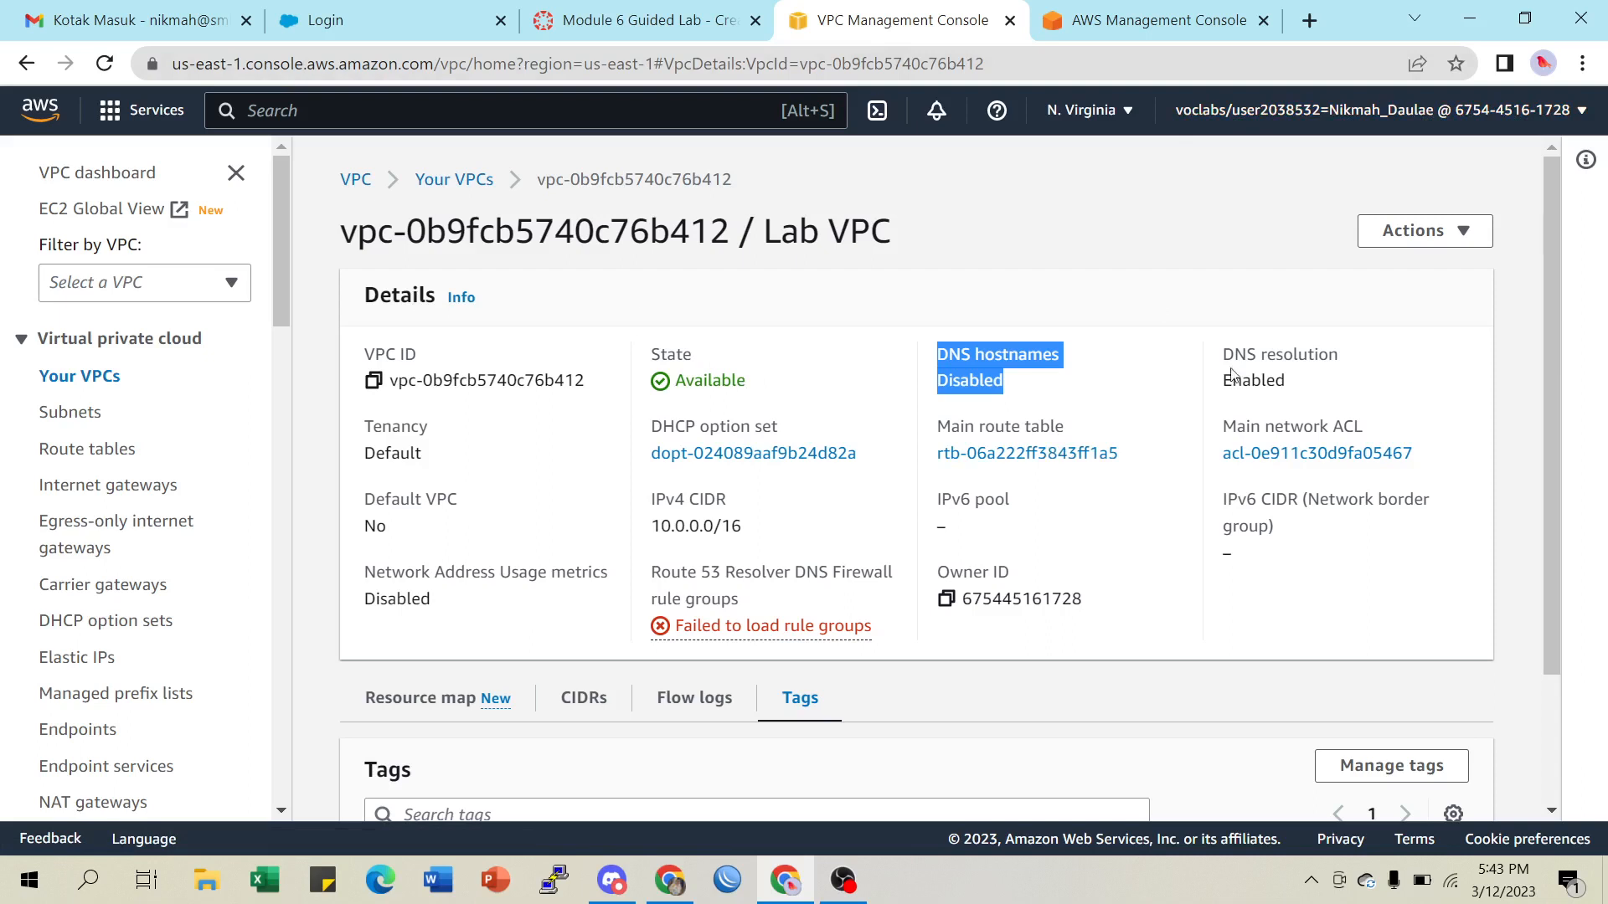
{"action": "scroll", "coordinate": [1348, 448], "scroll_direction": "down", "scroll_amount": 2}
{"action": "scroll", "coordinate": [1349, 448], "scroll_direction": "up", "scroll_amount": 2}
Return to the list of VPCs and select Lab VPC to show its details
{"action": "left_click", "coordinate": [453, 180]}
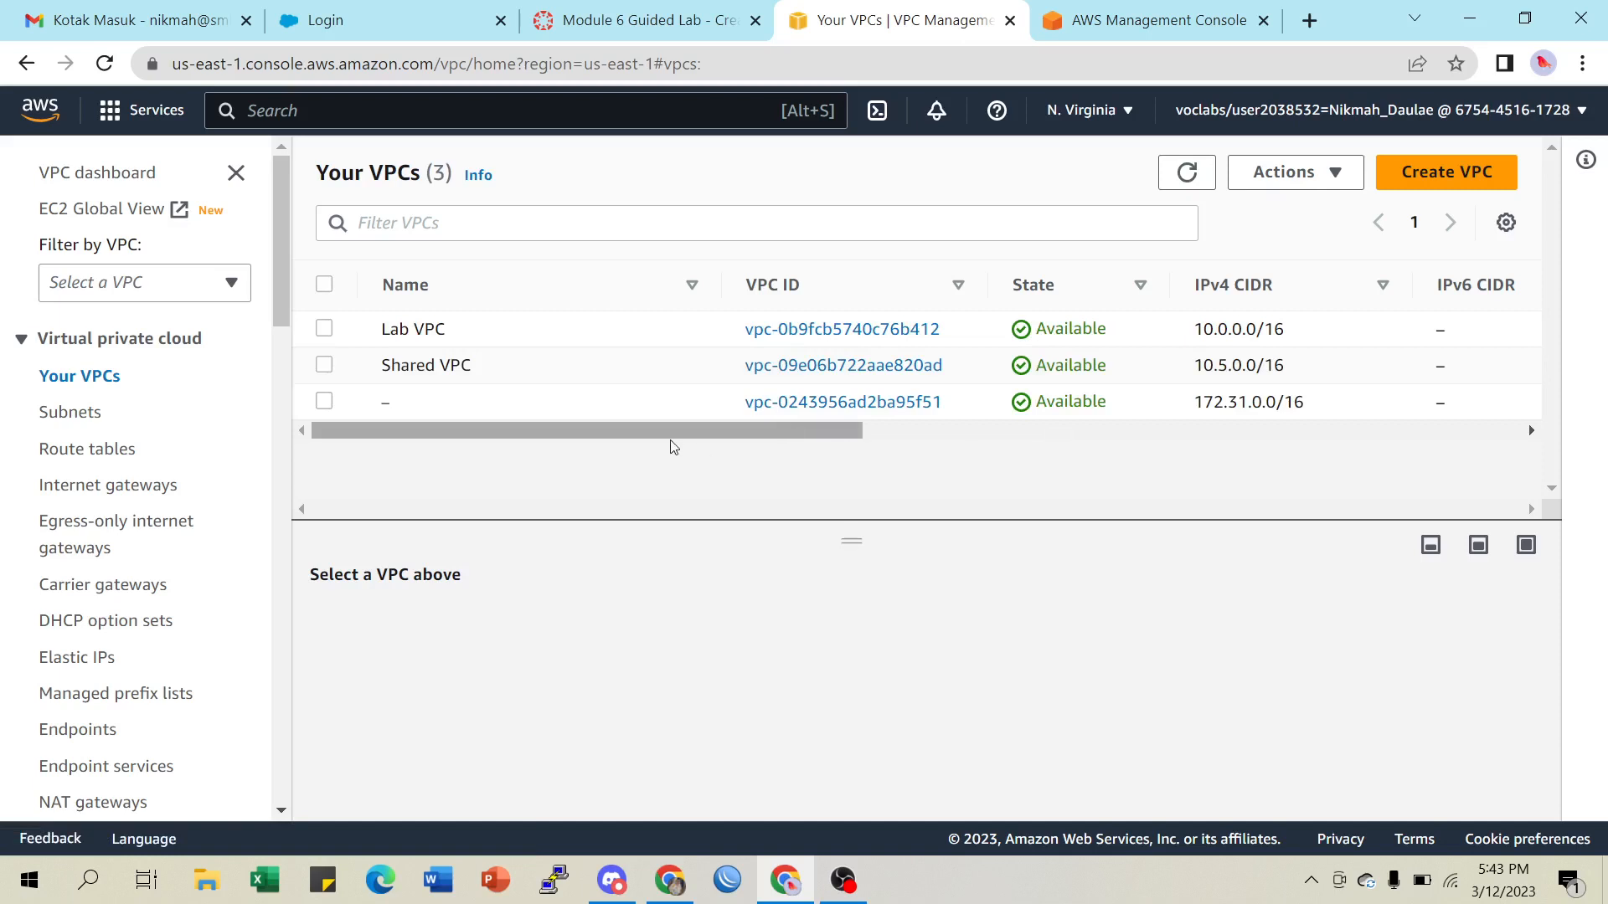
{"action": "left_click", "coordinate": [325, 330]}
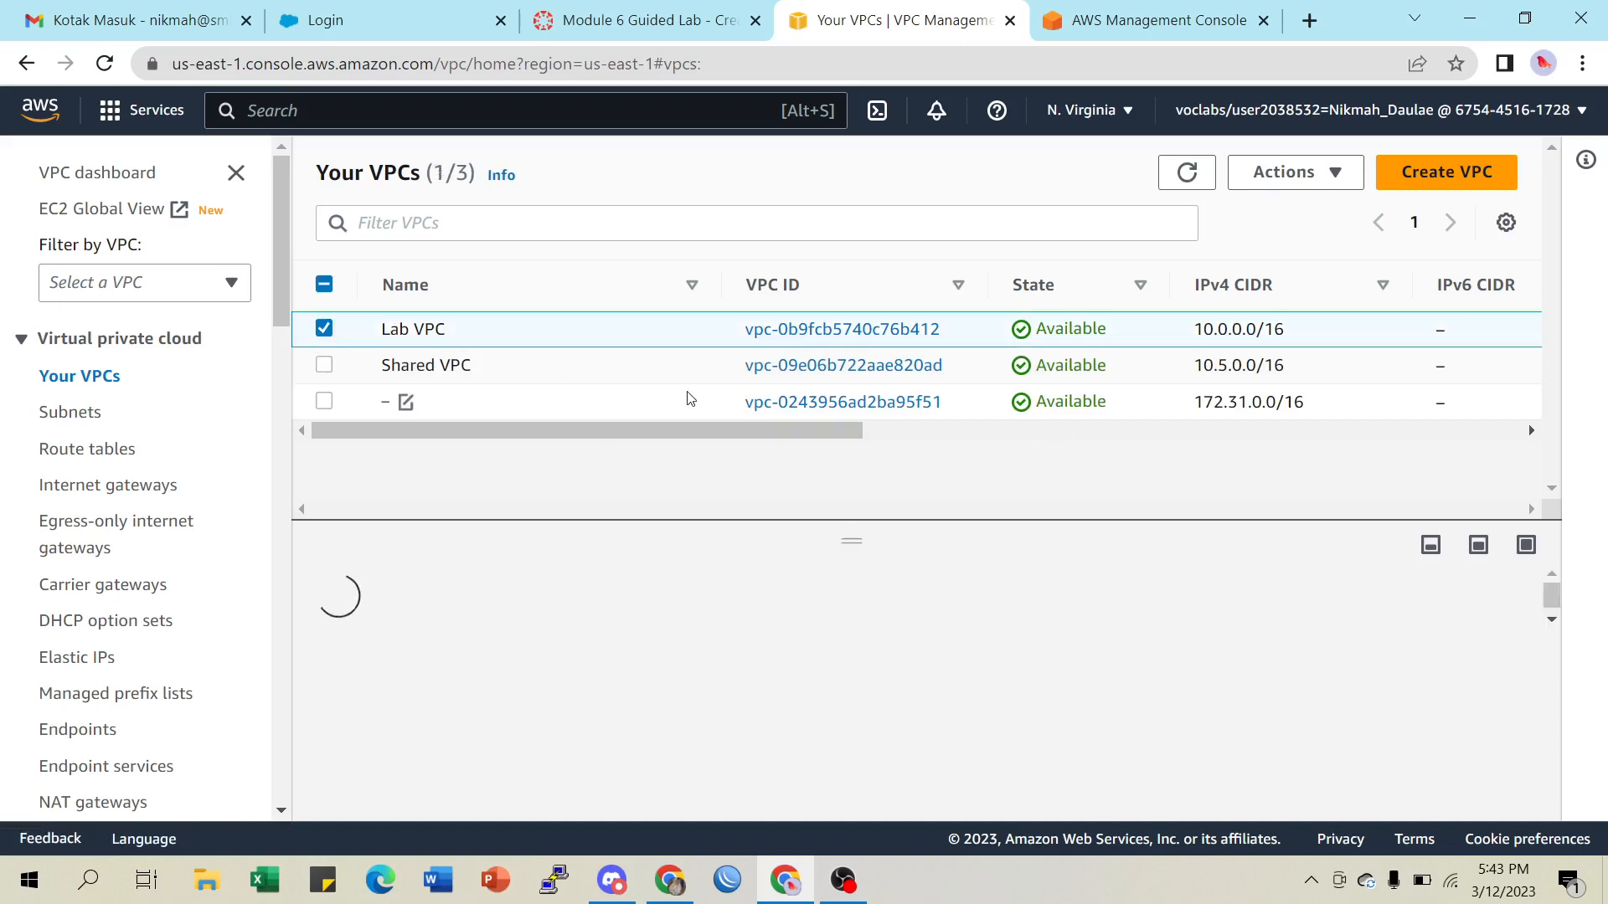
{"action": "scroll", "coordinate": [921, 603], "scroll_direction": "down", "scroll_amount": 3}
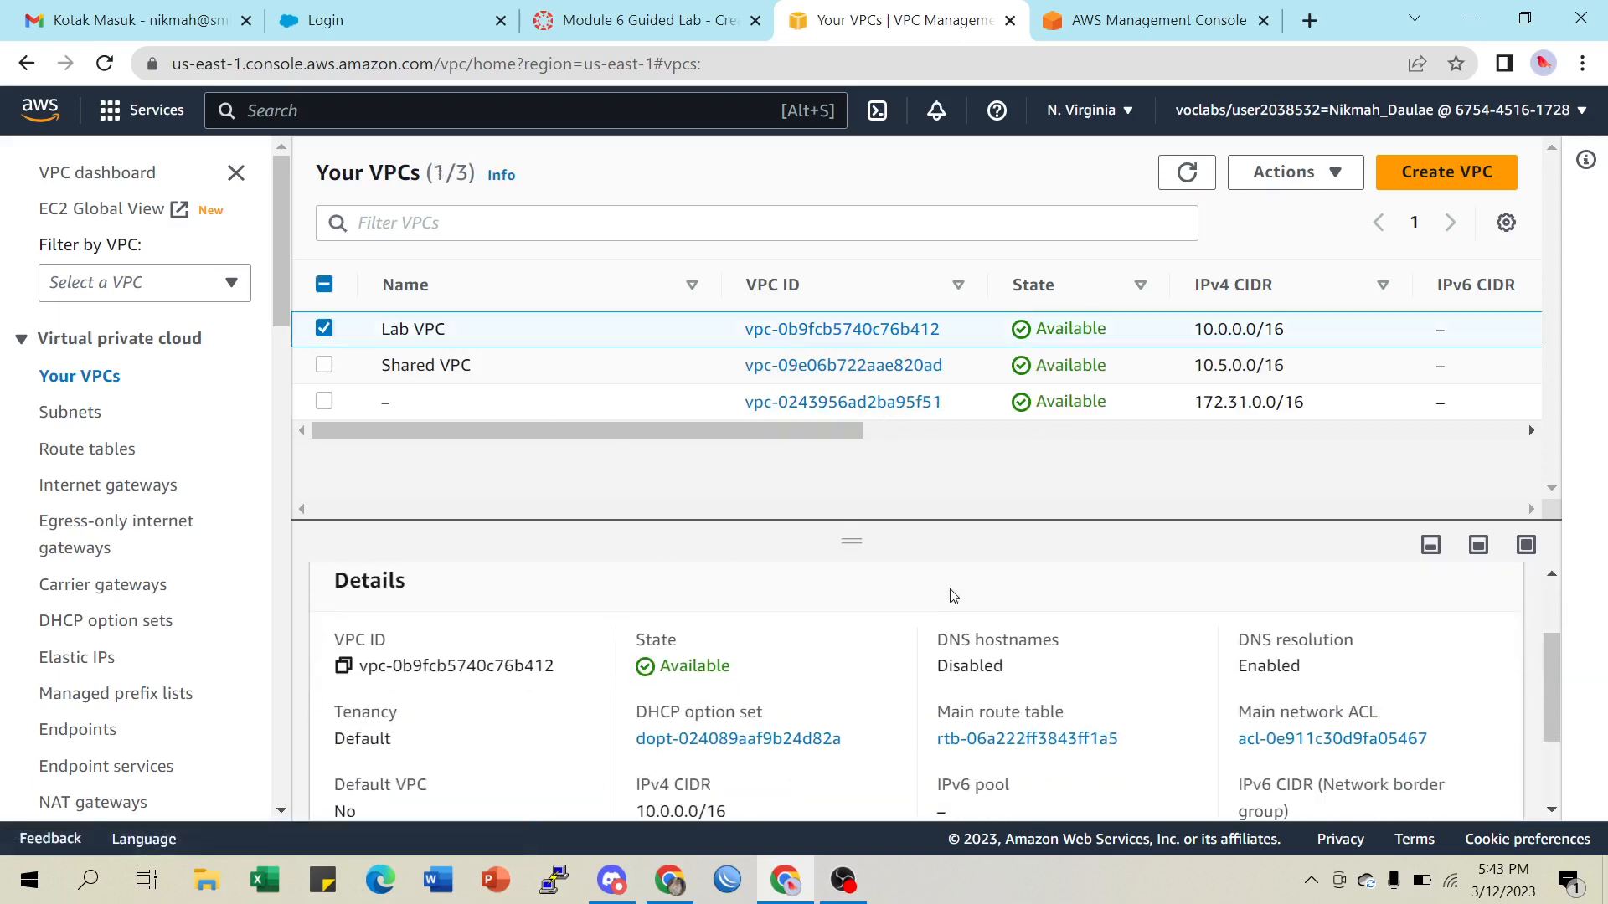
{"action": "scroll", "coordinate": [951, 599], "scroll_direction": "up", "scroll_amount": 3}
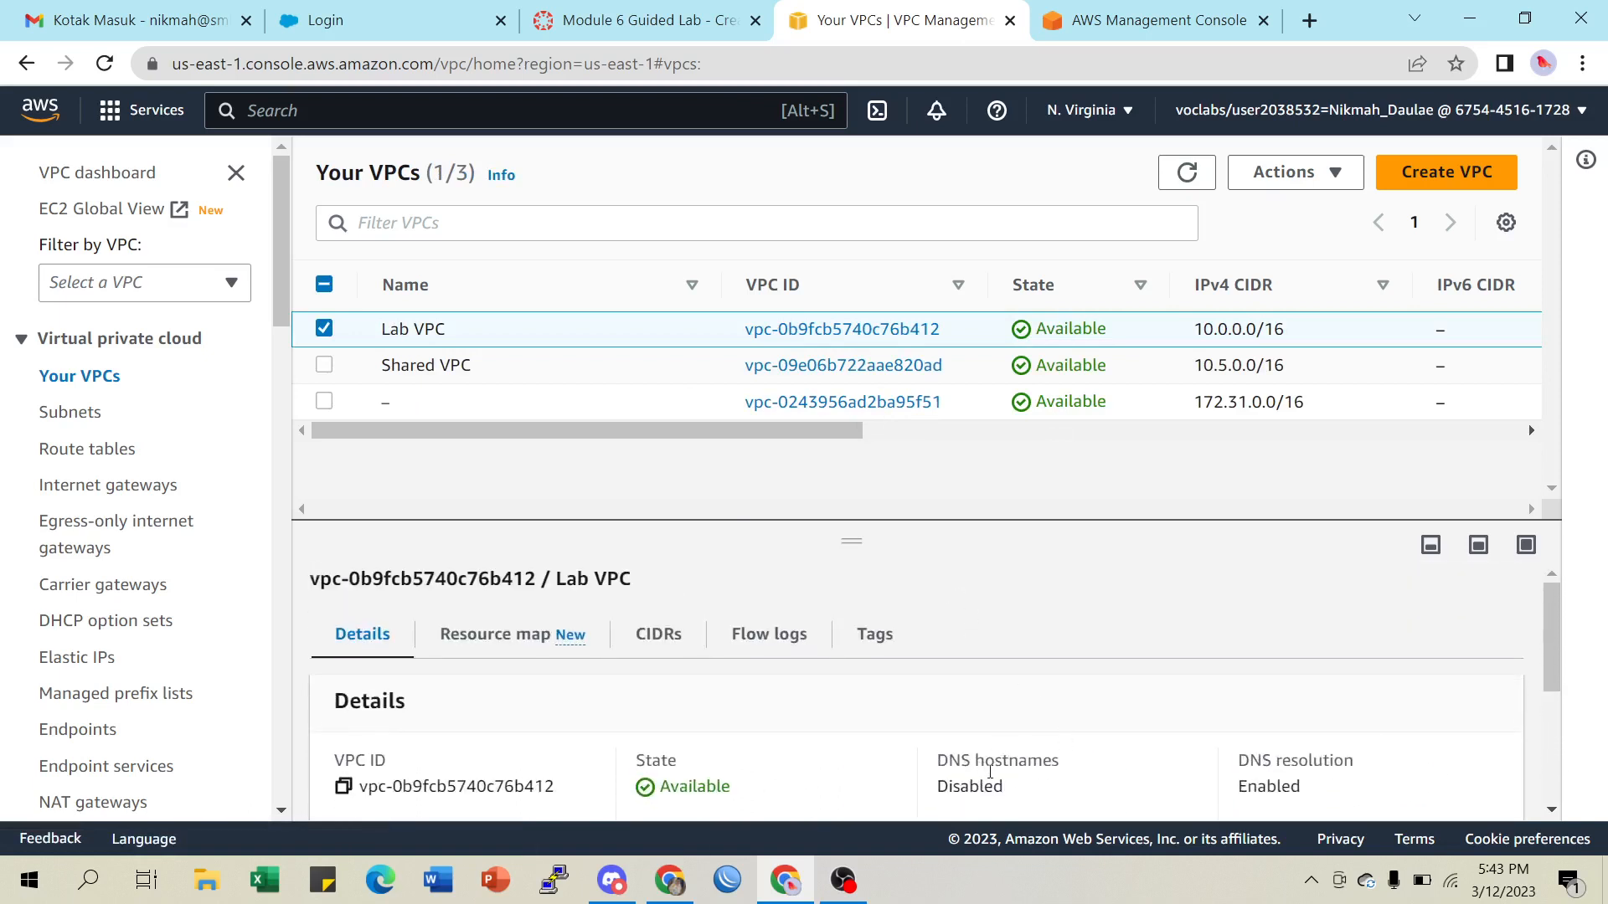
Edit the VPC settings of Lab VPC to enable DNS hostnames and save the change
{"action": "left_click", "coordinate": [1323, 171]}
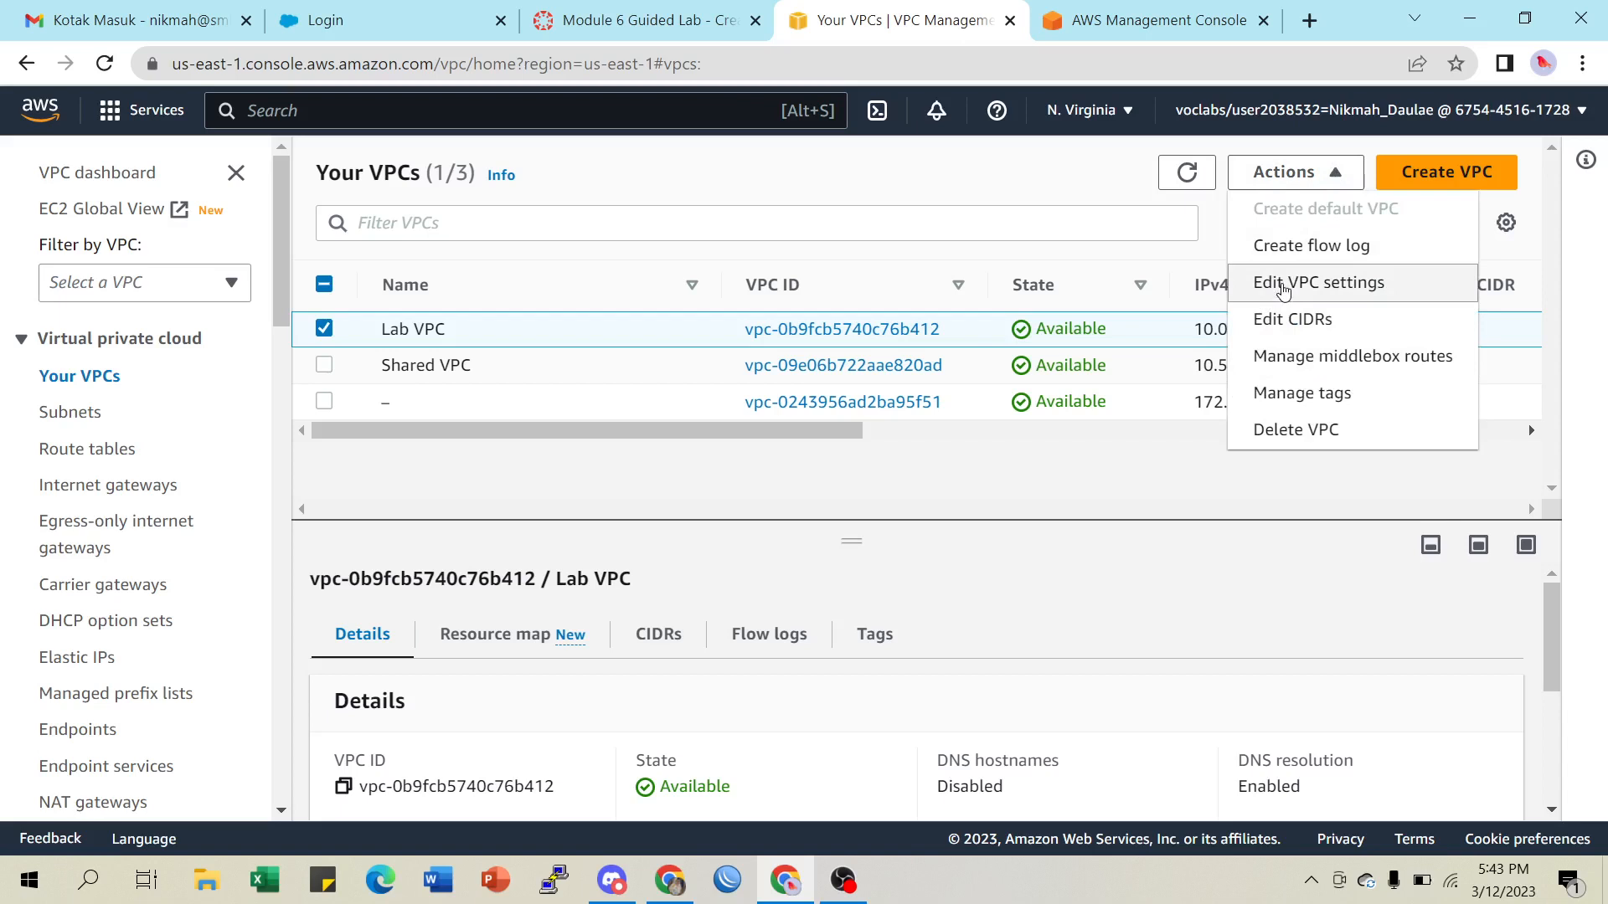
{"action": "left_click", "coordinate": [1283, 289]}
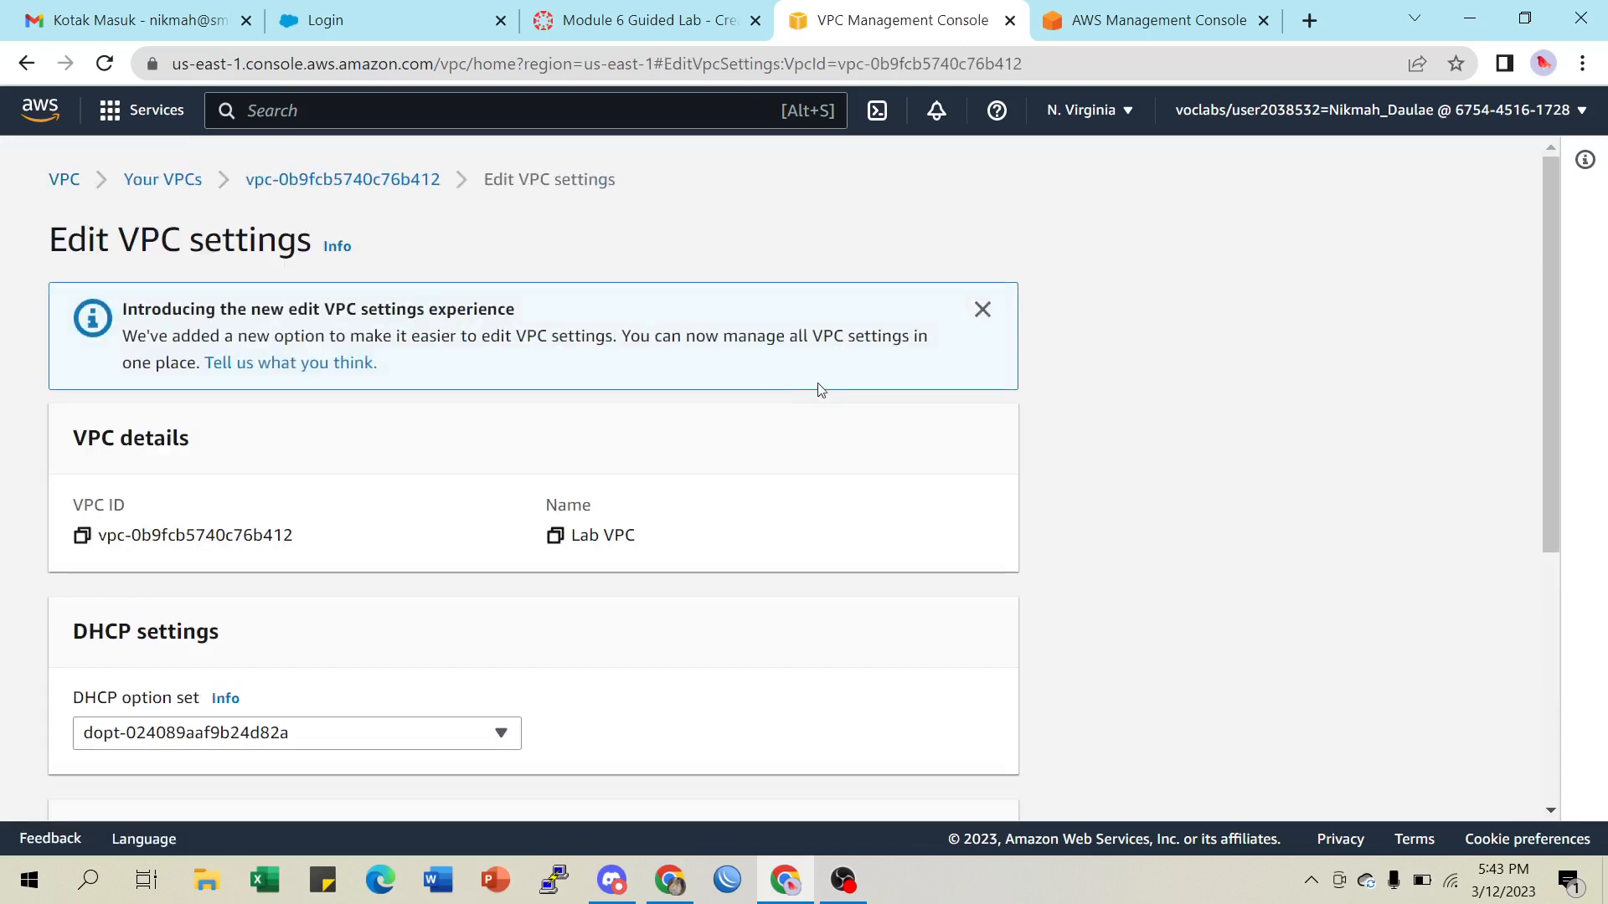
{"action": "scroll", "coordinate": [303, 594], "scroll_direction": "down", "scroll_amount": 4}
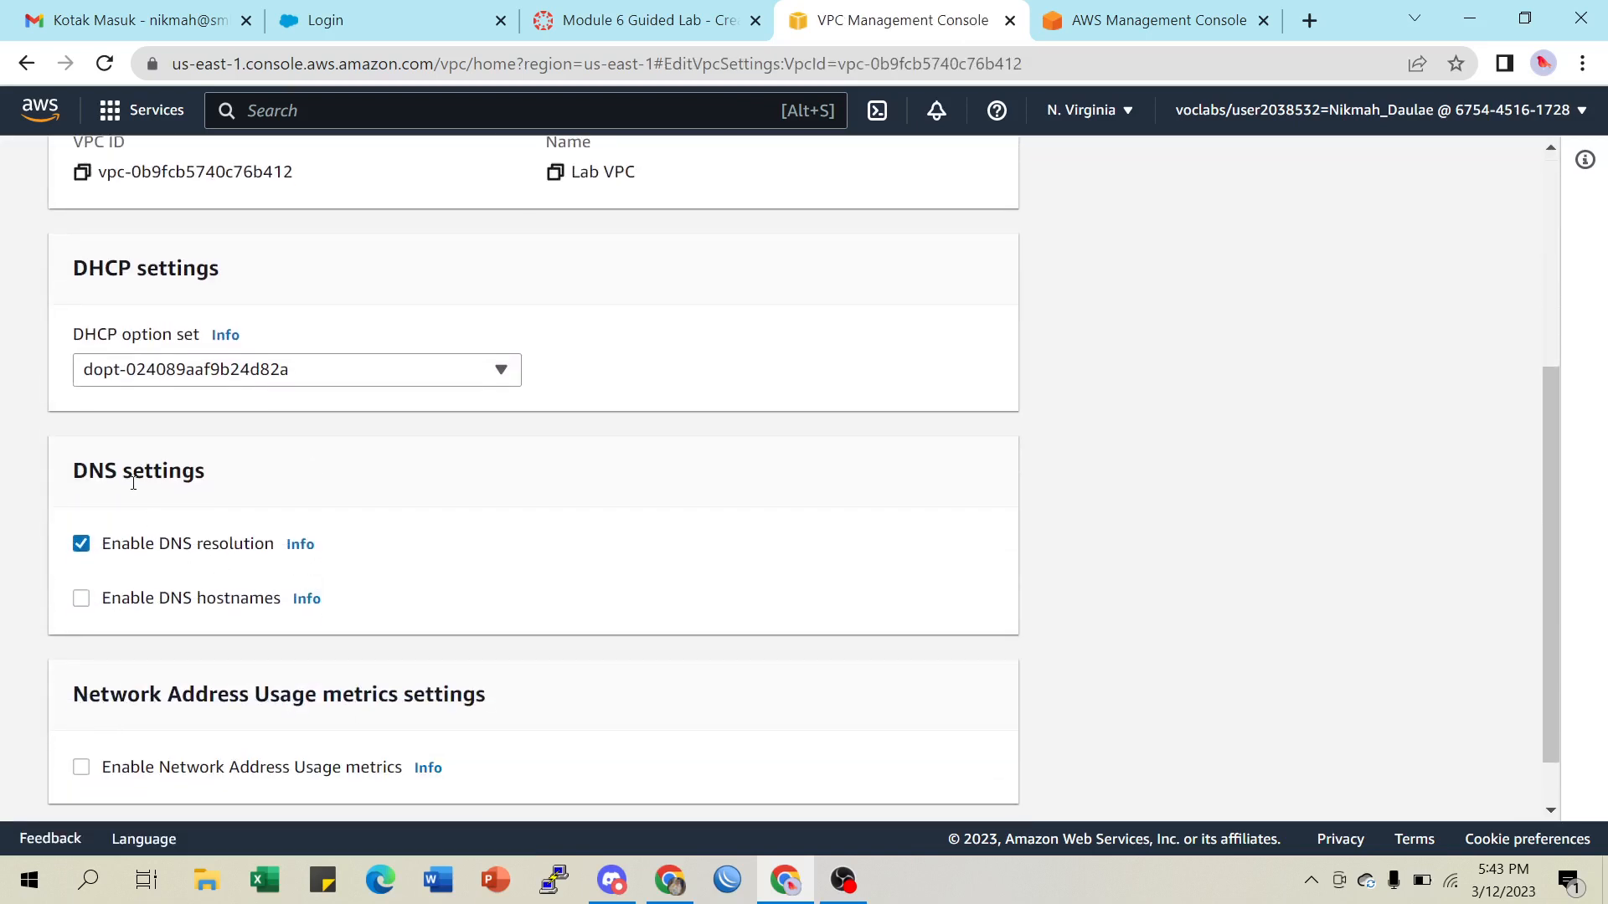
{"action": "left_click", "coordinate": [81, 598]}
{"action": "scroll", "coordinate": [725, 556], "scroll_direction": "down", "scroll_amount": 1}
{"action": "left_click", "coordinate": [971, 780]}
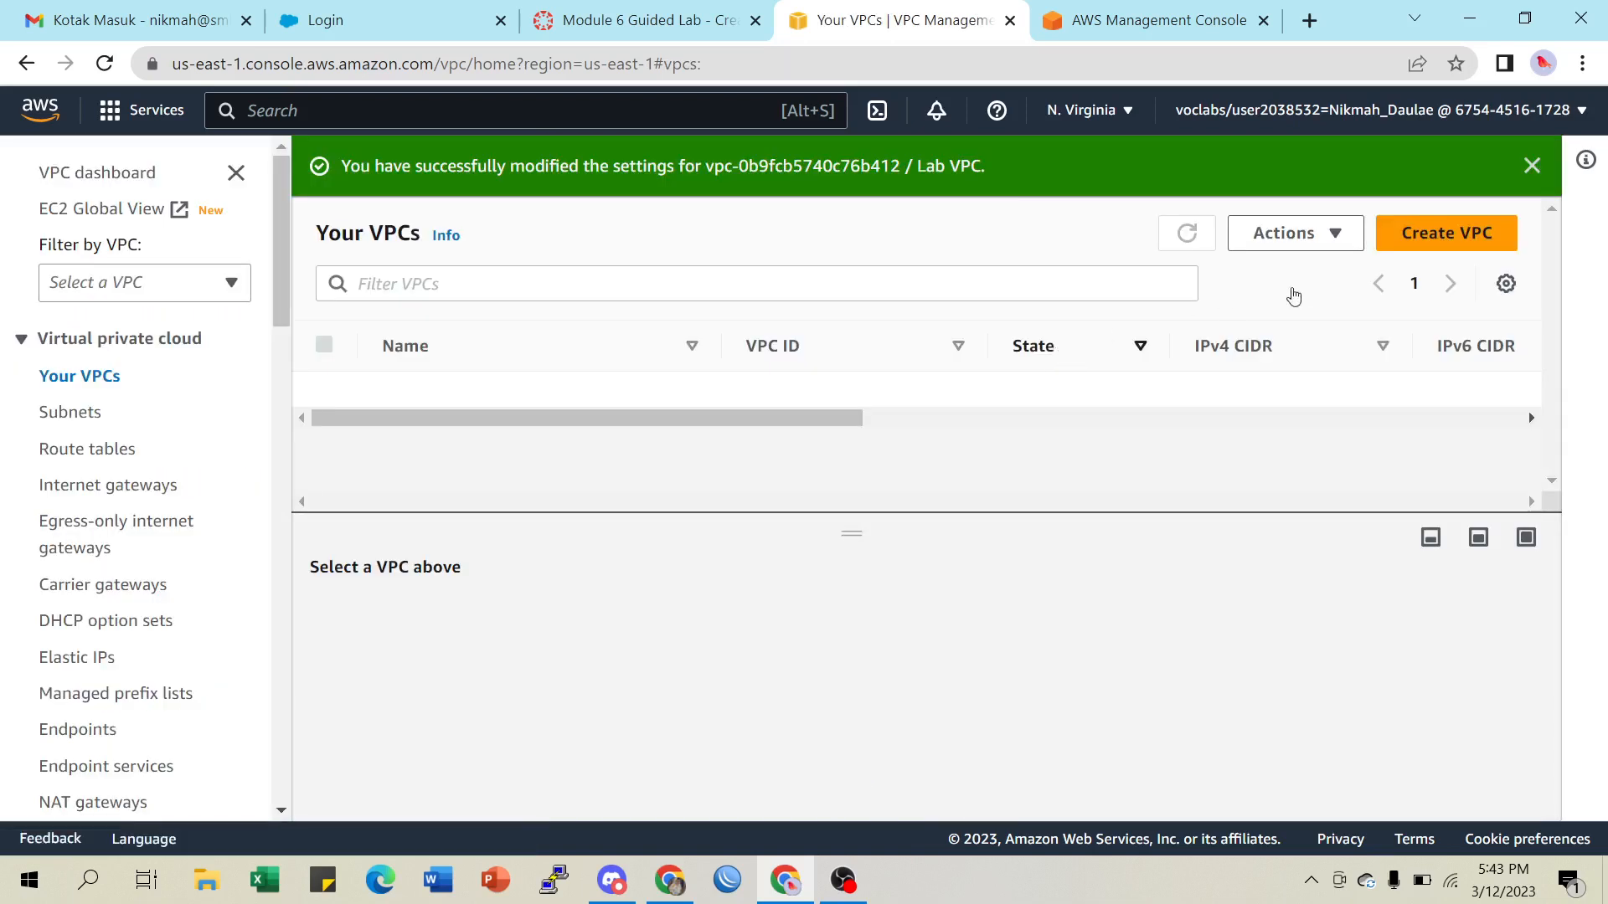
Dismiss the success notification and check the DNS hostnames status in the Lab VPC details
{"action": "left_click", "coordinate": [1535, 165]}
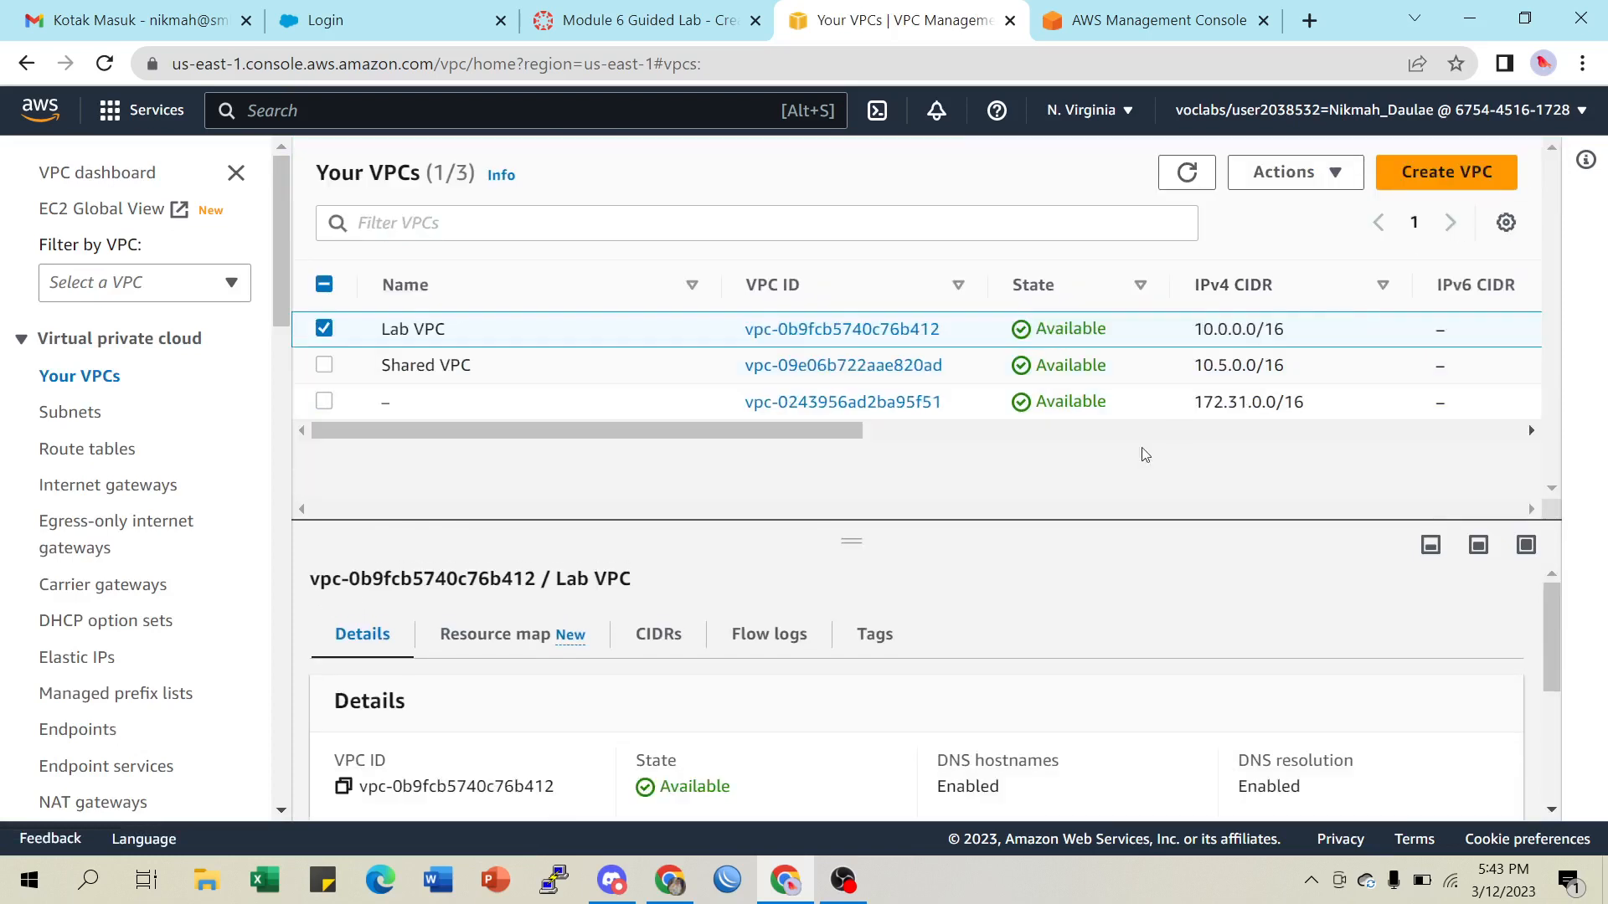
{"action": "scroll", "coordinate": [1031, 650], "scroll_direction": "down", "scroll_amount": 2}
{"action": "left_click_drag", "start_coordinate": [938, 665], "coordinate": [1039, 670]}
Read the lab's Task 2 introduction, the subnet diagram and the settings for creating the public subnet
{"action": "left_click", "coordinate": [577, 19]}
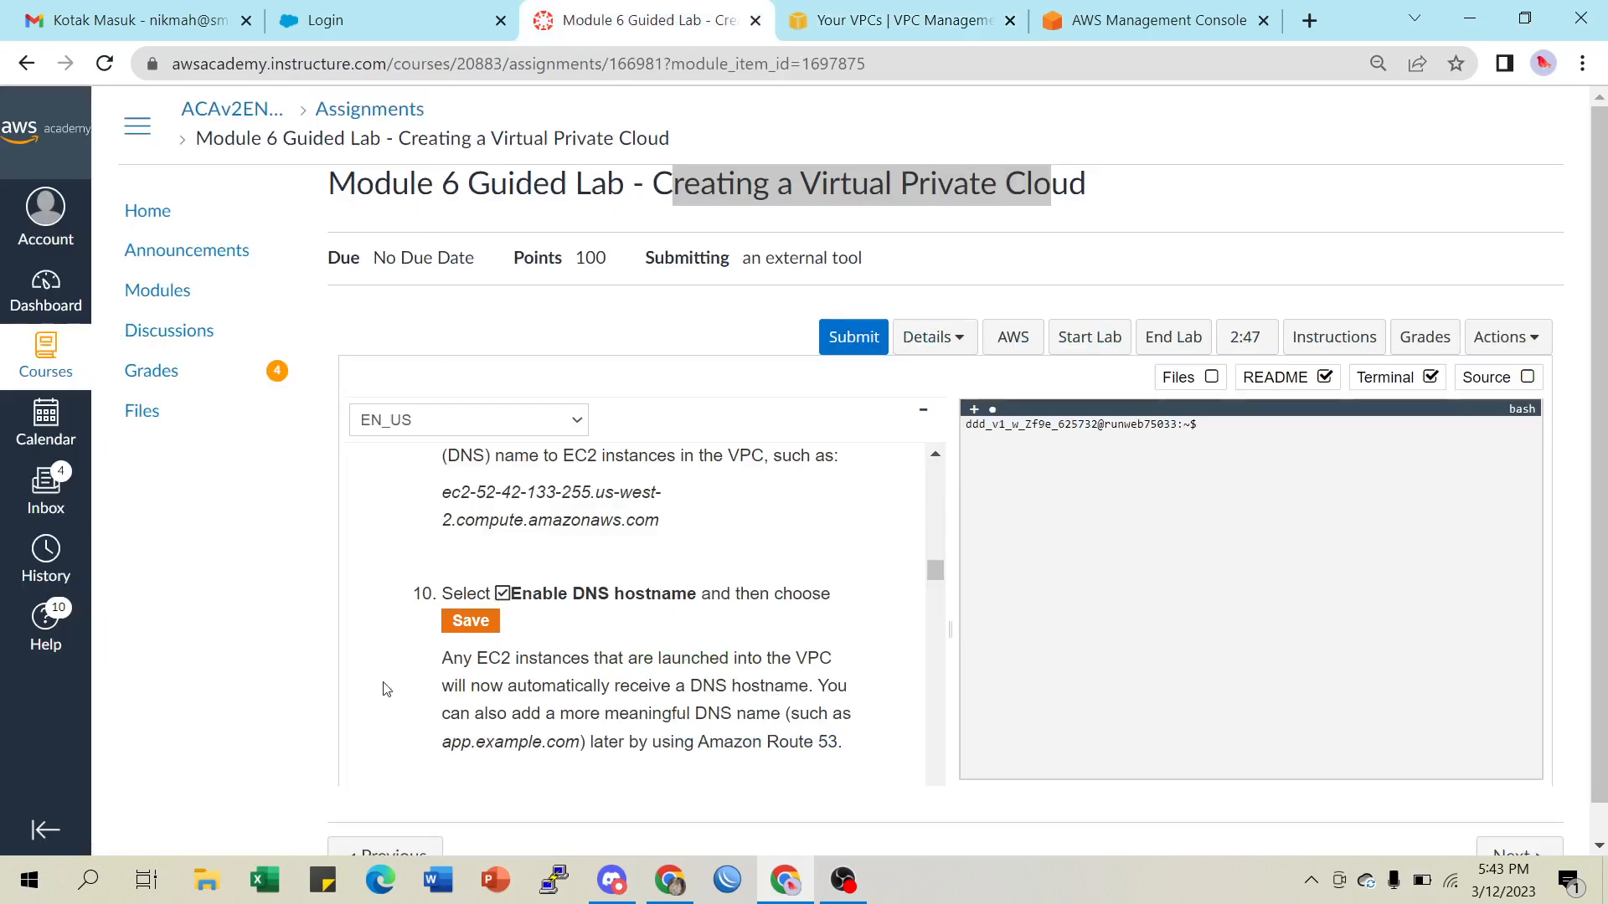
{"action": "scroll", "coordinate": [643, 630], "scroll_direction": "down", "scroll_amount": 5}
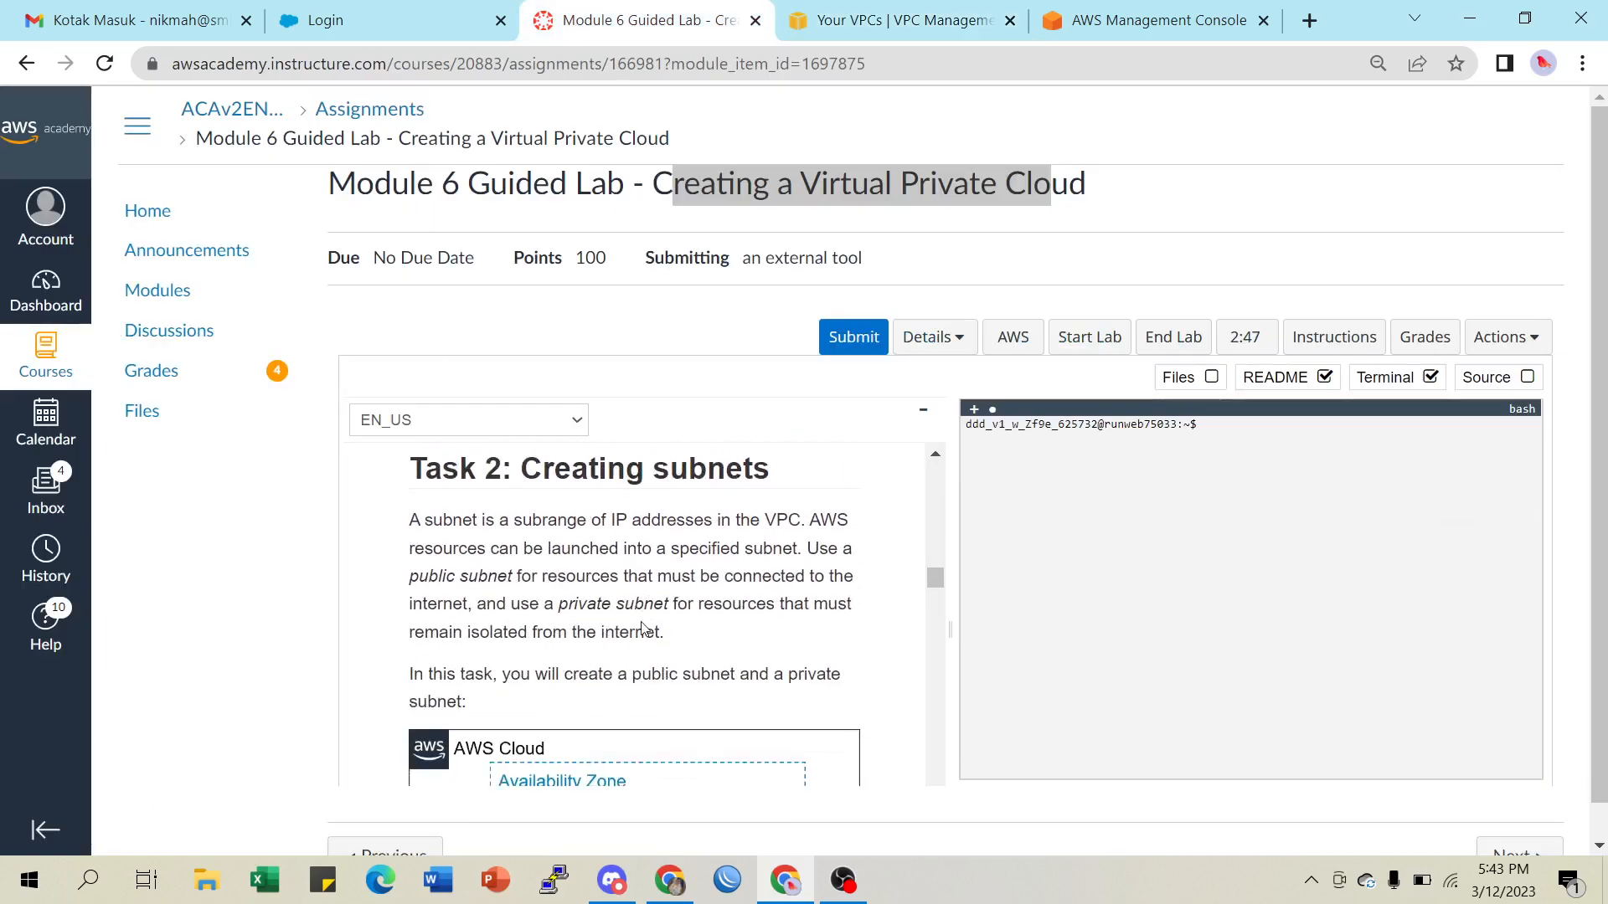
{"action": "scroll", "coordinate": [667, 483], "scroll_direction": "down", "scroll_amount": 1}
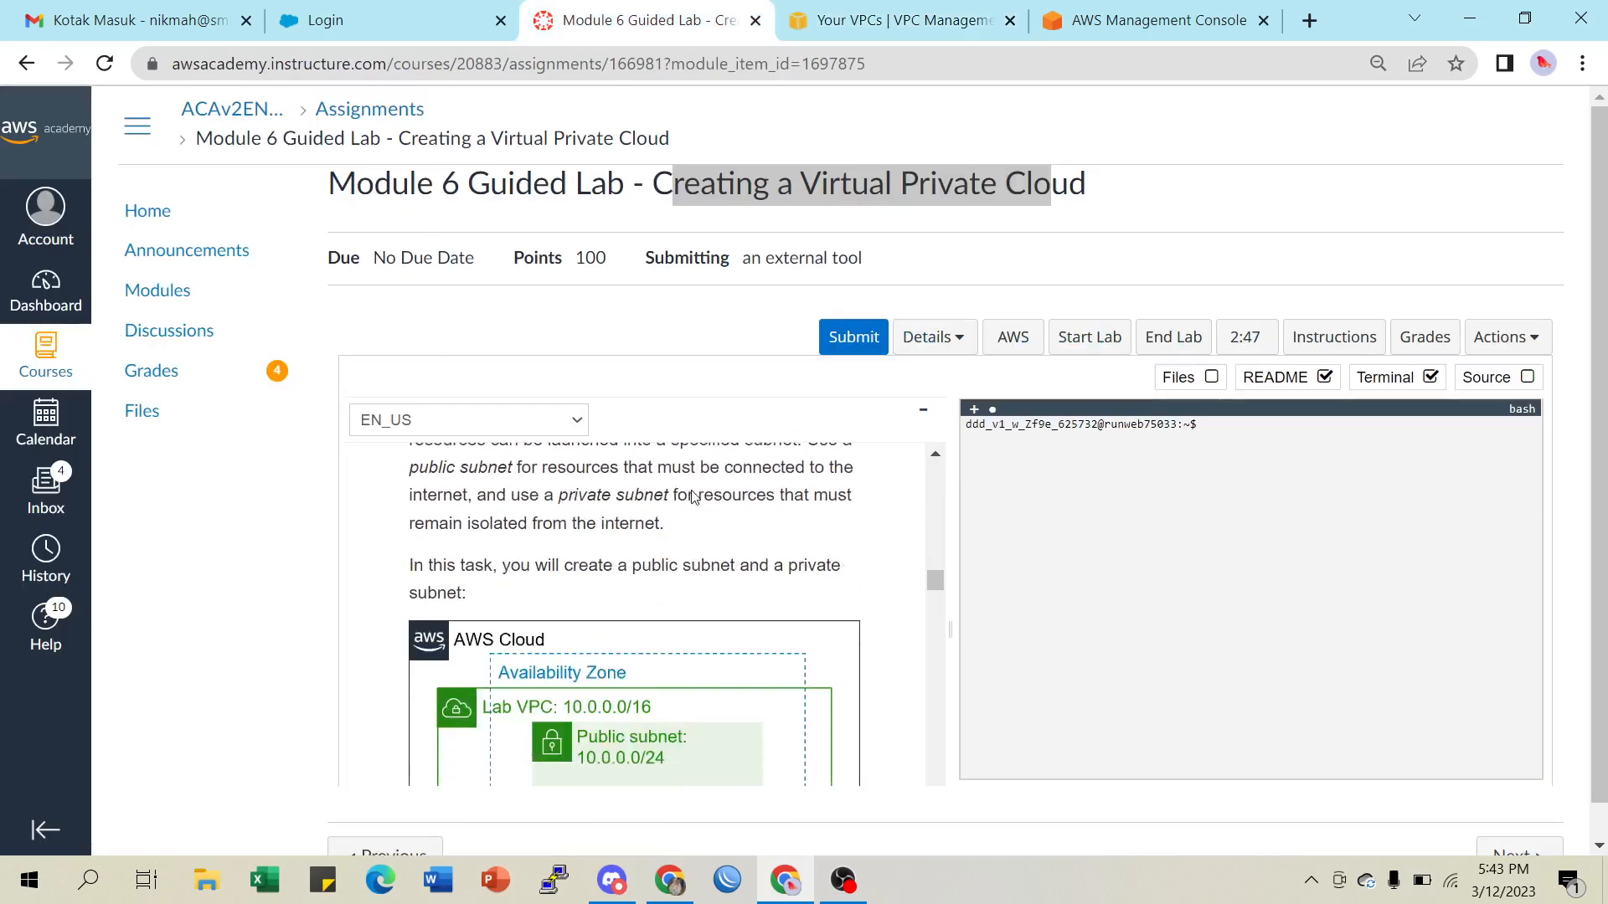
{"action": "scroll", "coordinate": [666, 483], "scroll_direction": "up", "scroll_amount": 1}
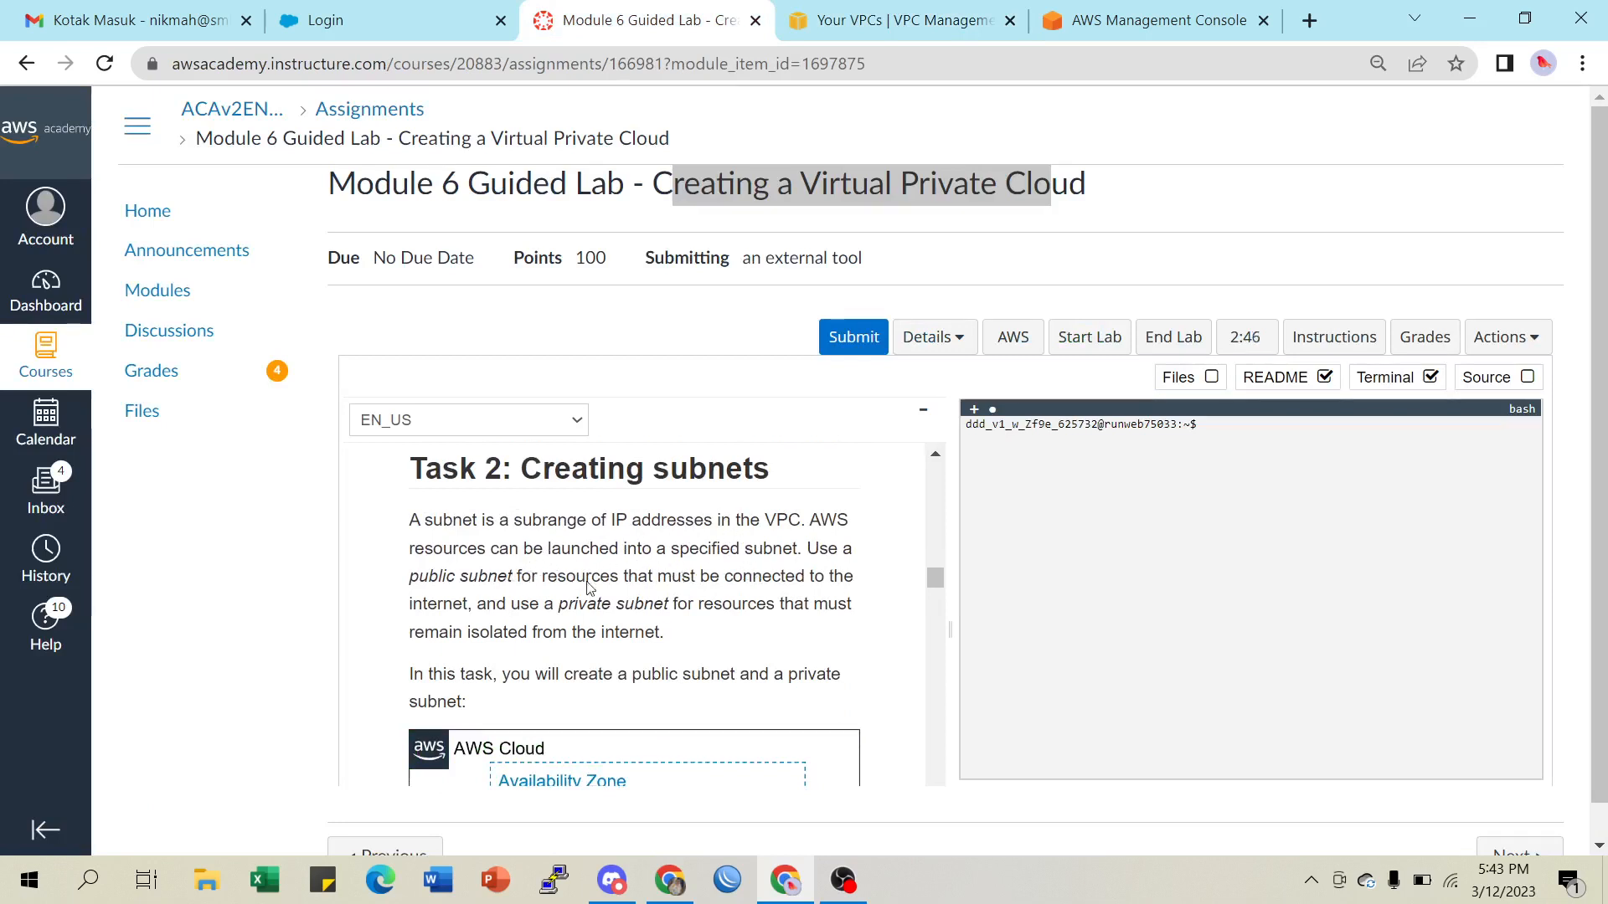
{"action": "left_click_drag", "start_coordinate": [574, 608], "coordinate": [643, 607]}
{"action": "scroll", "coordinate": [567, 603], "scroll_direction": "down", "scroll_amount": 1}
{"action": "scroll", "coordinate": [567, 604], "scroll_direction": "down", "scroll_amount": 1}
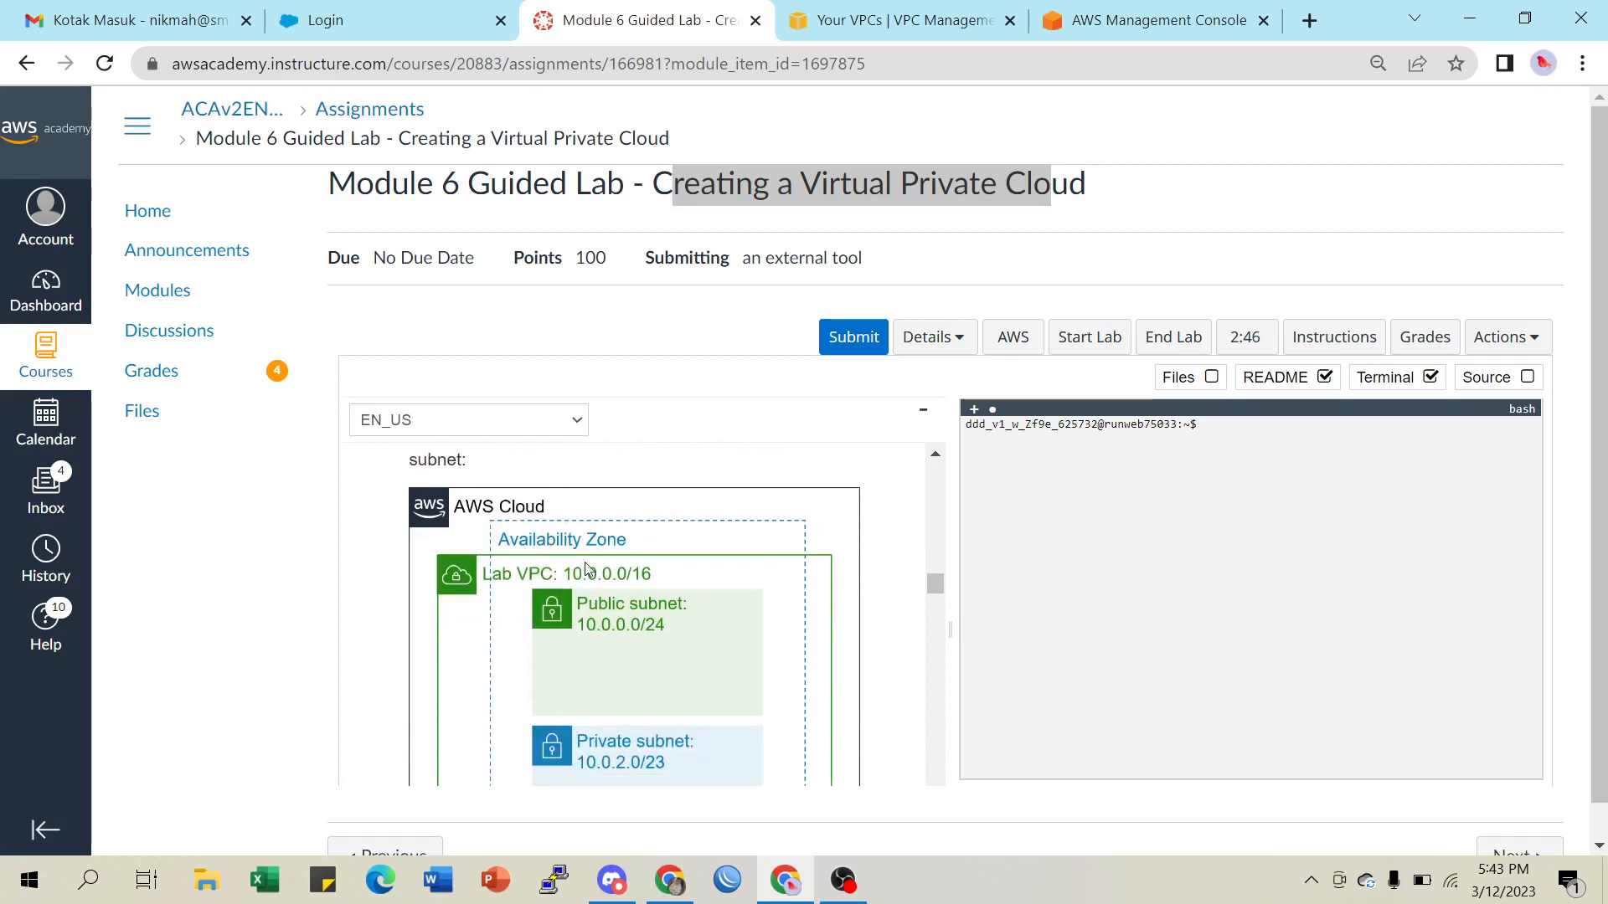
{"action": "scroll", "coordinate": [596, 548], "scroll_direction": "up", "scroll_amount": 1}
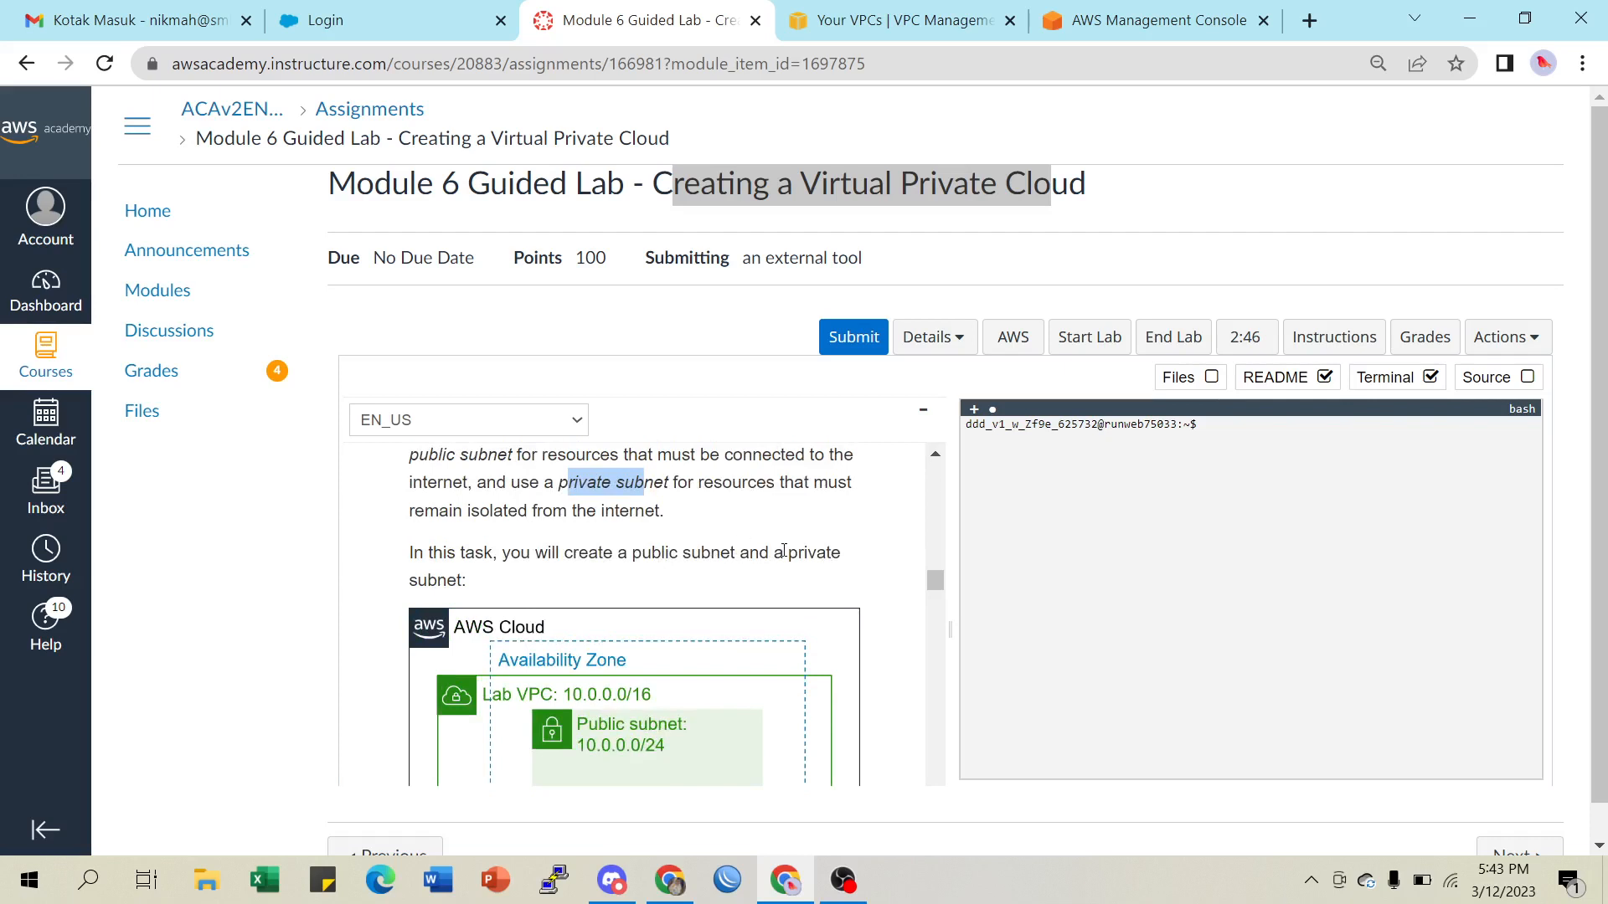
{"action": "scroll", "coordinate": [639, 584], "scroll_direction": "down", "scroll_amount": 1}
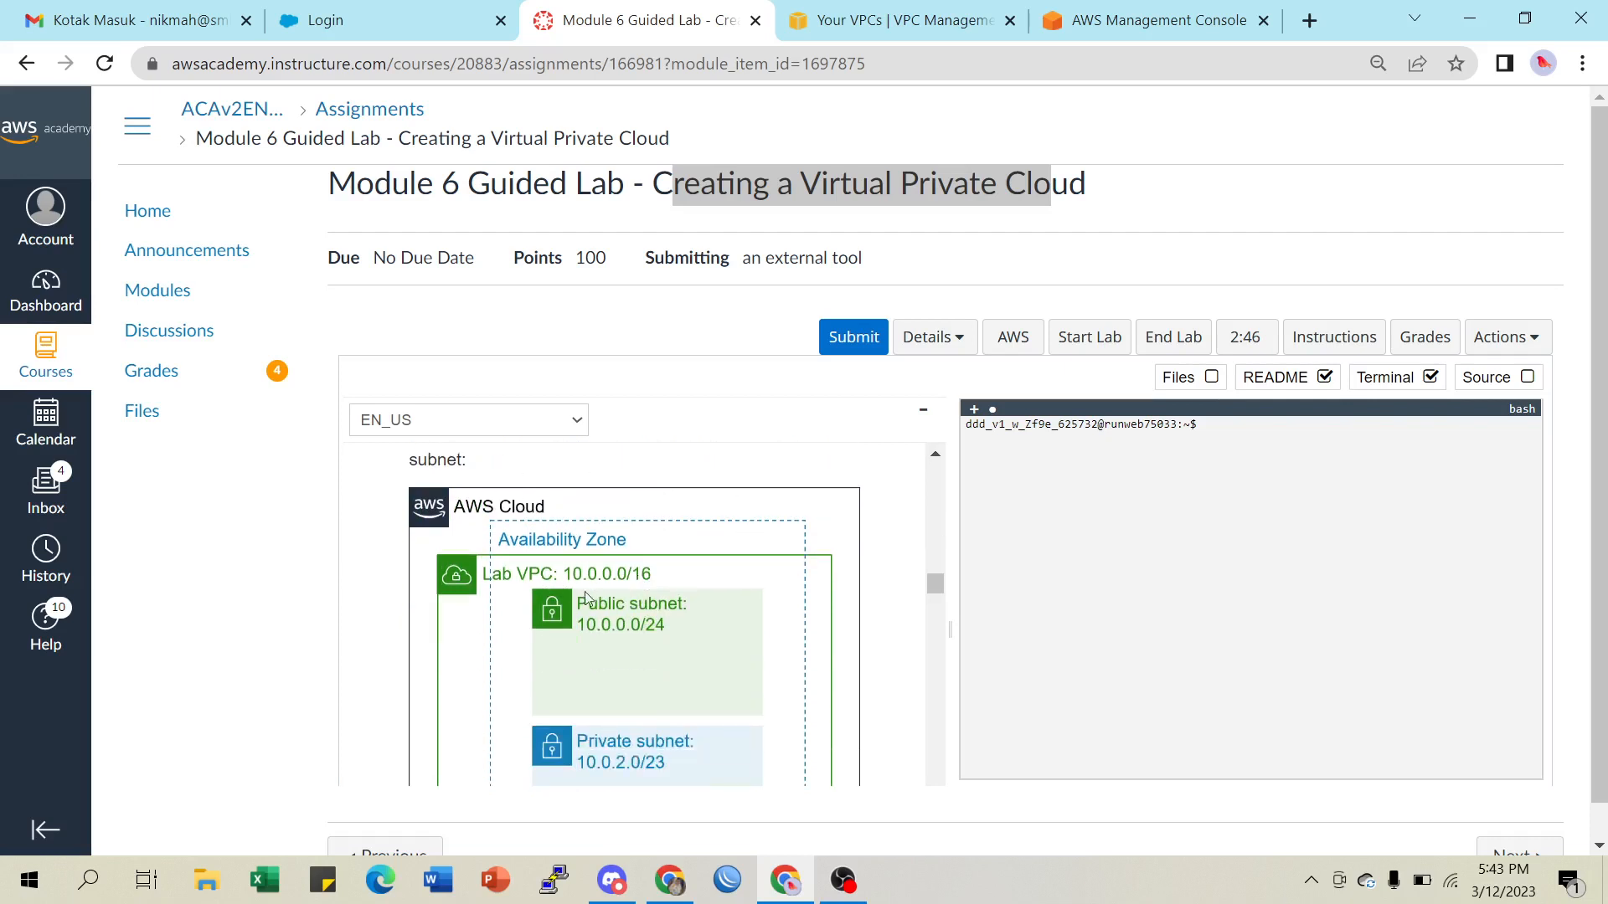
{"action": "scroll", "coordinate": [588, 603], "scroll_direction": "down", "scroll_amount": 1}
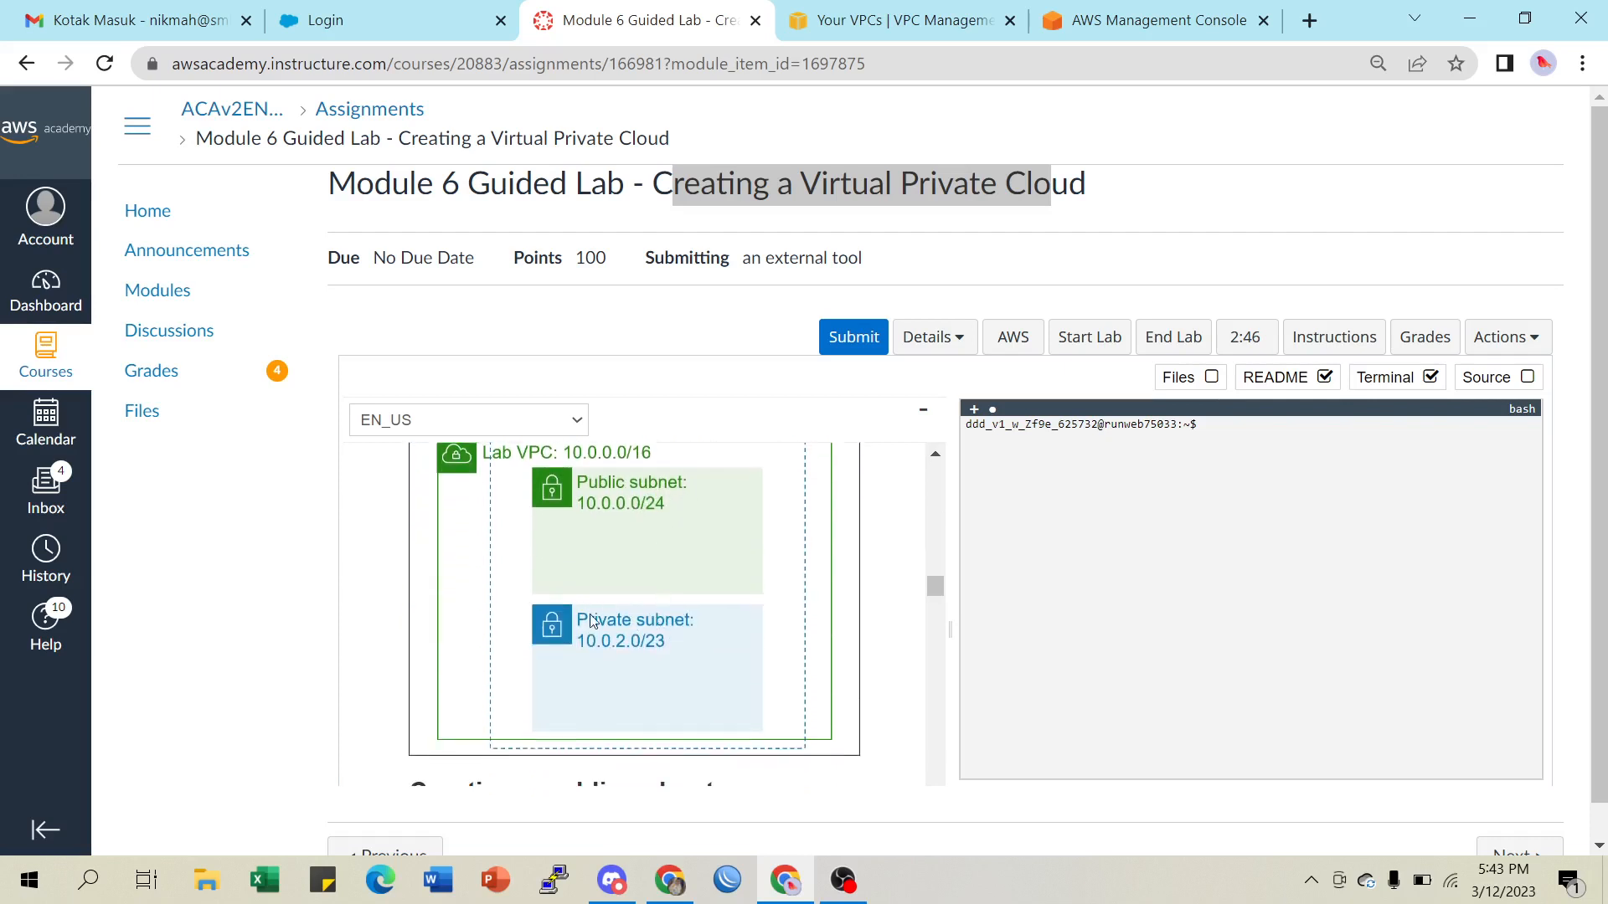
{"action": "scroll", "coordinate": [692, 630], "scroll_direction": "down", "scroll_amount": 3}
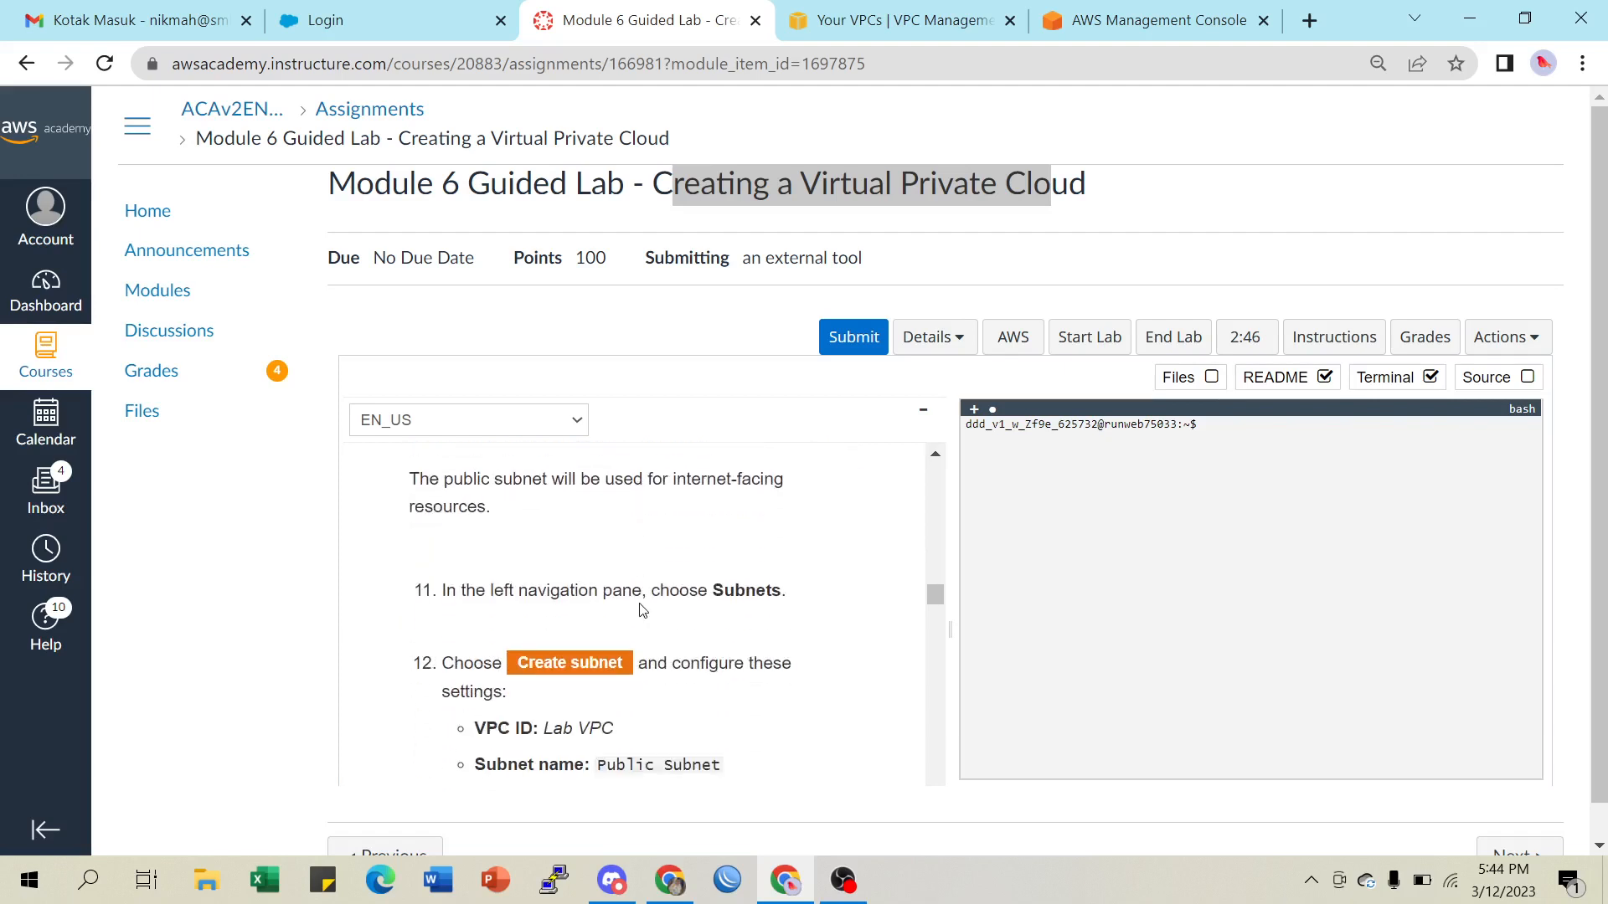
{"action": "scroll", "coordinate": [568, 503], "scroll_direction": "up", "scroll_amount": 1}
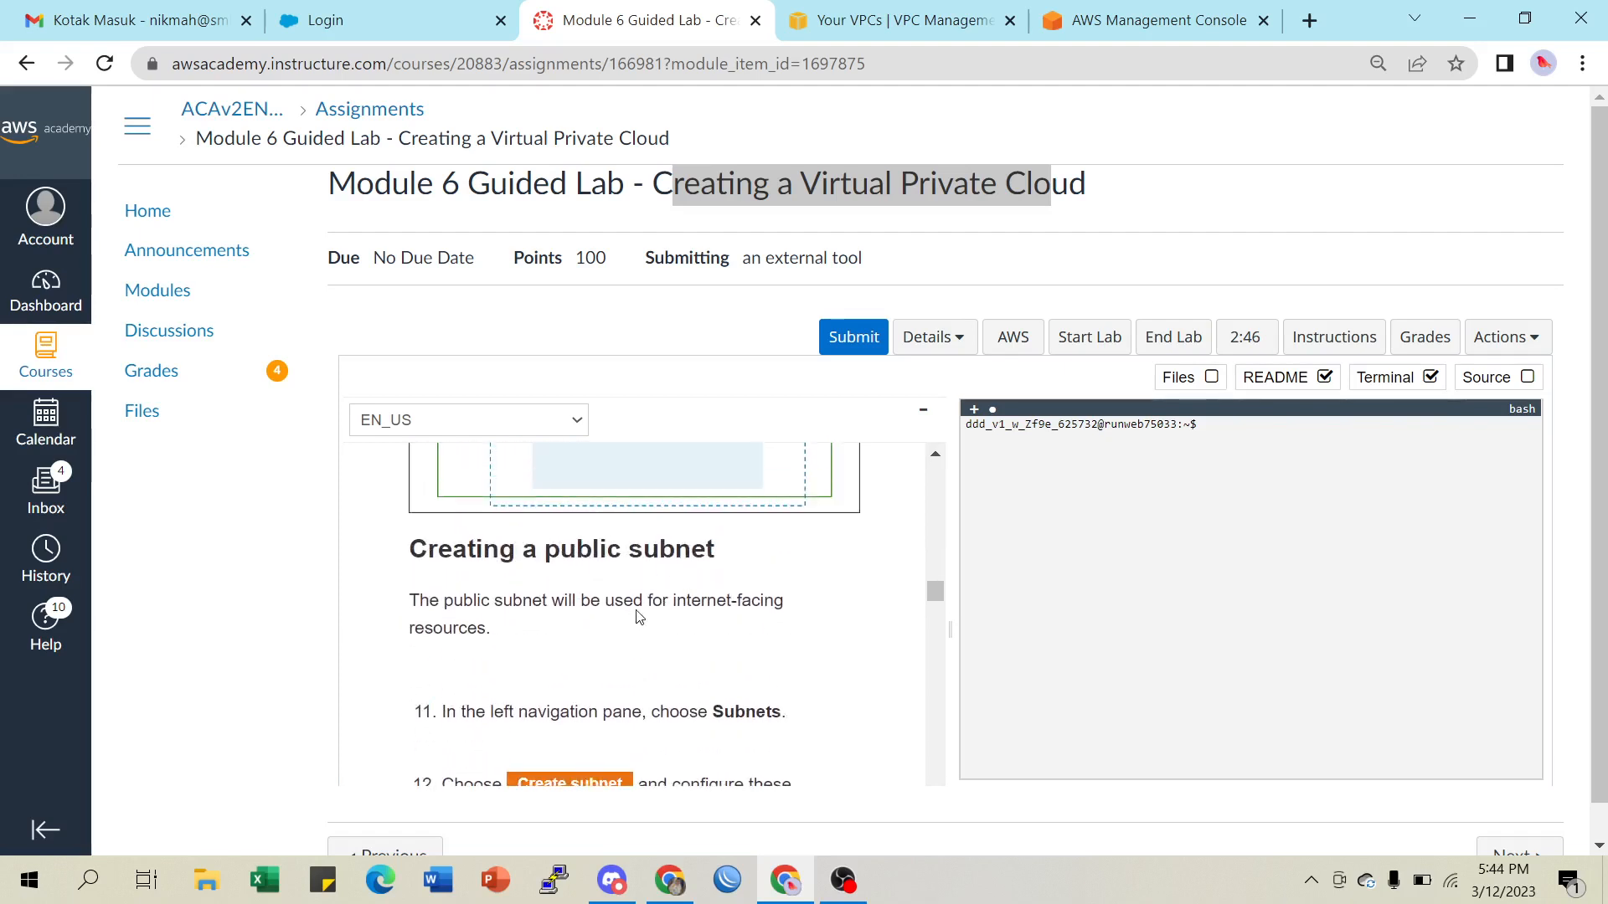
{"action": "scroll", "coordinate": [661, 617], "scroll_direction": "down", "scroll_amount": 1}
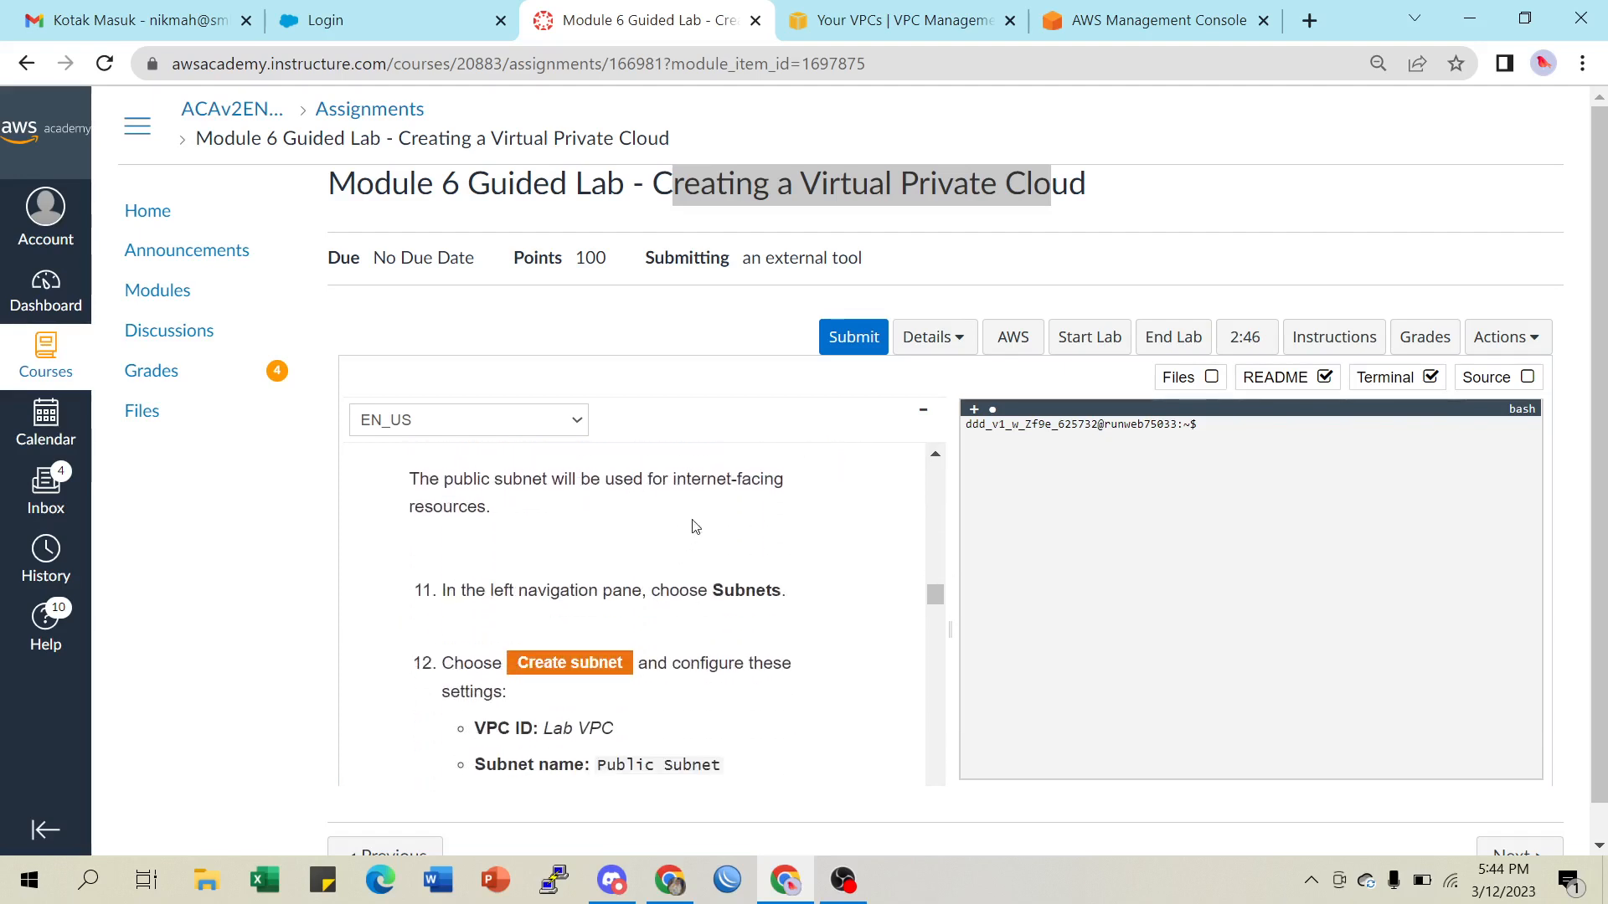
{"action": "scroll", "coordinate": [528, 531], "scroll_direction": "down", "scroll_amount": 1}
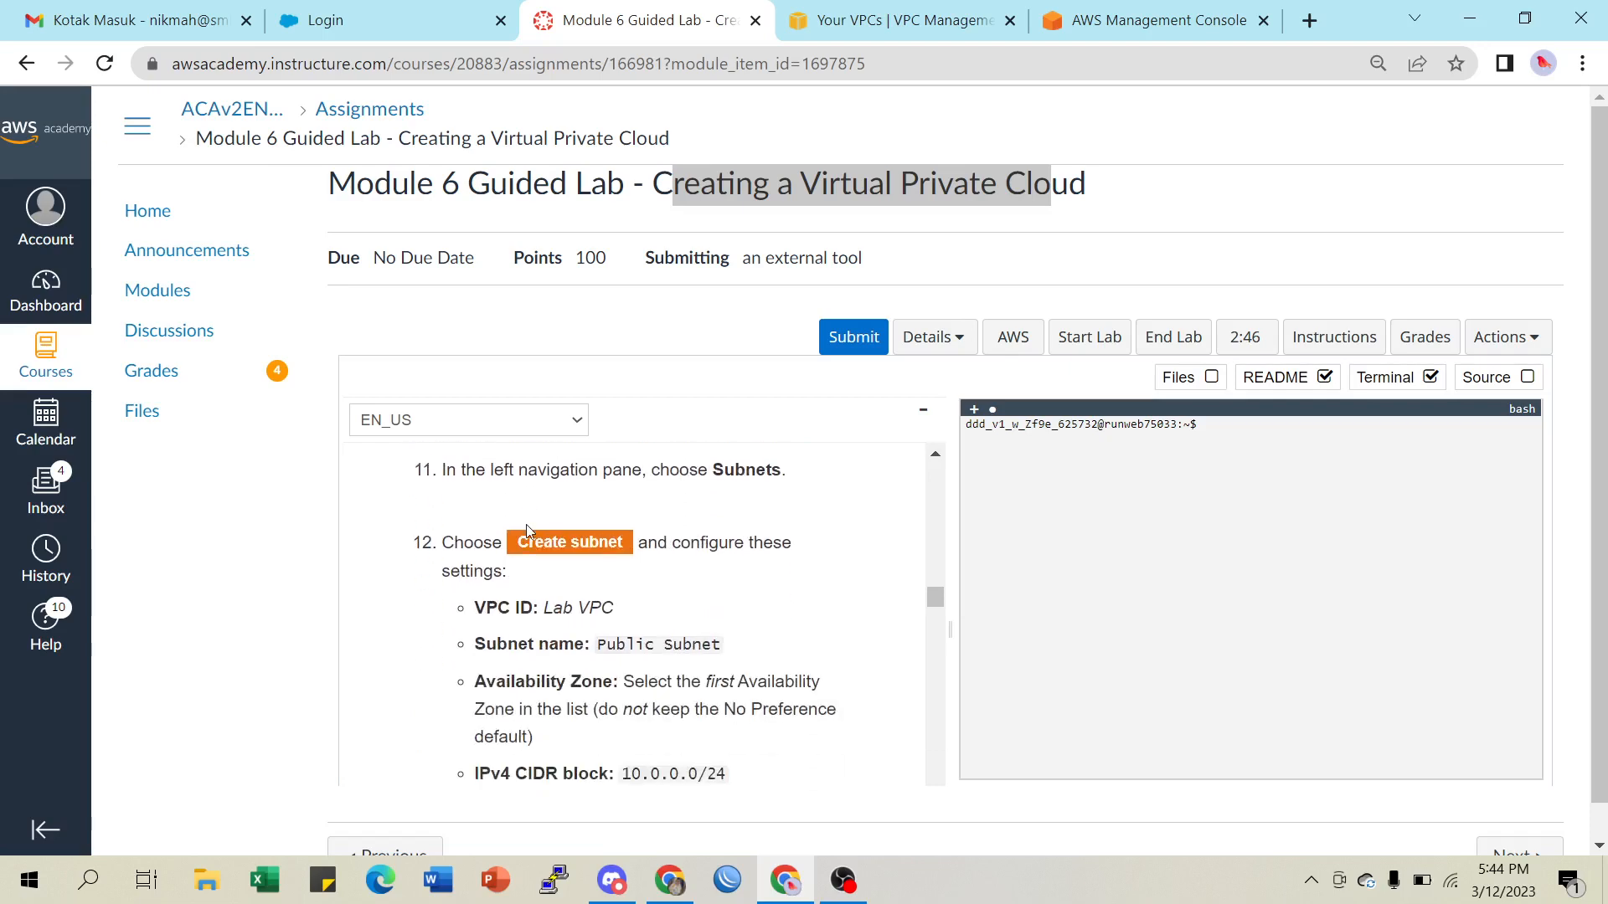
Open the list of subnets in the VPC console and return to the lab's public subnet instructions
{"action": "scroll", "coordinate": [528, 532], "scroll_direction": "up", "scroll_amount": 1}
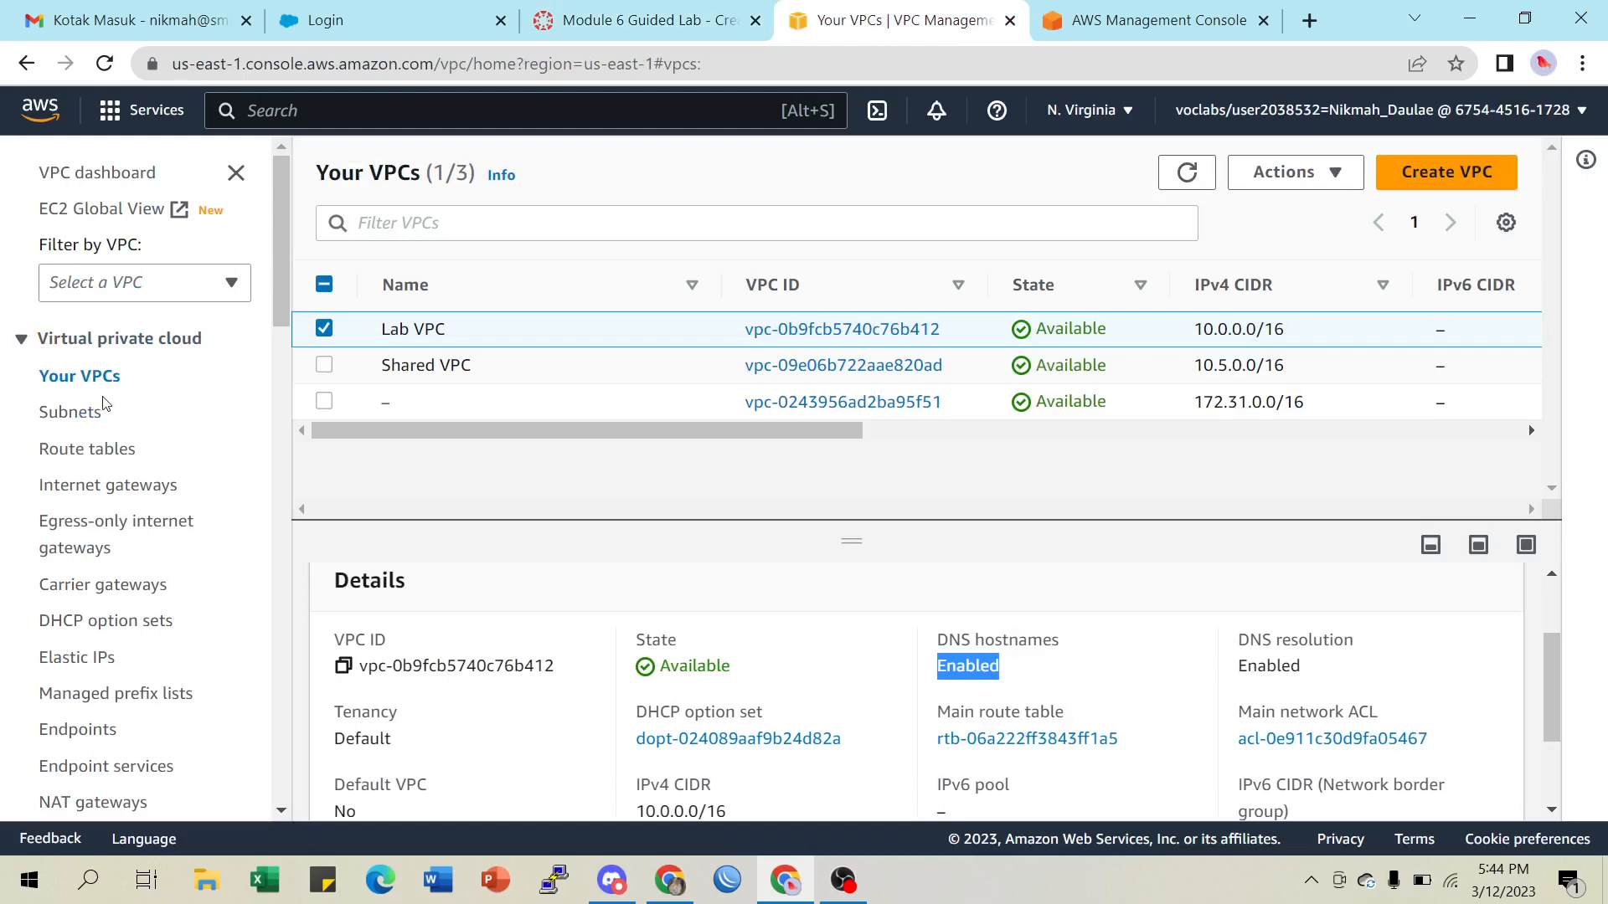
{"action": "left_click", "coordinate": [67, 414]}
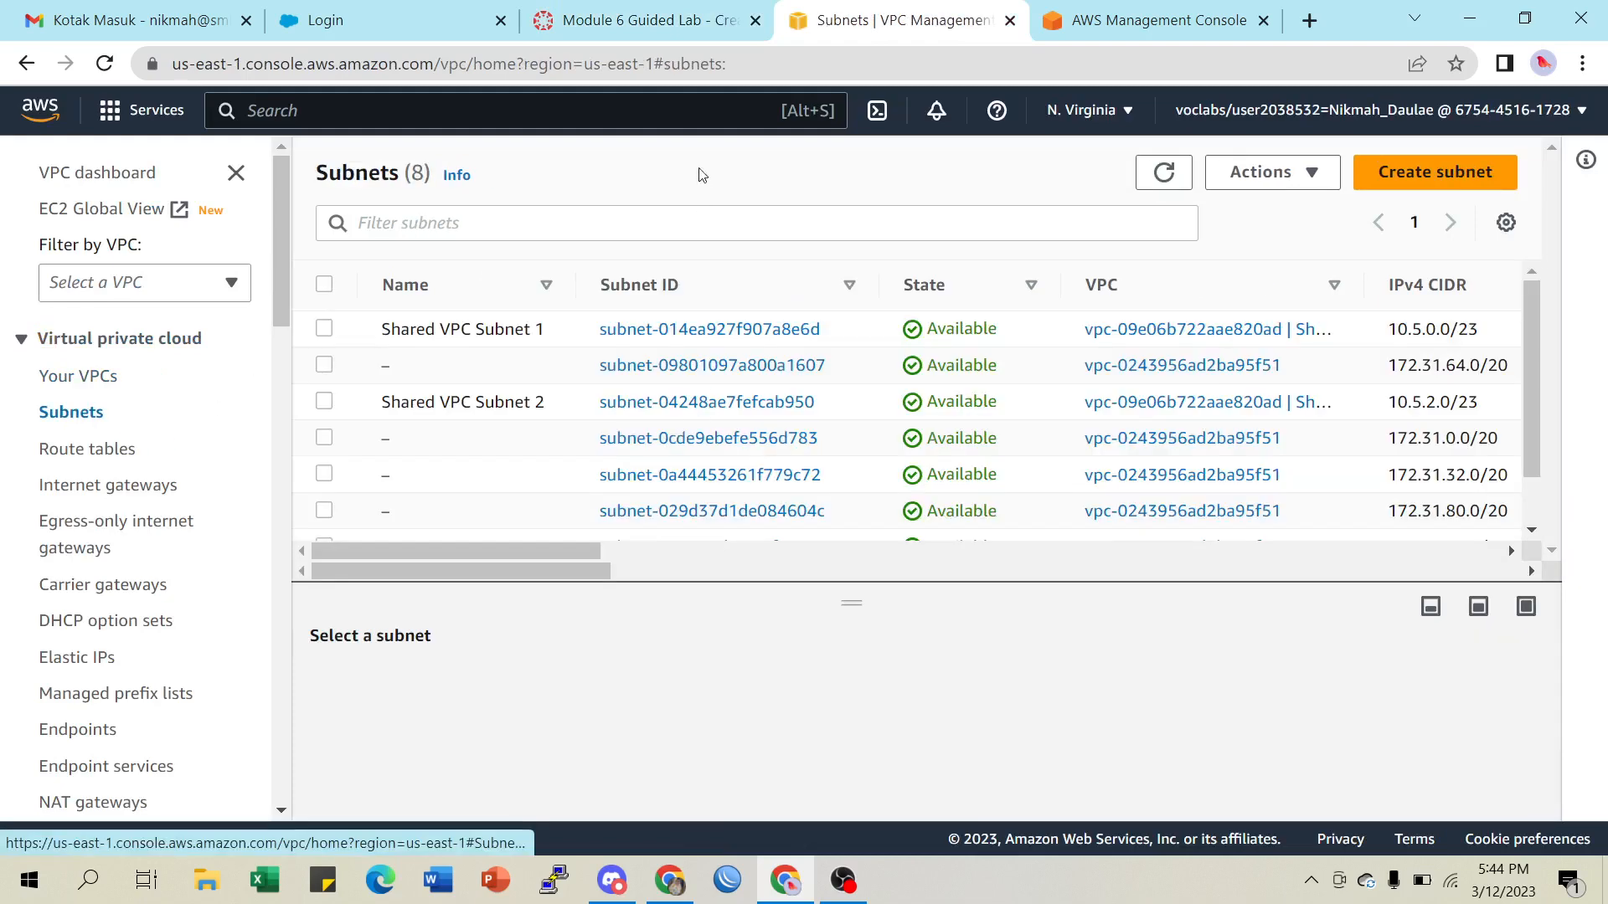
{"action": "left_click", "coordinate": [630, 25]}
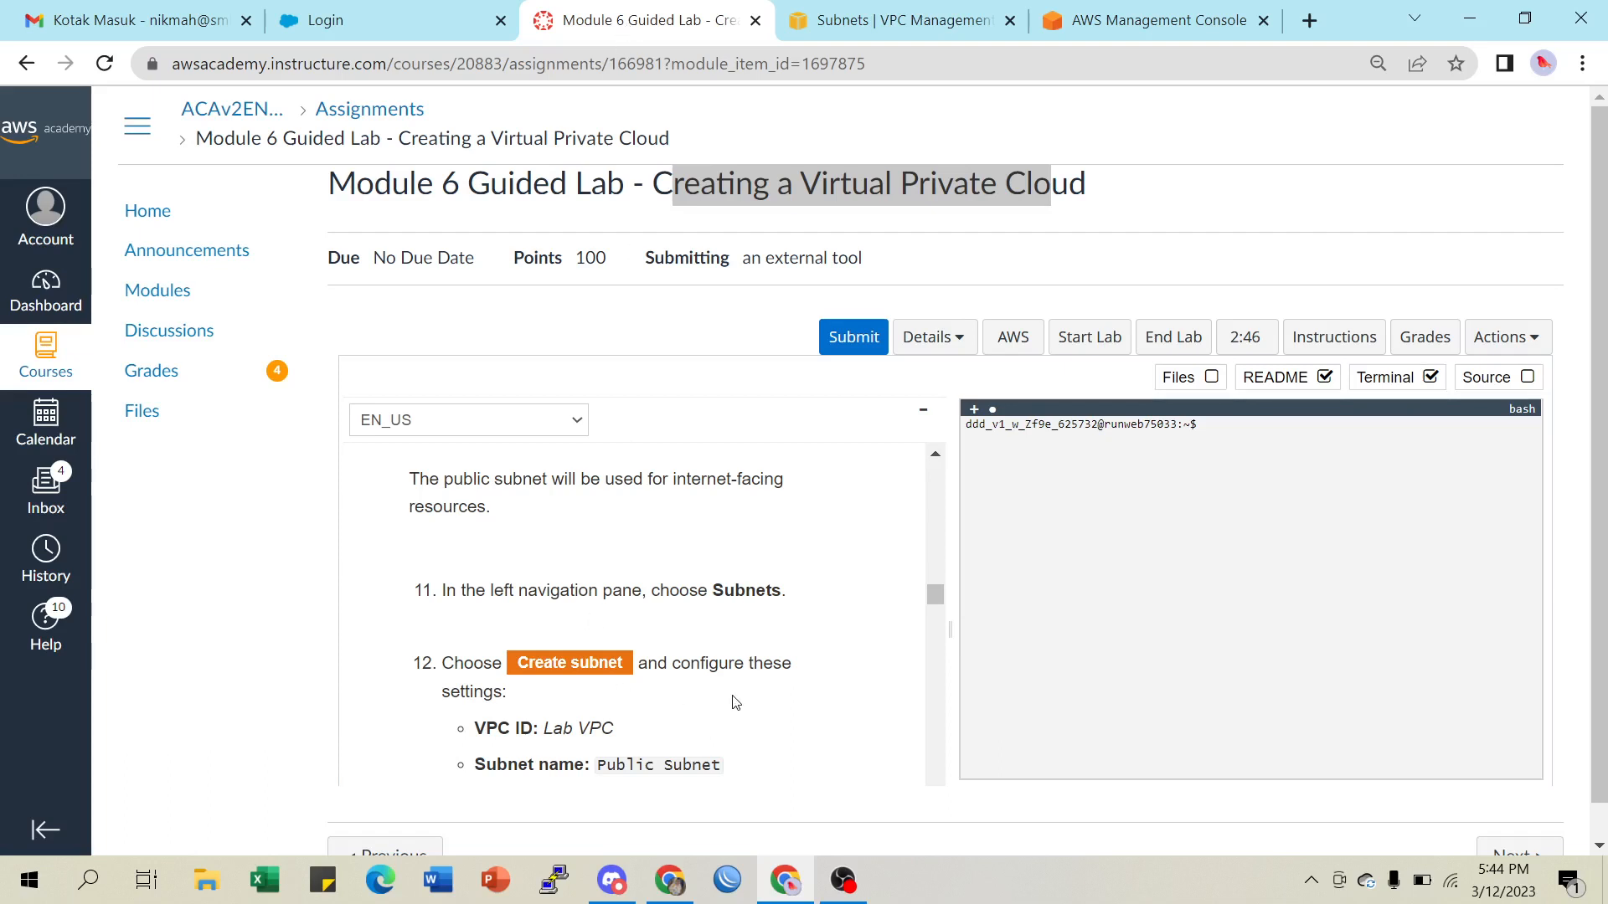
Review the lab's settings for the public subnet and look through the VPC column of the console's existing subnets
{"action": "scroll", "coordinate": [735, 702], "scroll_direction": "down", "scroll_amount": 1}
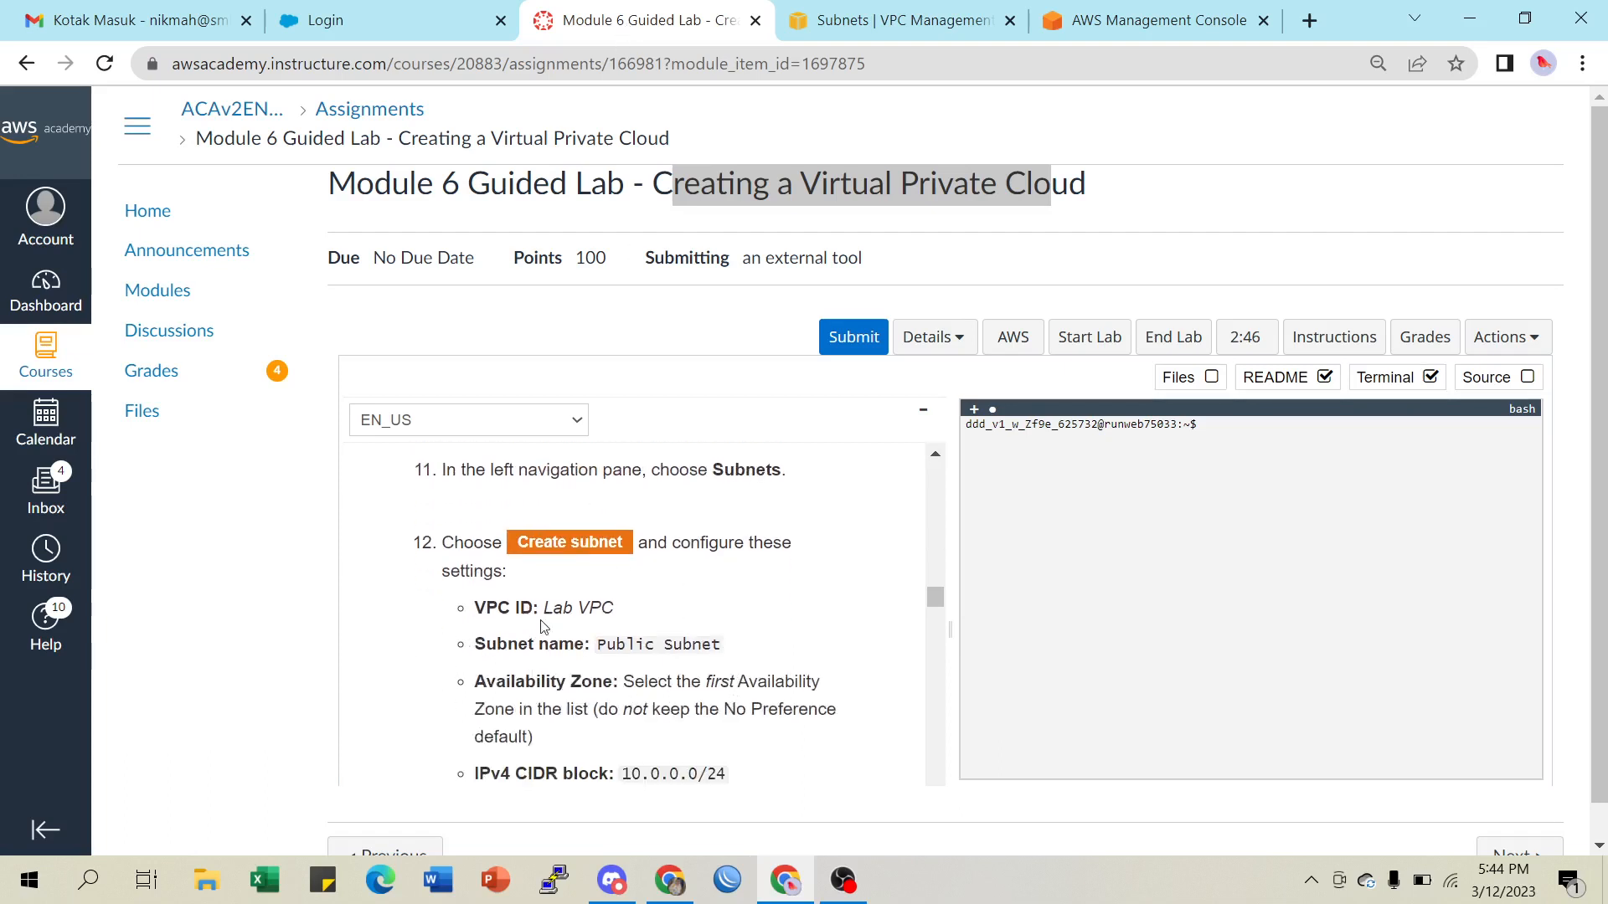
{"action": "left_click_drag", "start_coordinate": [545, 614], "coordinate": [633, 625]}
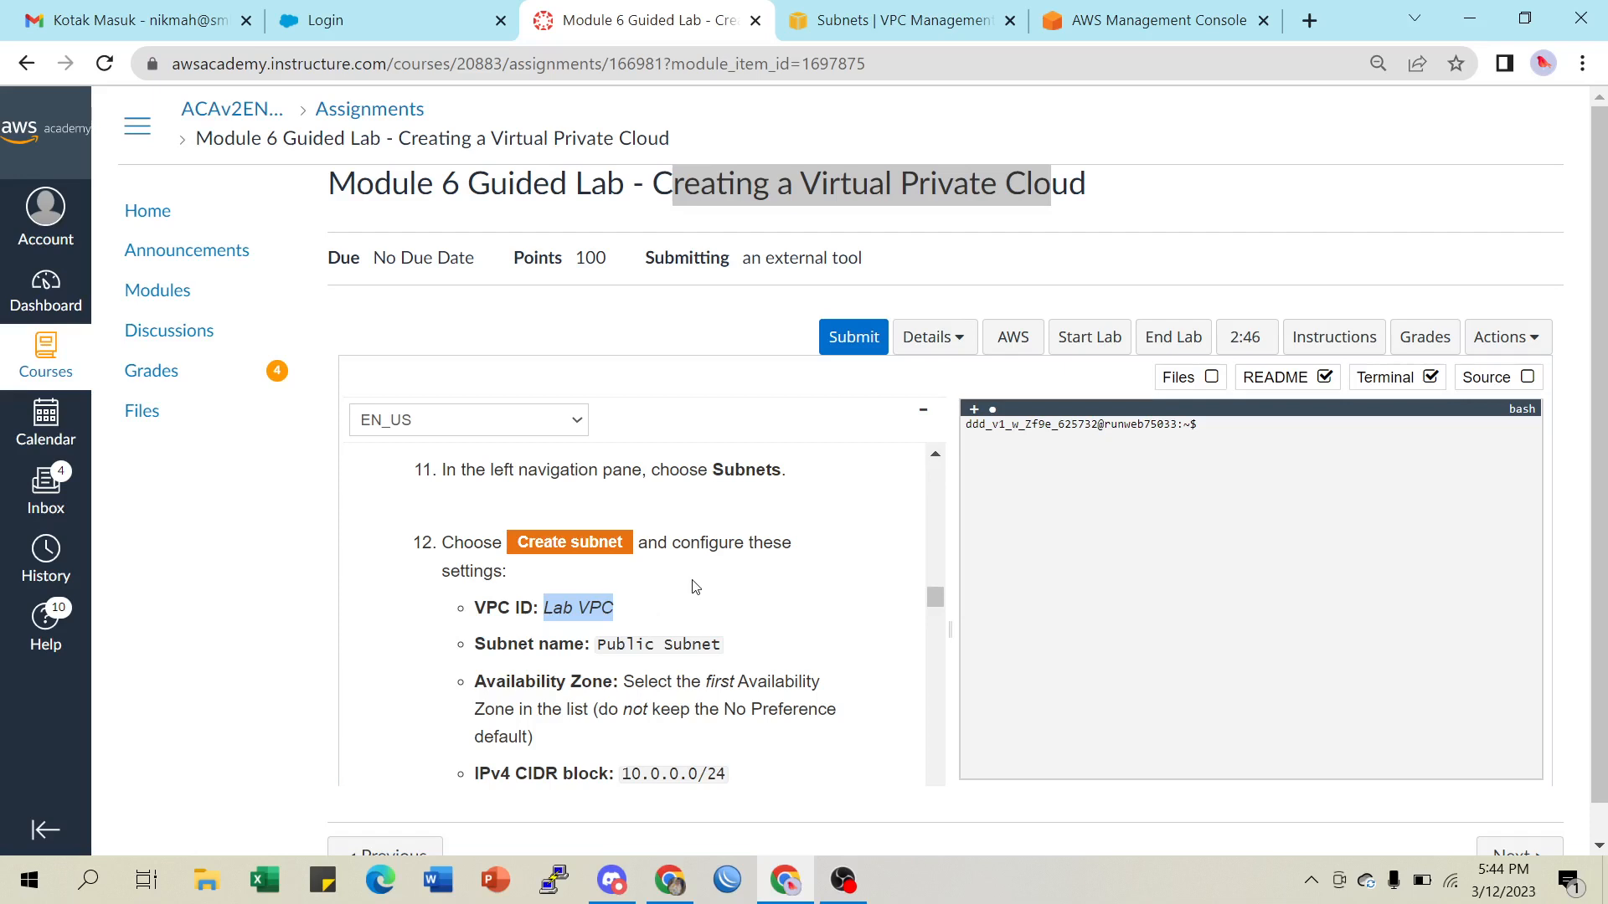
{"action": "scroll", "coordinate": [654, 665], "scroll_direction": "down", "scroll_amount": 2}
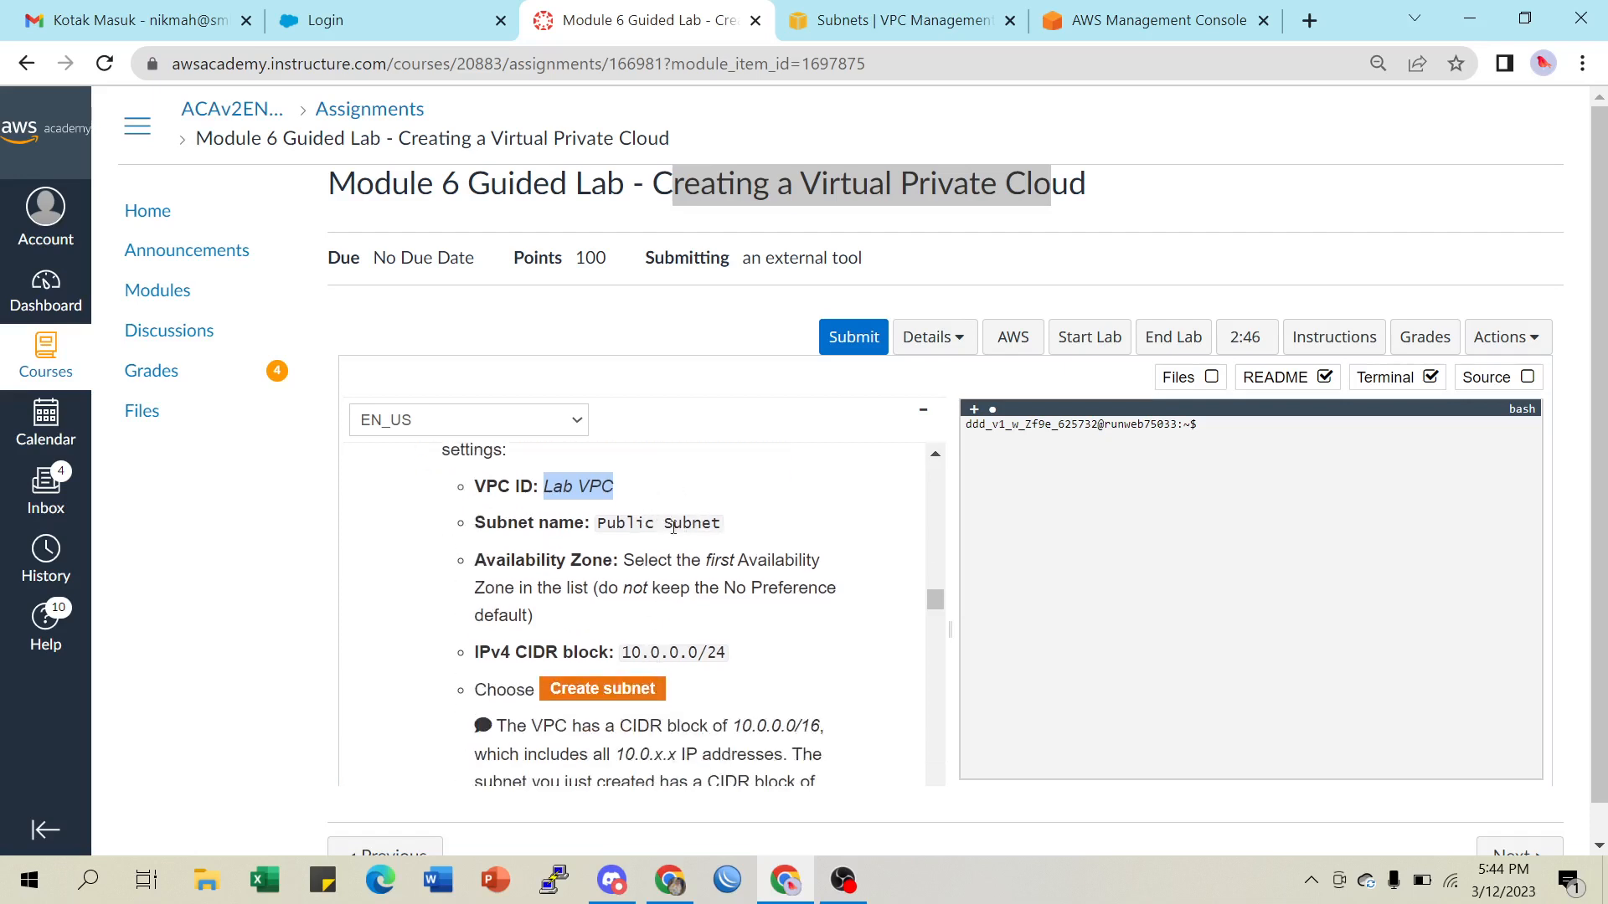
{"action": "scroll", "coordinate": [717, 559], "scroll_direction": "up", "scroll_amount": 2}
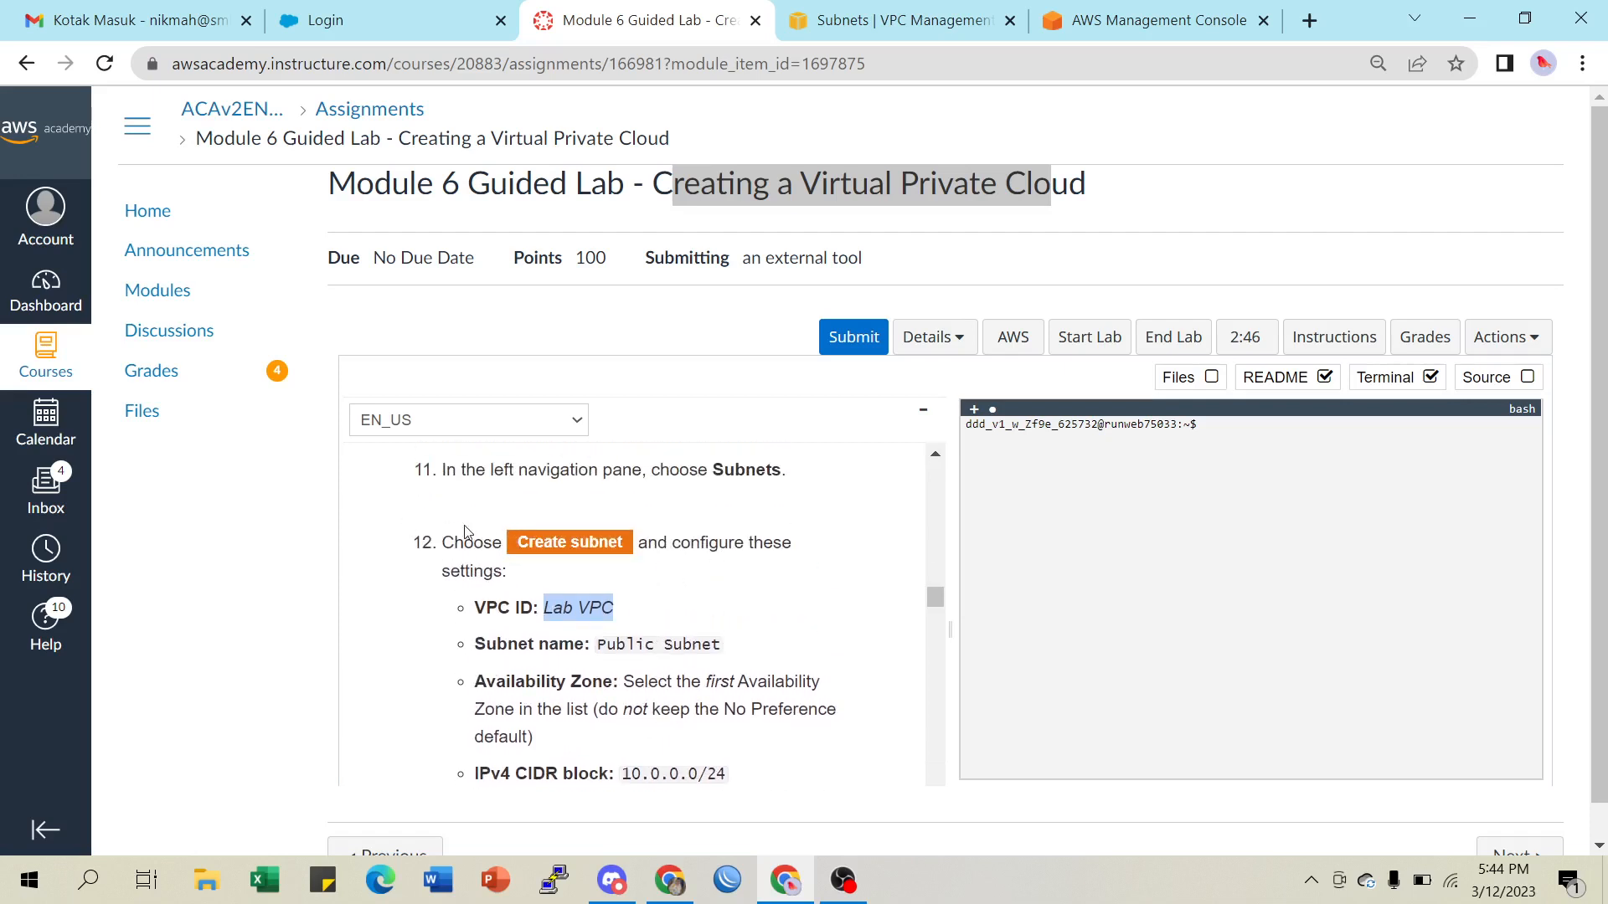
{"action": "left_click", "coordinate": [861, 23]}
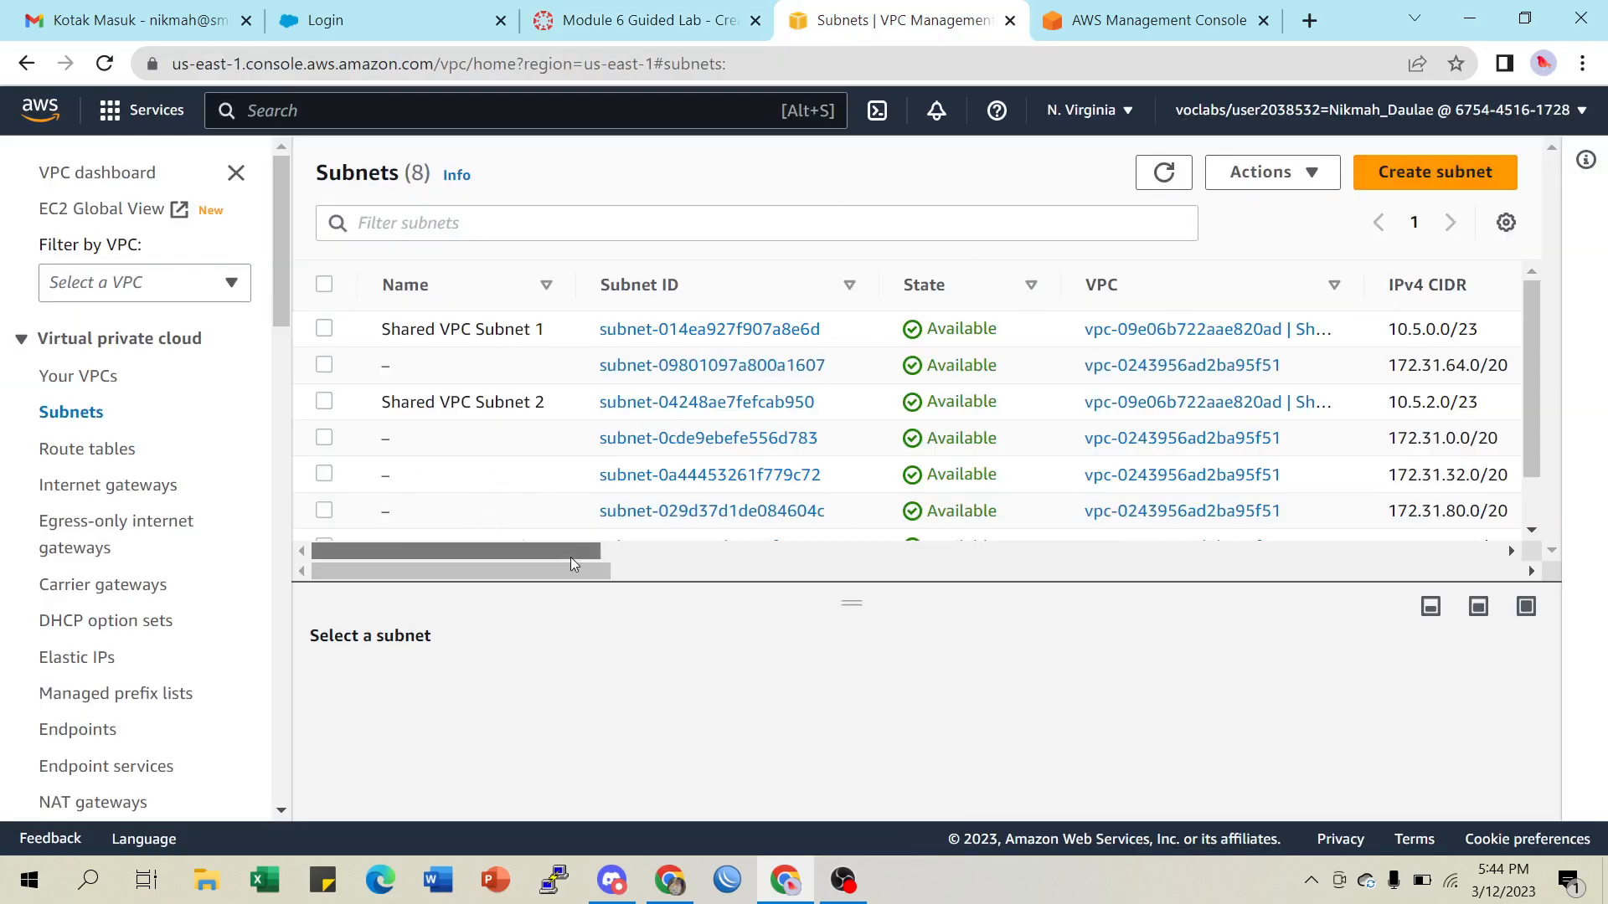
{"action": "left_click_drag", "start_coordinate": [570, 570], "coordinate": [684, 571]}
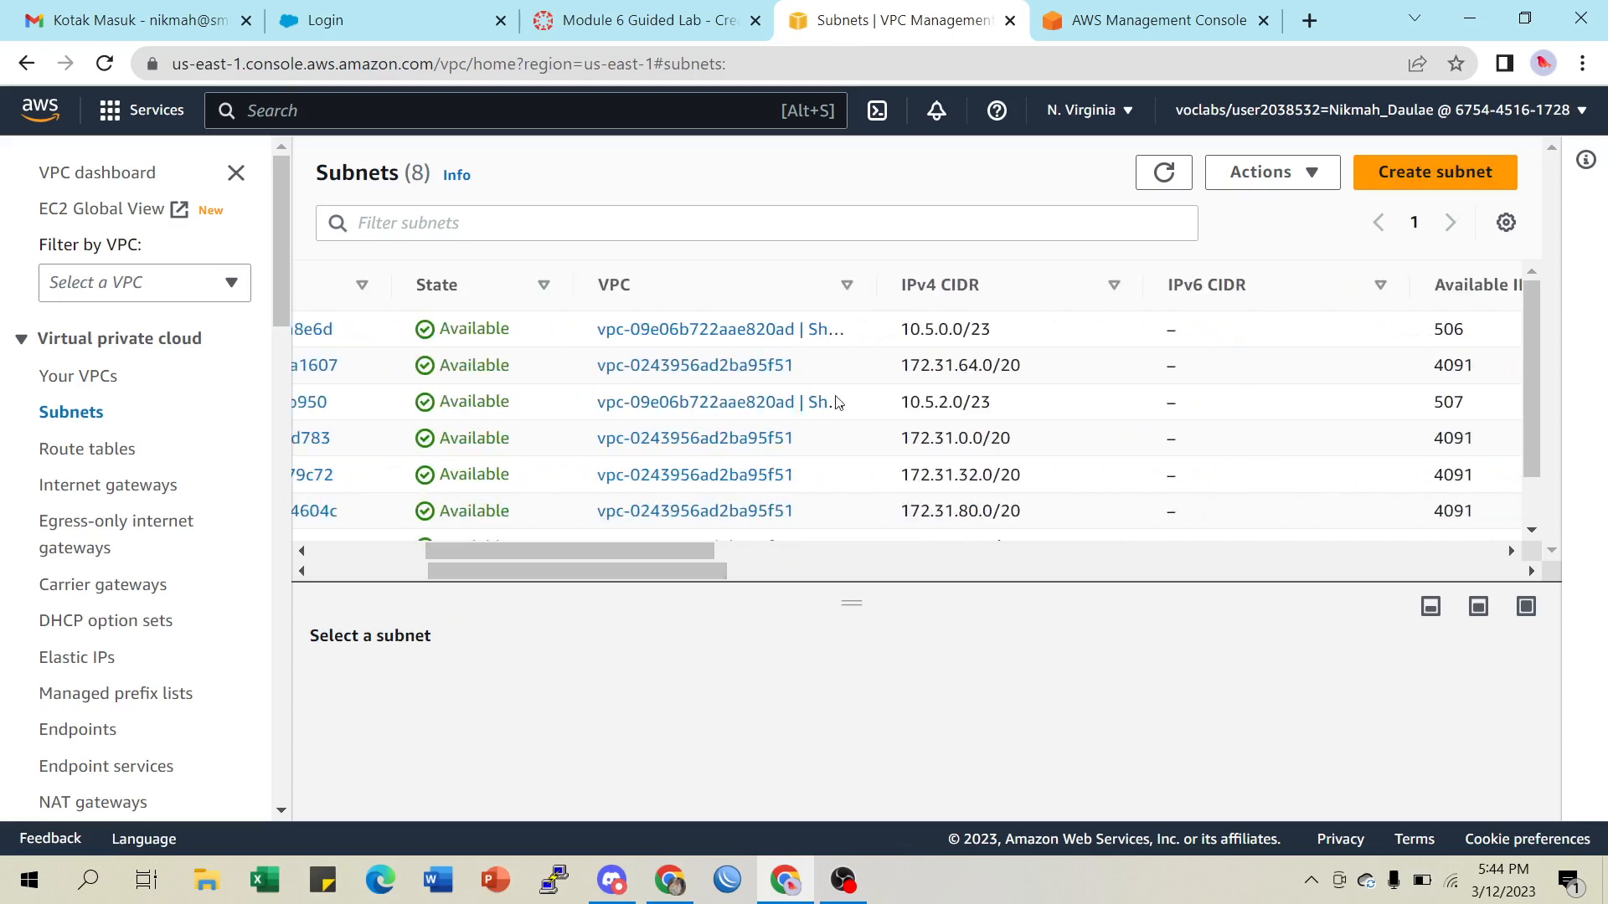
{"action": "left_click_drag", "start_coordinate": [883, 288], "coordinate": [1024, 309]}
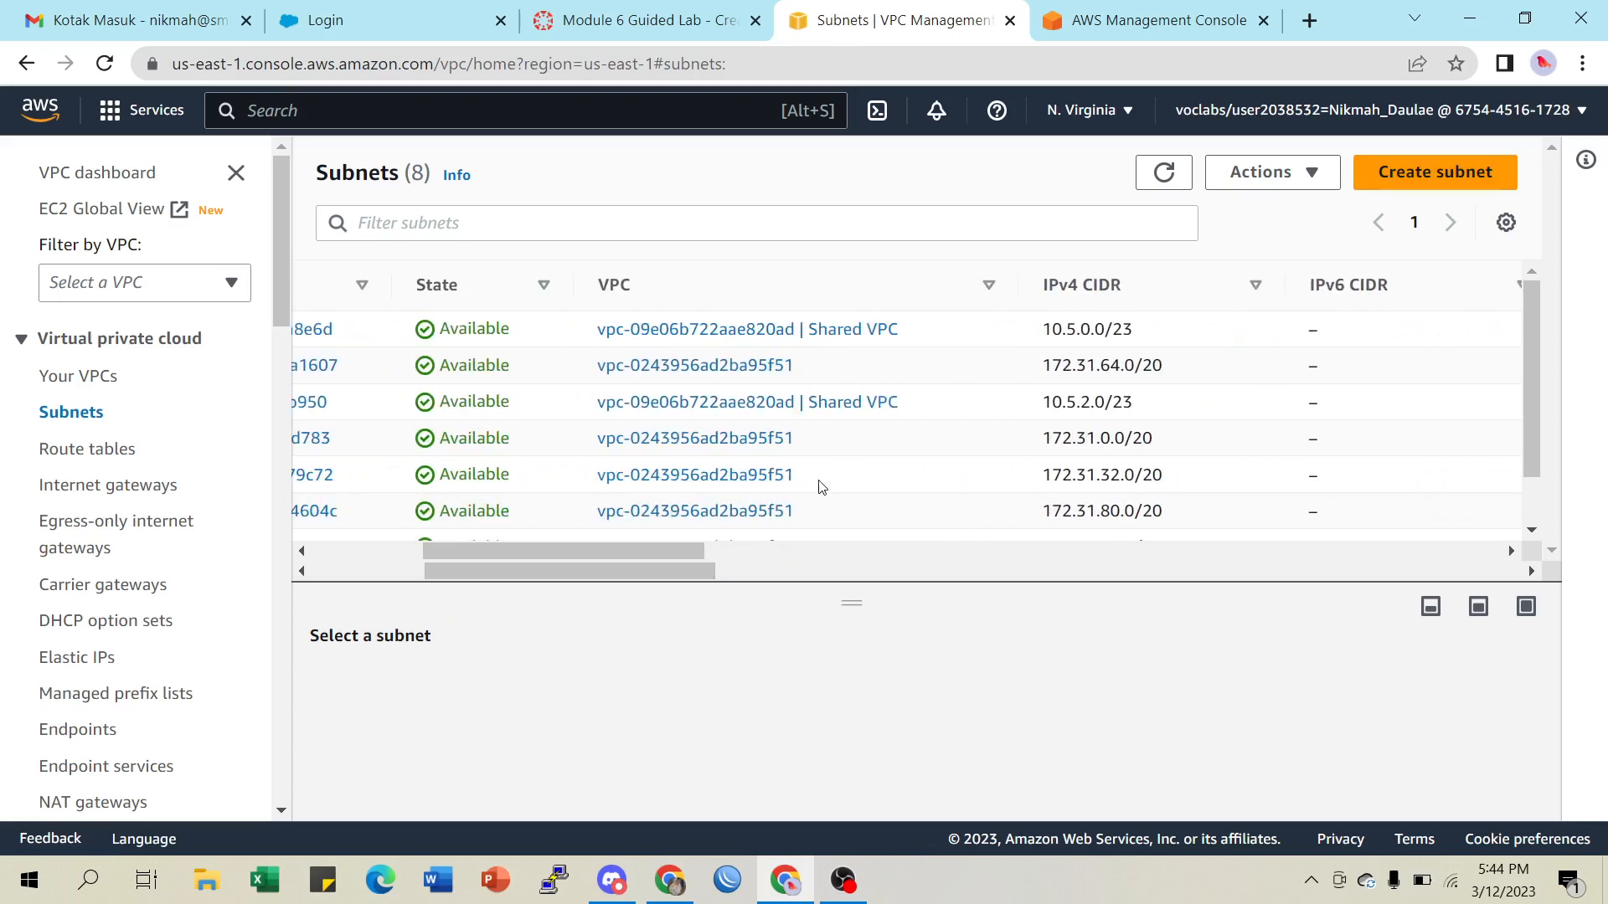
{"action": "scroll", "coordinate": [821, 487], "scroll_direction": "down", "scroll_amount": 2}
{"action": "scroll", "coordinate": [820, 482], "scroll_direction": "up", "scroll_amount": 1}
{"action": "scroll", "coordinate": [819, 482], "scroll_direction": "down", "scroll_amount": 1}
{"action": "scroll", "coordinate": [820, 482], "scroll_direction": "up", "scroll_amount": 1}
Start creating a new subnet and choose Lab VPC as the VPC it belongs to
{"action": "left_click", "coordinate": [1430, 177]}
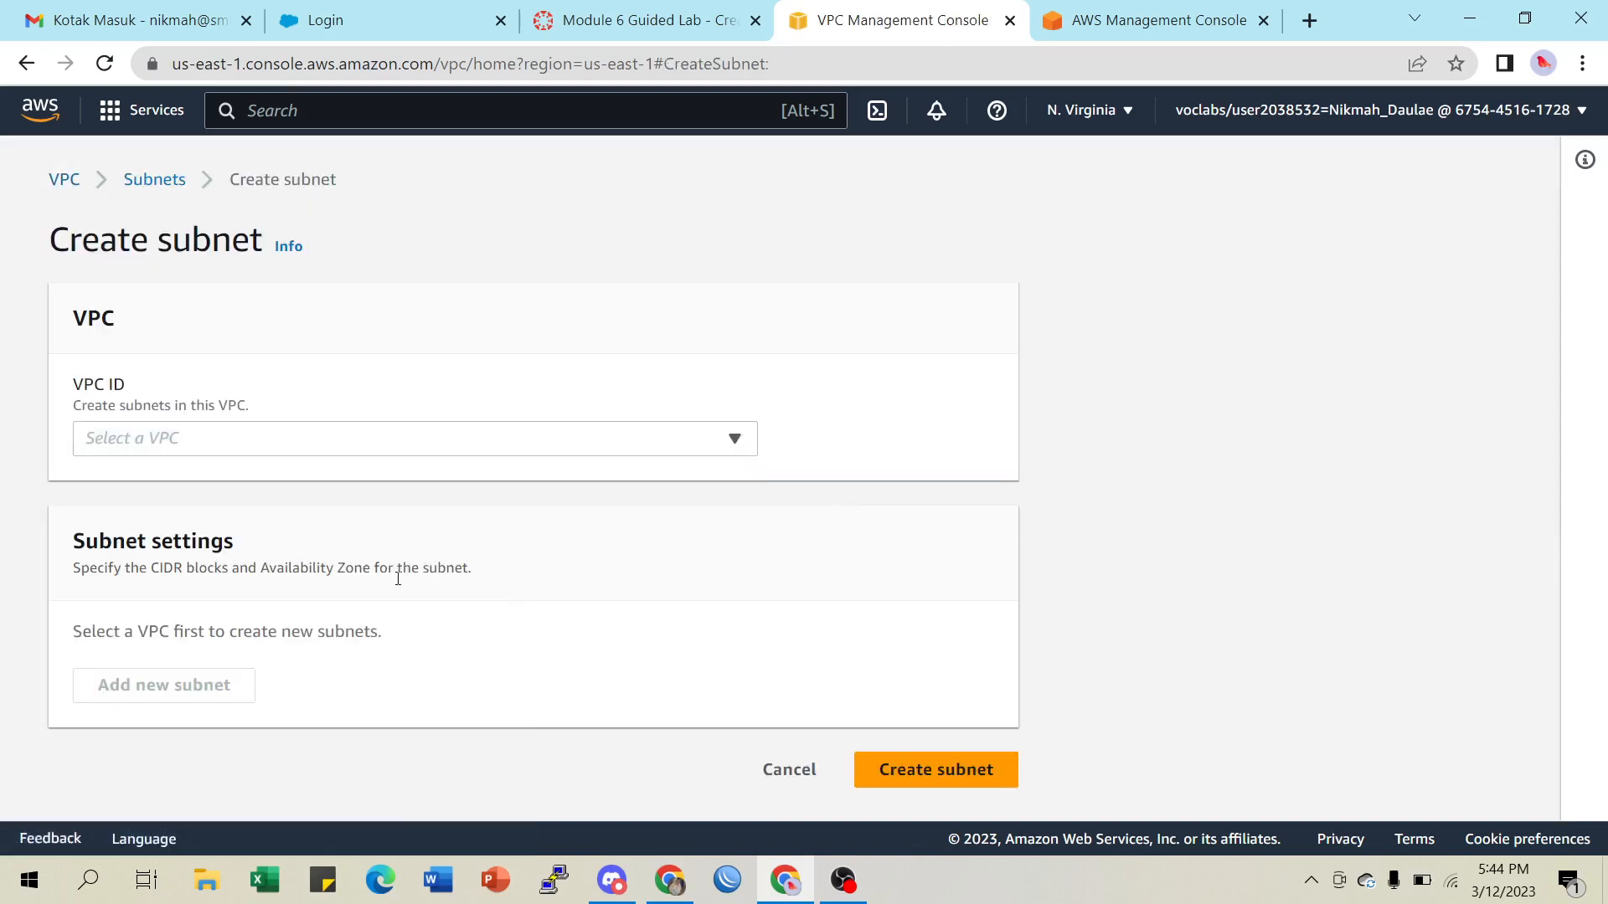
{"action": "left_click", "coordinate": [124, 445]}
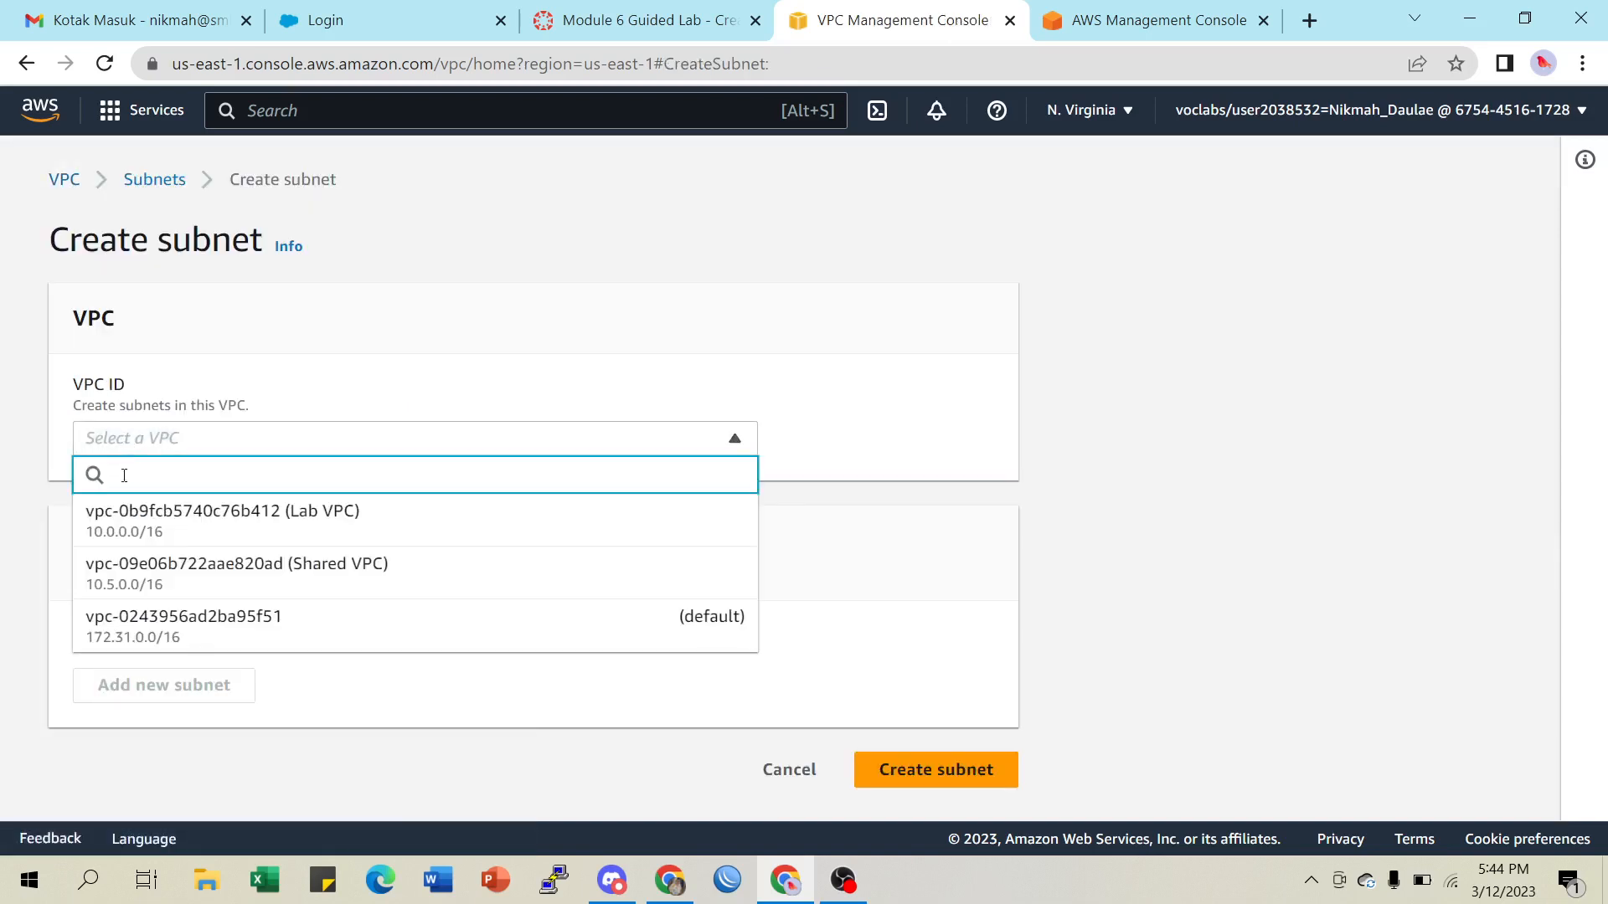
{"action": "left_click", "coordinate": [180, 523]}
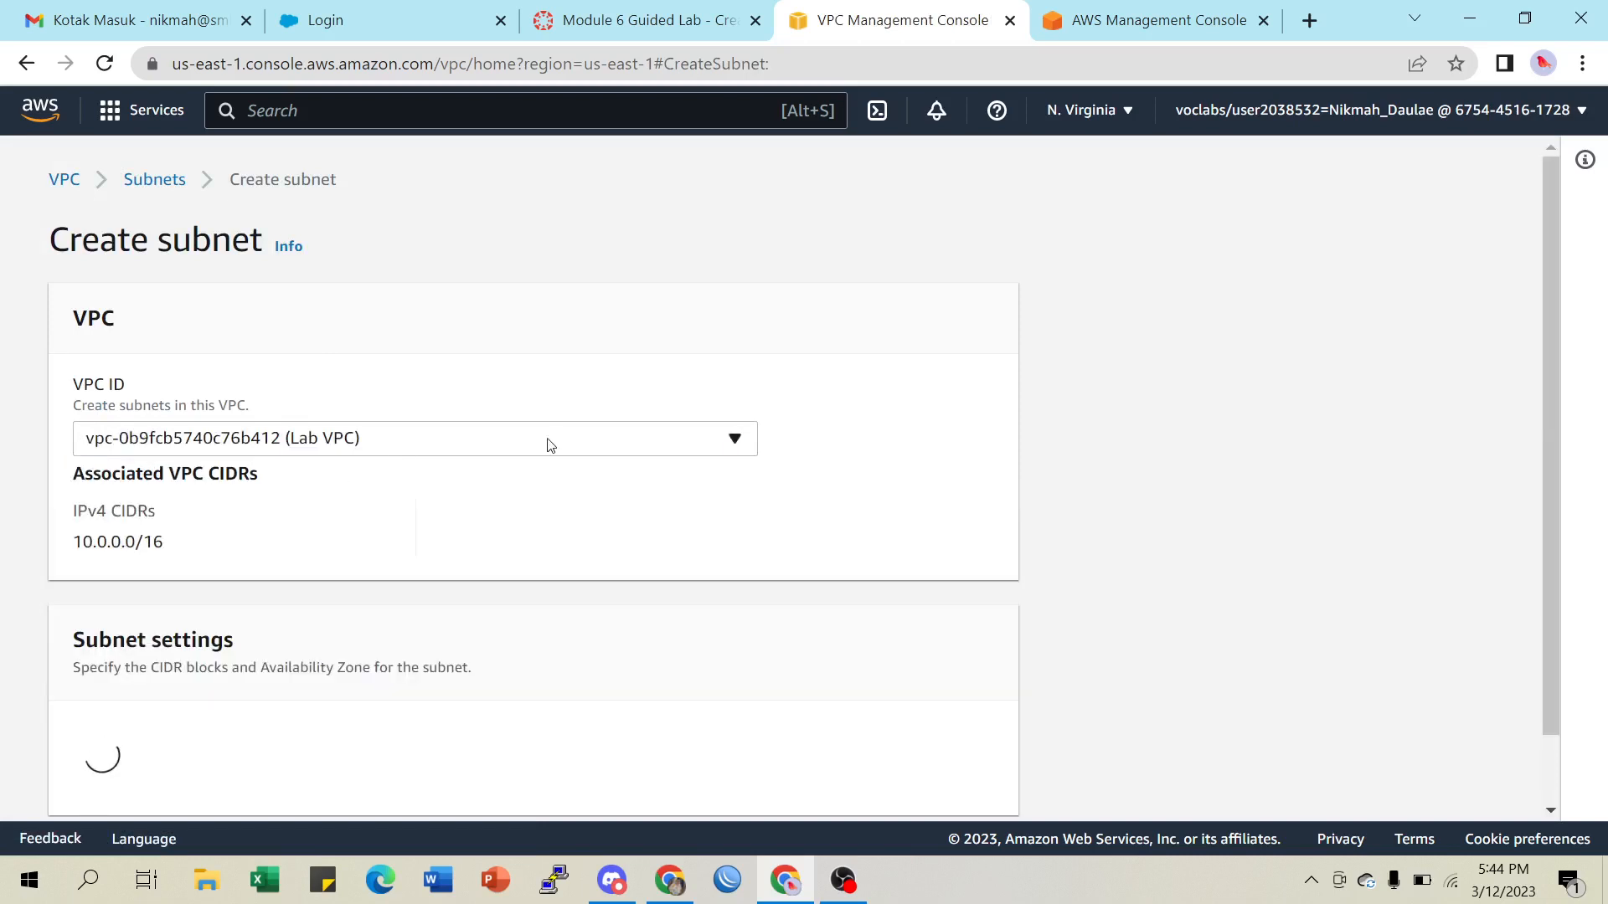
Copy the subnet name from the lab instructions and name the new subnet Public Subnet
{"action": "scroll", "coordinate": [590, 445], "scroll_direction": "down", "scroll_amount": 1}
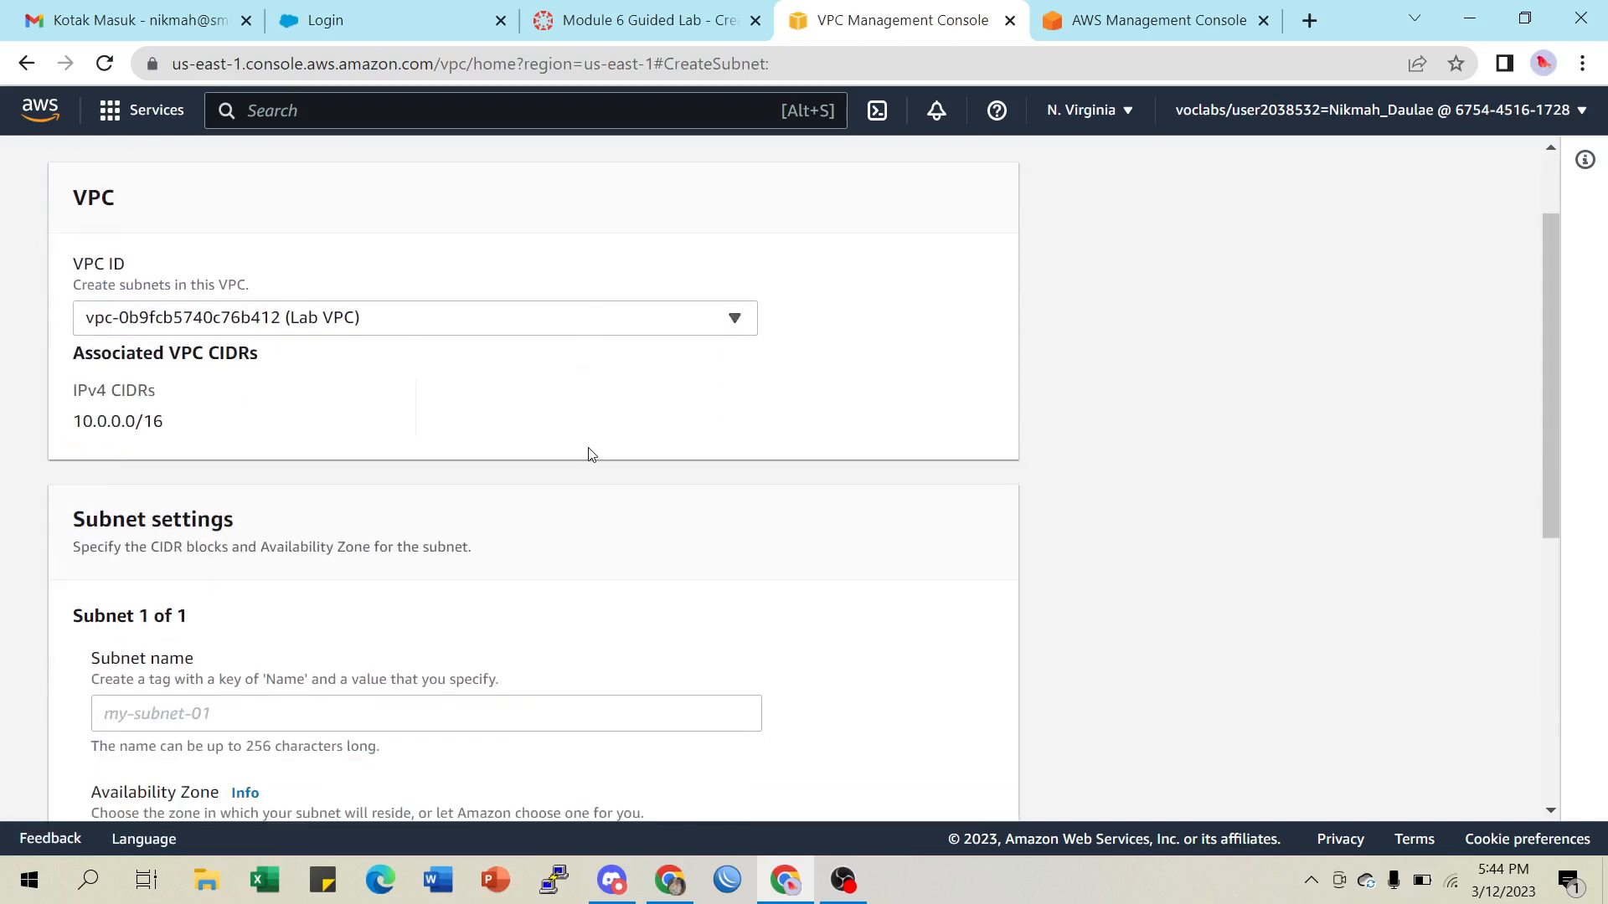
{"action": "scroll", "coordinate": [586, 459], "scroll_direction": "down", "scroll_amount": 1}
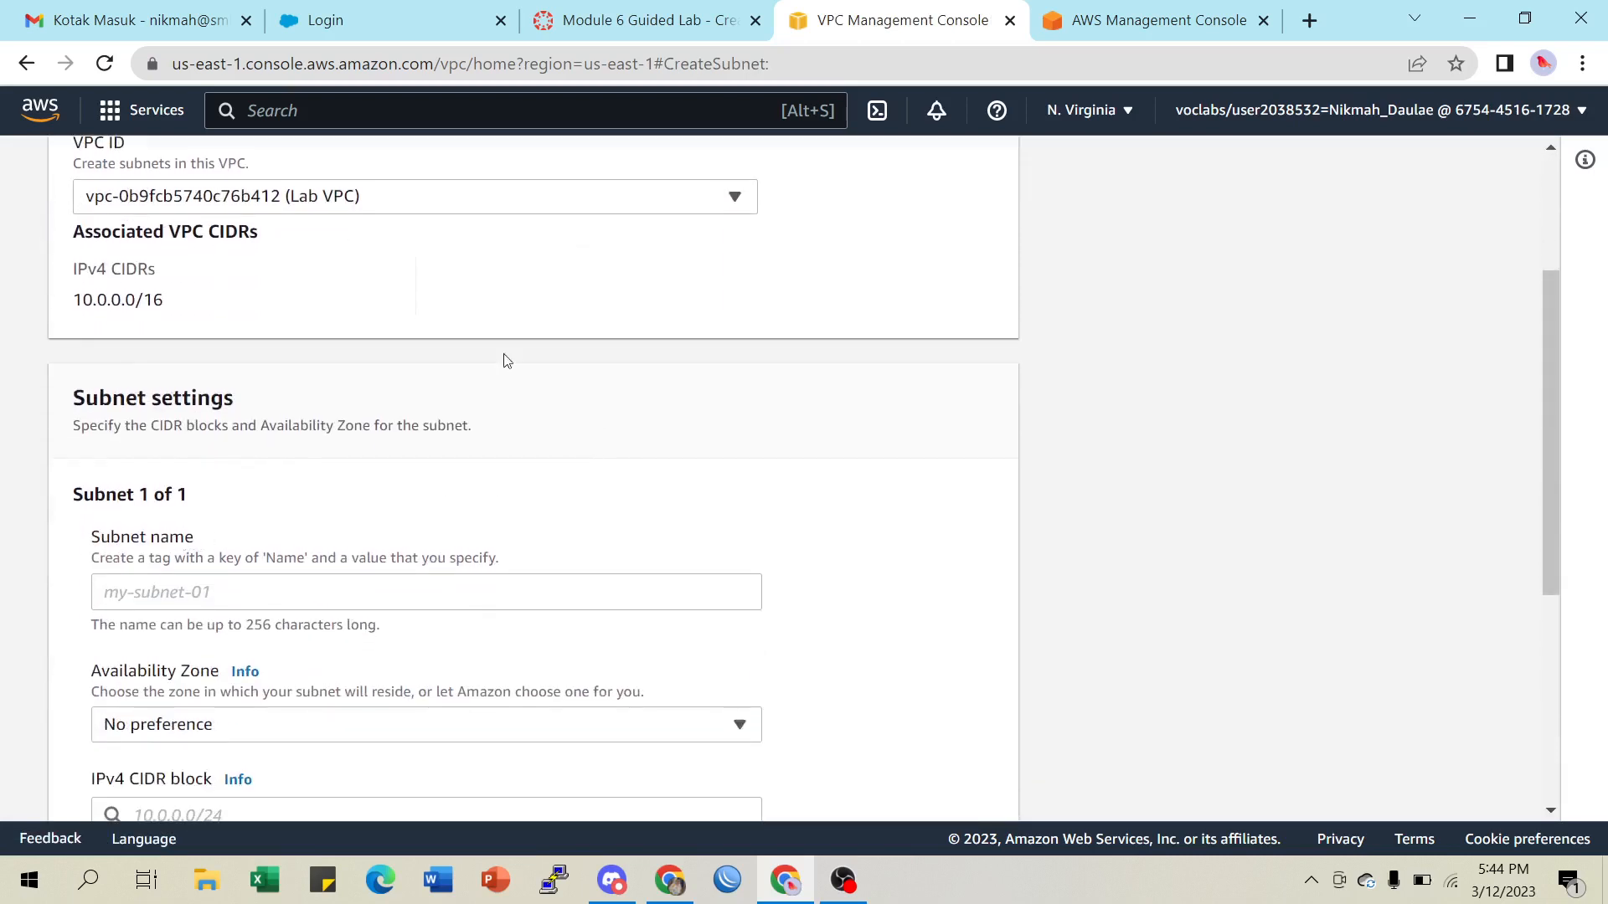
{"action": "left_click", "coordinate": [651, 21]}
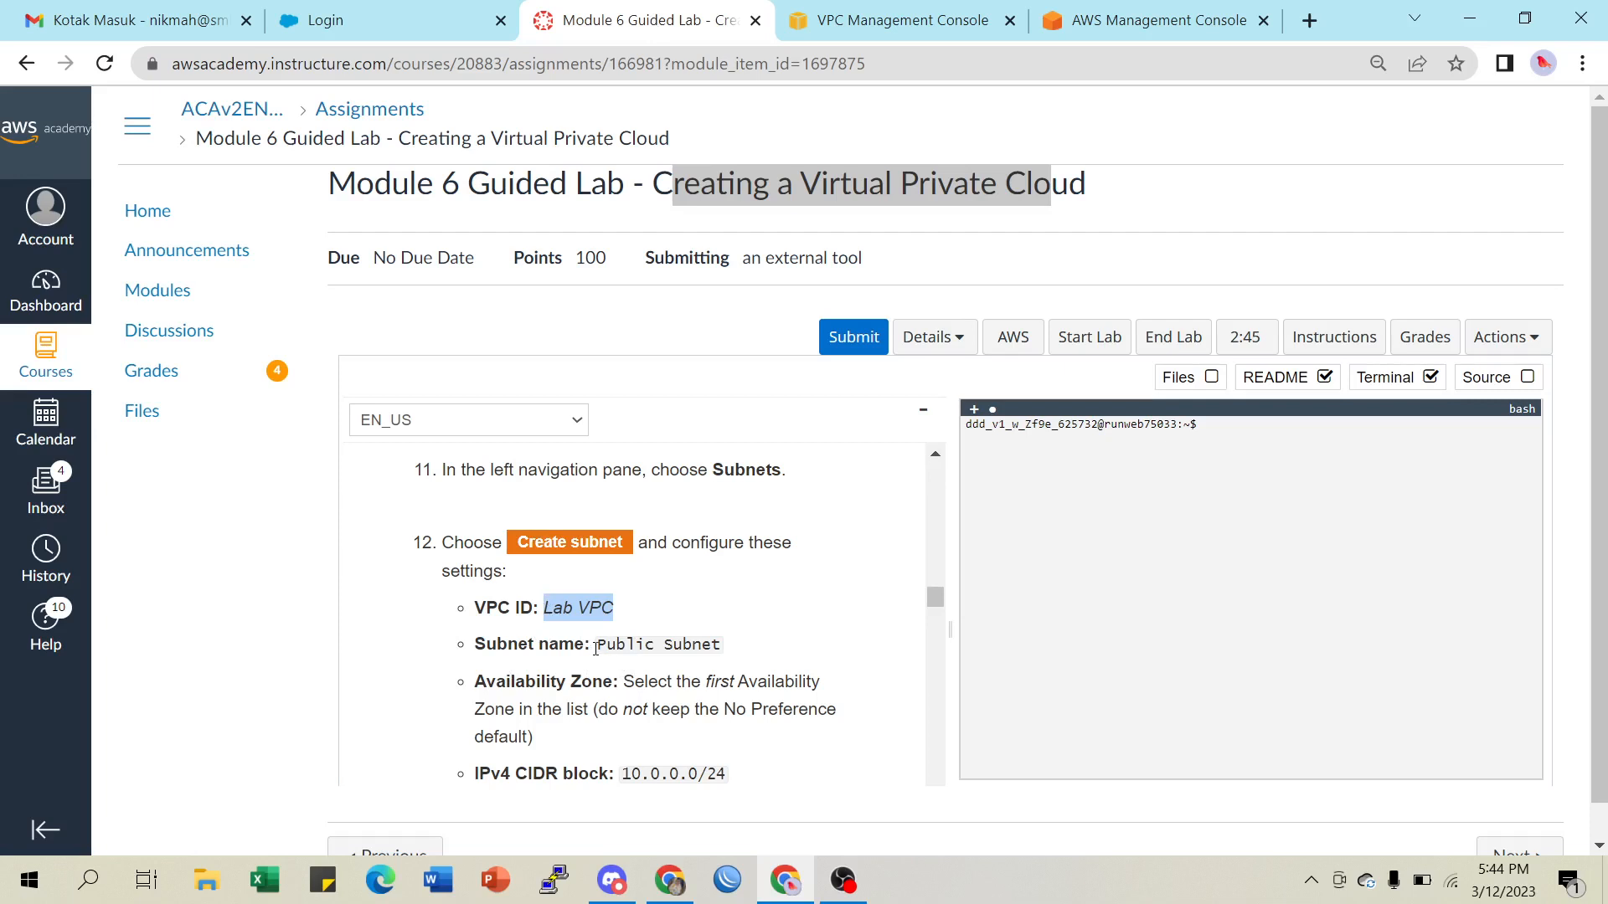
{"action": "left_click_drag", "start_coordinate": [596, 649], "coordinate": [728, 646]}
{"action": "key", "text": "ctrl+c"}
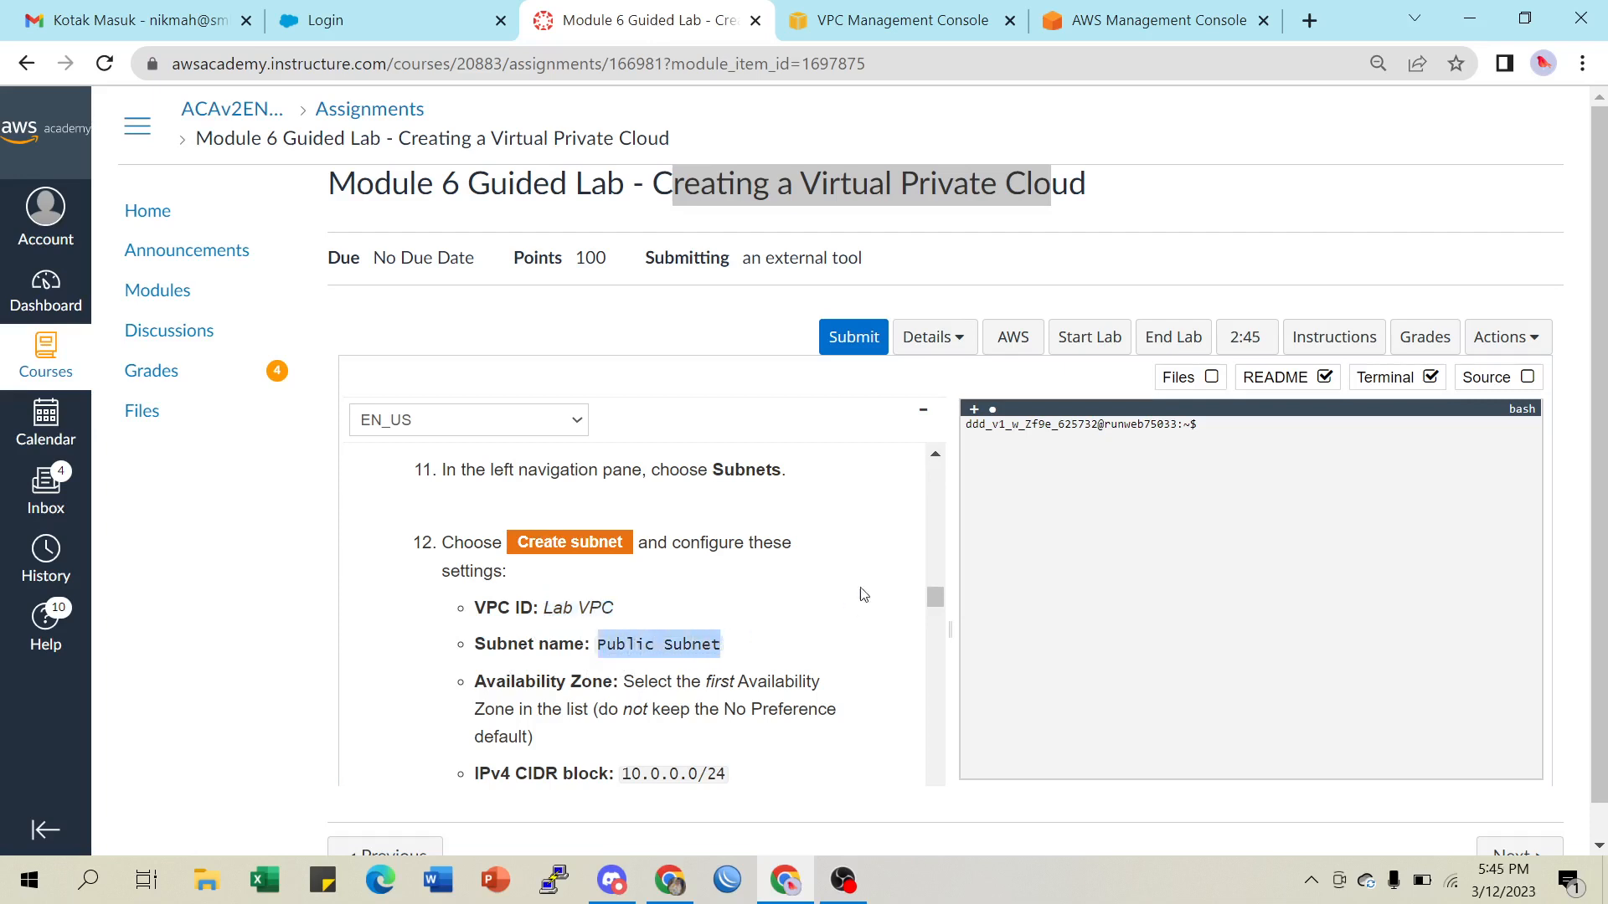
{"action": "left_click", "coordinate": [904, 33]}
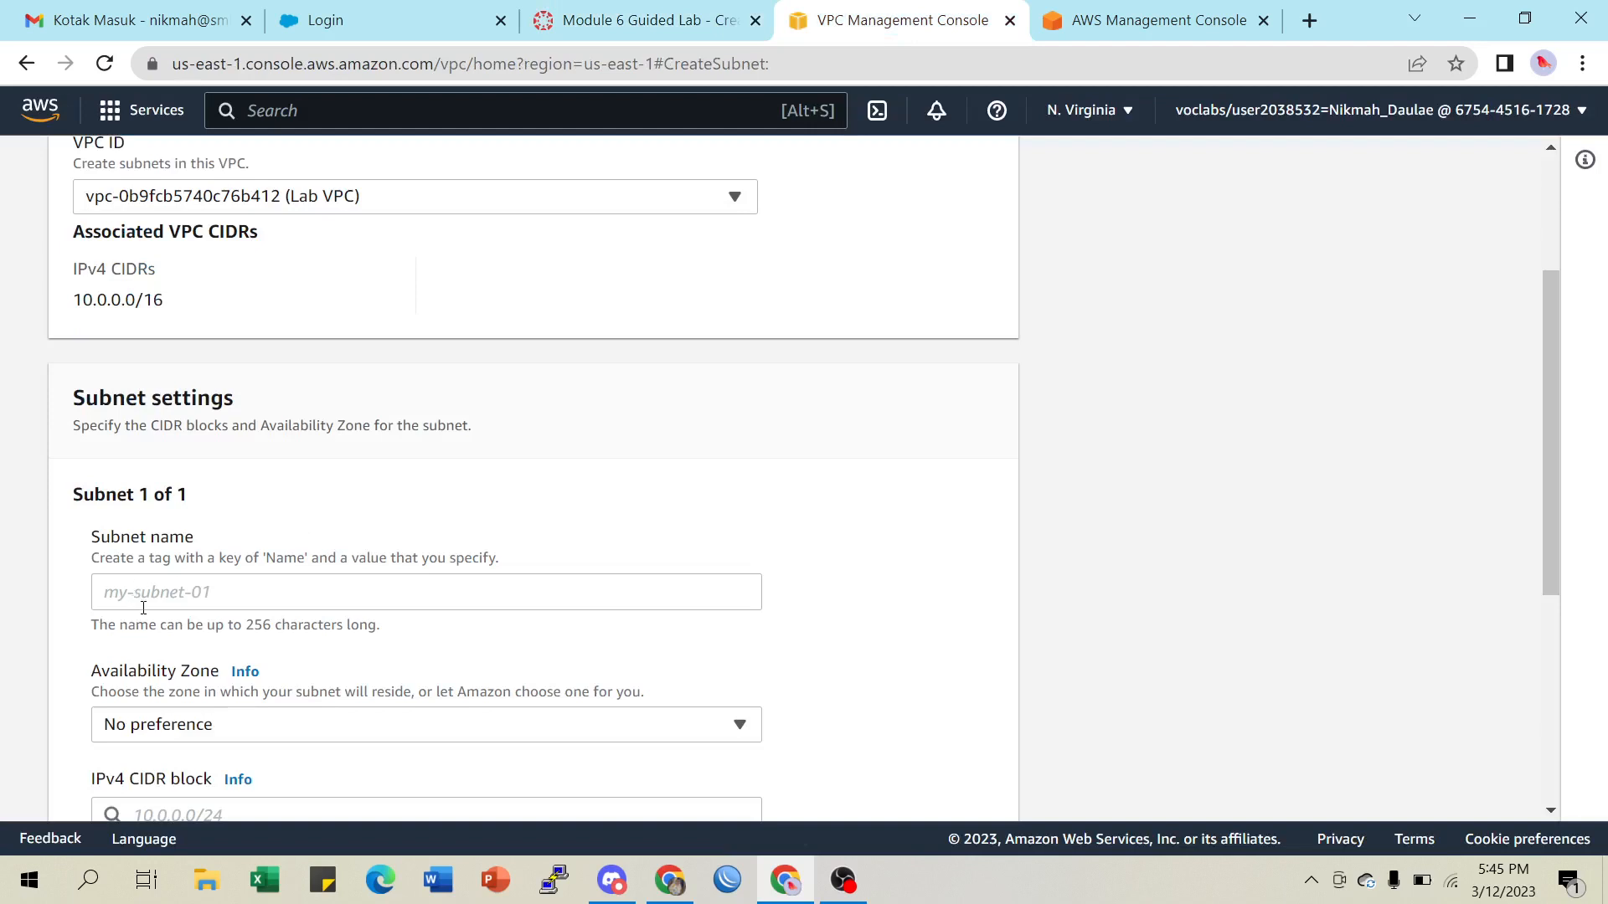
{"action": "left_click_drag", "start_coordinate": [94, 545], "coordinate": [212, 546]}
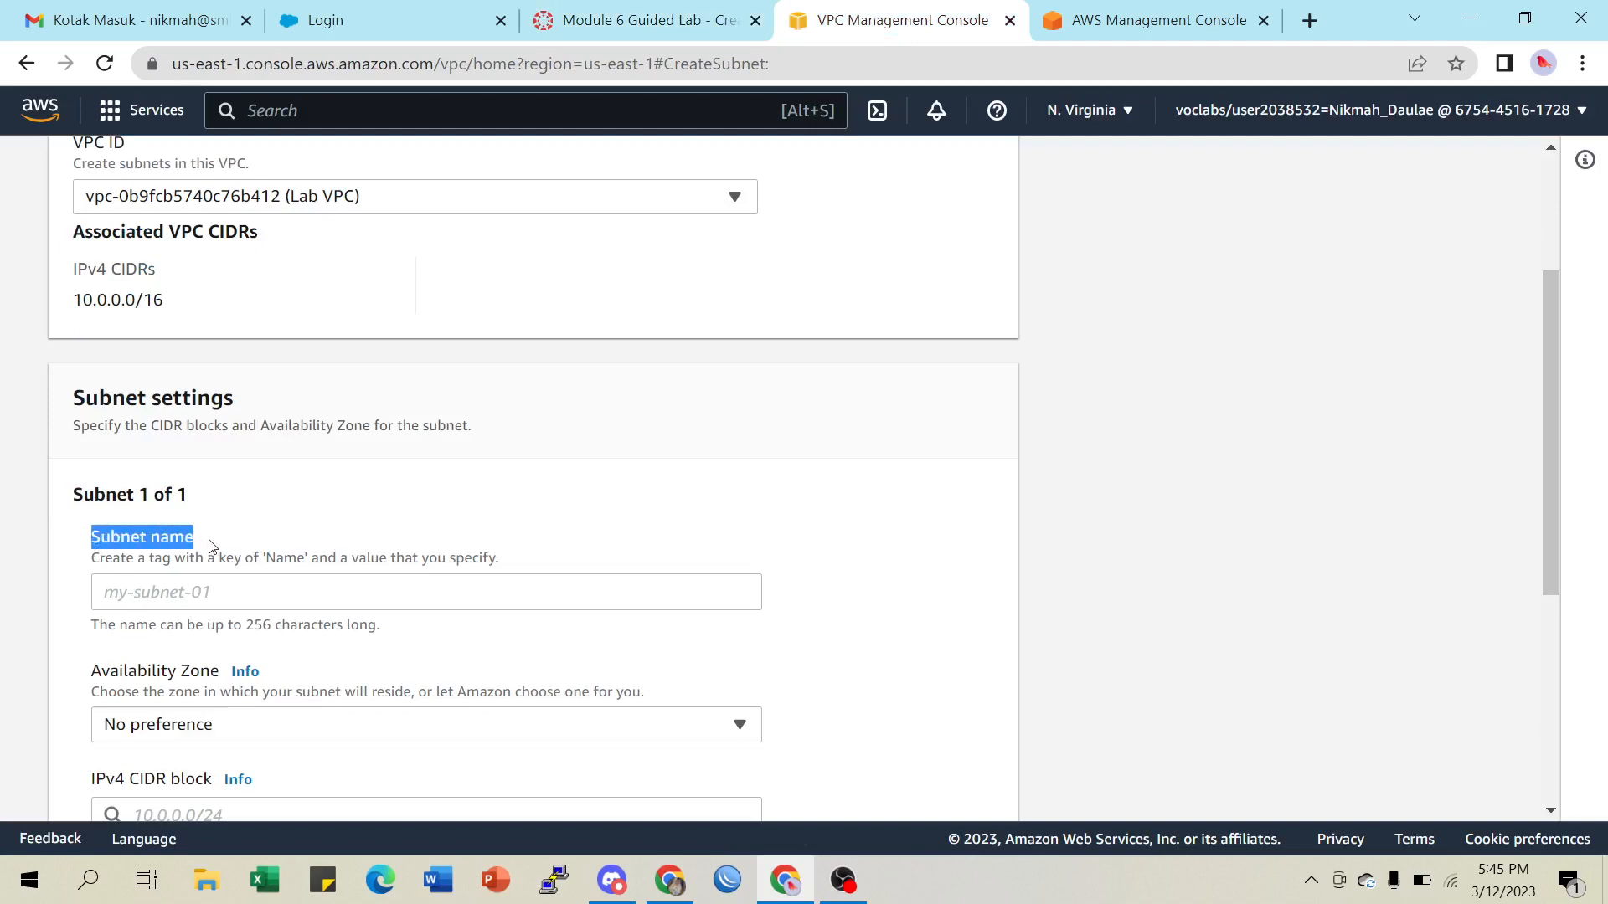
{"action": "left_click", "coordinate": [160, 600]}
{"action": "key", "text": "ctrl+v"}
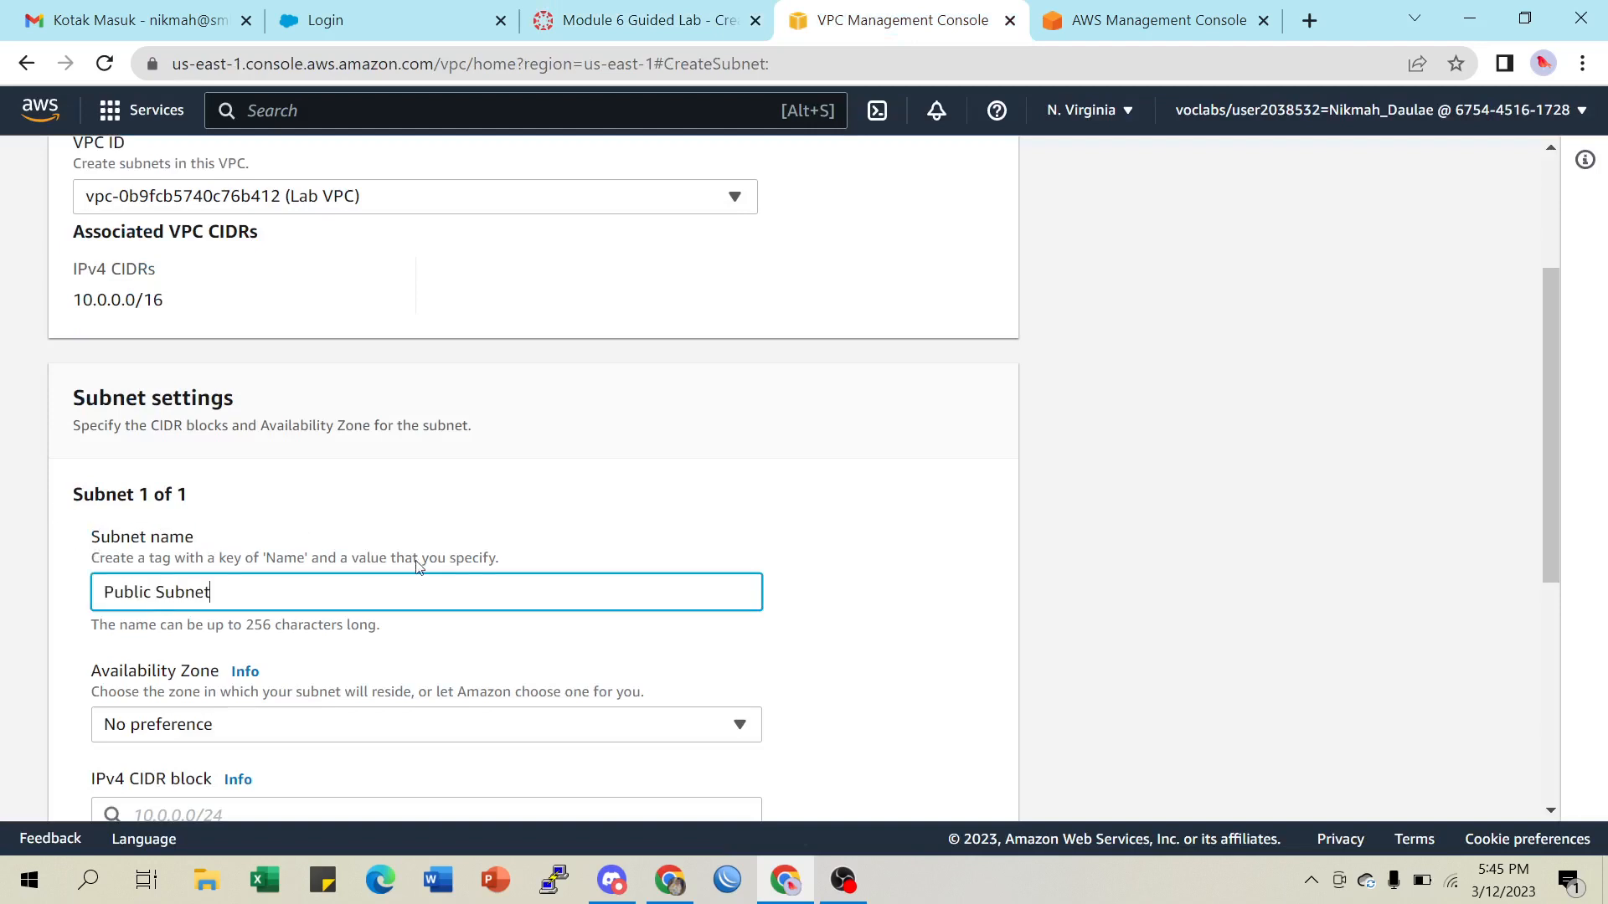
{"action": "scroll", "coordinate": [196, 301], "scroll_direction": "up", "scroll_amount": 3}
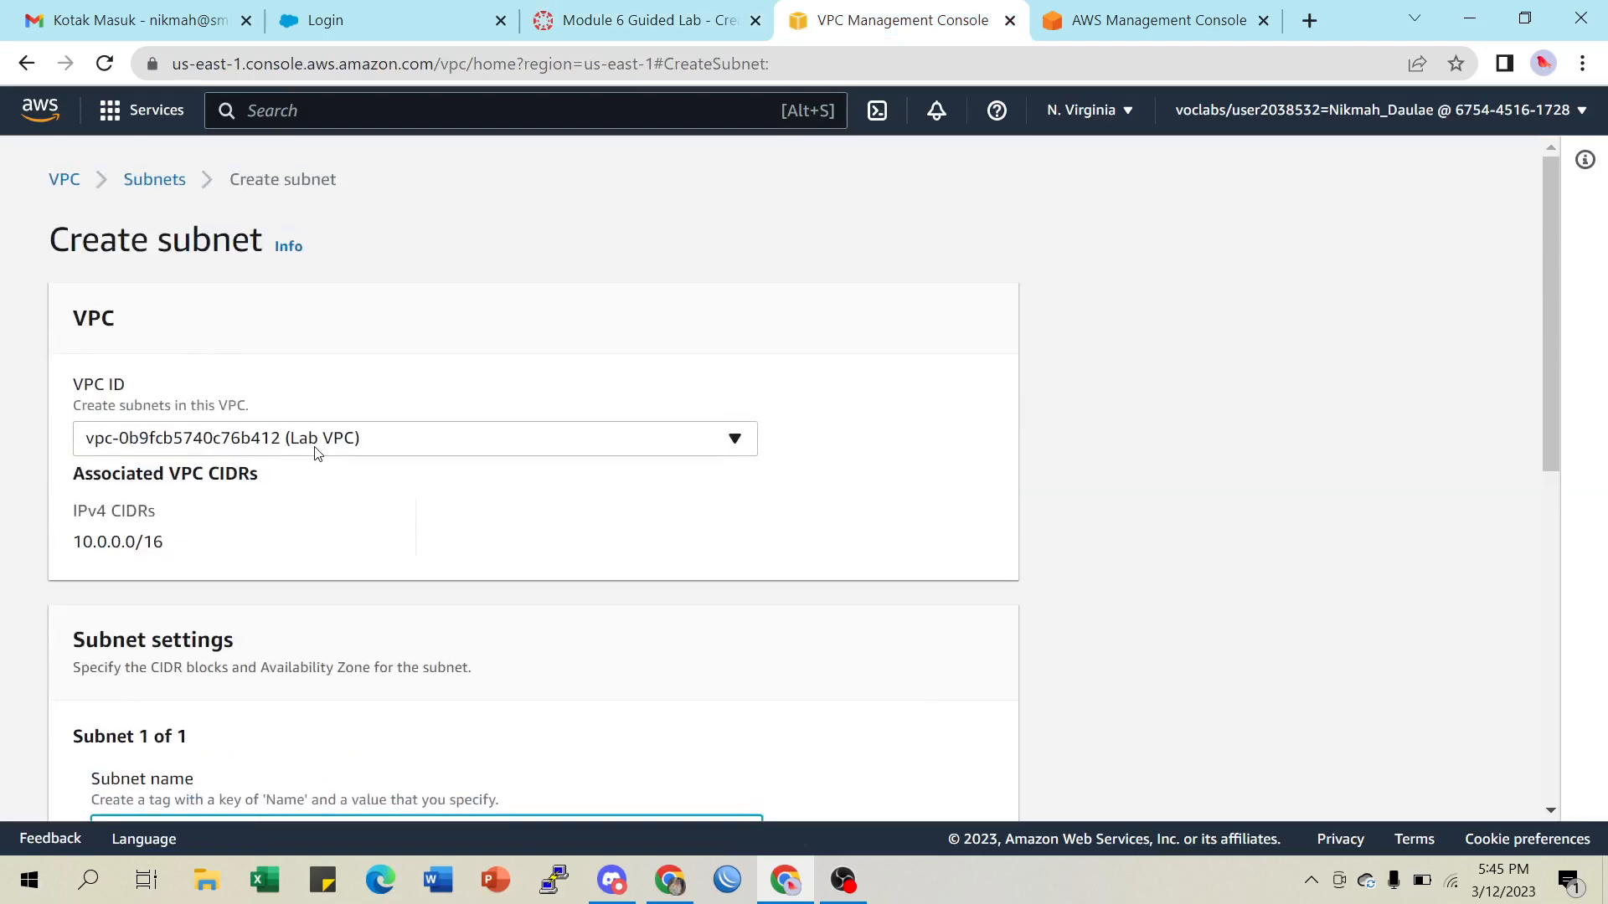
Copy the IPv4 CIDR block 10.0.0.0/24 from the lab instructions and return to the subnet creation form
{"action": "left_click", "coordinate": [622, 22]}
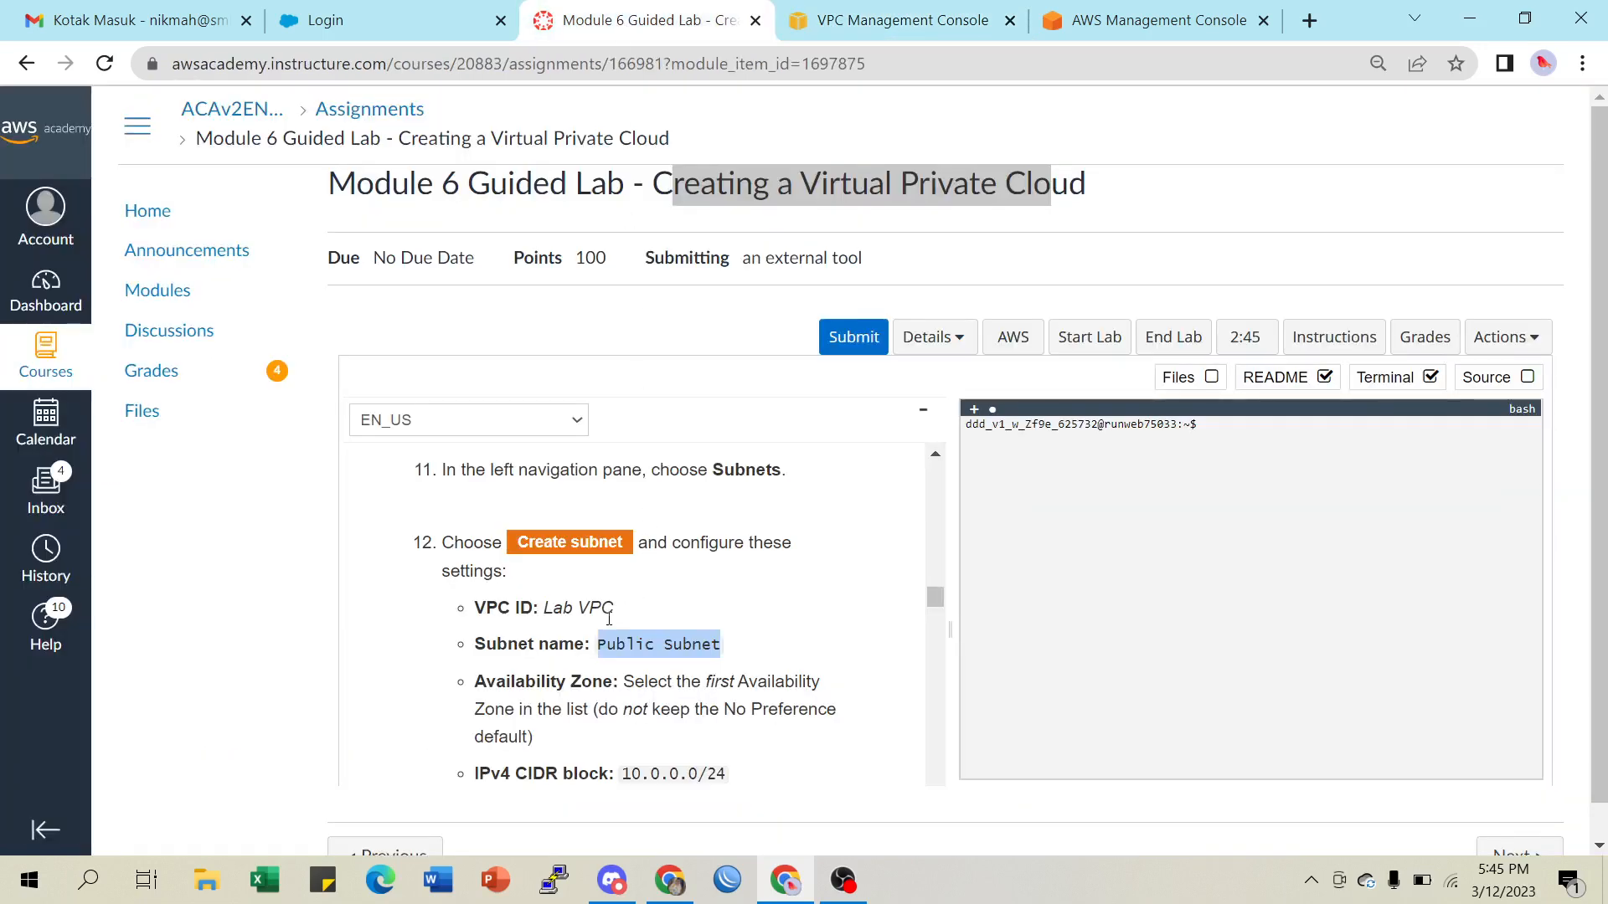
{"action": "scroll", "coordinate": [701, 675], "scroll_direction": "down", "scroll_amount": 1}
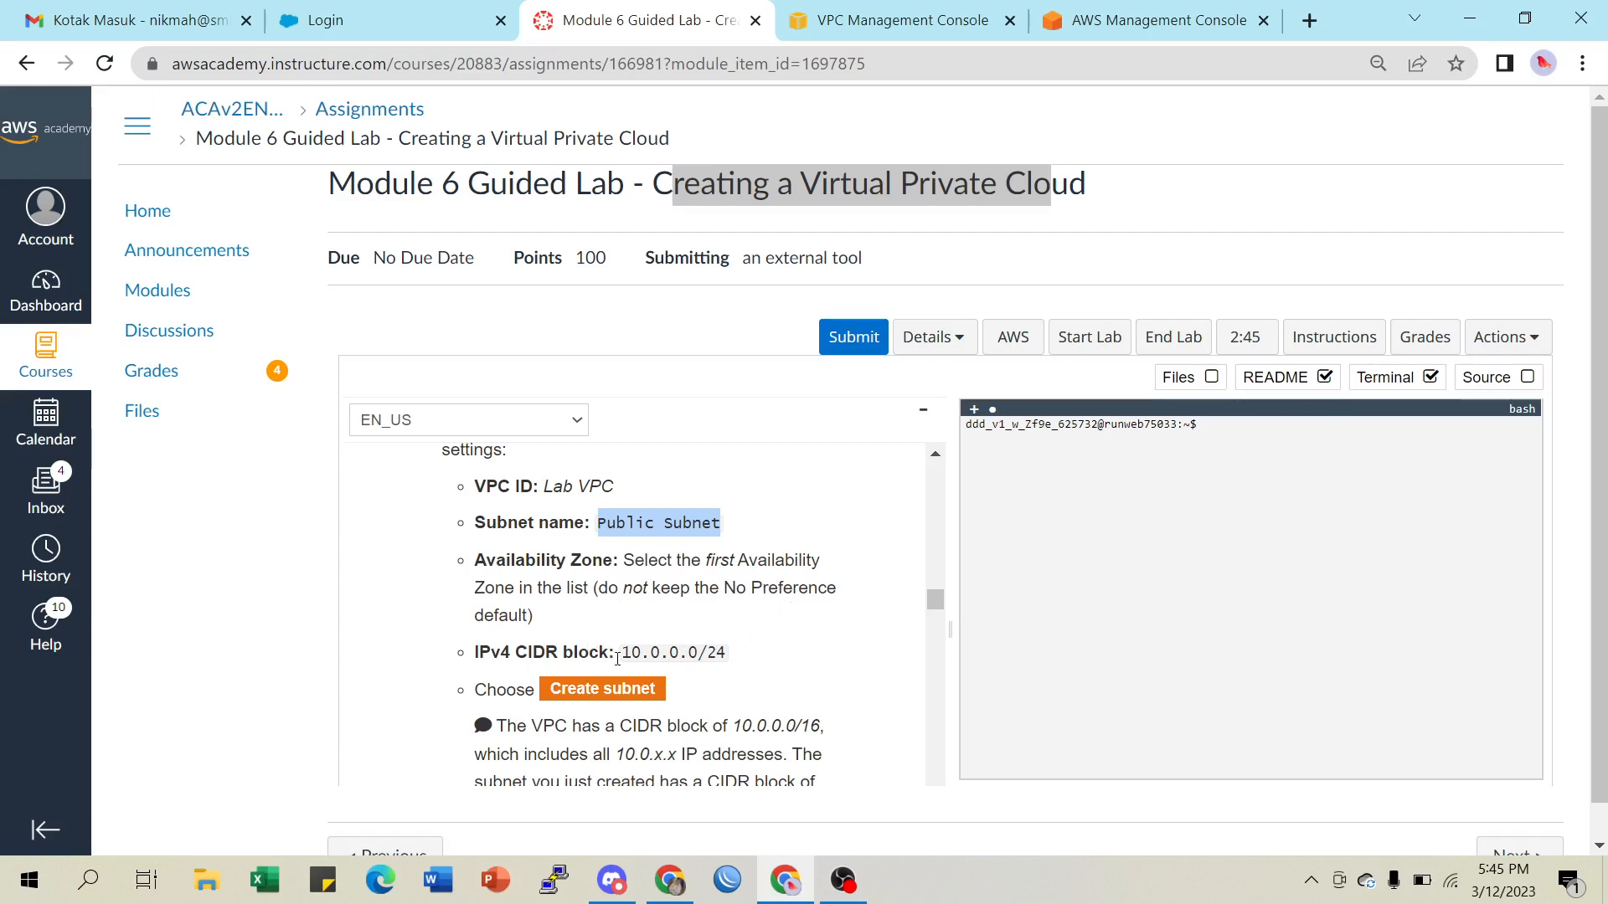
{"action": "left_click_drag", "start_coordinate": [622, 655], "coordinate": [726, 658]}
{"action": "key", "text": "ctrl+c"}
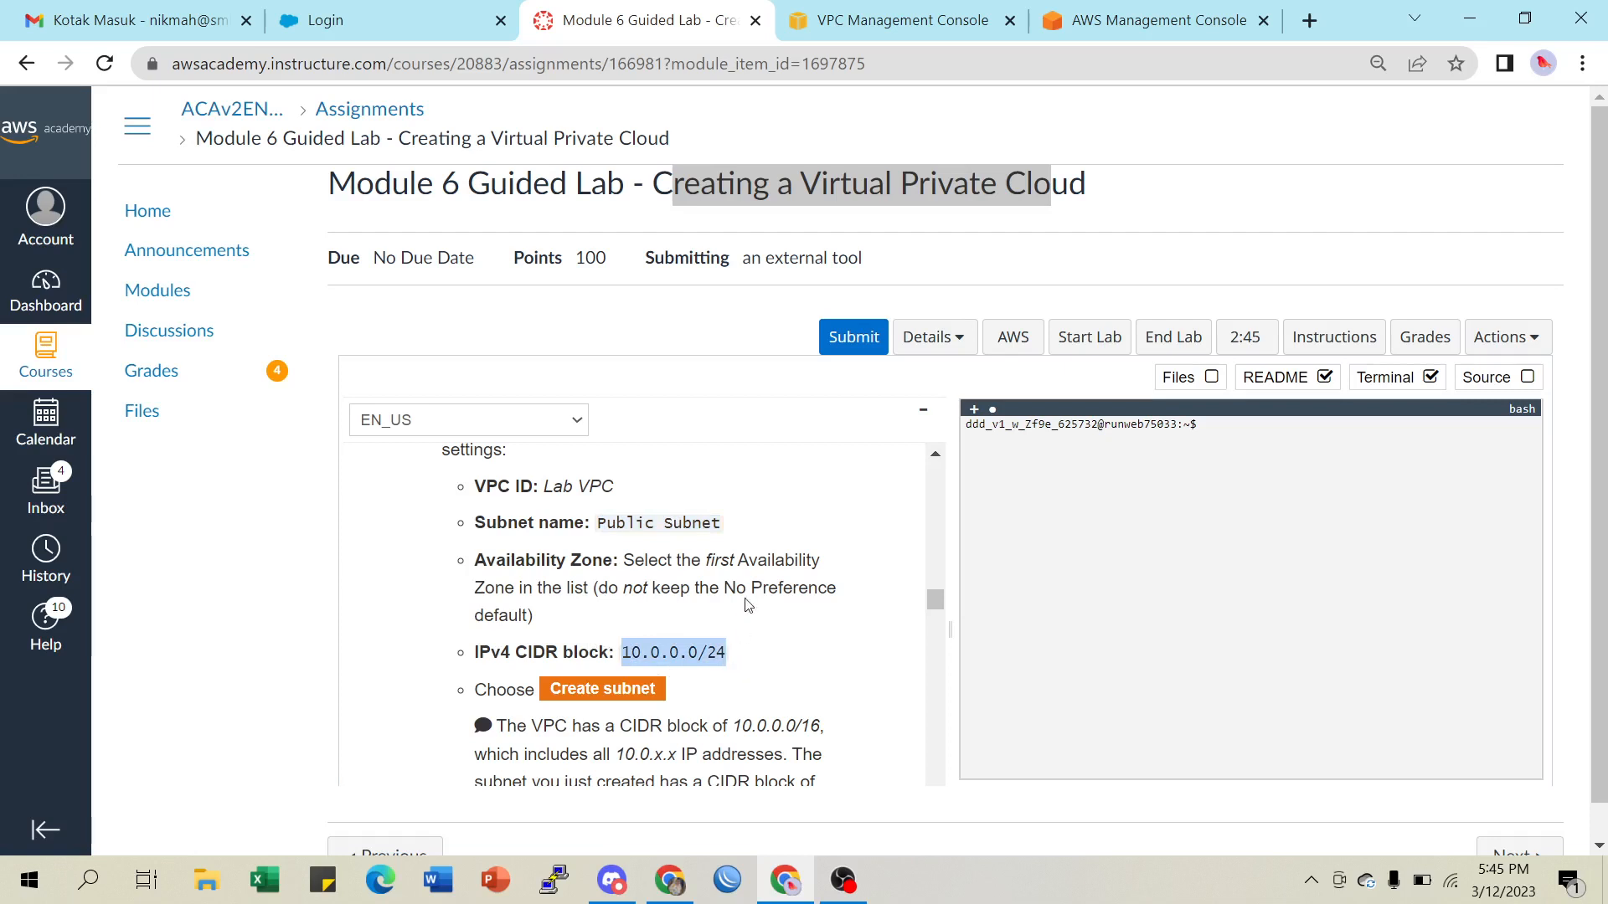
{"action": "left_click", "coordinate": [911, 22]}
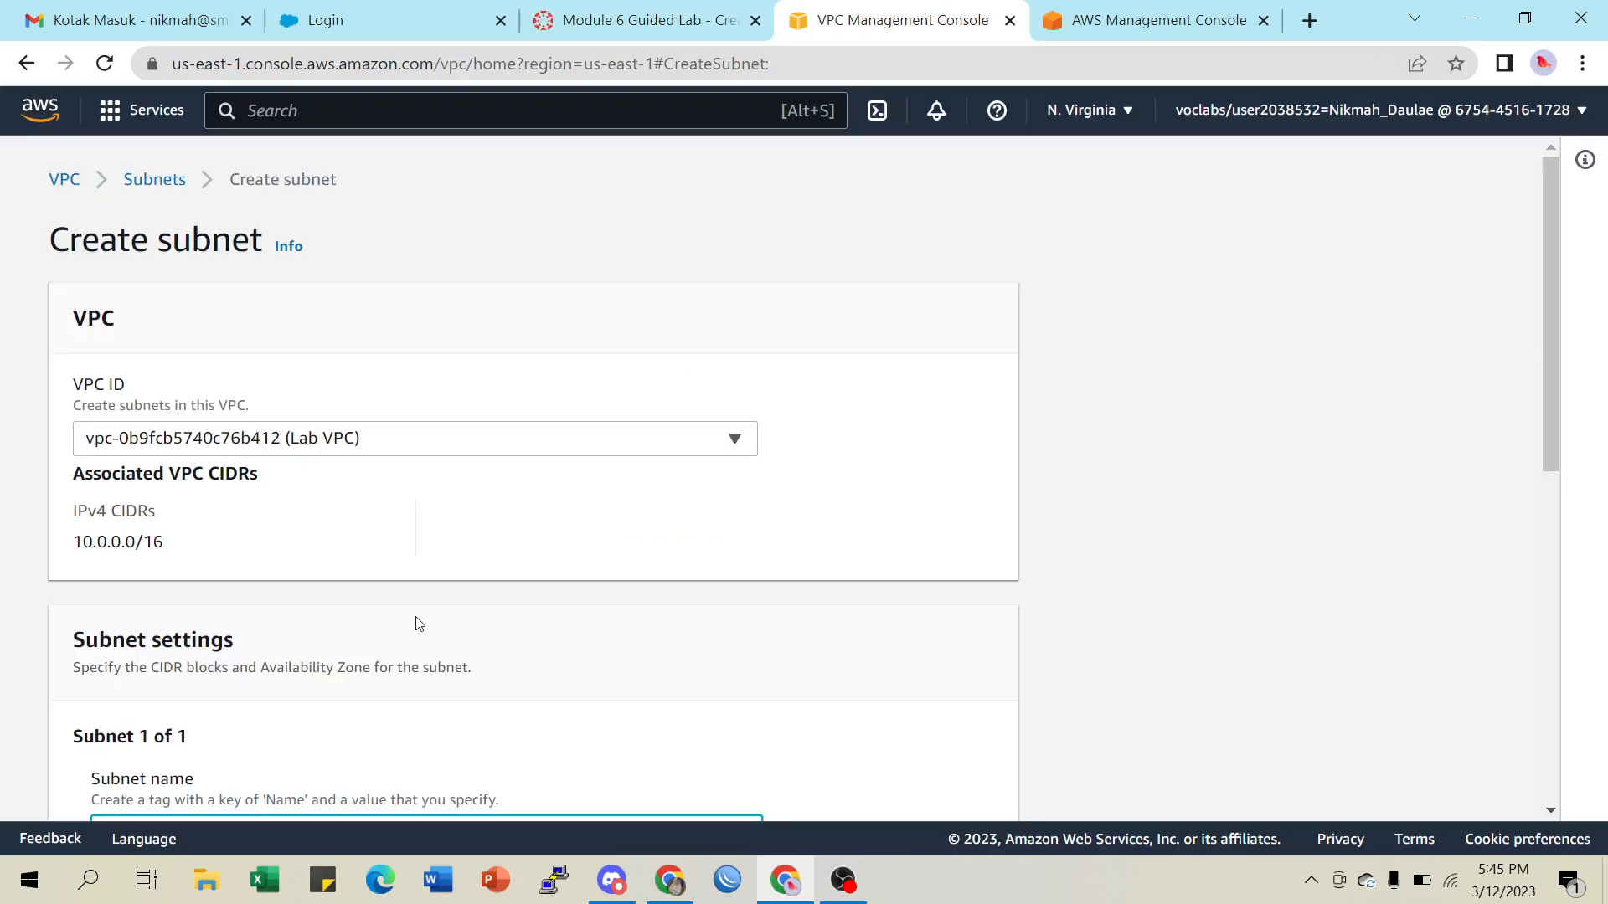
Set the public subnet's Availability Zone to US East (N. Virginia) / us-east-1a
{"action": "scroll", "coordinate": [393, 599], "scroll_direction": "down", "scroll_amount": 1}
{"action": "scroll", "coordinate": [251, 527], "scroll_direction": "down", "scroll_amount": 1}
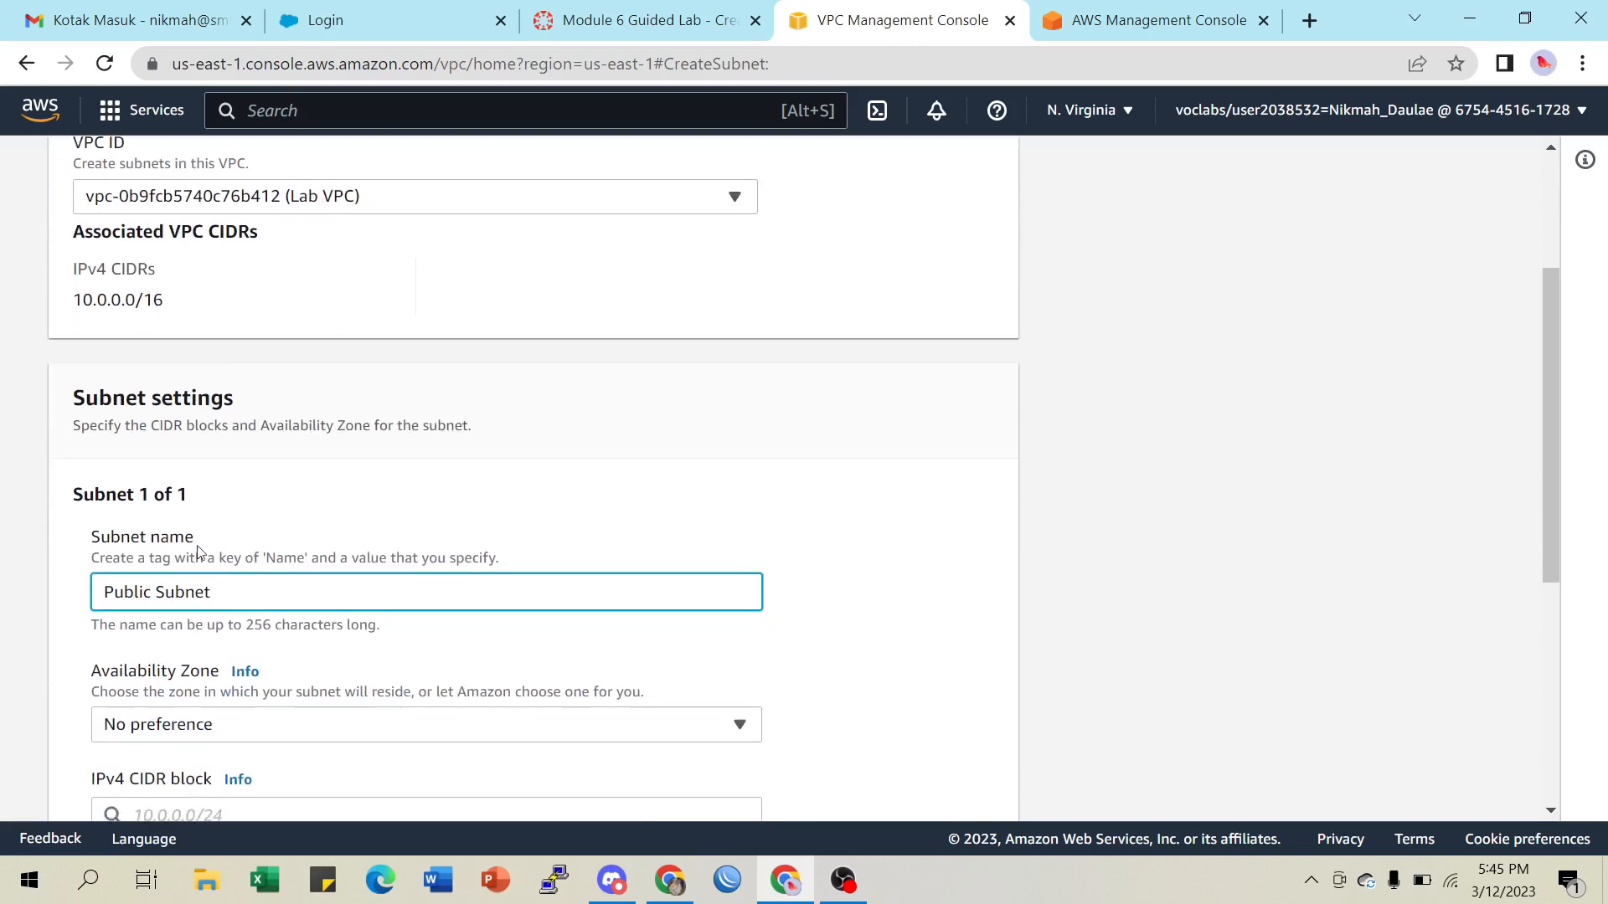
{"action": "scroll", "coordinate": [226, 630], "scroll_direction": "down", "scroll_amount": 3}
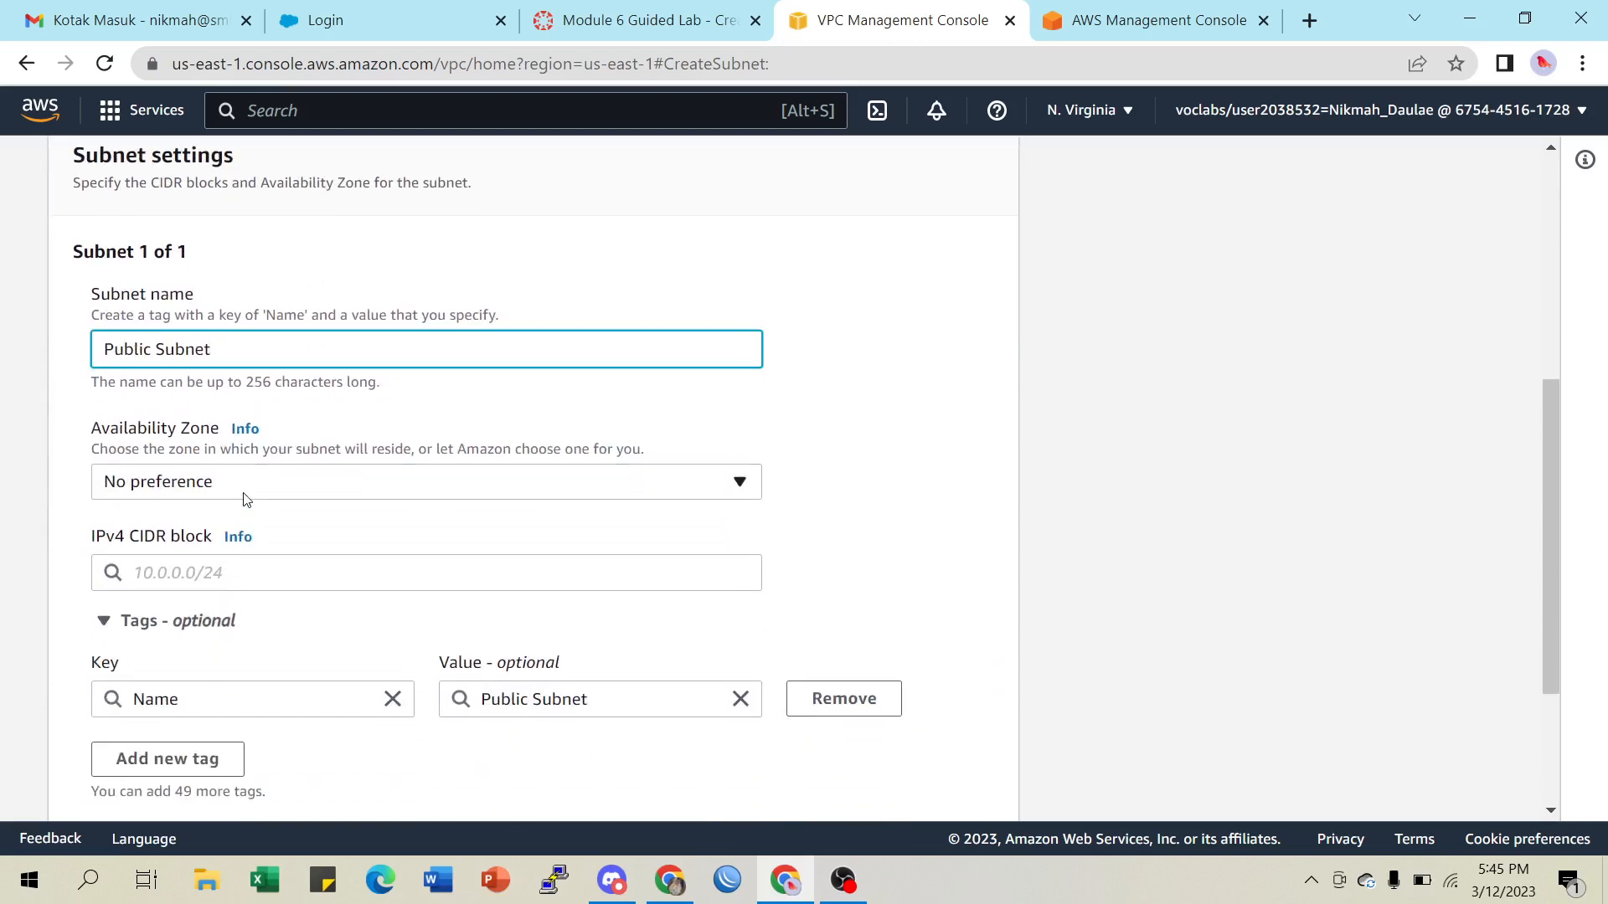
{"action": "left_click", "coordinate": [248, 493]}
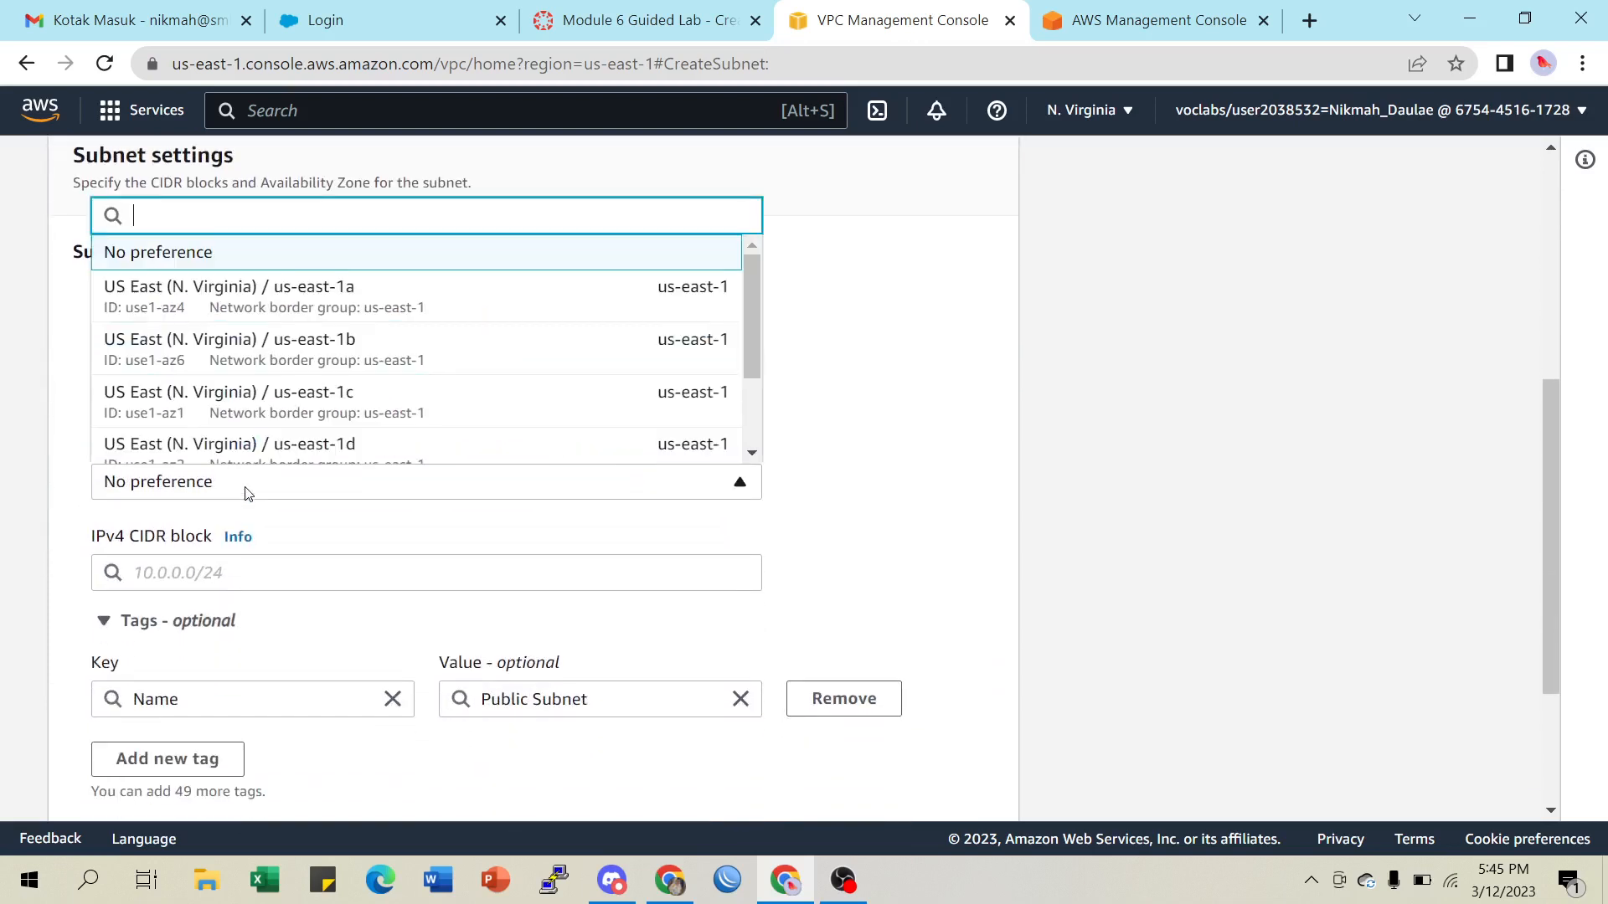
{"action": "left_click", "coordinate": [229, 298]}
Set the public subnet's IPv4 CIDR block to the copied value 10.0.0.0/24
{"action": "scroll", "coordinate": [406, 589], "scroll_direction": "down", "scroll_amount": 2}
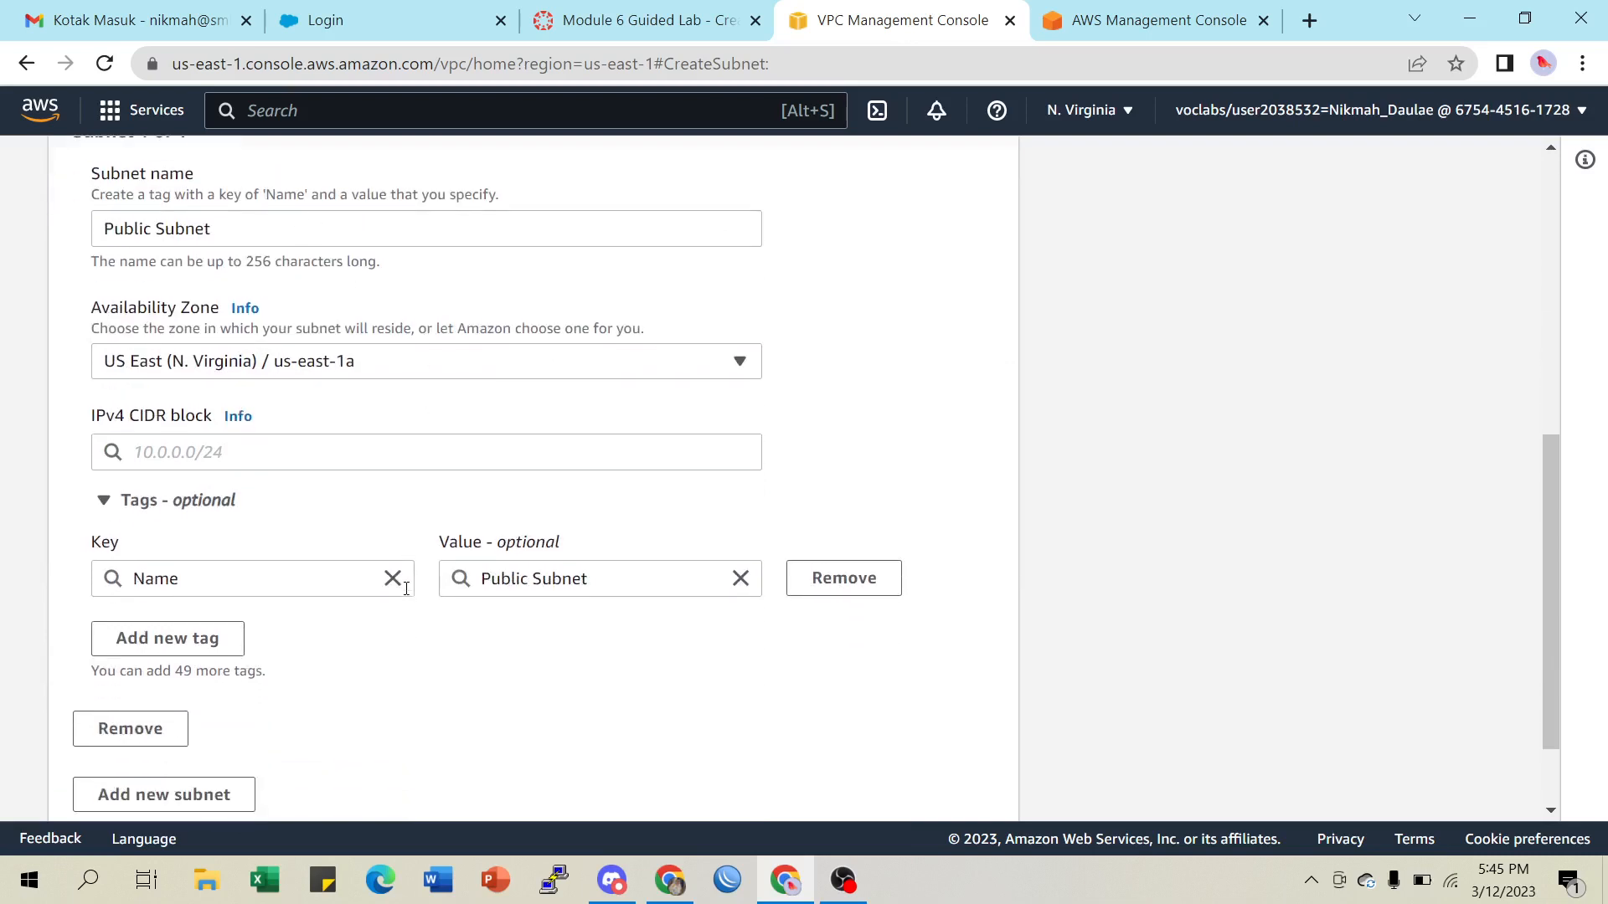
{"action": "left_click", "coordinate": [180, 453]}
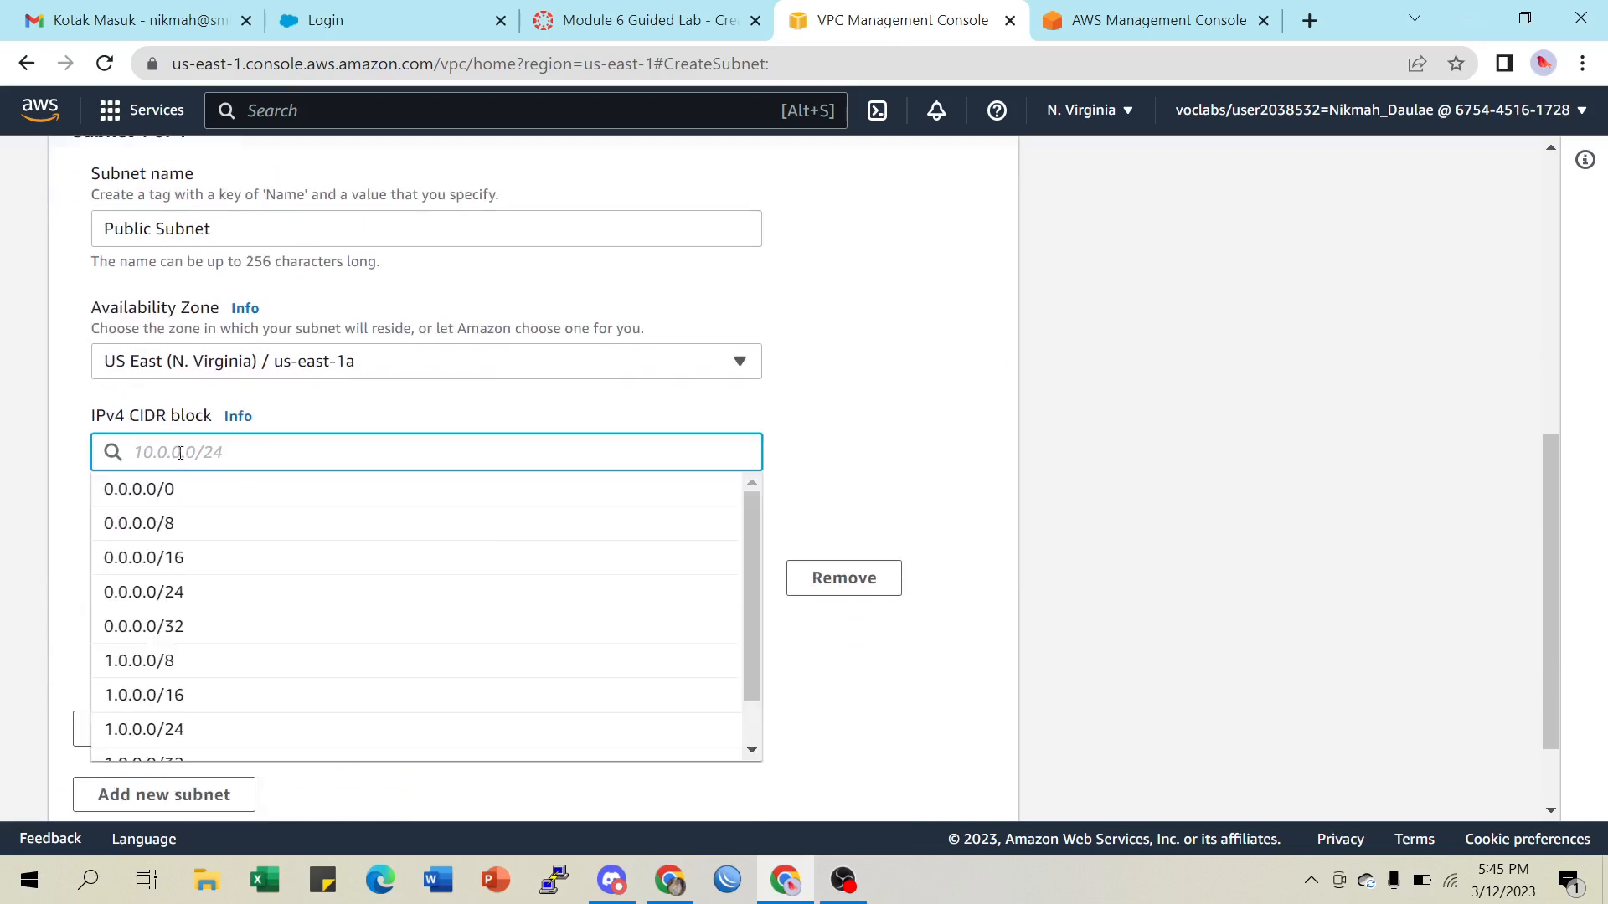
{"action": "key", "text": "ctrl+v"}
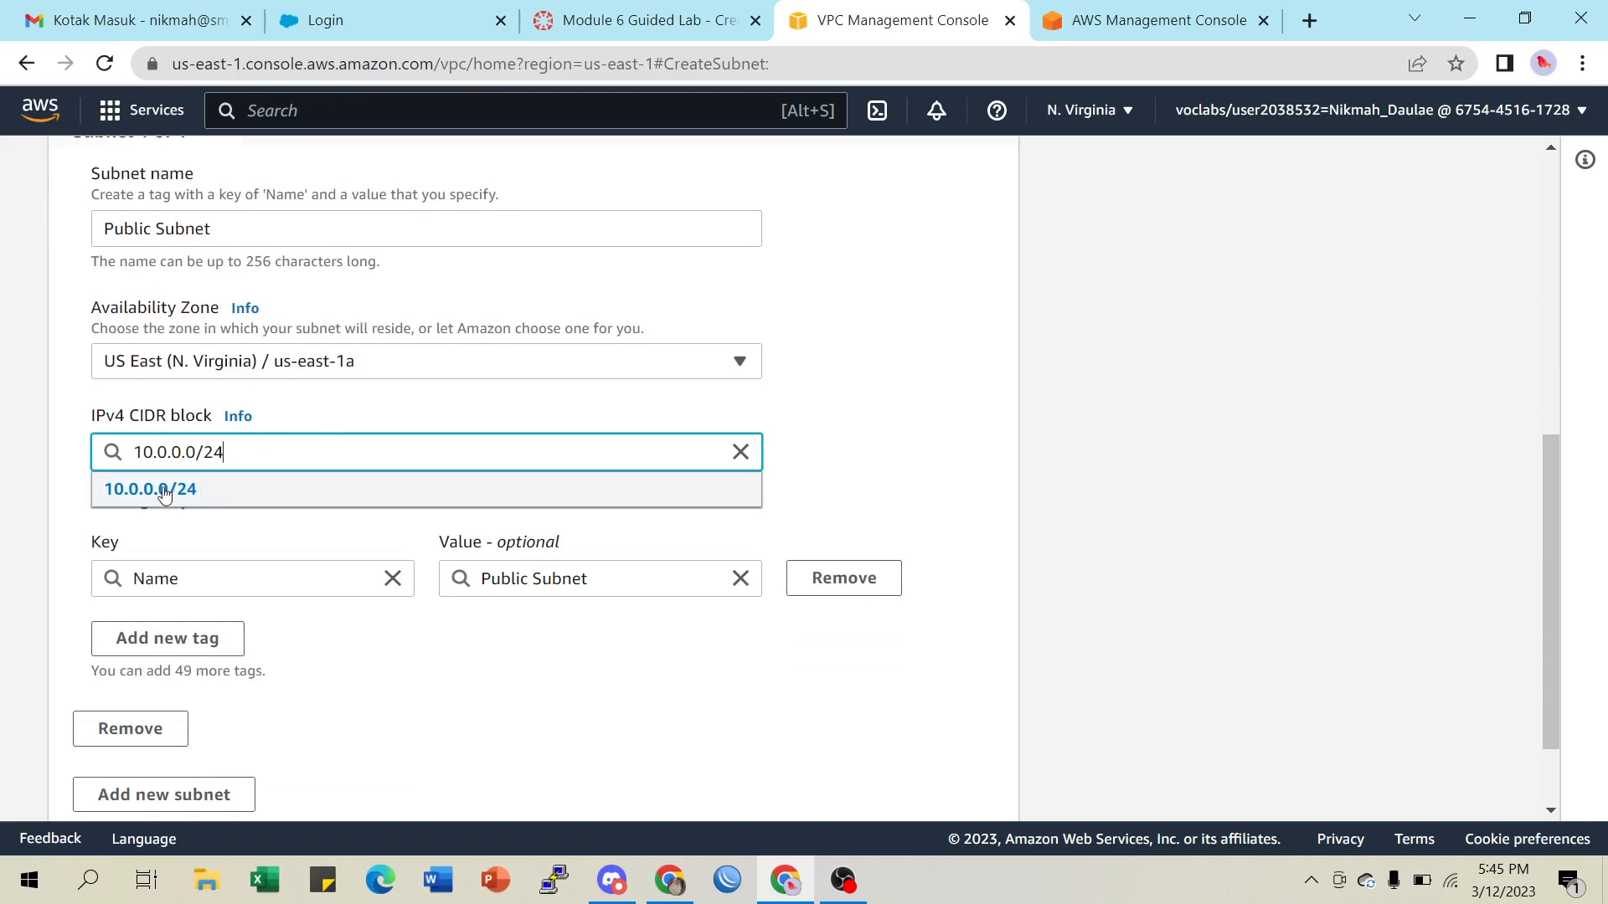
{"action": "left_click", "coordinate": [165, 485]}
Create the public subnet with the entered settings and dismiss the success notification
{"action": "scroll", "coordinate": [886, 431], "scroll_direction": "down", "scroll_amount": 2}
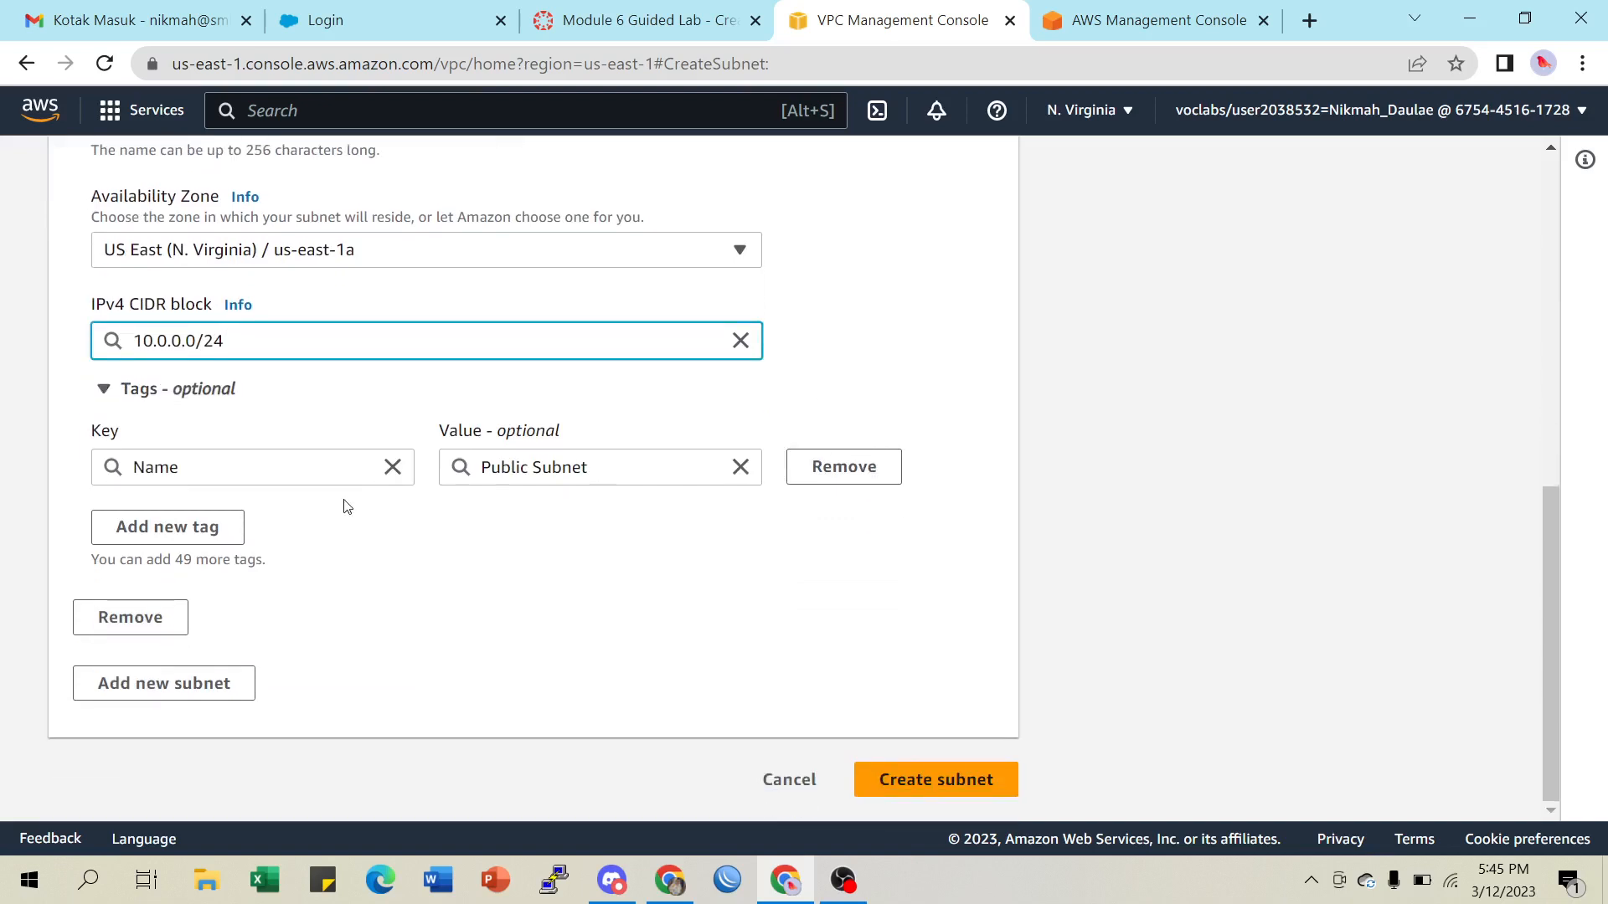
{"action": "left_click", "coordinate": [938, 792]}
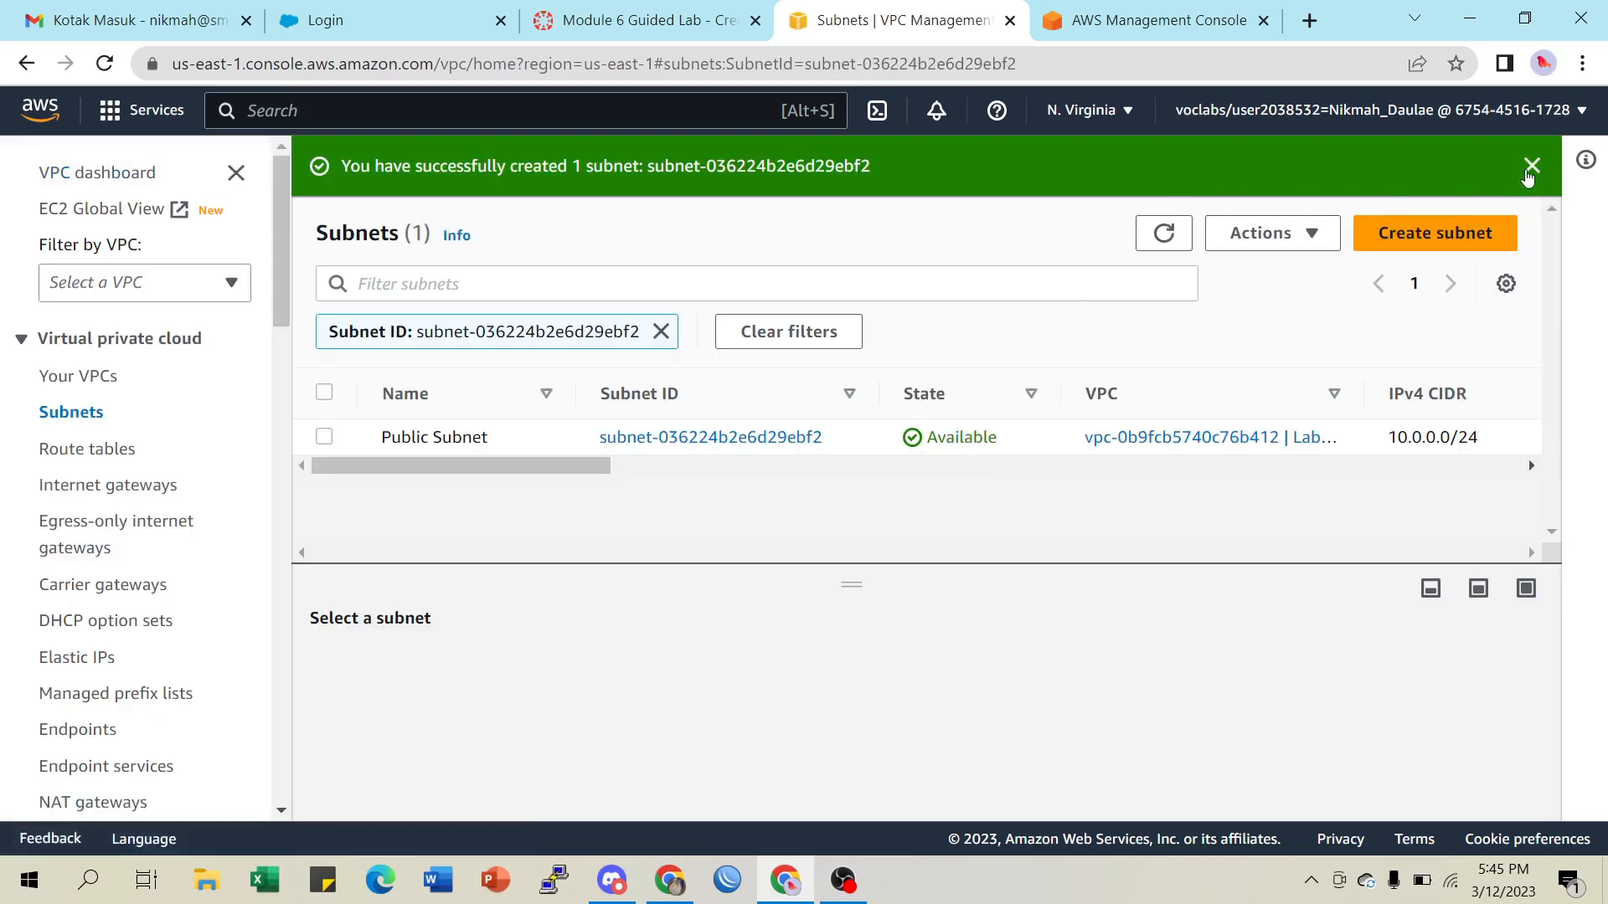
{"action": "left_click", "coordinate": [1530, 167]}
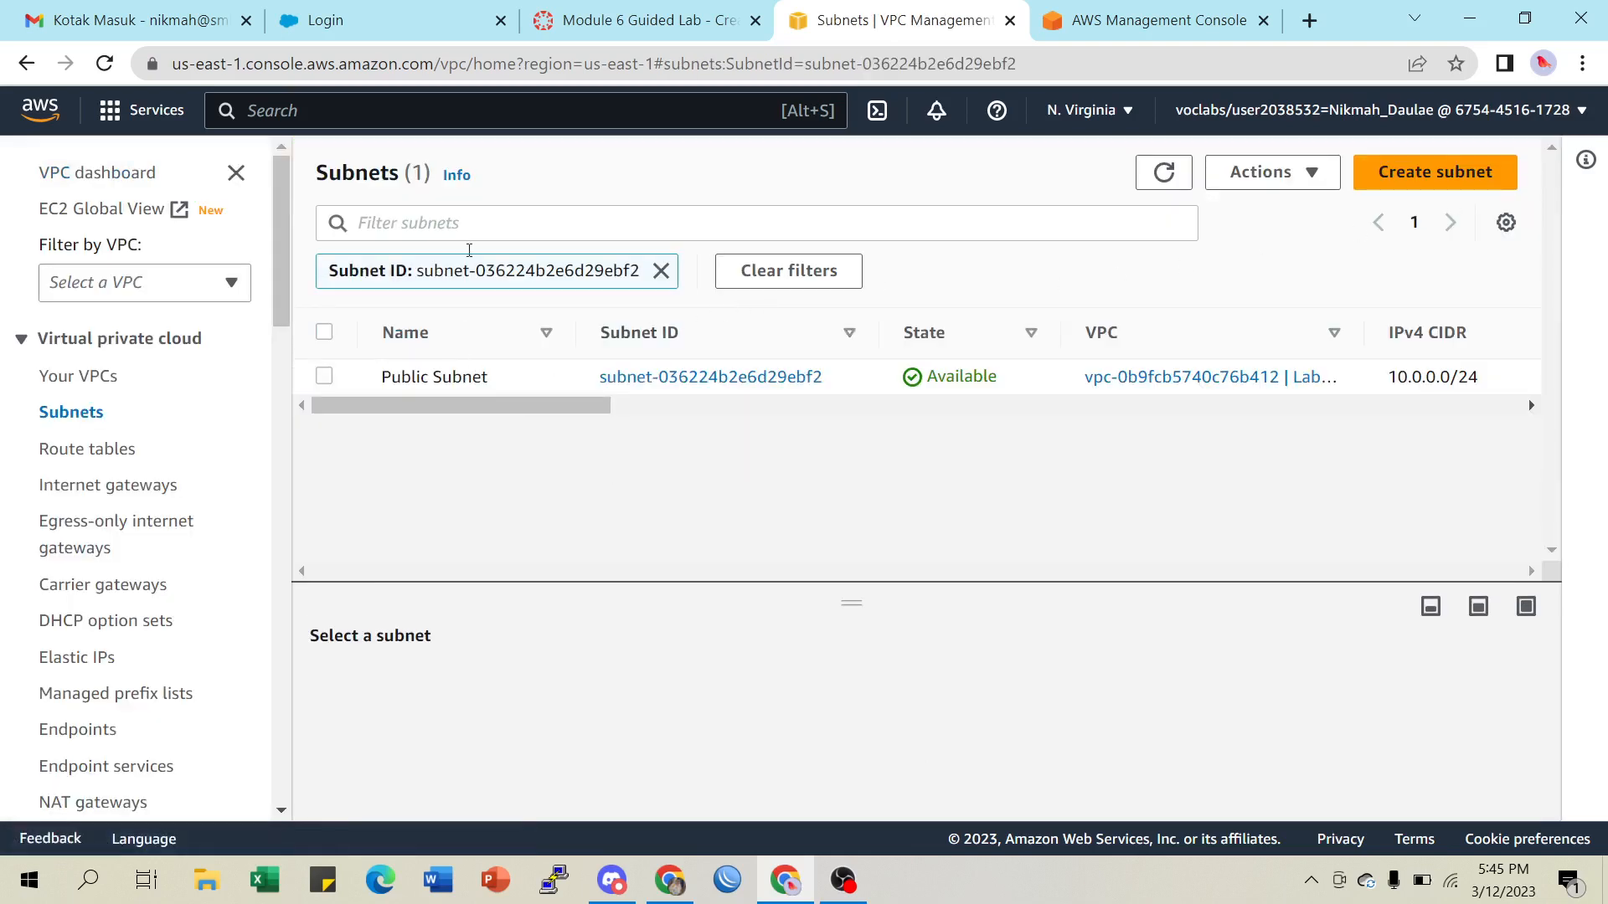
Return to the lab instructions and read the explanation of the VPC and subnet CIDR ranges
{"action": "left_click", "coordinate": [586, 21]}
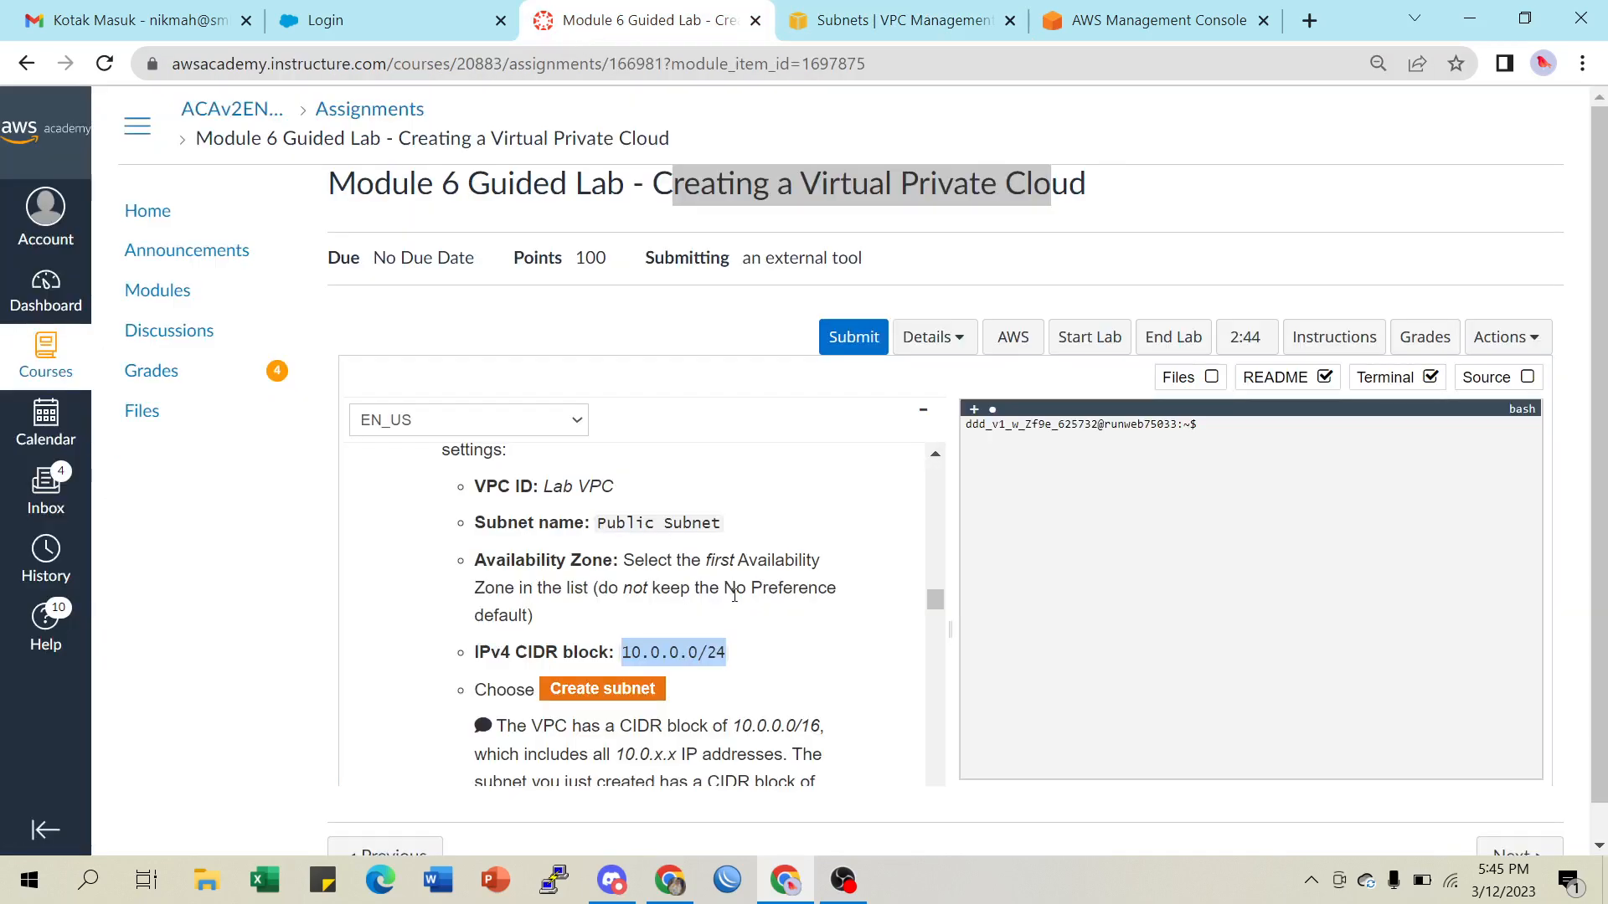
{"action": "scroll", "coordinate": [735, 595], "scroll_direction": "down", "scroll_amount": 1}
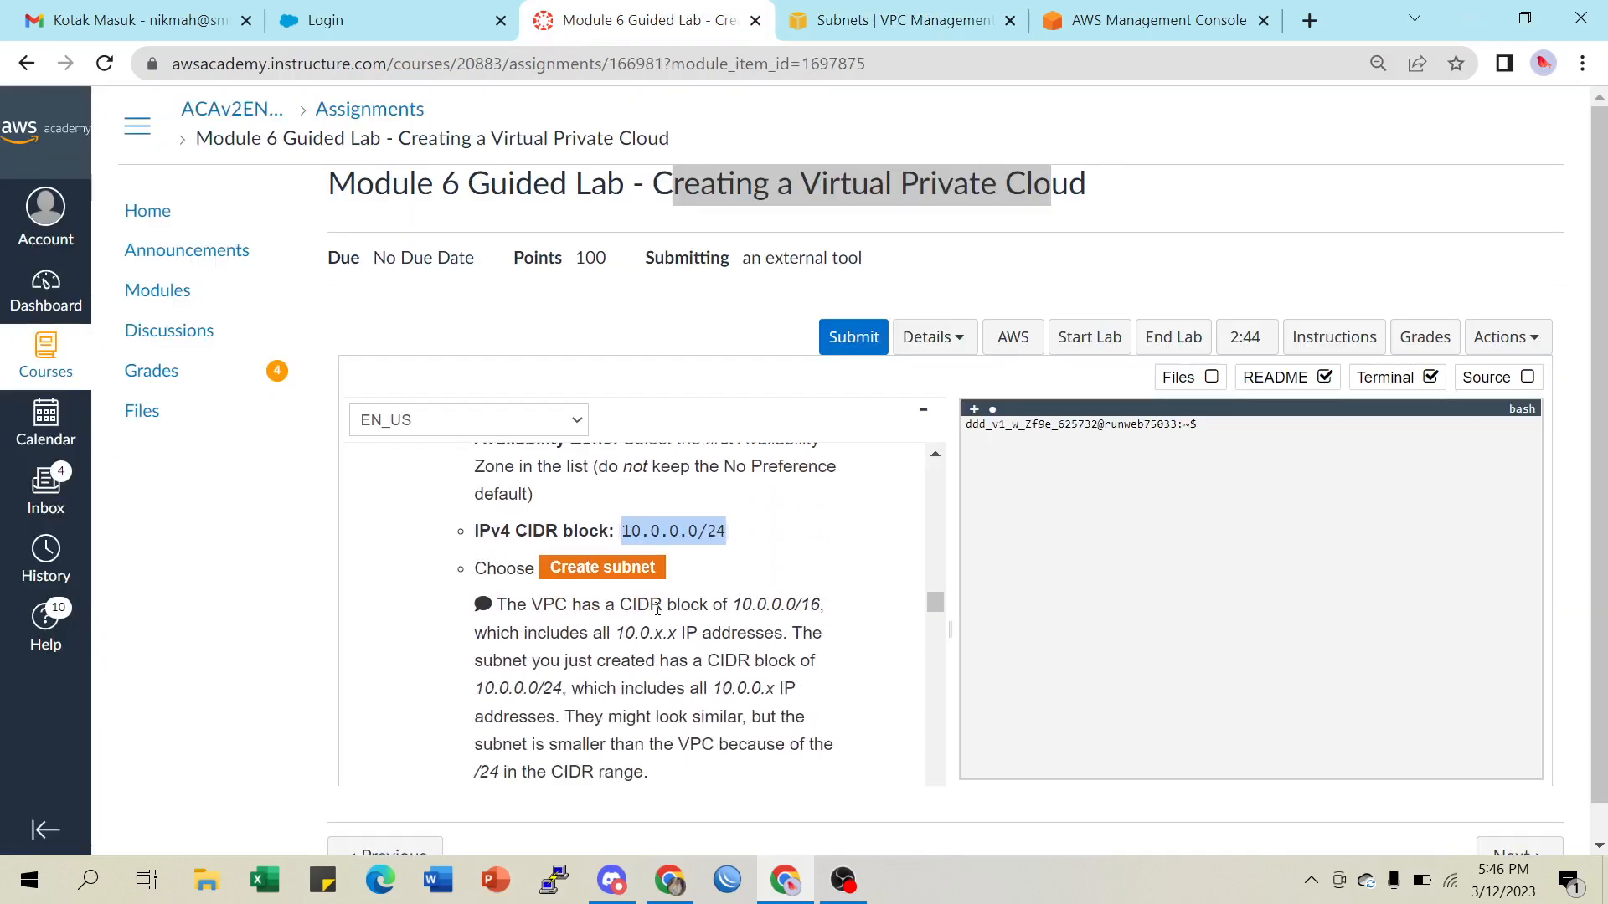
{"action": "scroll", "coordinate": [657, 610], "scroll_direction": "down", "scroll_amount": 1}
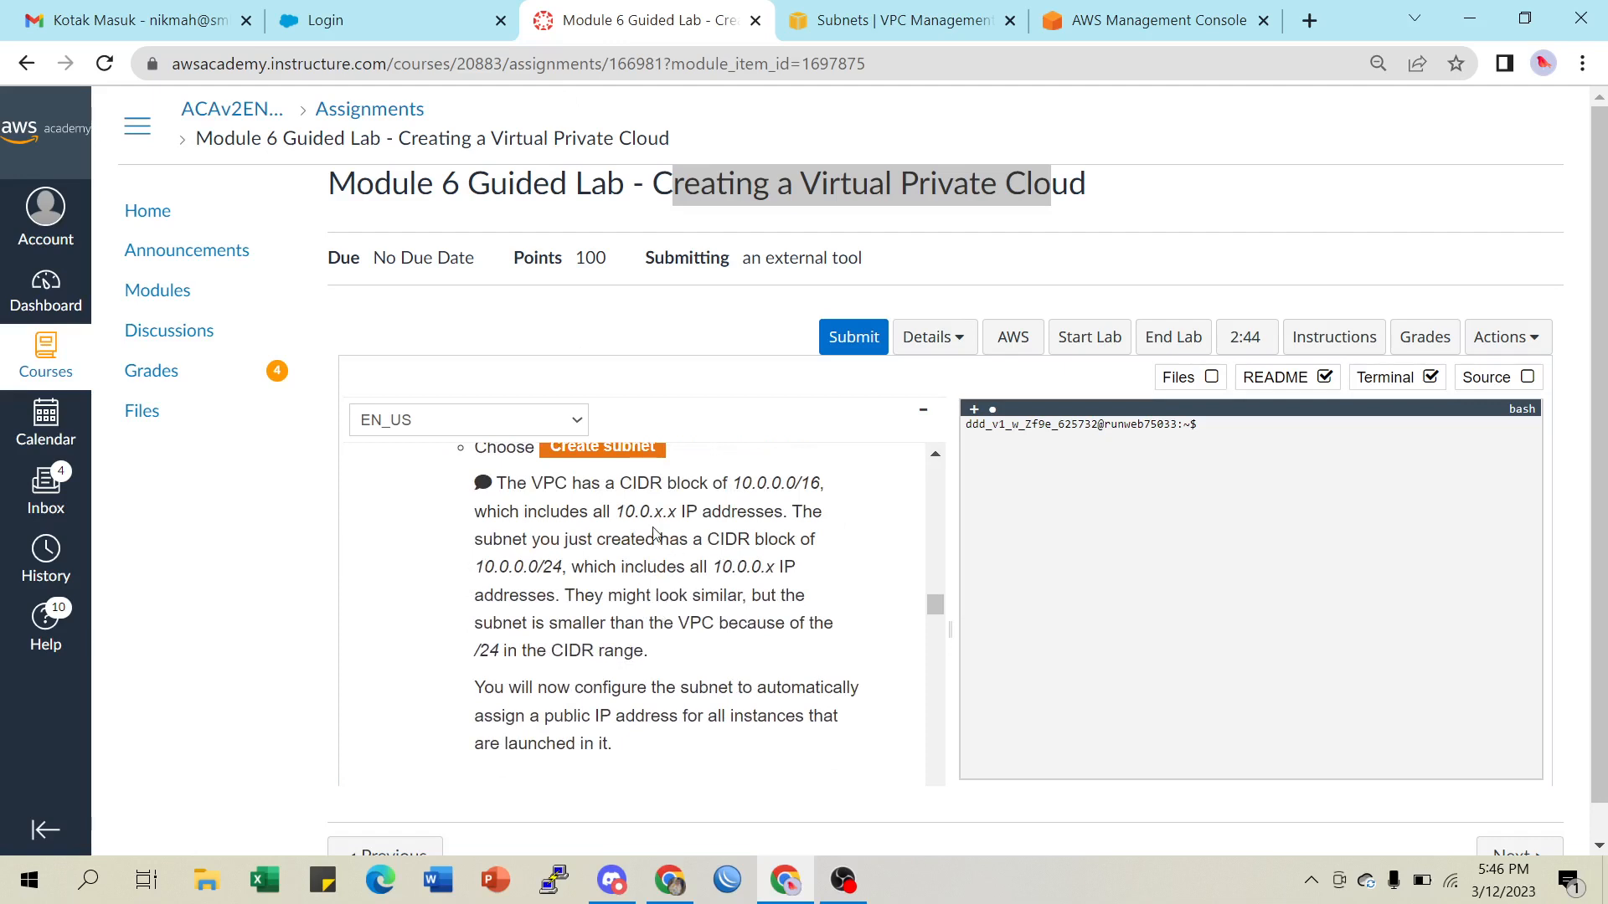
{"action": "scroll", "coordinate": [610, 474], "scroll_direction": "up", "scroll_amount": 1}
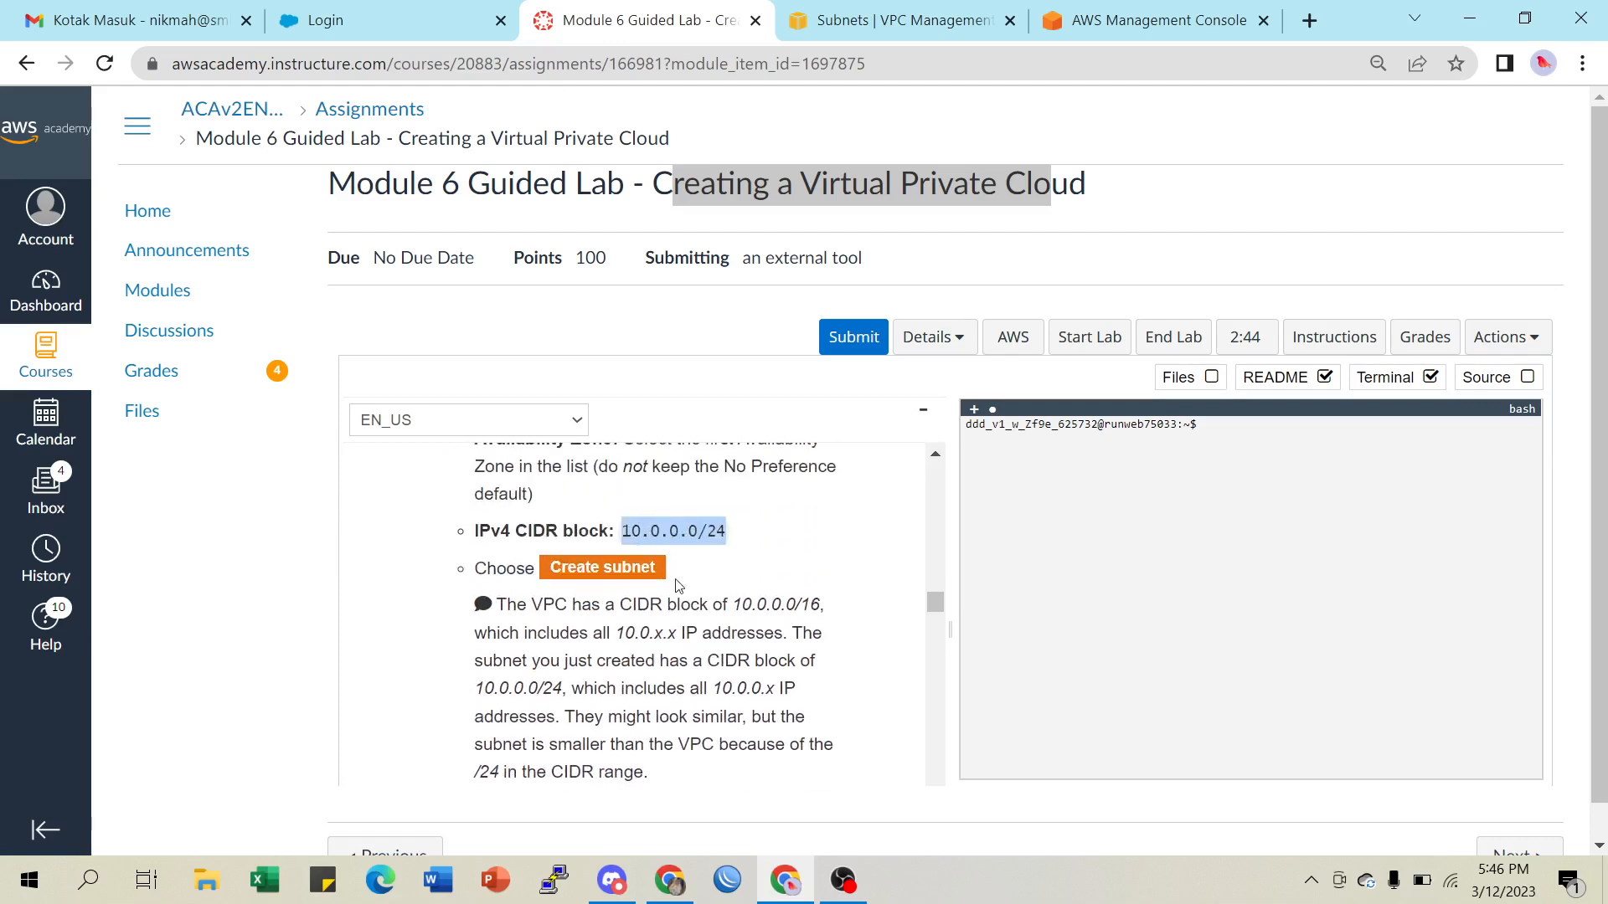
Read the lab instructions on the subnet CIDR ranges and on configuring Public Subnet to auto-assign public IPv4 addresses
{"action": "scroll", "coordinate": [670, 587], "scroll_direction": "down", "scroll_amount": 1}
{"action": "scroll", "coordinate": [668, 595], "scroll_direction": "down", "scroll_amount": 2}
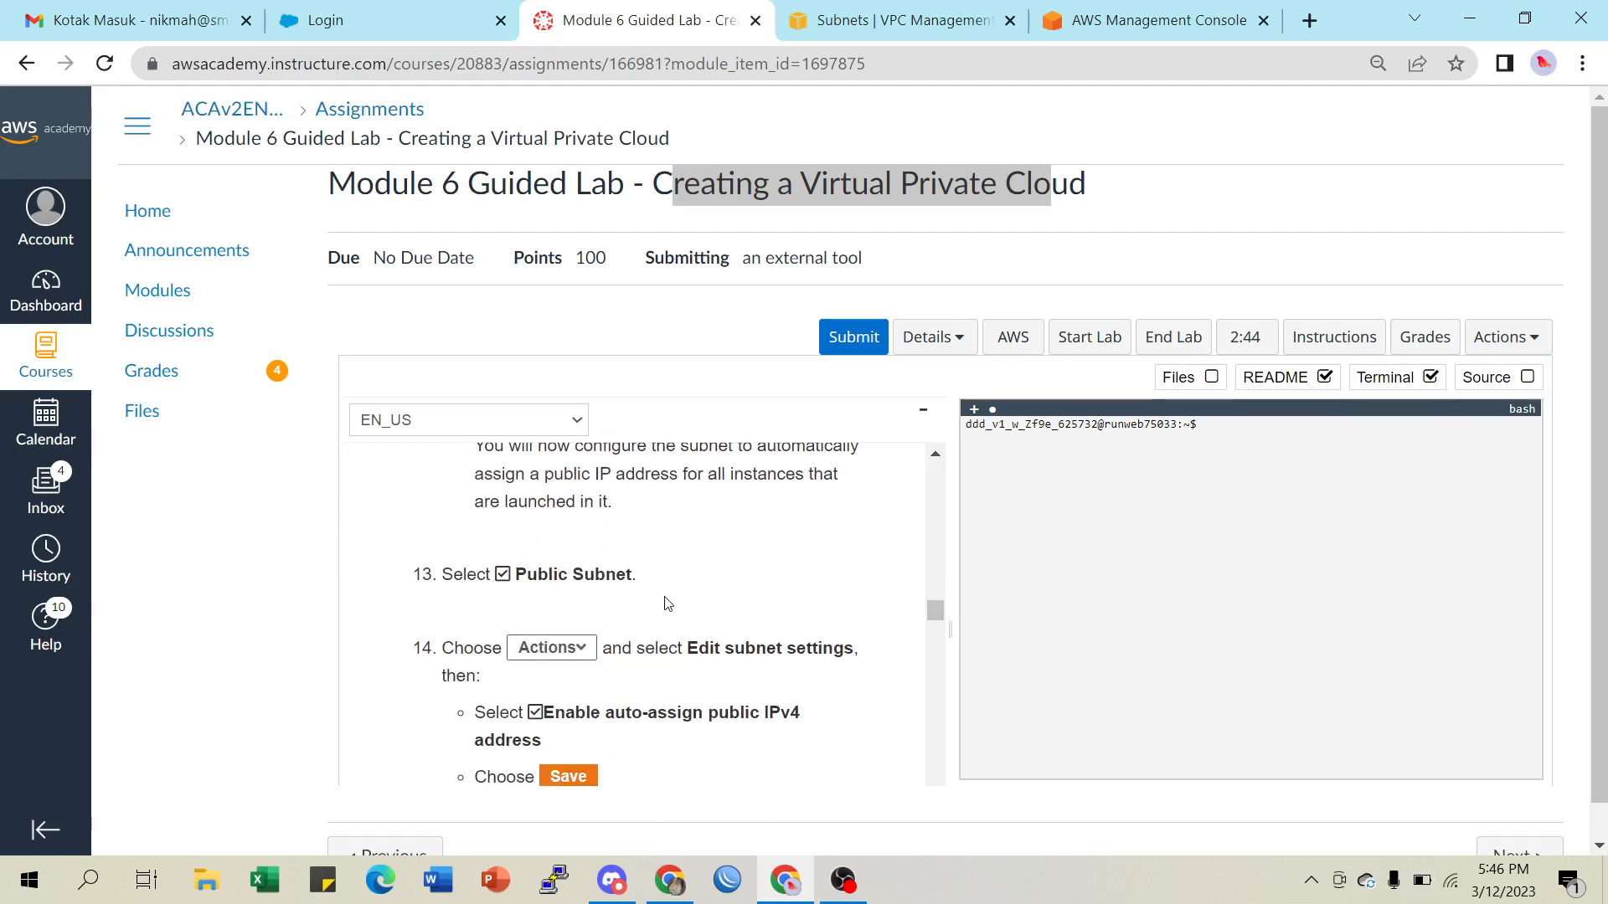
{"action": "scroll", "coordinate": [667, 603], "scroll_direction": "down", "scroll_amount": 1}
{"action": "scroll", "coordinate": [571, 552], "scroll_direction": "up", "scroll_amount": 1}
{"action": "scroll", "coordinate": [528, 628], "scroll_direction": "up", "scroll_amount": 5}
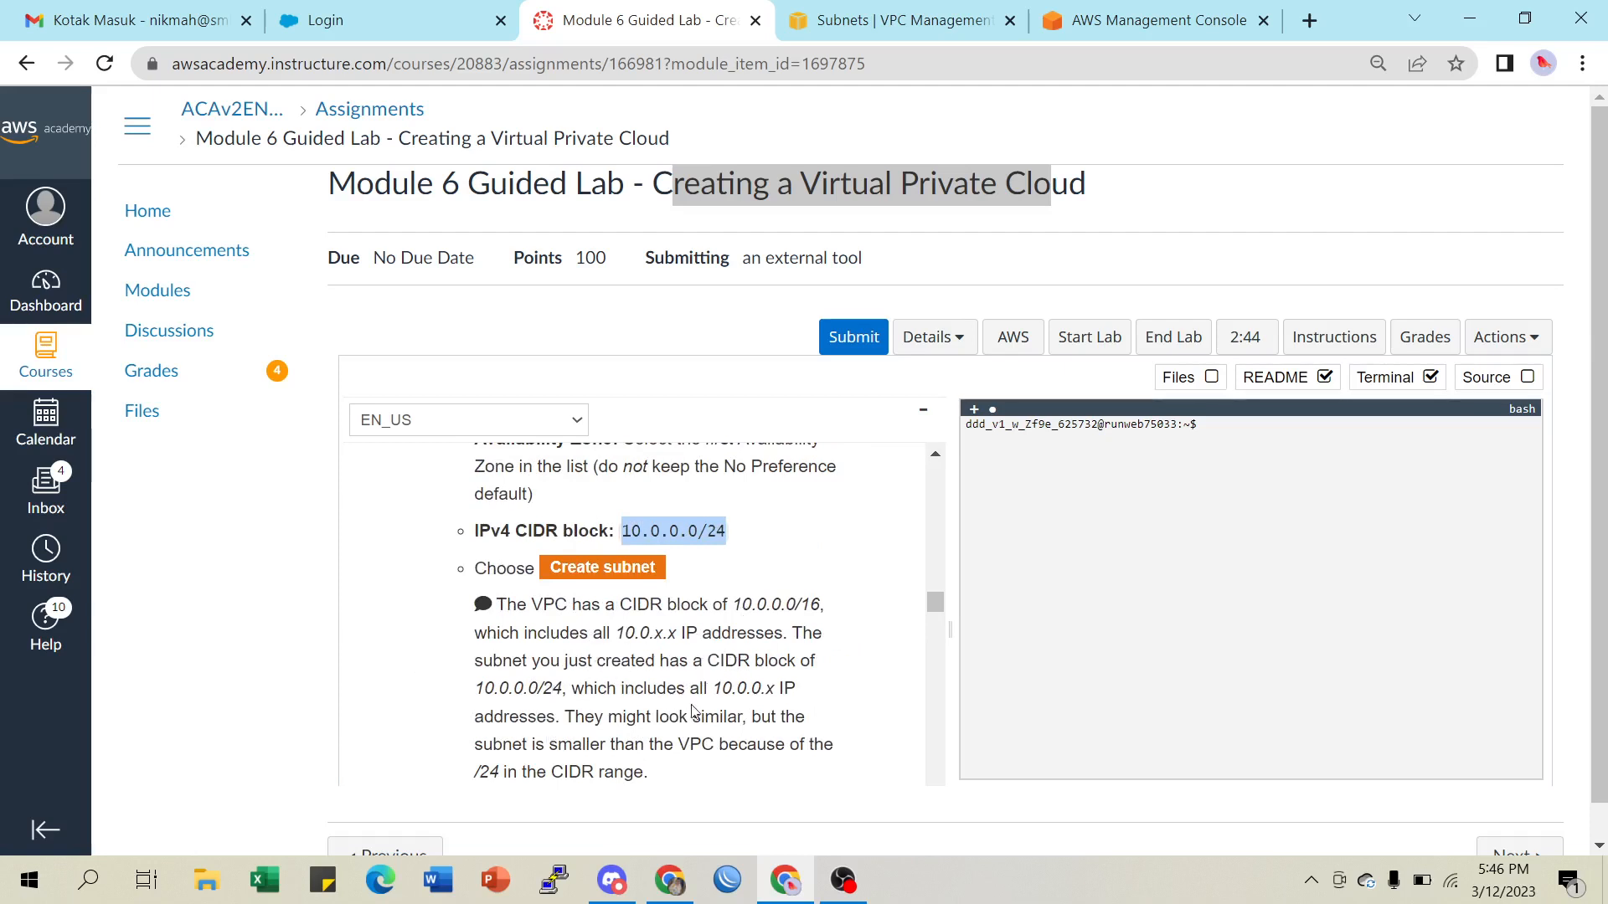
{"action": "scroll", "coordinate": [736, 714], "scroll_direction": "down", "scroll_amount": 5}
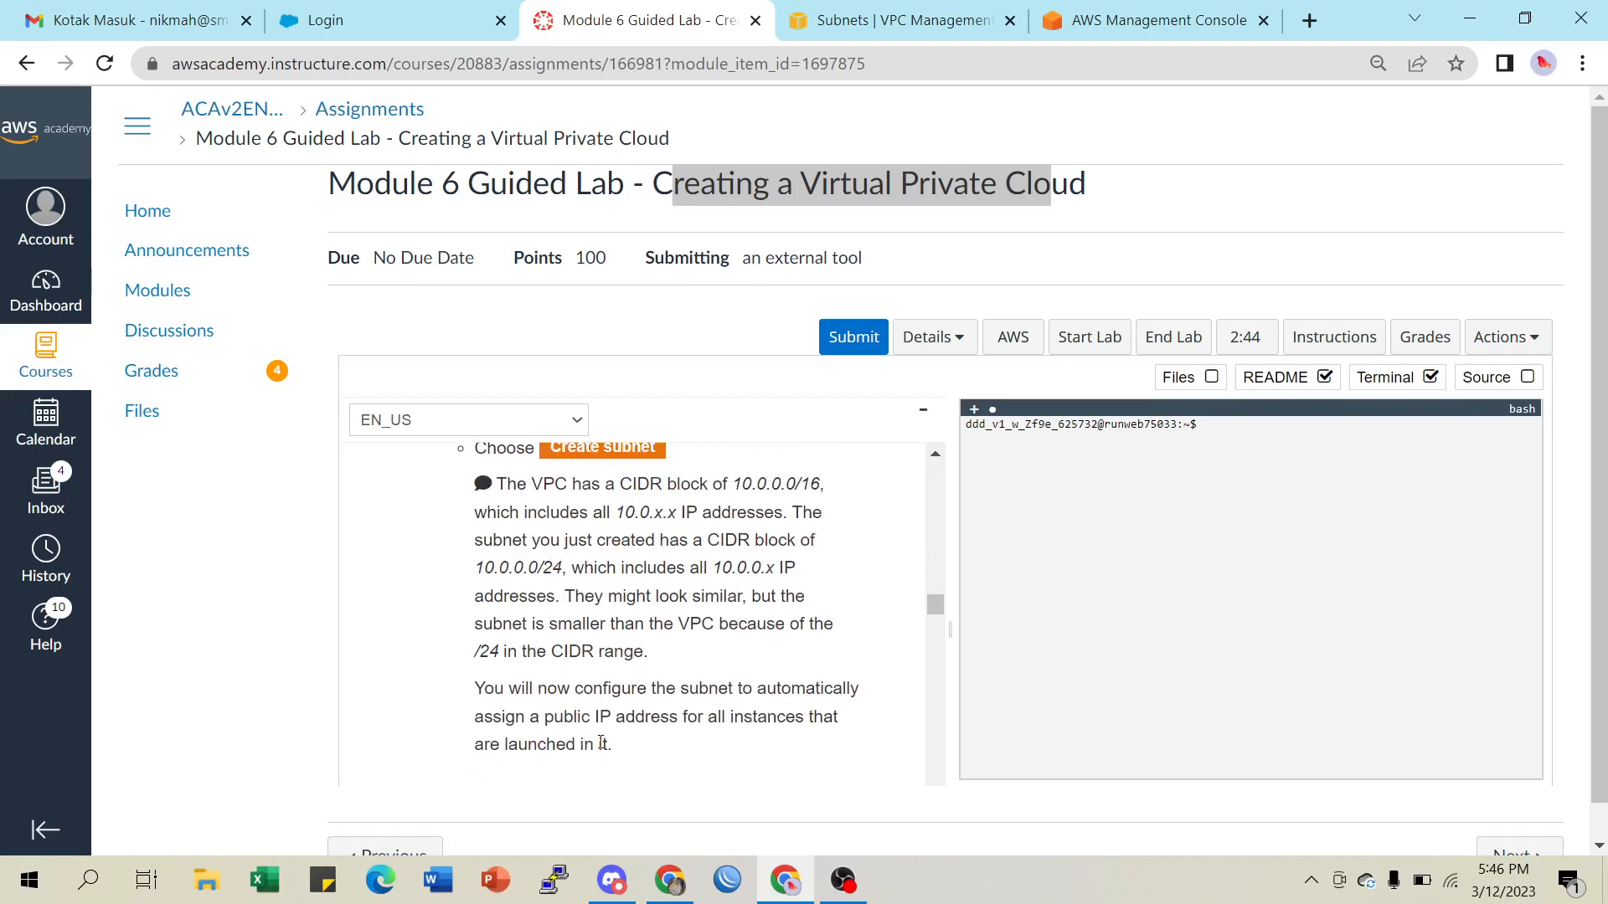
{"action": "scroll", "coordinate": [610, 687], "scroll_direction": "up", "scroll_amount": 5}
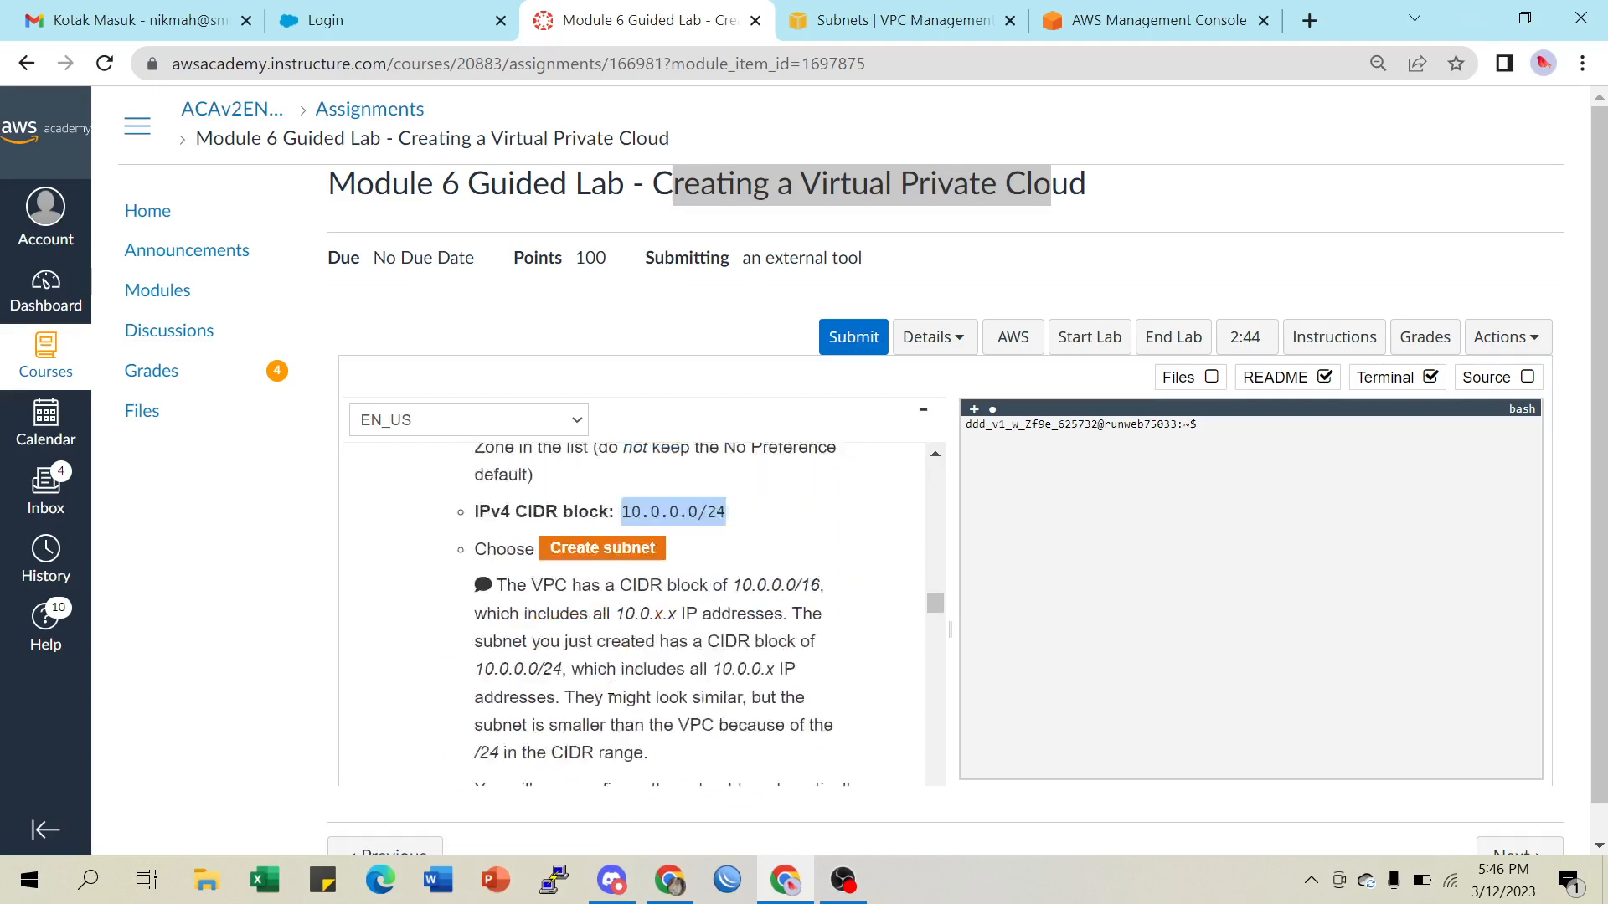
{"action": "scroll", "coordinate": [608, 689], "scroll_direction": "down", "scroll_amount": 5}
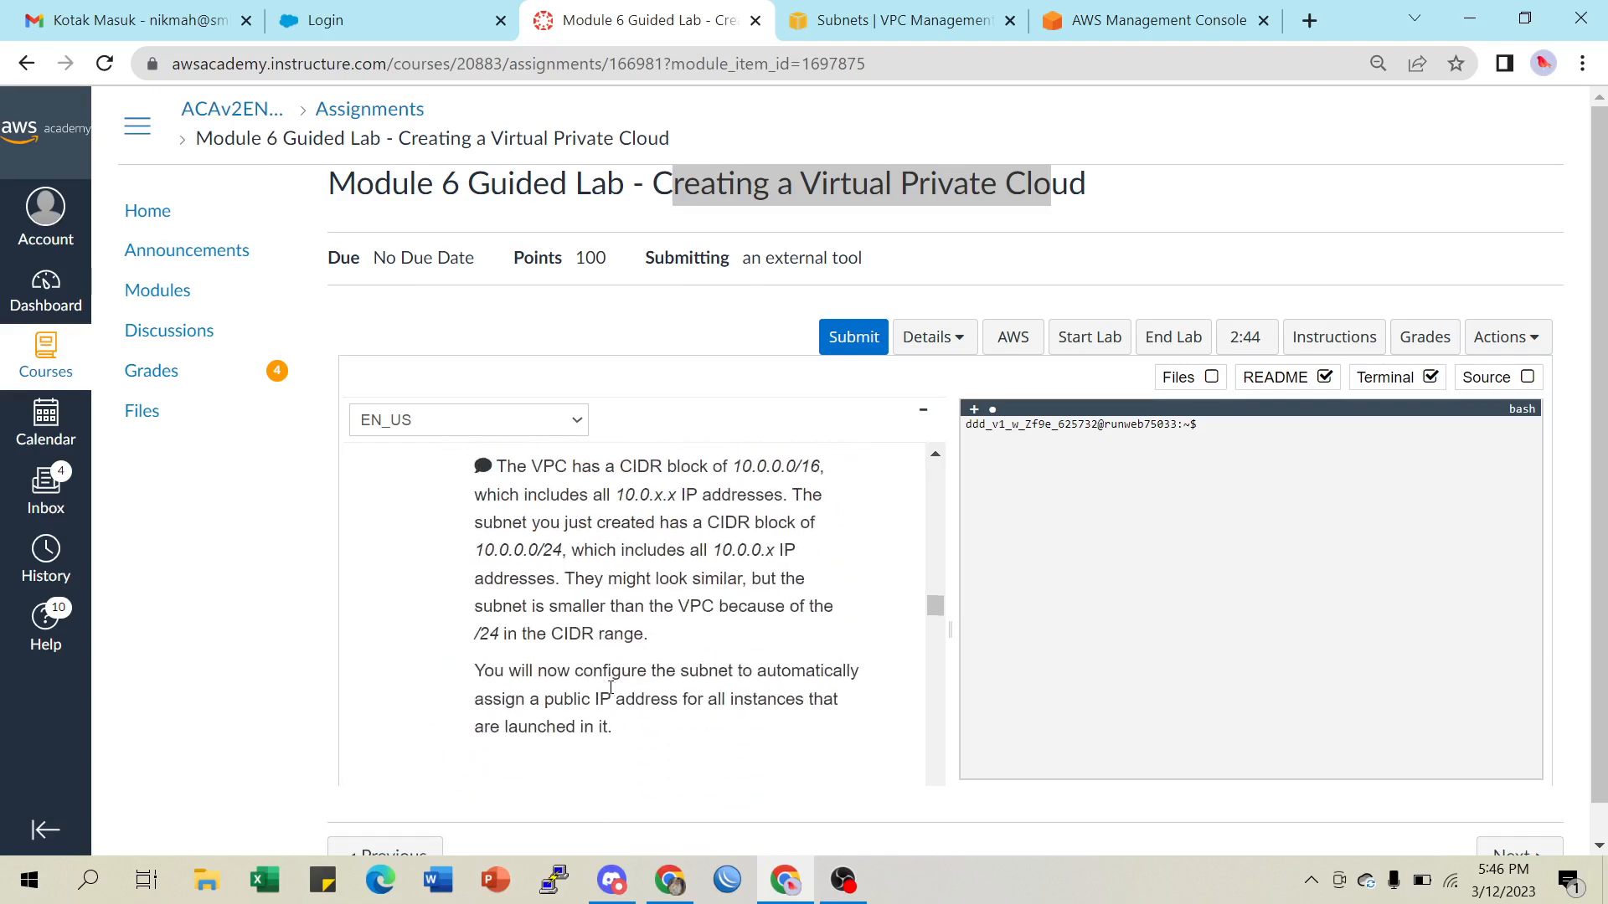
{"action": "scroll", "coordinate": [612, 666], "scroll_direction": "down", "scroll_amount": 1}
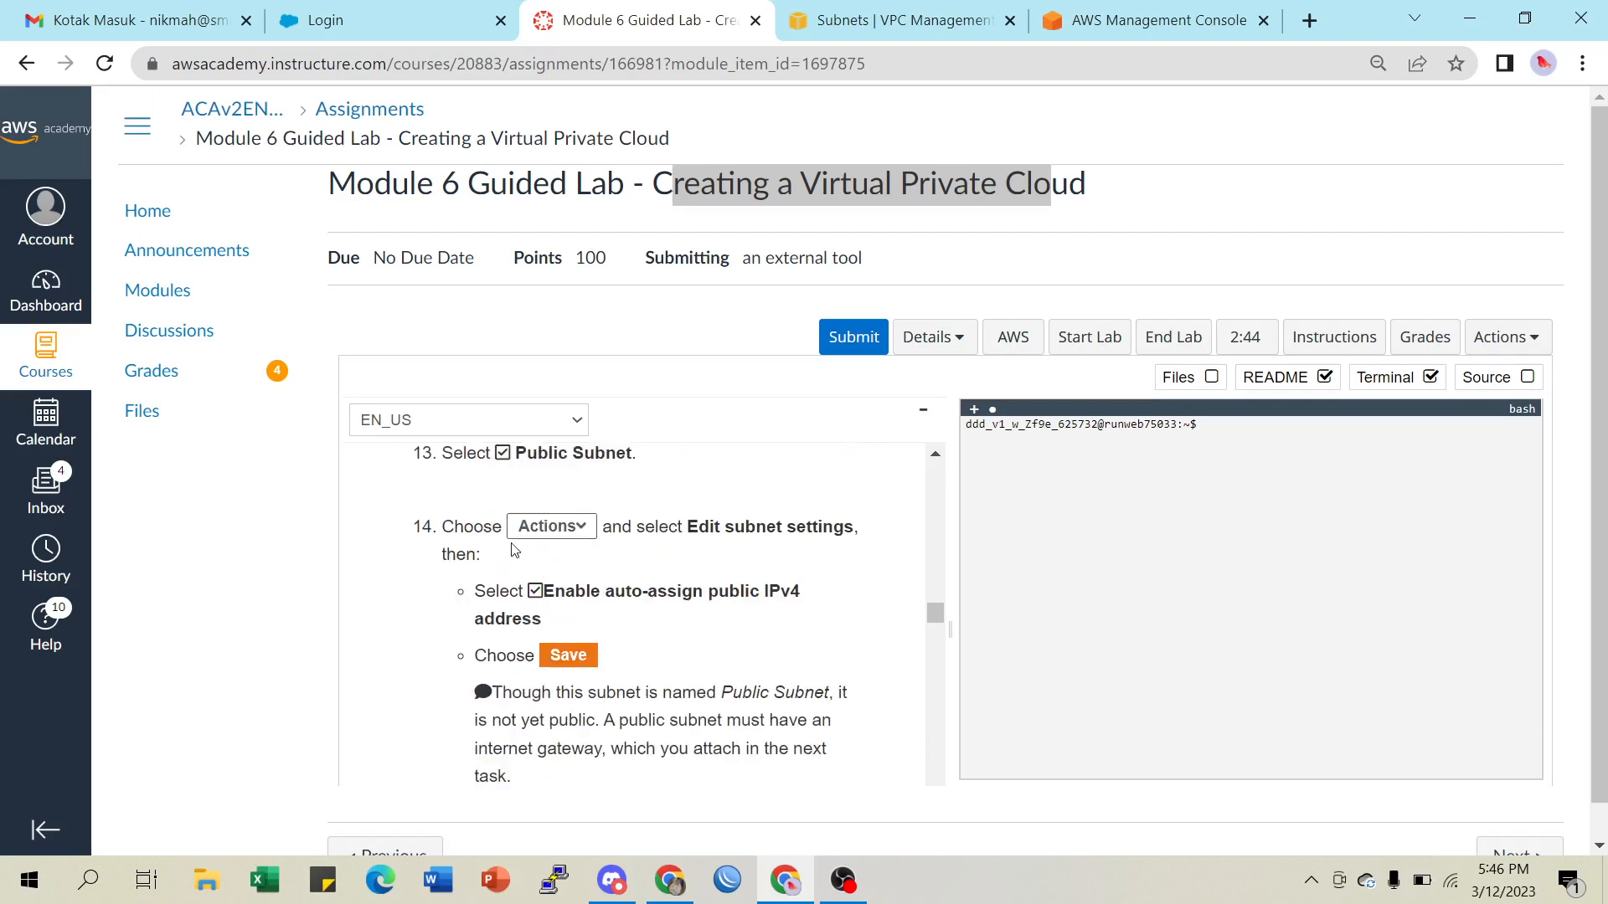
{"action": "scroll", "coordinate": [514, 549], "scroll_direction": "up", "scroll_amount": 1}
{"action": "scroll", "coordinate": [598, 628], "scroll_direction": "down", "scroll_amount": 1}
Switch to the VPC console and open the subnet settings of Public Subnet for editing
{"action": "left_click", "coordinate": [830, 22]}
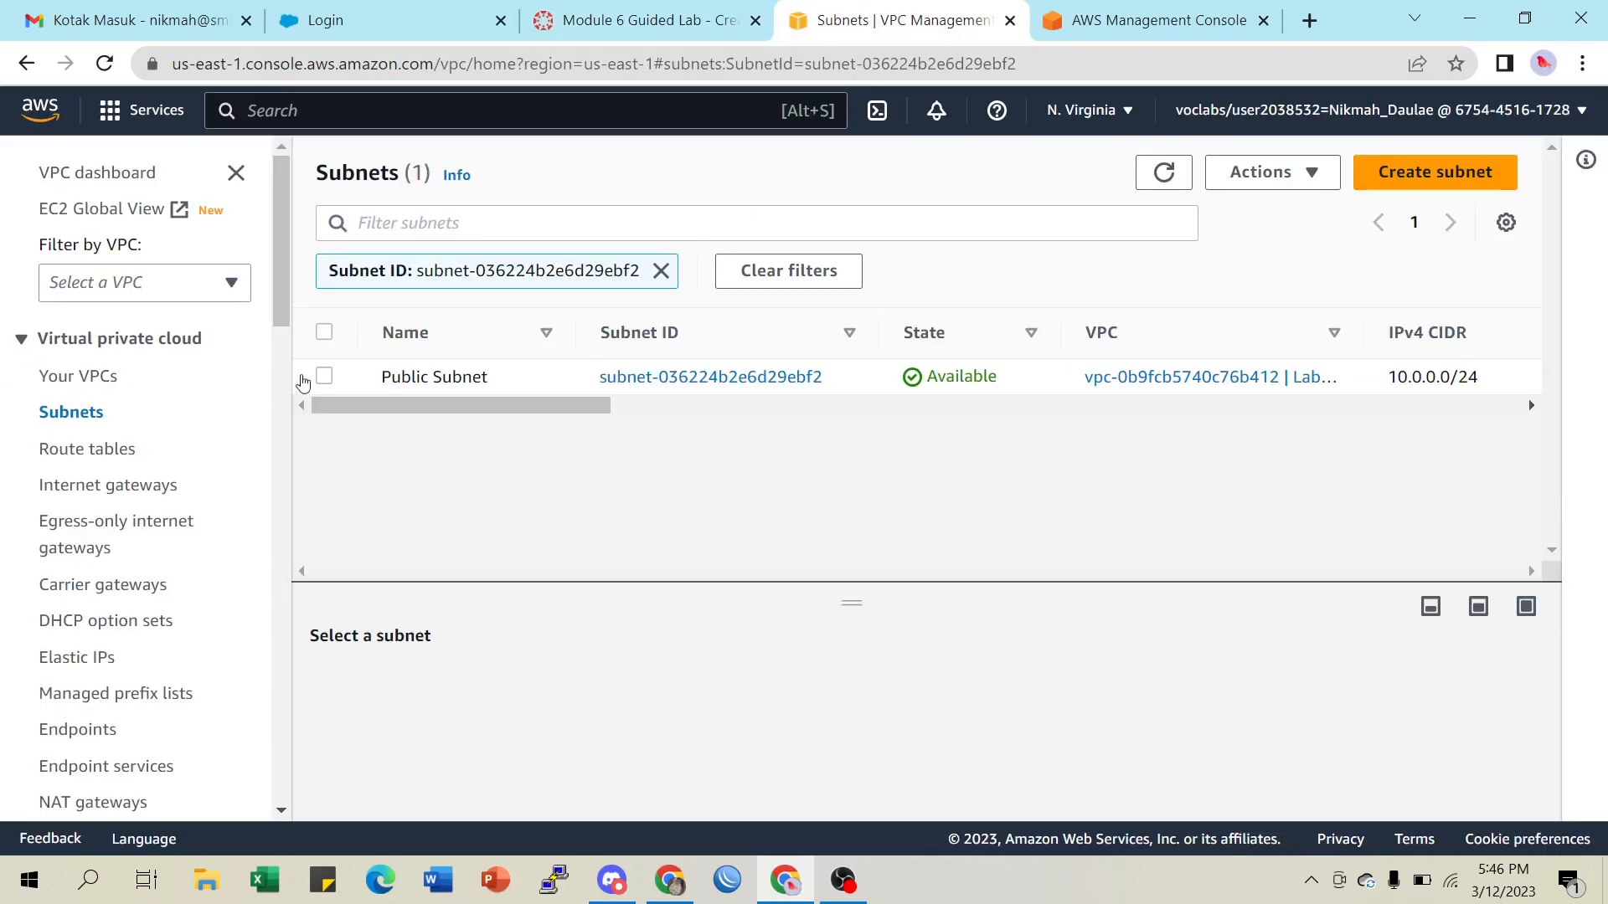
{"action": "left_click", "coordinate": [325, 377]}
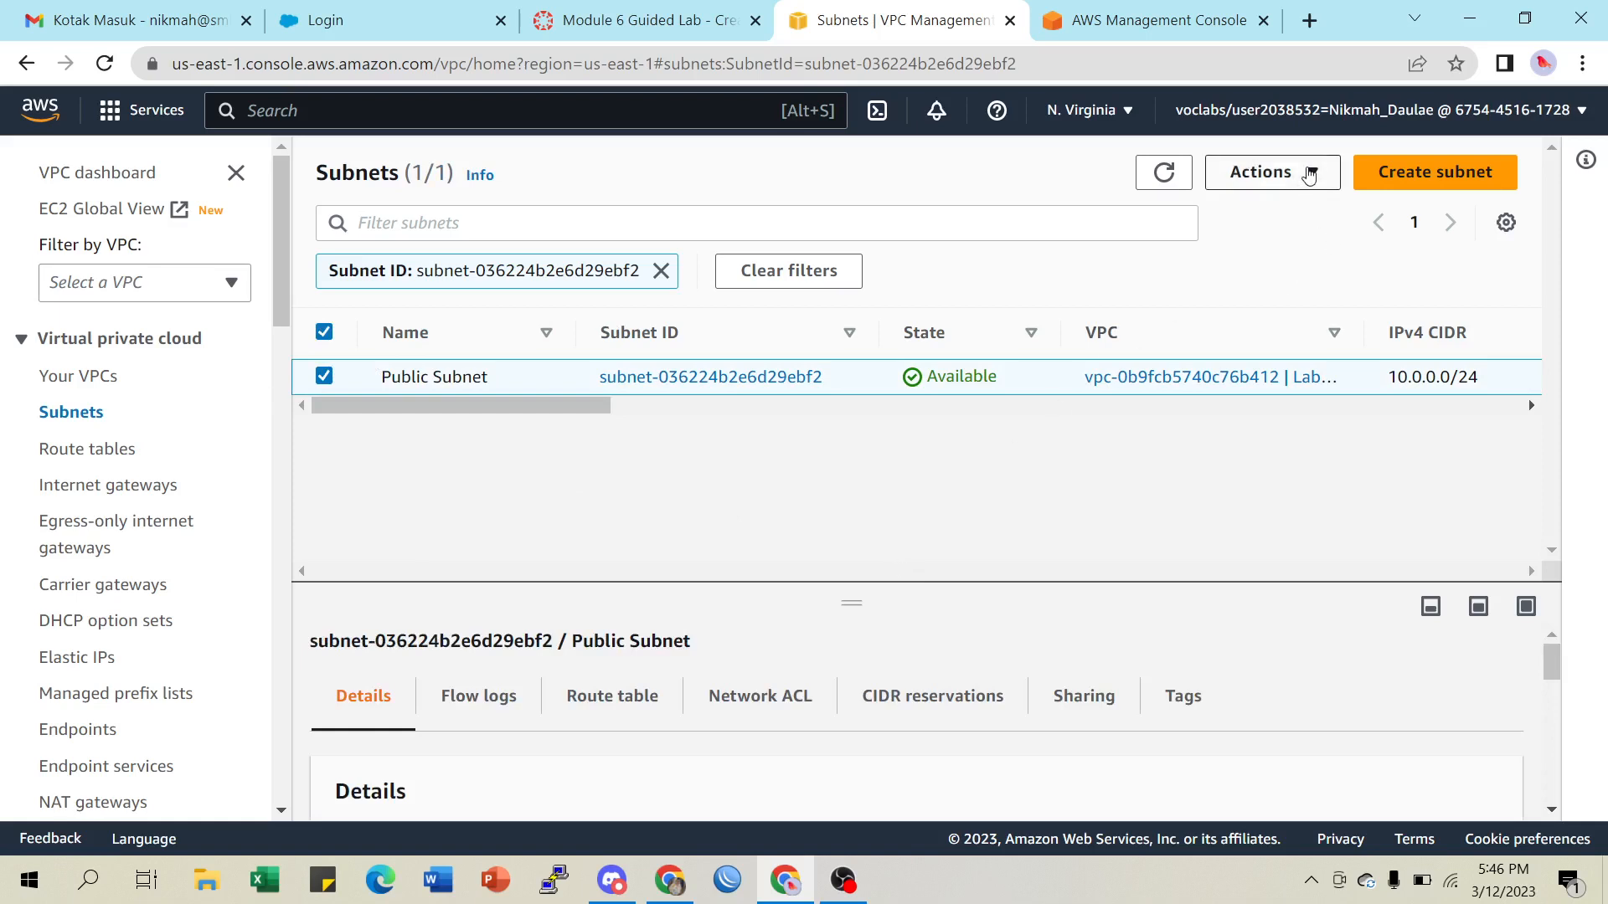
{"action": "left_click", "coordinate": [1309, 173]}
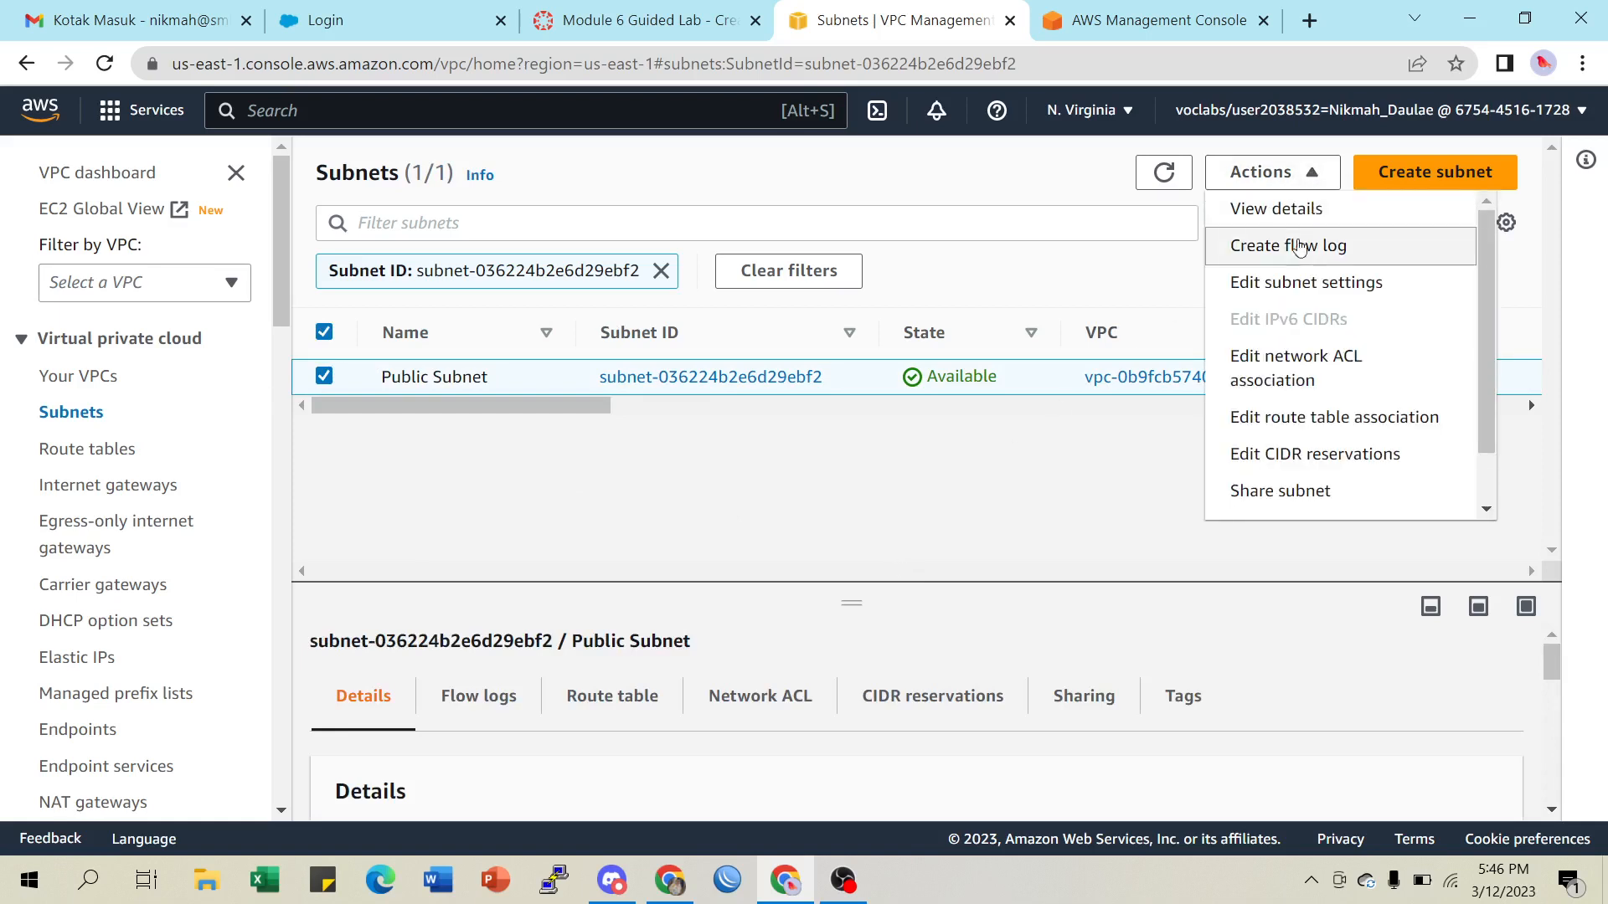
{"action": "left_click", "coordinate": [1300, 291]}
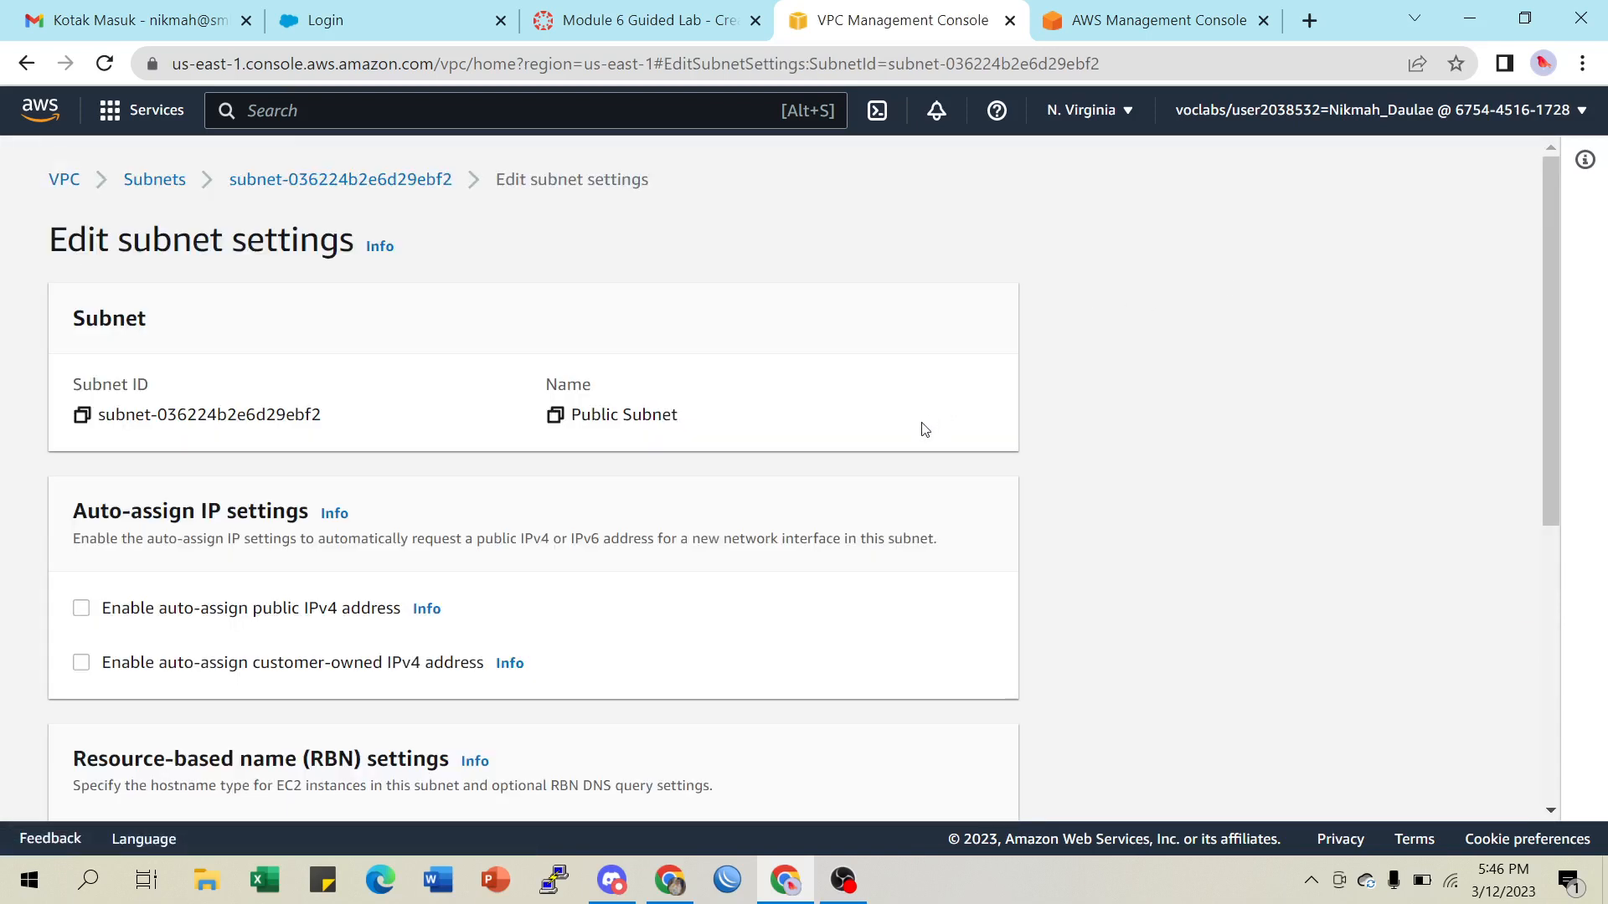
{"action": "scroll", "coordinate": [670, 490], "scroll_direction": "down", "scroll_amount": 2}
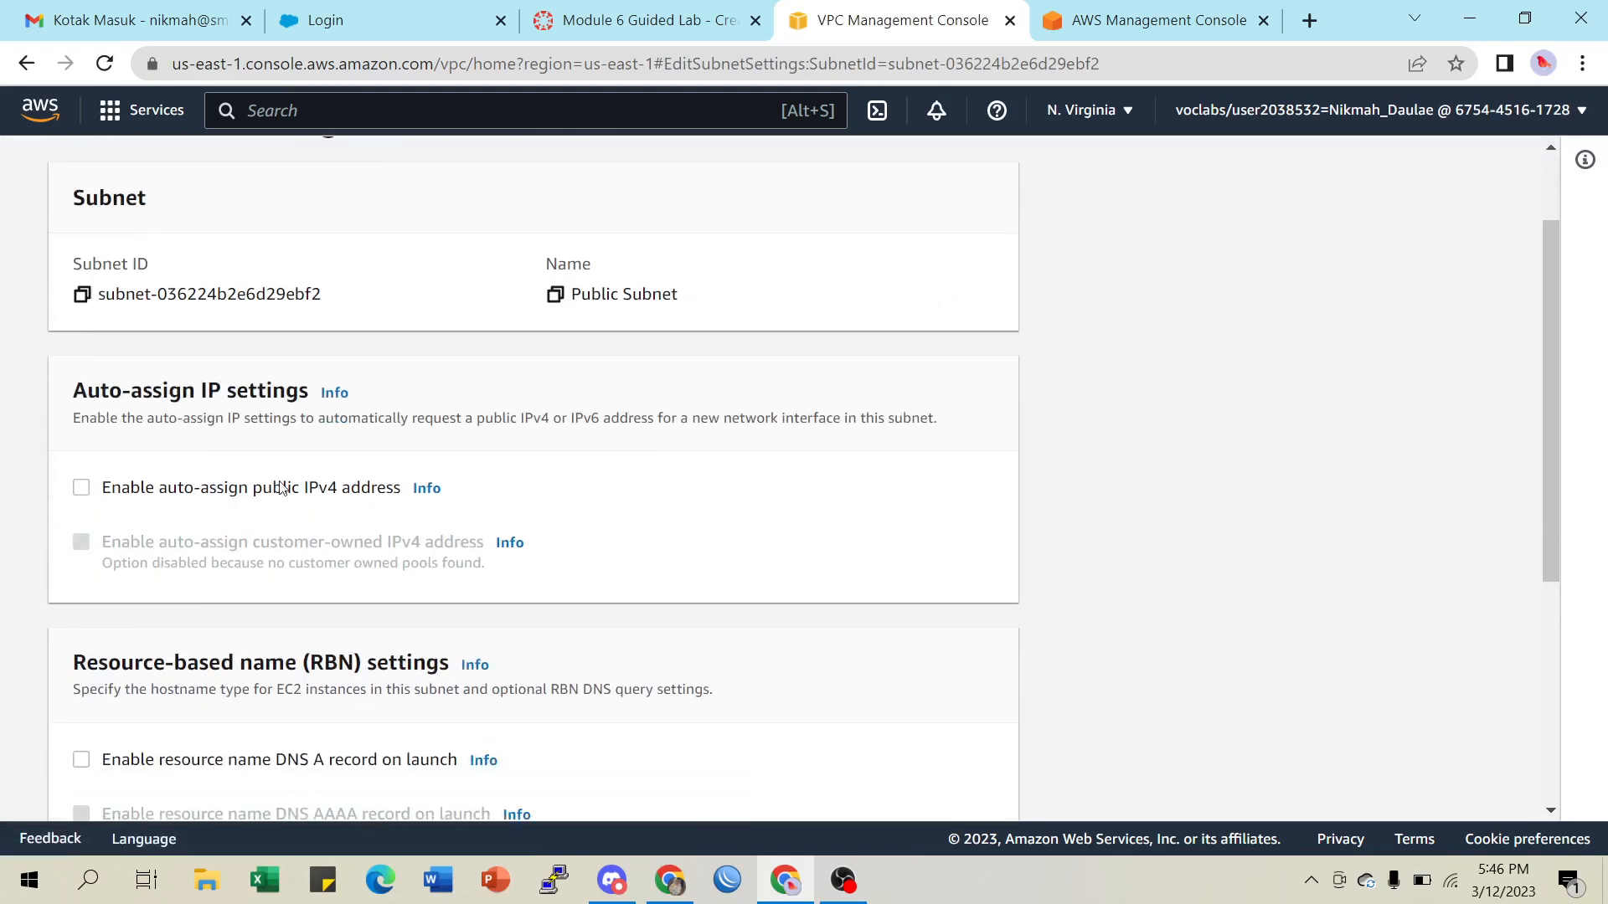
Check the lab instruction, enable auto-assign public IPv4 address for Public Subnet, save the settings and dismiss the notification
{"action": "left_click", "coordinate": [646, 18]}
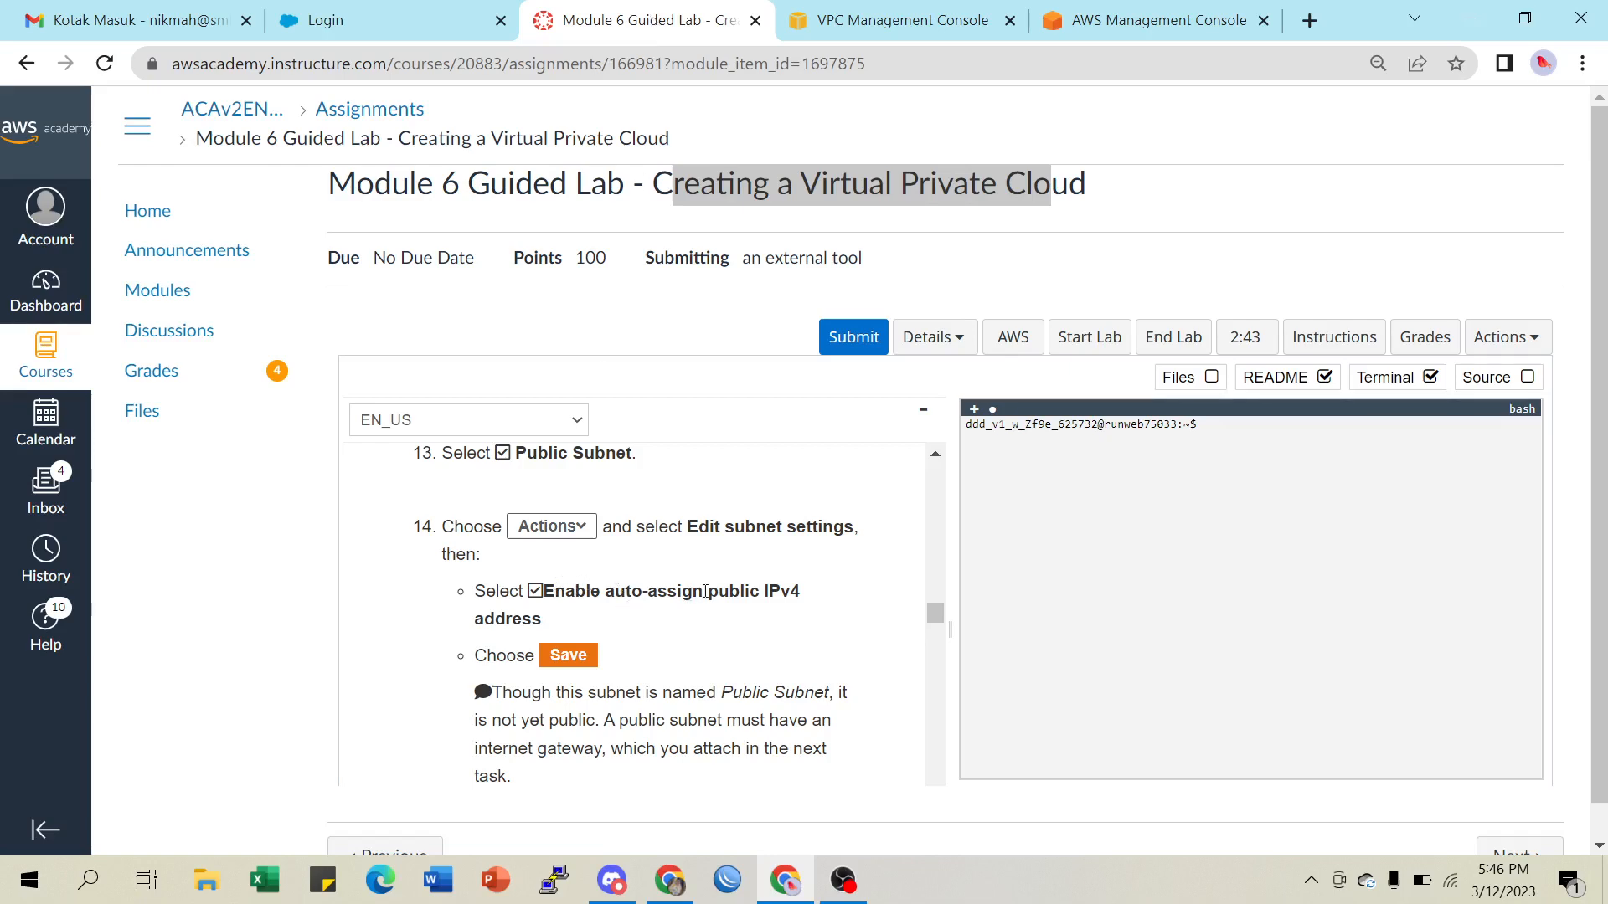
{"action": "left_click", "coordinate": [913, 18]}
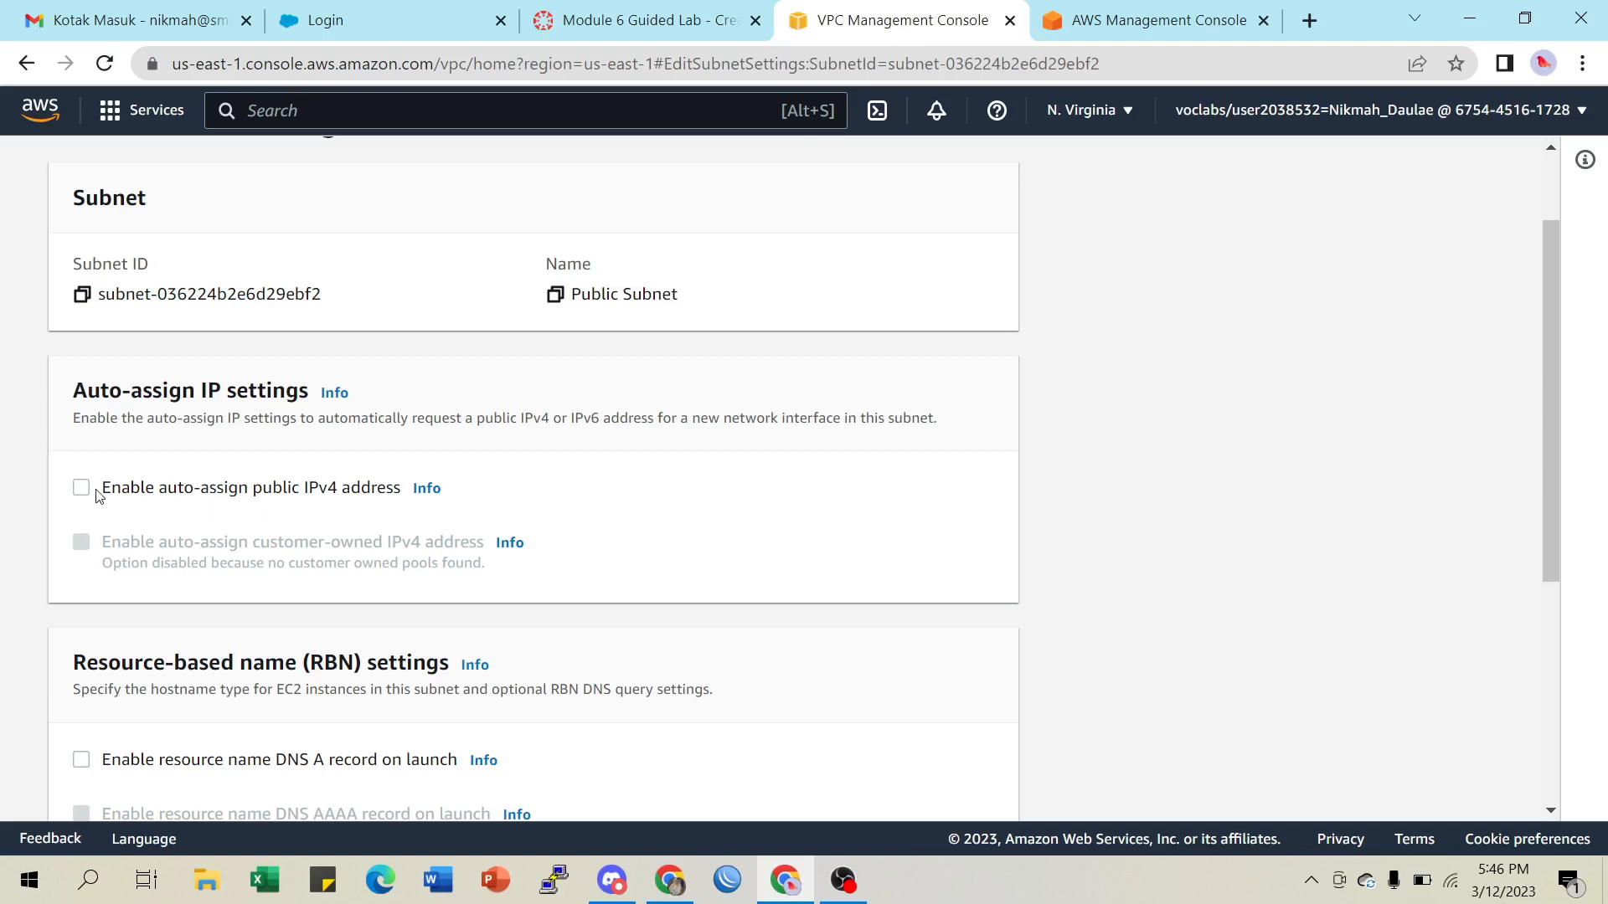
{"action": "left_click", "coordinate": [81, 489]}
{"action": "scroll", "coordinate": [693, 512], "scroll_direction": "down", "scroll_amount": 4}
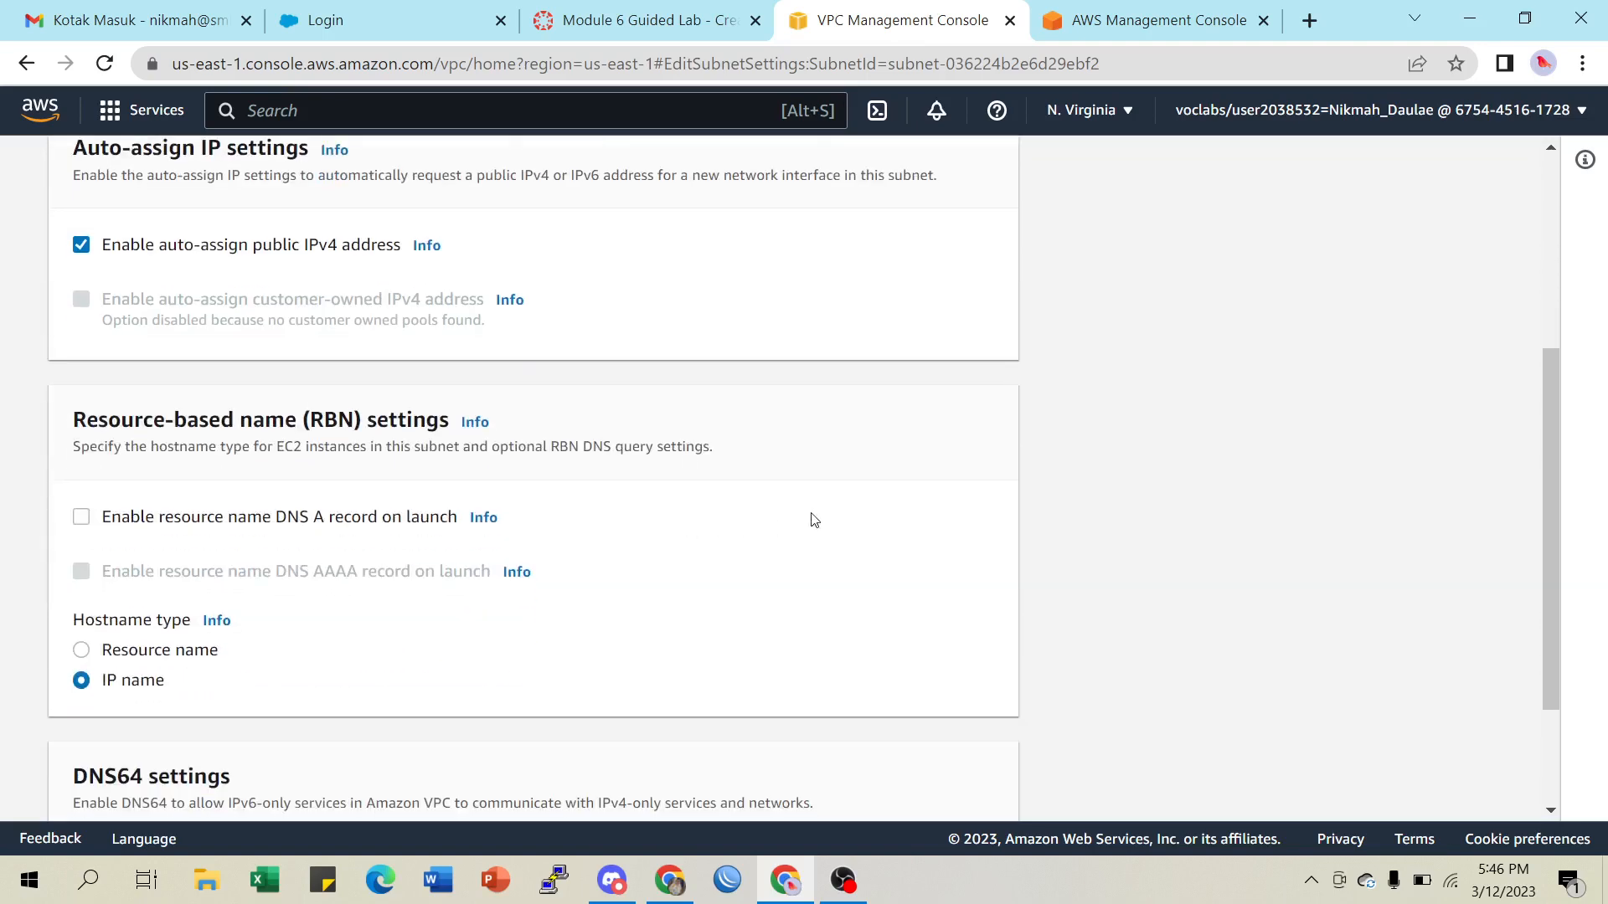
{"action": "scroll", "coordinate": [837, 544], "scroll_direction": "down", "scroll_amount": 1}
{"action": "left_click", "coordinate": [972, 779]}
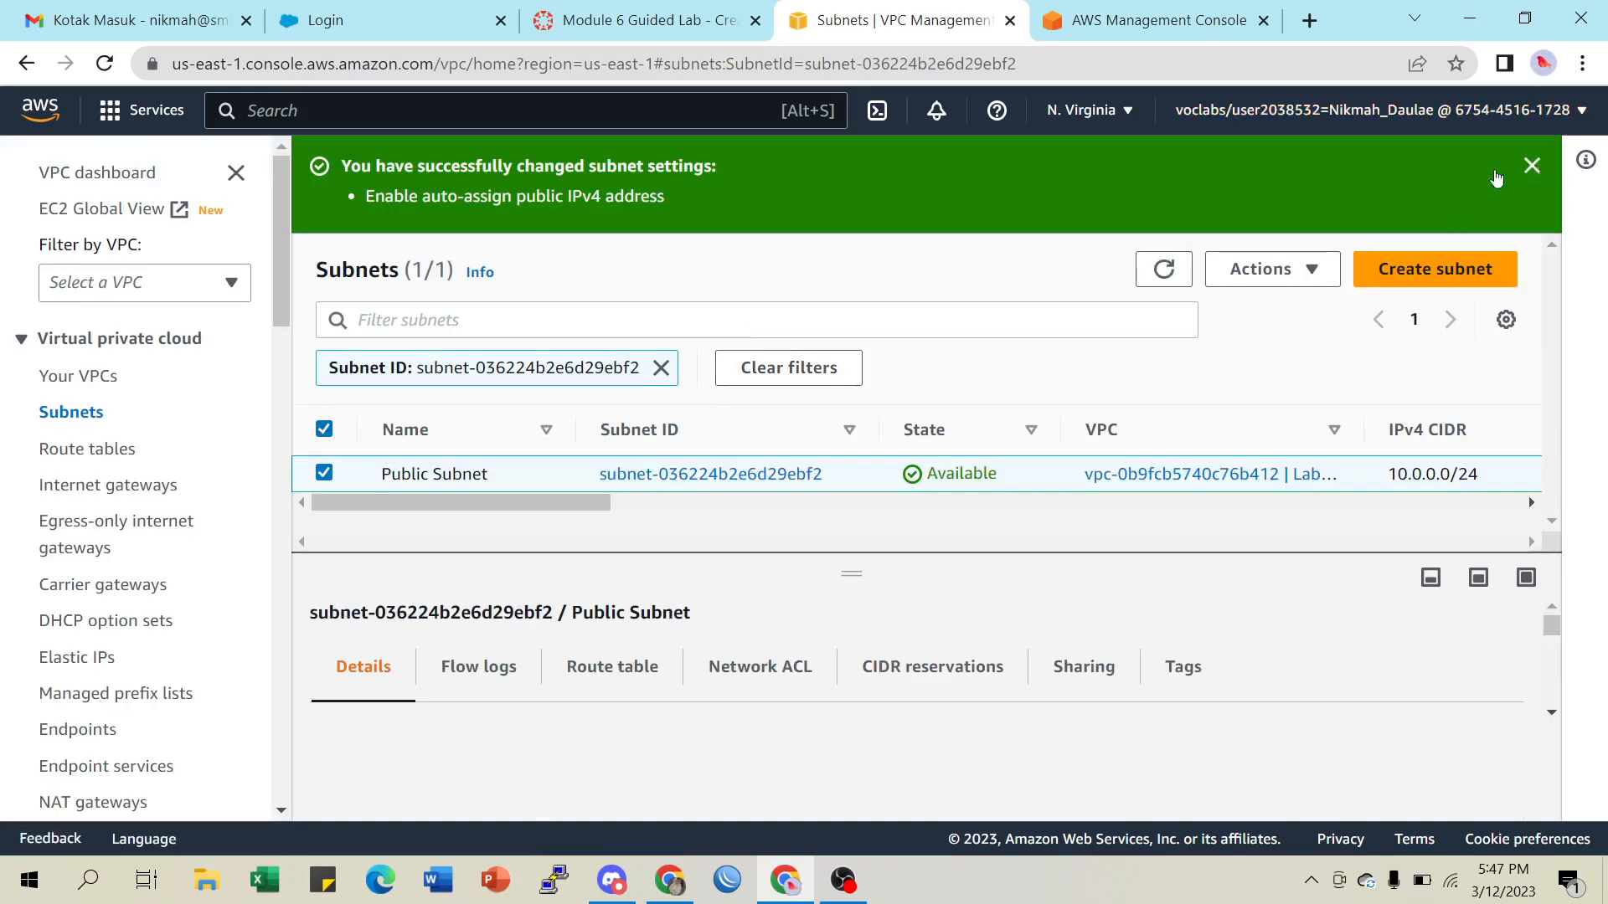
{"action": "left_click", "coordinate": [1532, 166]}
Return to the lab instructions and read the settings required for the private subnet in step 15
{"action": "left_click", "coordinate": [670, 24]}
{"action": "scroll", "coordinate": [558, 601], "scroll_direction": "down", "scroll_amount": 3}
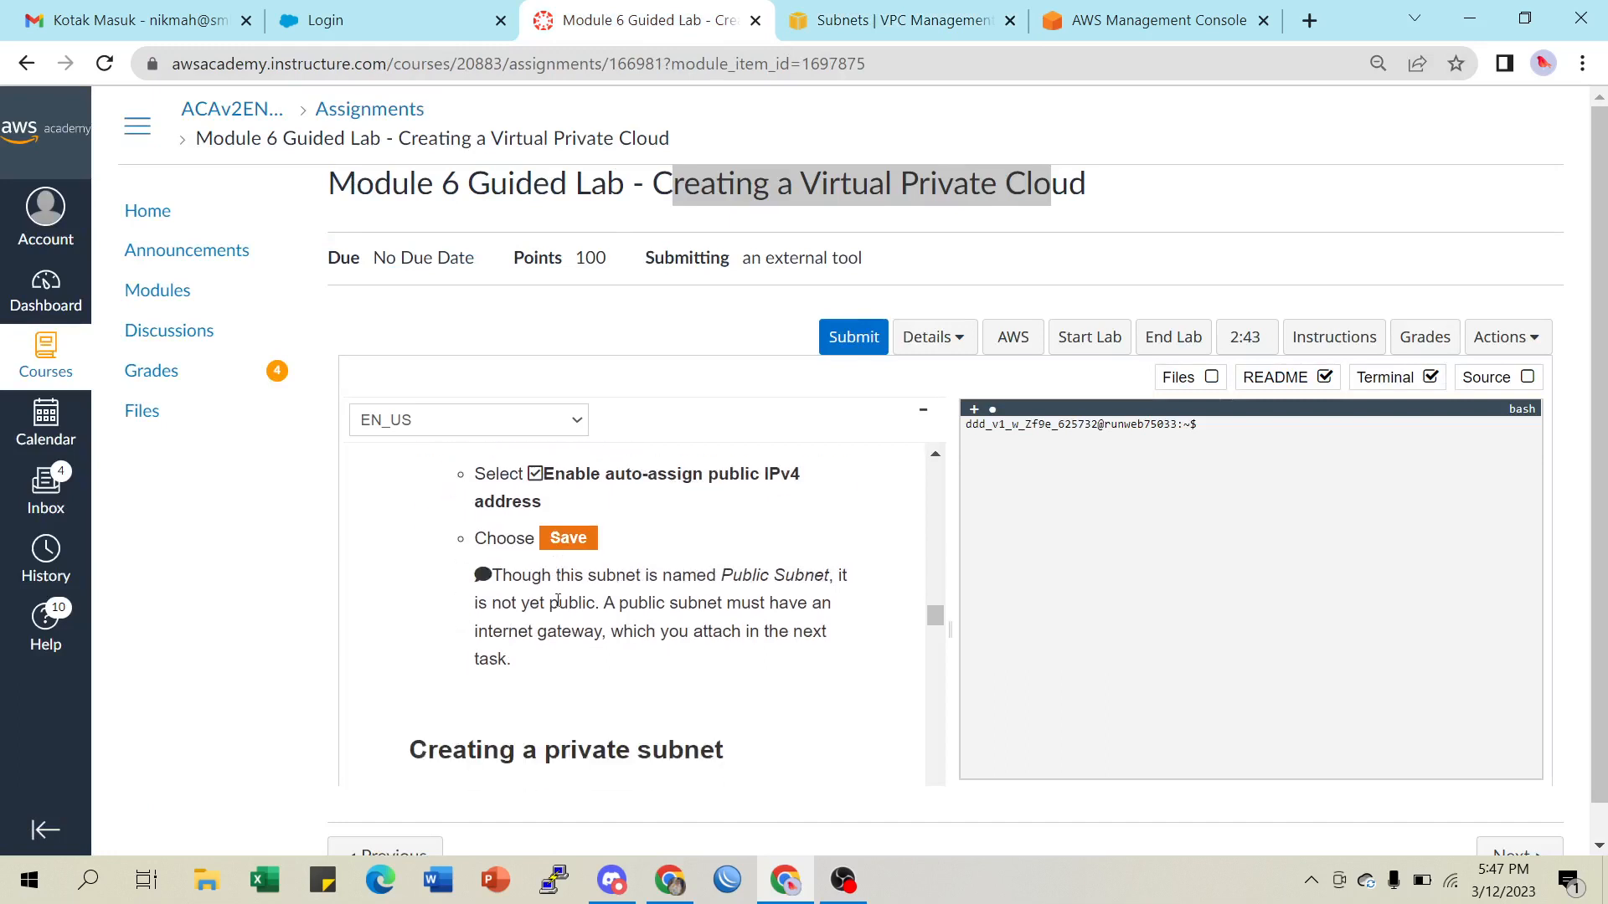
{"action": "scroll", "coordinate": [557, 600], "scroll_direction": "down", "scroll_amount": 2}
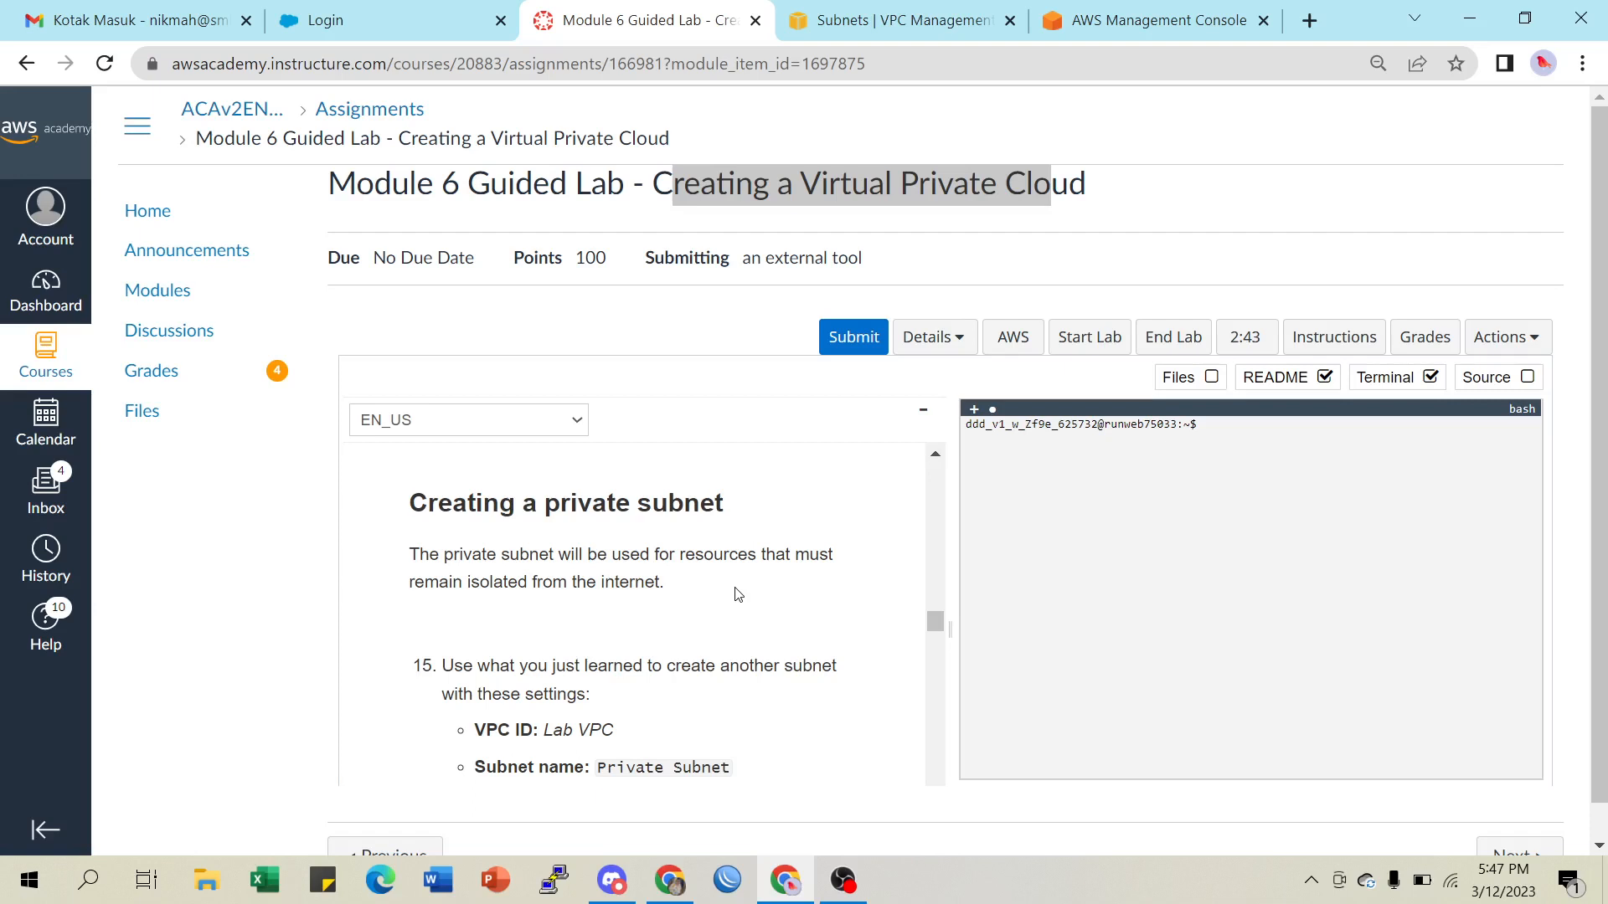
{"action": "scroll", "coordinate": [737, 596], "scroll_direction": "down", "scroll_amount": 2}
{"action": "scroll", "coordinate": [727, 601], "scroll_direction": "up", "scroll_amount": 2}
{"action": "scroll", "coordinate": [728, 600], "scroll_direction": "down", "scroll_amount": 4}
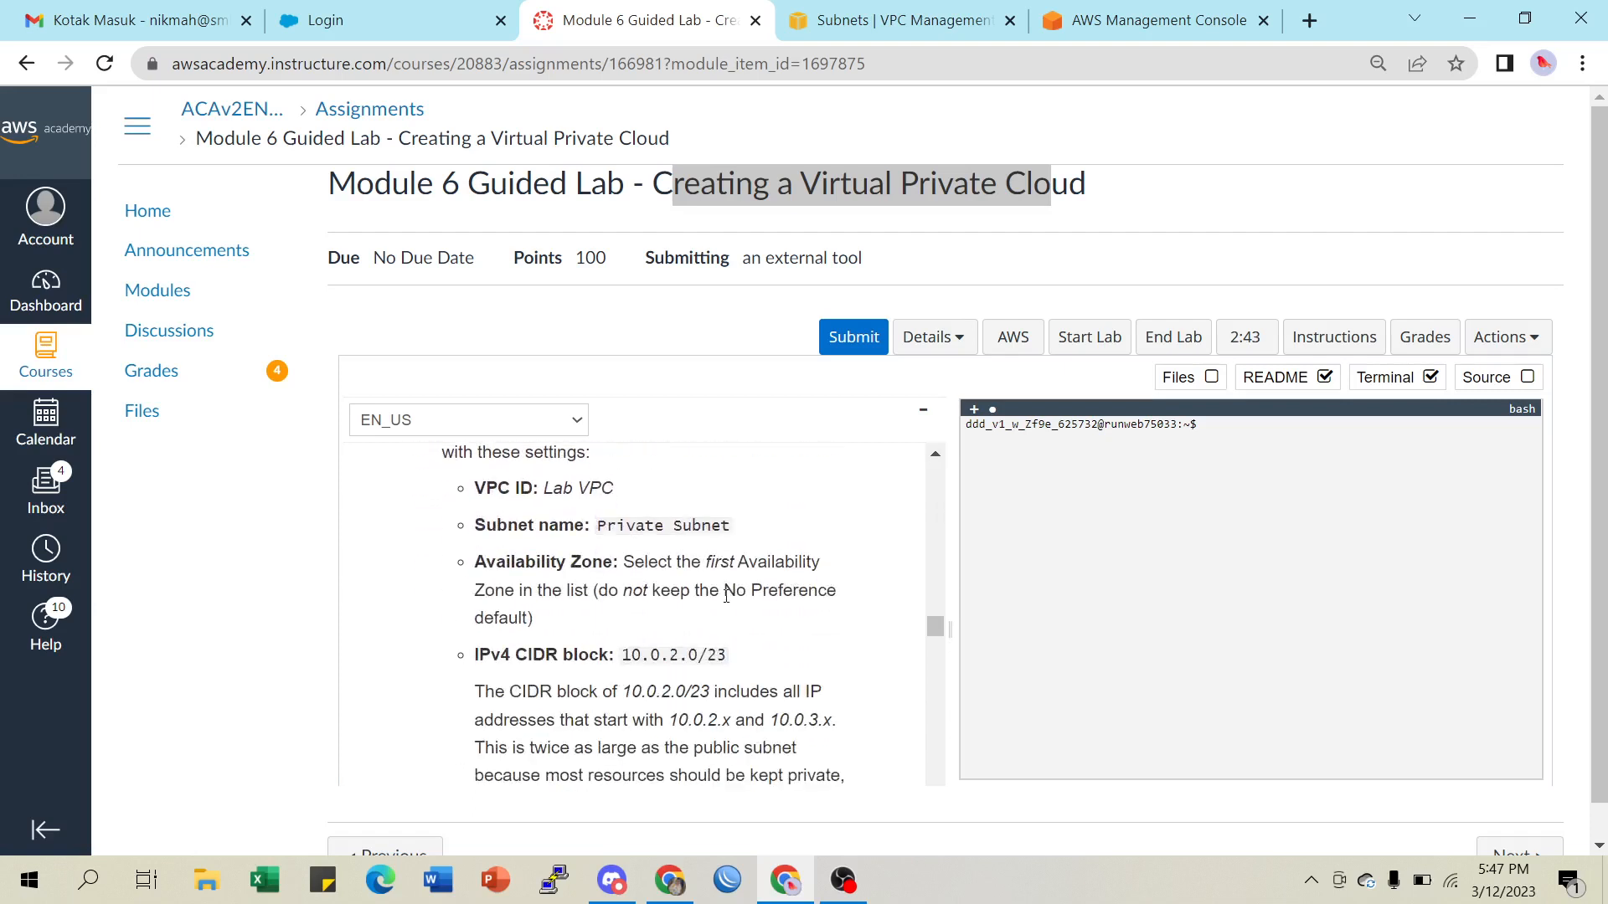
{"action": "scroll", "coordinate": [726, 595], "scroll_direction": "up", "scroll_amount": 2}
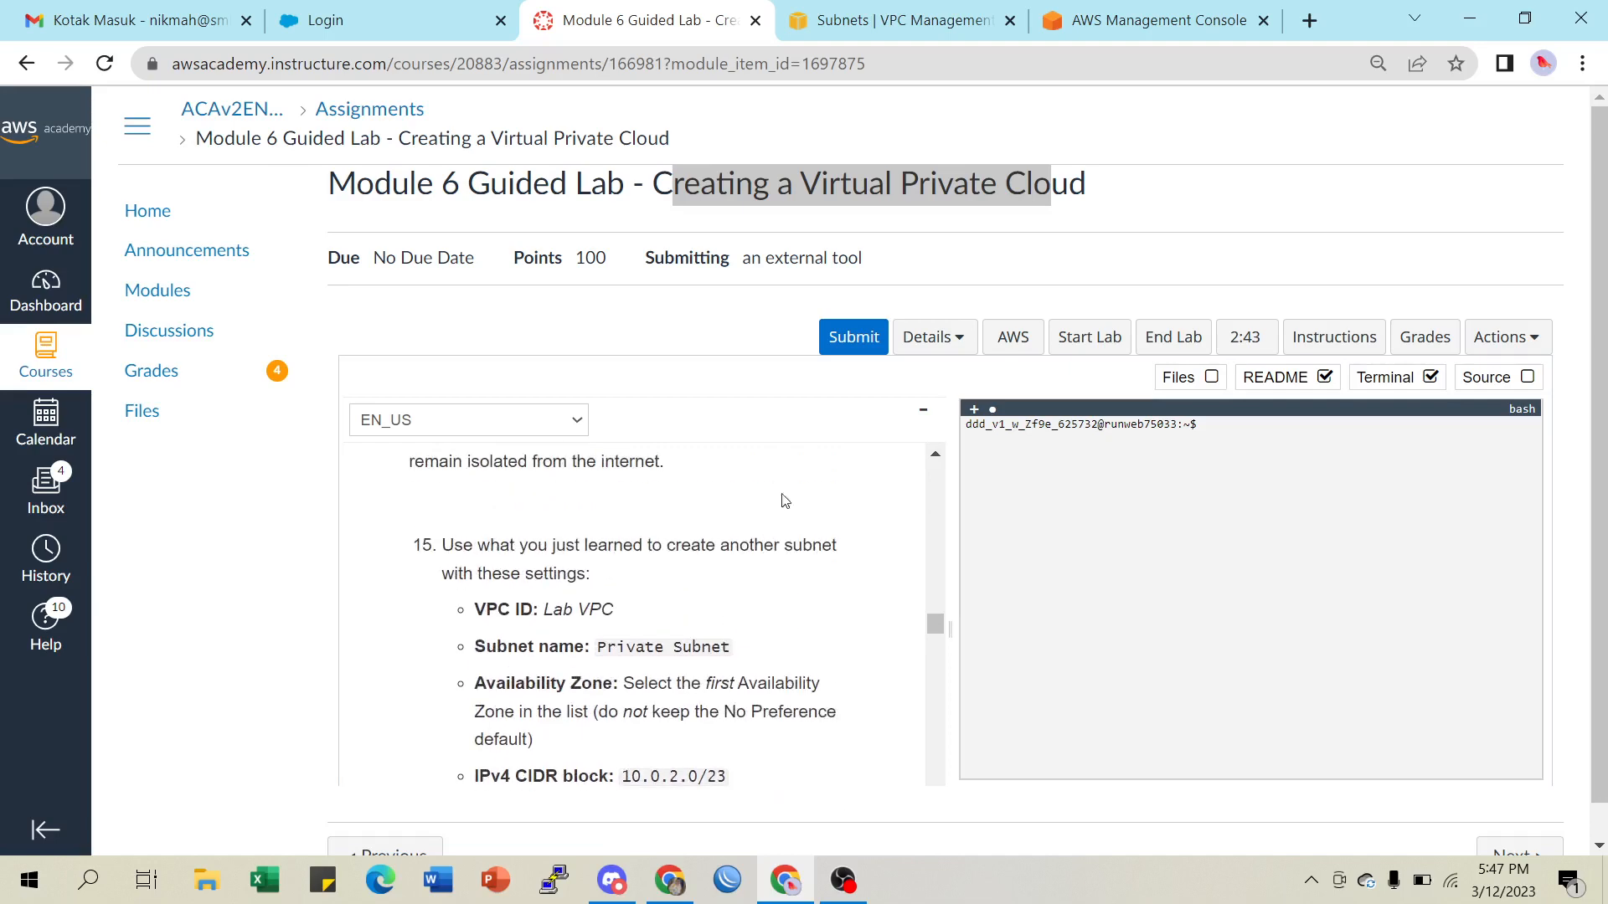
Start creating another subnet in the VPC console and choose Lab VPC as its VPC
{"action": "left_click", "coordinate": [901, 25]}
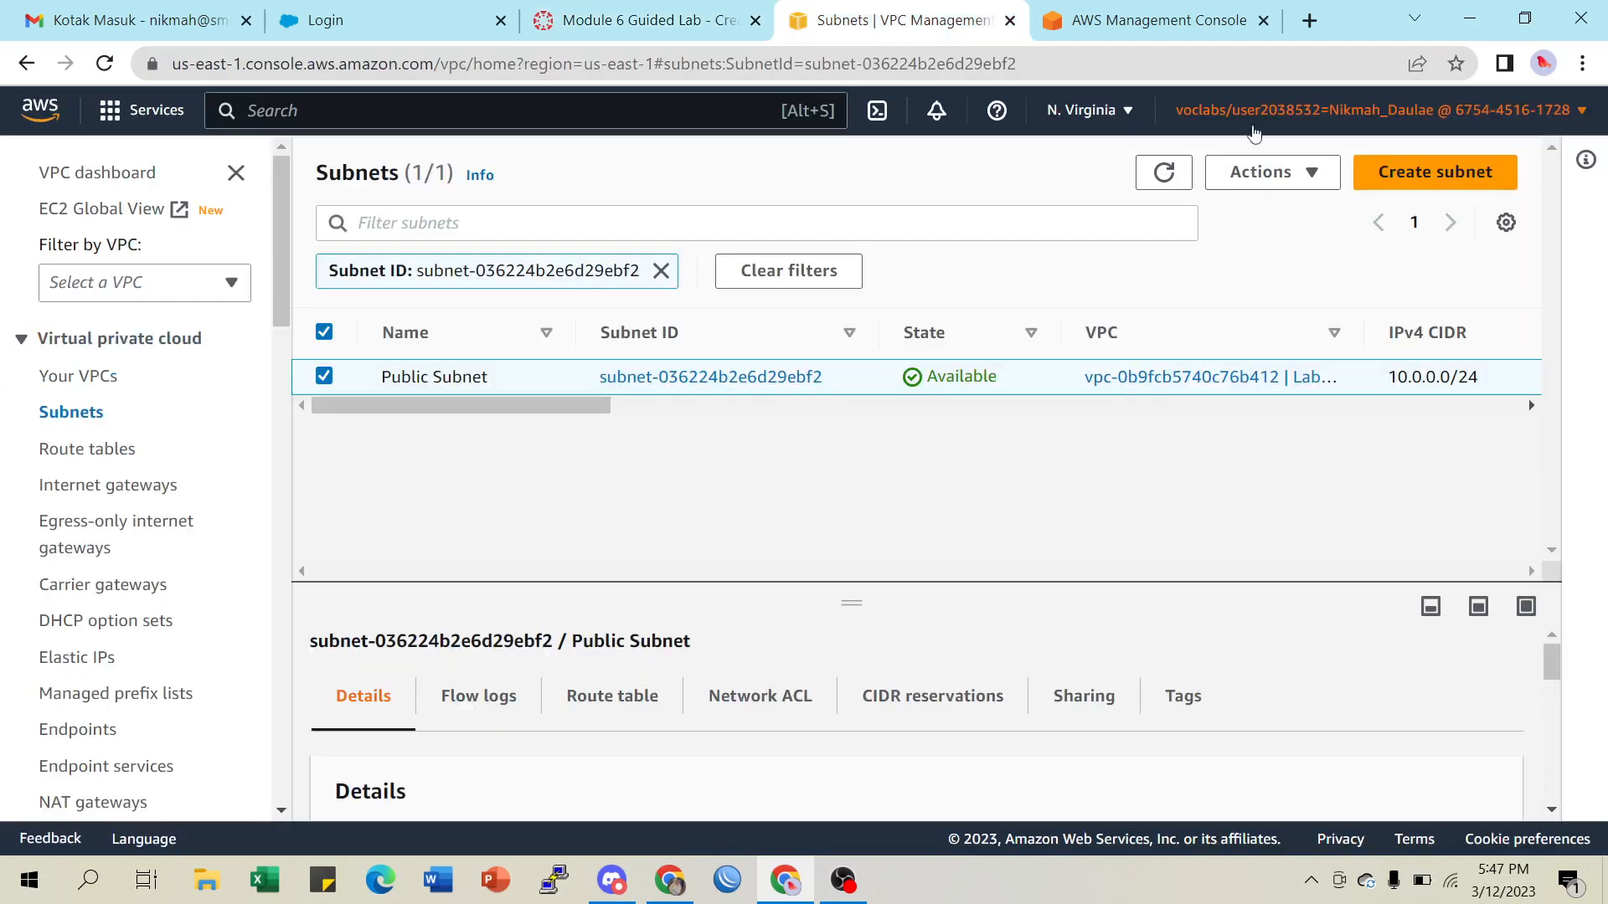
{"action": "left_click", "coordinate": [1415, 167]}
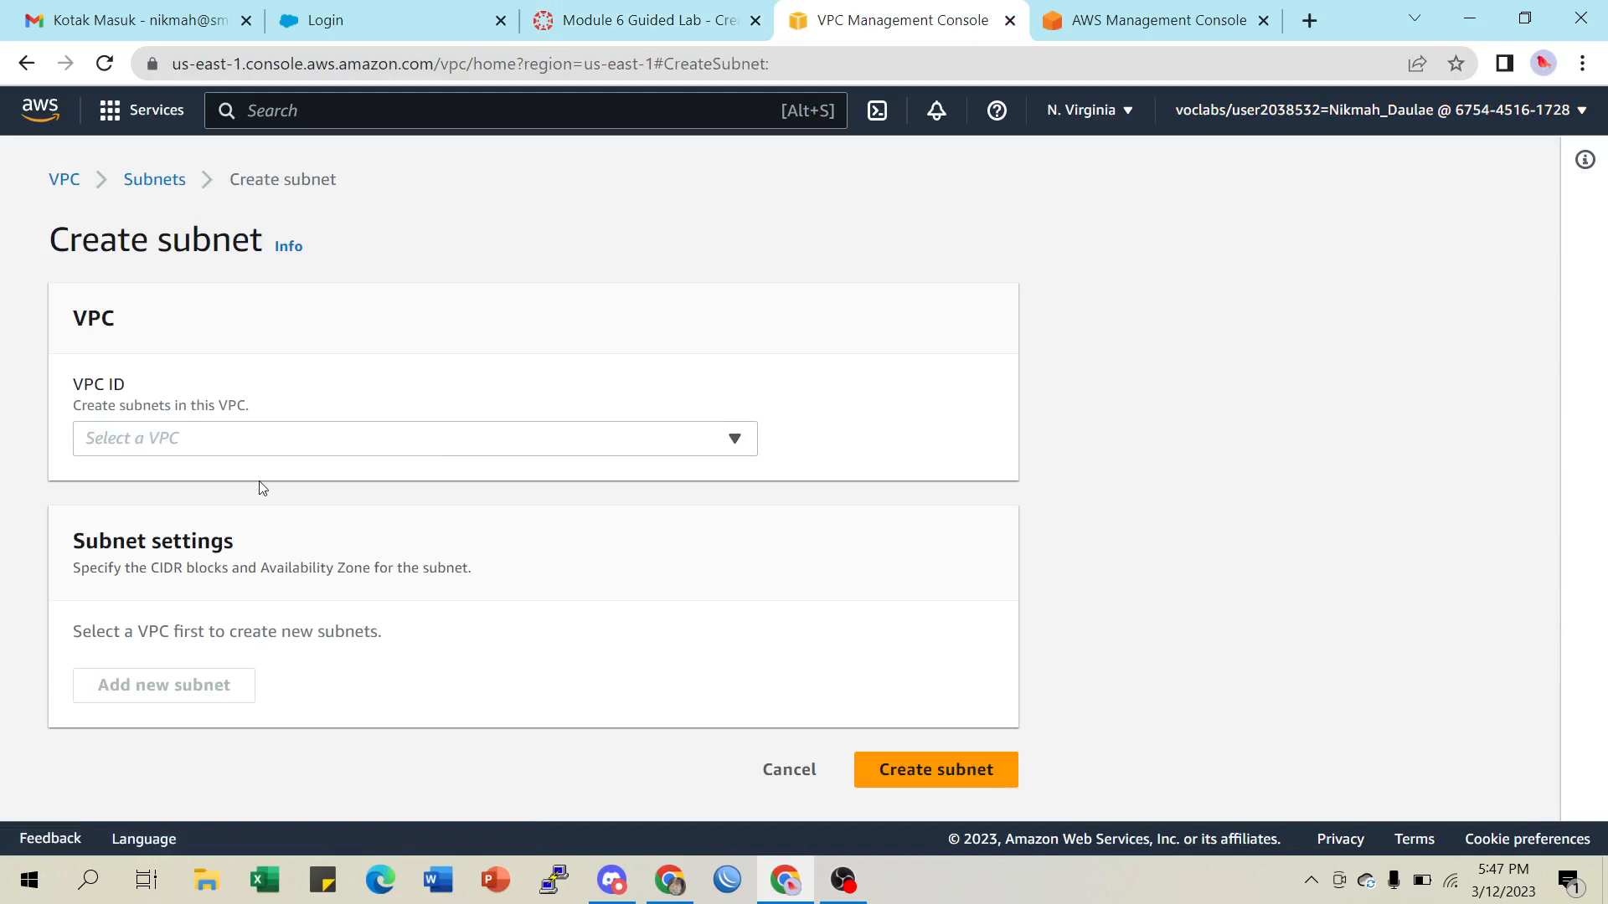
{"action": "left_click", "coordinate": [280, 442]}
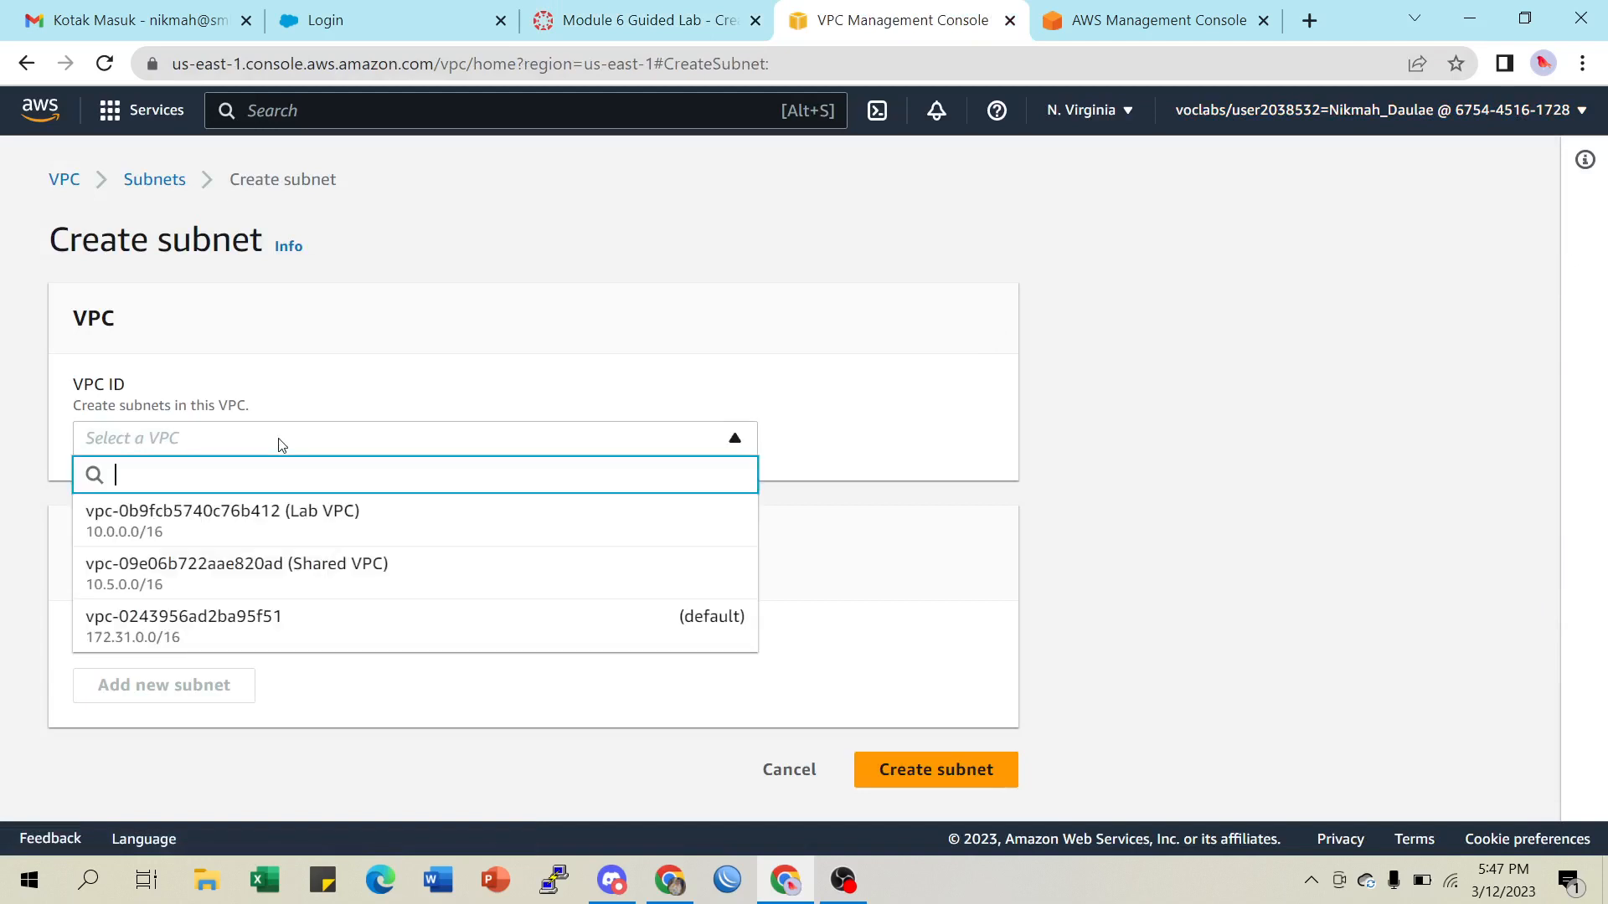
{"action": "left_click", "coordinate": [251, 526]}
Name the new subnet Private Subnet, copying the name from the lab instructions
{"action": "scroll", "coordinate": [527, 465], "scroll_direction": "down", "scroll_amount": 2}
{"action": "scroll", "coordinate": [491, 515], "scroll_direction": "down", "scroll_amount": 2}
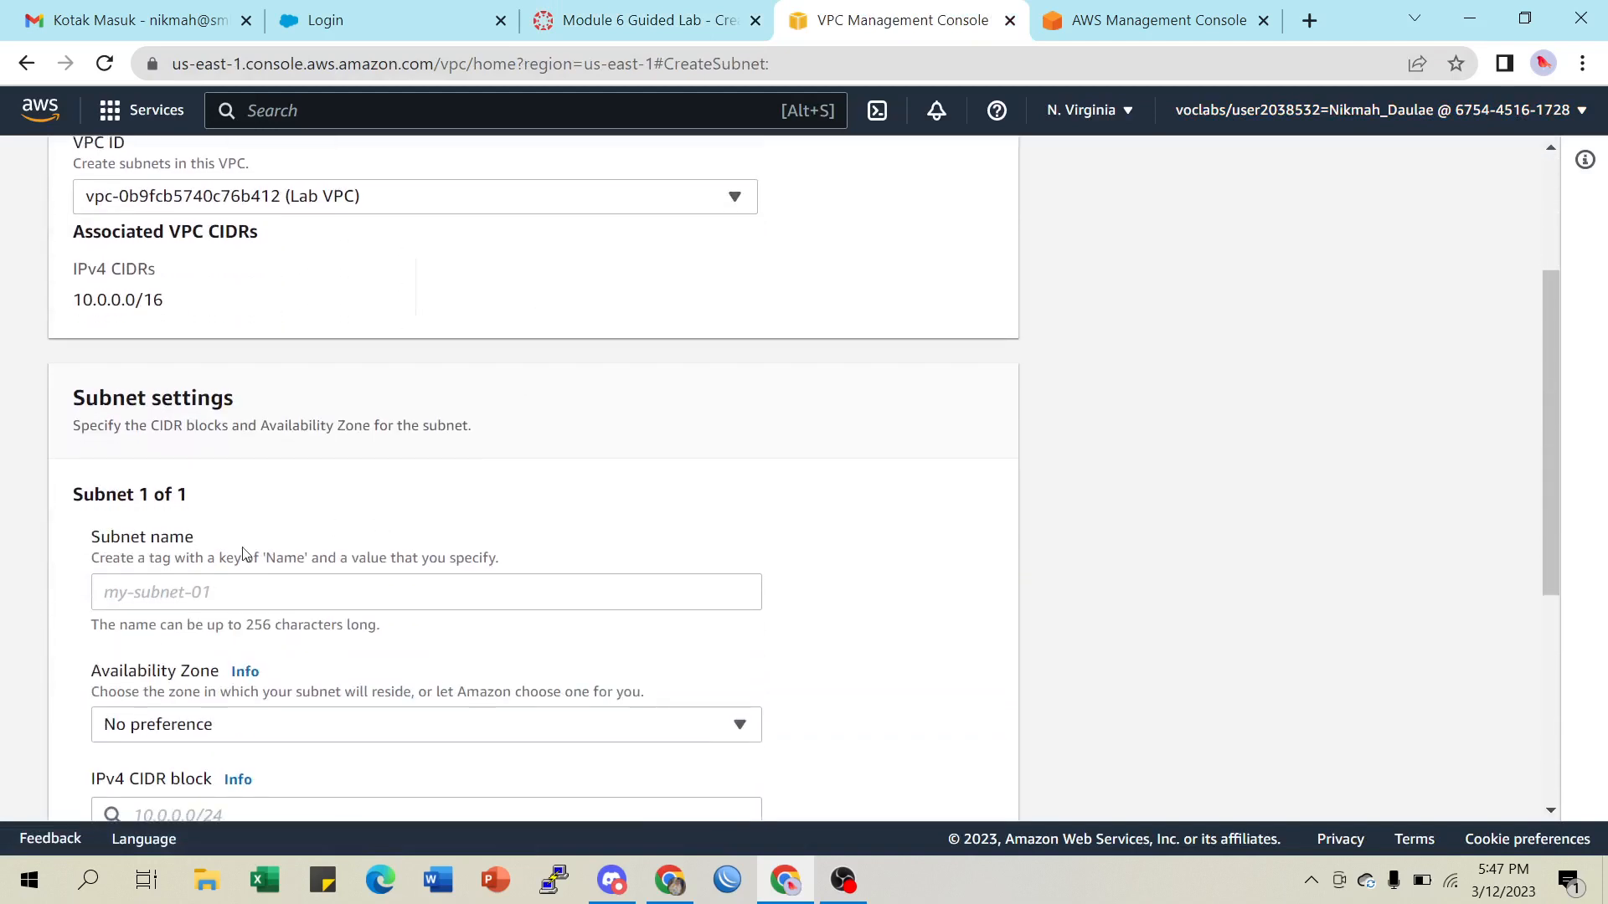
{"action": "left_click", "coordinate": [191, 590]}
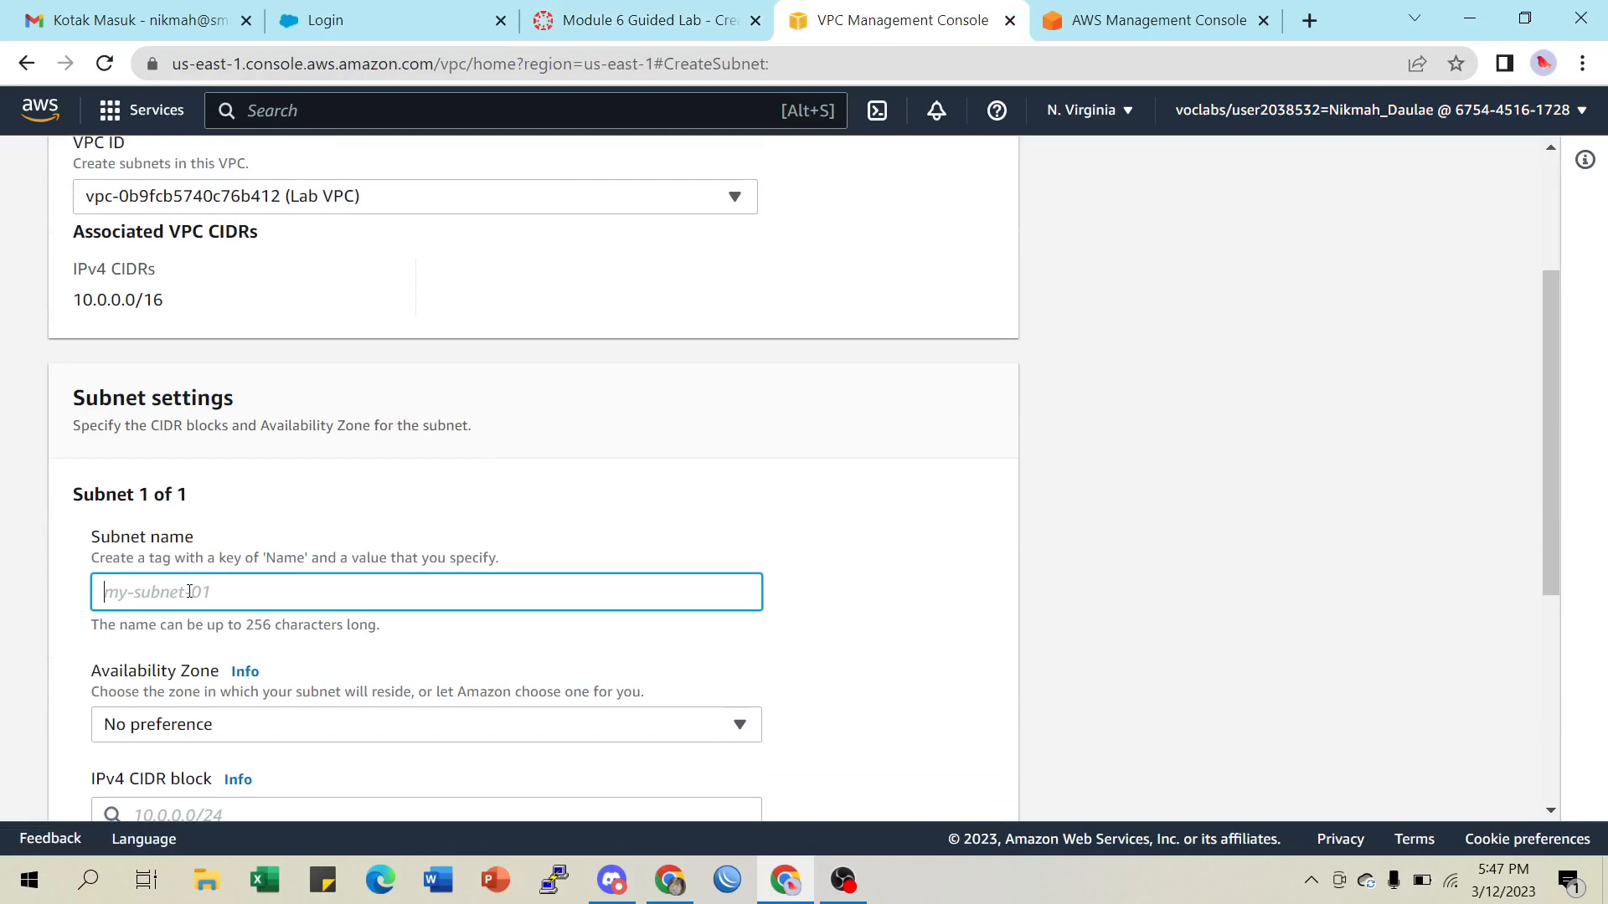
{"action": "left_click", "coordinate": [626, 20]}
{"action": "left_click_drag", "start_coordinate": [599, 646], "coordinate": [758, 651]}
{"action": "key", "text": "ctrl+c"}
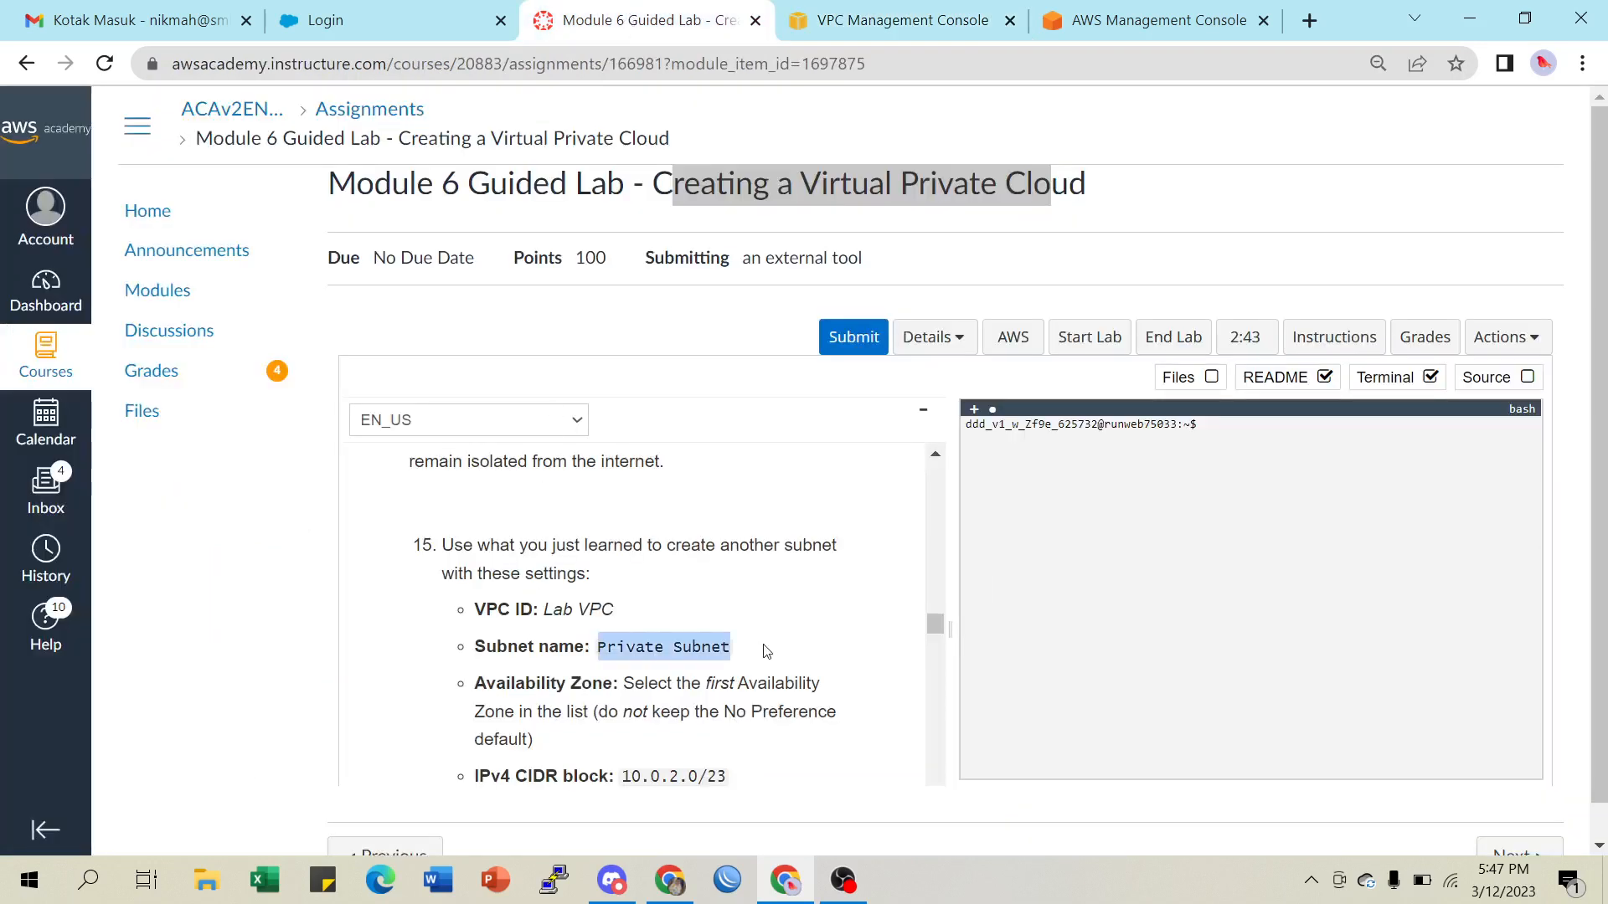
{"action": "left_click", "coordinate": [825, 25]}
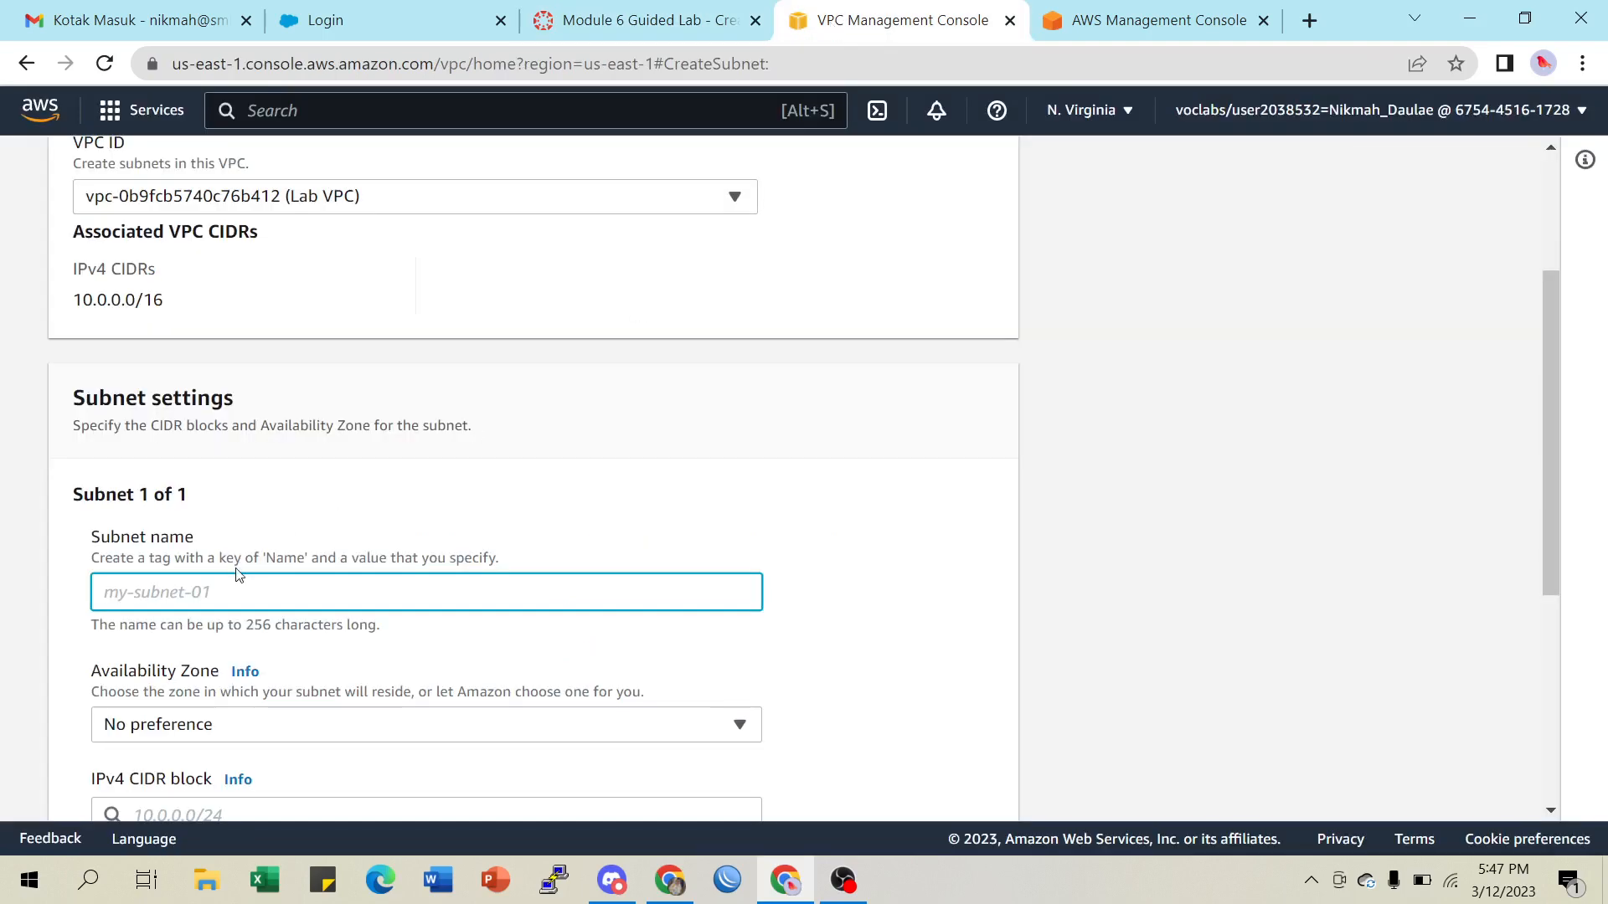
{"action": "key", "text": "ctrl+v"}
Set the private subnet's Availability Zone to US East (N. Virginia) / us-east-1a
{"action": "scroll", "coordinate": [609, 570], "scroll_direction": "down", "scroll_amount": 3}
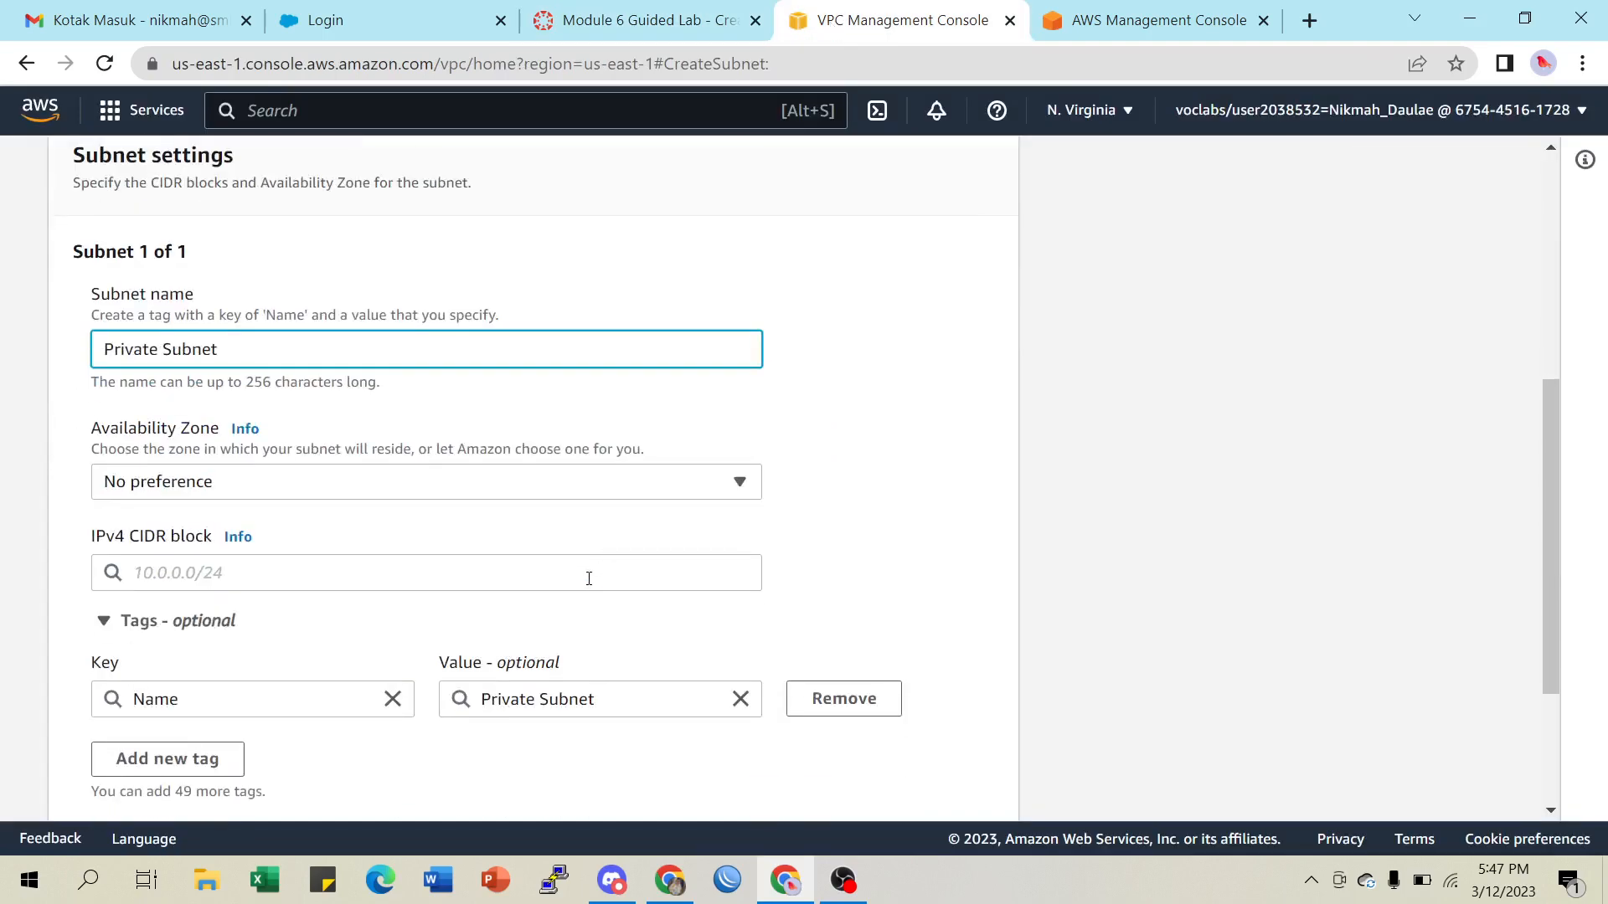
{"action": "left_click", "coordinate": [420, 484]}
{"action": "left_click", "coordinate": [305, 311]}
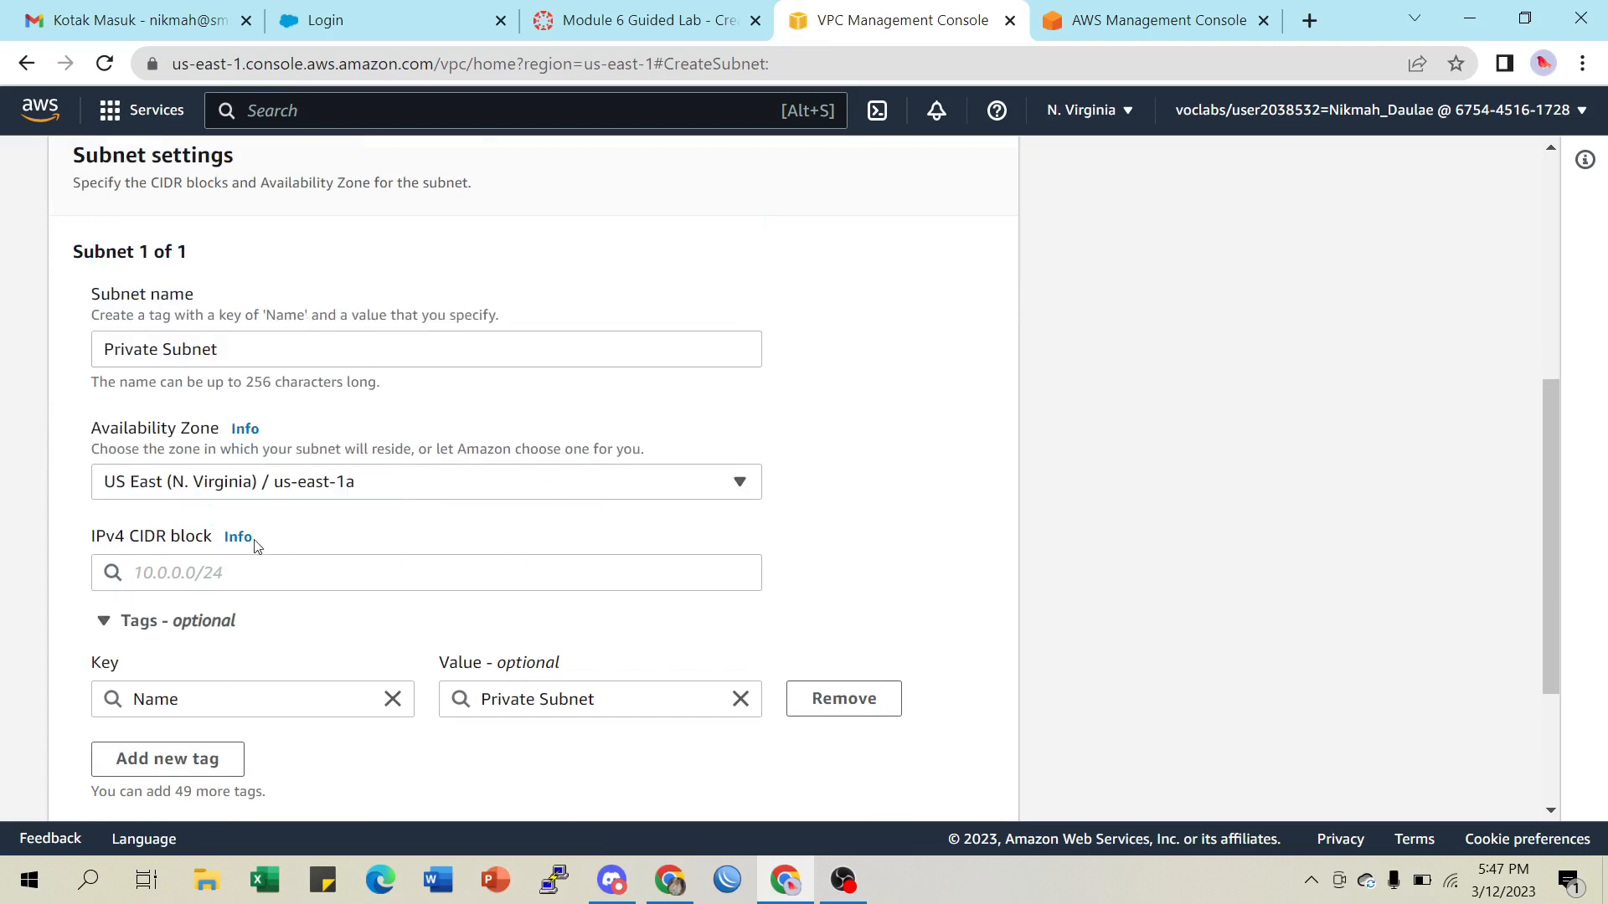
Set the private subnet's IPv4 CIDR block to 10.0.2.0/23, copied from the lab instructions
{"action": "left_click", "coordinate": [605, 20]}
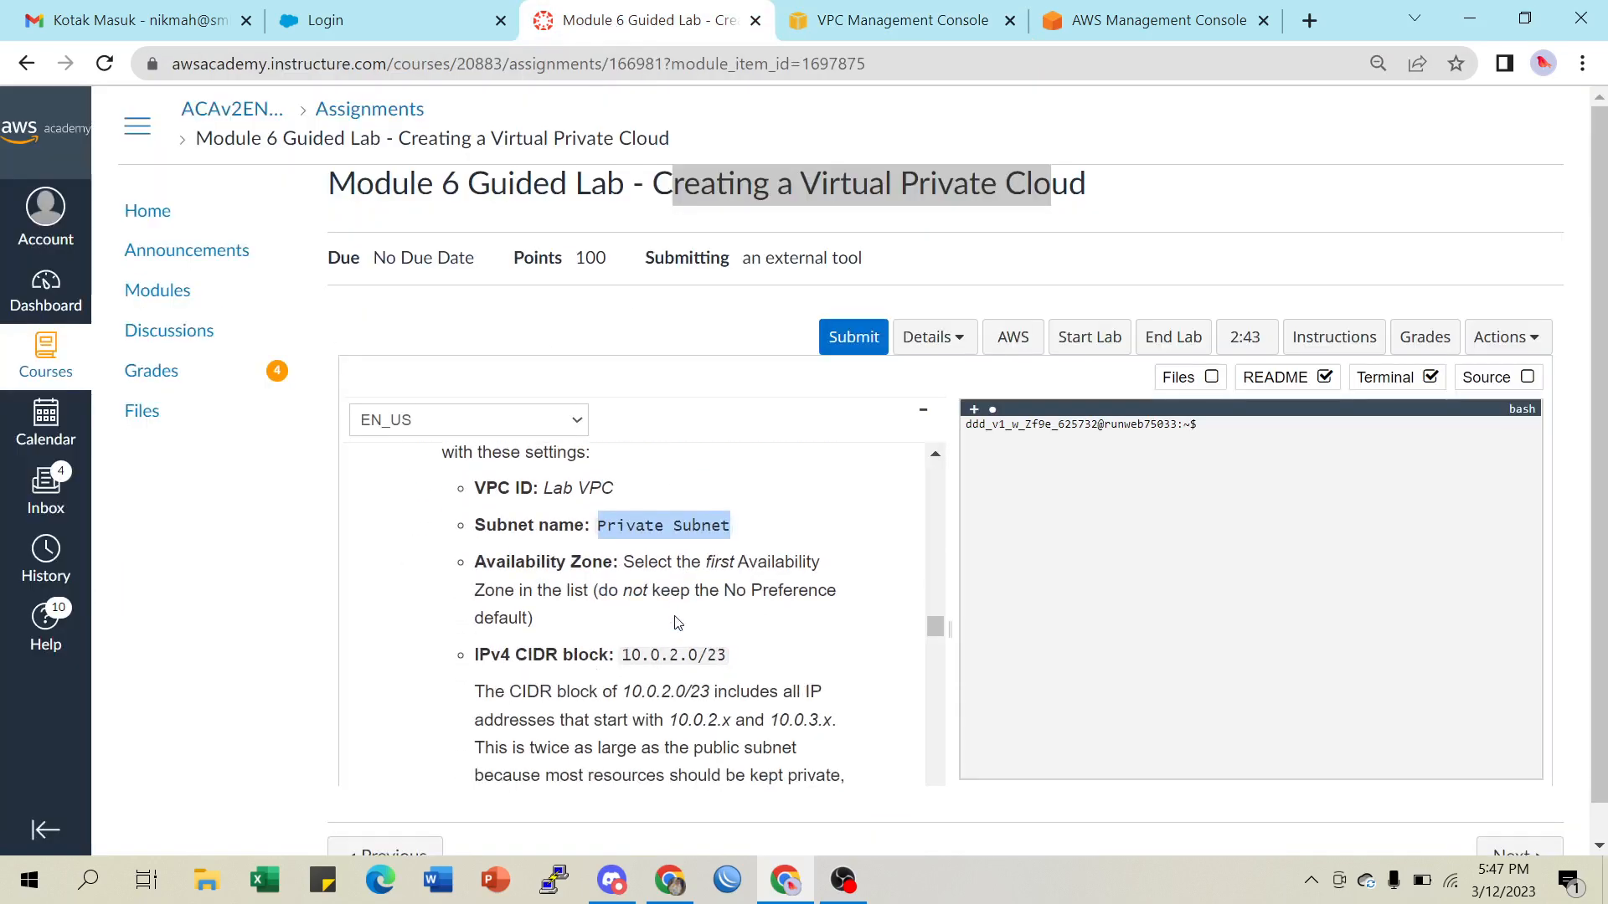
{"action": "left_click_drag", "start_coordinate": [622, 655], "coordinate": [739, 652]}
{"action": "key", "text": "ctrl+c"}
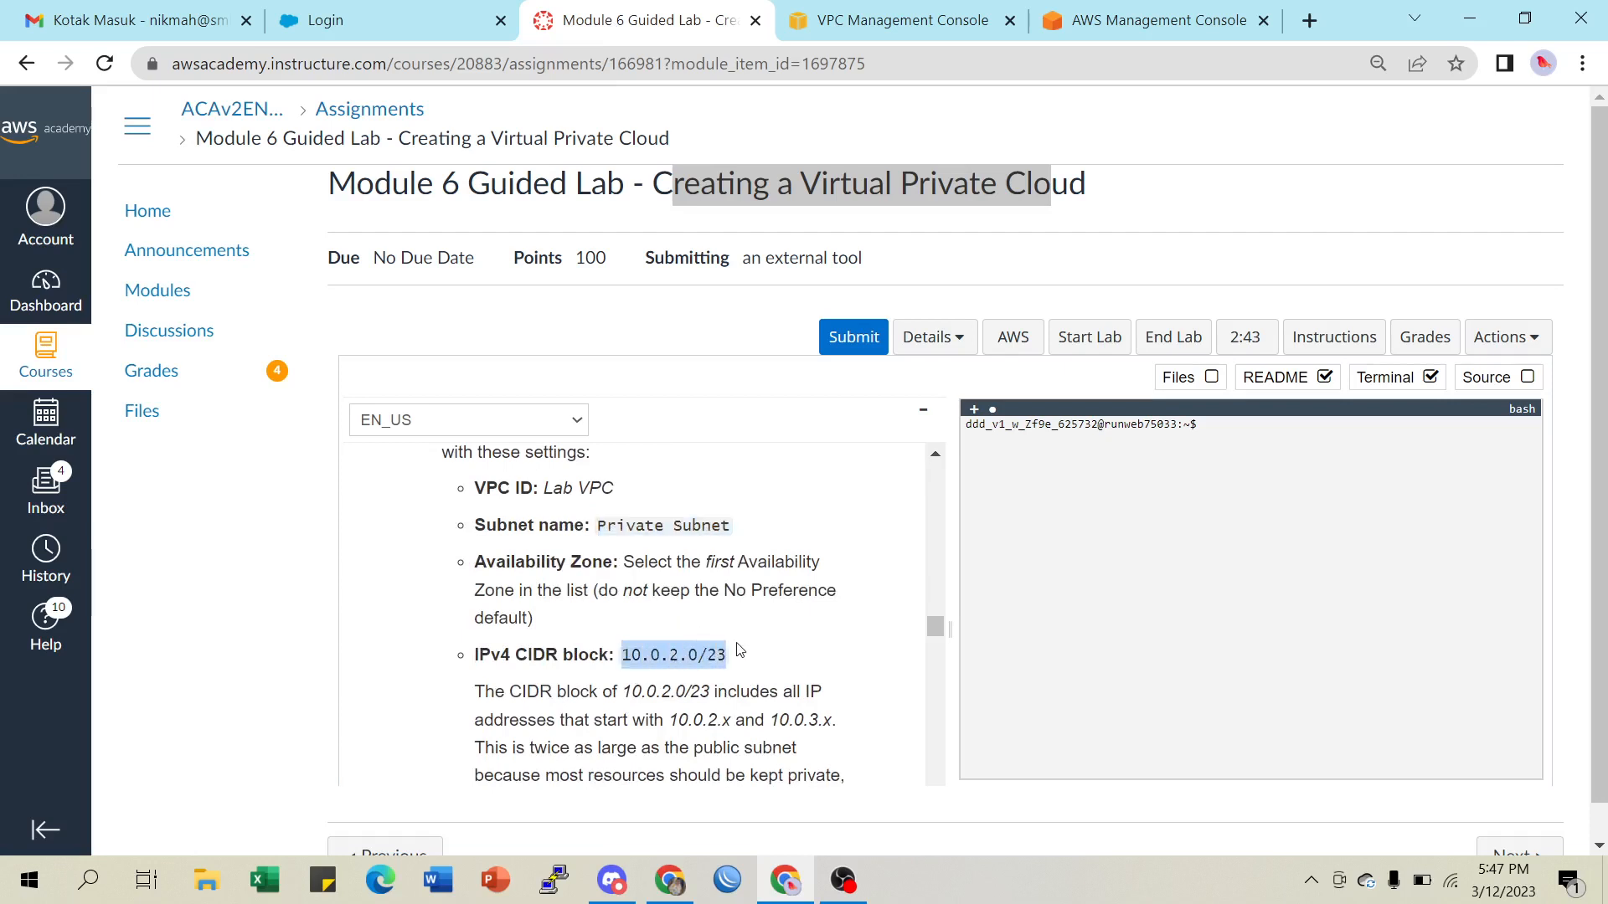
{"action": "left_click", "coordinate": [858, 18]}
{"action": "left_click", "coordinate": [140, 576]}
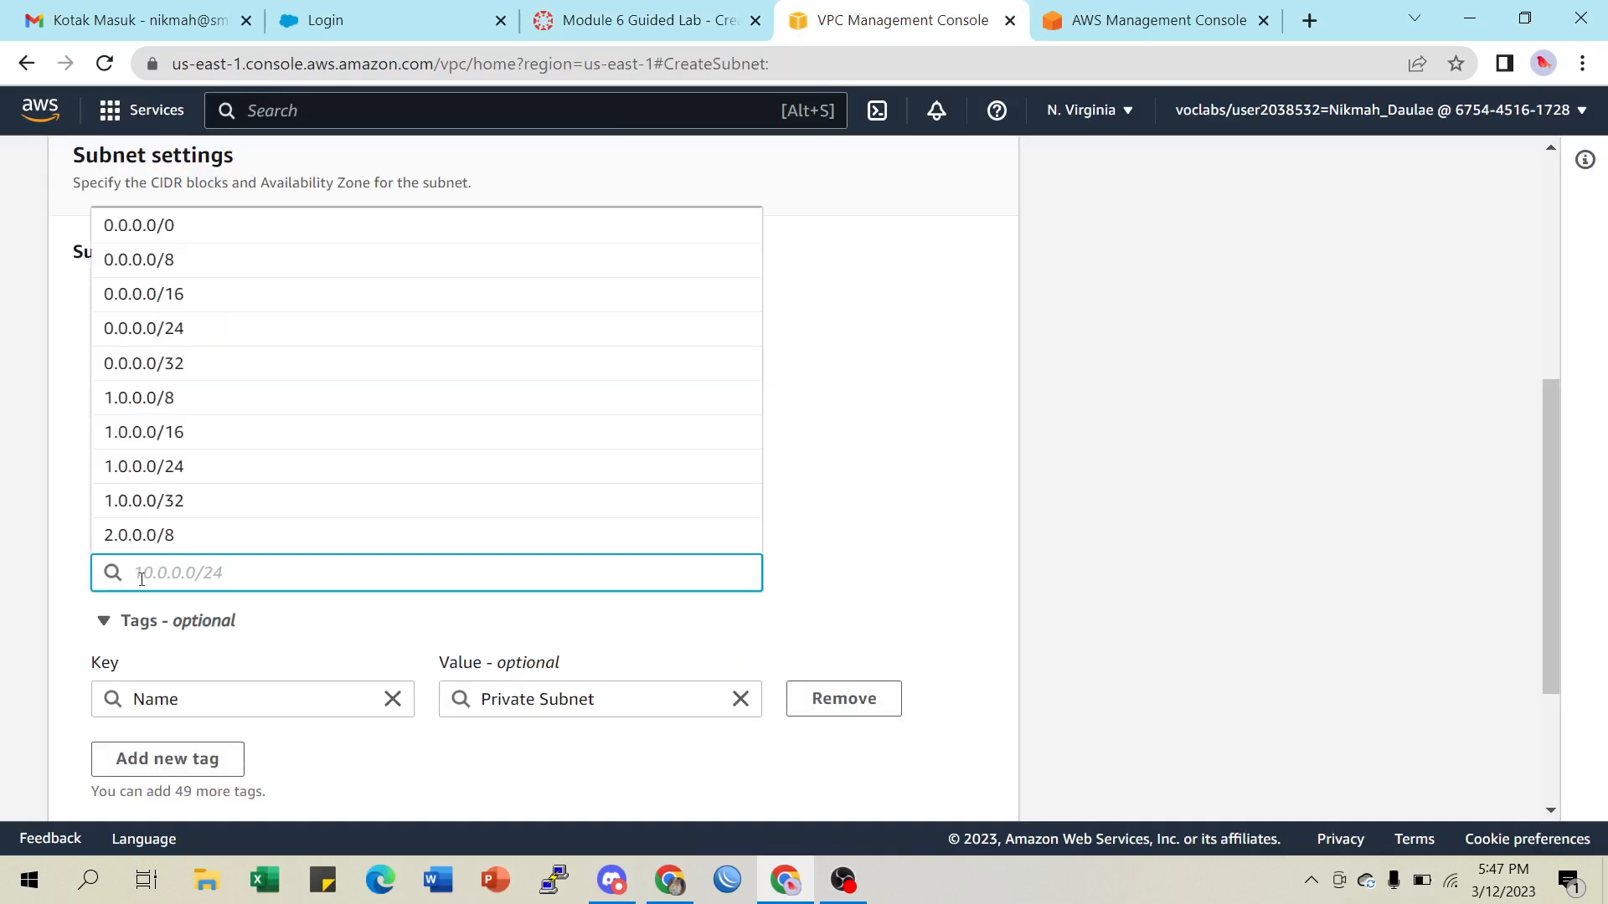
{"action": "key", "text": "ctrl+v"}
{"action": "left_click", "coordinate": [190, 615]}
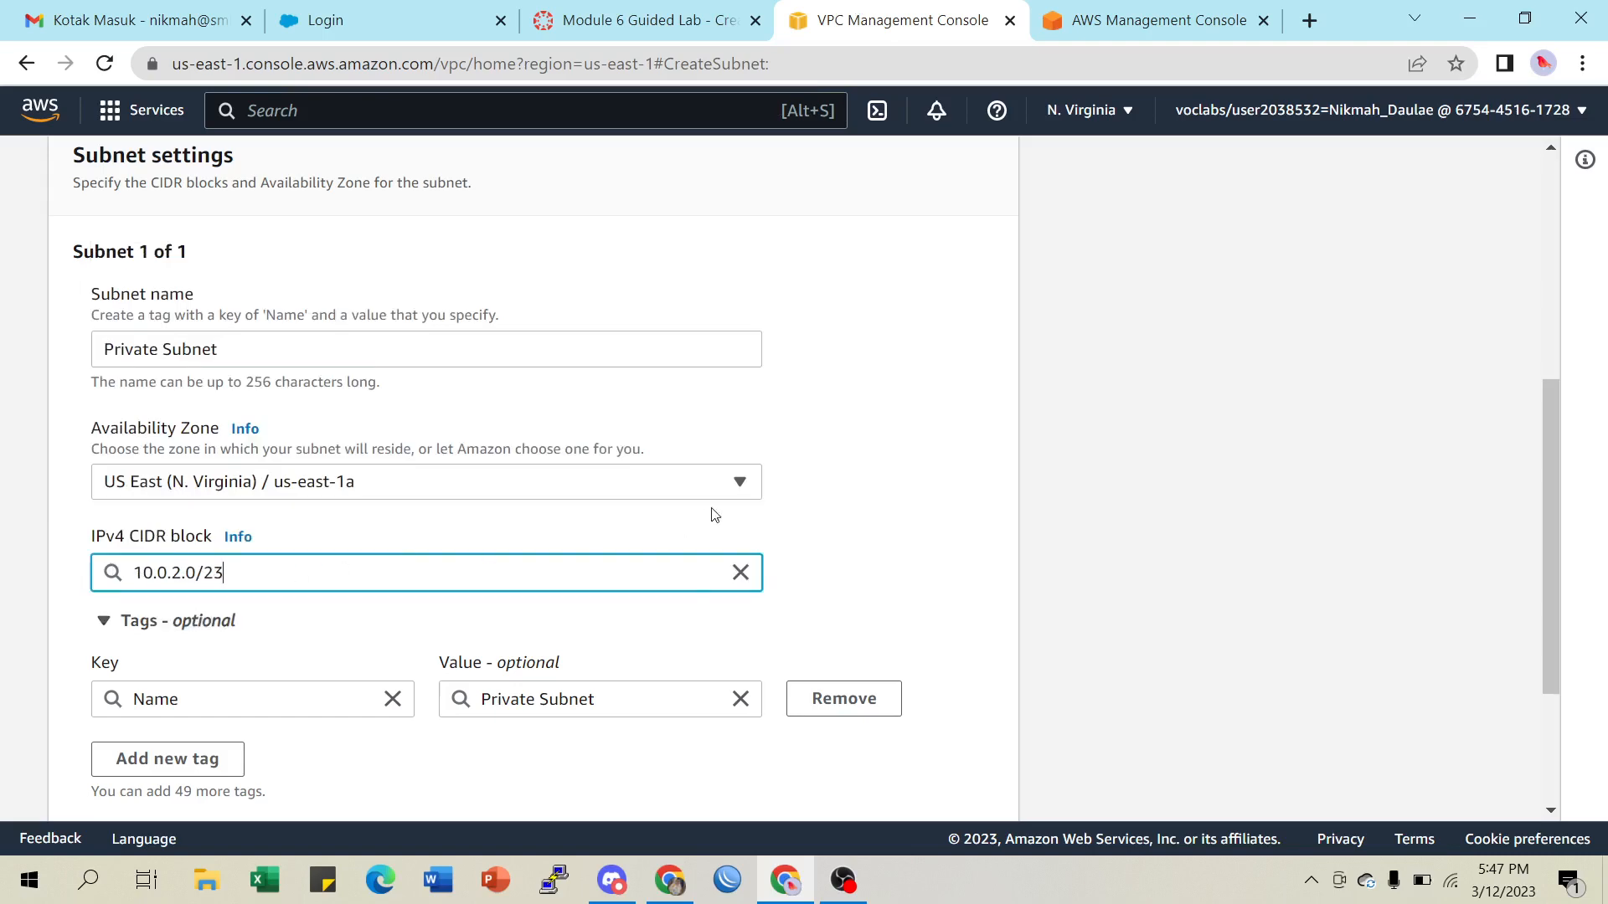
Create the private subnet with the entered settings and display the unfiltered list of all subnets
{"action": "scroll", "coordinate": [714, 514], "scroll_direction": "down", "scroll_amount": 3}
{"action": "left_click", "coordinate": [911, 781]}
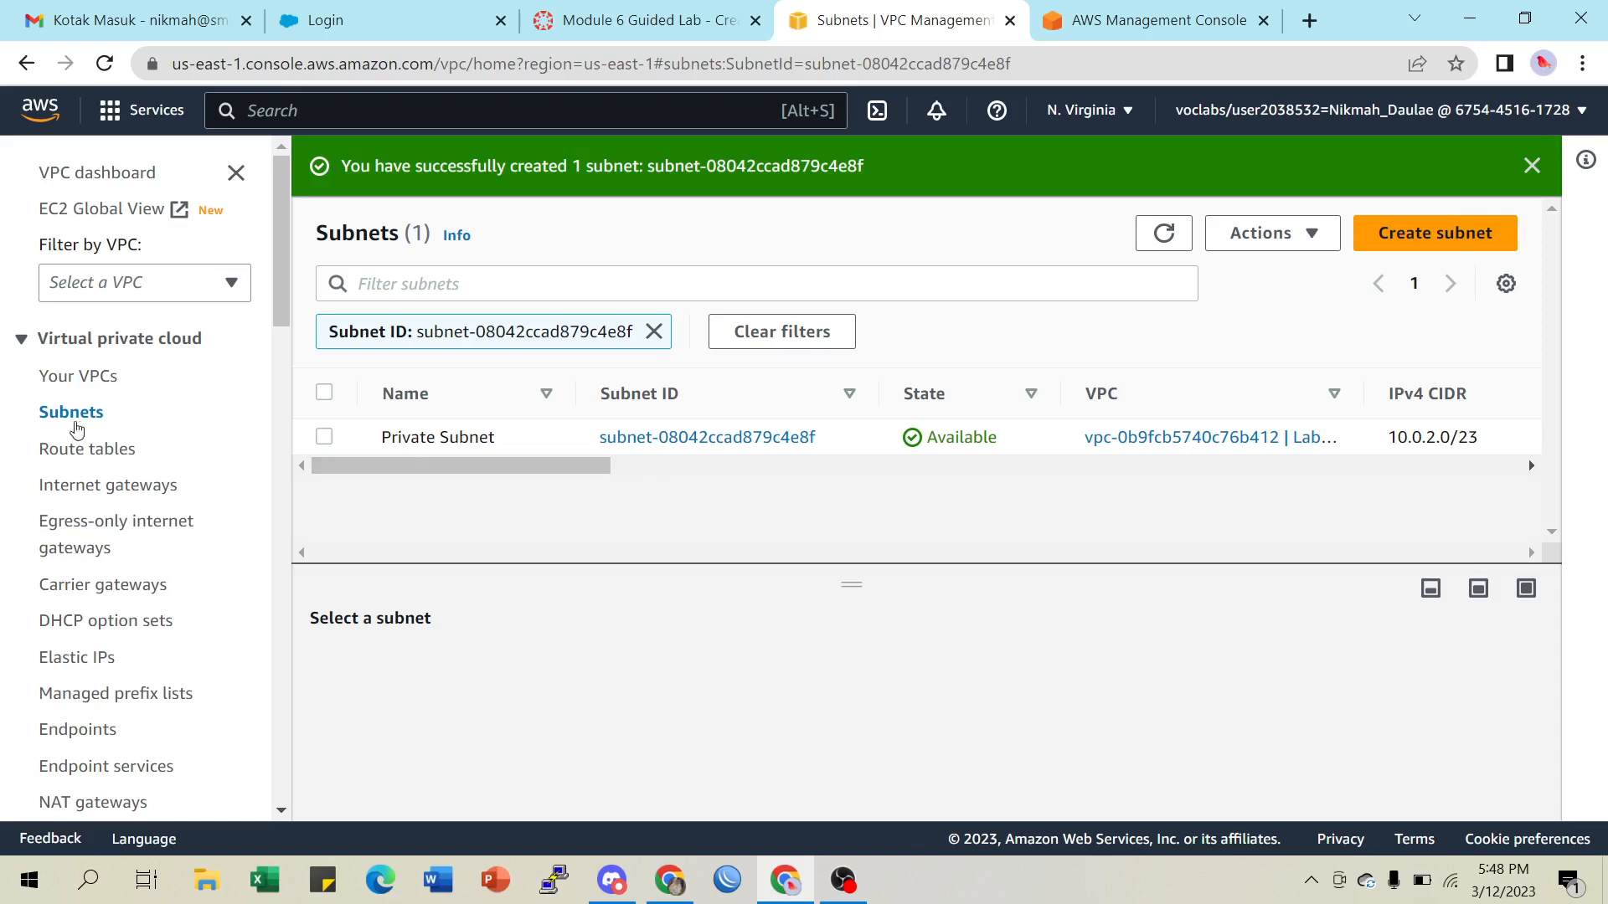
{"action": "left_click", "coordinate": [72, 412]}
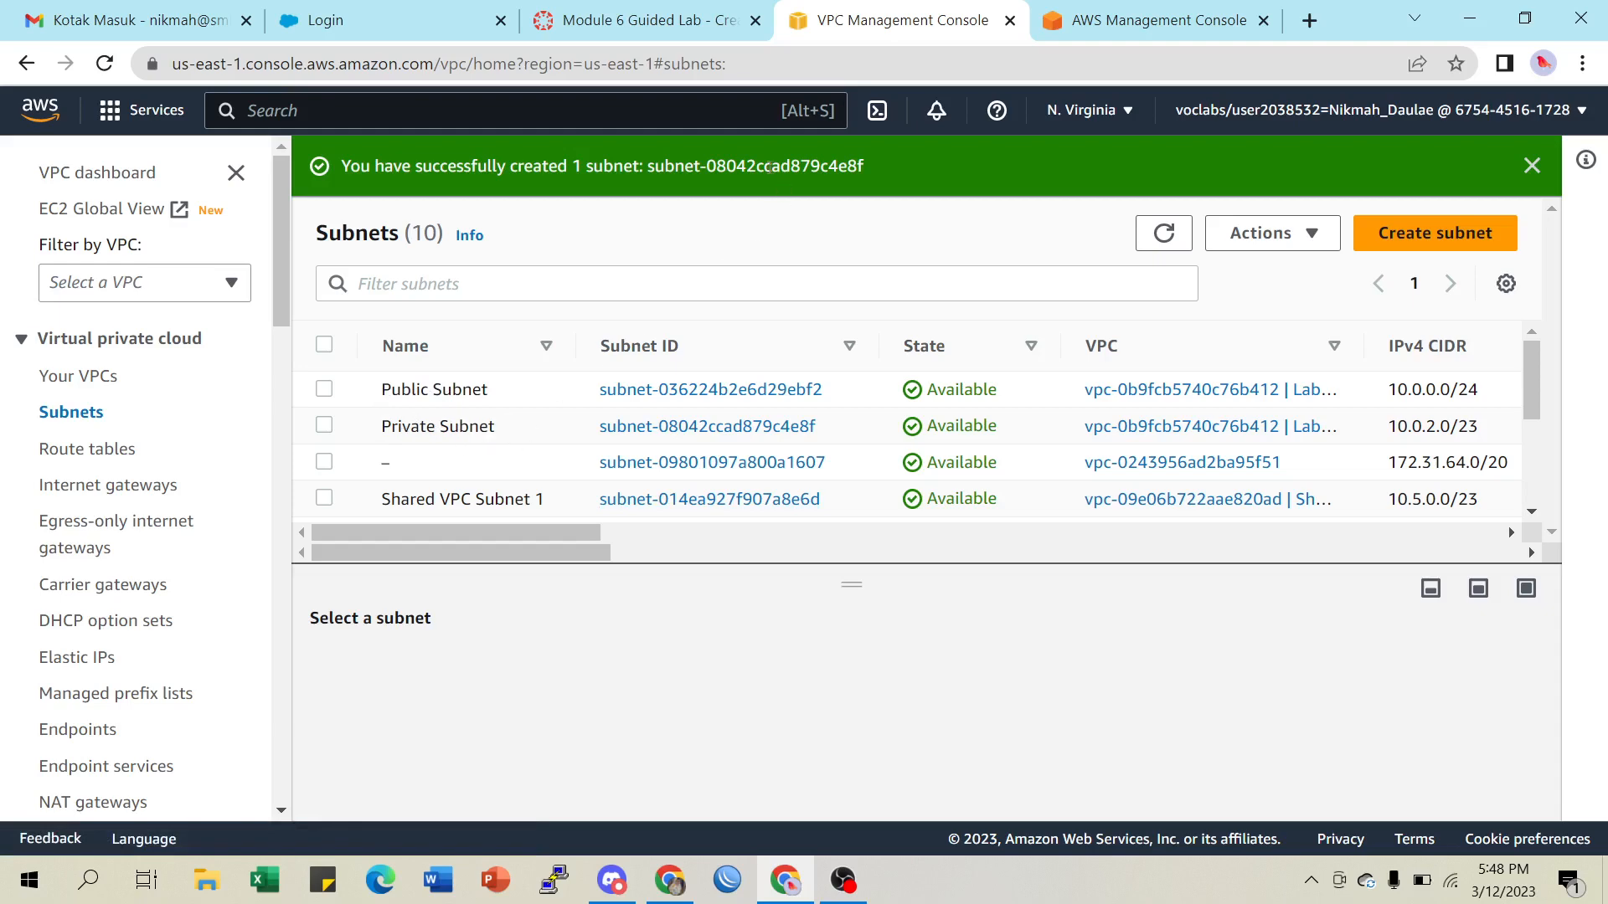
Read Task 3 of the lab instructions up to step 16 and open the internet gateways list in the VPC console
{"action": "left_click", "coordinate": [652, 21]}
{"action": "scroll", "coordinate": [699, 589], "scroll_direction": "down", "scroll_amount": 2}
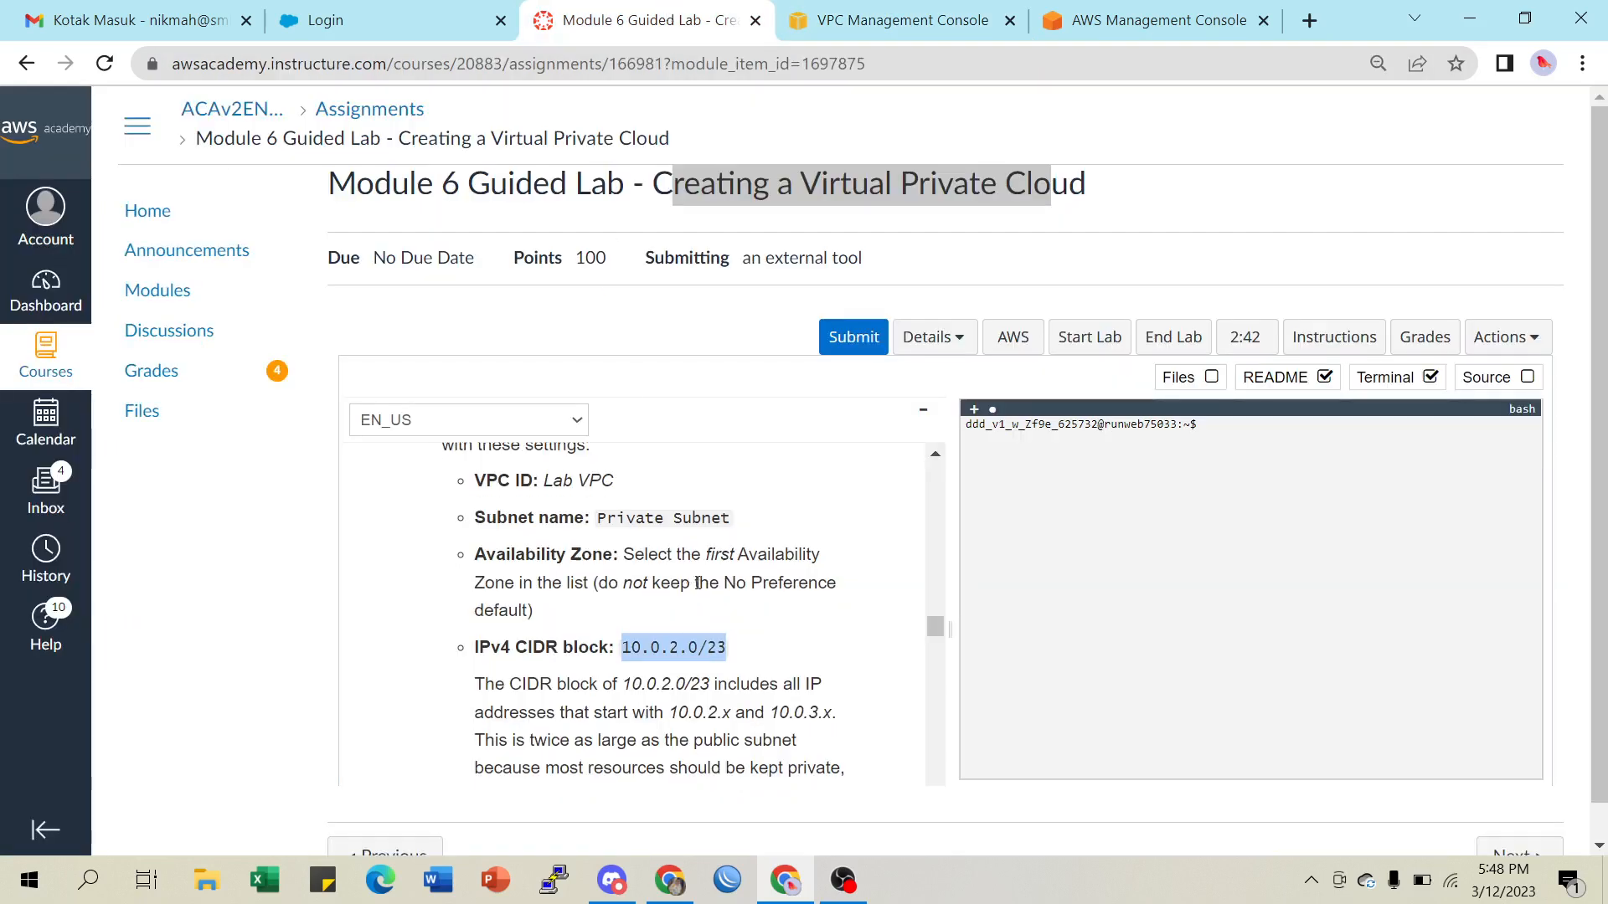
{"action": "scroll", "coordinate": [699, 589], "scroll_direction": "down", "scroll_amount": 5}
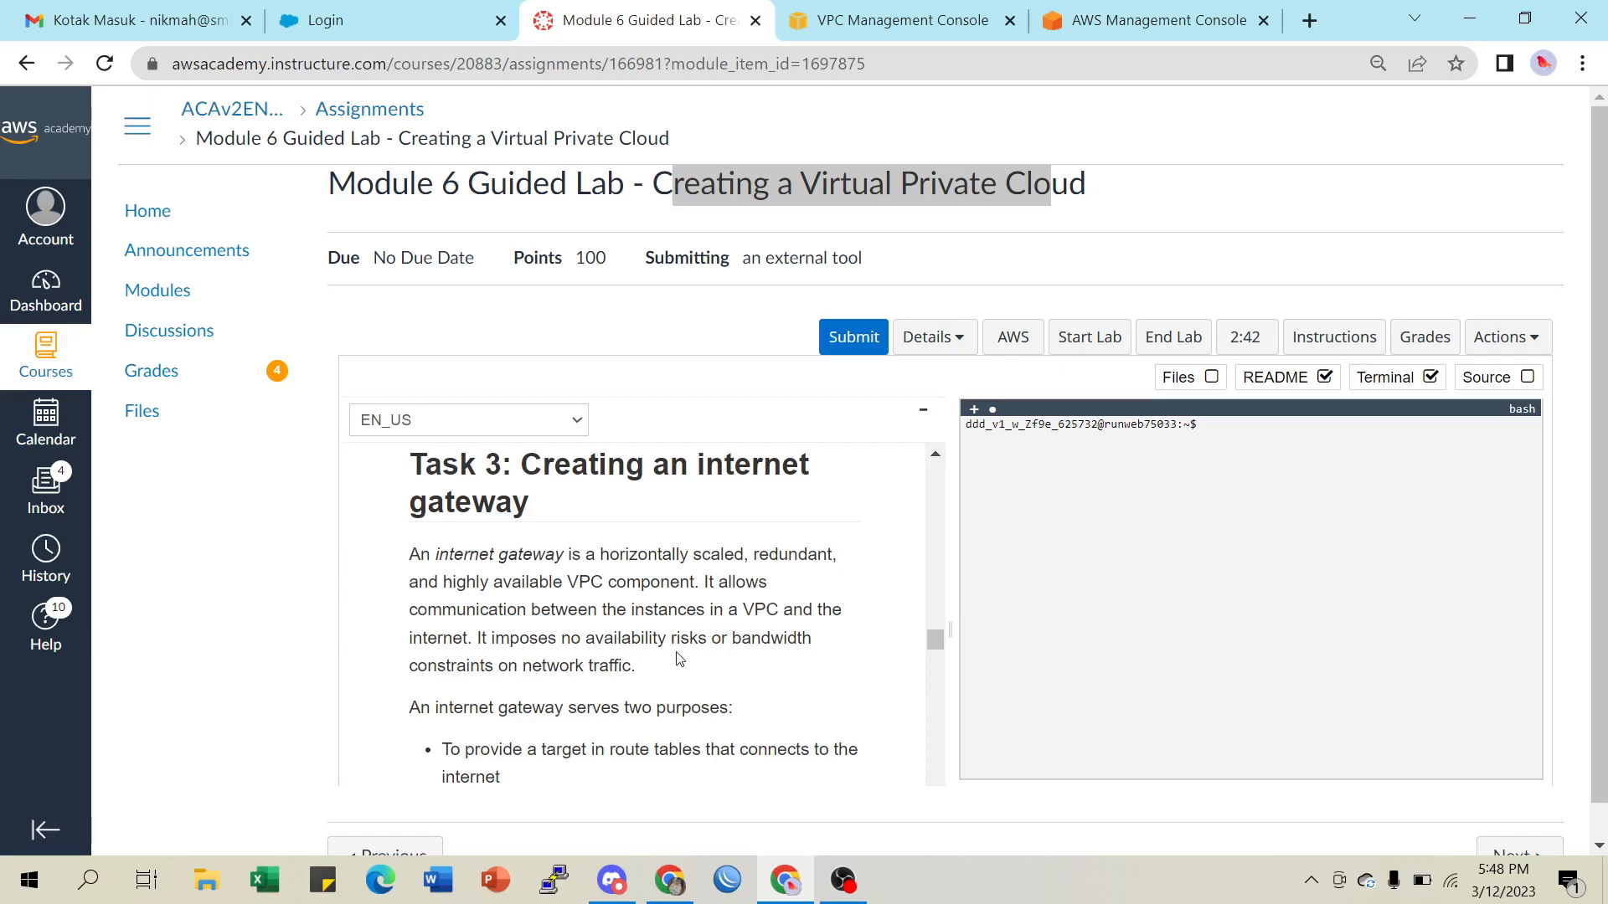
{"action": "scroll", "coordinate": [682, 660], "scroll_direction": "down", "scroll_amount": 1}
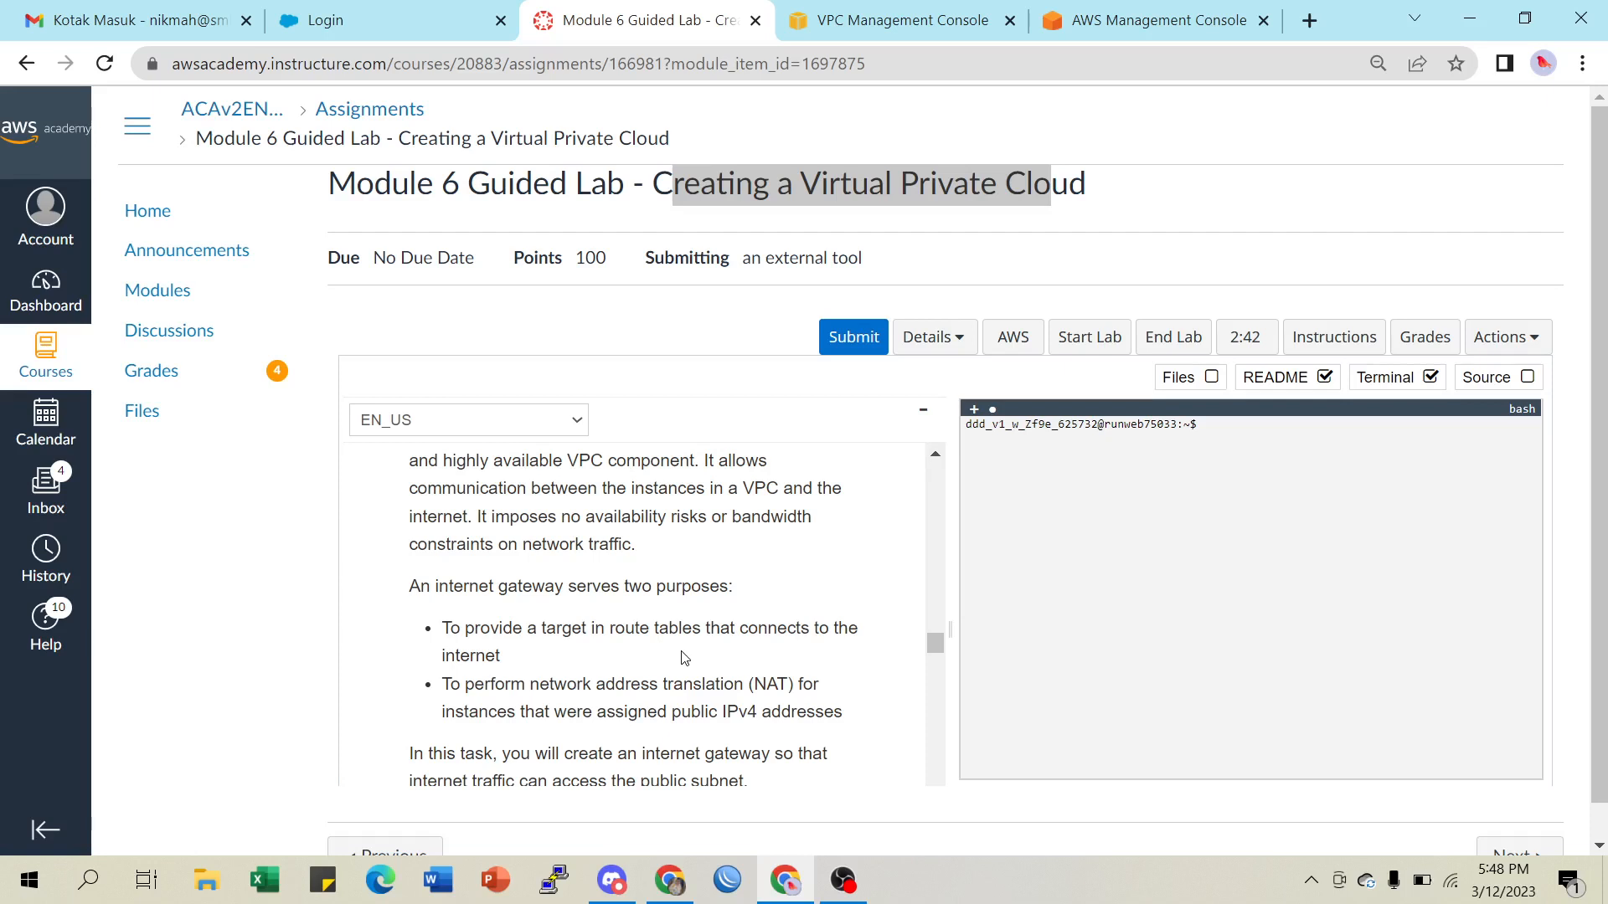
{"action": "scroll", "coordinate": [684, 658], "scroll_direction": "down", "scroll_amount": 3}
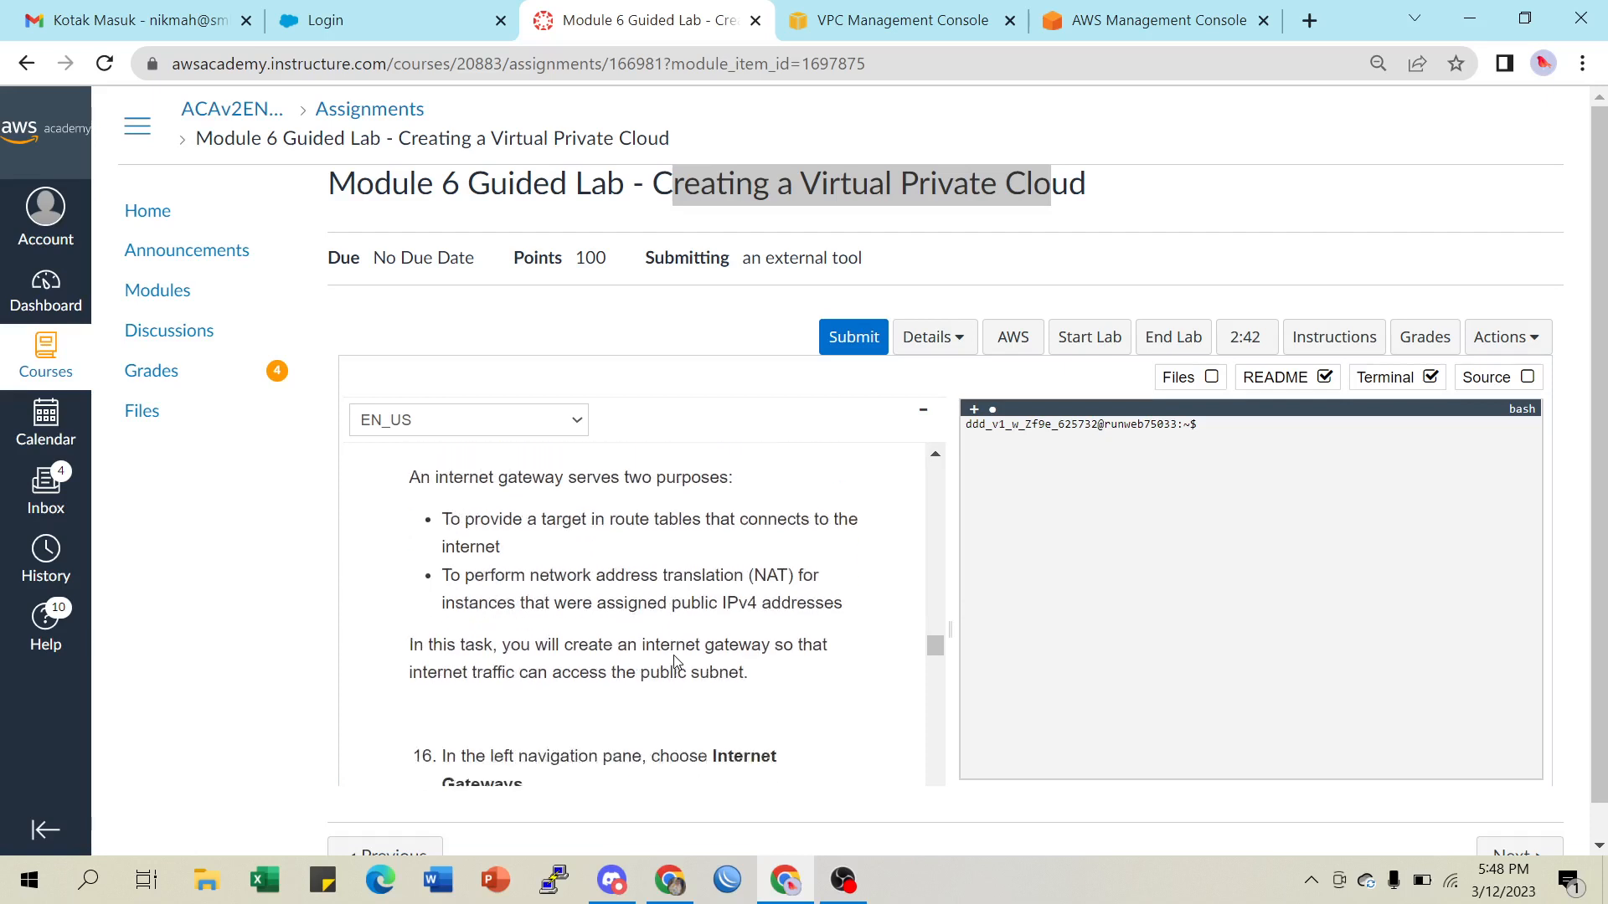
{"action": "scroll", "coordinate": [684, 659], "scroll_direction": "down", "scroll_amount": 1}
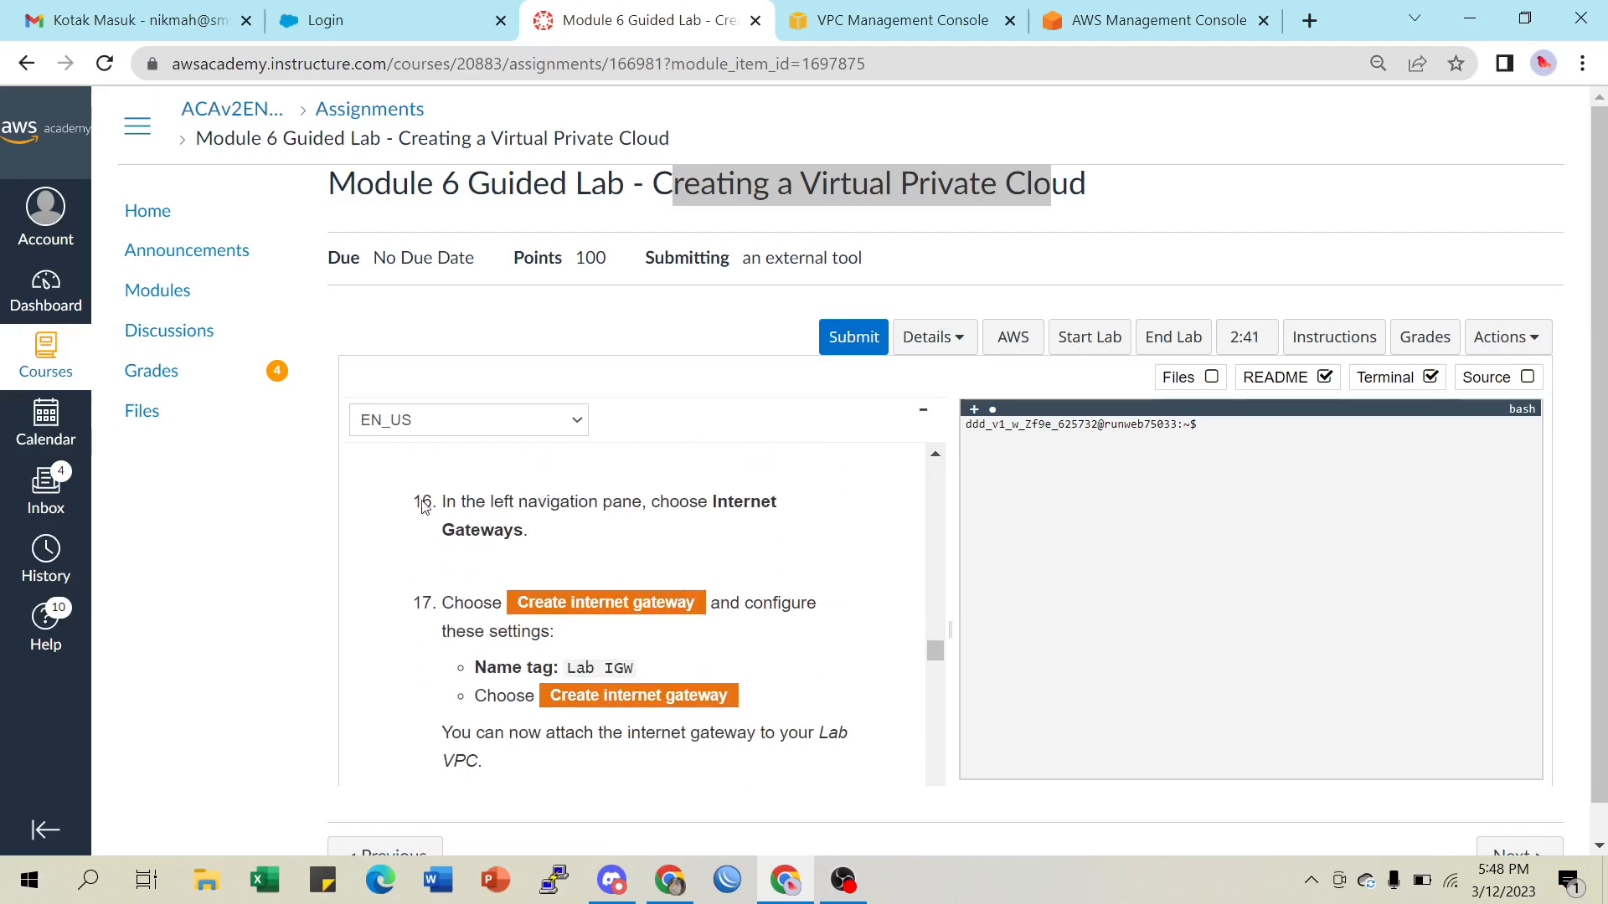
{"action": "left_click_drag", "start_coordinate": [430, 503], "coordinate": [451, 504]}
{"action": "left_click", "coordinate": [902, 20]}
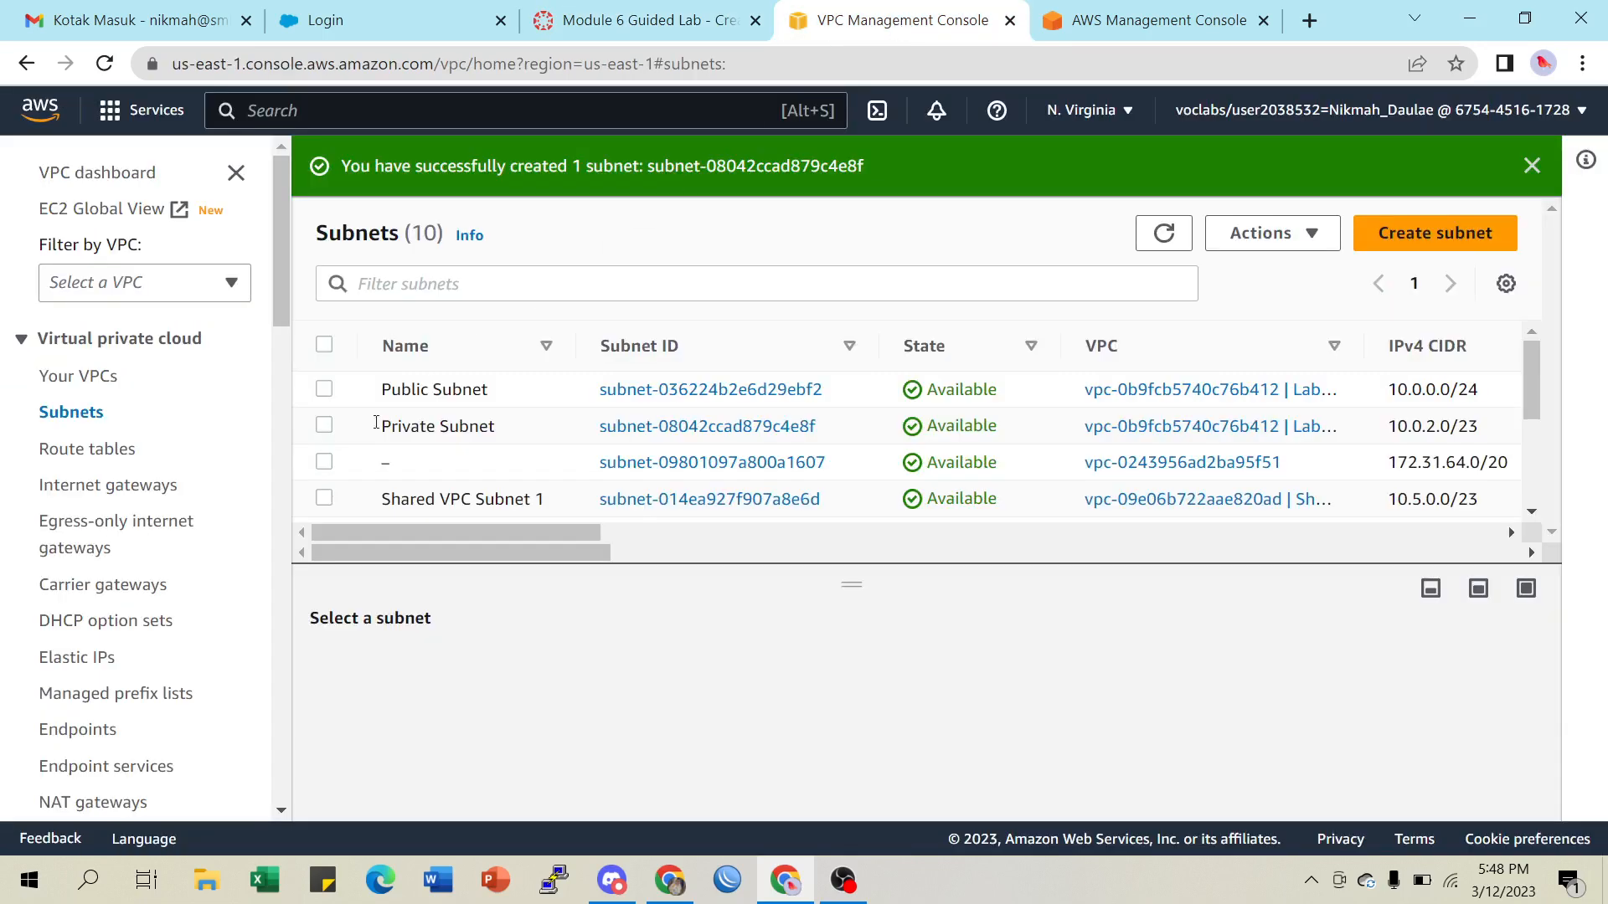
{"action": "left_click", "coordinate": [111, 485]}
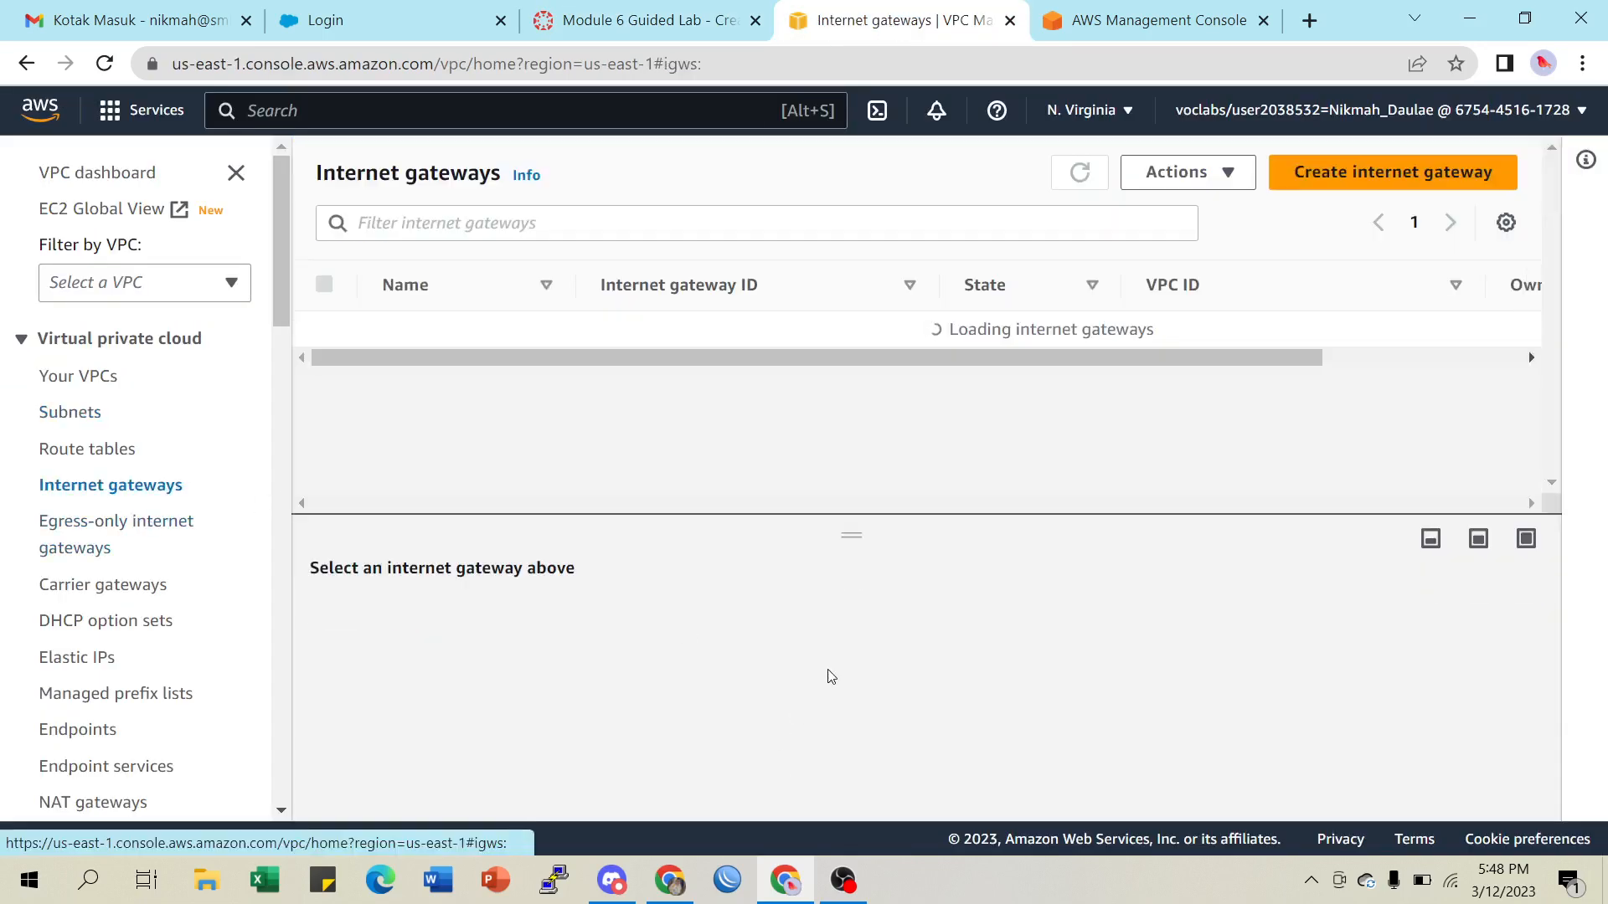
Copy the name tag Lab IGW from step 17 of the lab instructions
{"action": "left_click", "coordinate": [637, 23]}
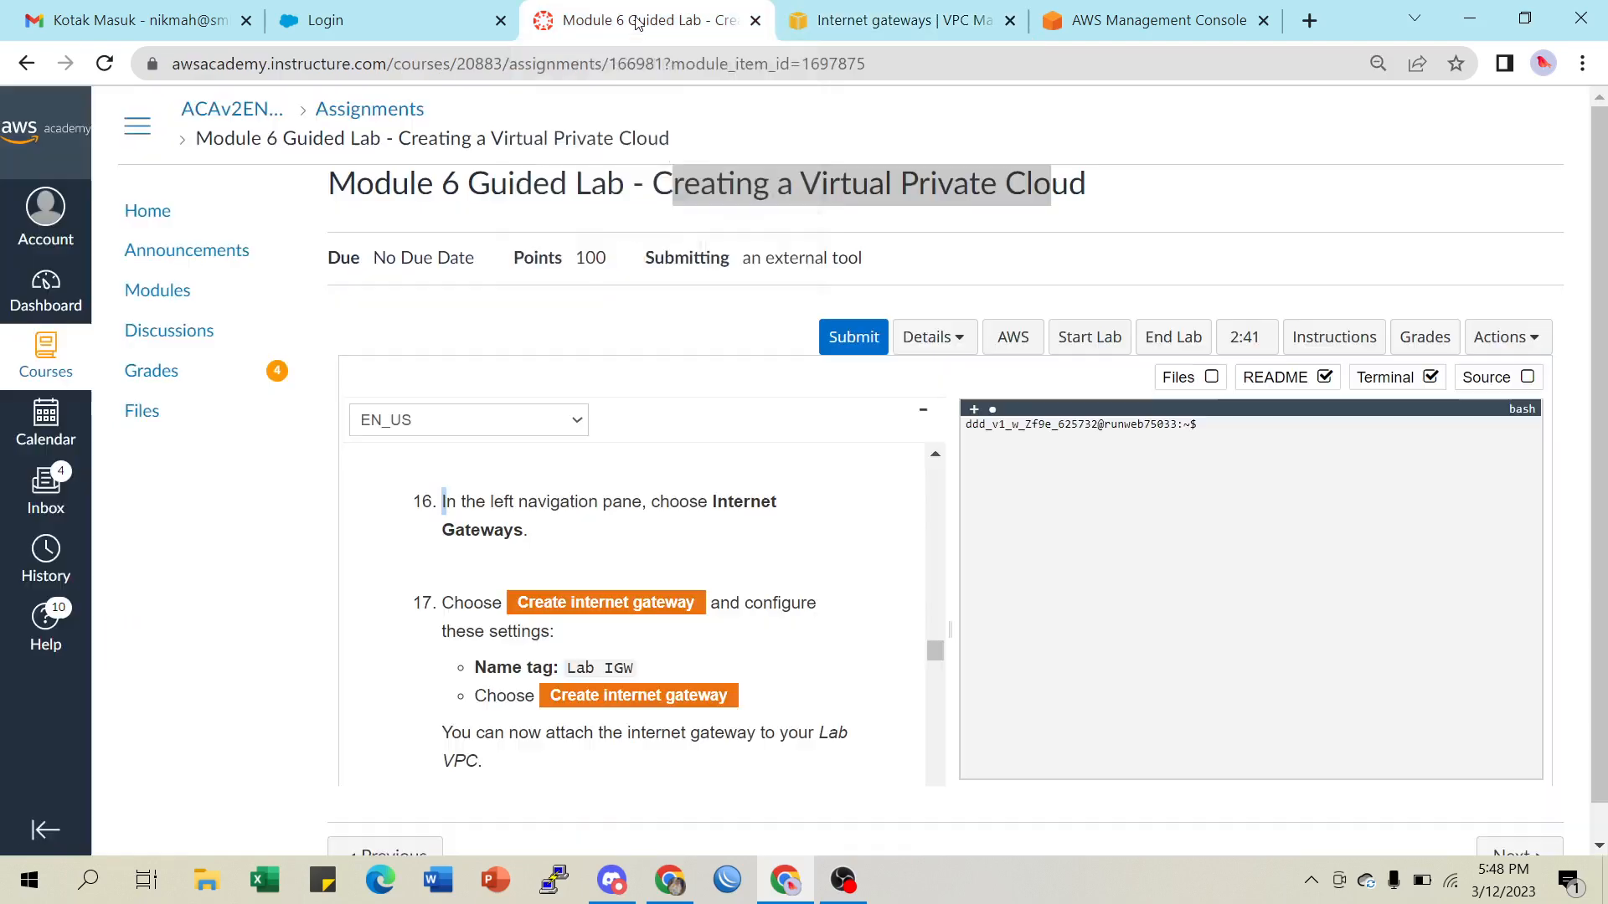
{"action": "scroll", "coordinate": [603, 657], "scroll_direction": "down", "scroll_amount": 1}
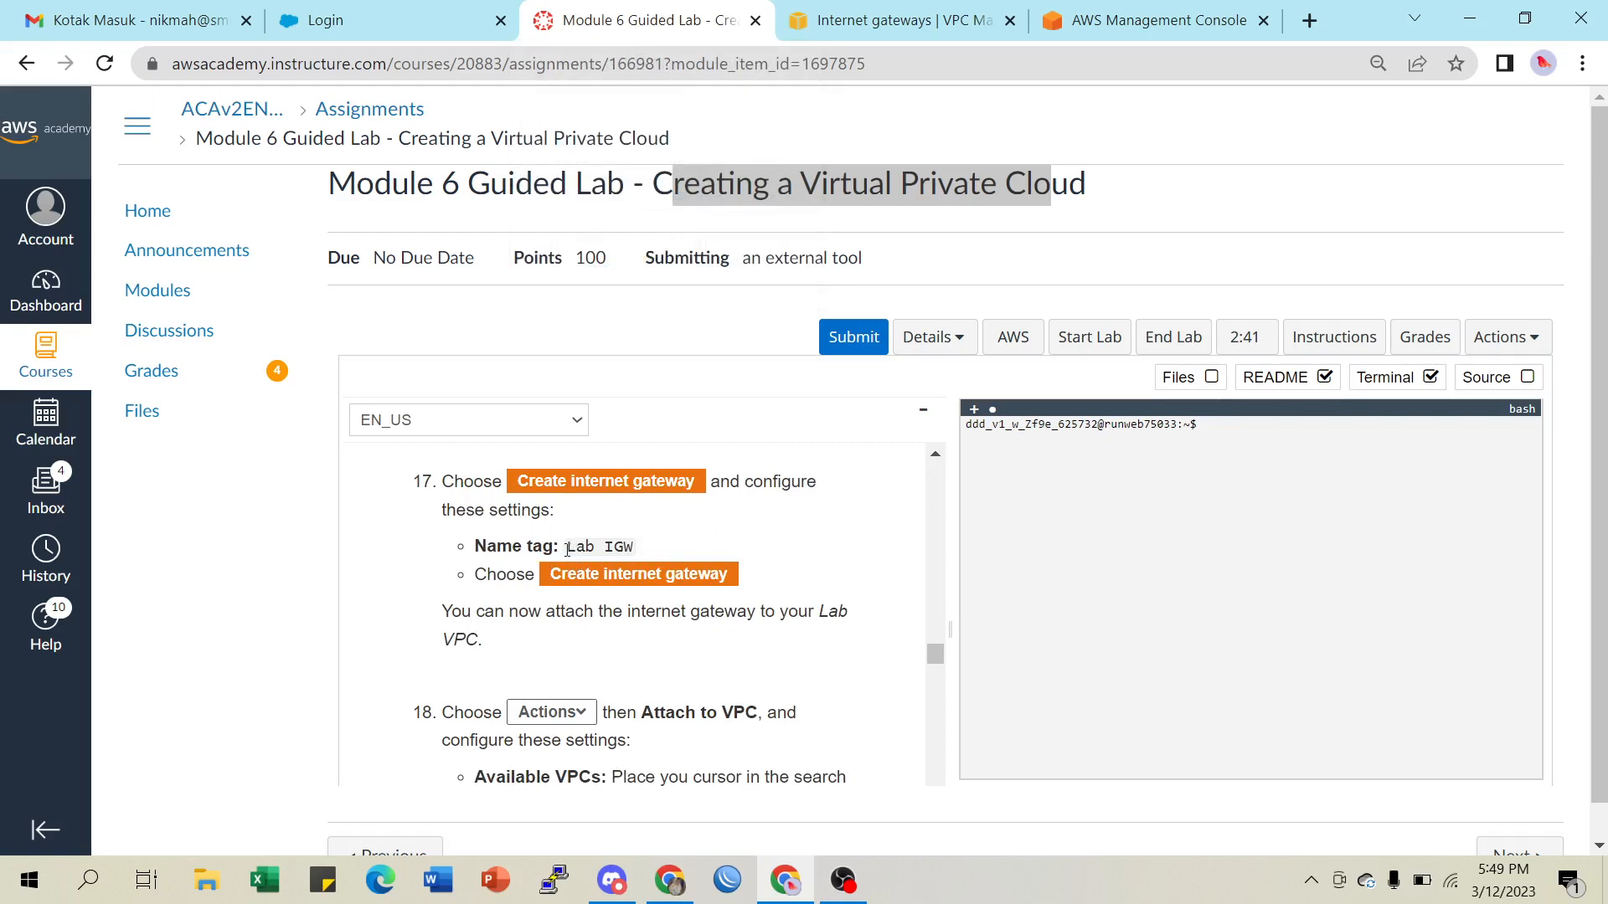
{"action": "left_click_drag", "start_coordinate": [567, 550], "coordinate": [640, 553]}
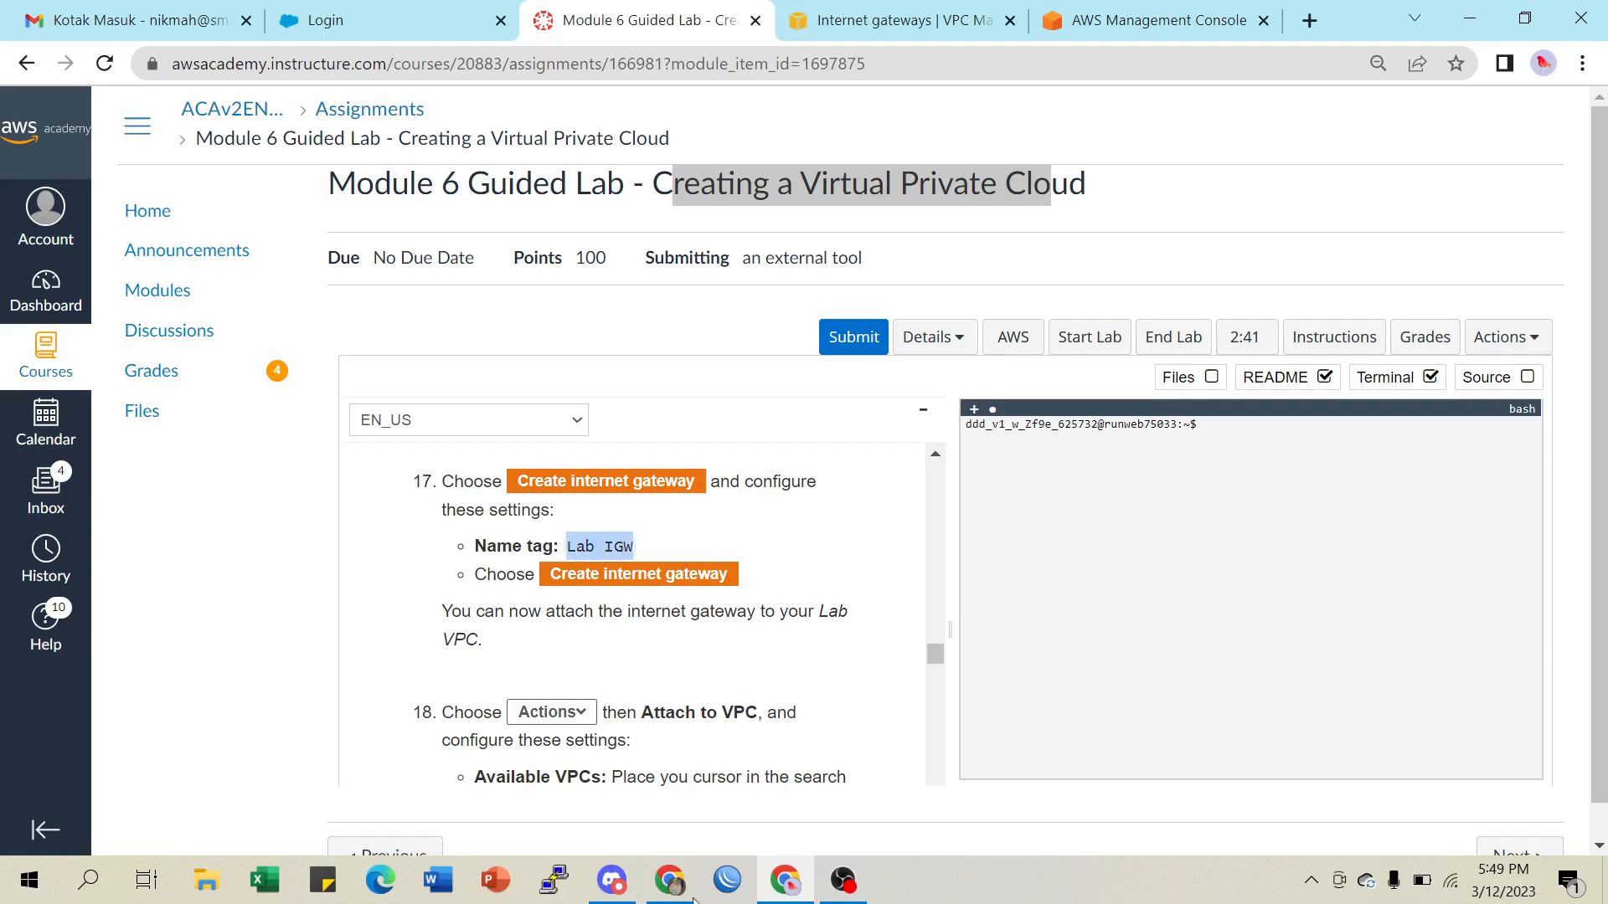
Examine the details of the existing unnamed internet gateway in the VPC console against the lab instructions
{"action": "left_click", "coordinate": [904, 18]}
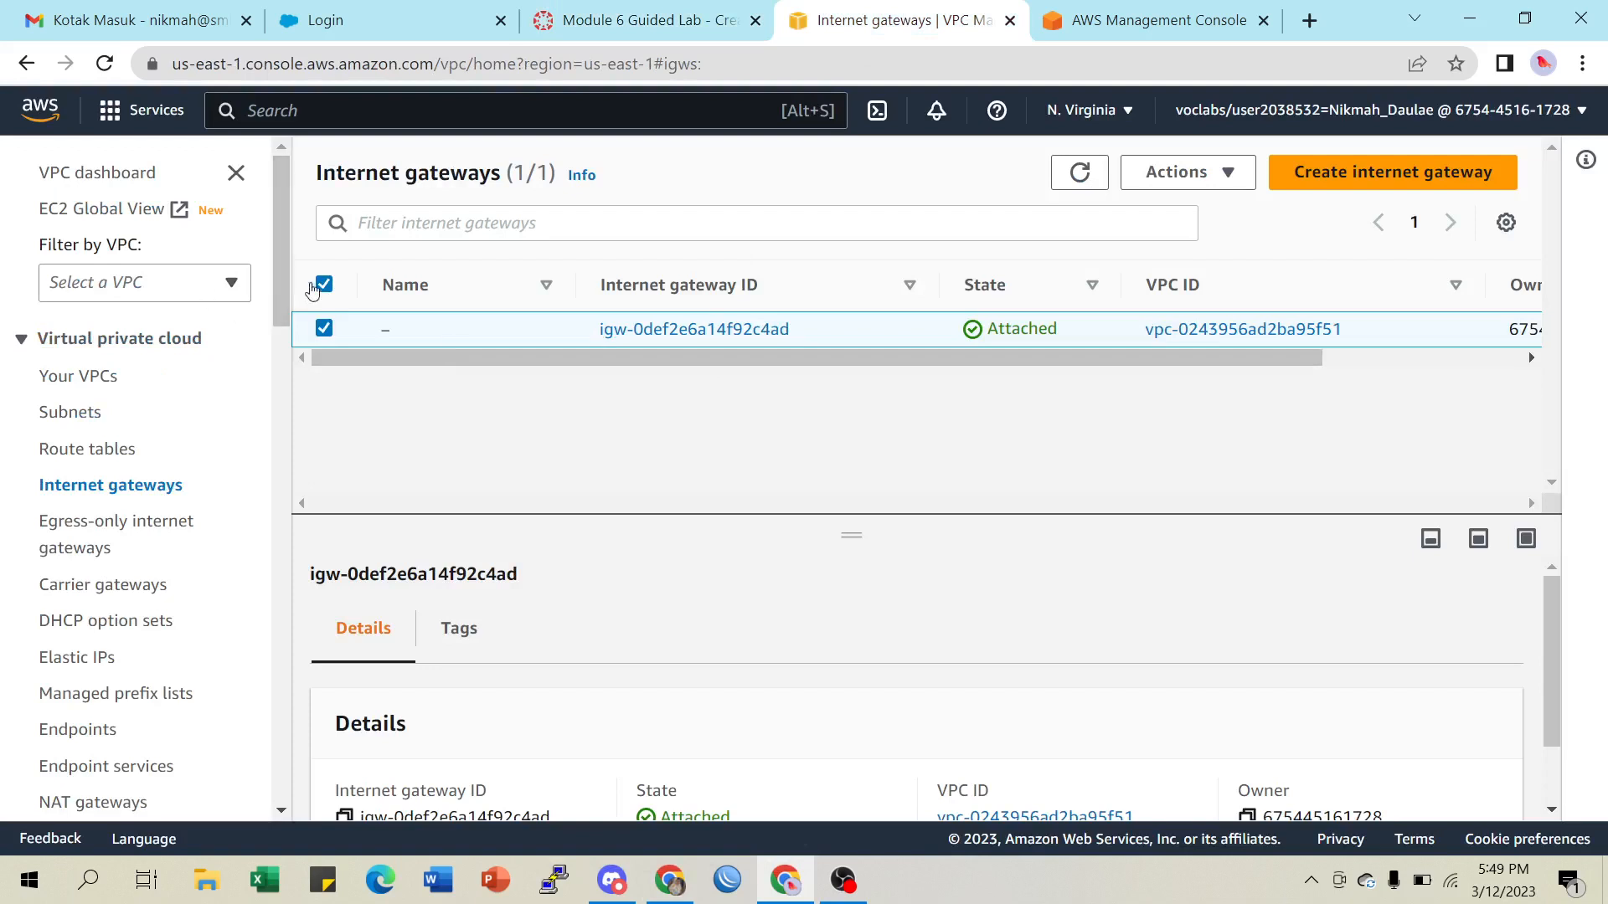
{"action": "left_click", "coordinate": [323, 286]}
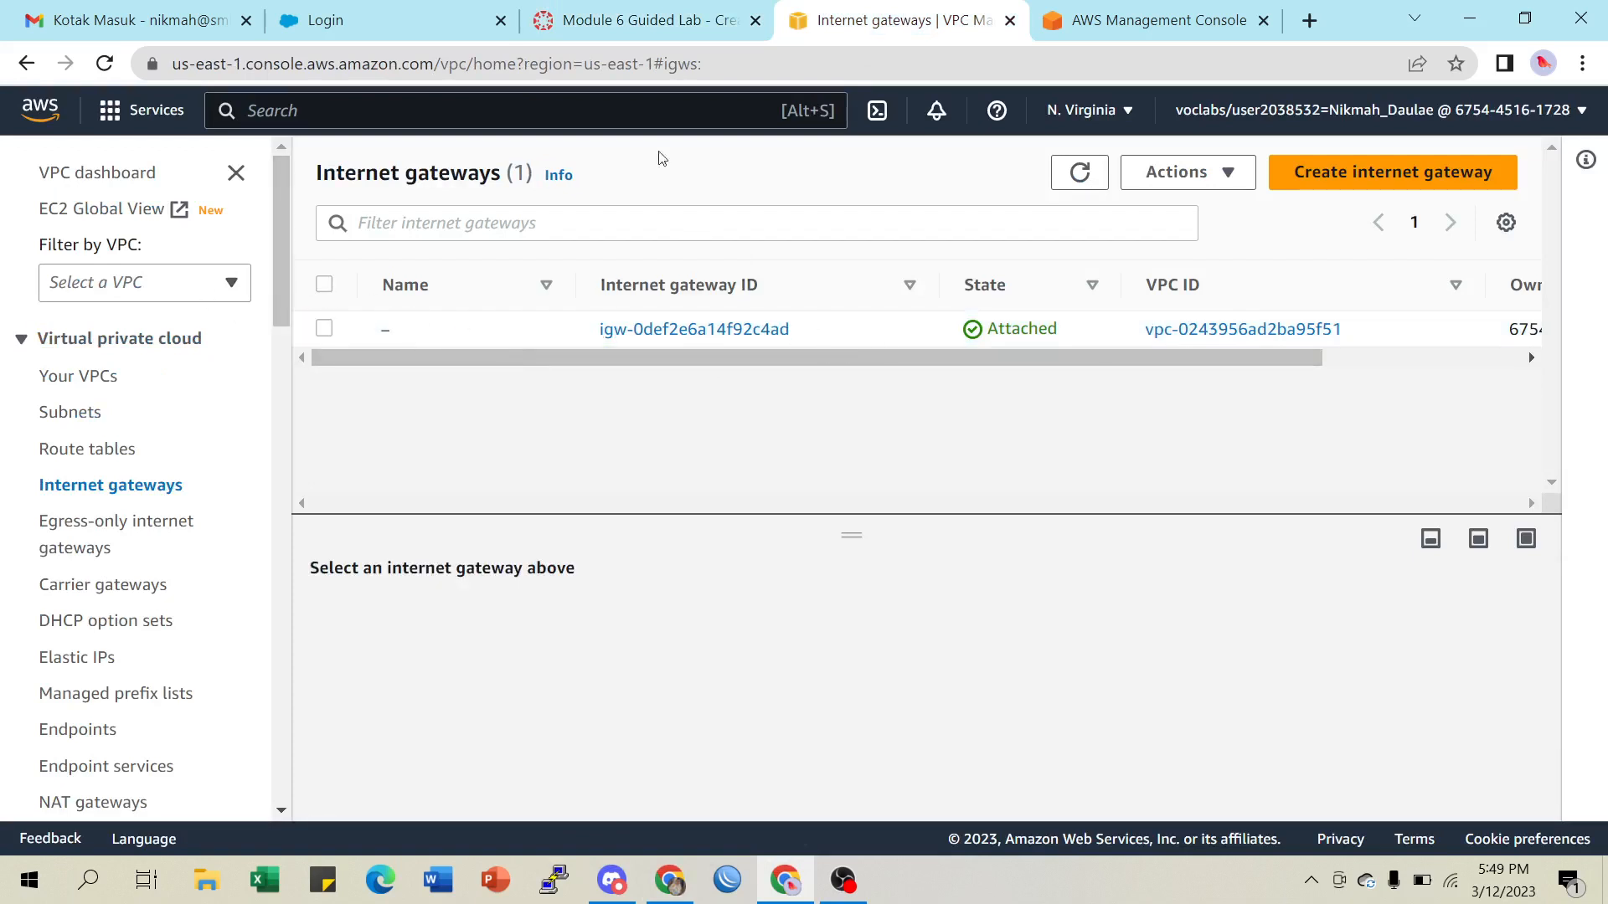
{"action": "left_click", "coordinate": [636, 23]}
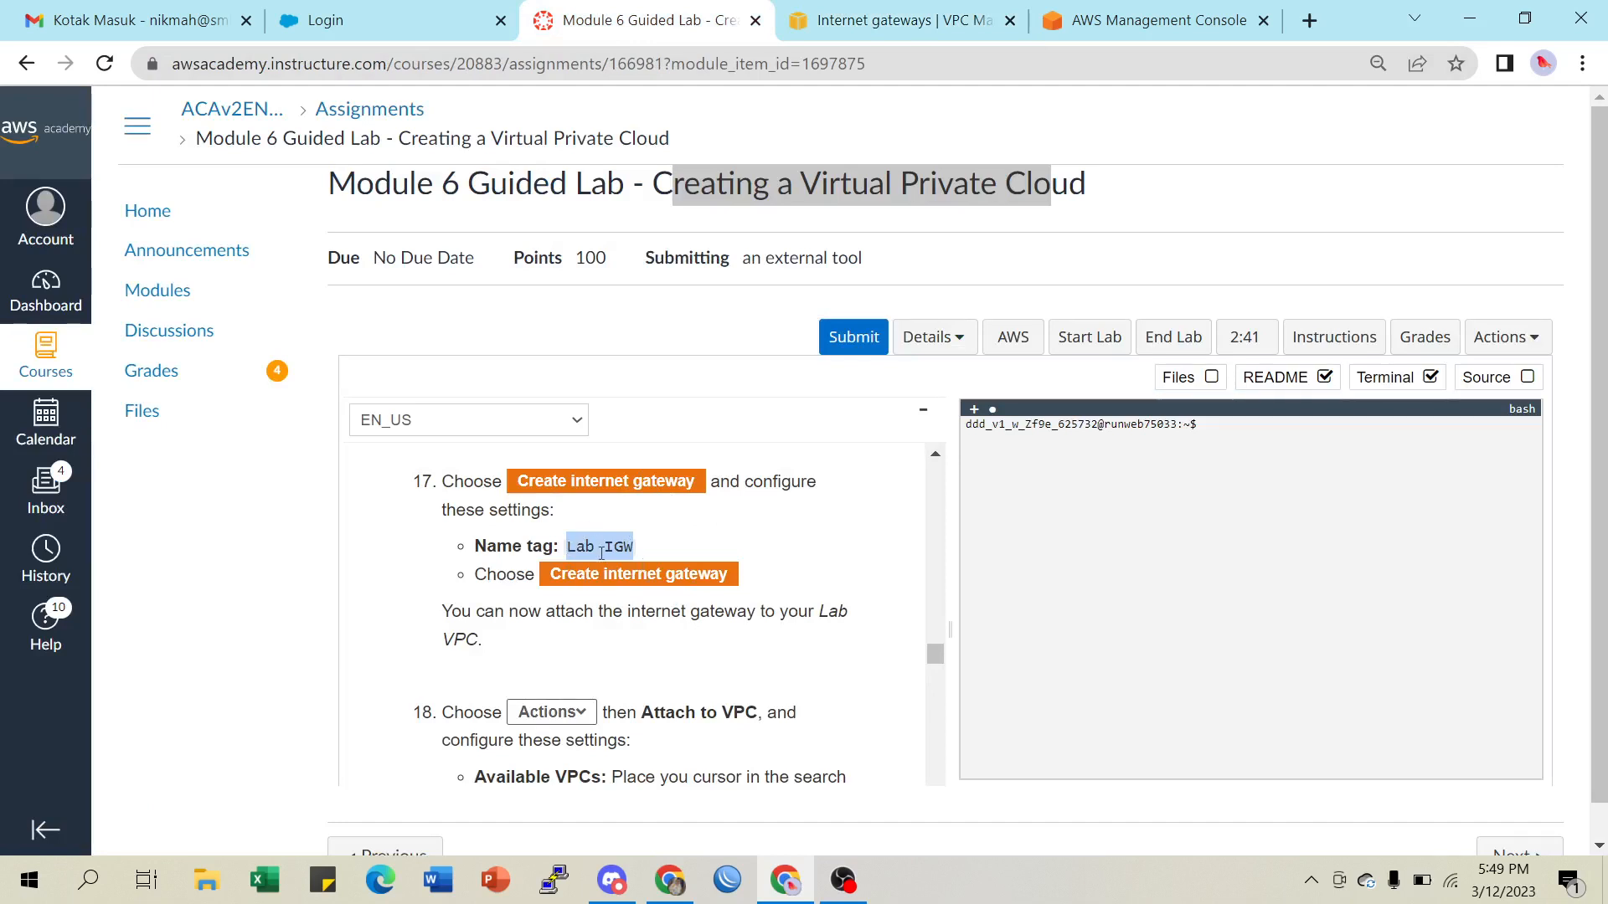
{"action": "left_click", "coordinate": [846, 20]}
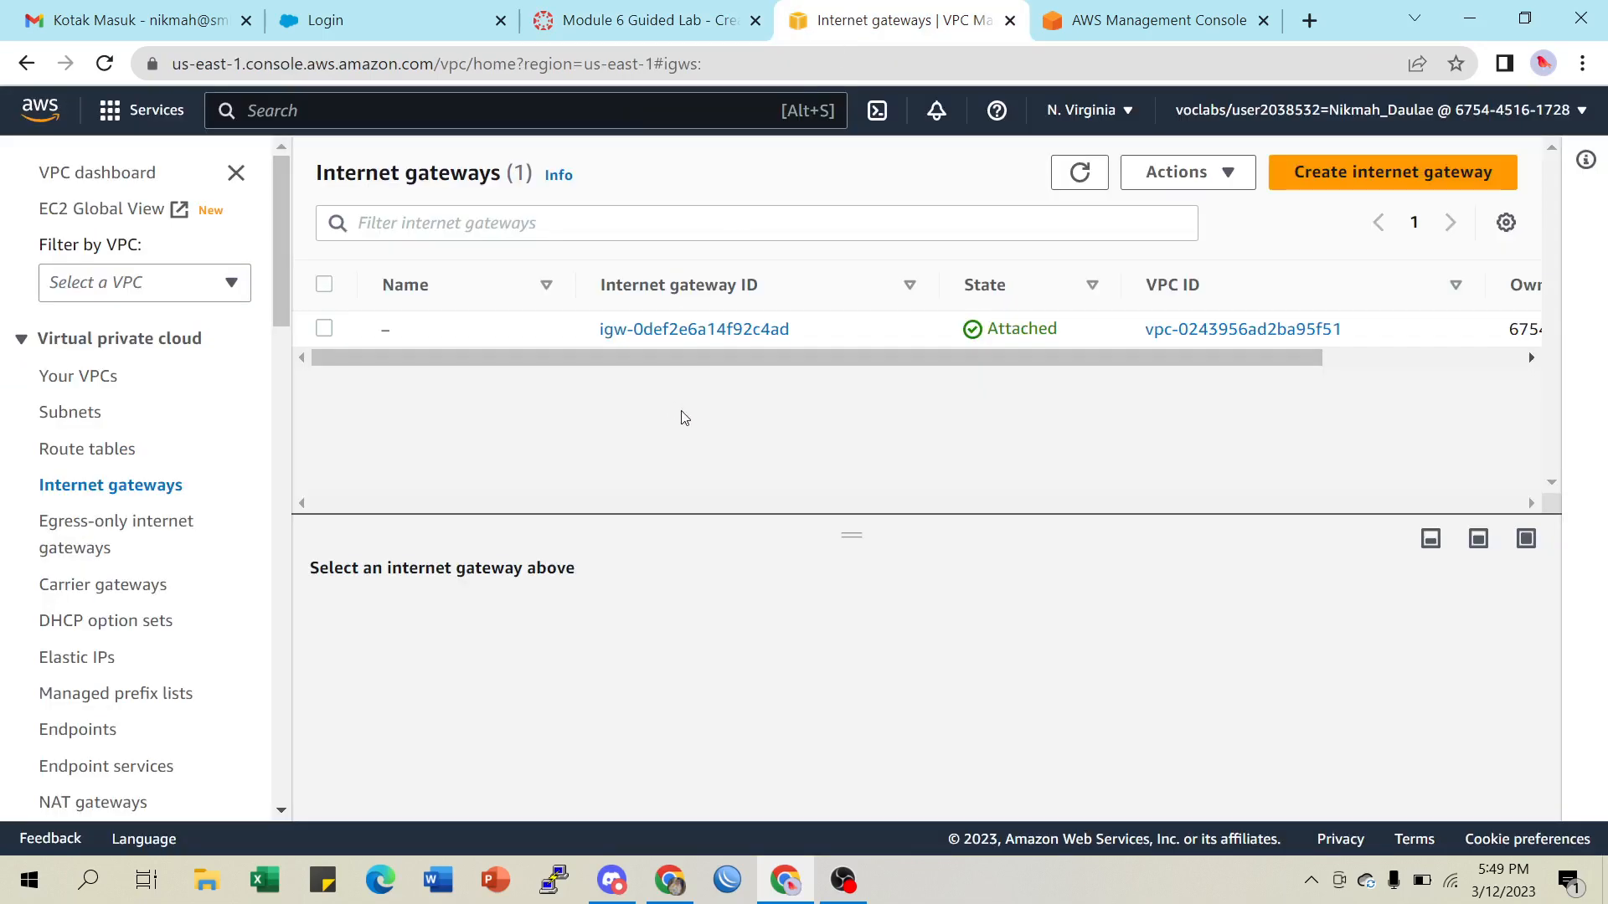
{"action": "left_click_drag", "start_coordinate": [702, 361], "coordinate": [506, 370]}
{"action": "left_click", "coordinate": [360, 329]}
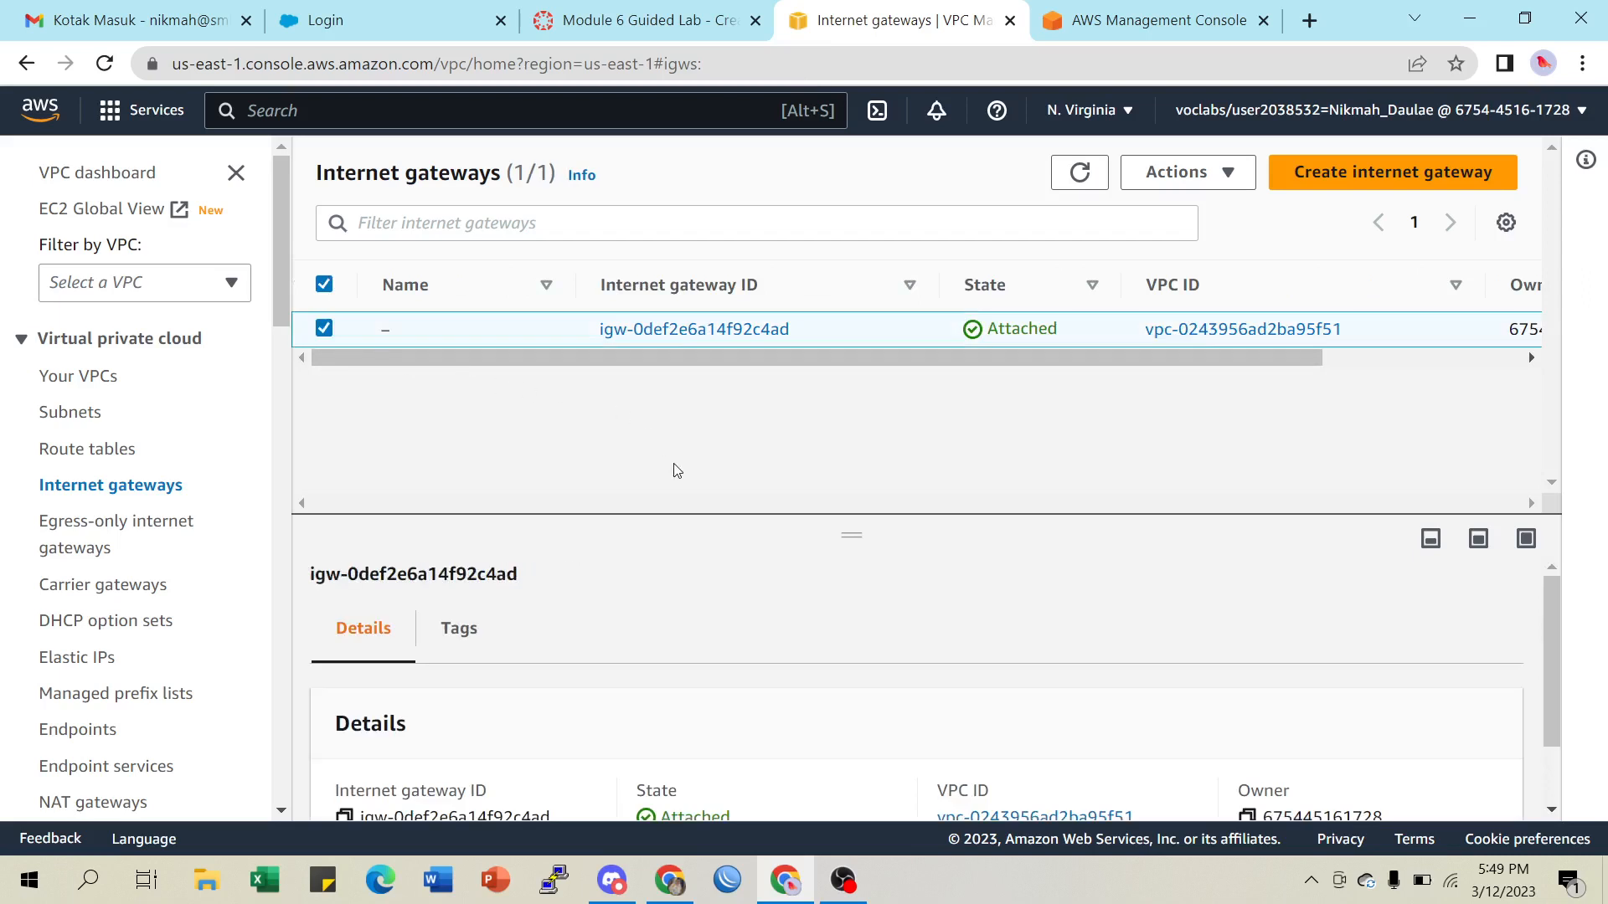
{"action": "scroll", "coordinate": [921, 630], "scroll_direction": "down", "scroll_amount": 1}
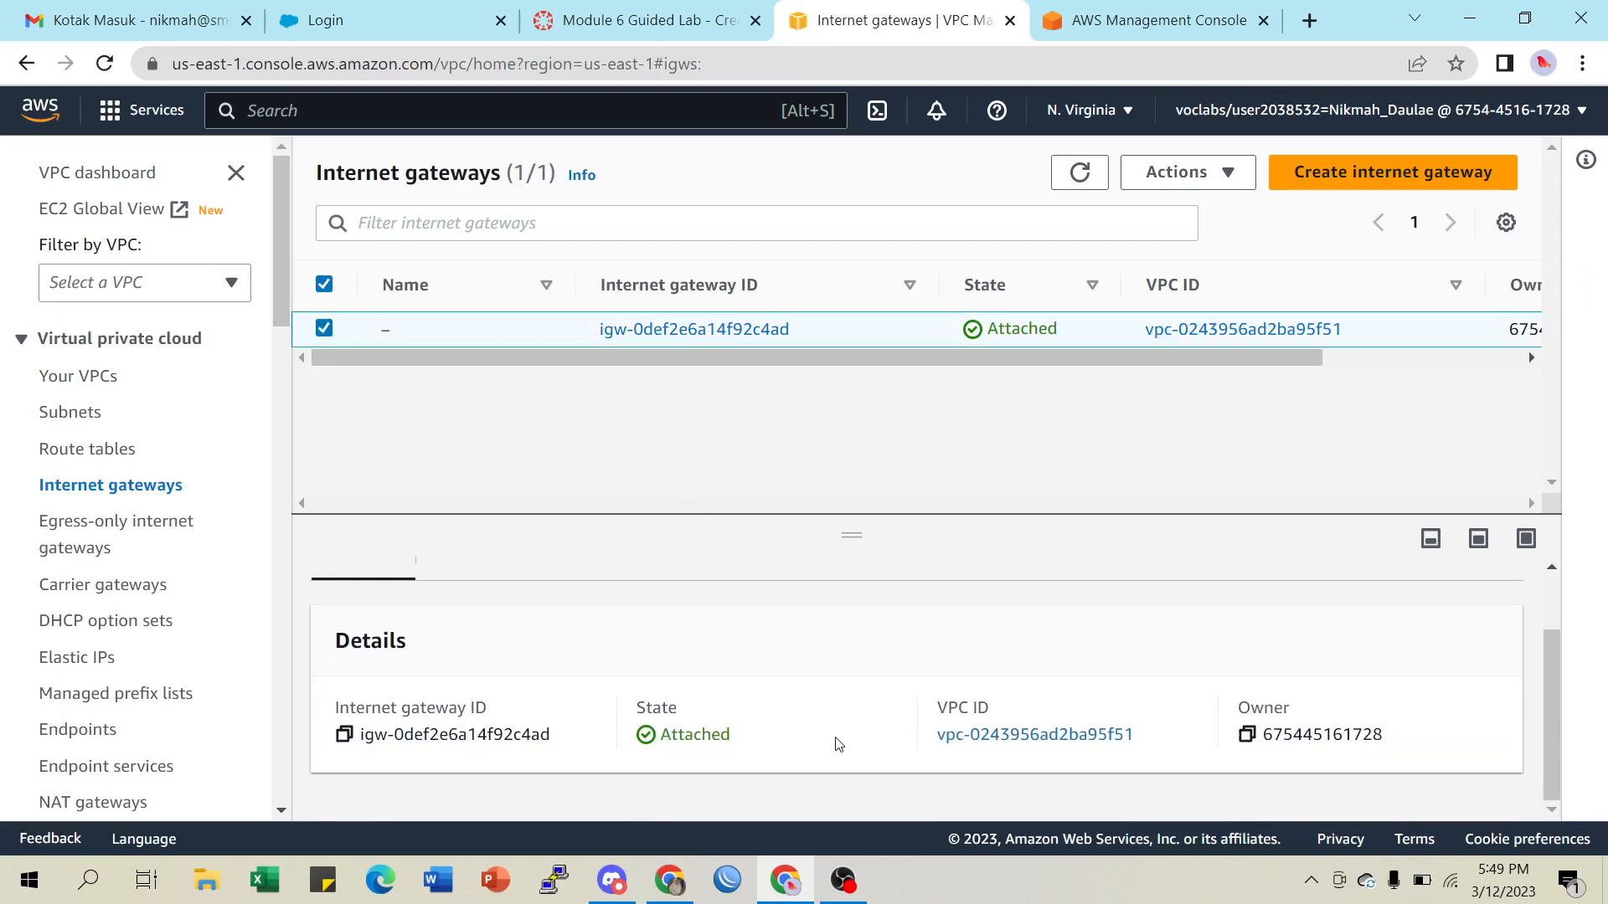
{"action": "scroll", "coordinate": [615, 703], "scroll_direction": "up", "scroll_amount": 1}
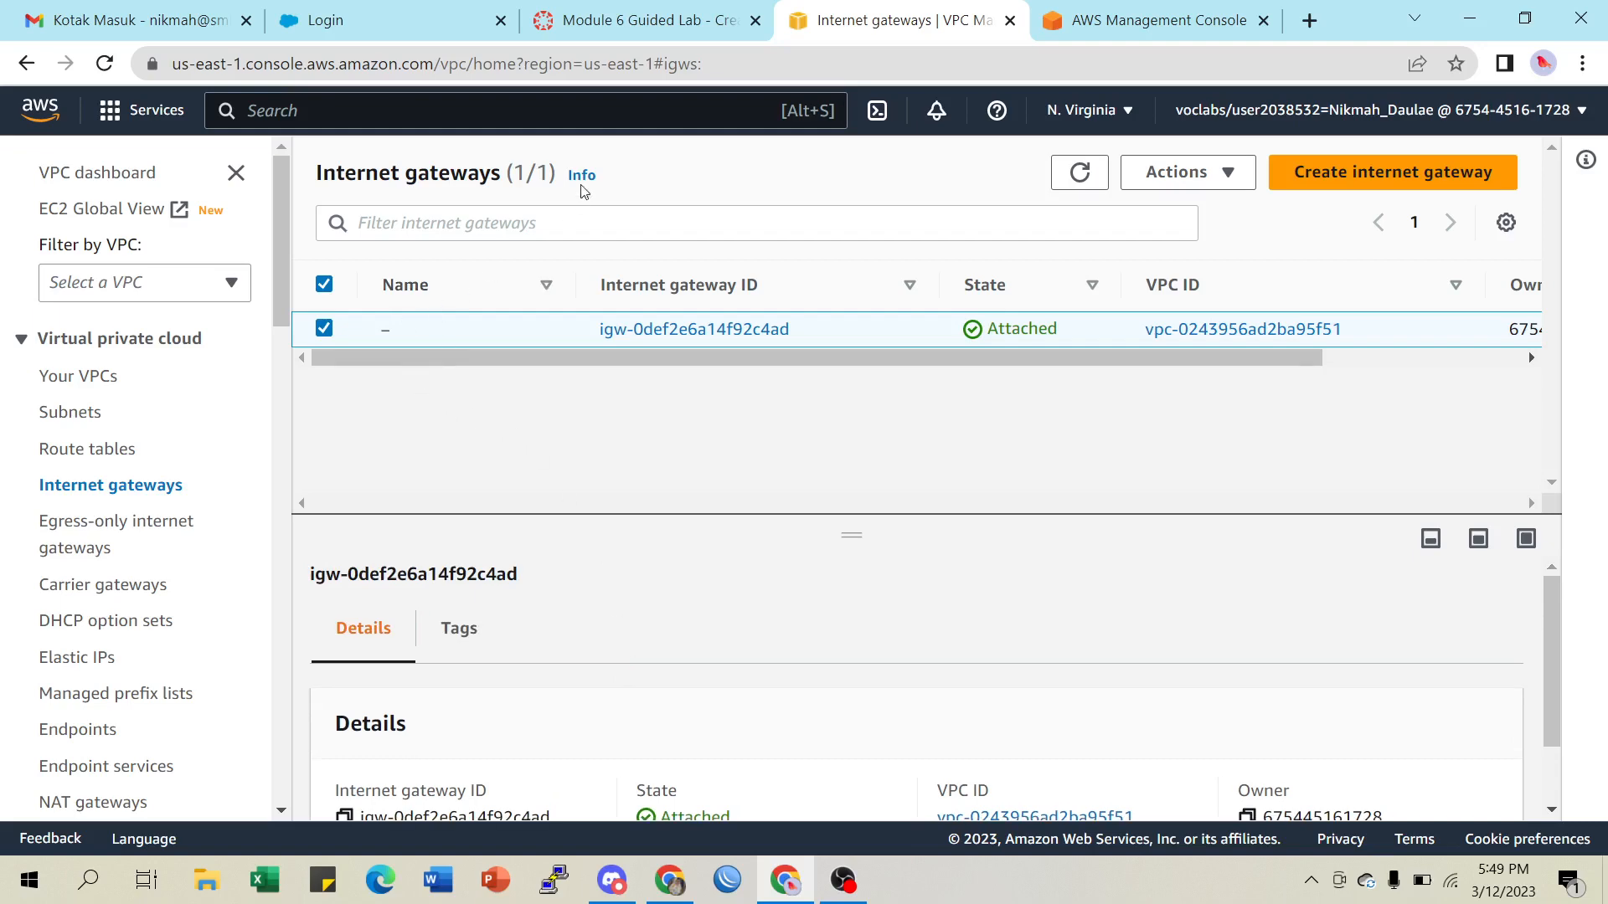
Reread lab steps 16 to 18 on creating the internet gateway and attaching it to Lab VPC
{"action": "left_click", "coordinate": [644, 20]}
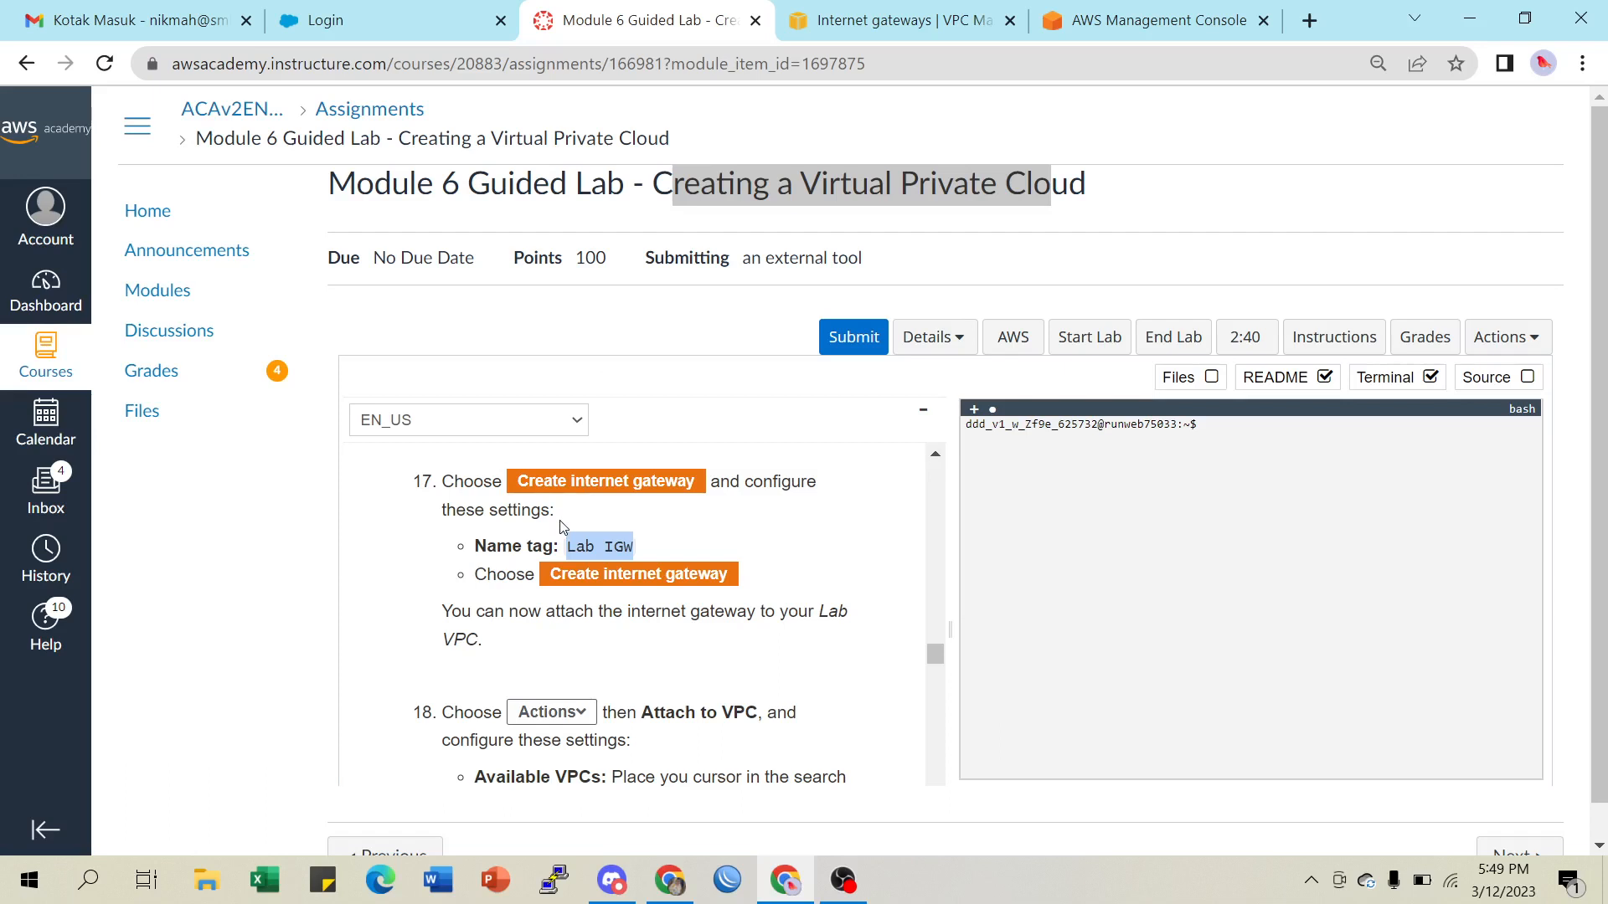
{"action": "scroll", "coordinate": [562, 526], "scroll_direction": "up", "scroll_amount": 1}
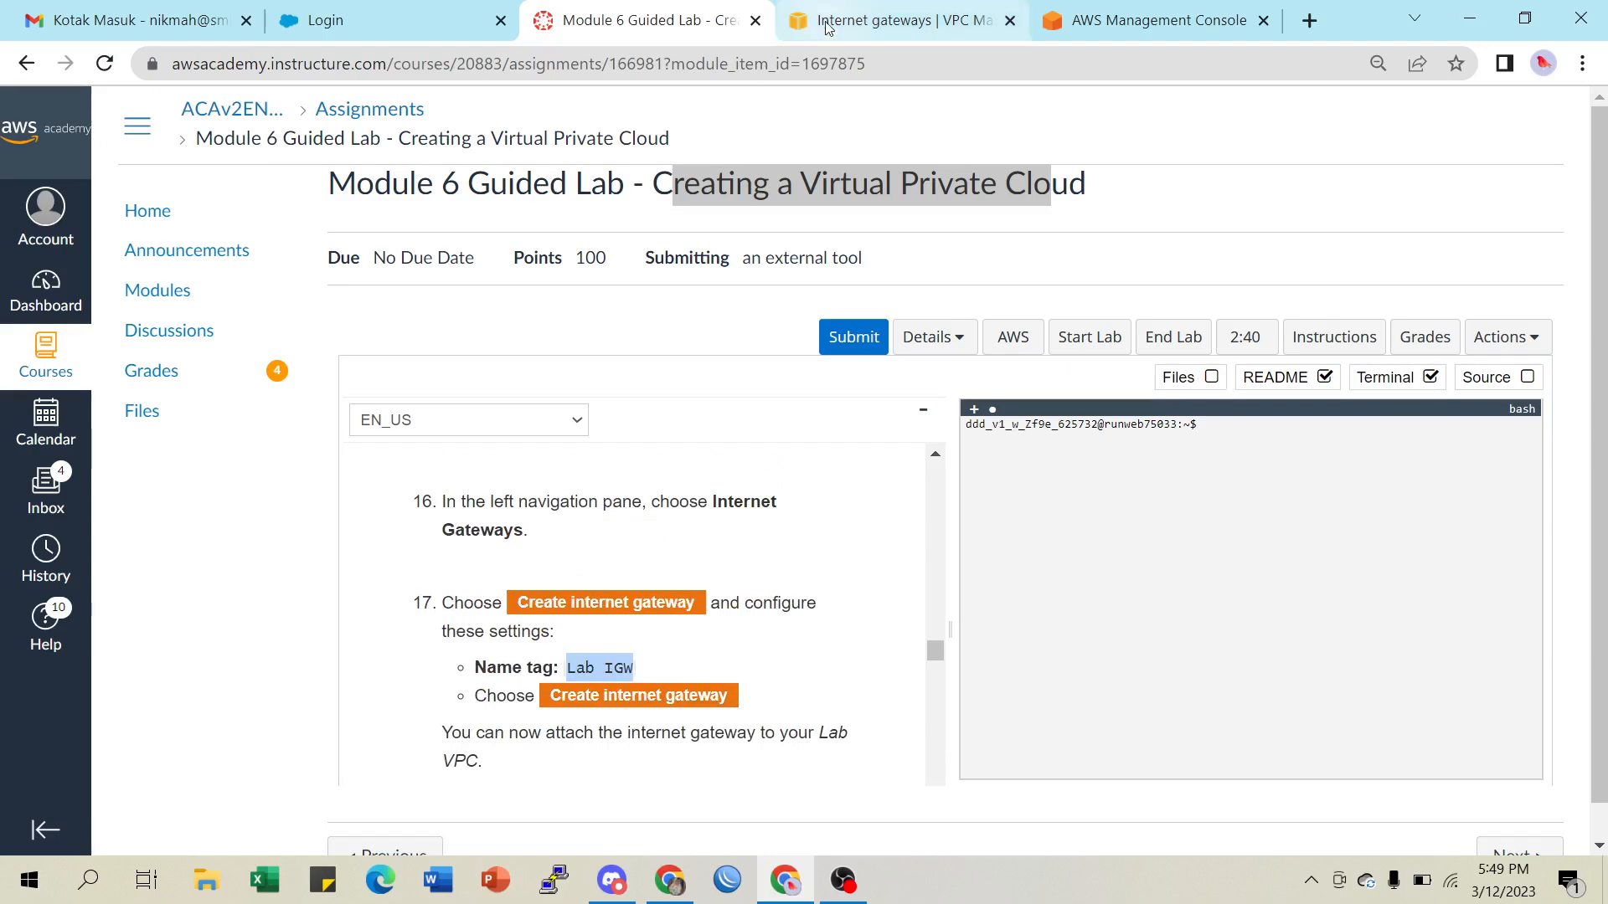
{"action": "left_click", "coordinate": [871, 20]}
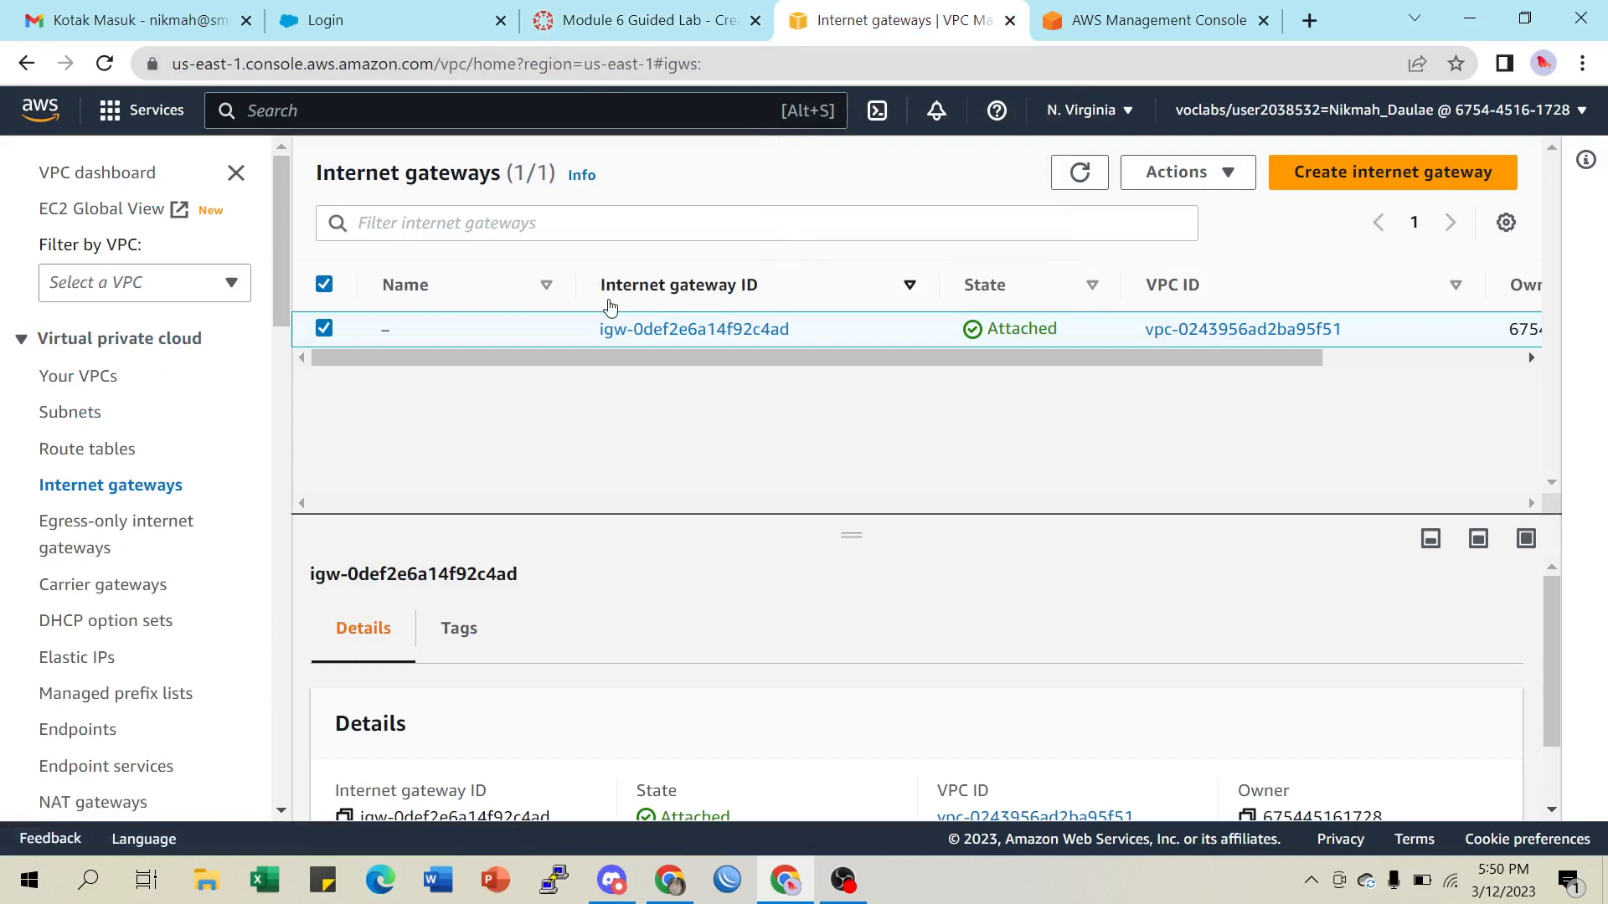
{"action": "left_click", "coordinate": [641, 20]}
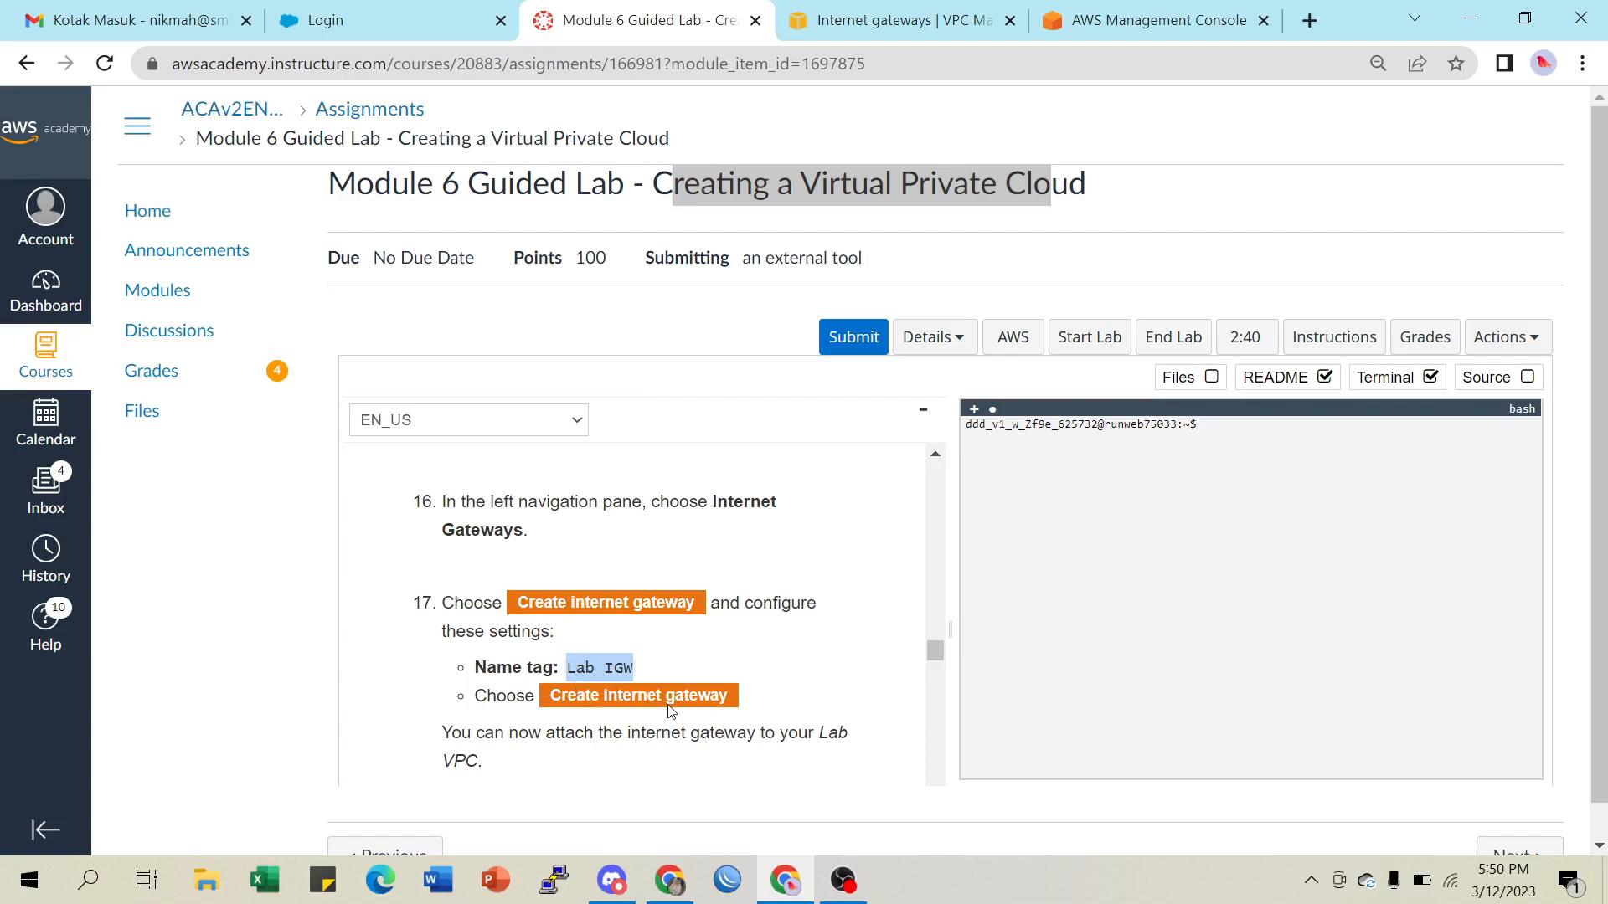
{"action": "scroll", "coordinate": [704, 699], "scroll_direction": "down", "scroll_amount": 2}
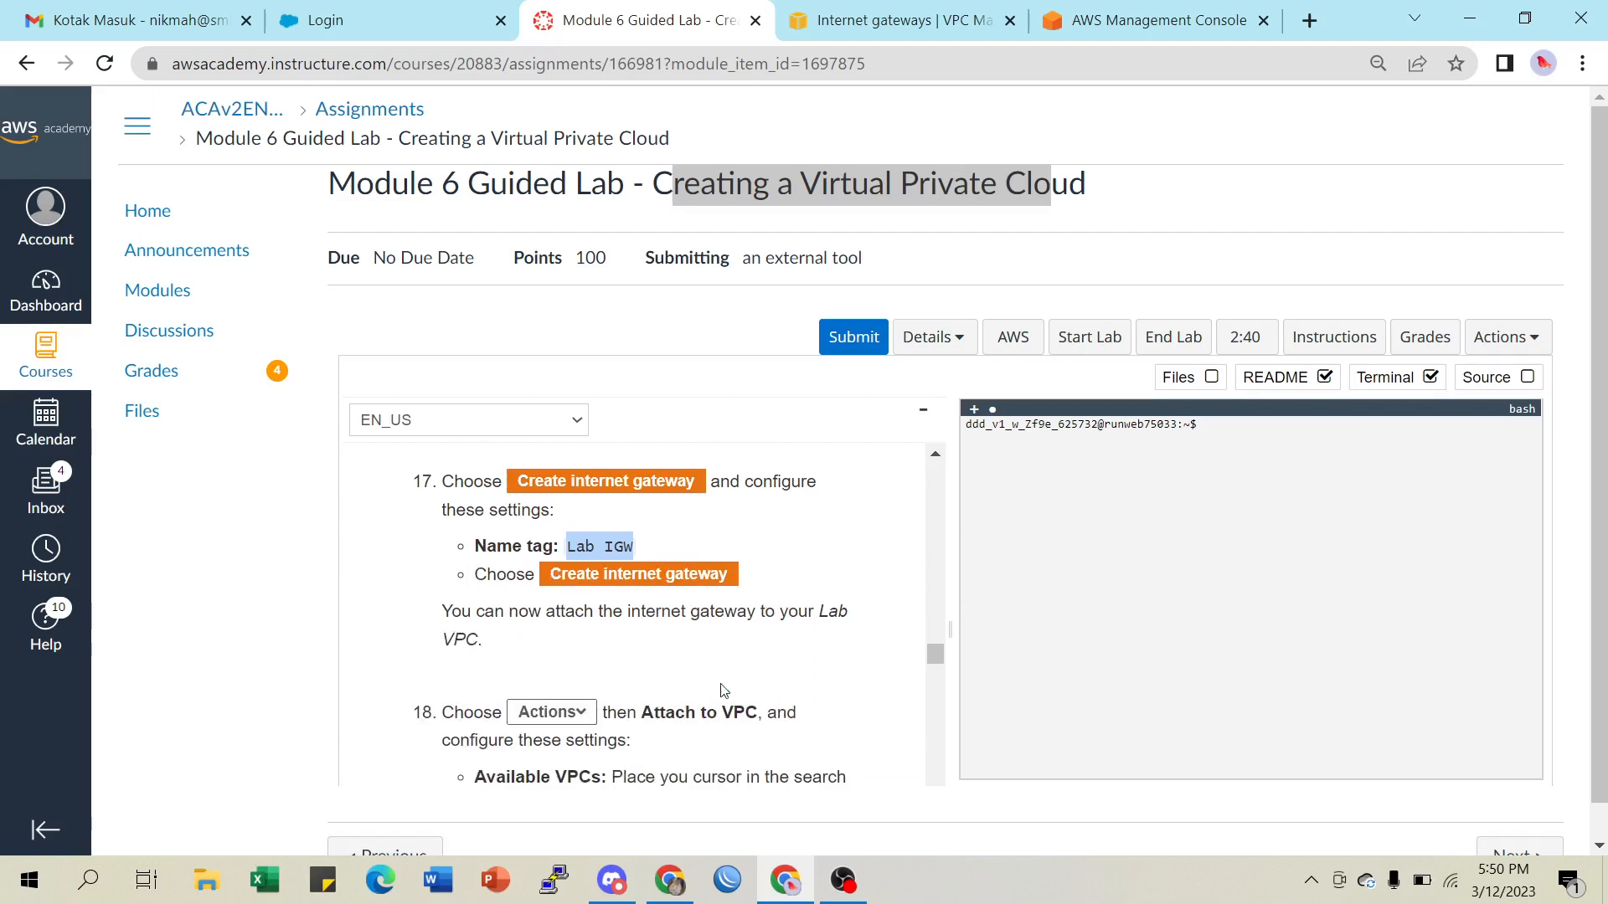
{"action": "scroll", "coordinate": [724, 691], "scroll_direction": "down", "scroll_amount": 2}
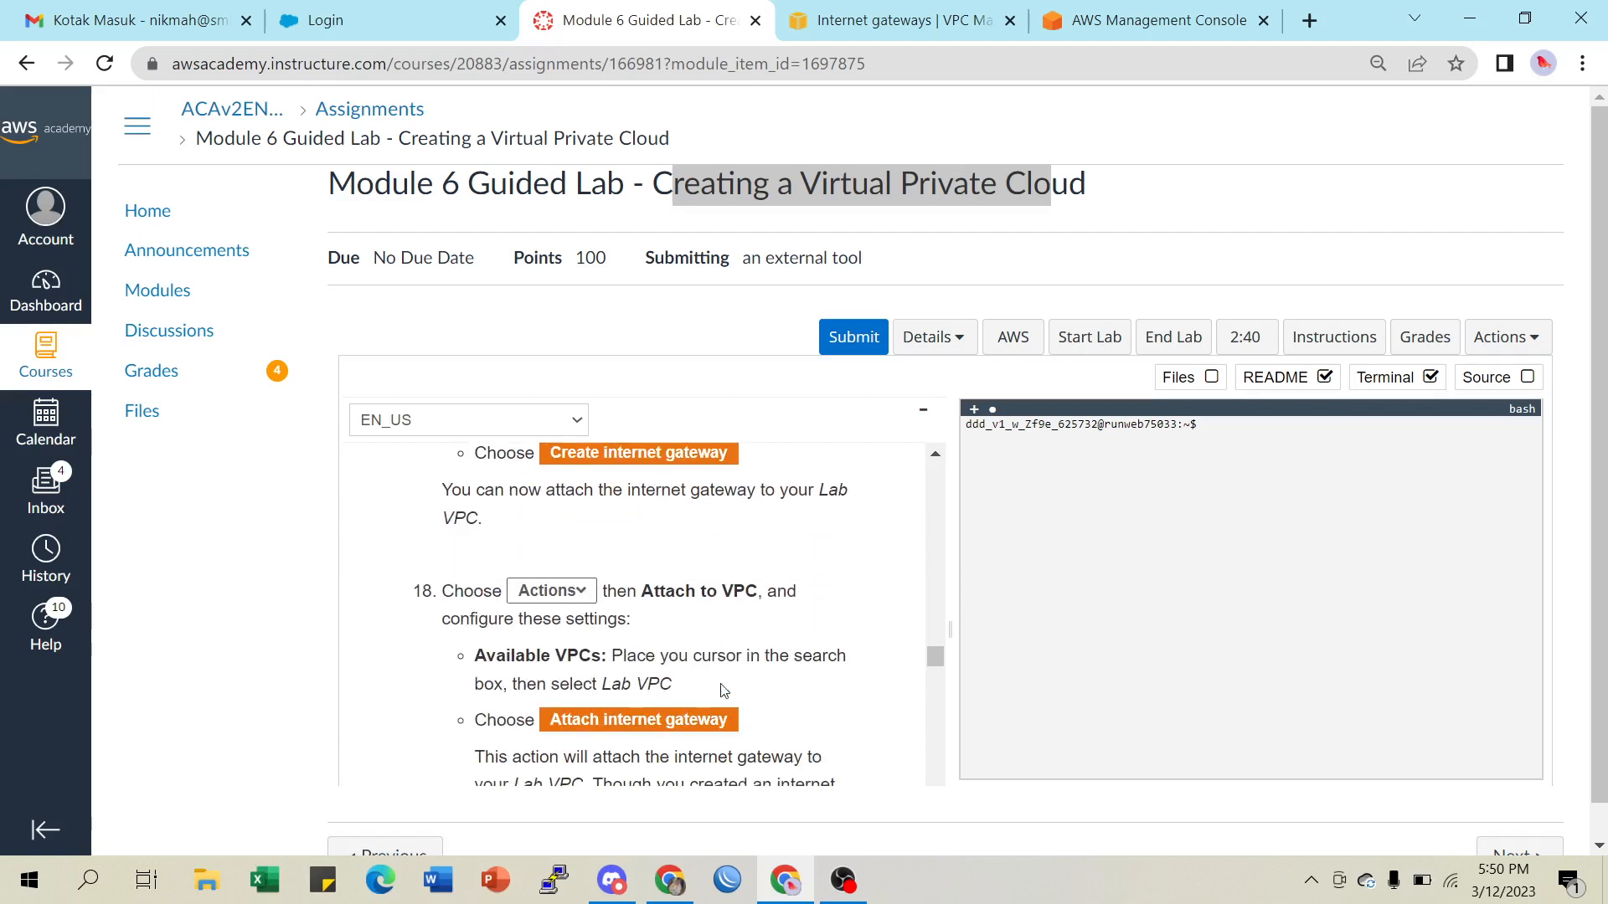
{"action": "scroll", "coordinate": [723, 691], "scroll_direction": "up", "scroll_amount": 4}
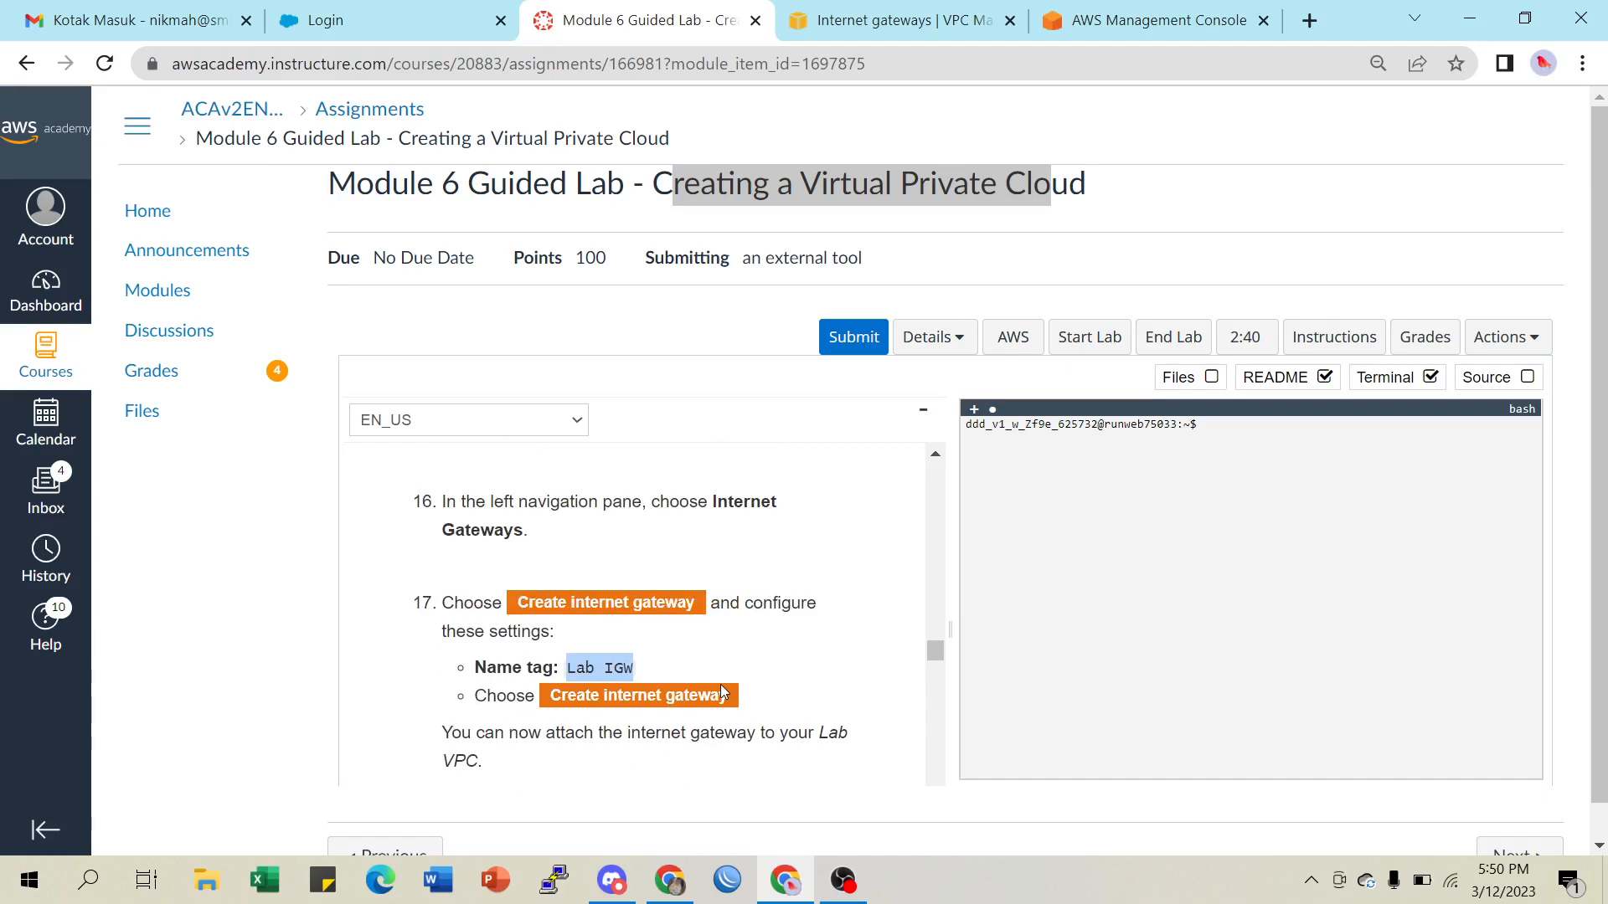
{"action": "scroll", "coordinate": [721, 685], "scroll_direction": "up", "scroll_amount": 3}
Start a new internet gateway in the VPC console and set its name tag to Lab IGW
{"action": "left_click", "coordinate": [840, 21]}
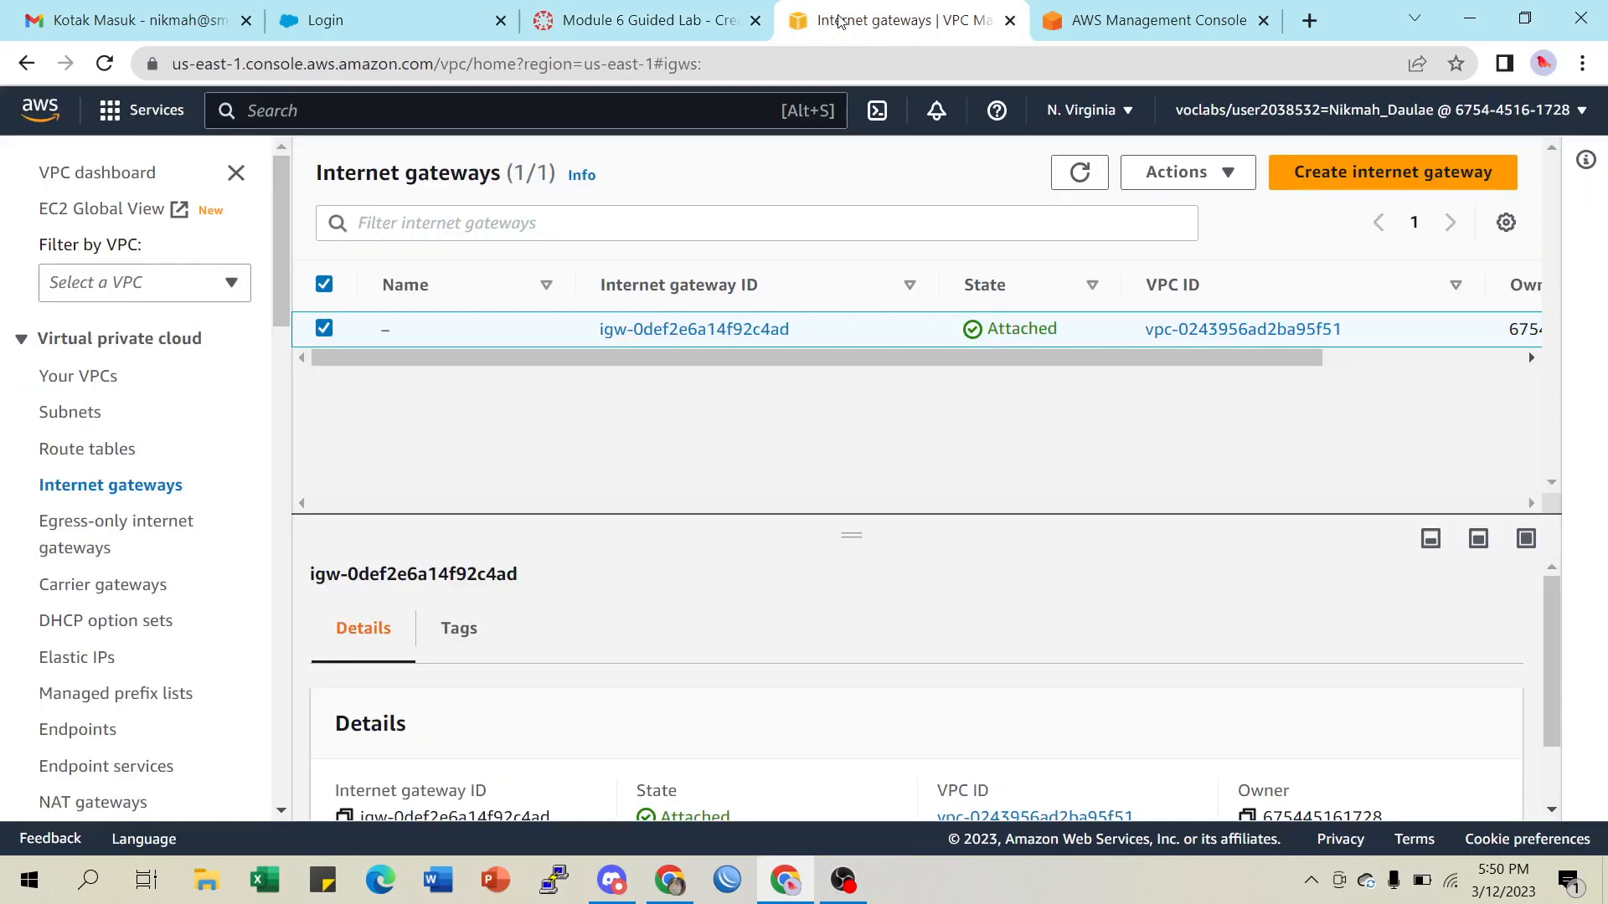
{"action": "left_click", "coordinate": [1347, 172]}
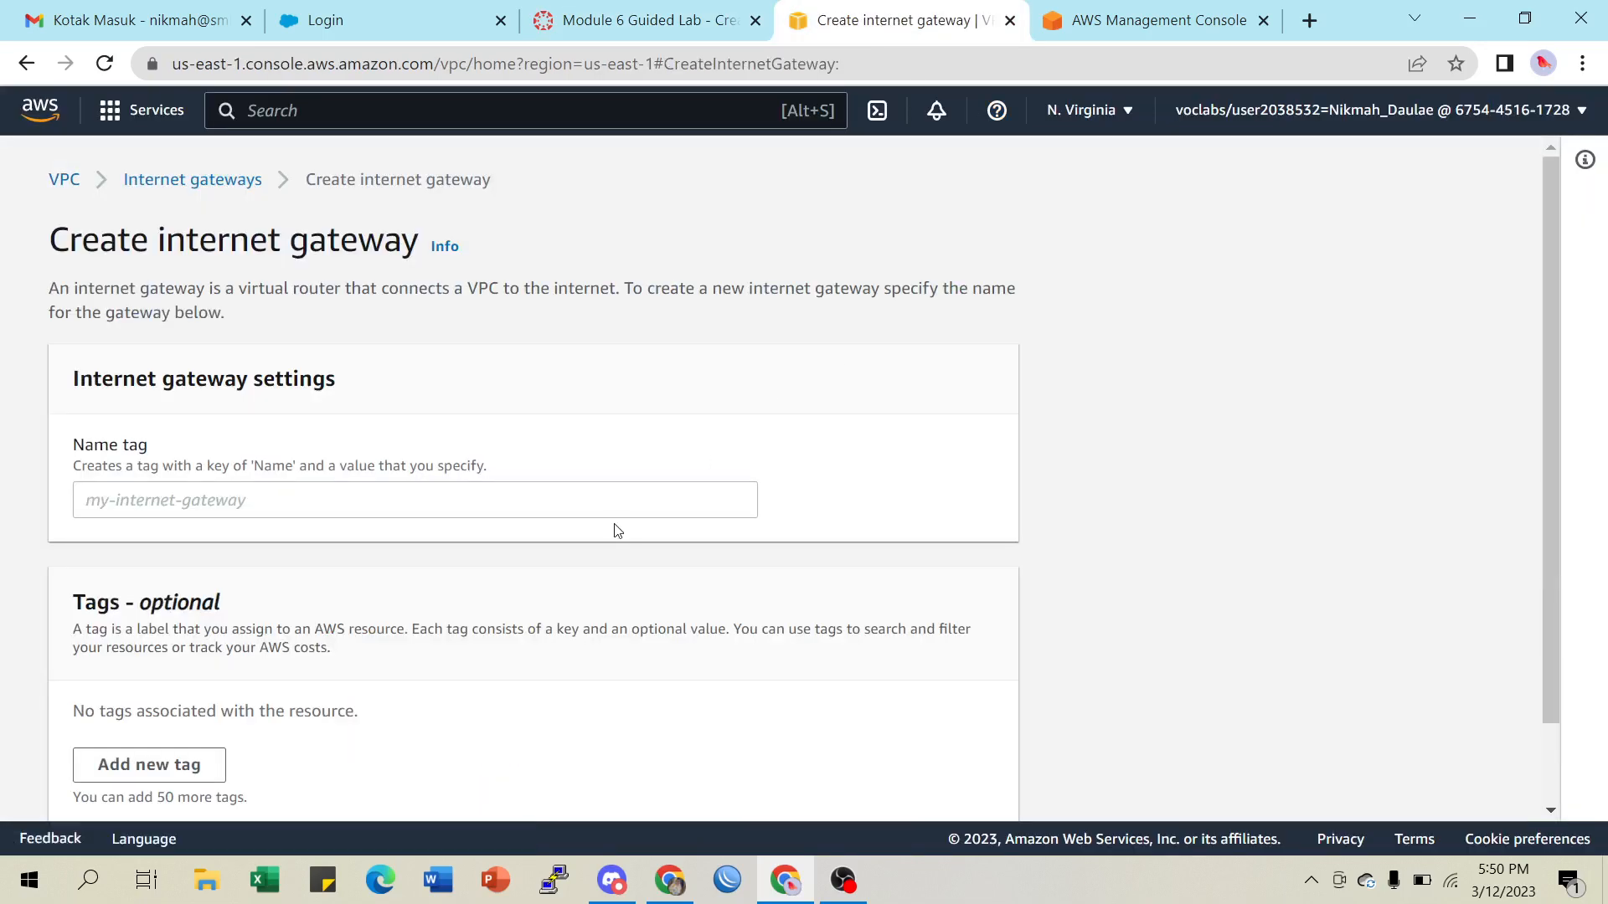
{"action": "left_click", "coordinate": [156, 508]}
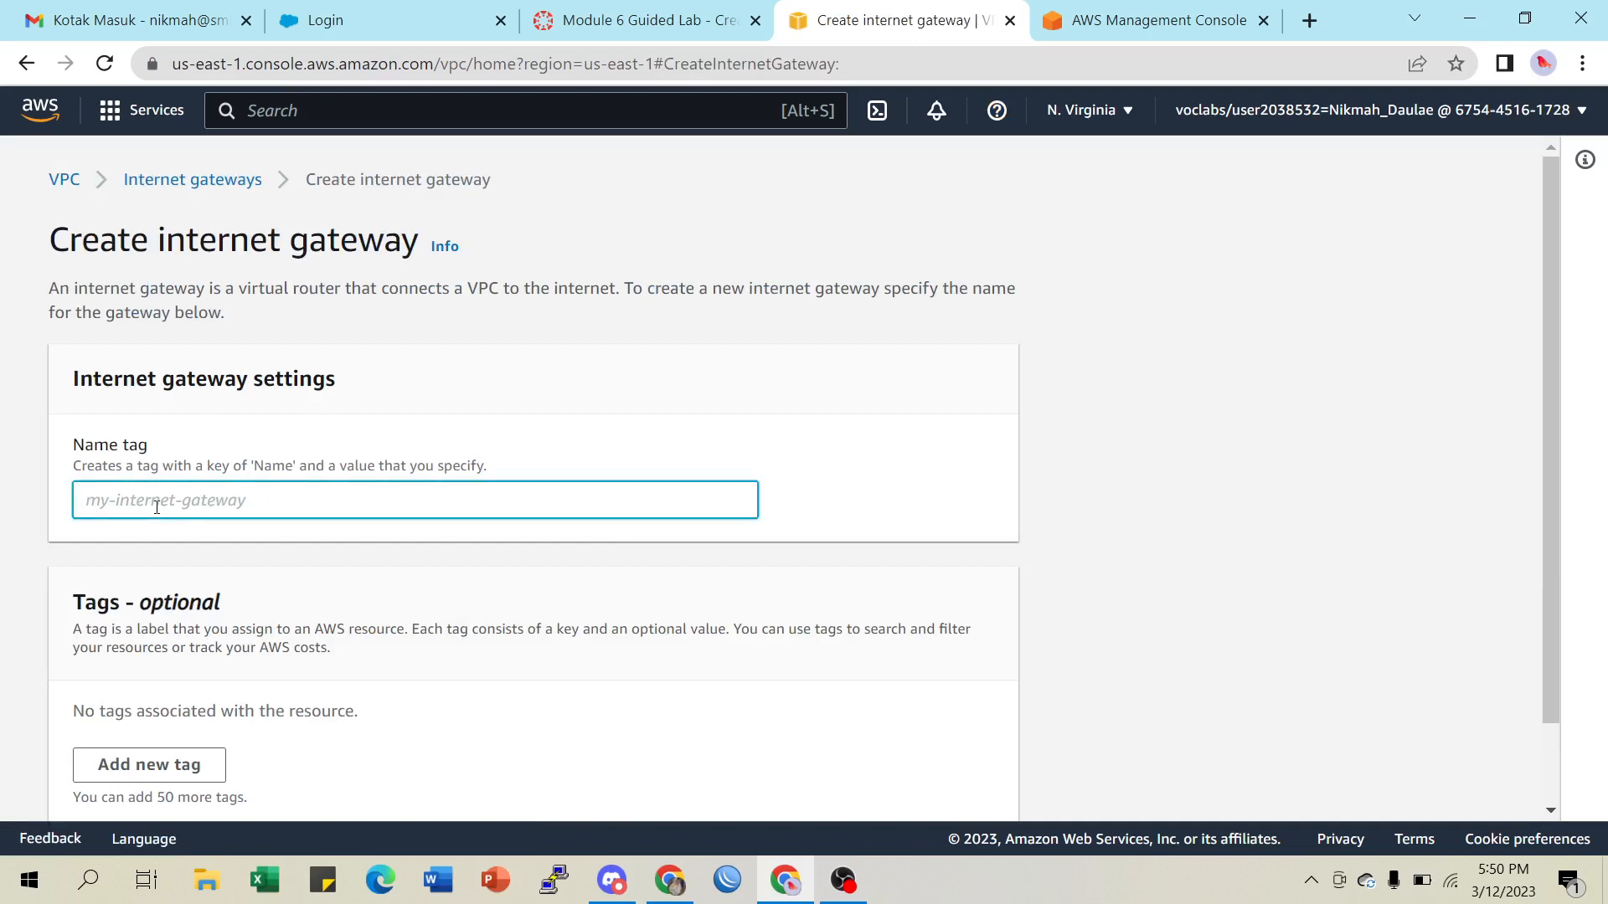
{"action": "type", "text": "Lab IGW"}
{"action": "scroll", "coordinate": [356, 502], "scroll_direction": "down", "scroll_amount": 2}
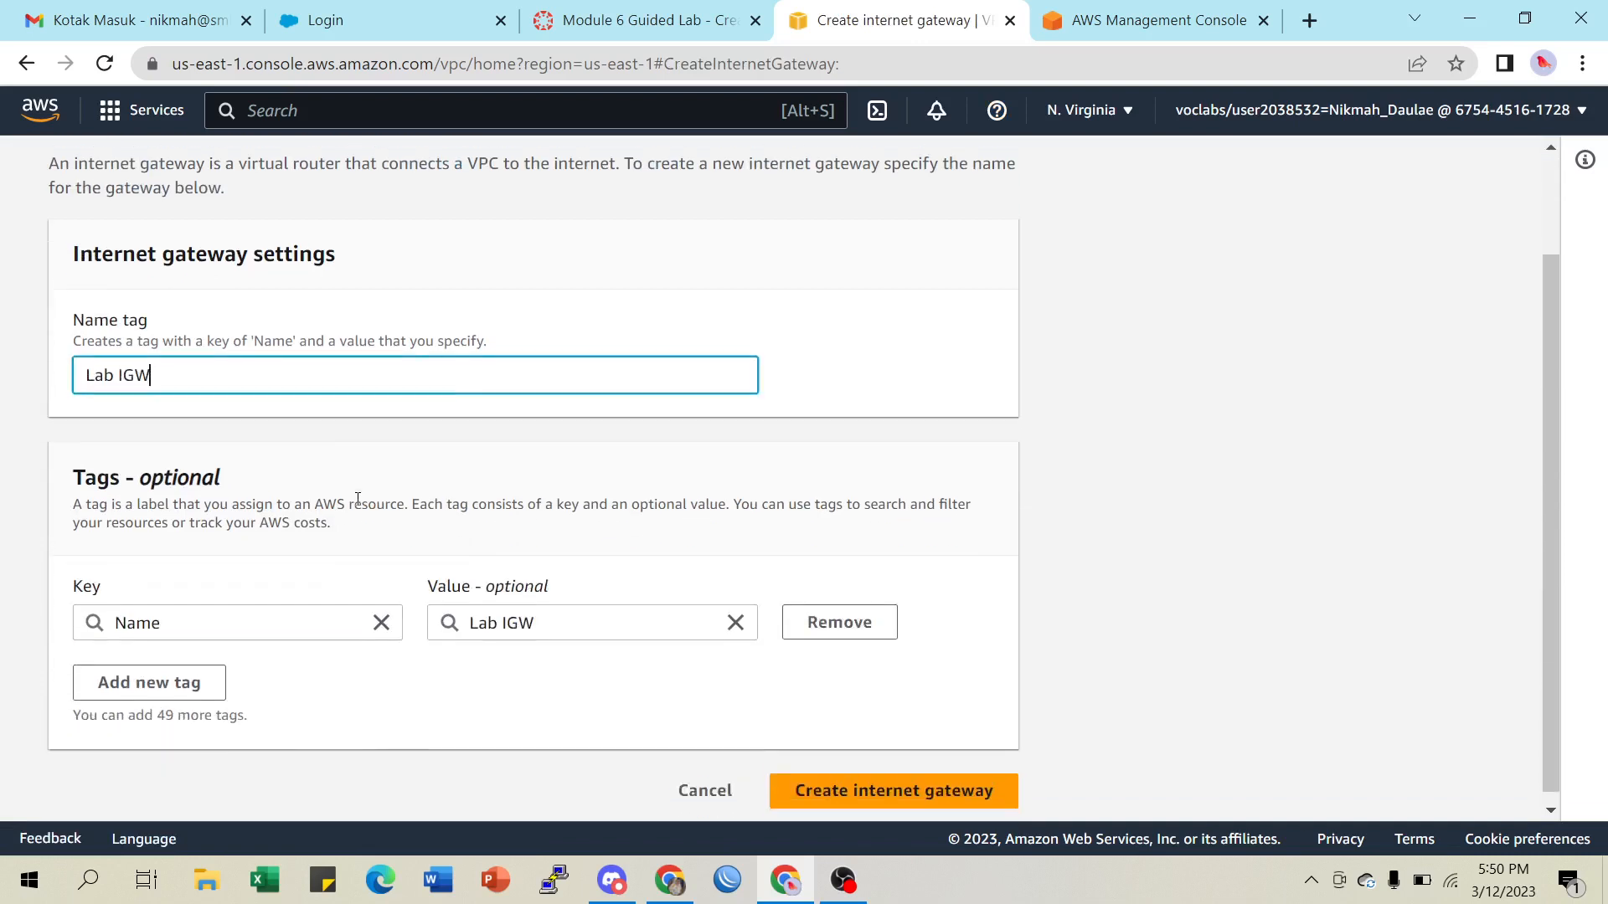
{"action": "scroll", "coordinate": [390, 497], "scroll_direction": "up", "scroll_amount": 3}
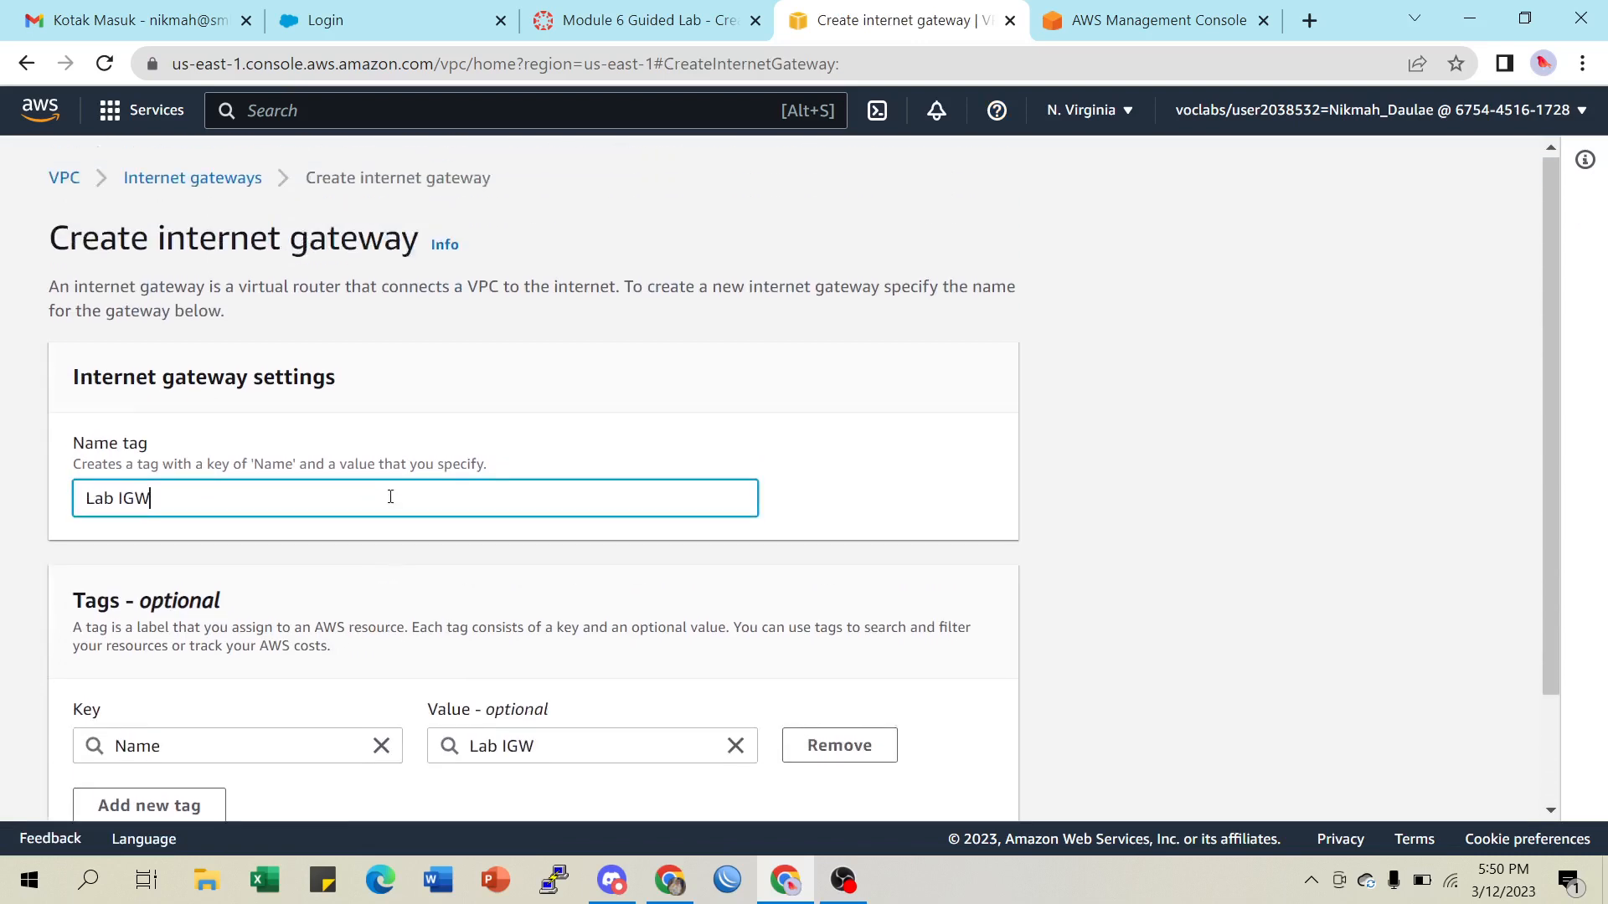
Check the settings against lab step 17, create the Lab IGW internet gateway and dismiss the success notification
{"action": "left_click", "coordinate": [664, 20]}
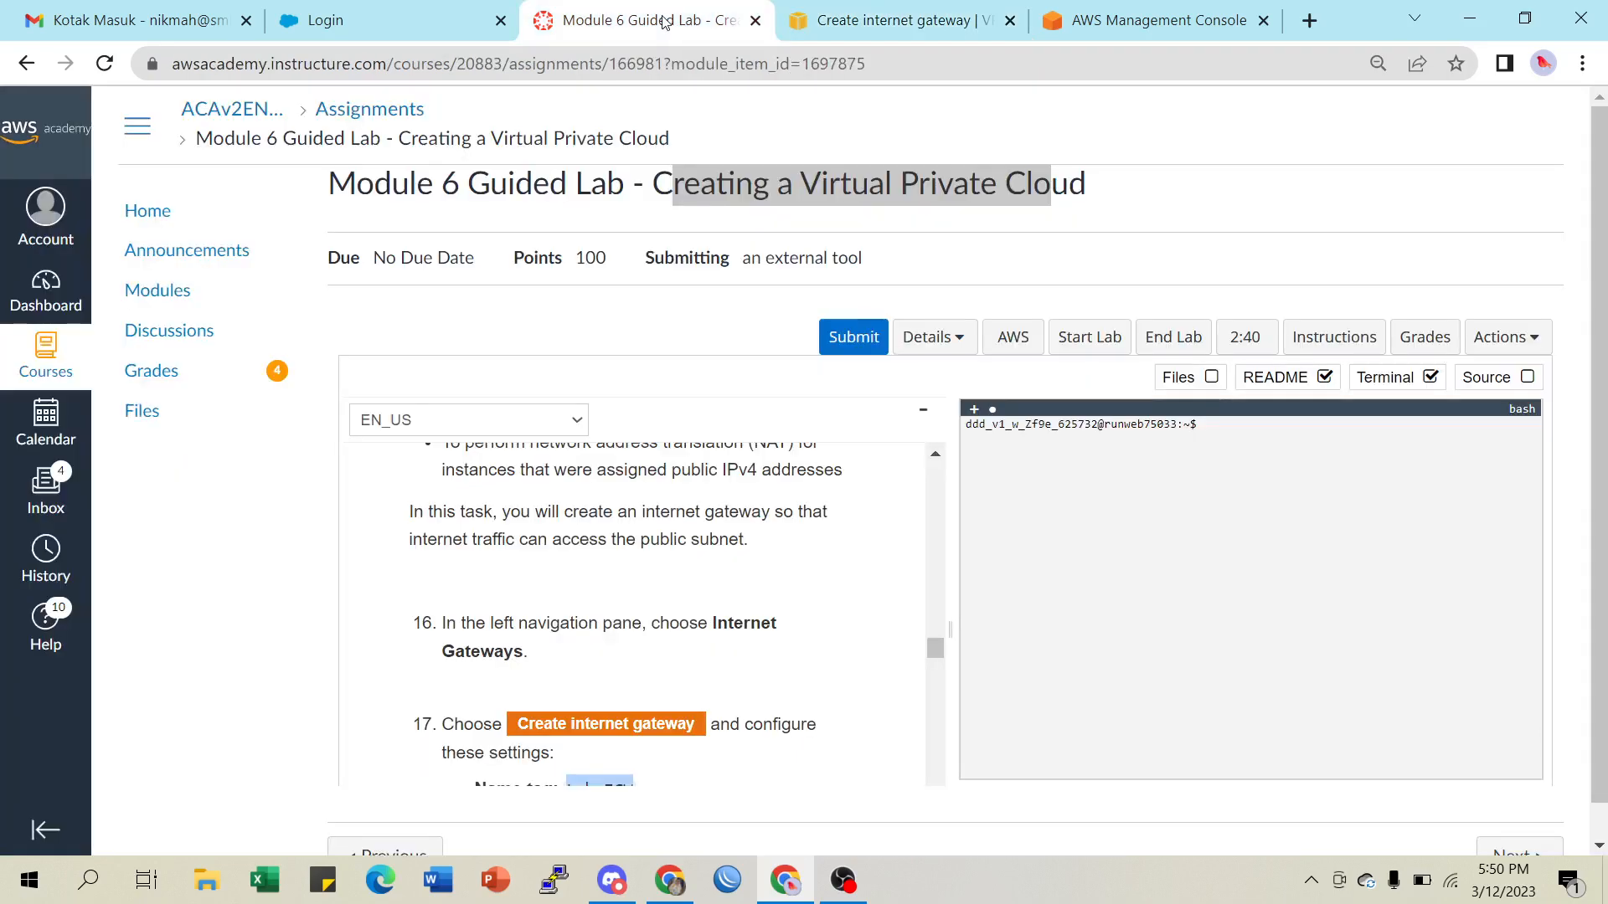
{"action": "scroll", "coordinate": [630, 614], "scroll_direction": "up", "scroll_amount": 3}
{"action": "scroll", "coordinate": [630, 614], "scroll_direction": "down", "scroll_amount": 5}
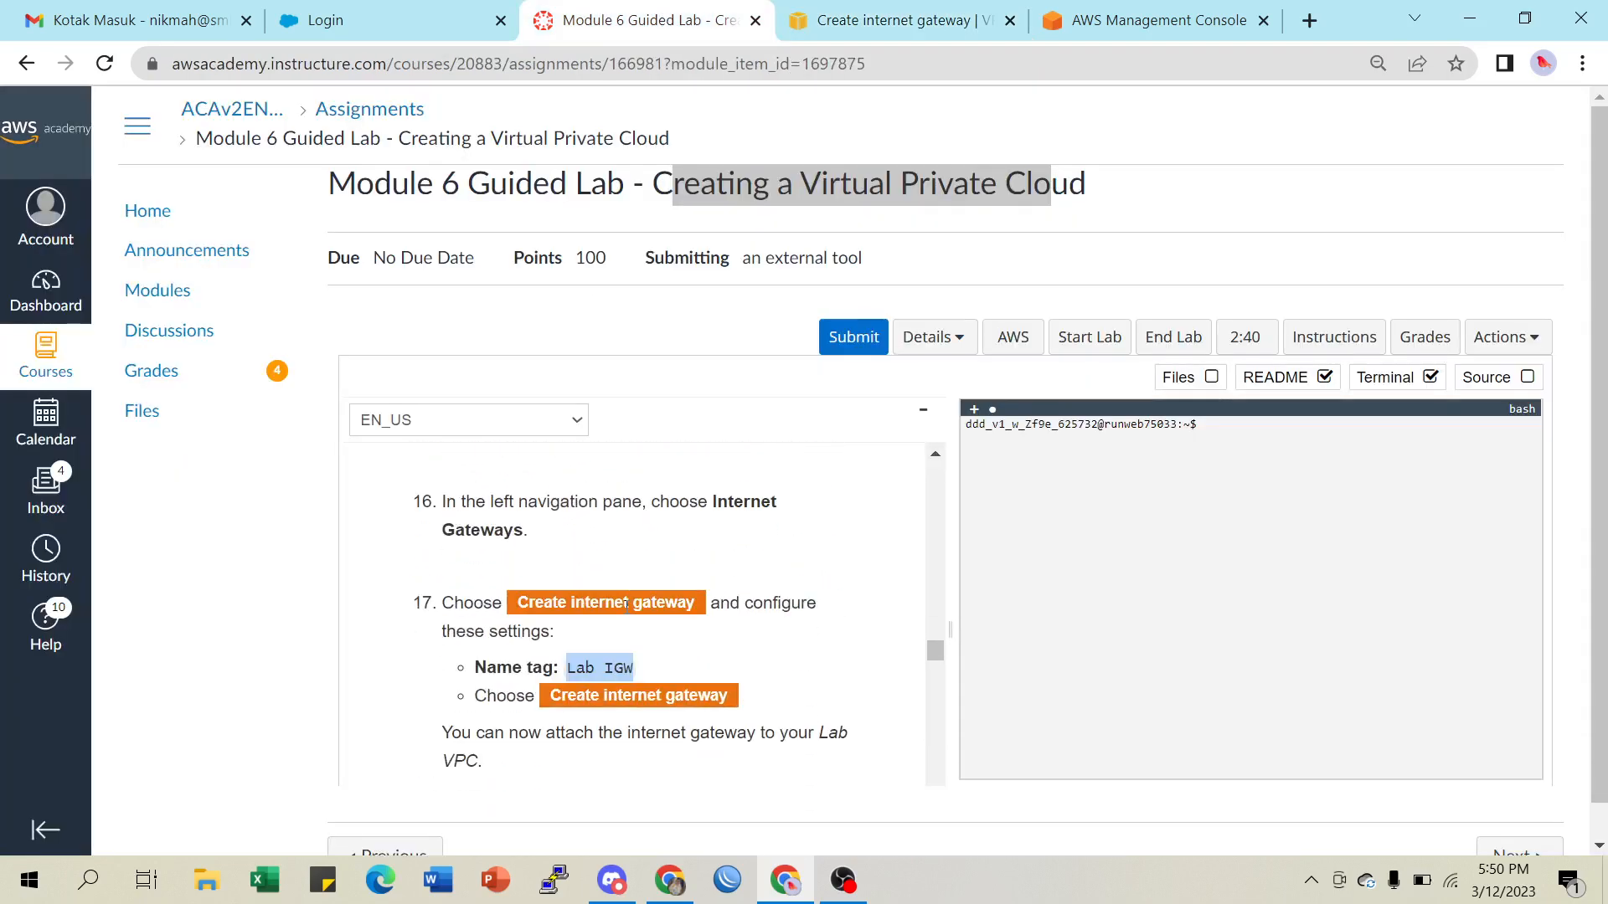
{"action": "scroll", "coordinate": [626, 604], "scroll_direction": "down", "scroll_amount": 3}
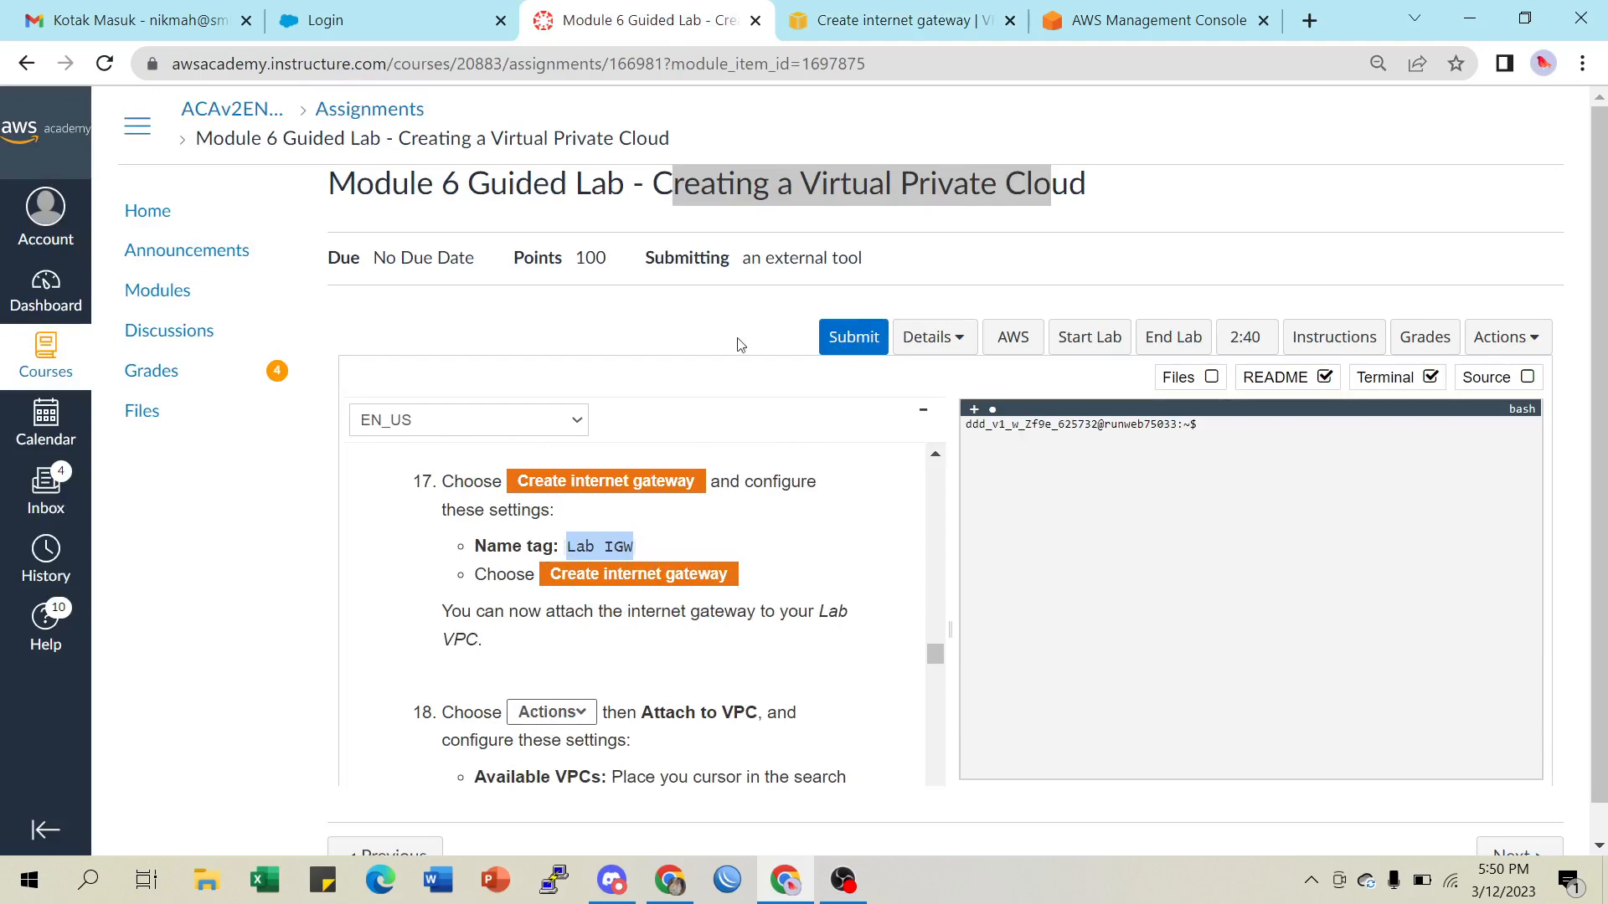
{"action": "left_click", "coordinate": [874, 27]}
{"action": "scroll", "coordinate": [728, 502], "scroll_direction": "down", "scroll_amount": 3}
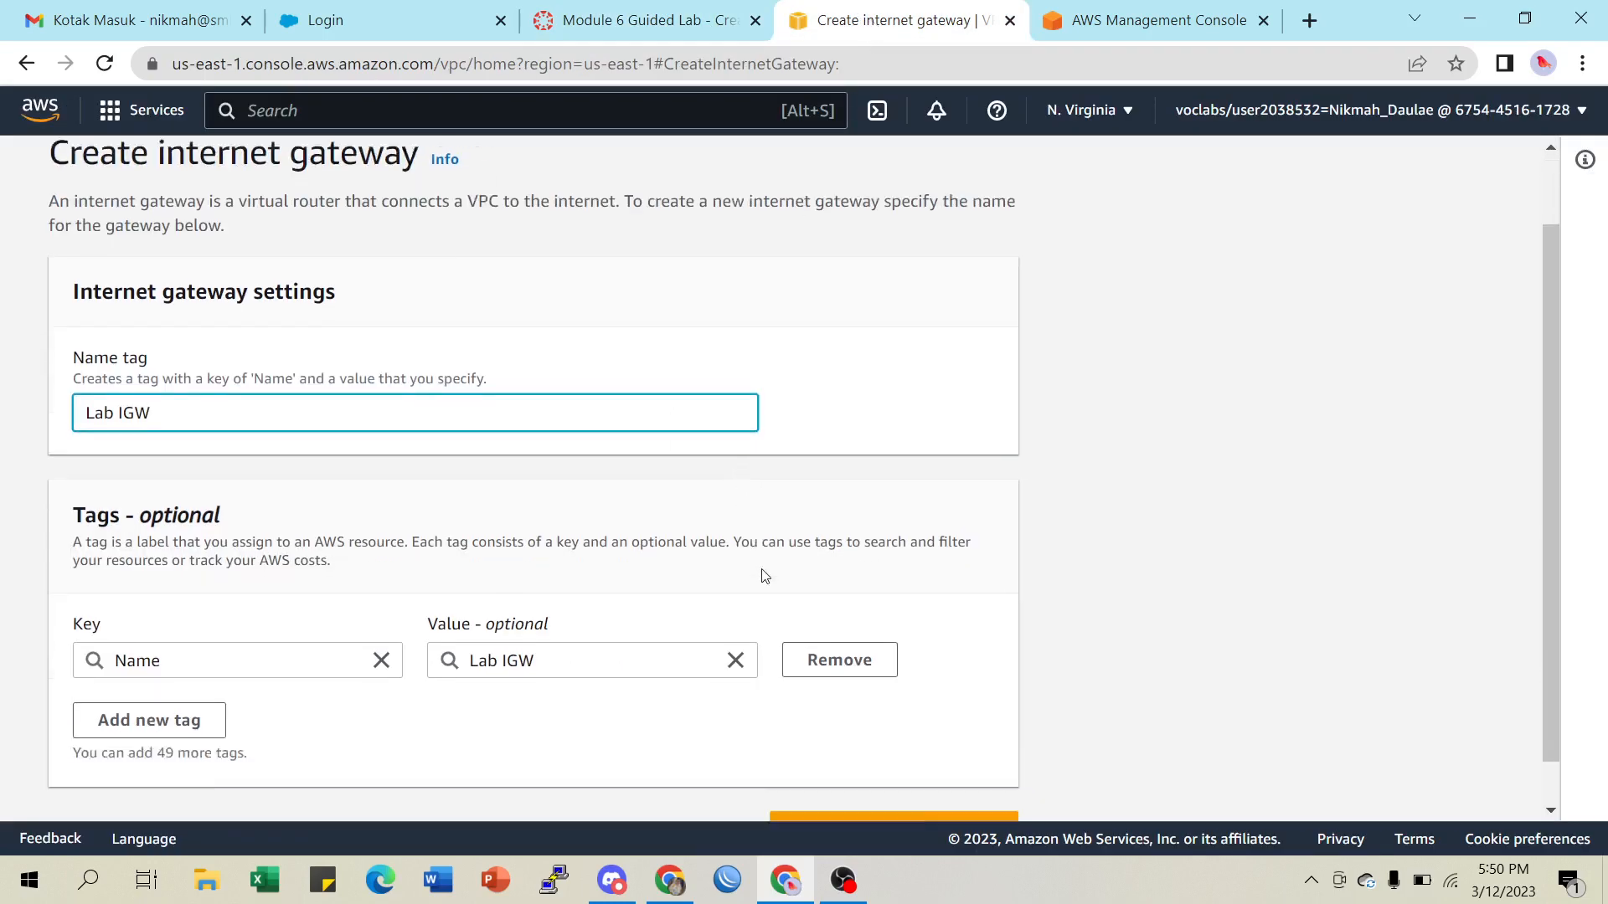
{"action": "left_click", "coordinate": [877, 791]}
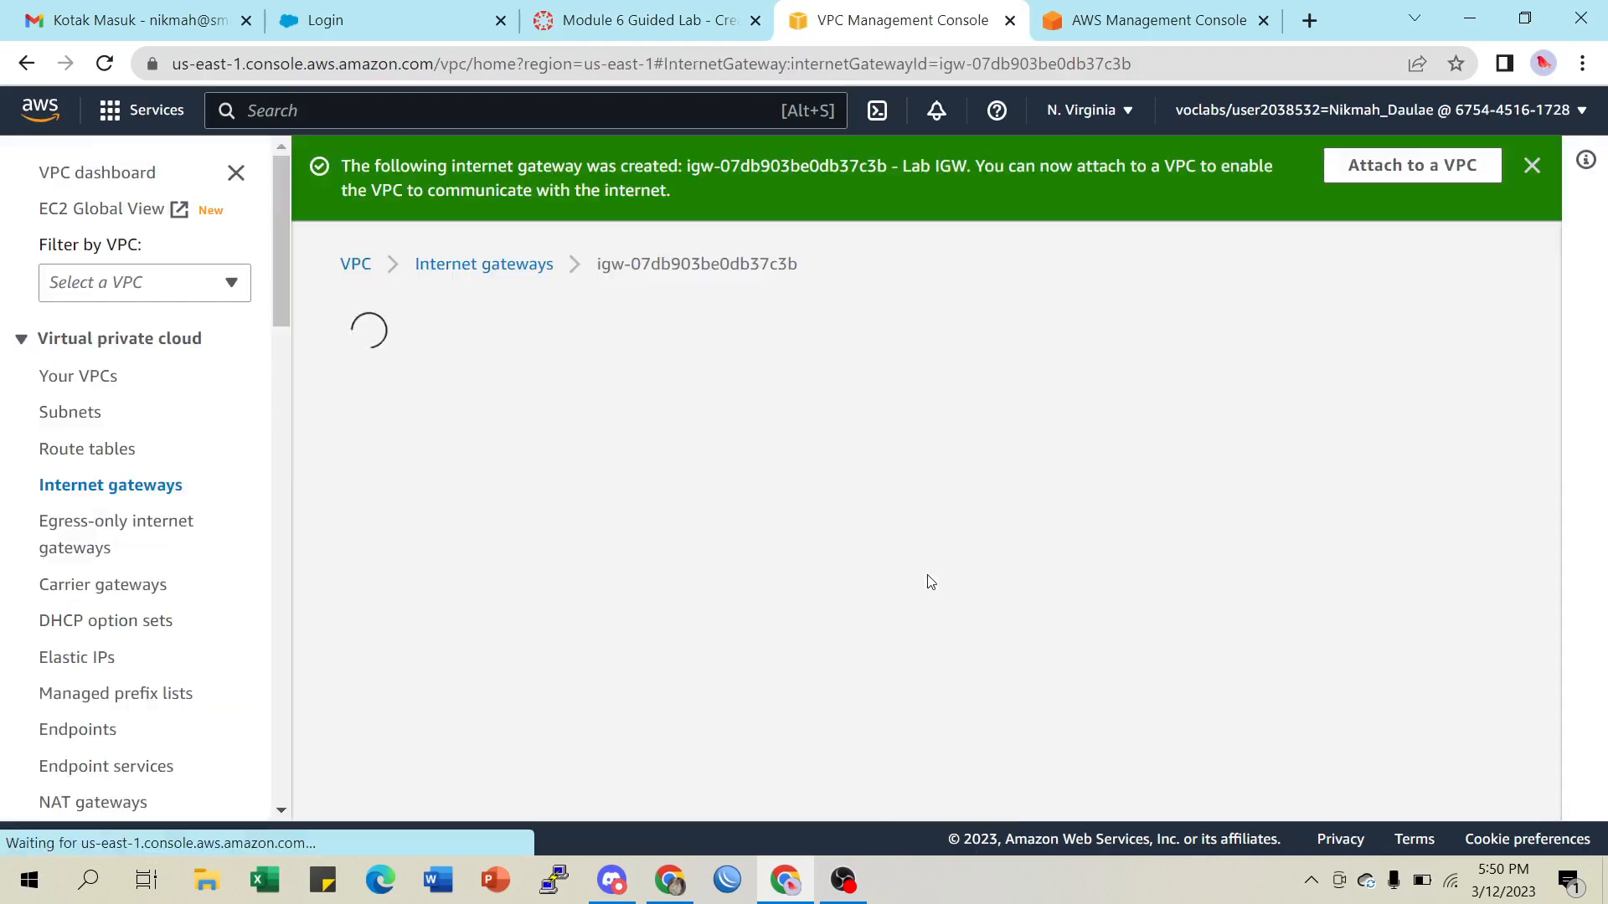
{"action": "left_click", "coordinate": [1530, 167]}
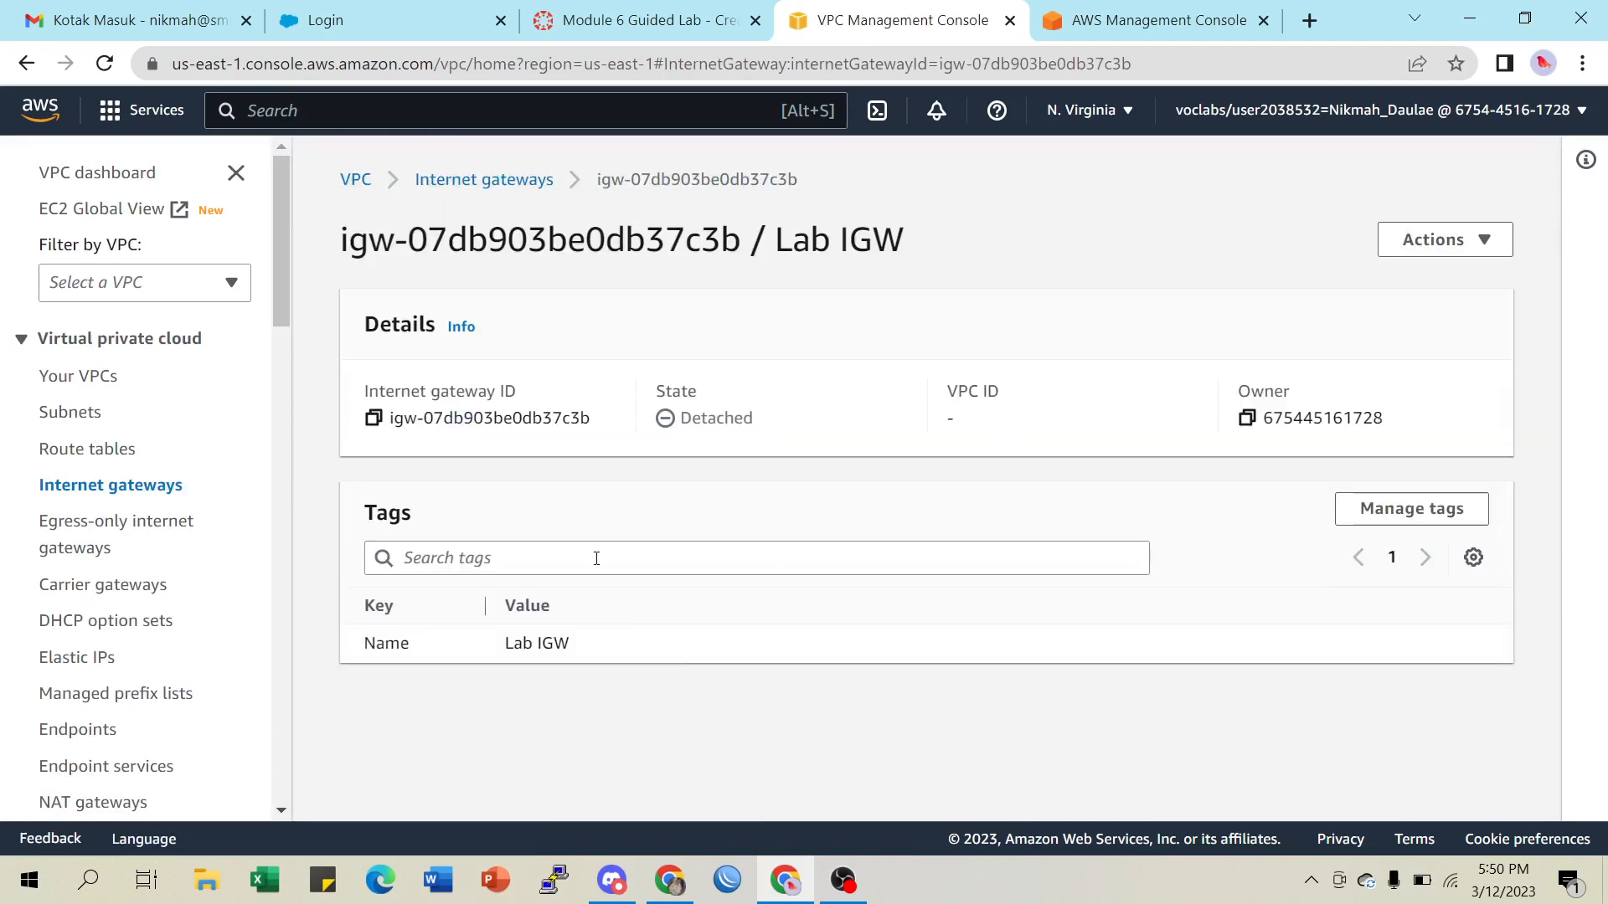
Review lab step 18, start attaching the Lab IGW internet gateway to a VPC and choose Lab VPC as the available VPC
{"action": "left_click", "coordinate": [647, 22]}
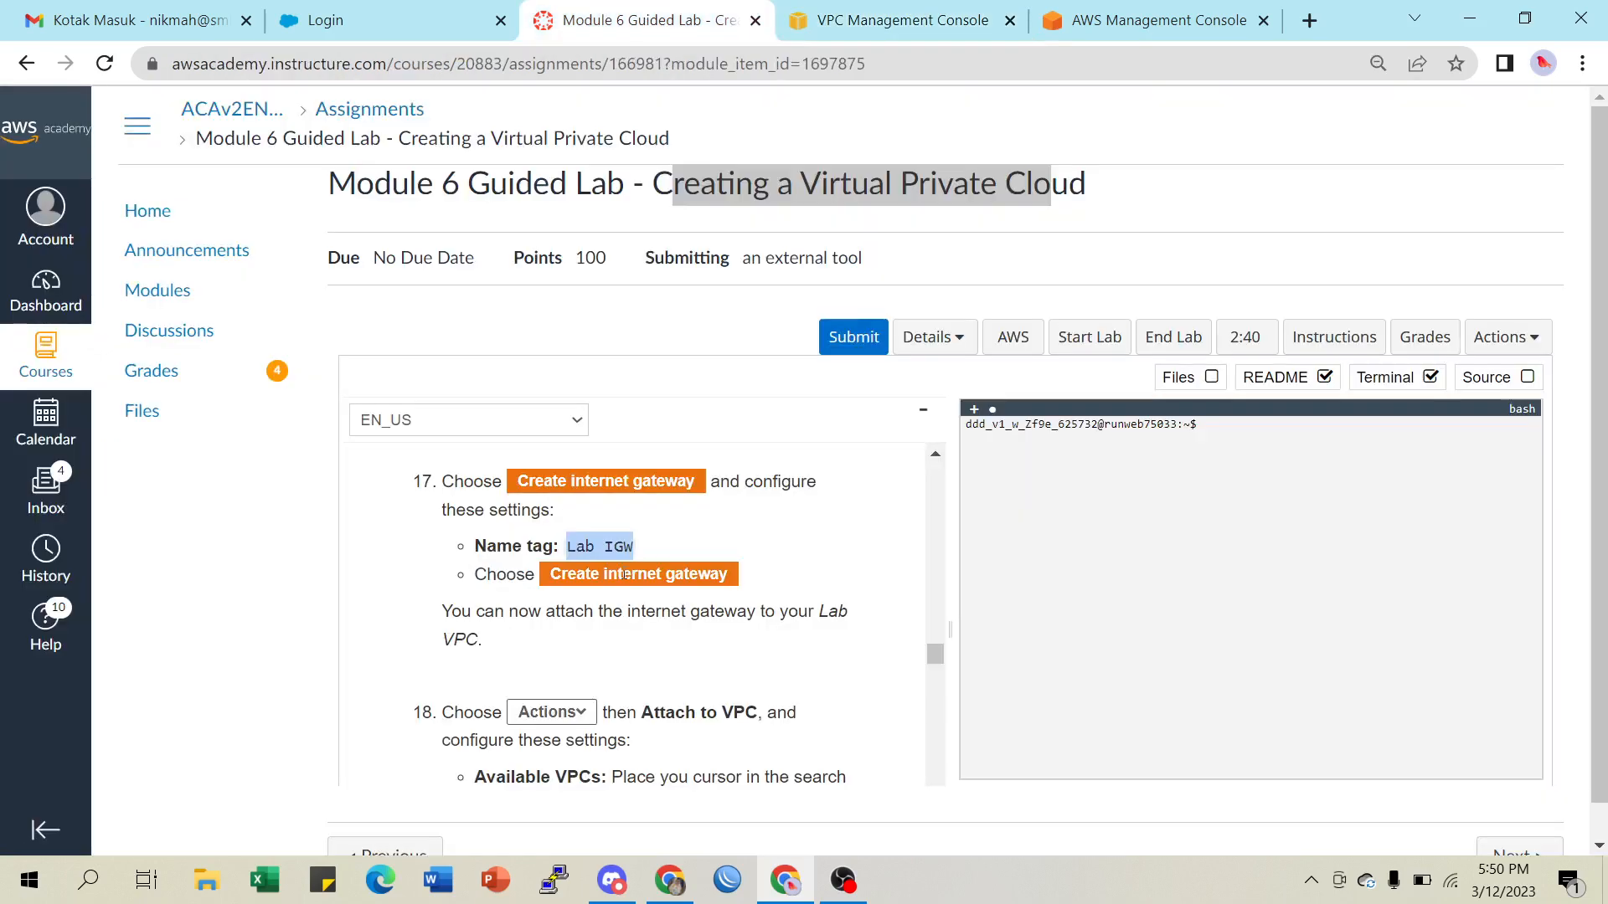
{"action": "scroll", "coordinate": [626, 575], "scroll_direction": "down", "scroll_amount": 3}
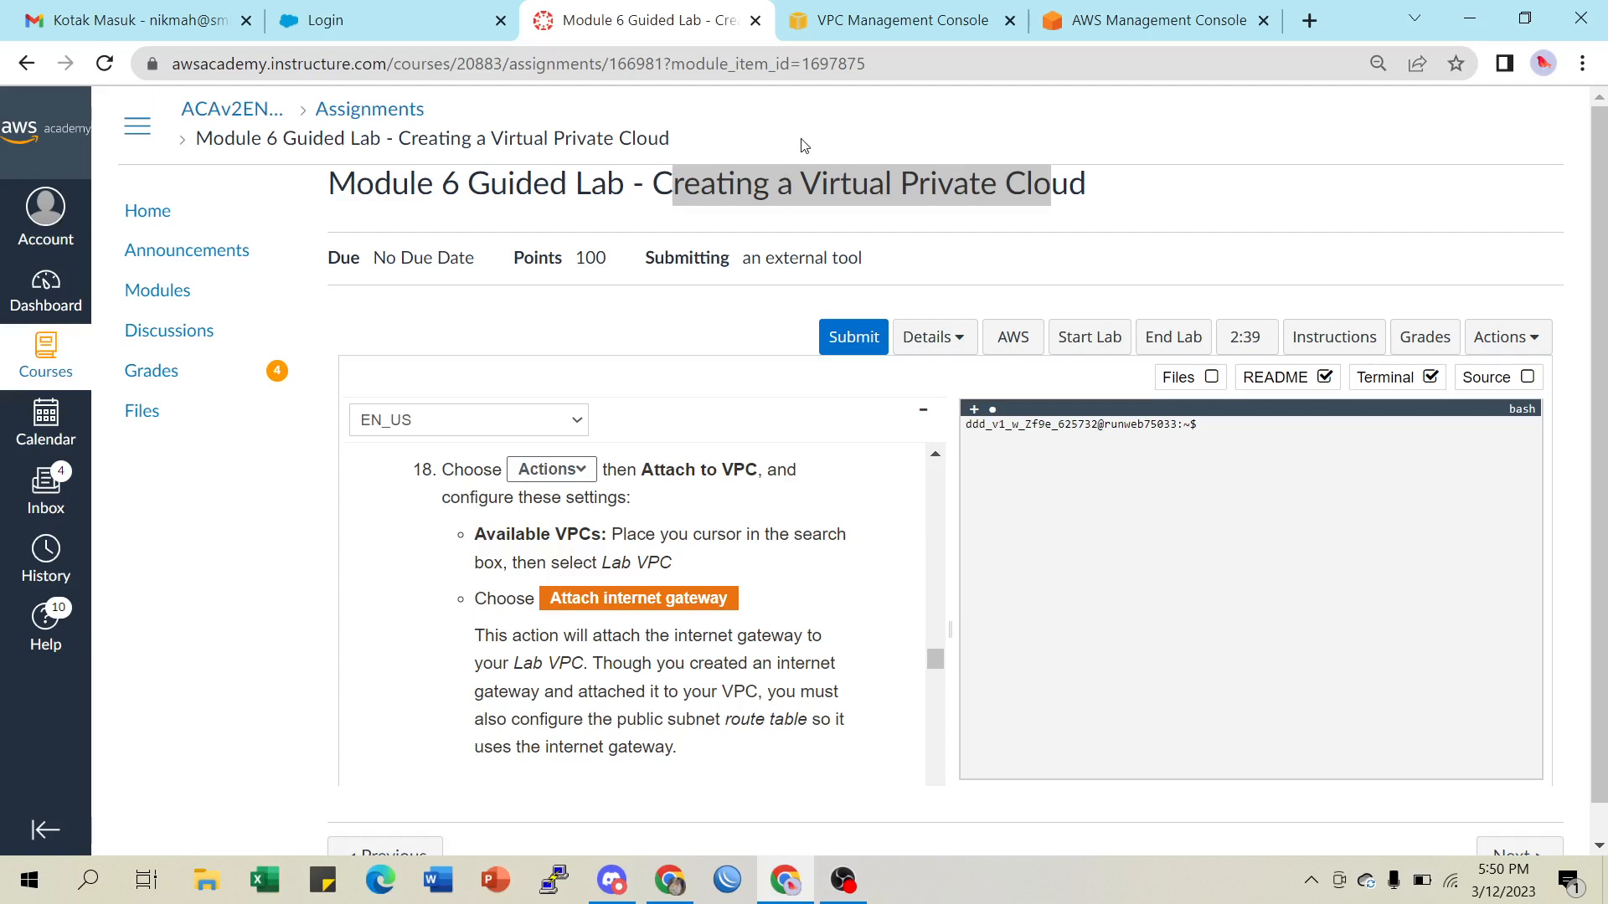
{"action": "scroll", "coordinate": [758, 576], "scroll_direction": "up", "scroll_amount": 4}
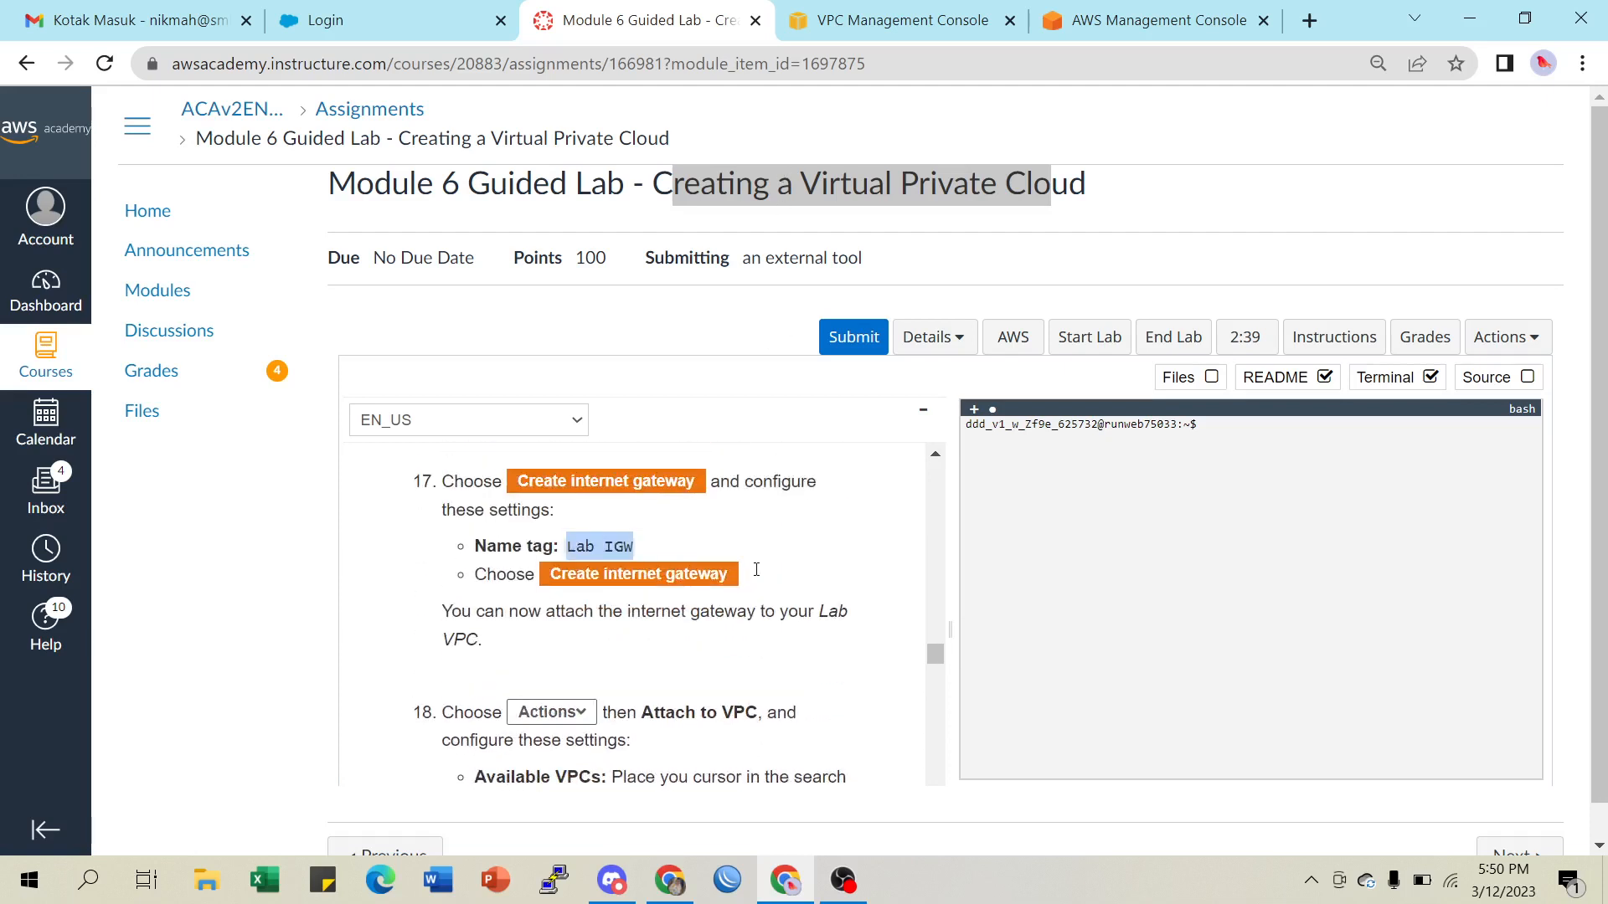
{"action": "scroll", "coordinate": [758, 577], "scroll_direction": "down", "scroll_amount": 2}
{"action": "scroll", "coordinate": [758, 576], "scroll_direction": "down", "scroll_amount": 2}
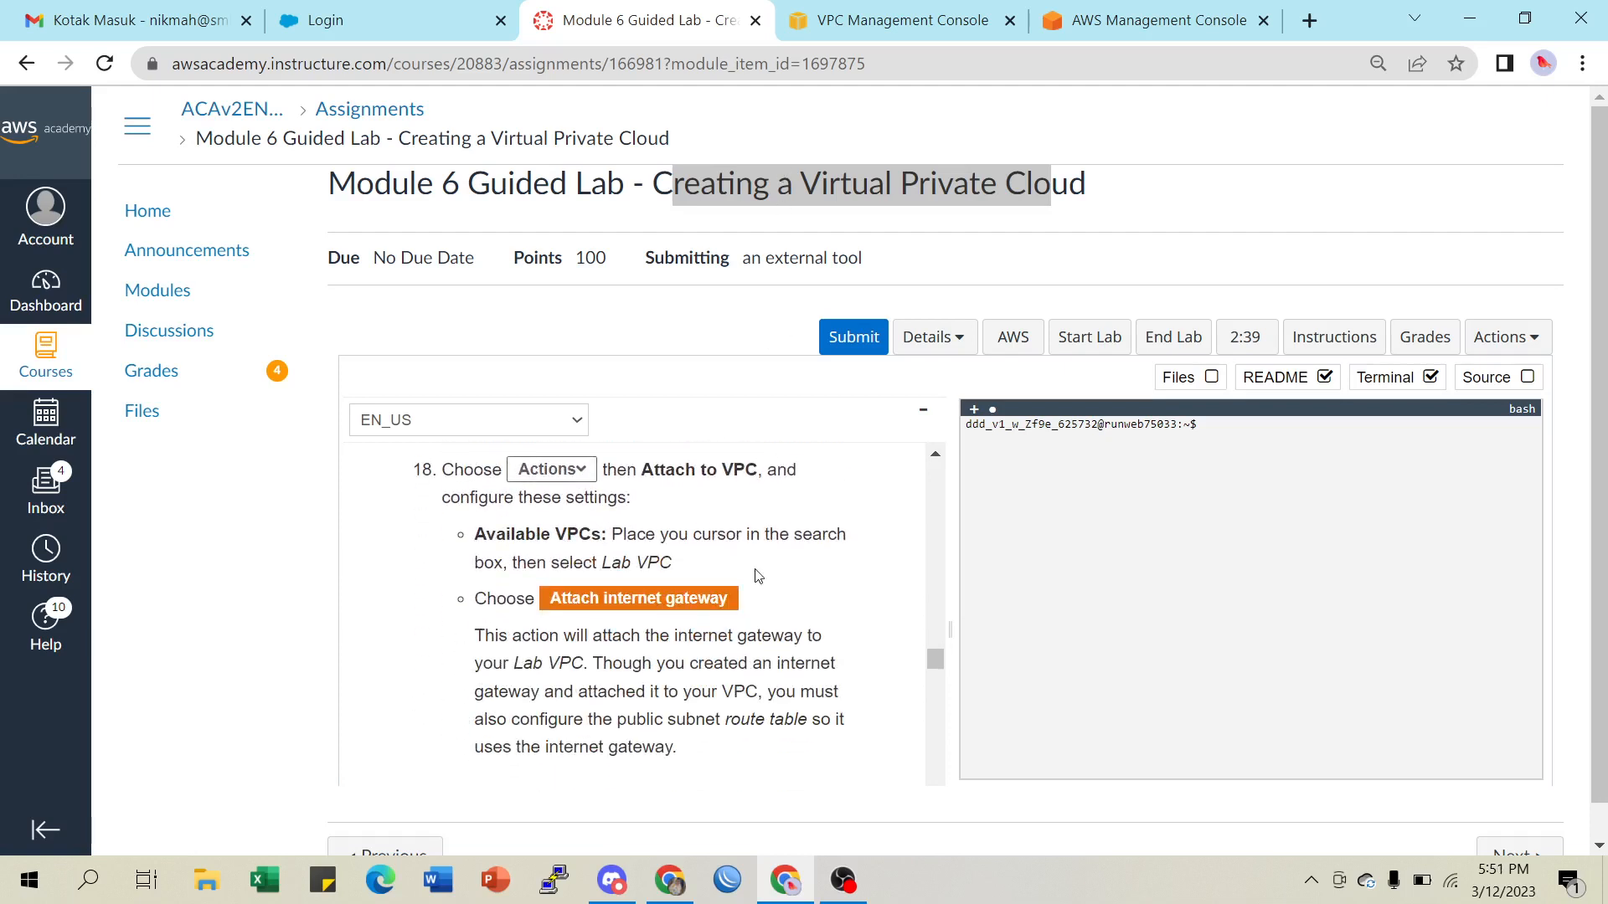
{"action": "left_click", "coordinate": [867, 30]}
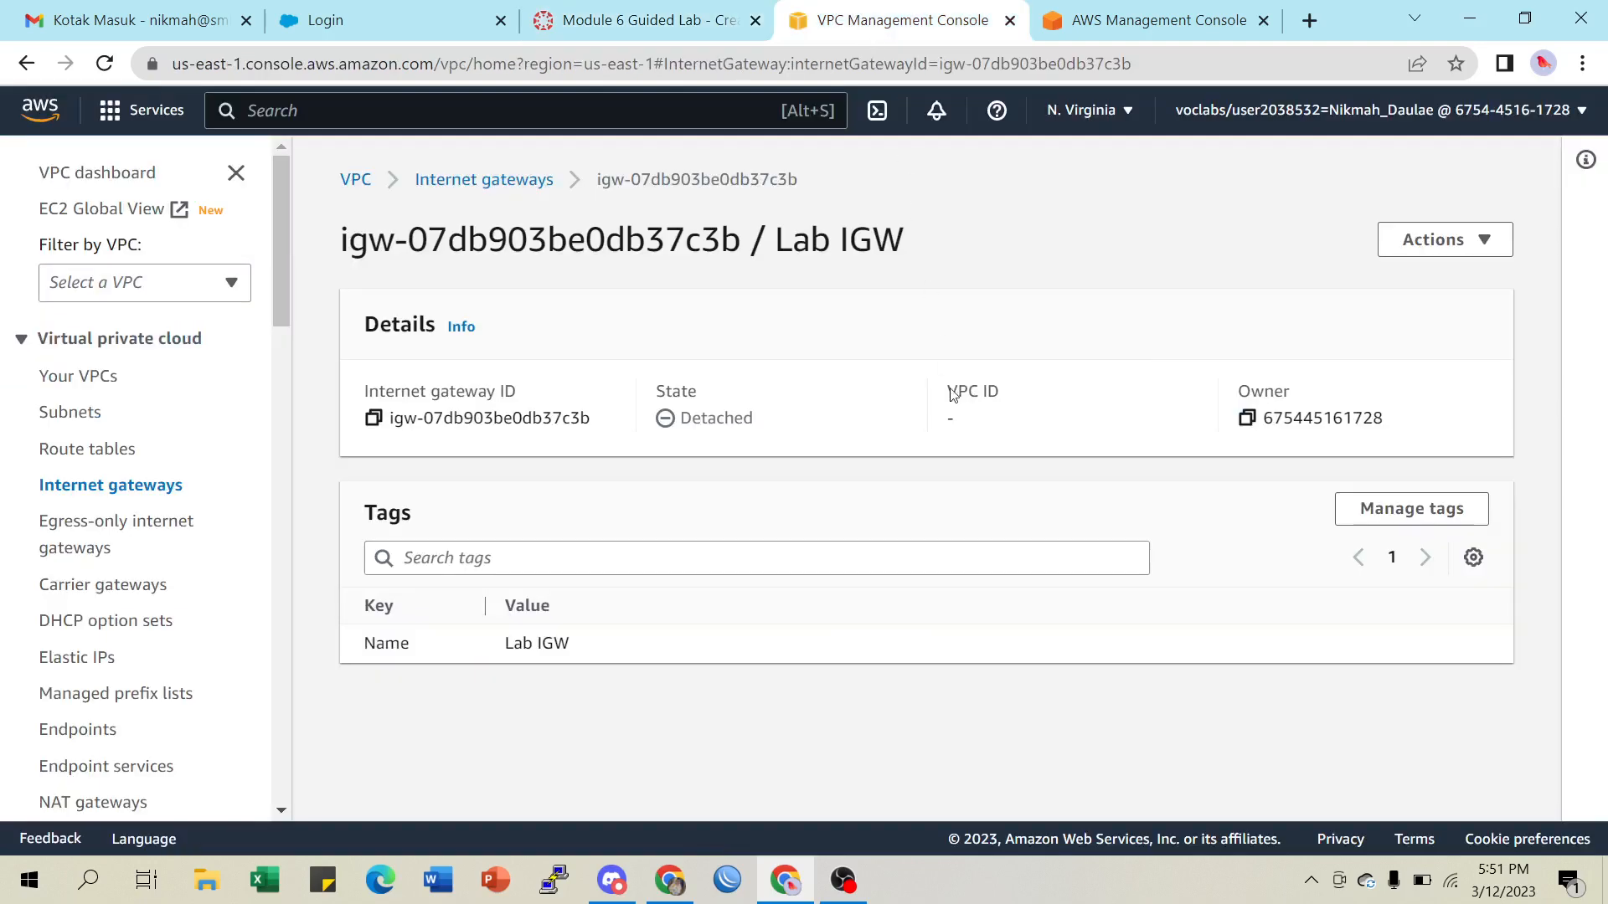
{"action": "left_click", "coordinate": [1477, 243]}
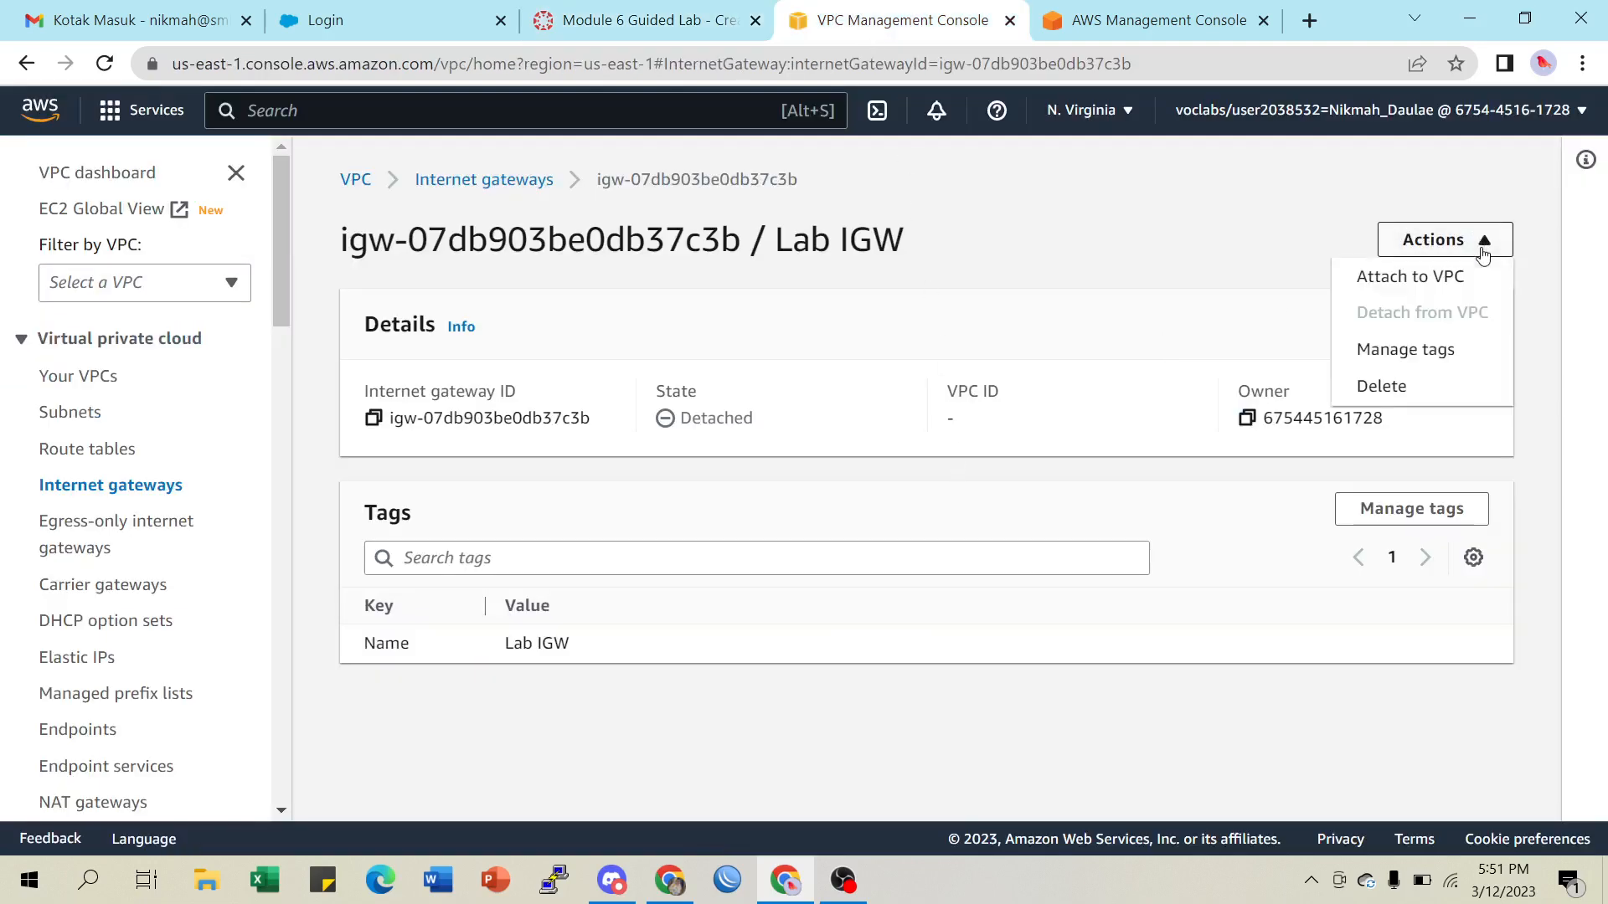
{"action": "left_click", "coordinate": [1441, 277]}
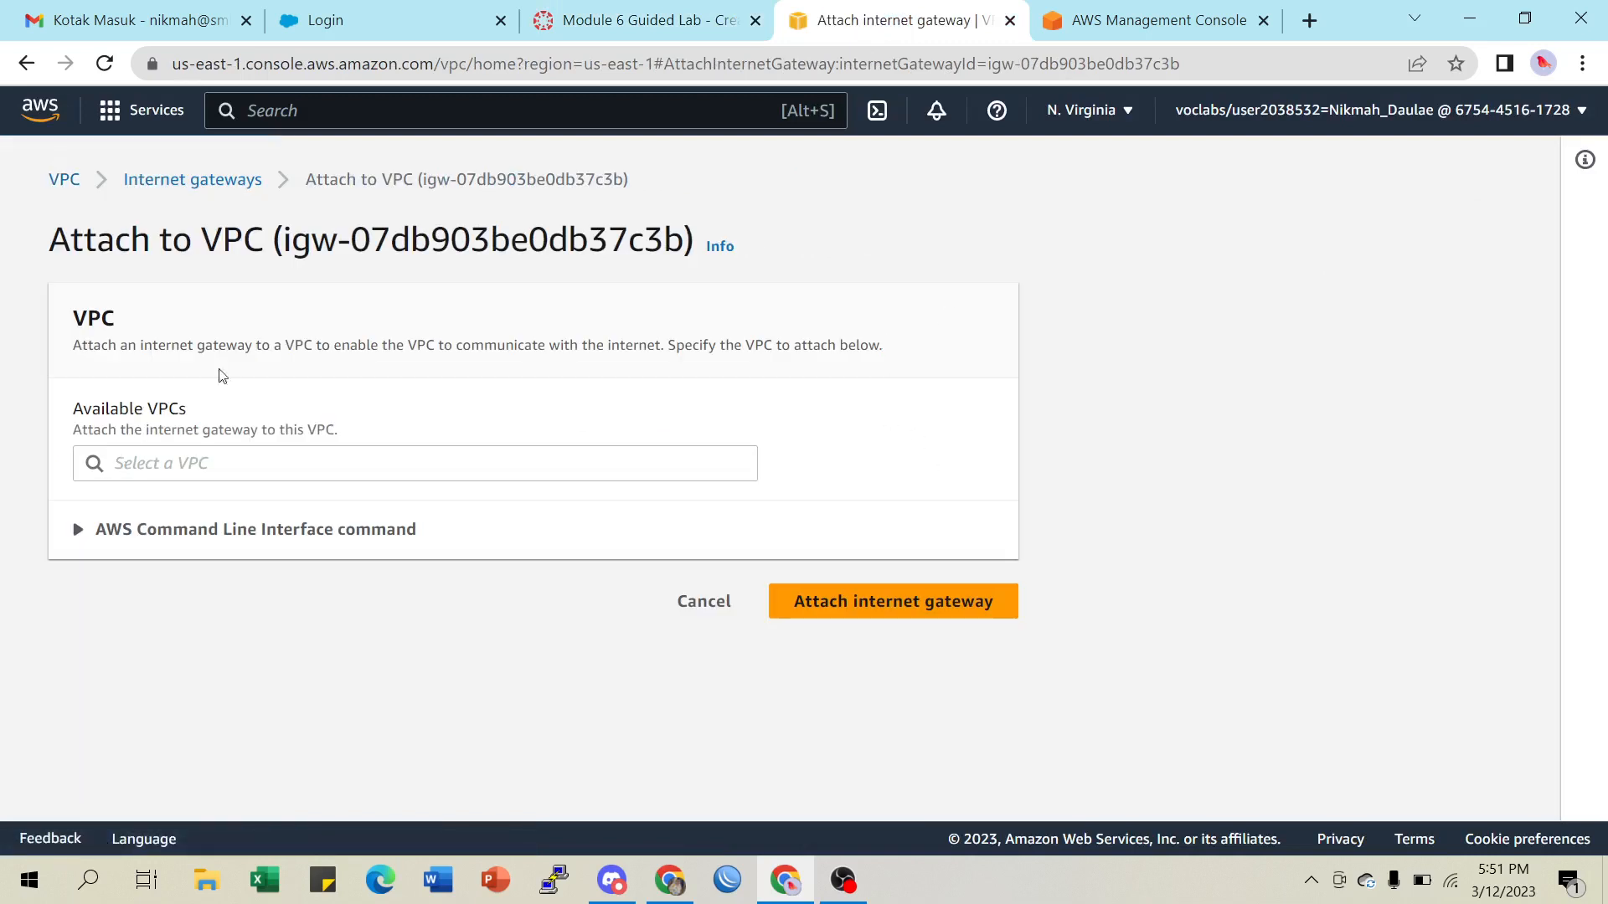
{"action": "left_click", "coordinate": [405, 474]}
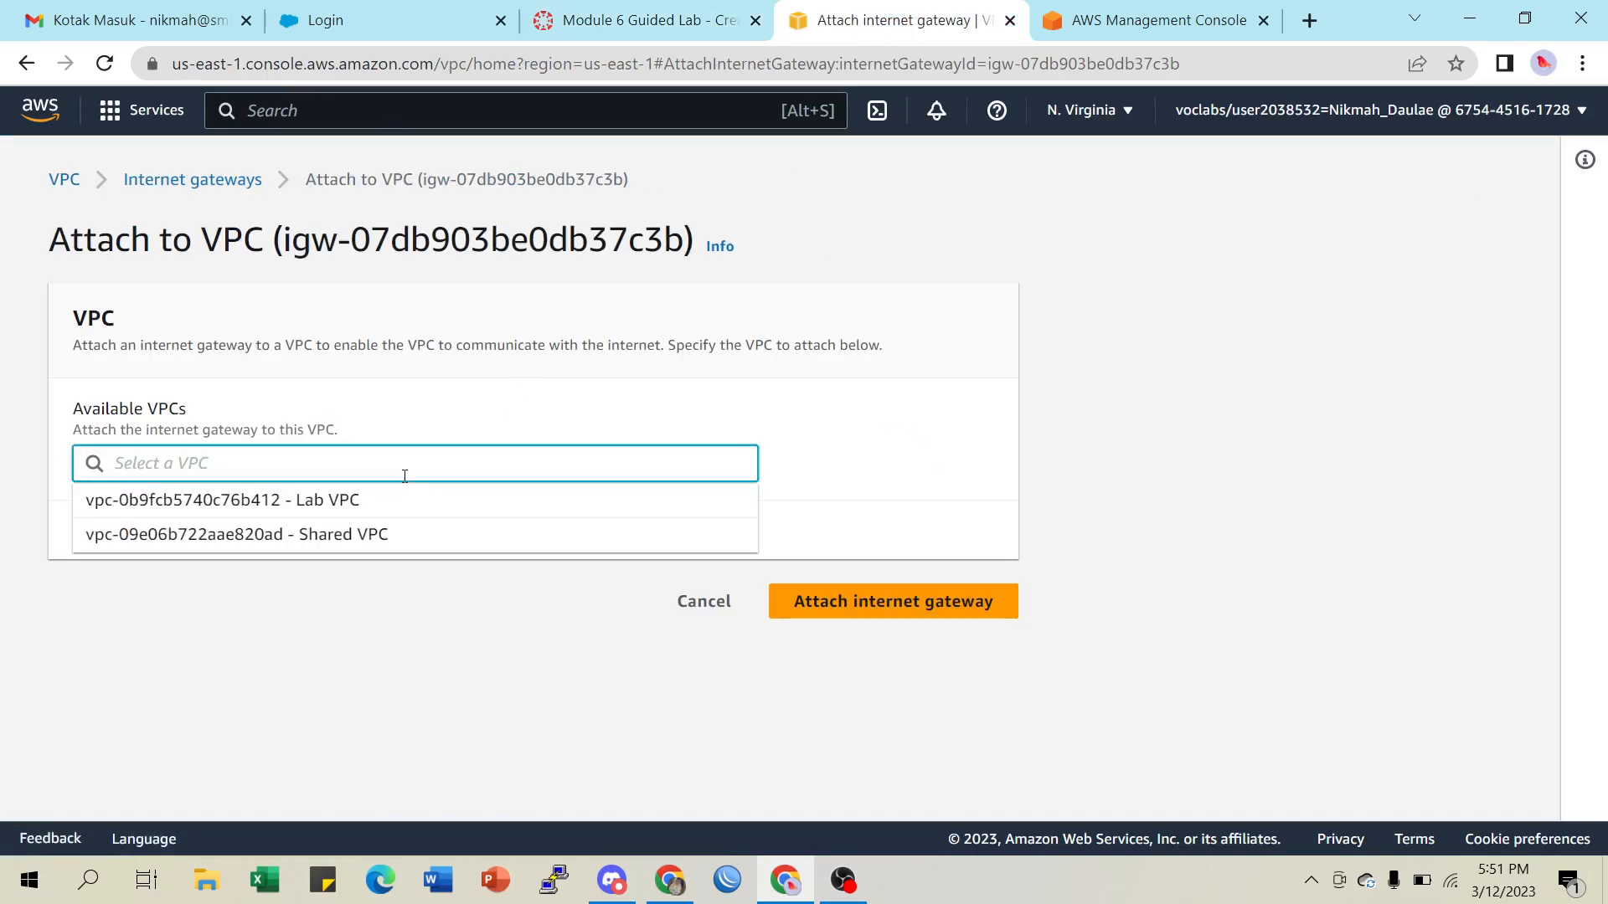
{"action": "left_click", "coordinate": [322, 502]}
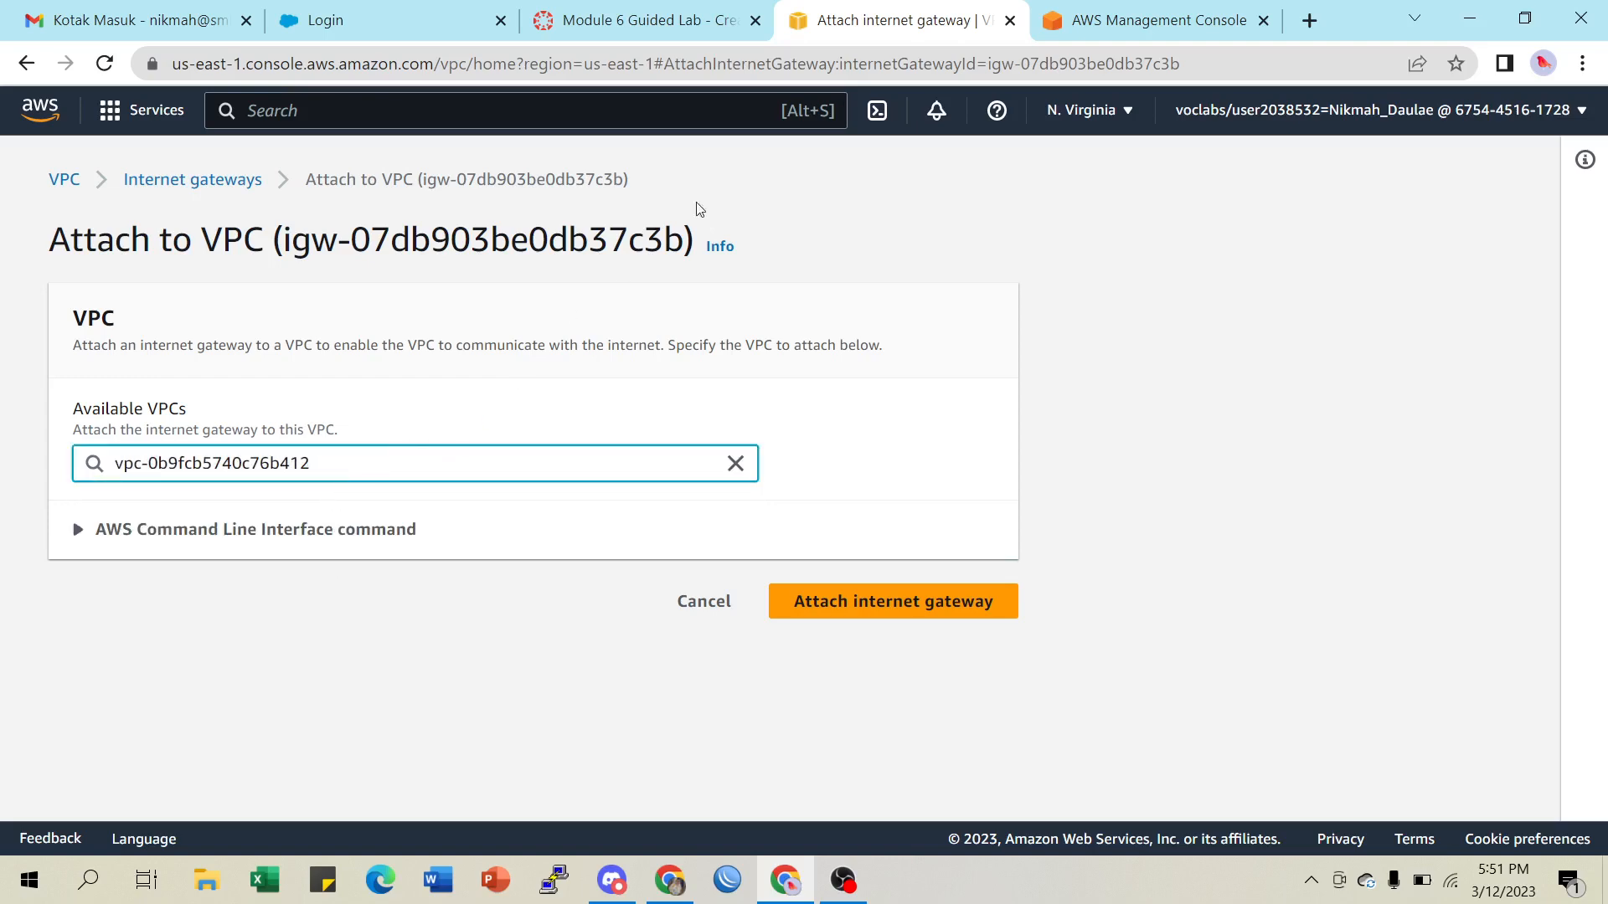
Check the selection against lab step 18, attach the internet gateway to Lab VPC and dismiss the success notification
{"action": "left_click", "coordinate": [670, 33]}
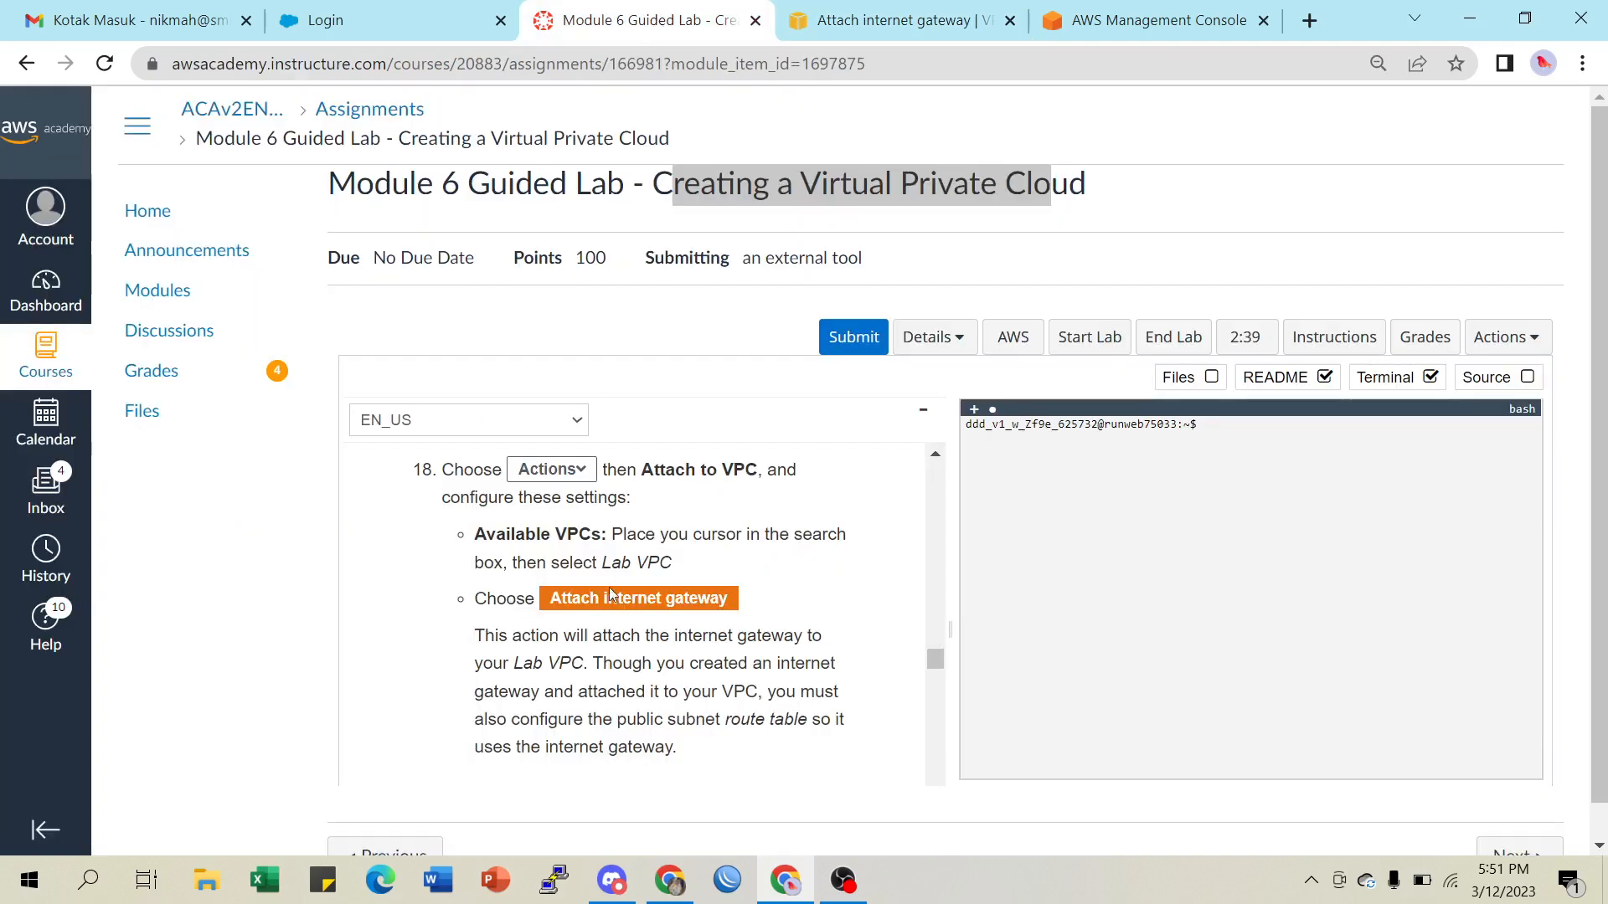
{"action": "left_click", "coordinate": [804, 29]}
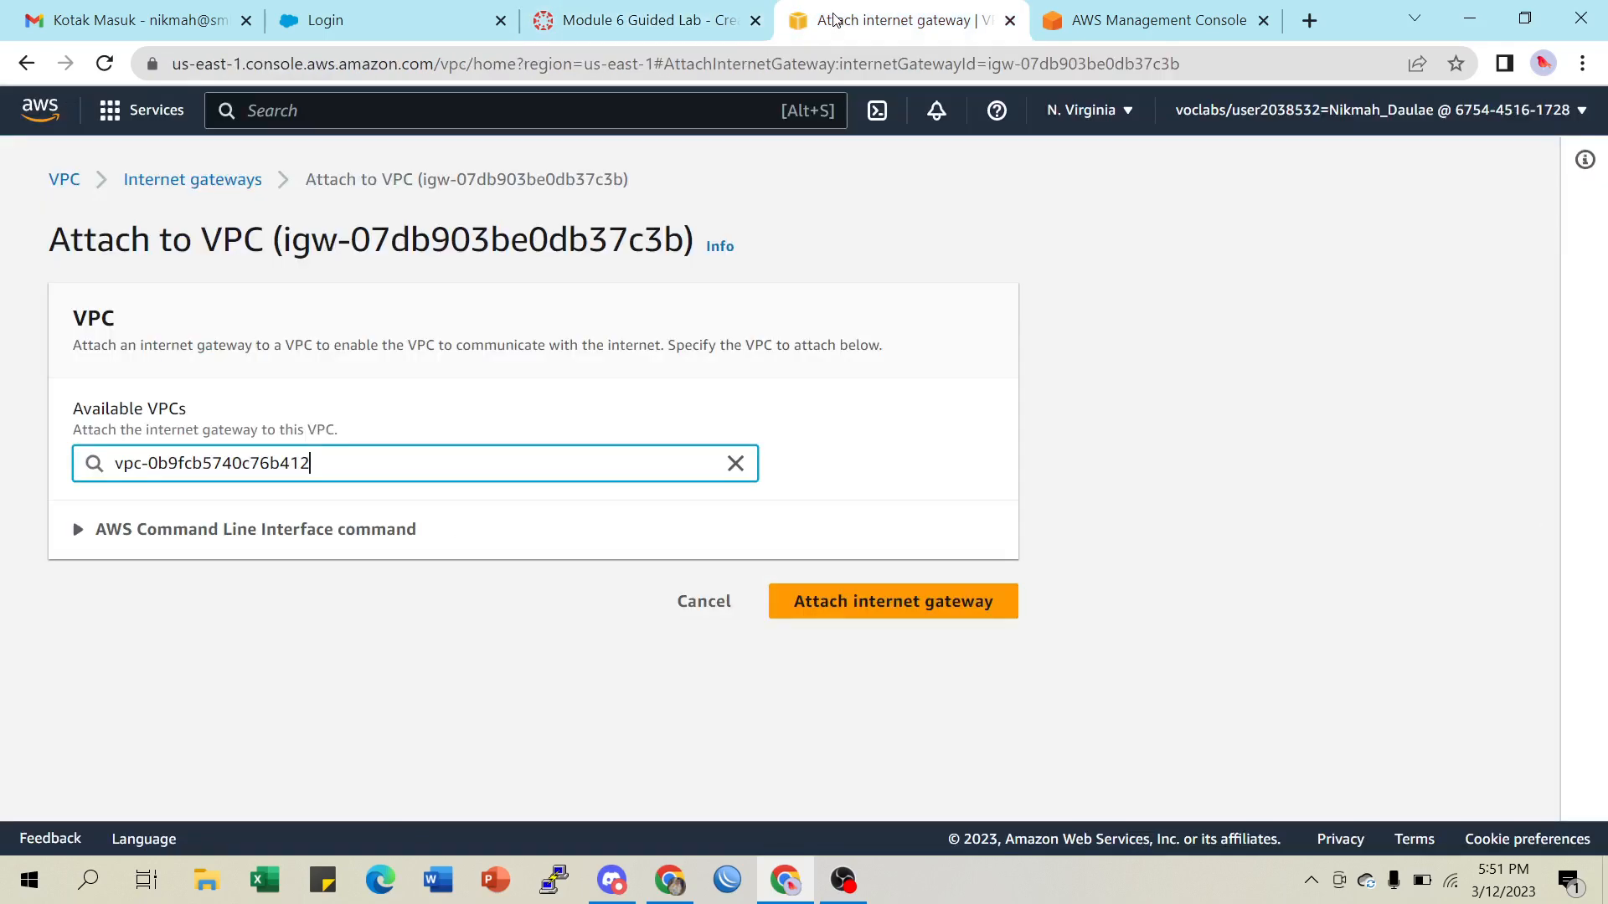
{"action": "left_click", "coordinate": [839, 597]}
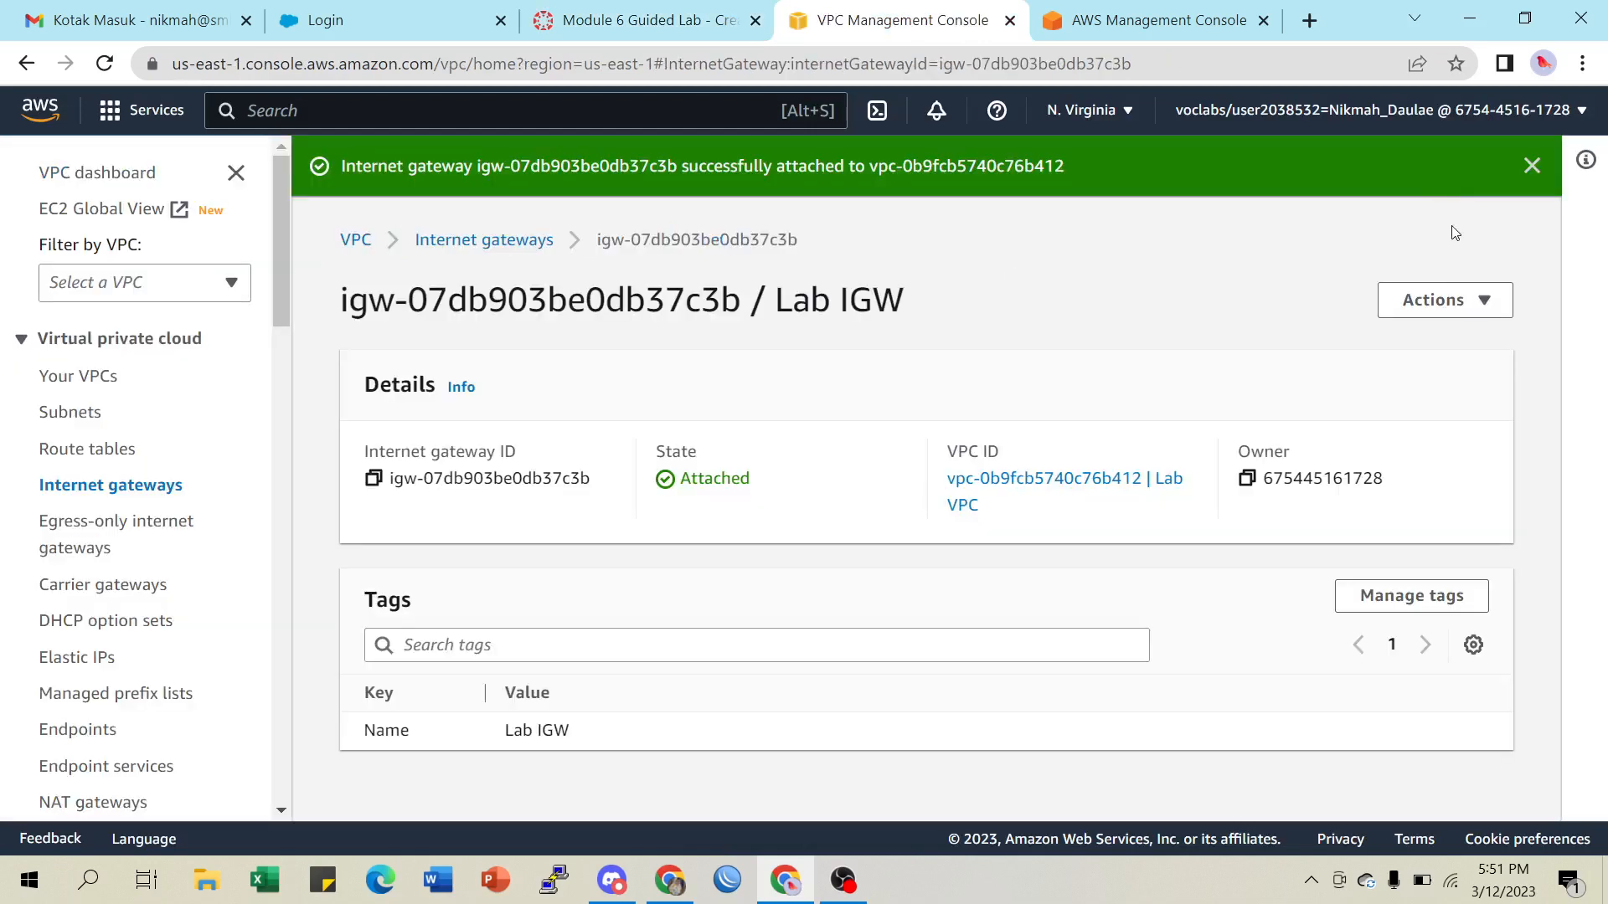
{"action": "left_click", "coordinate": [1532, 166]}
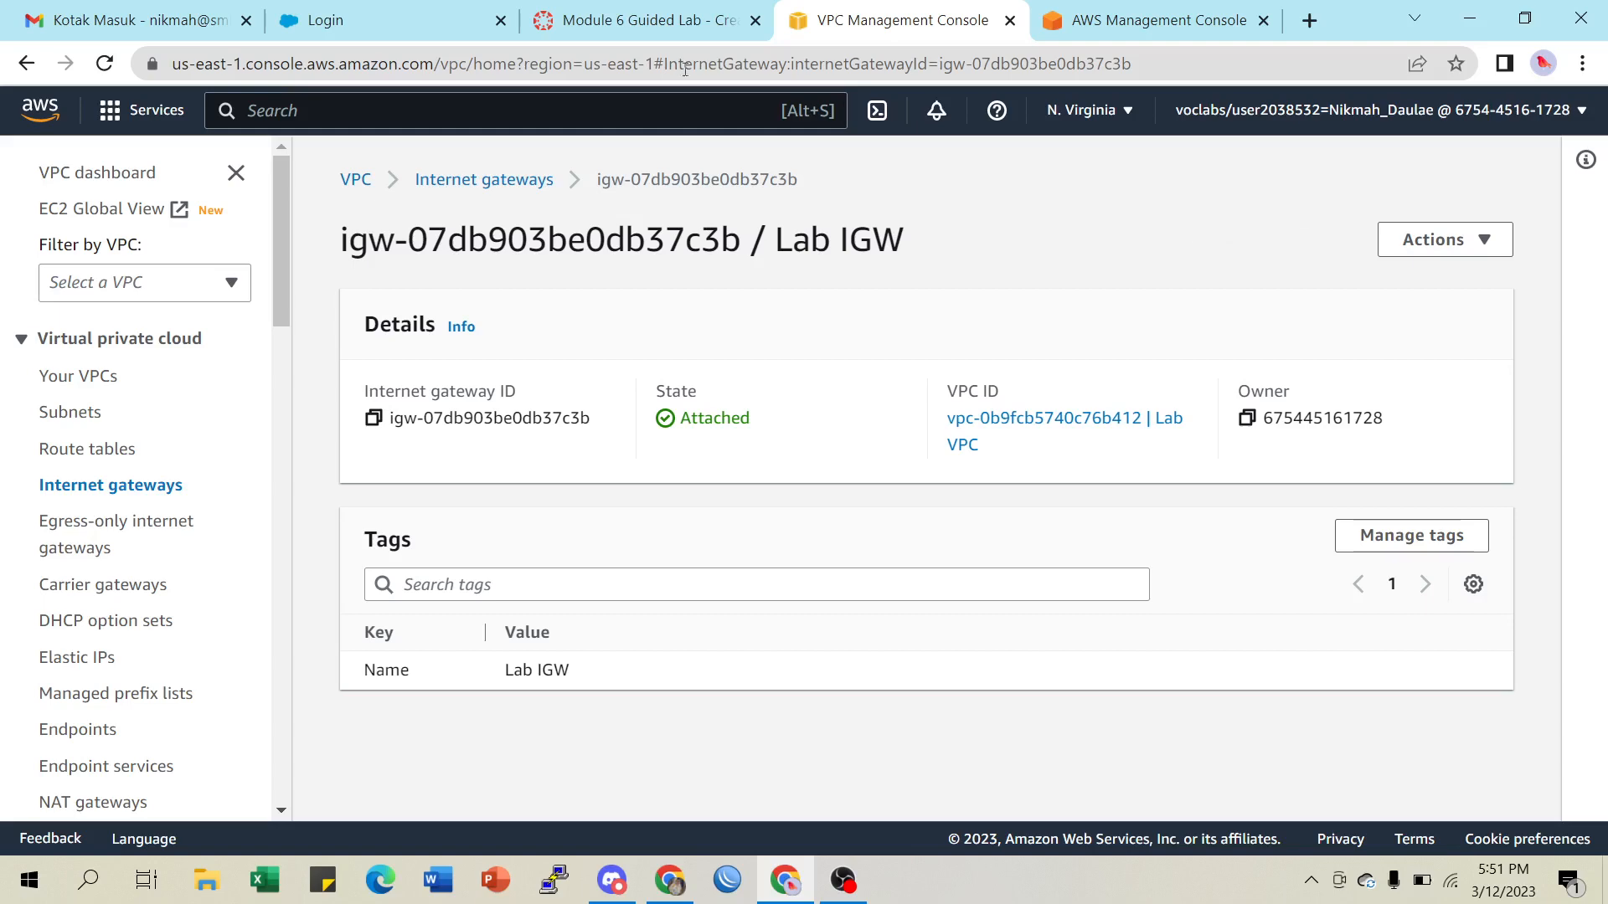
Read the end of lab step 18 and the Task 4 introduction on configuring route tables, including its list of objectives
{"action": "left_click", "coordinate": [649, 20]}
{"action": "scroll", "coordinate": [521, 630], "scroll_direction": "down", "scroll_amount": 1}
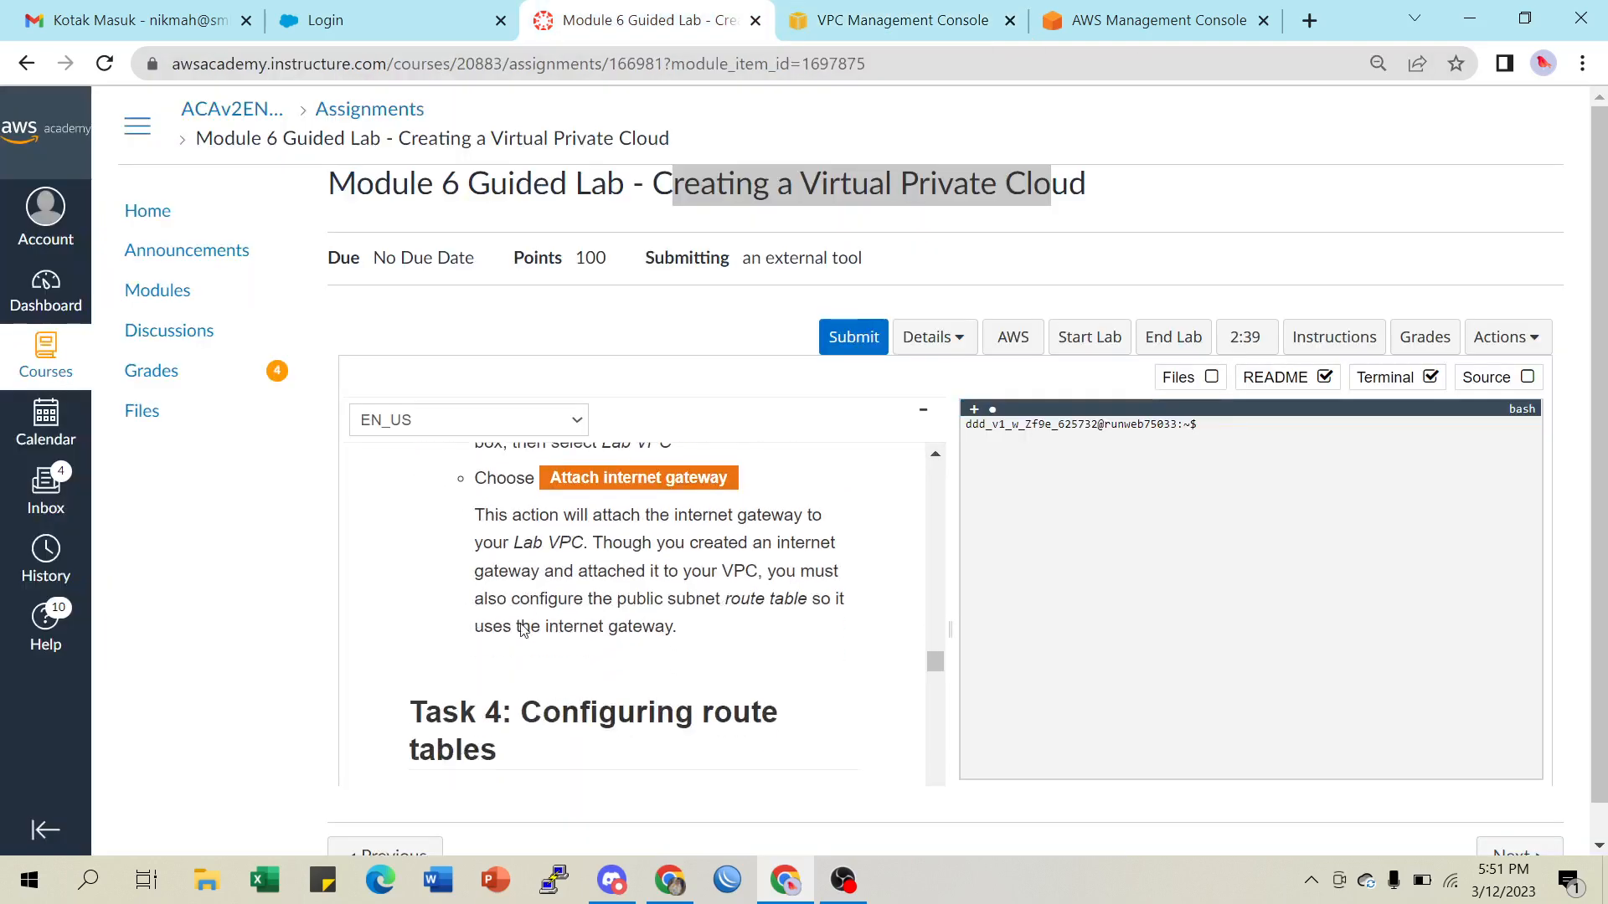
{"action": "scroll", "coordinate": [531, 570], "scroll_direction": "up", "scroll_amount": 1}
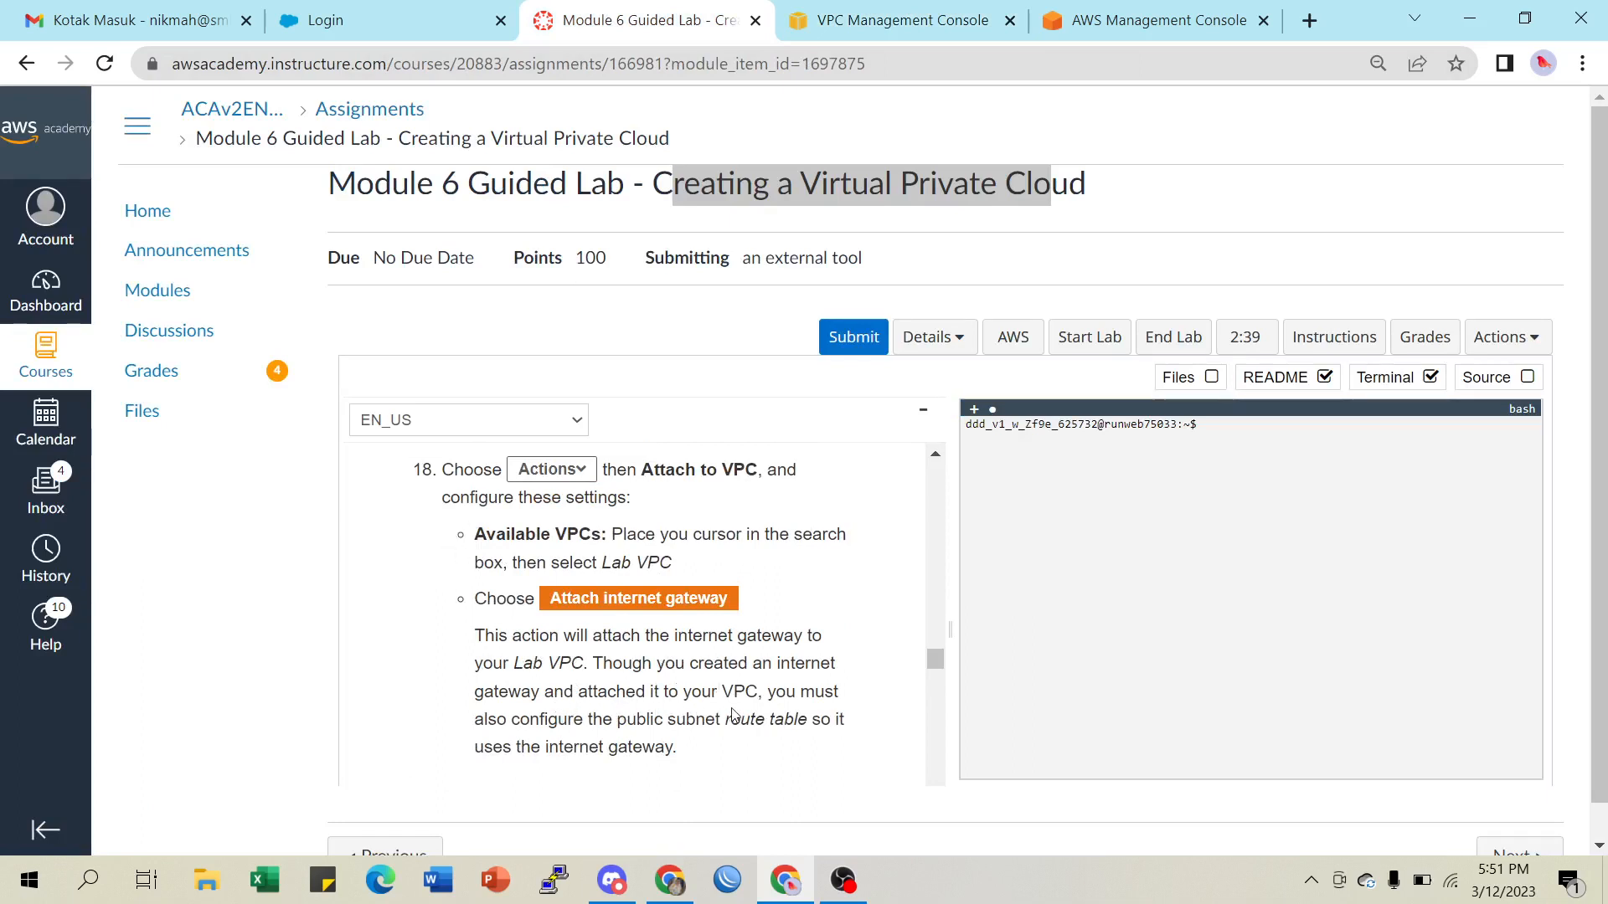
{"action": "scroll", "coordinate": [714, 621], "scroll_direction": "down", "scroll_amount": 3}
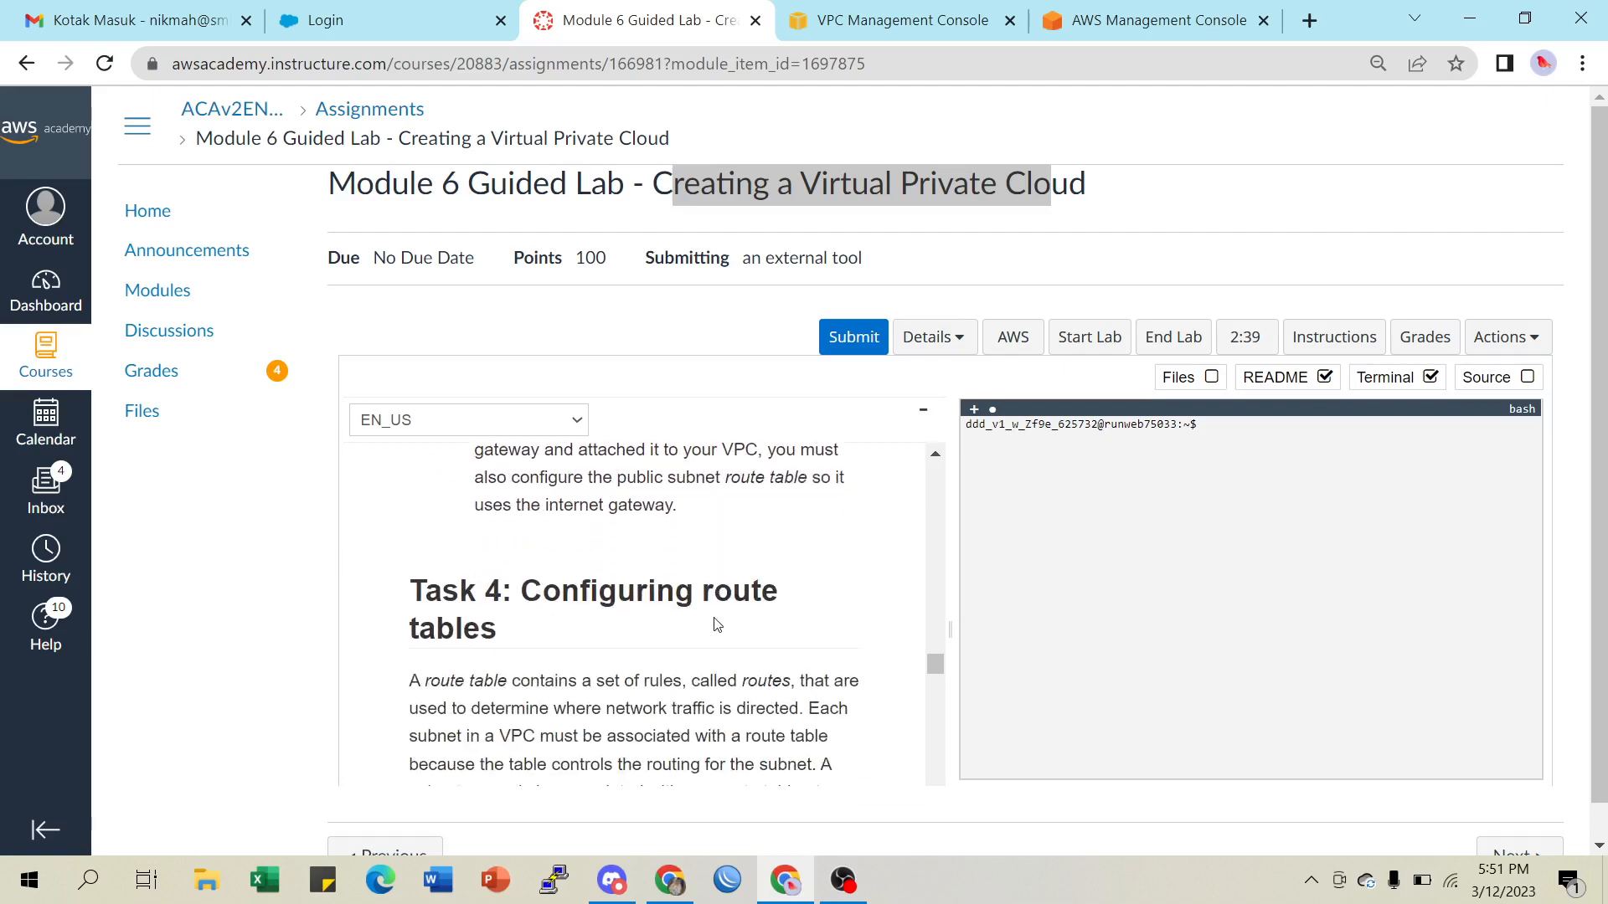
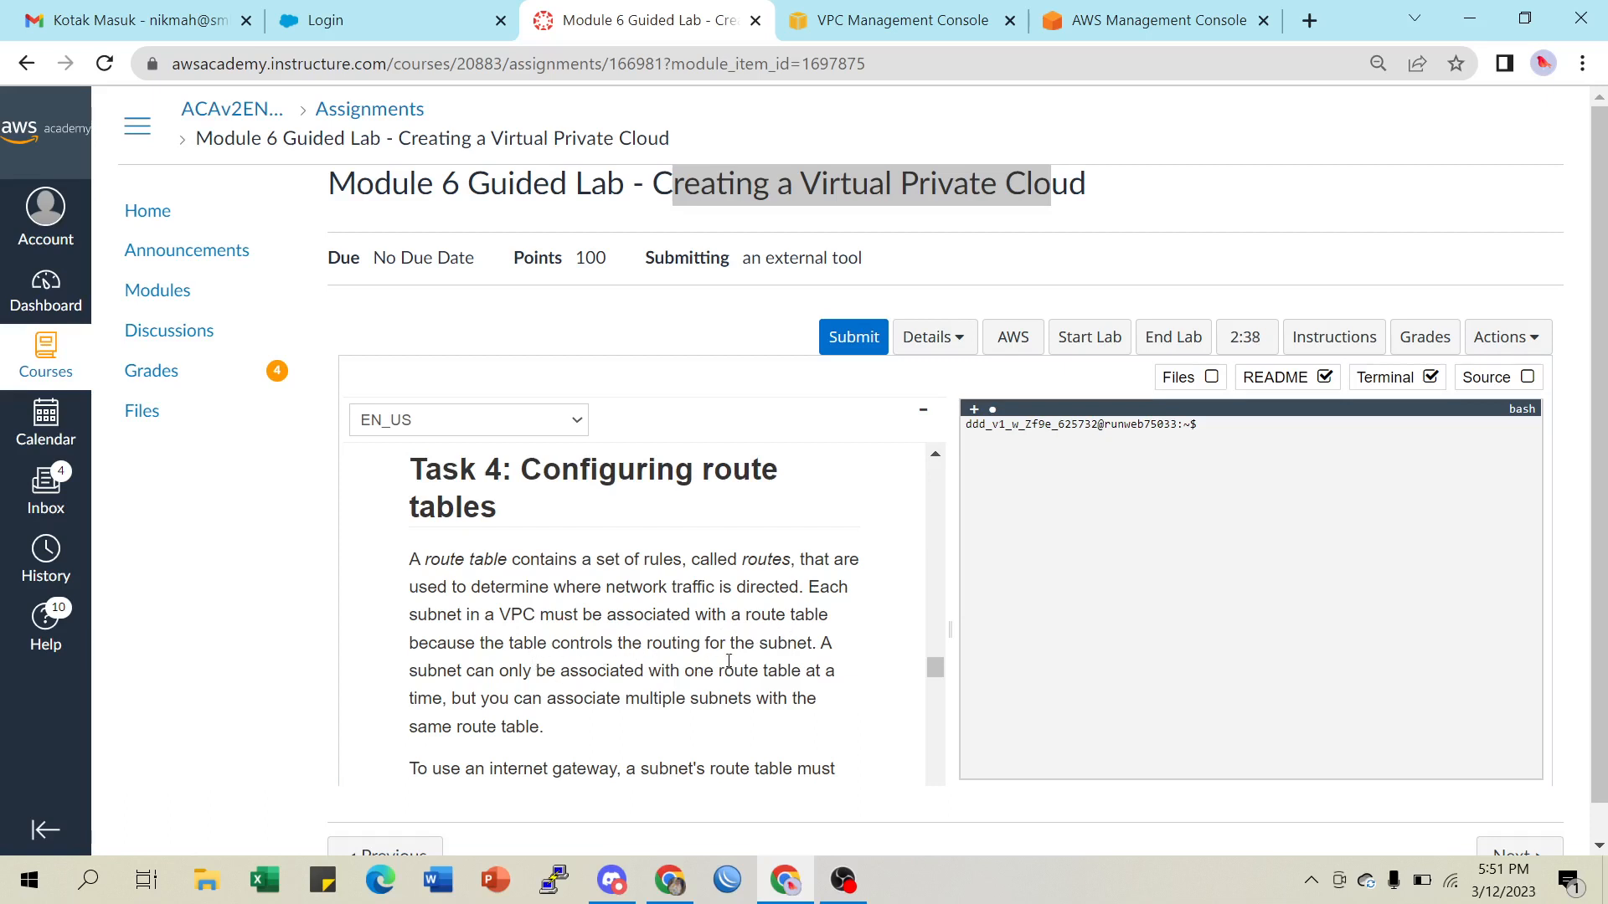
{"action": "scroll", "coordinate": [781, 659], "scroll_direction": "down", "scroll_amount": 3}
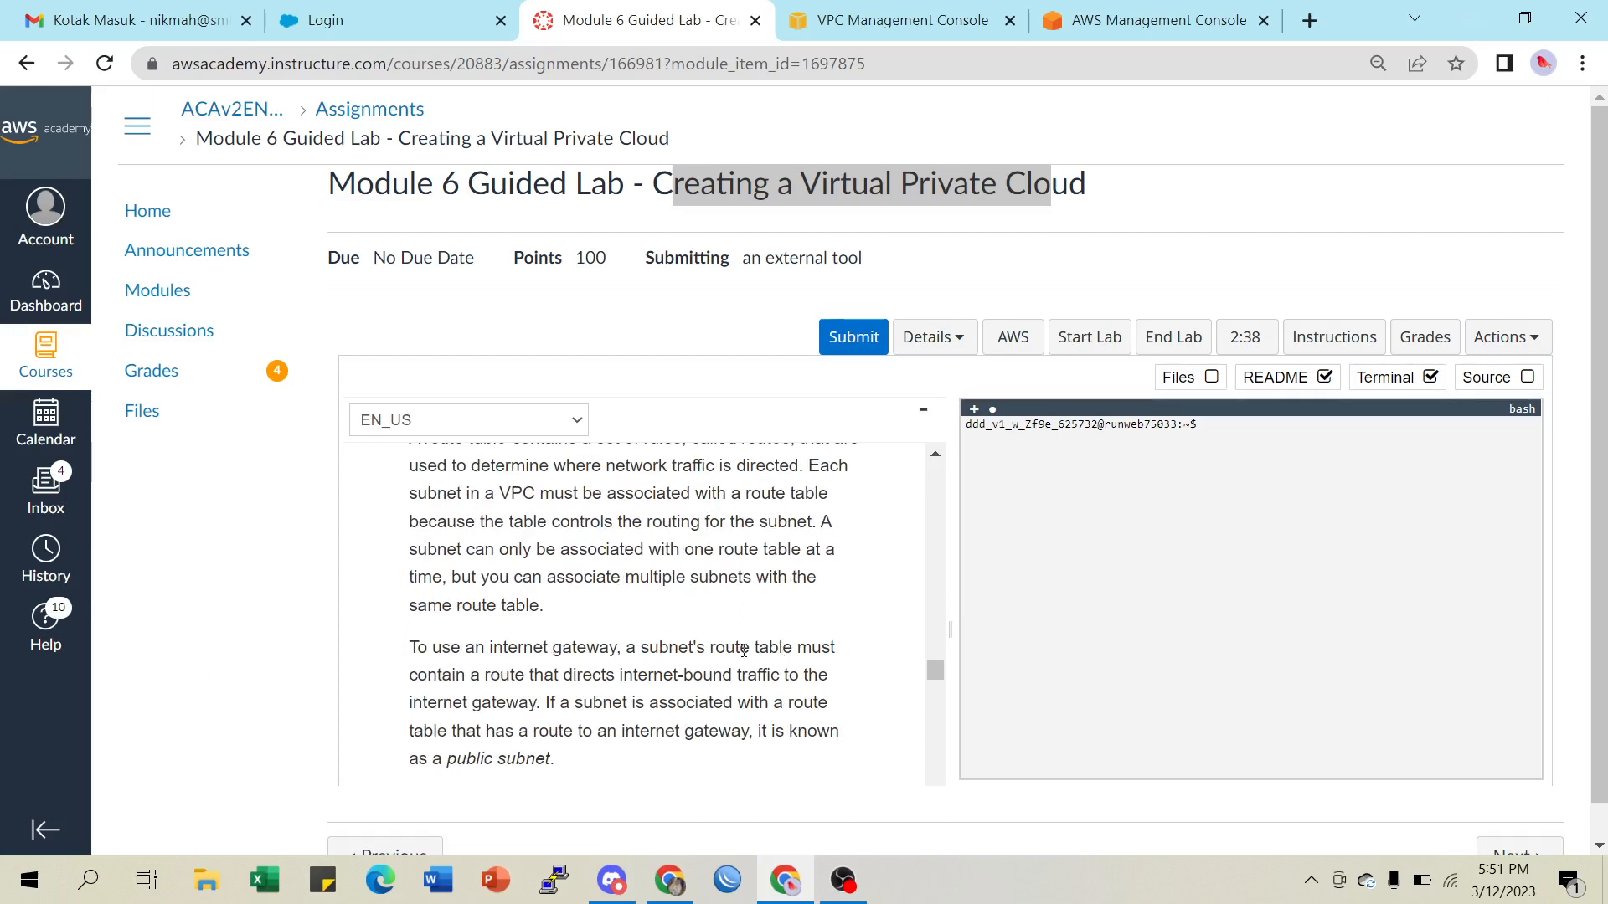
{"action": "scroll", "coordinate": [798, 659], "scroll_direction": "down", "scroll_amount": 2}
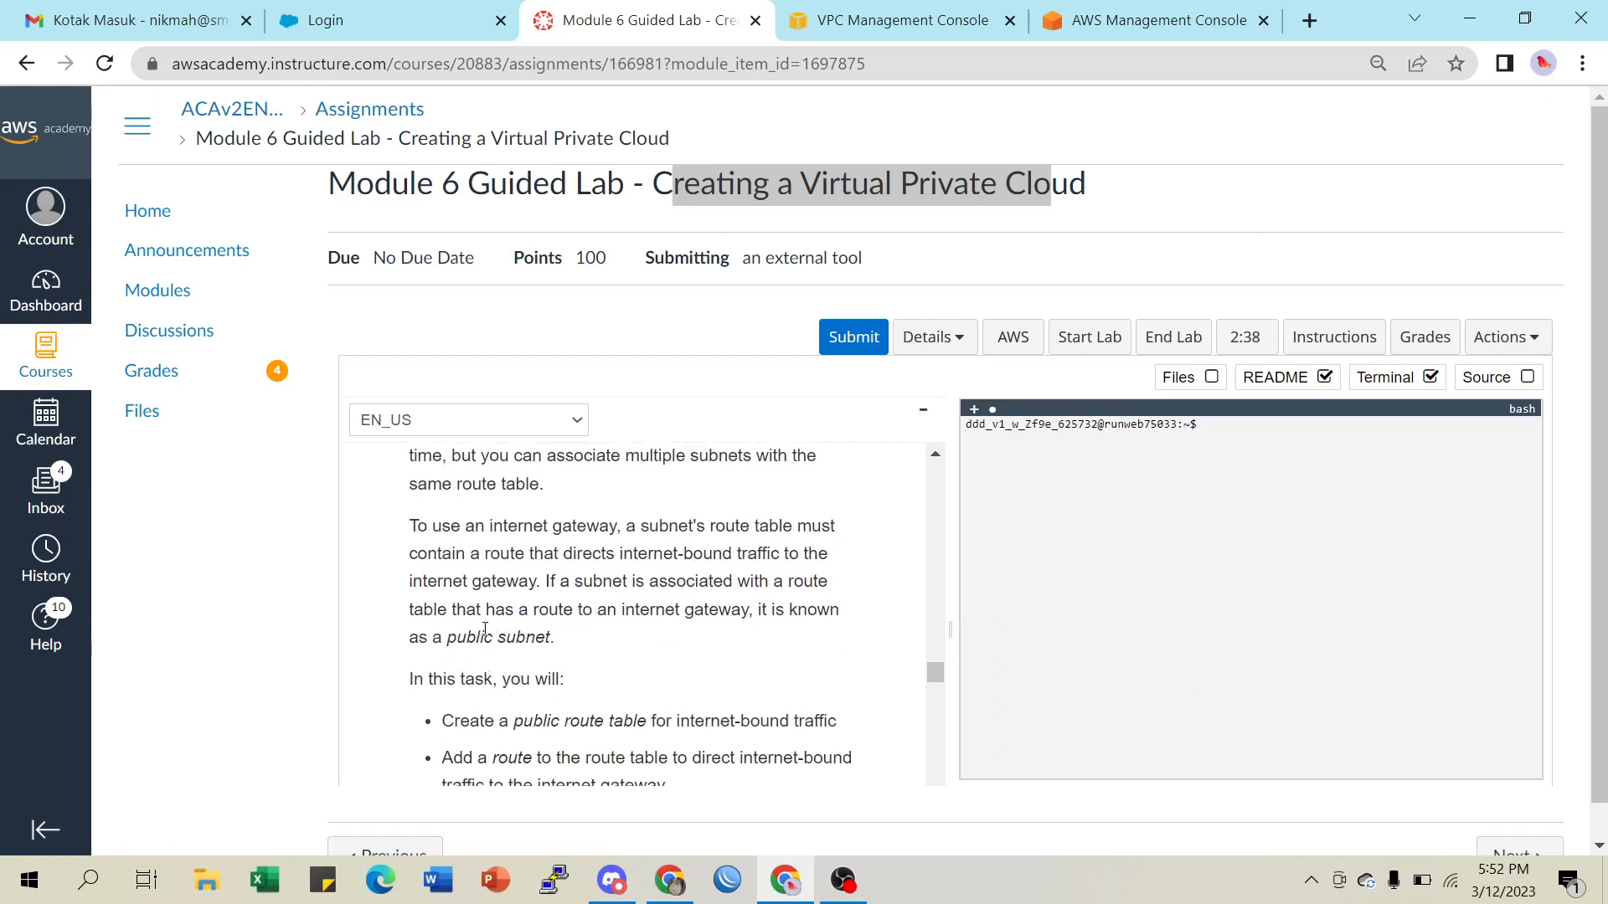
{"action": "scroll", "coordinate": [624, 641], "scroll_direction": "down", "scroll_amount": 2}
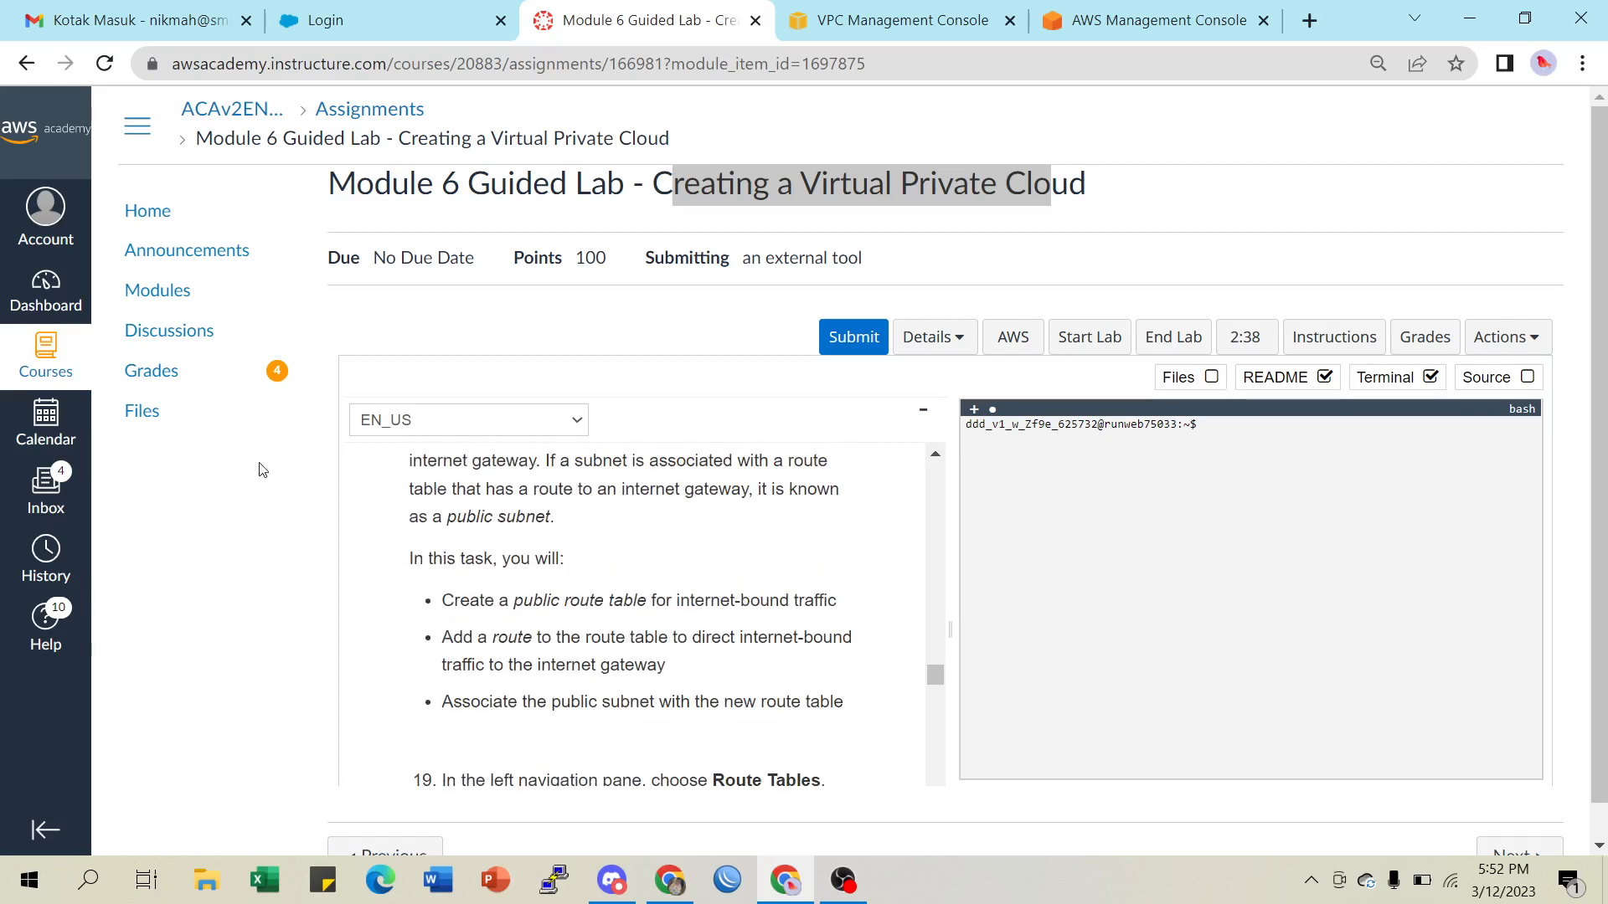
{"action": "left_click_drag", "start_coordinate": [569, 602], "coordinate": [827, 603]}
{"action": "left_click_drag", "start_coordinate": [571, 640], "coordinate": [655, 668]}
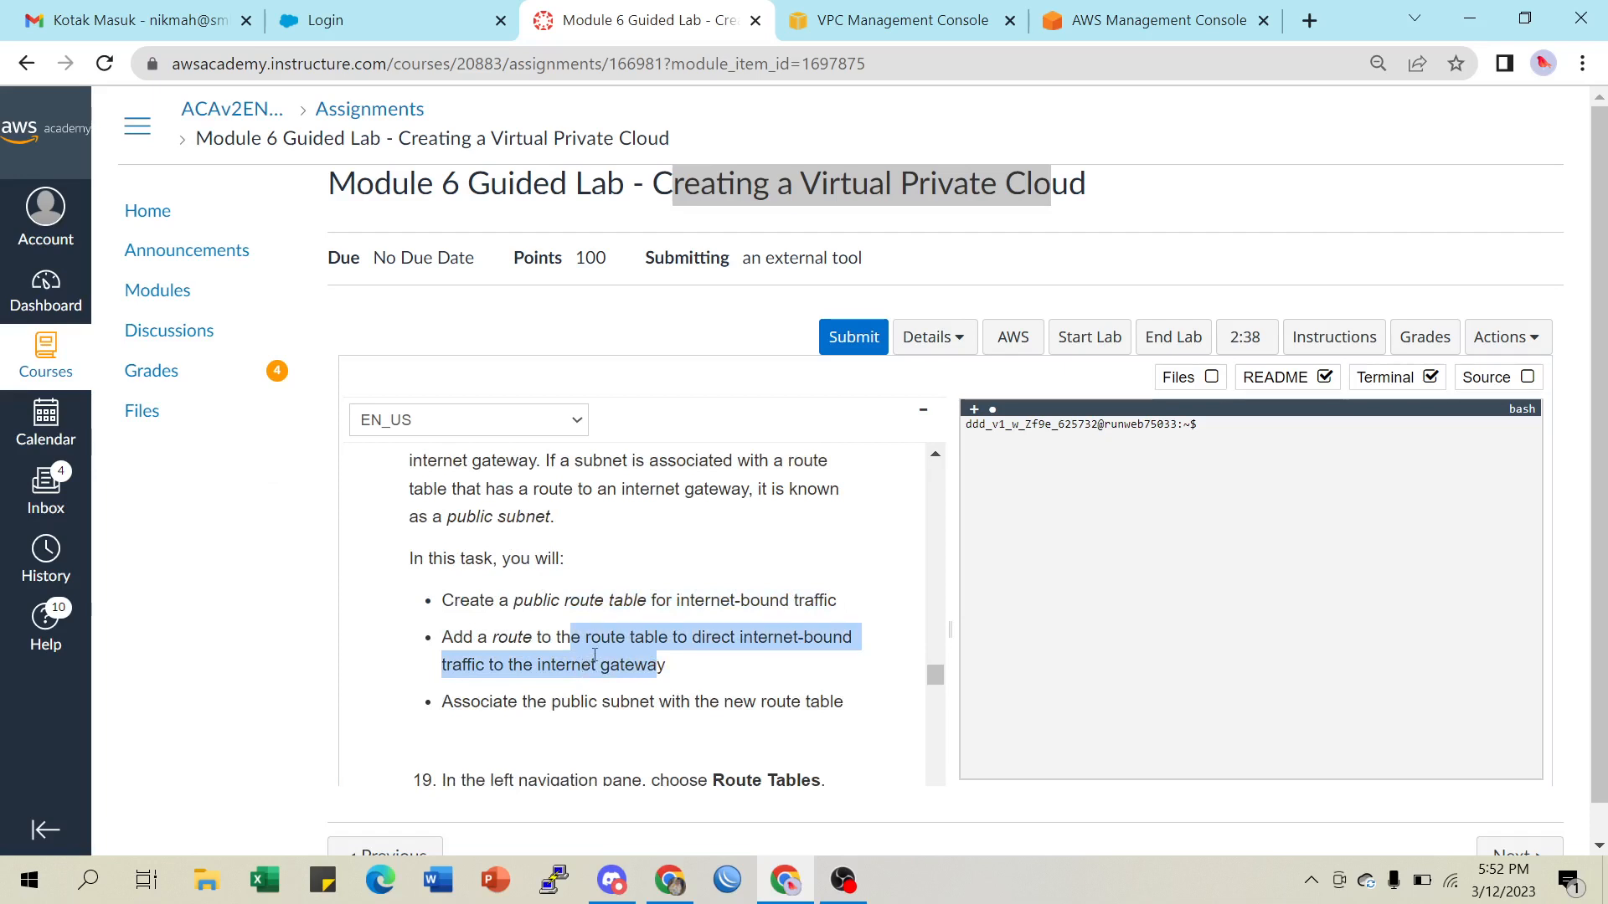
Read lab instruction 19 on route tables, then show the list of route tables in the VPC console
{"action": "scroll", "coordinate": [595, 655], "scroll_direction": "down", "scroll_amount": 1}
{"action": "scroll", "coordinate": [597, 655], "scroll_direction": "down", "scroll_amount": 1}
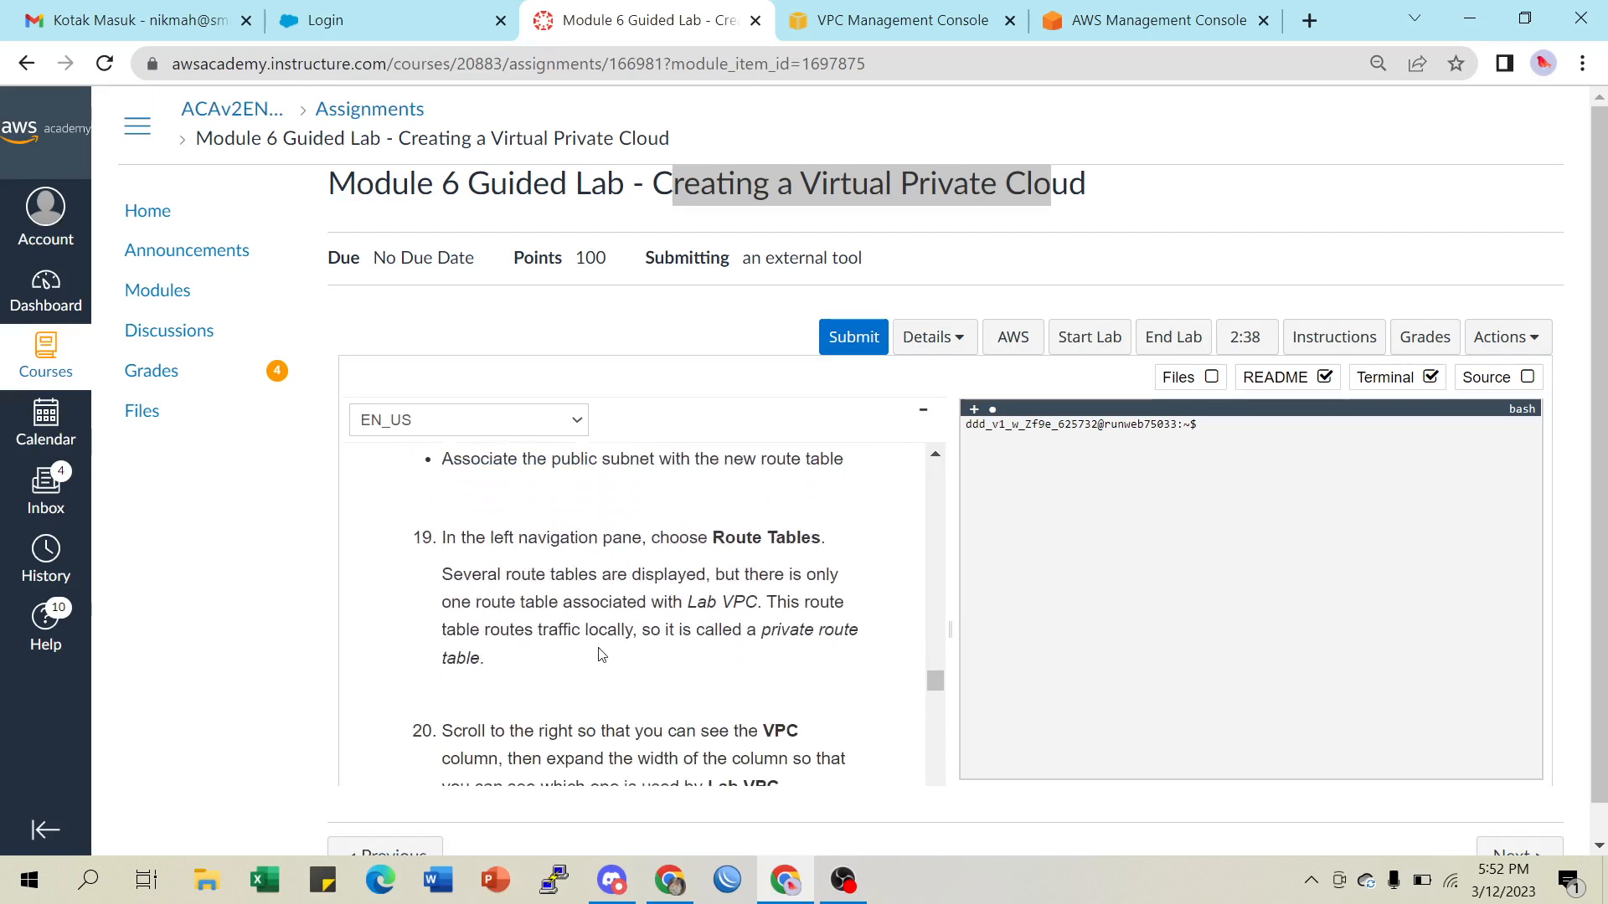
{"action": "left_click_drag", "start_coordinate": [449, 540], "coordinate": [847, 549]}
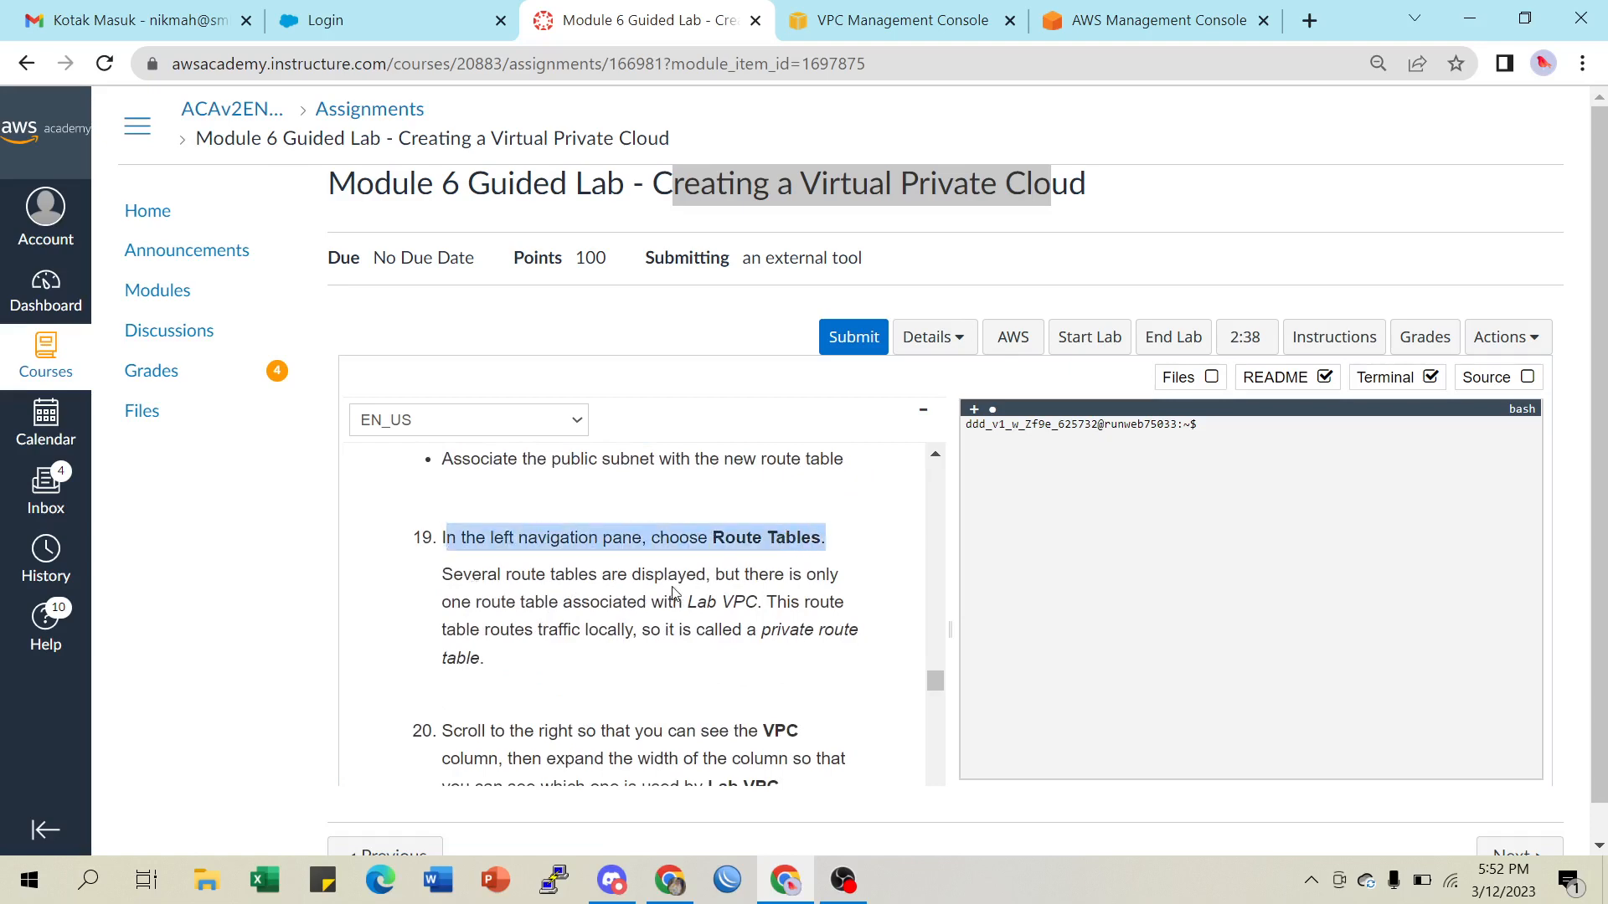
{"action": "left_click", "coordinate": [850, 19]}
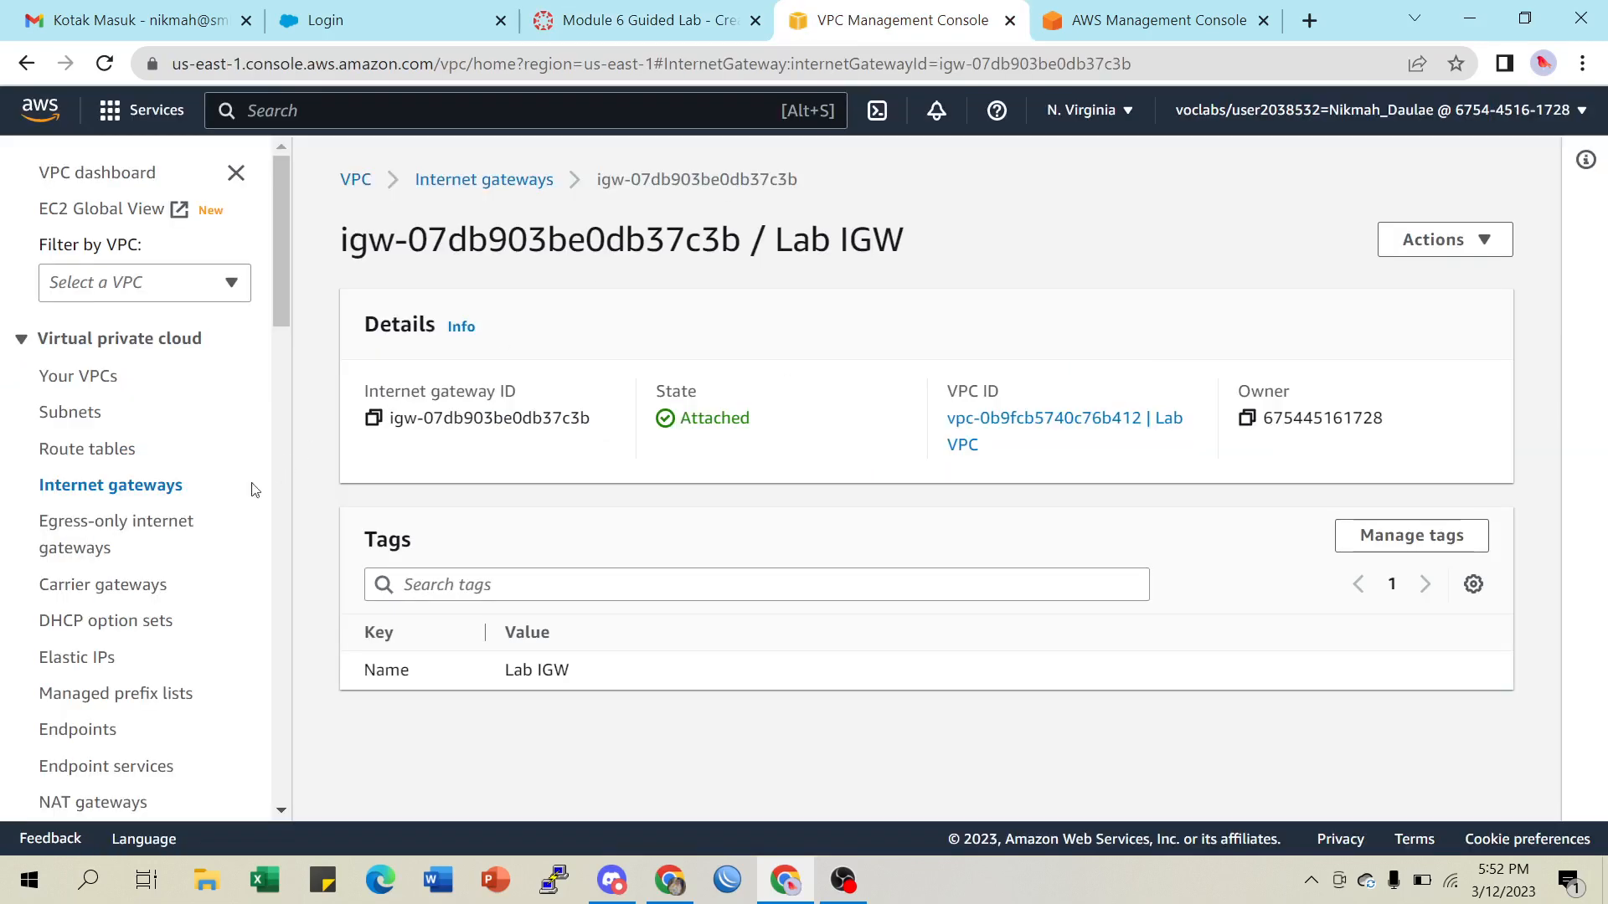
{"action": "left_click", "coordinate": [118, 469]}
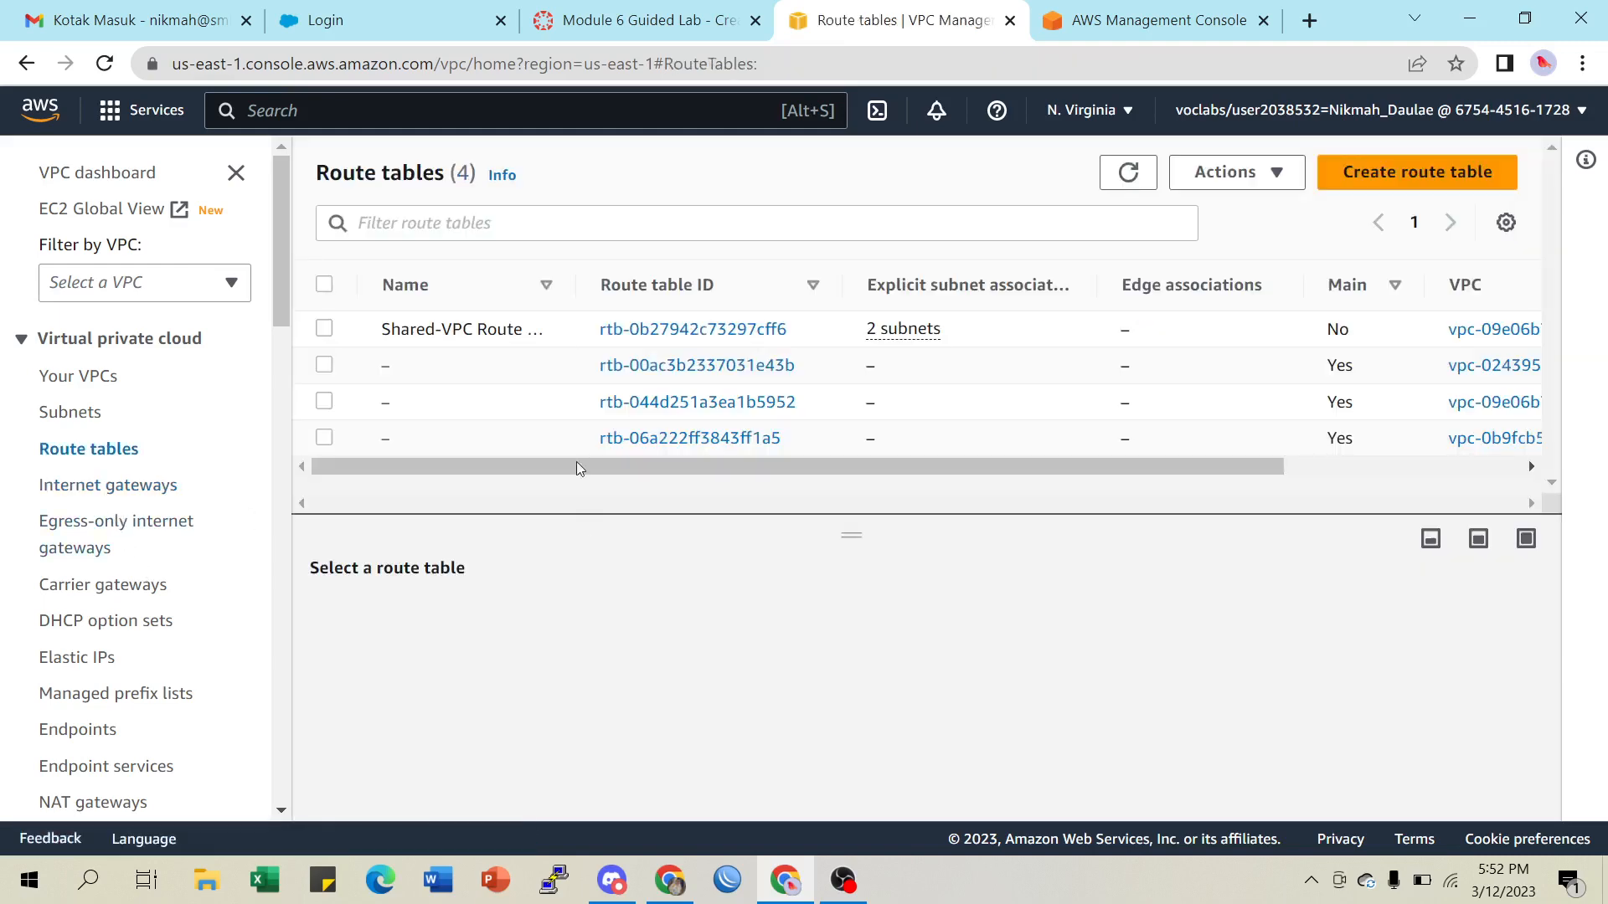
Following lab instructions 20 and 21, widen the VPC column of the route tables list and select the route table belonging to Lab VPC
{"action": "left_click", "coordinate": [629, 20]}
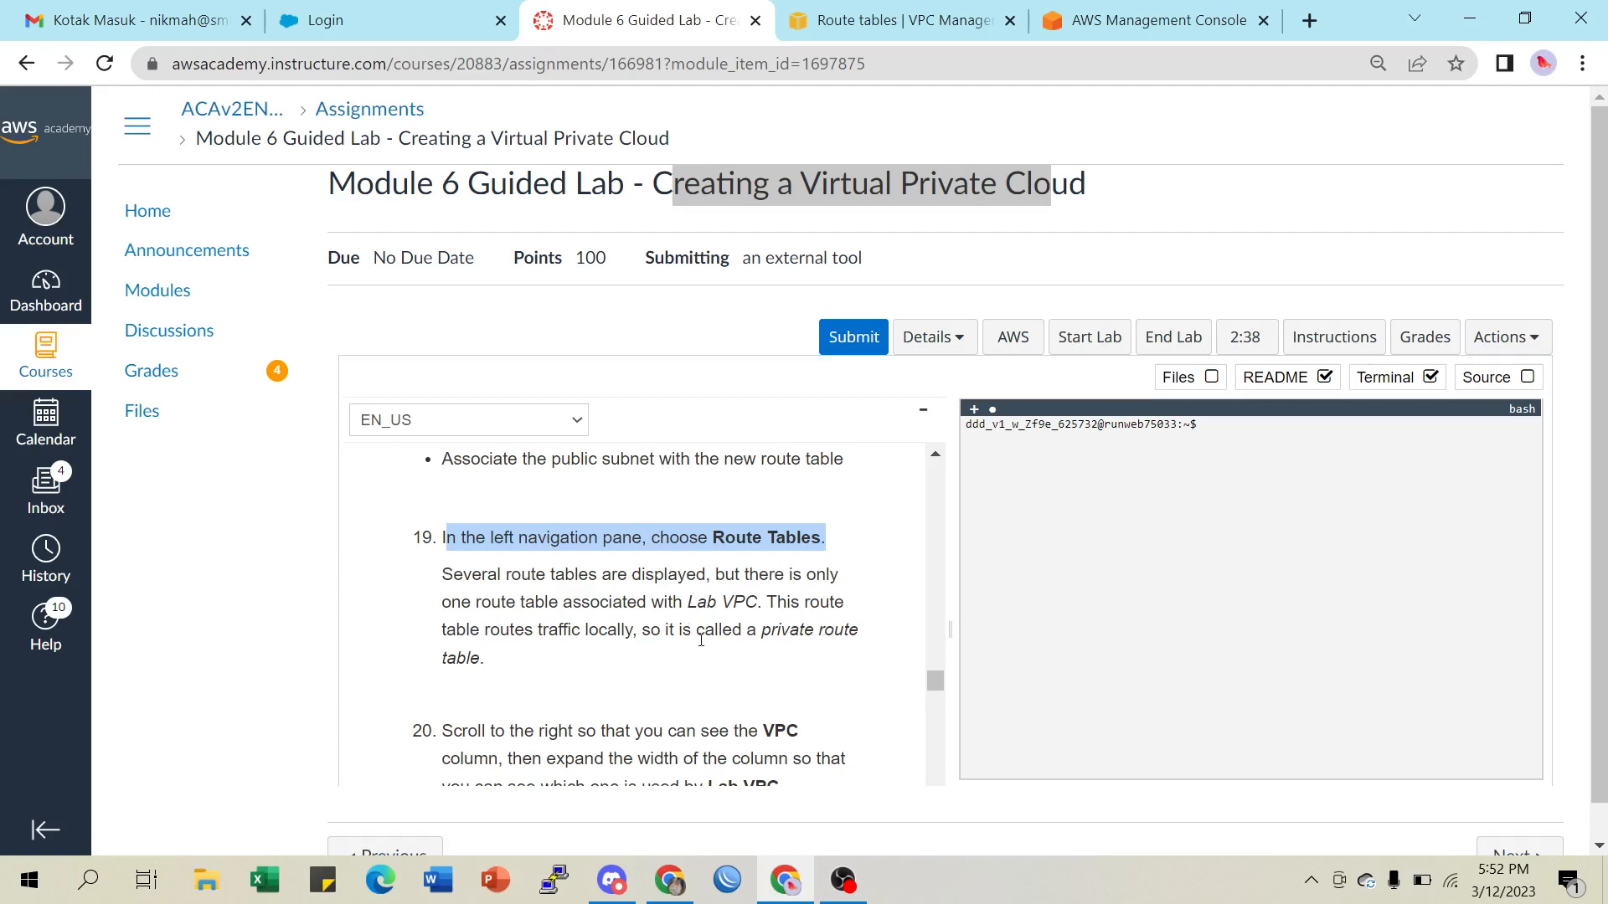
{"action": "scroll", "coordinate": [702, 640], "scroll_direction": "down", "scroll_amount": 3}
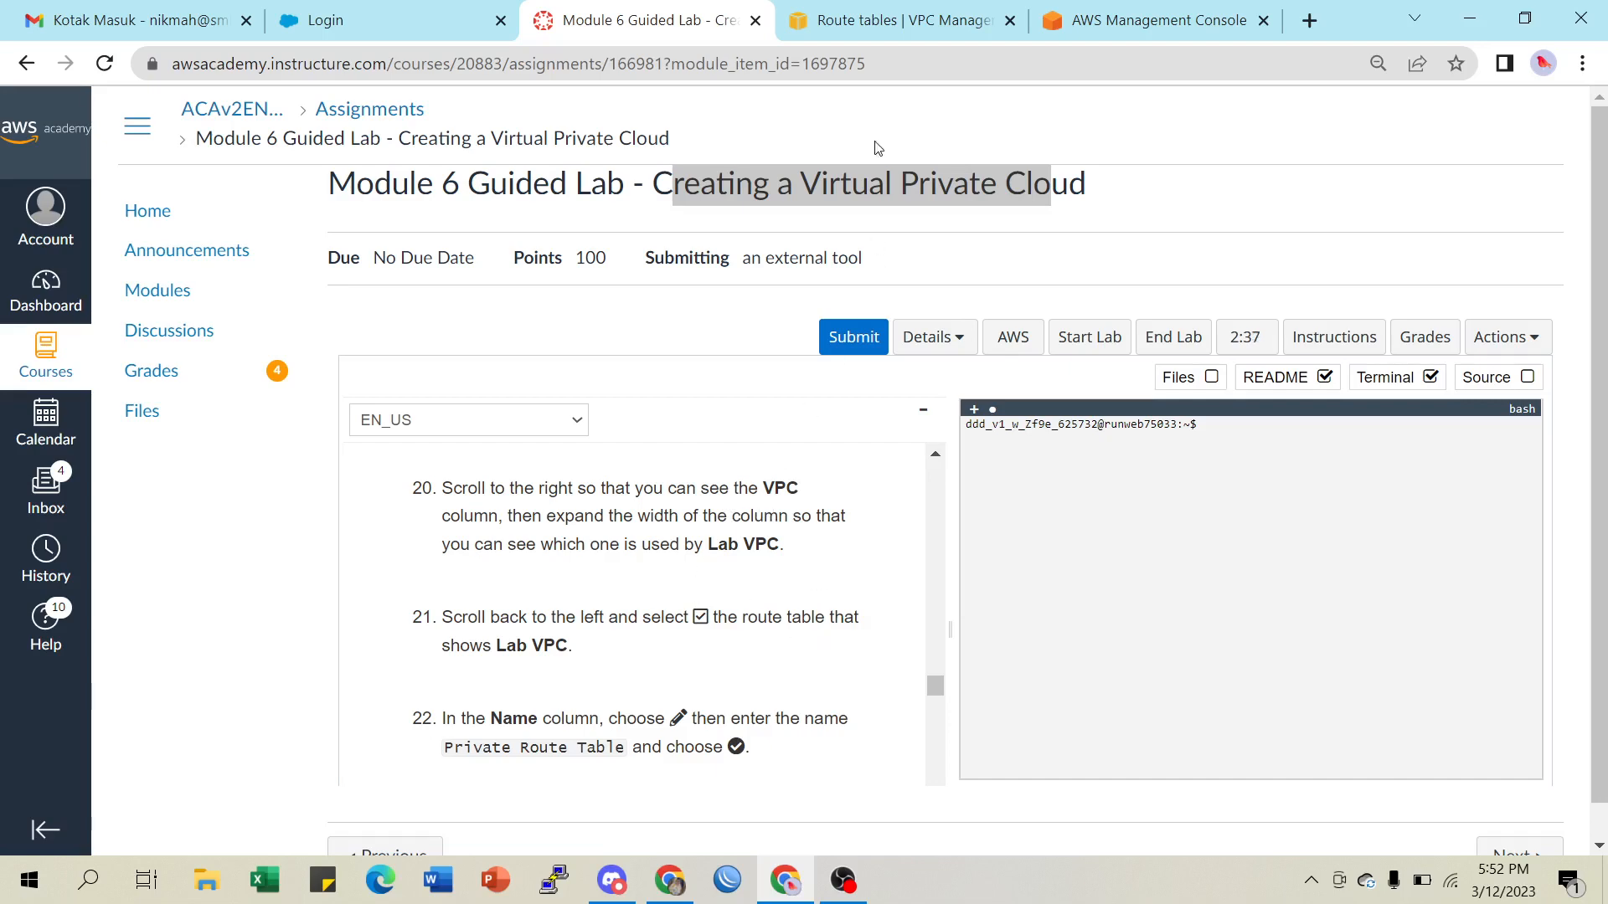
{"action": "left_click", "coordinate": [871, 21]}
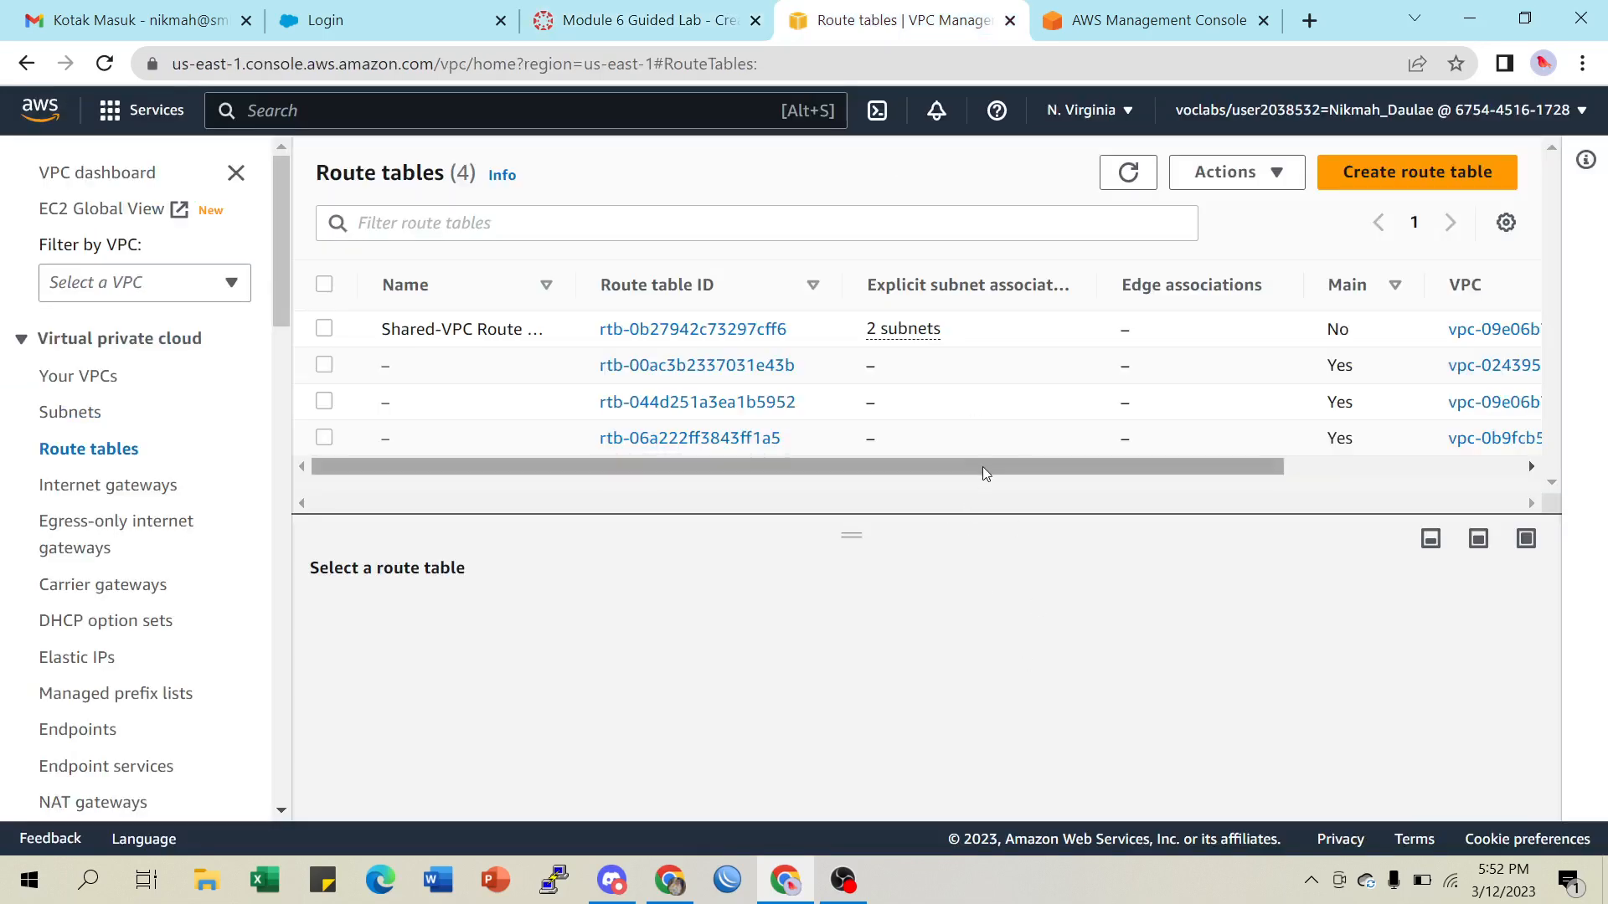
{"action": "left_click_drag", "start_coordinate": [985, 467], "coordinate": [1299, 473]}
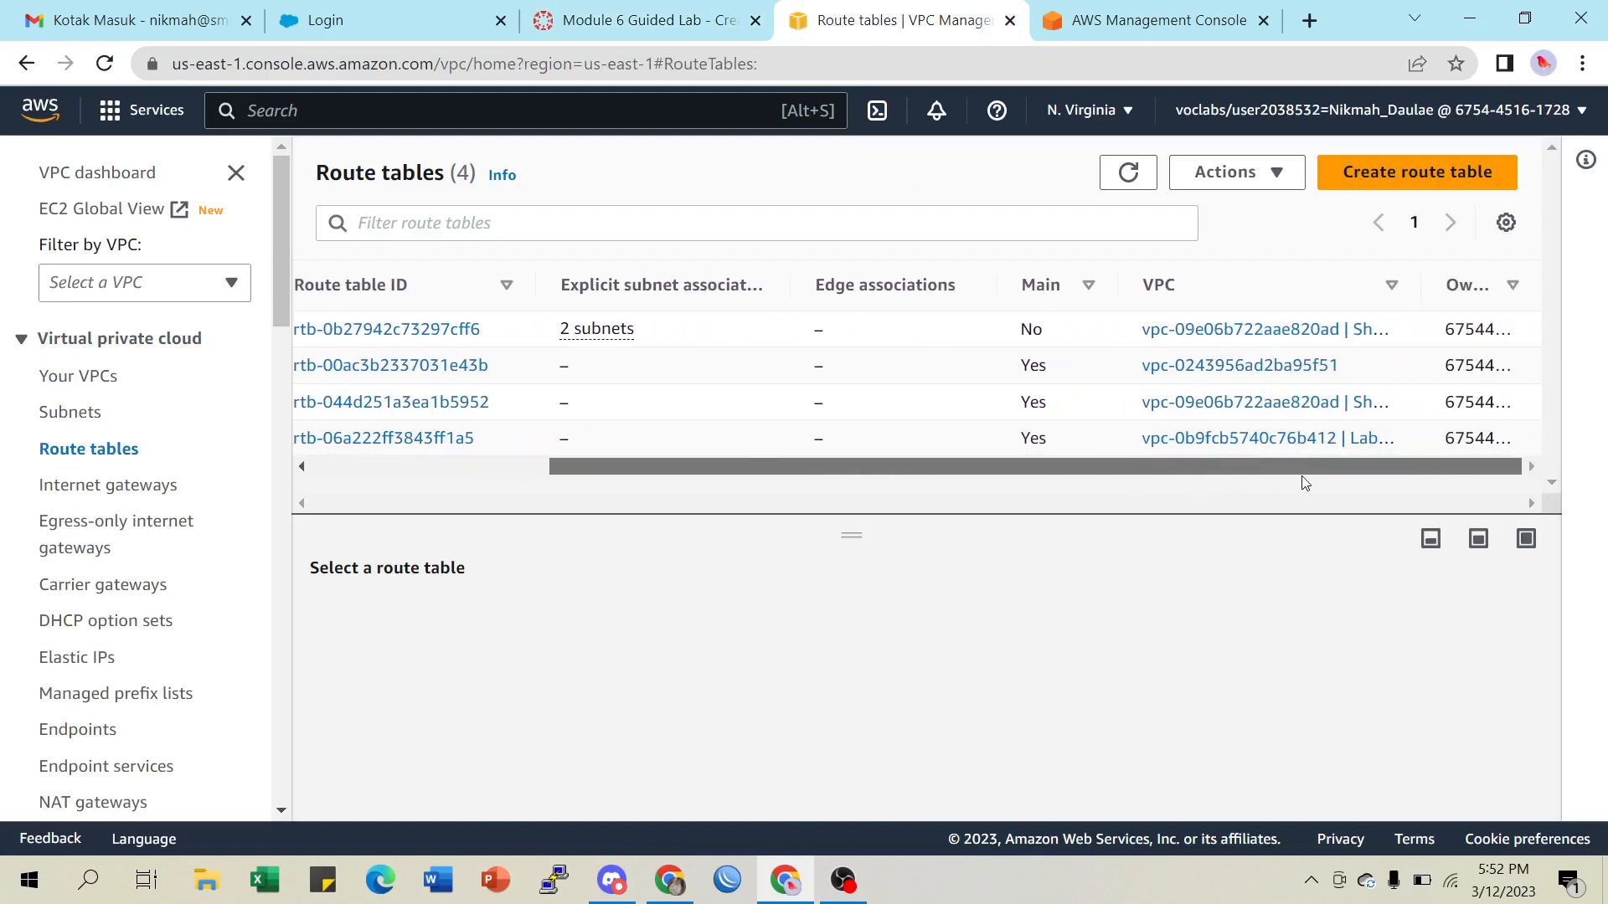
{"action": "left_click_drag", "start_coordinate": [1415, 285], "coordinate": [1541, 287]}
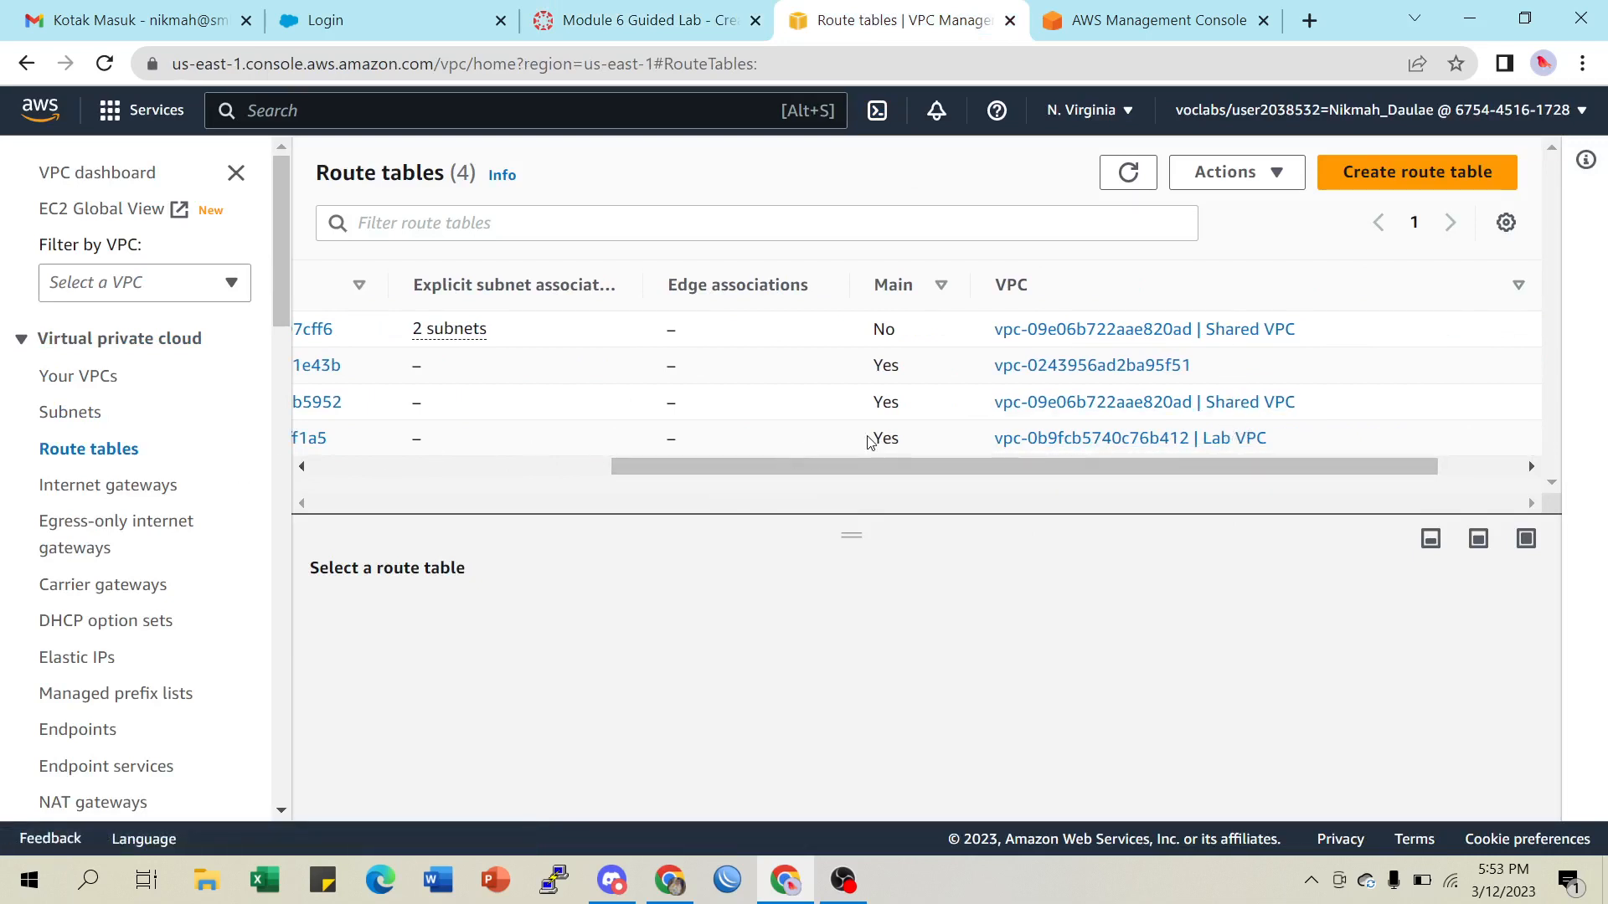
{"action": "left_click", "coordinate": [911, 443]}
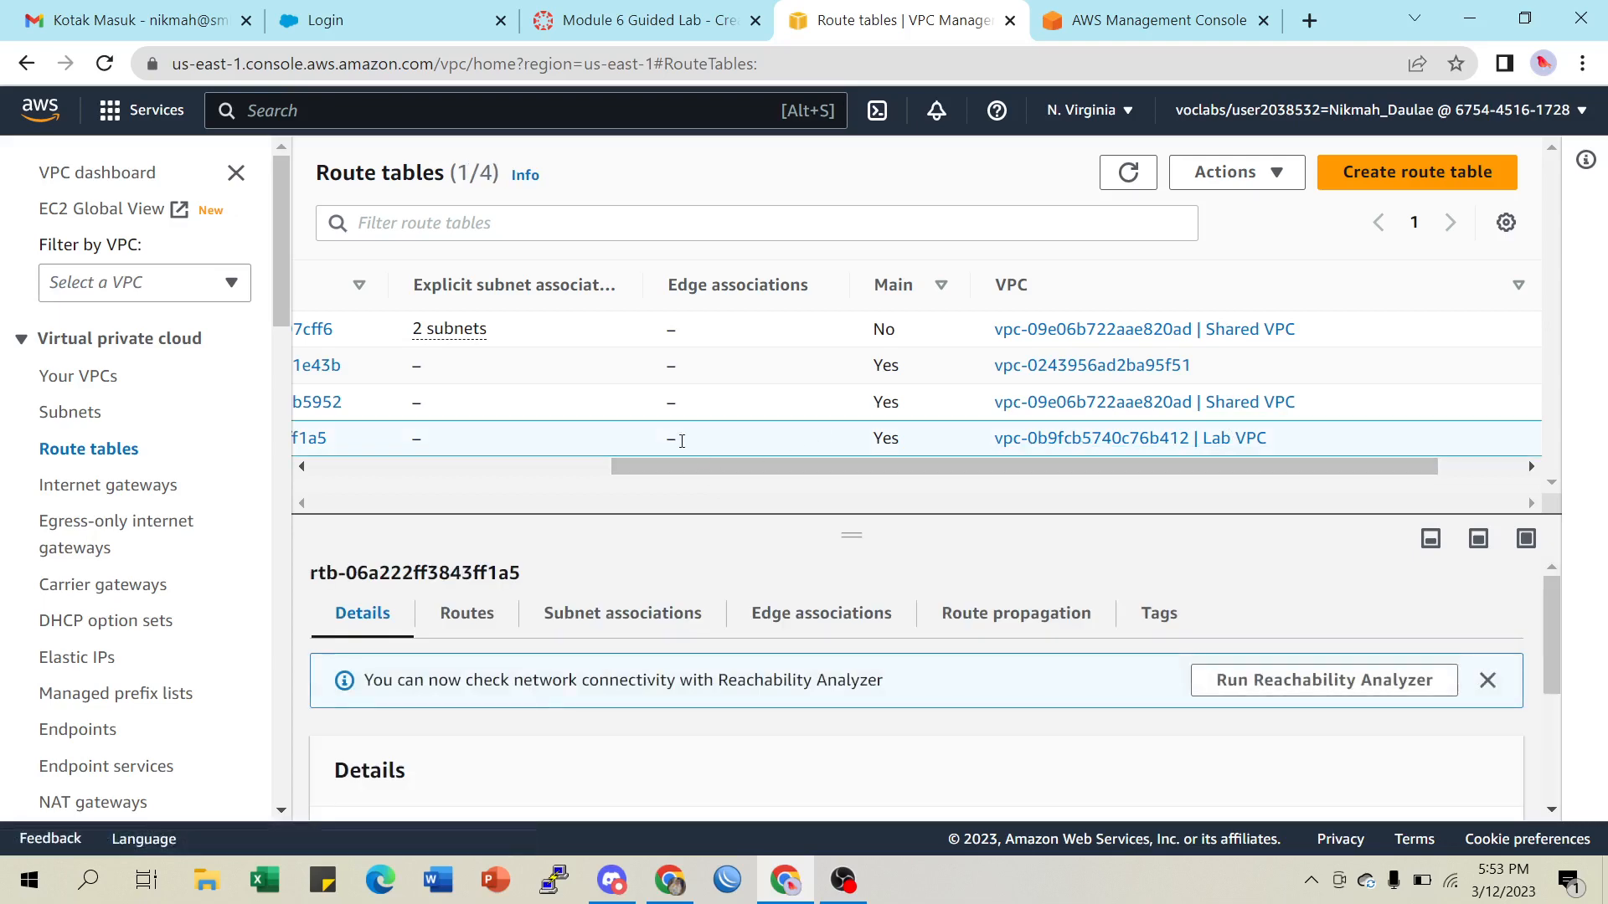
Copy the name from lab instruction 22 and name the Lab VPC route table "Private Route Table" in the VPC console
{"action": "left_click", "coordinate": [644, 20]}
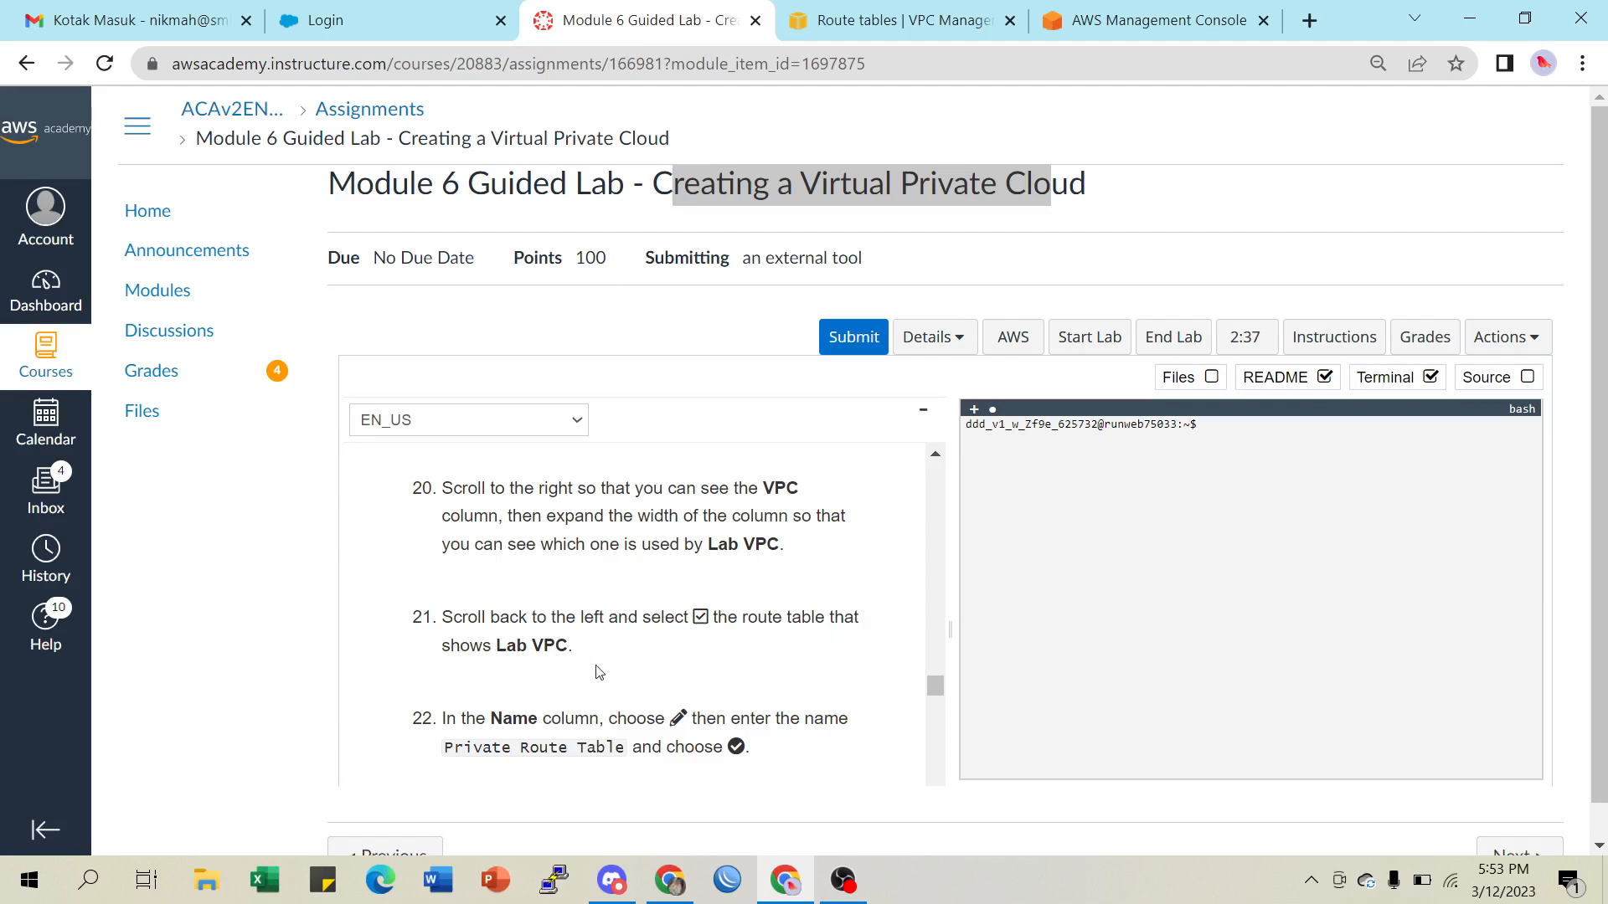
{"action": "scroll", "coordinate": [598, 672], "scroll_direction": "down", "scroll_amount": 1}
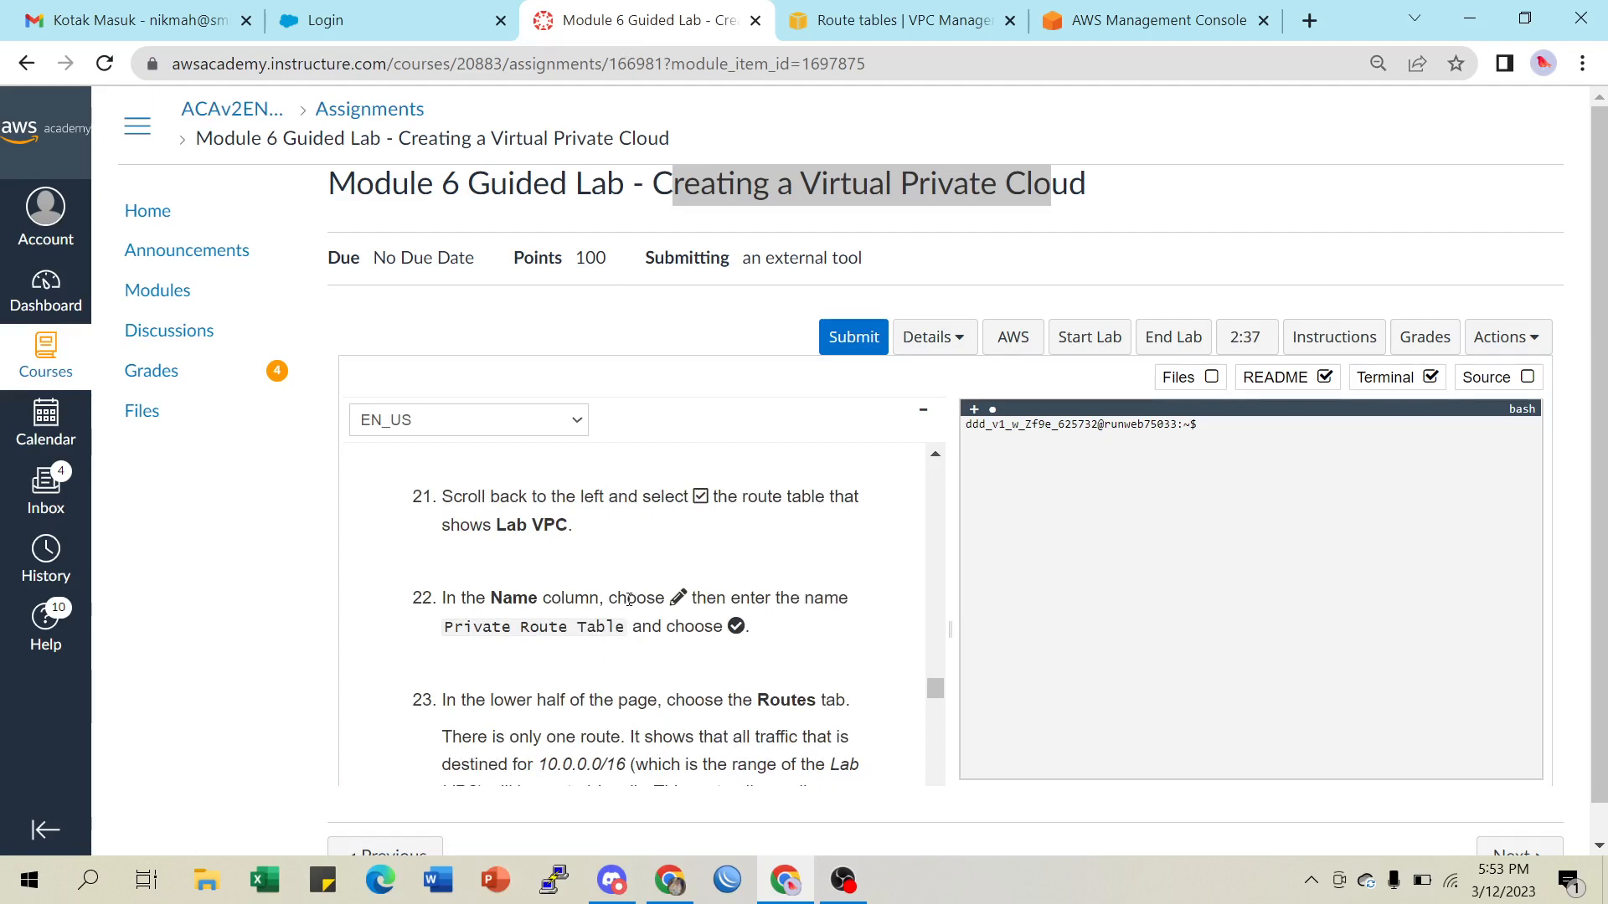
{"action": "scroll", "coordinate": [629, 600], "scroll_direction": "down", "scroll_amount": 1}
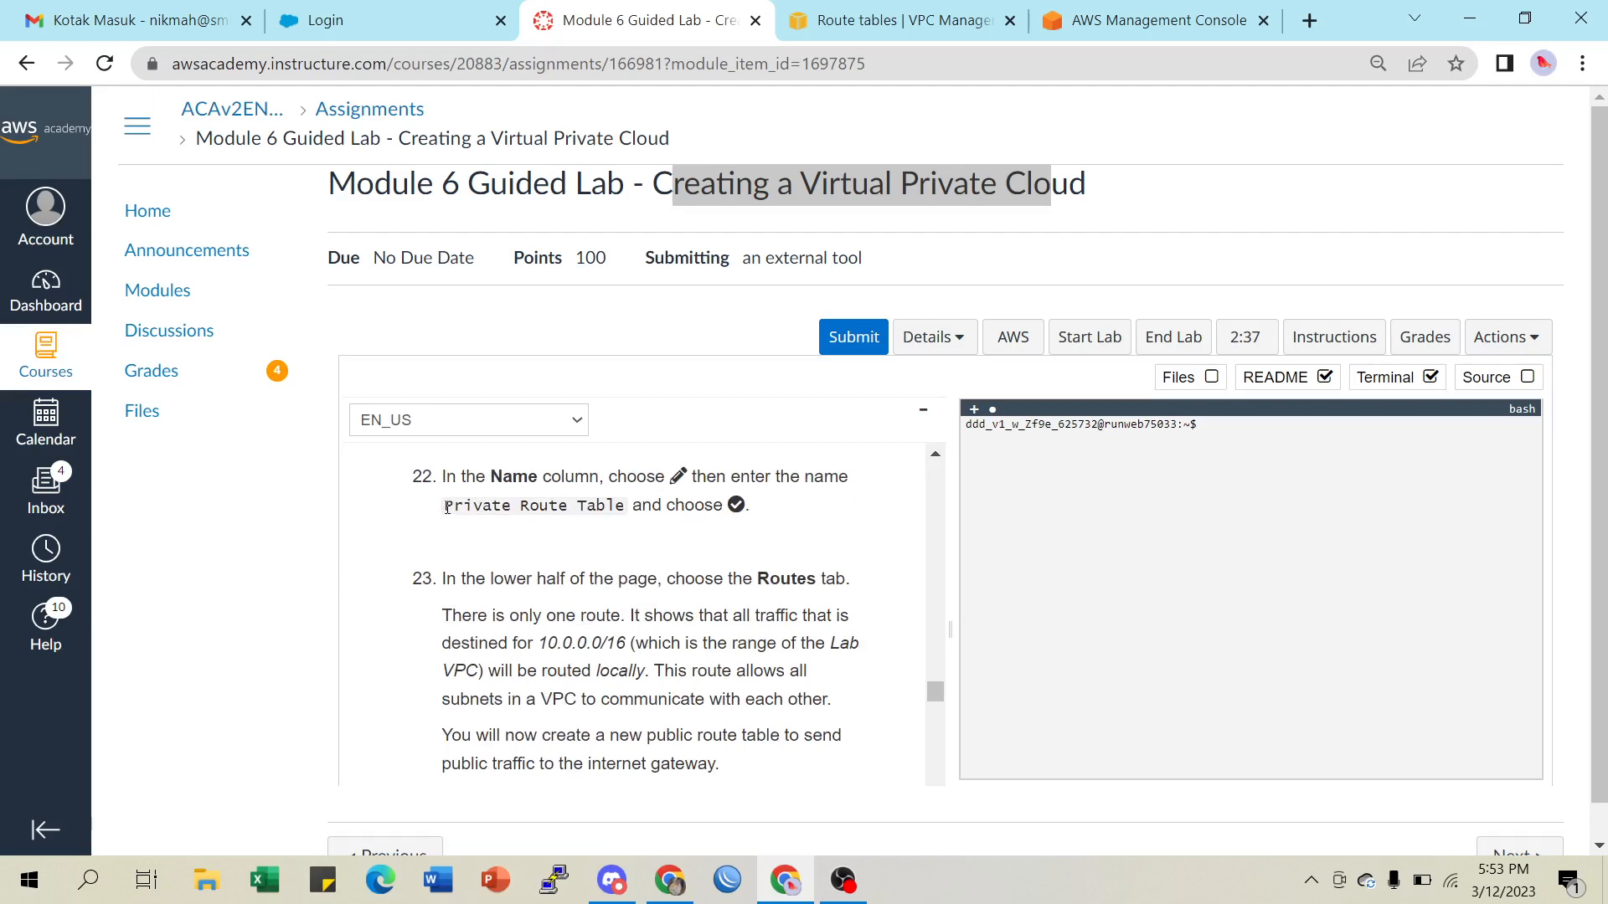
{"action": "left_click_drag", "start_coordinate": [444, 507], "coordinate": [627, 507]}
{"action": "key", "text": "ctrl+c"}
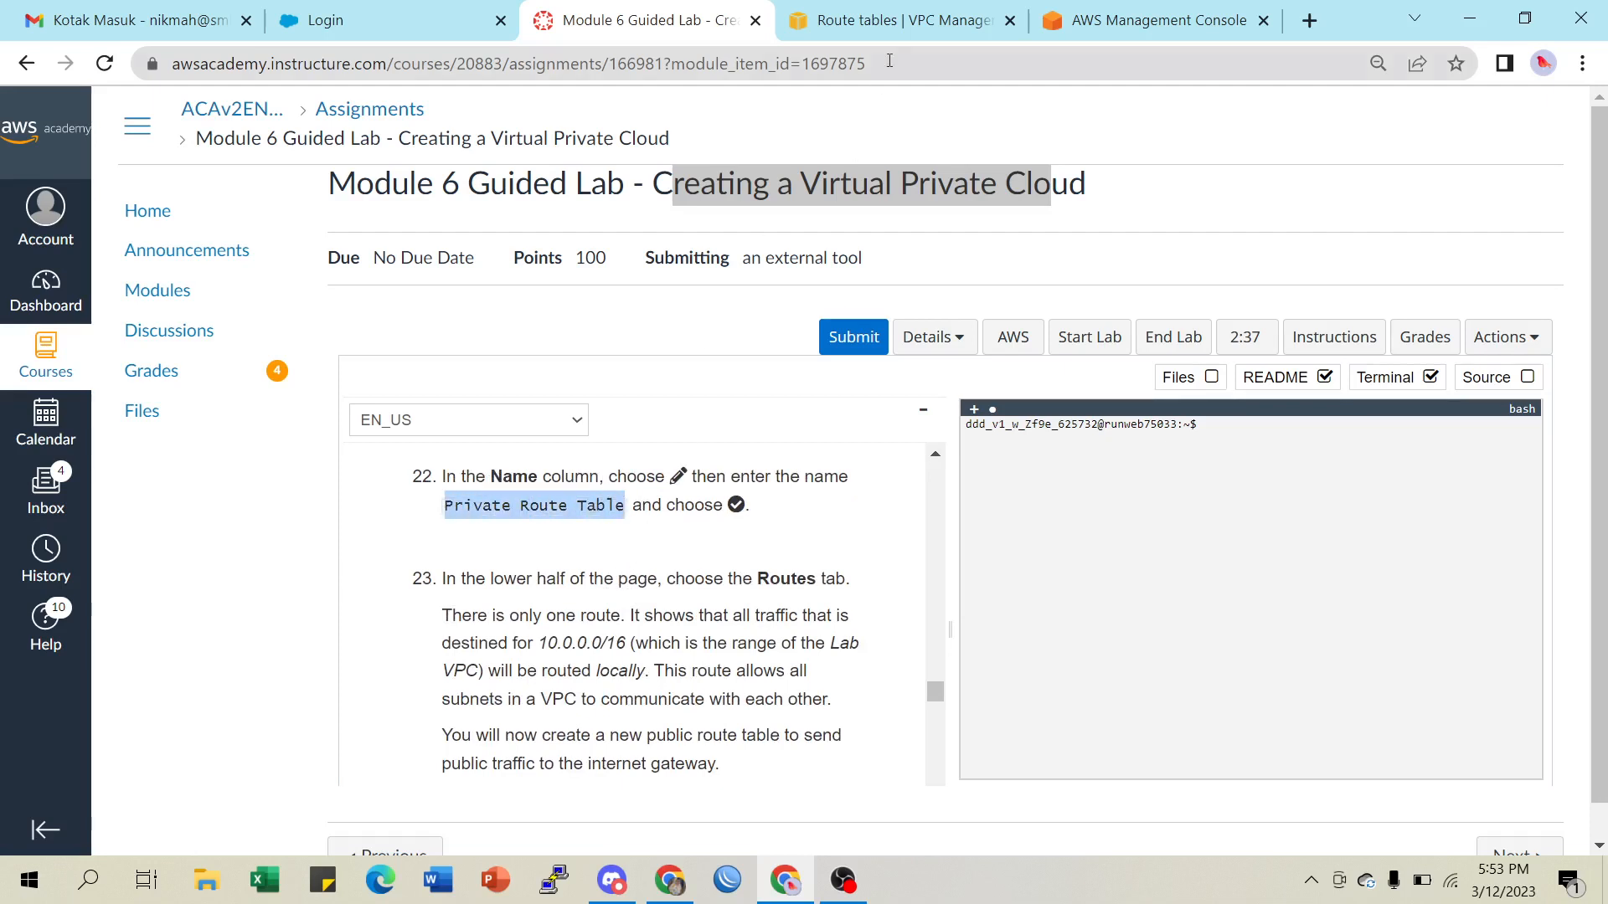
{"action": "left_click", "coordinate": [908, 22]}
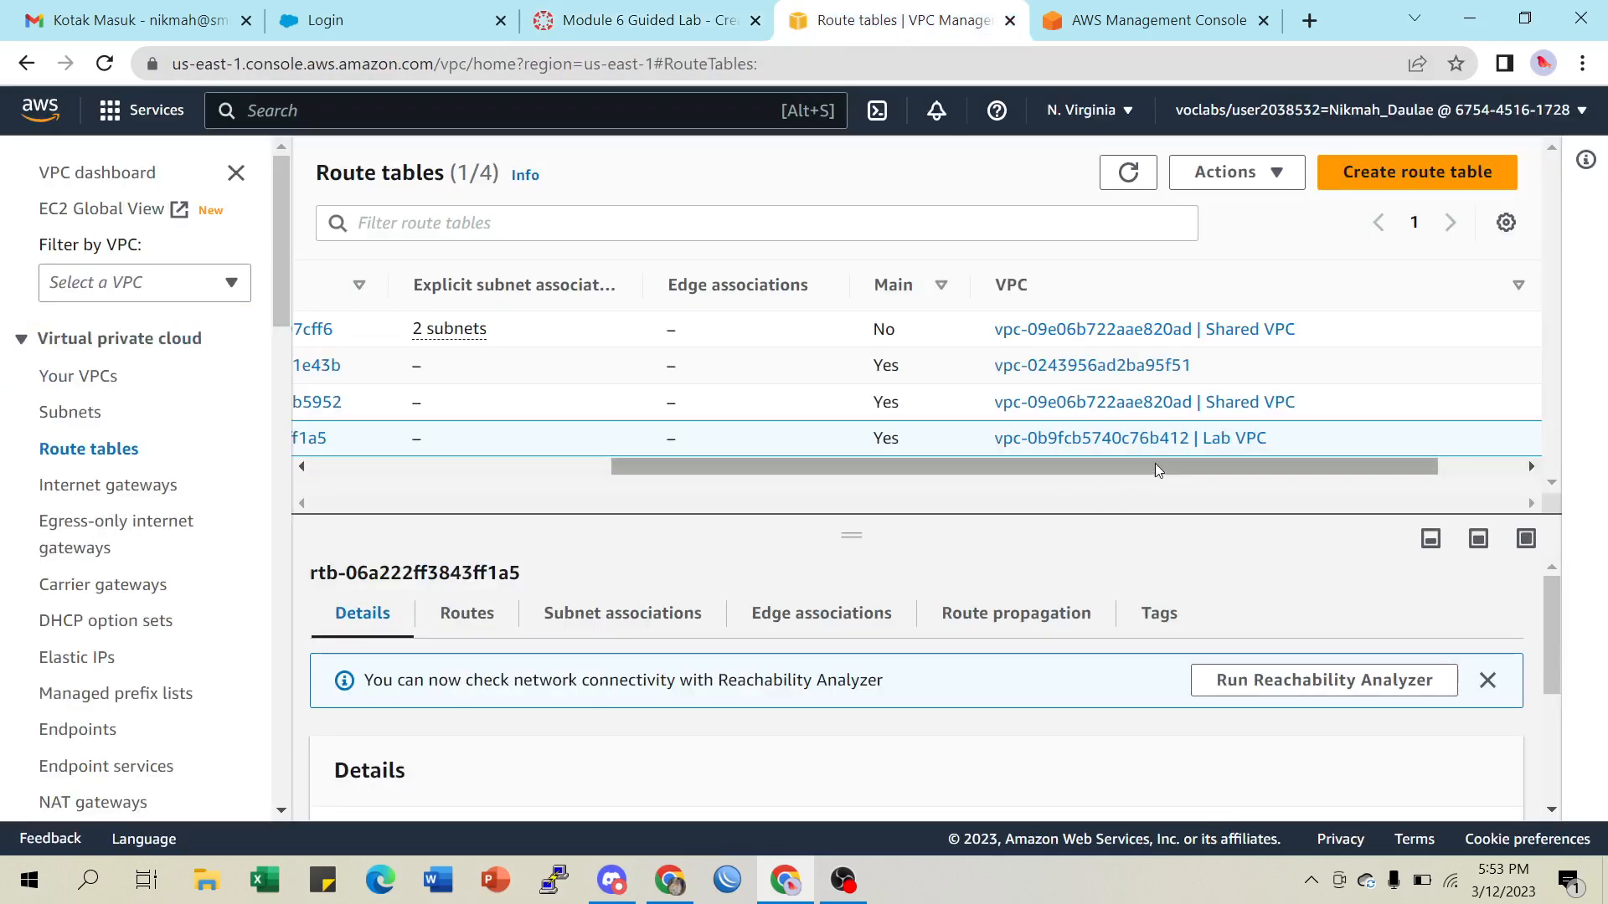
{"action": "left_click_drag", "start_coordinate": [1154, 466], "coordinate": [493, 492]}
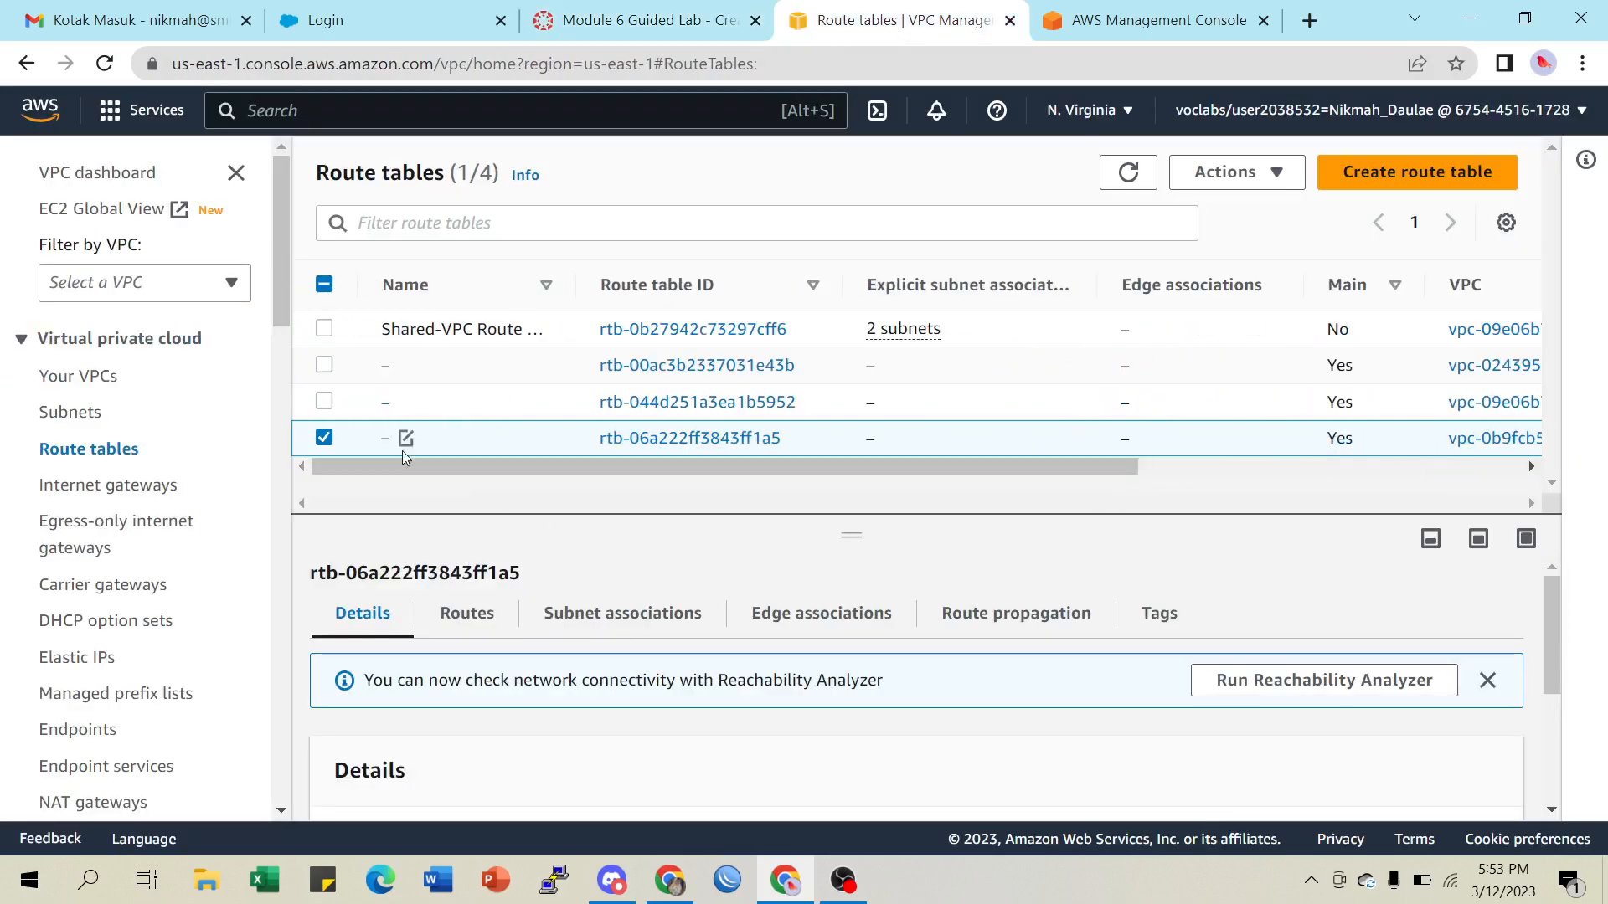
{"action": "left_click", "coordinate": [405, 438]}
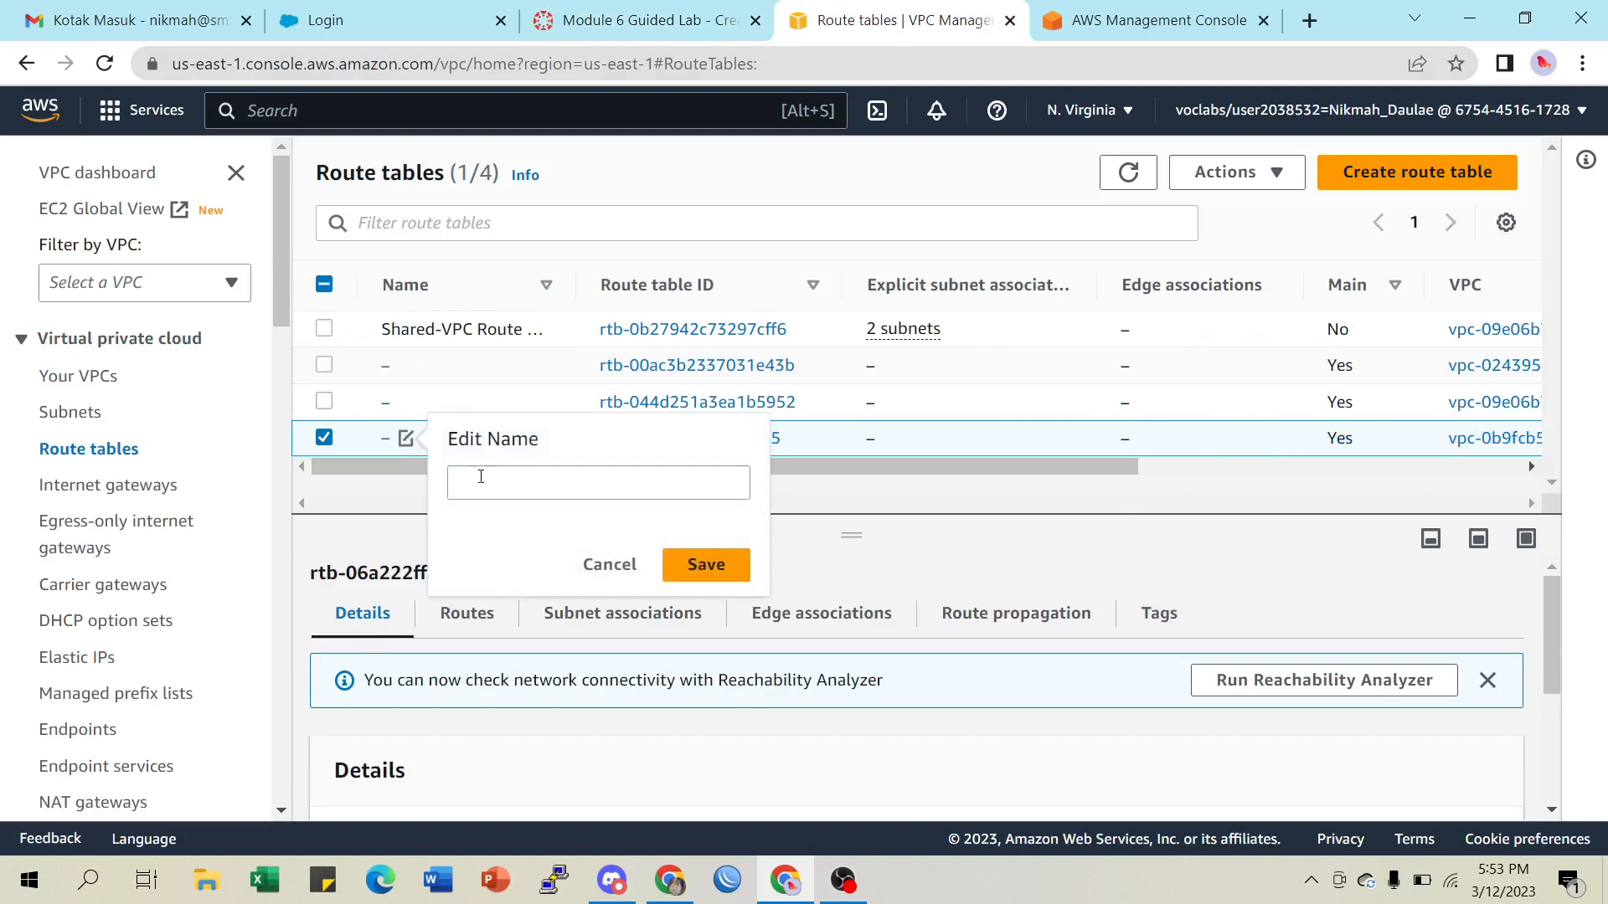
{"action": "key", "text": "ctrl+v"}
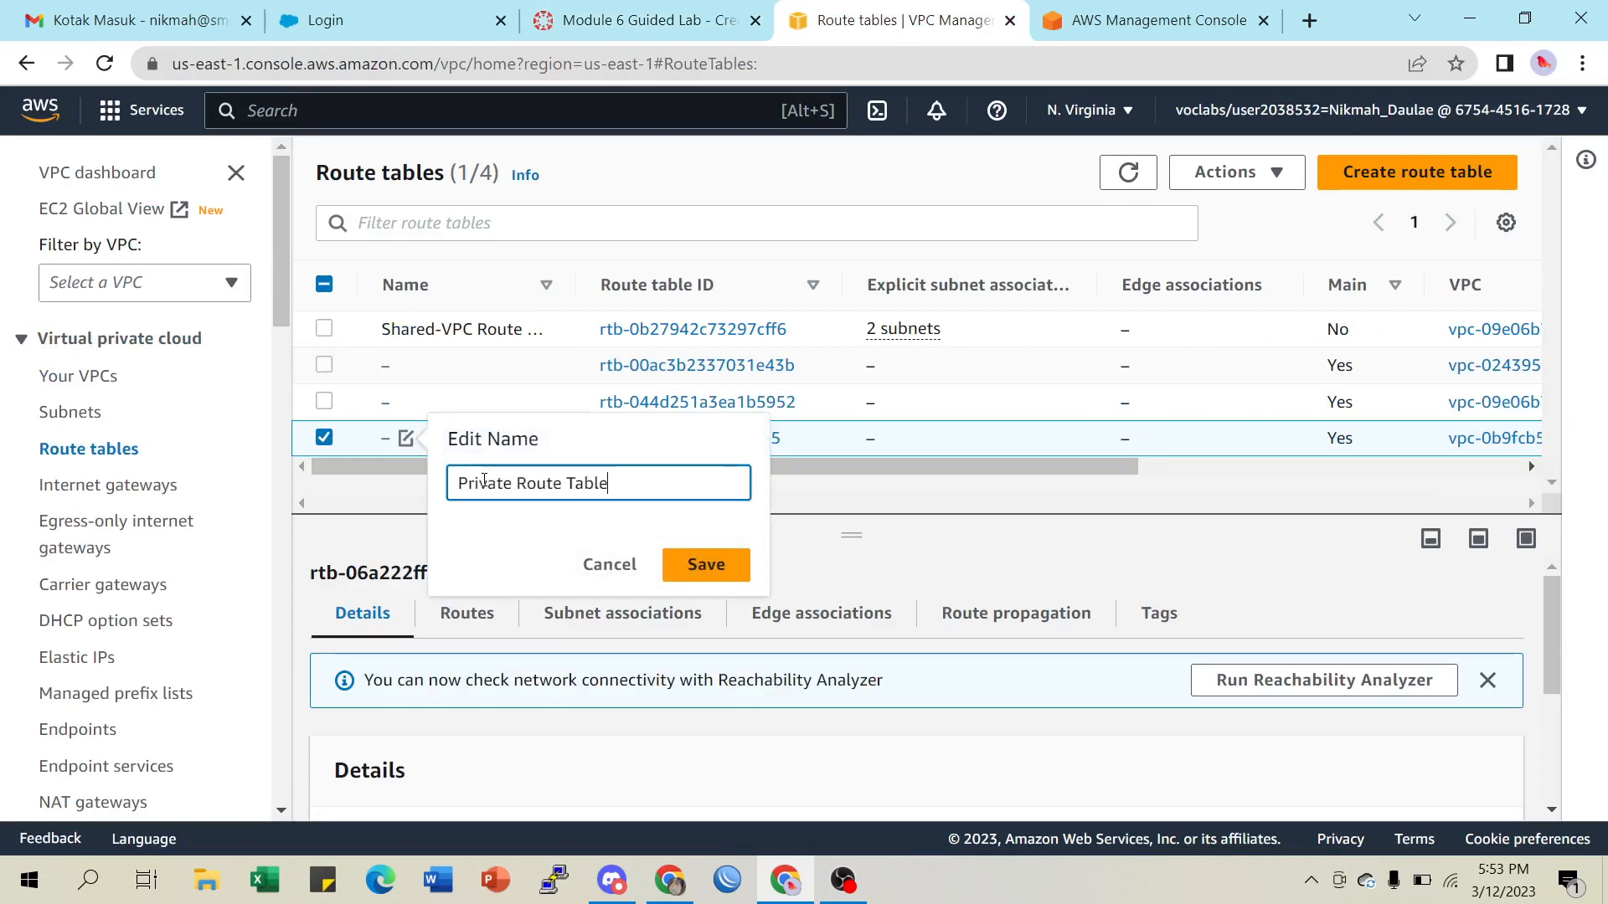
{"action": "left_click", "coordinate": [697, 565]}
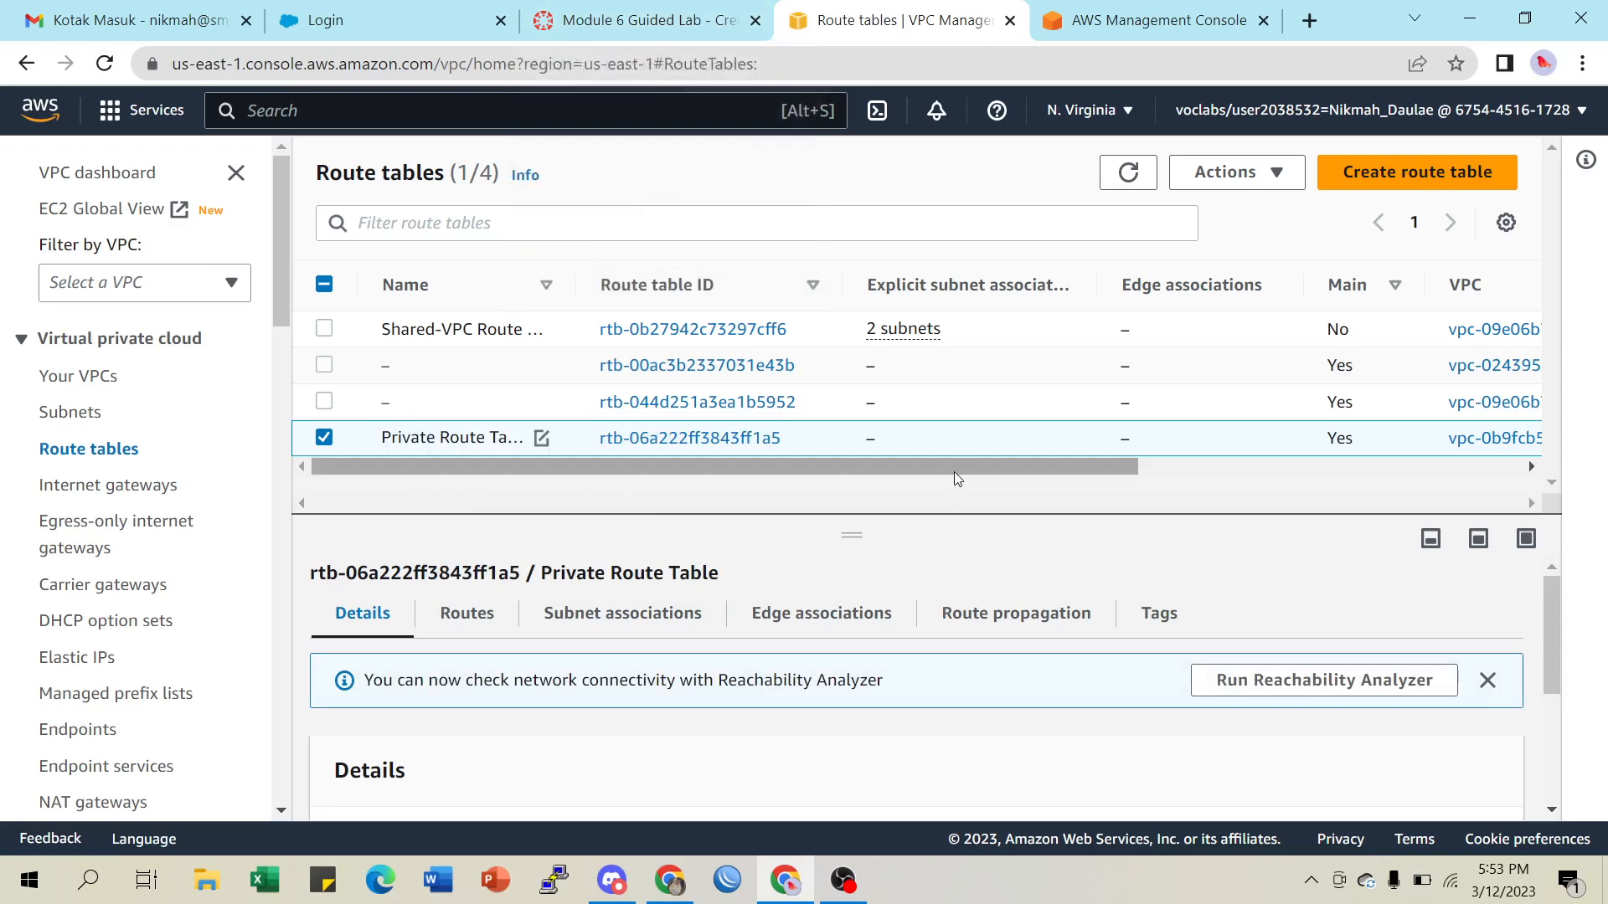
{"action": "left_click_drag", "start_coordinate": [954, 468], "coordinate": [754, 477]}
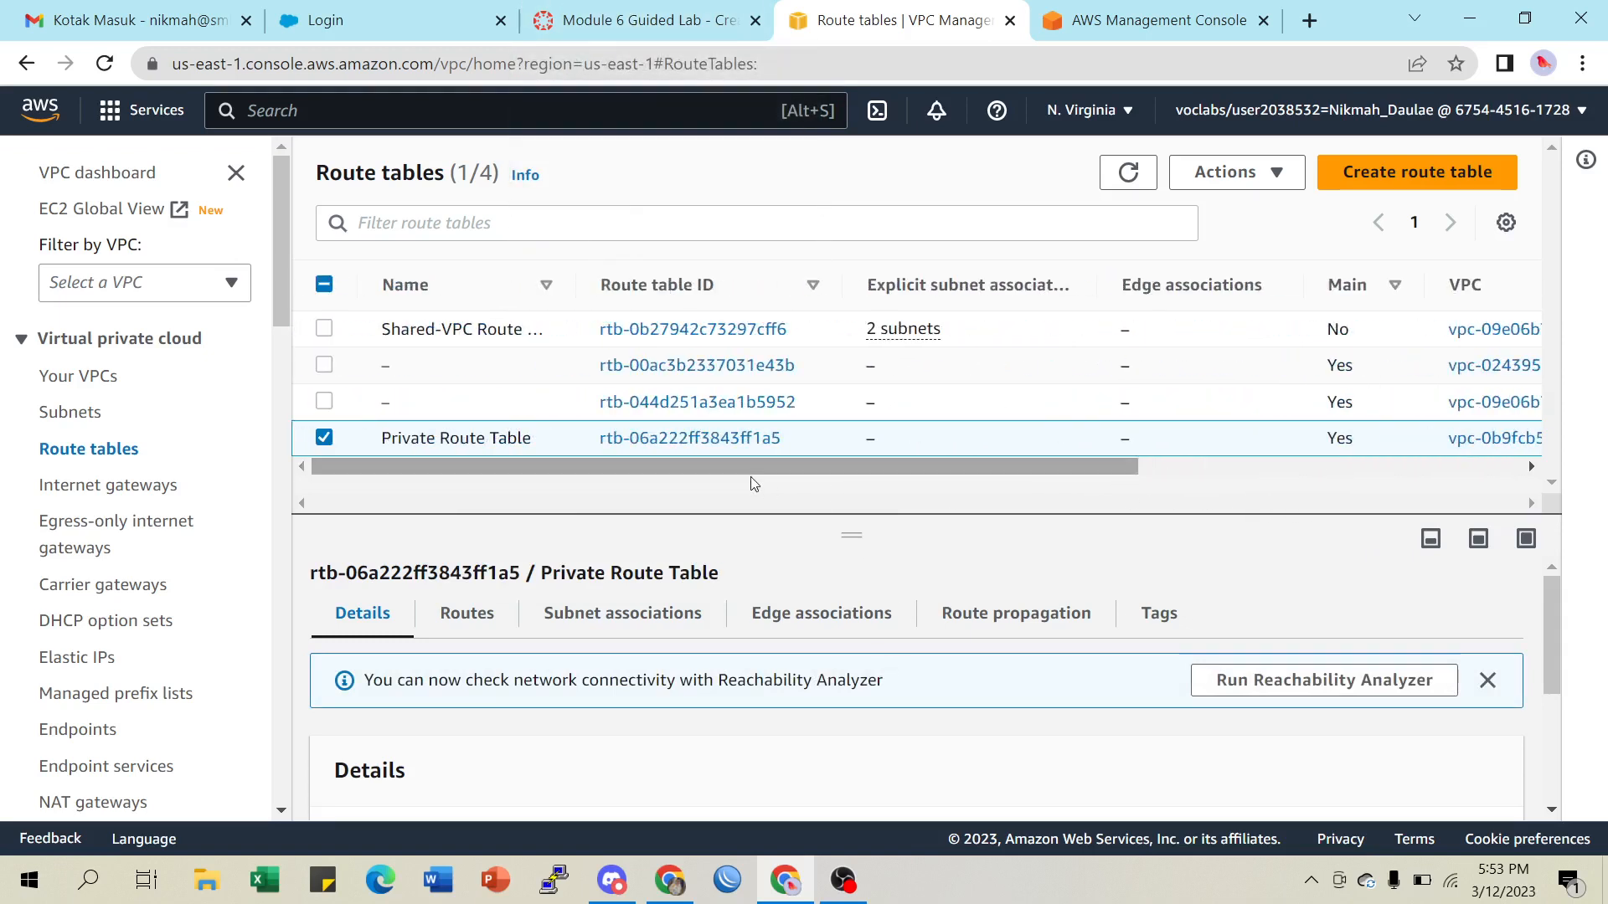
Read lab instruction 23 and examine the routes of Private Route Table in the VPC console
{"action": "left_click", "coordinate": [634, 25]}
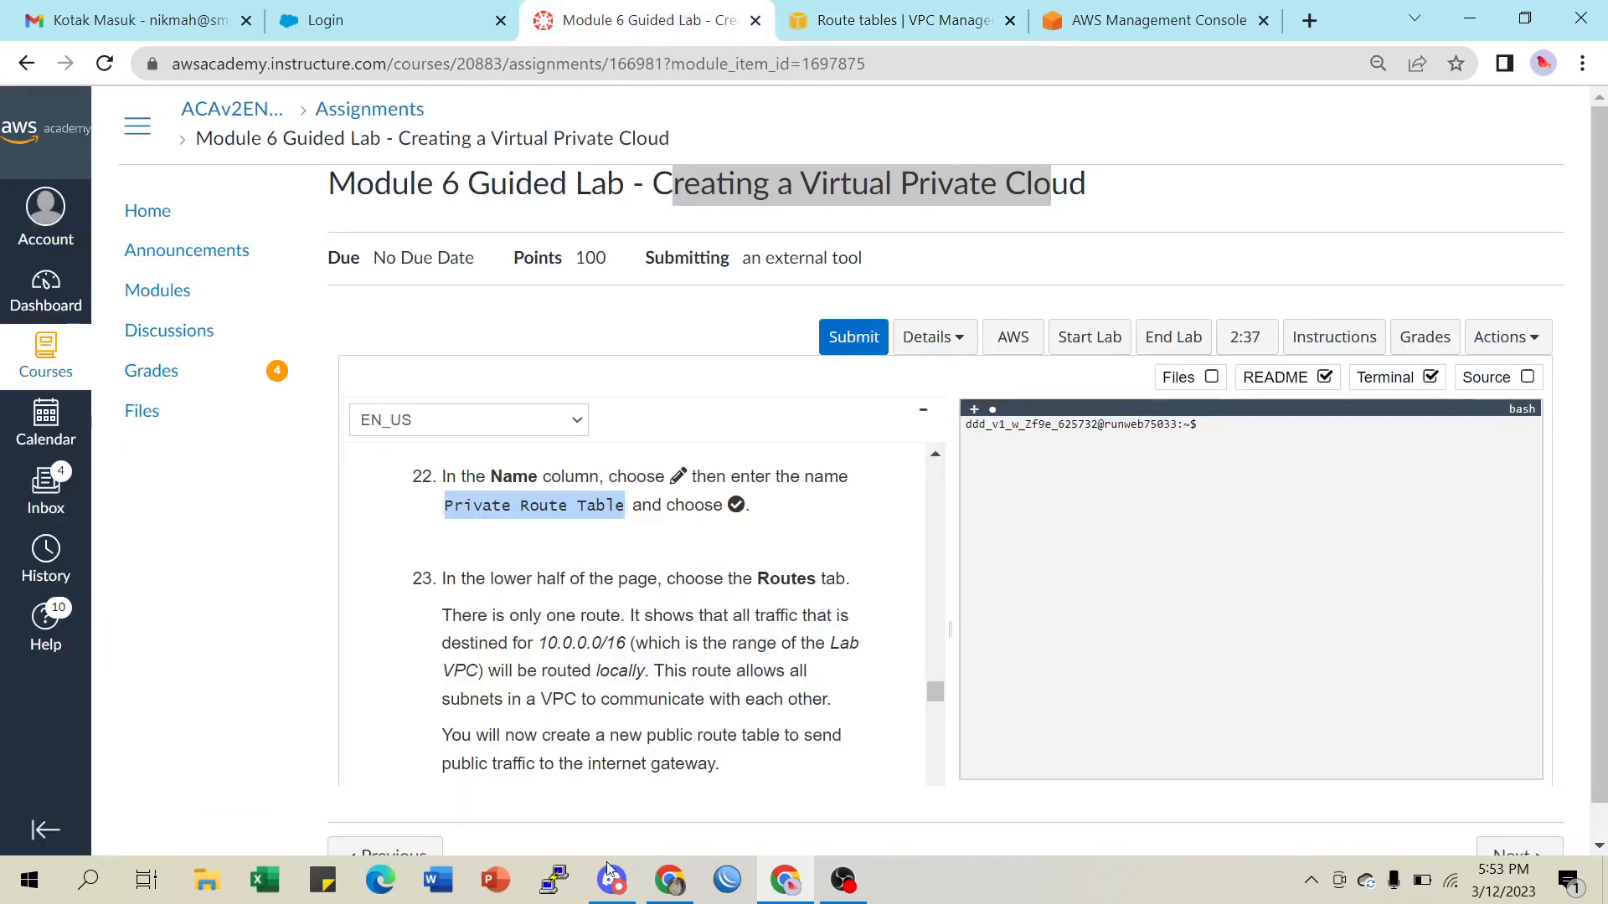
{"action": "scroll", "coordinate": [664, 588], "scroll_direction": "down", "scroll_amount": 1}
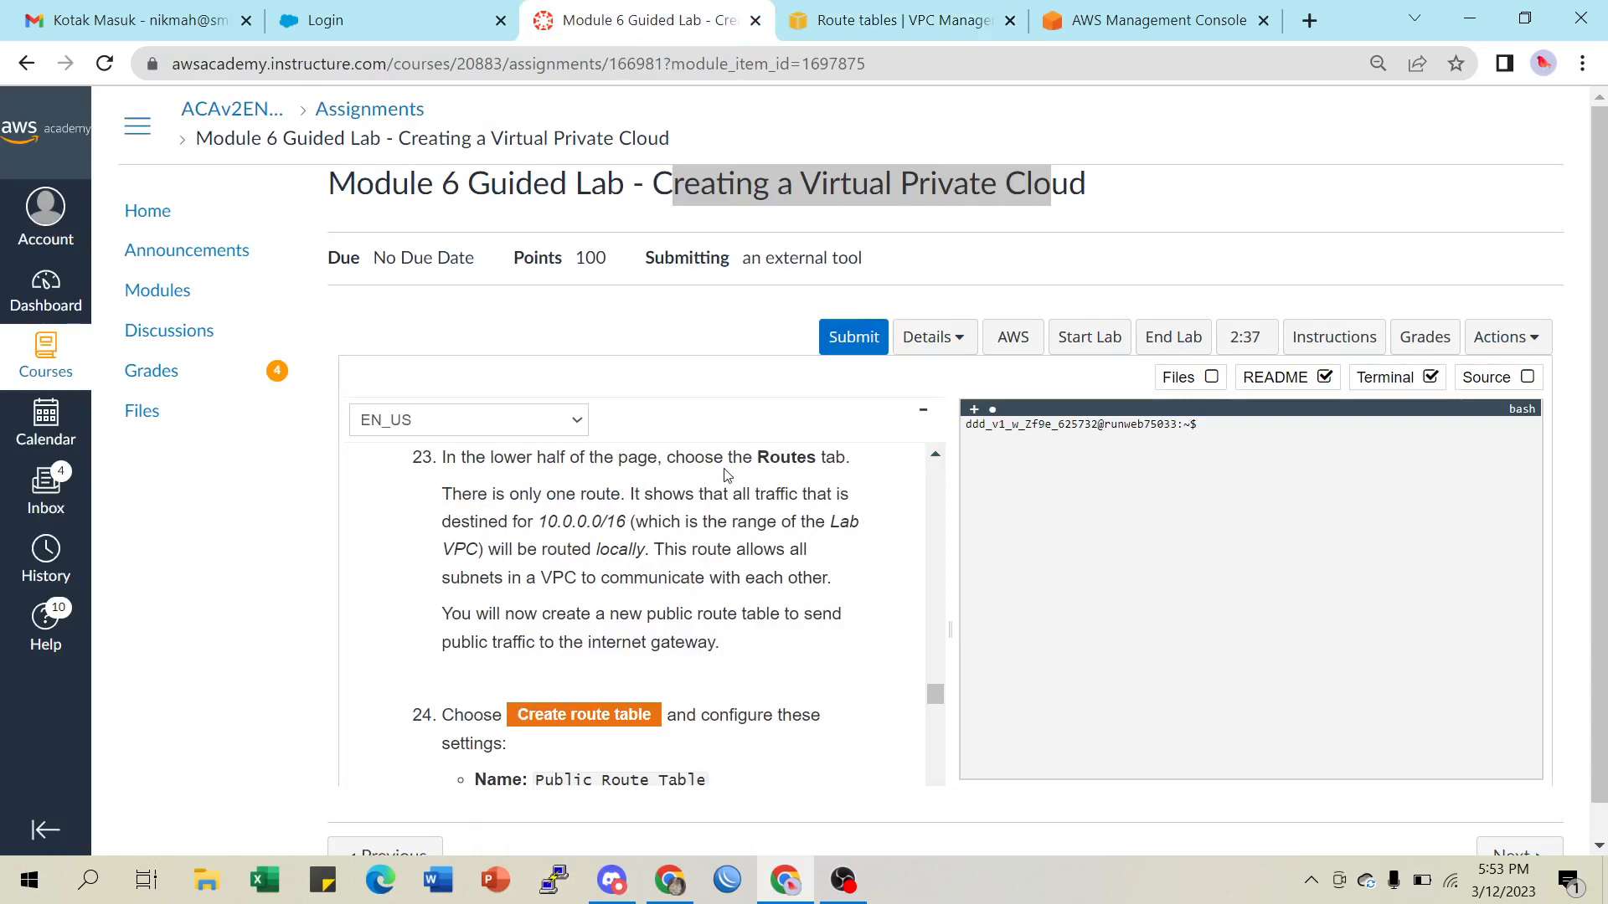
{"action": "left_click", "coordinate": [871, 21]}
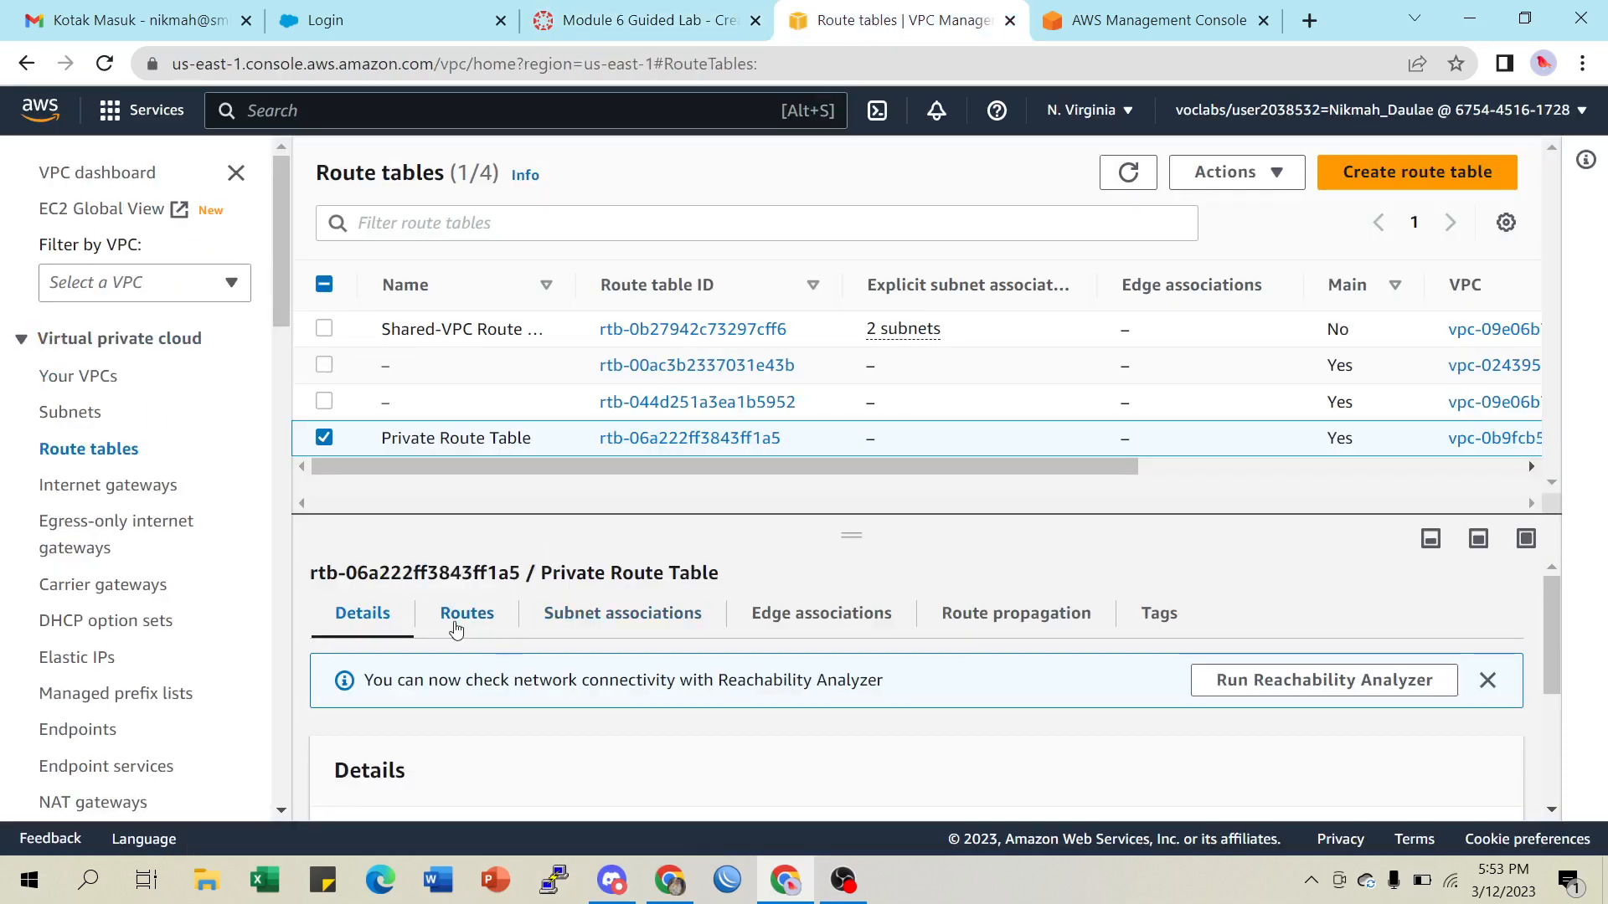
{"action": "left_click", "coordinate": [464, 618]}
{"action": "scroll", "coordinate": [754, 628], "scroll_direction": "down", "scroll_amount": 2}
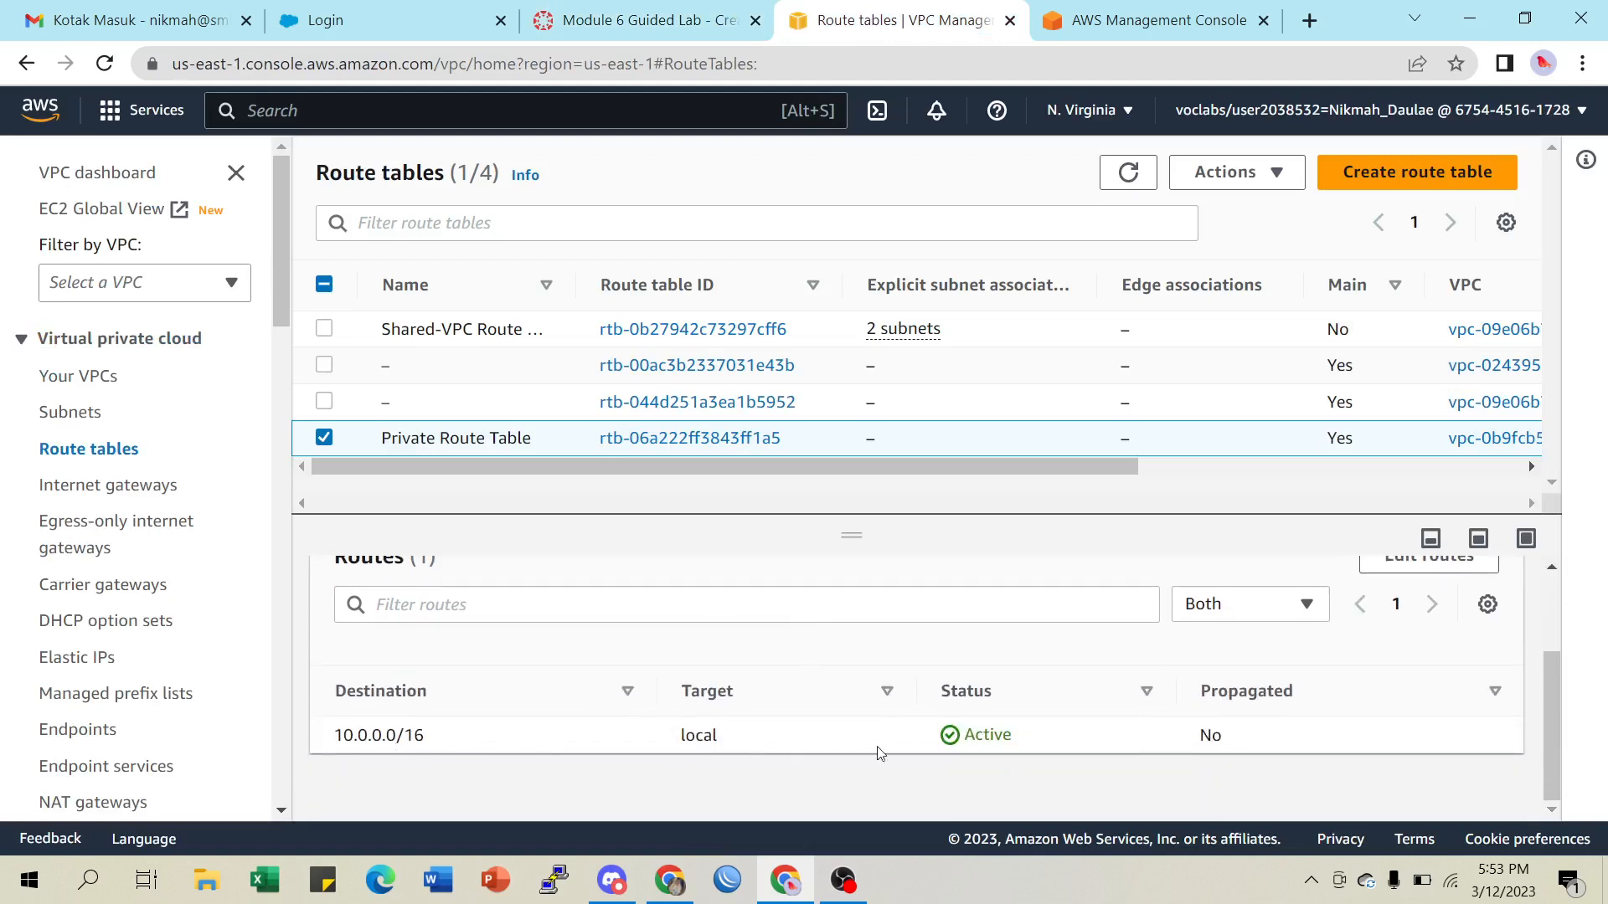
{"action": "scroll", "coordinate": [754, 699], "scroll_direction": "up", "scroll_amount": 3}
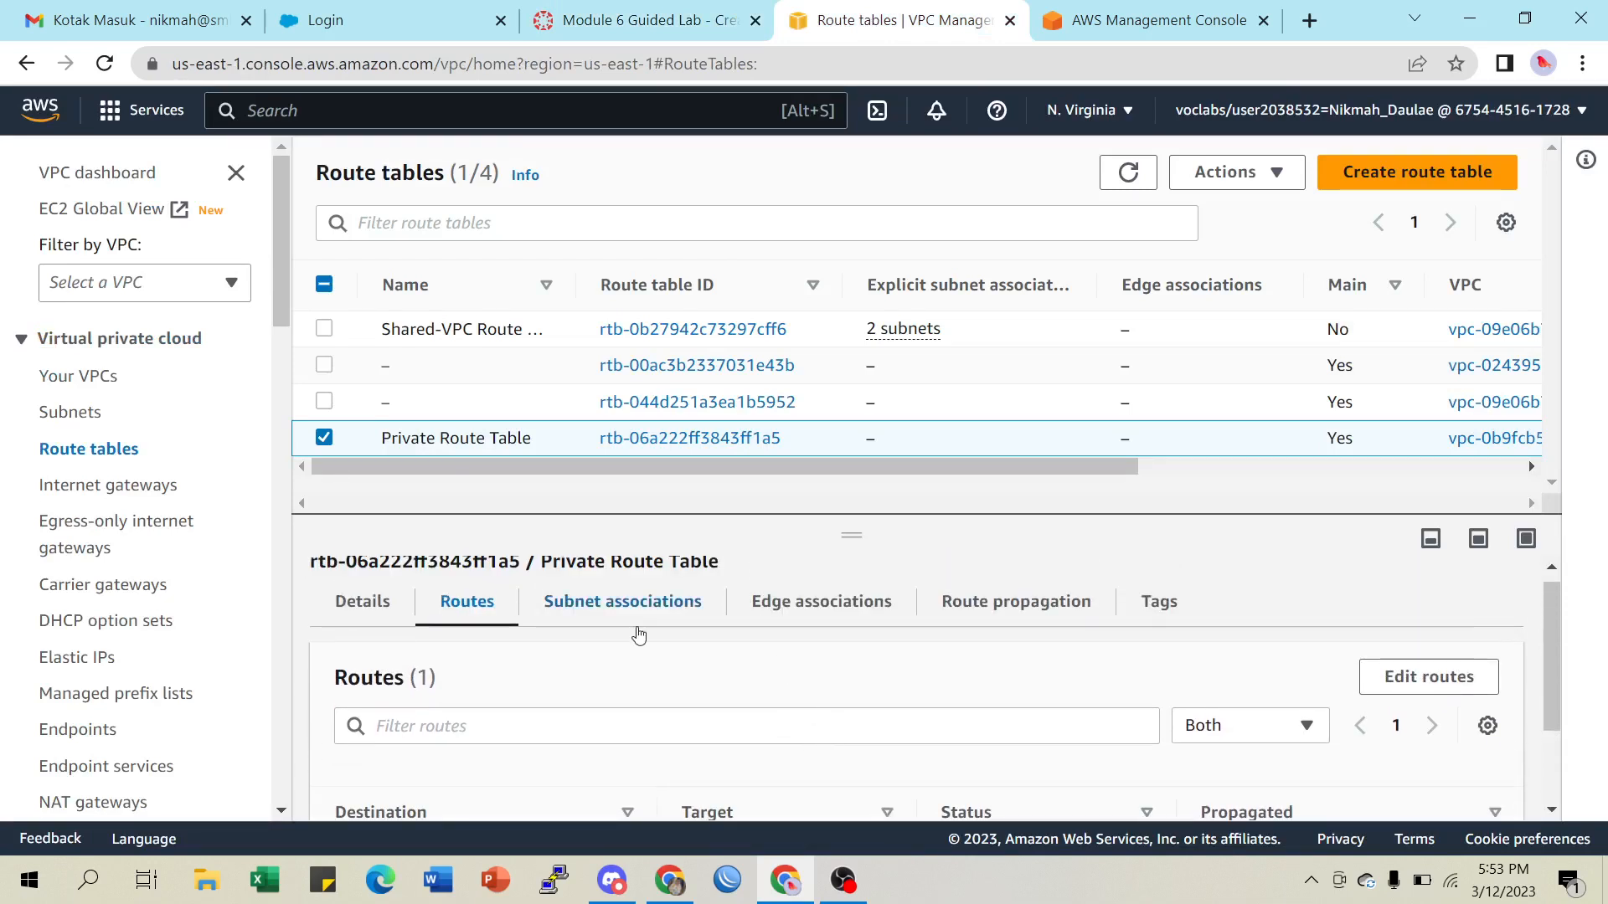
Following lab instruction 24, start a new route table in the VPC console and enter the copied name "Public Route Table"
{"action": "left_click", "coordinate": [653, 25]}
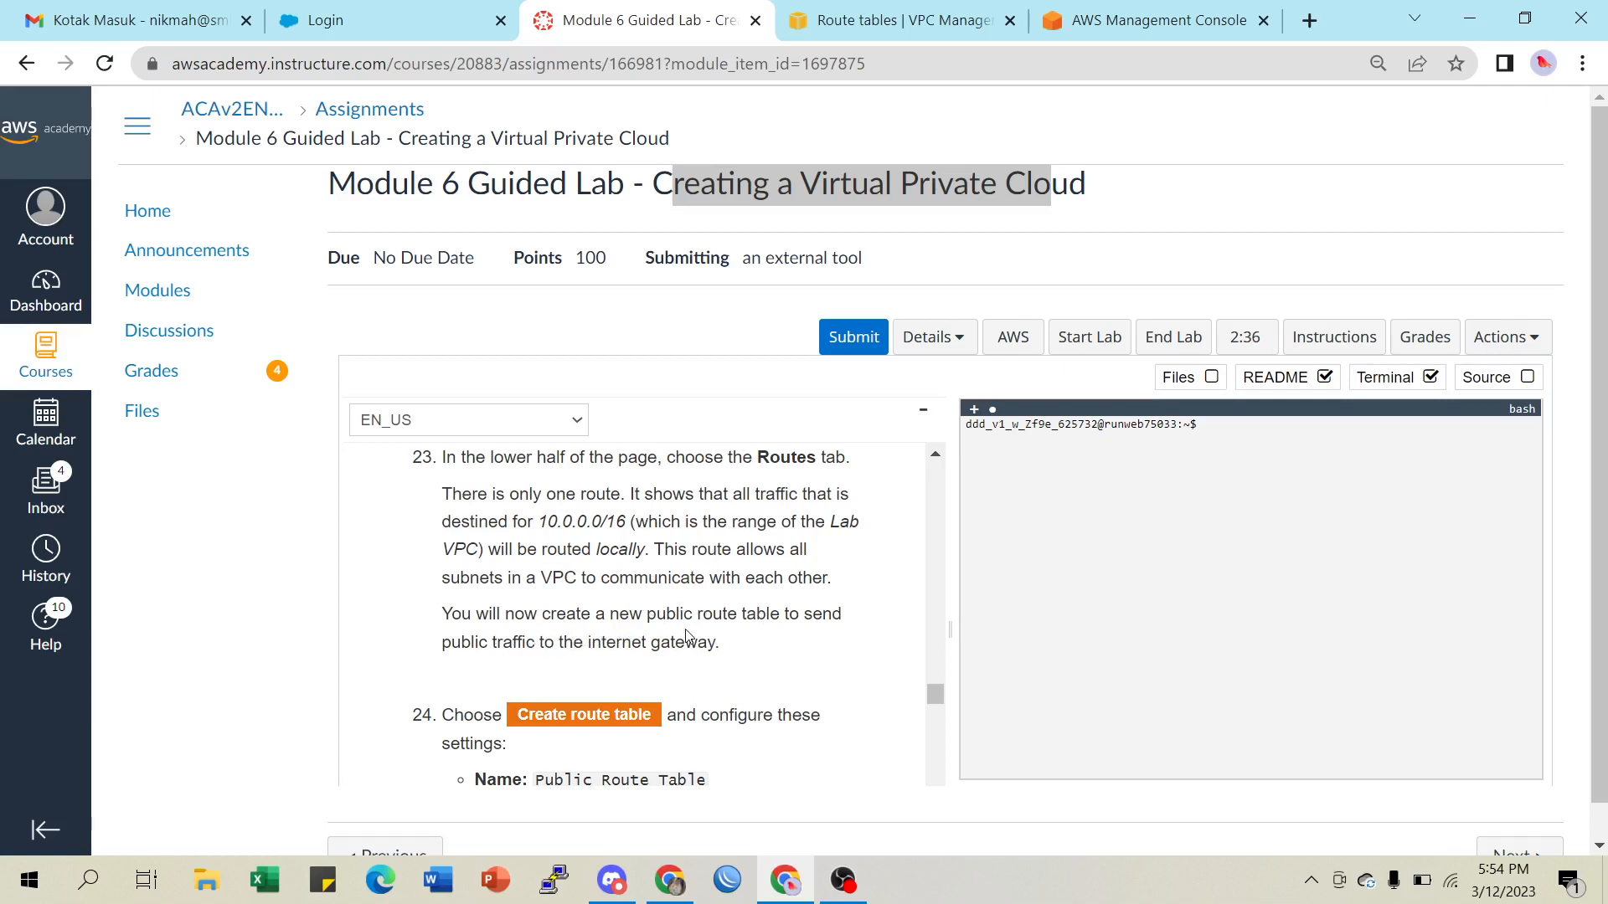
{"action": "scroll", "coordinate": [685, 637], "scroll_direction": "down", "scroll_amount": 3}
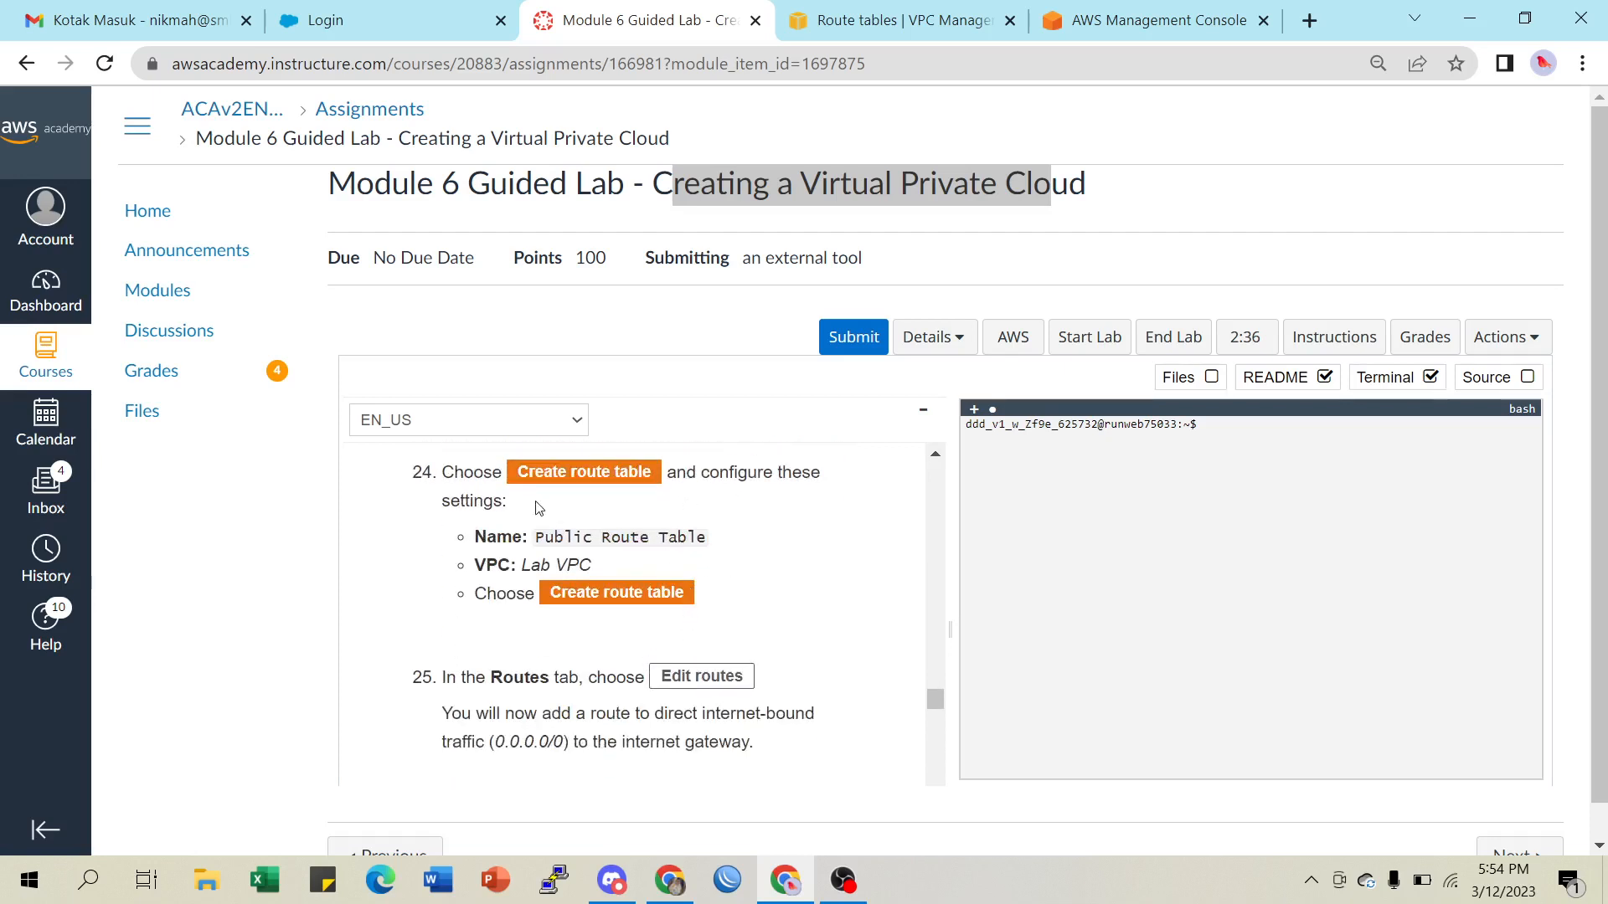
{"action": "left_click", "coordinate": [893, 19]}
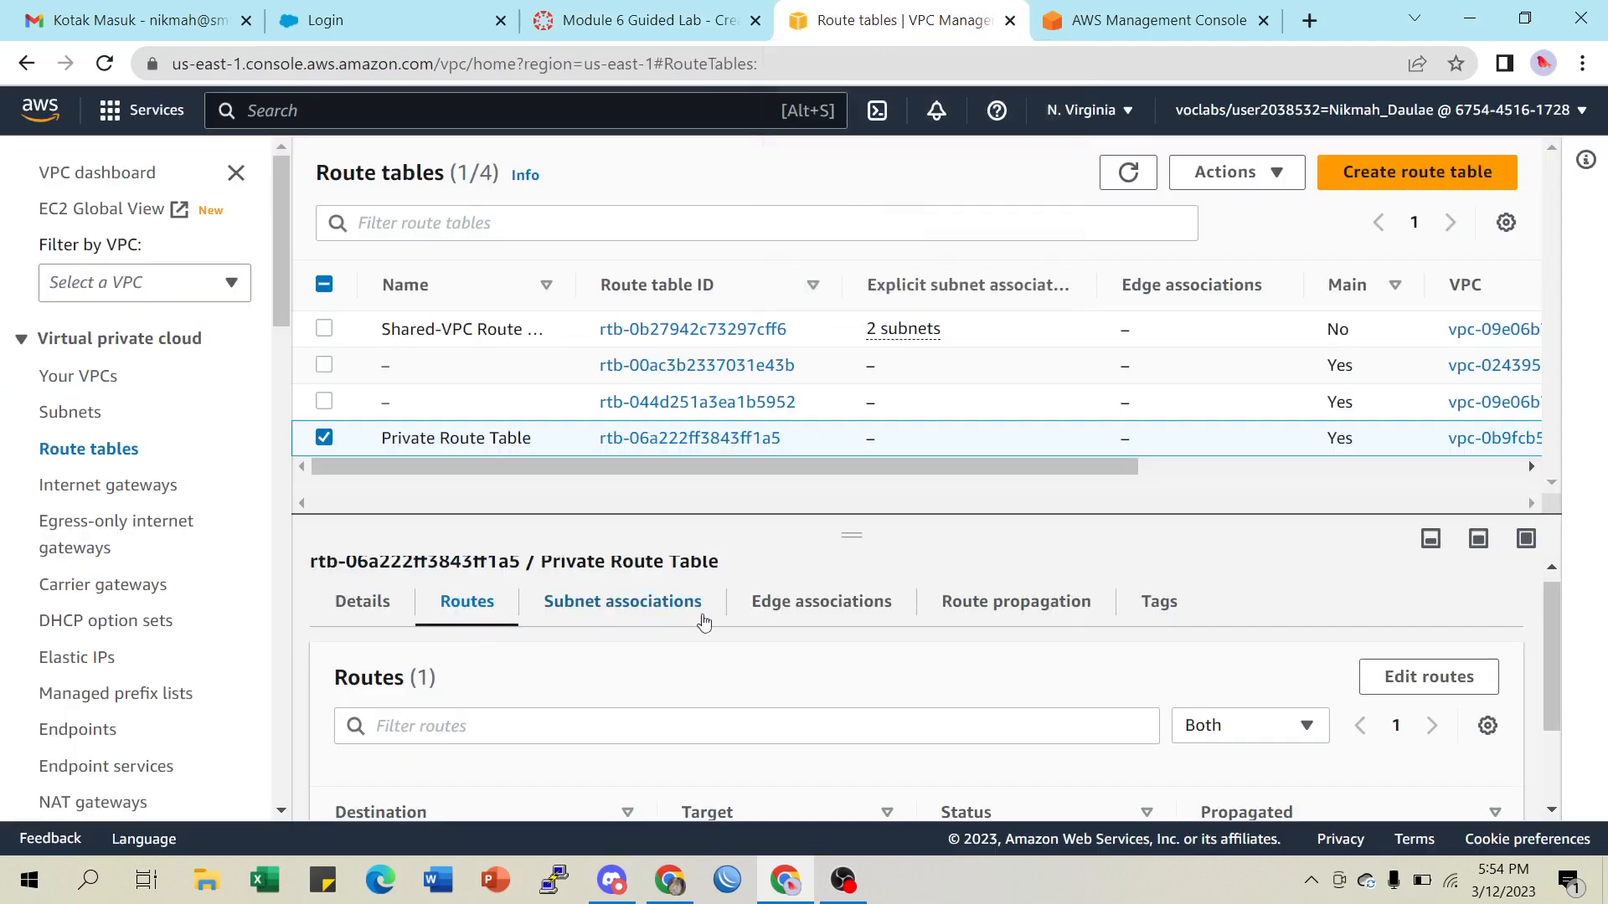
{"action": "left_click", "coordinate": [1447, 172]}
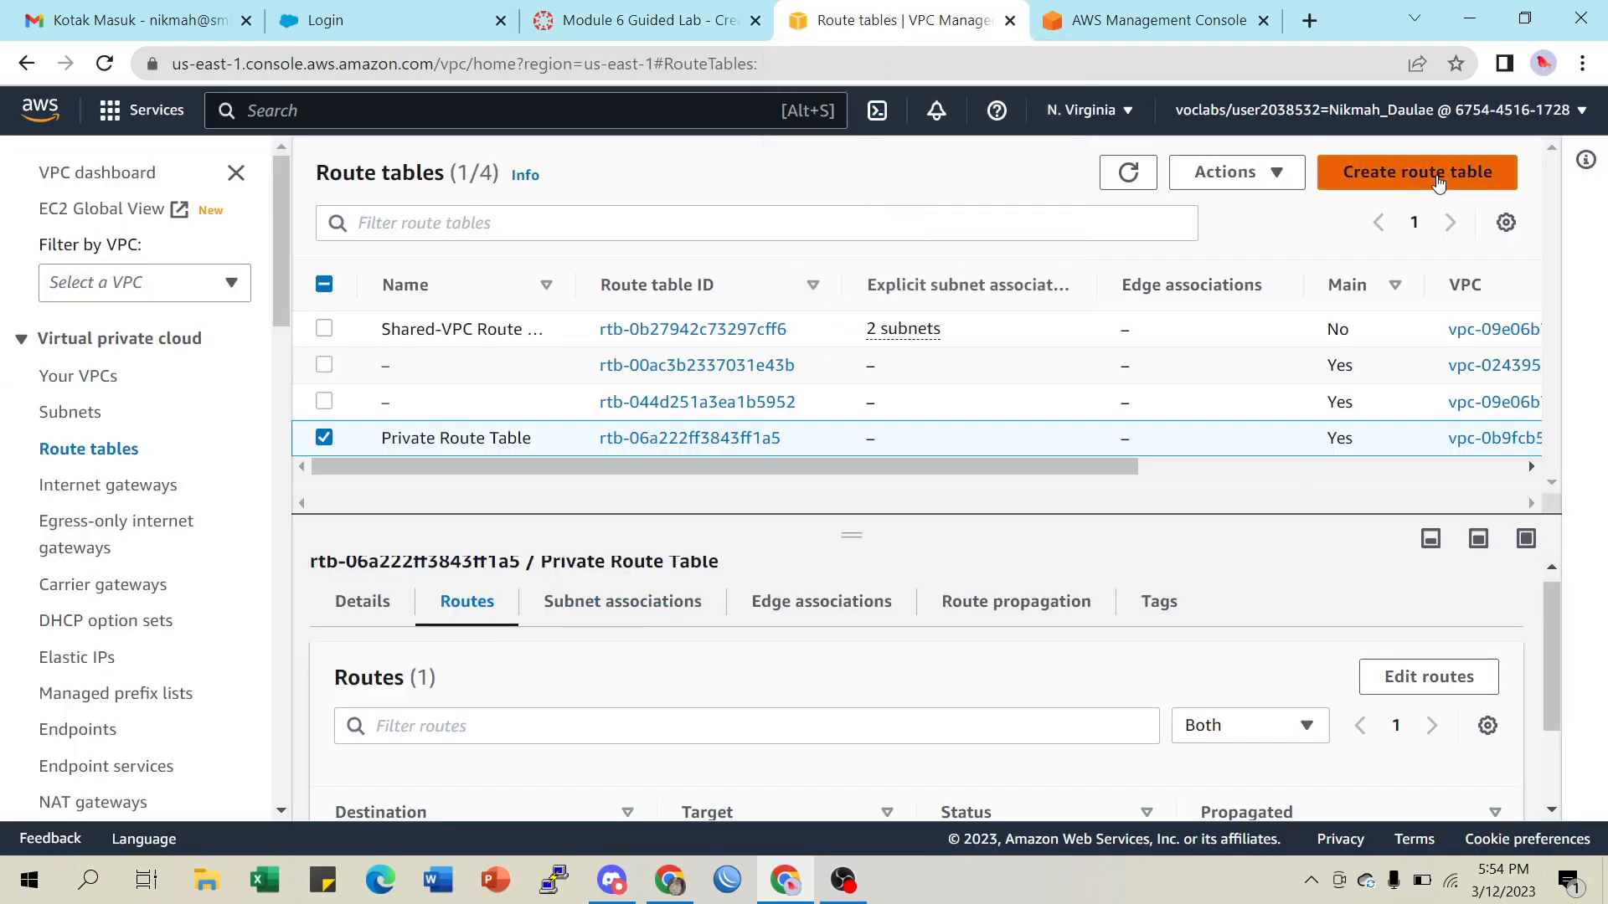
{"action": "left_click", "coordinate": [601, 25]}
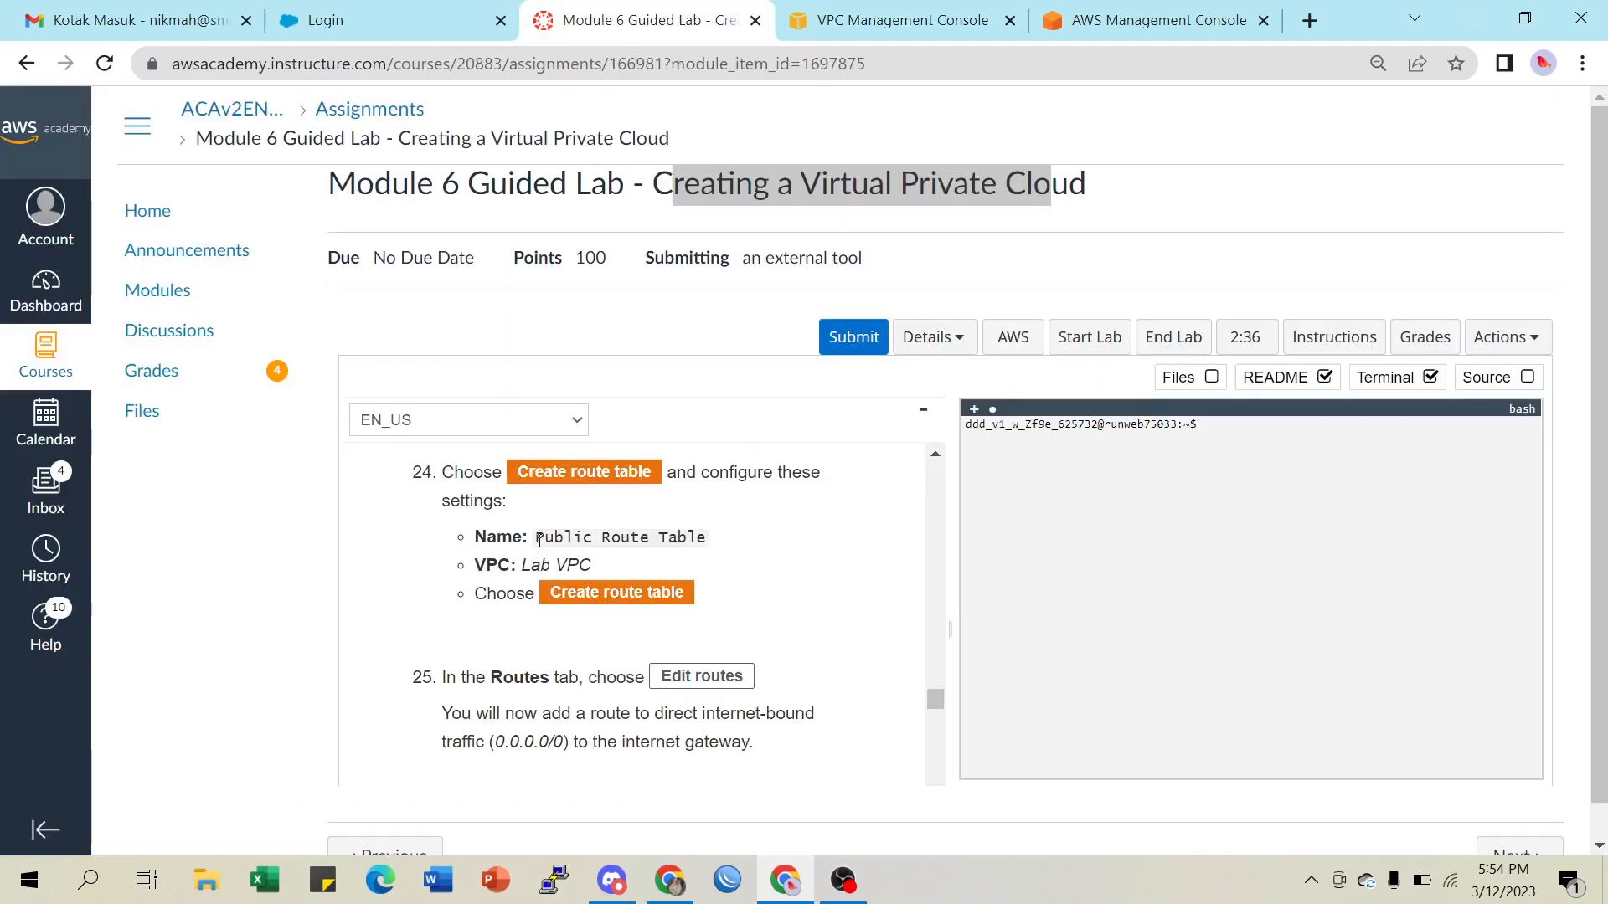
{"action": "left_click_drag", "start_coordinate": [539, 539], "coordinate": [710, 534]}
{"action": "key", "text": "ctrl+c"}
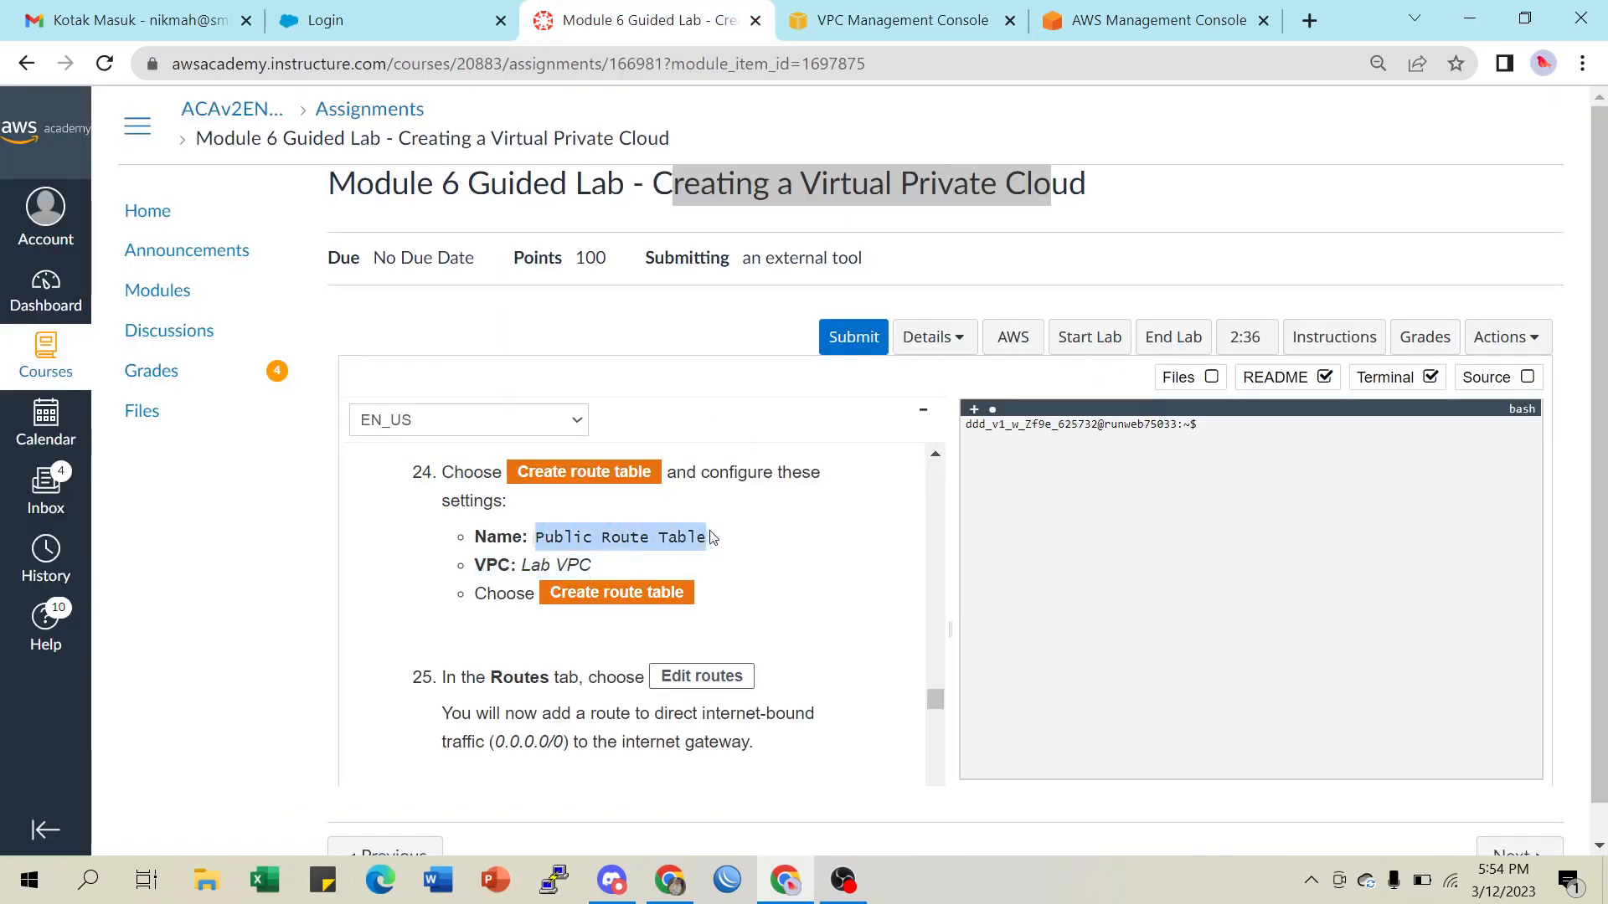
{"action": "left_click", "coordinate": [893, 21]}
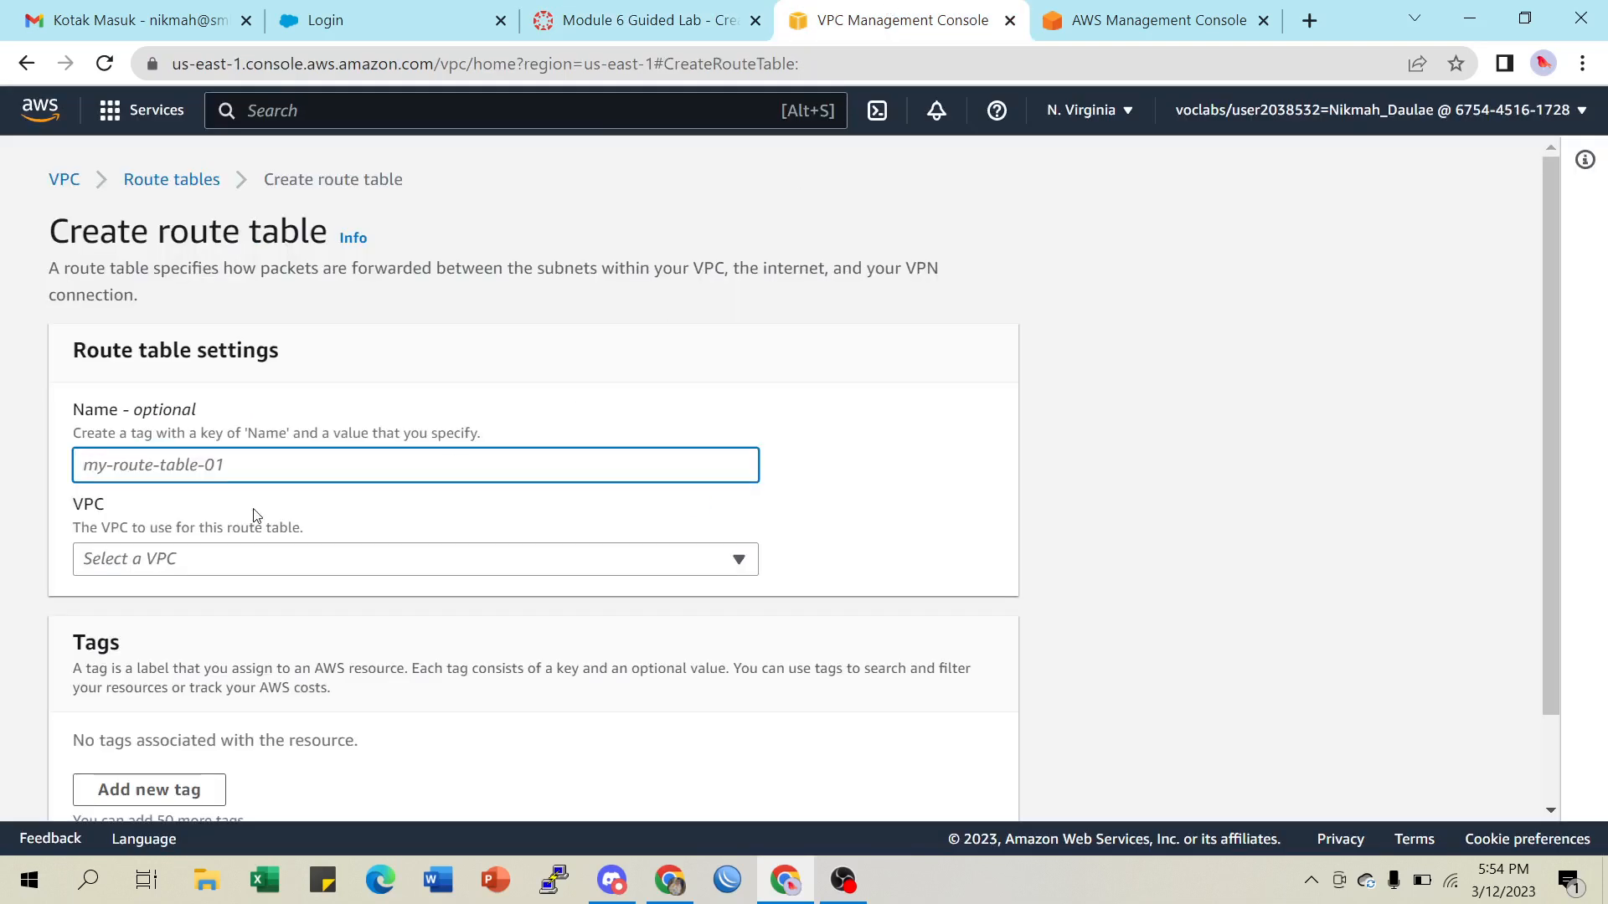
{"action": "key", "text": "ctrl+v"}
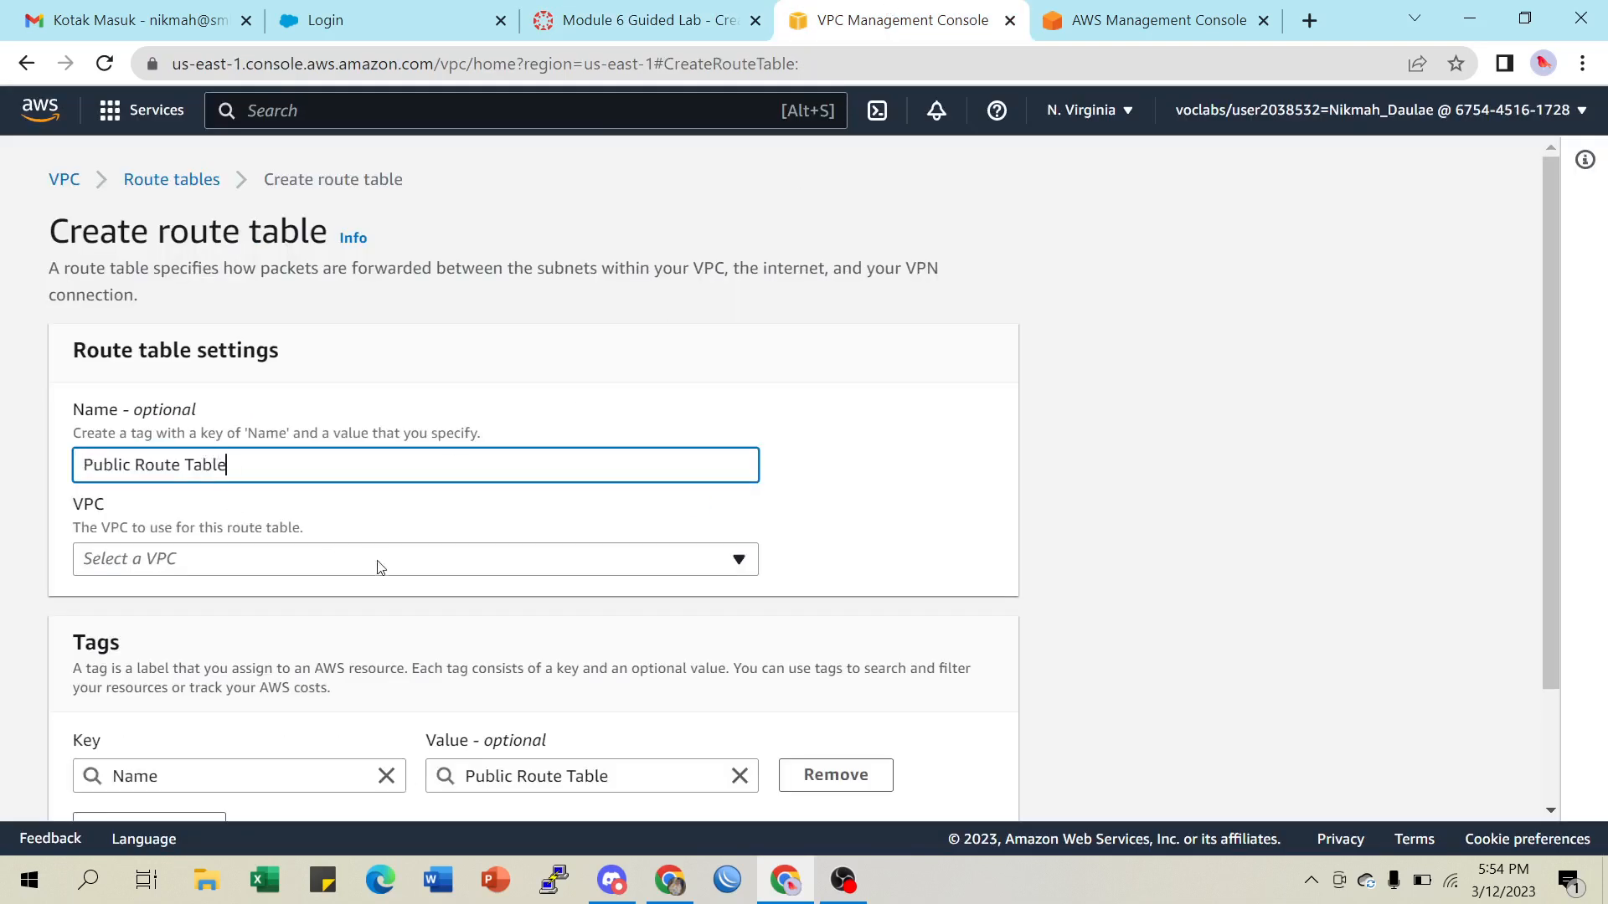
Assign Lab VPC to the new Public Route Table, check the settings against lab instruction 24, and create the route table in the VPC console
{"action": "left_click", "coordinate": [450, 559]}
{"action": "left_click", "coordinate": [342, 632]}
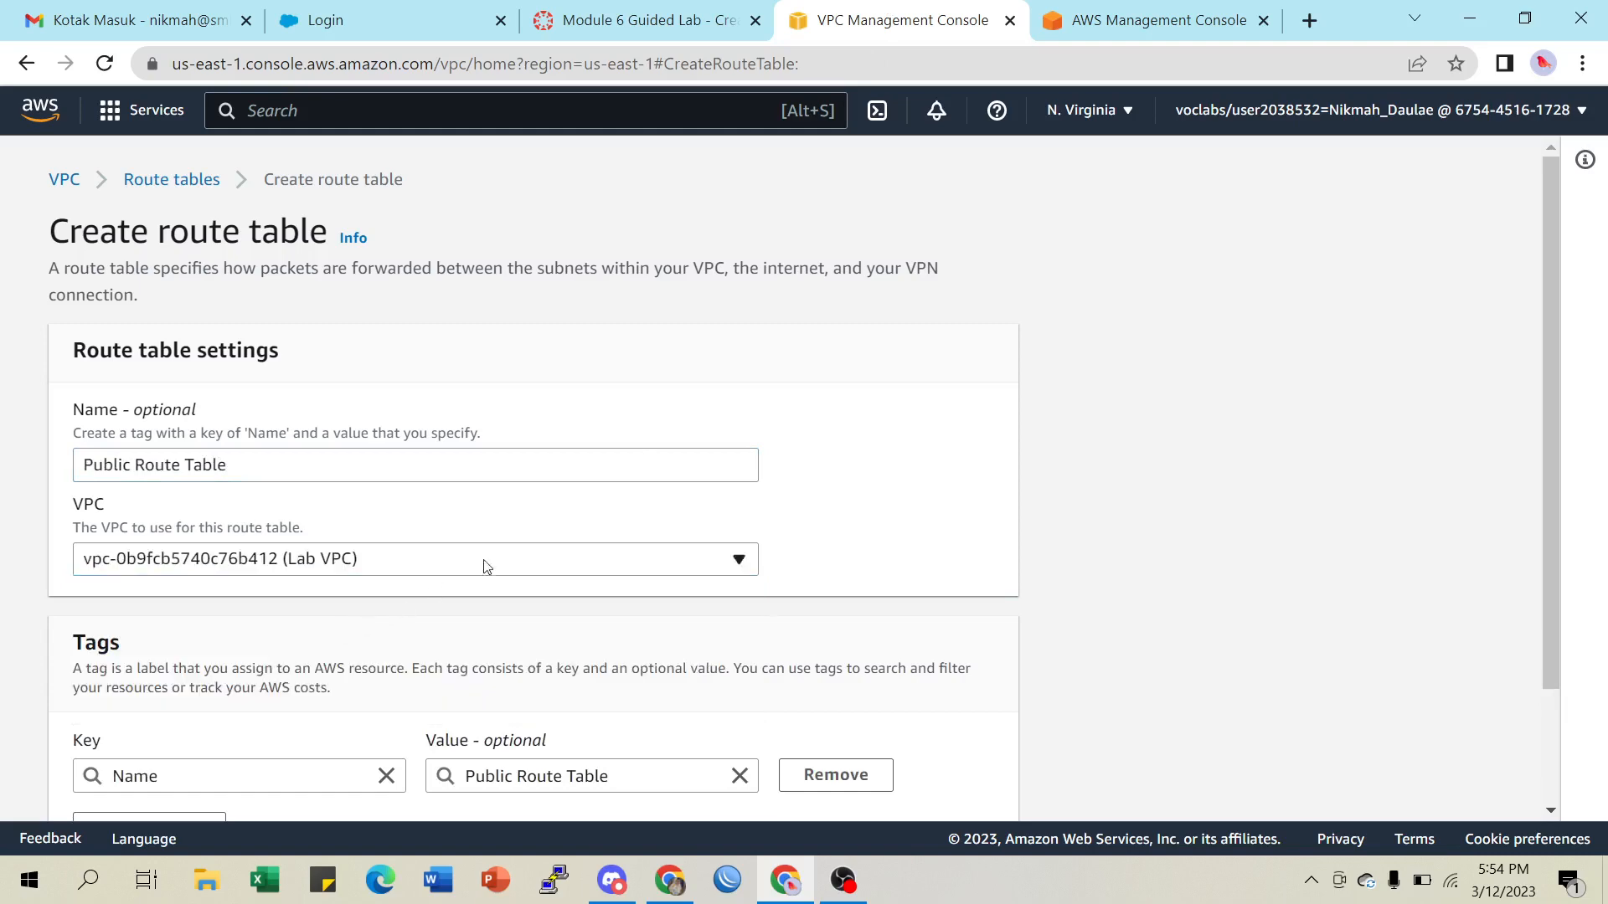
{"action": "scroll", "coordinate": [644, 457], "scroll_direction": "down", "scroll_amount": 2}
{"action": "scroll", "coordinate": [644, 456], "scroll_direction": "down", "scroll_amount": 1}
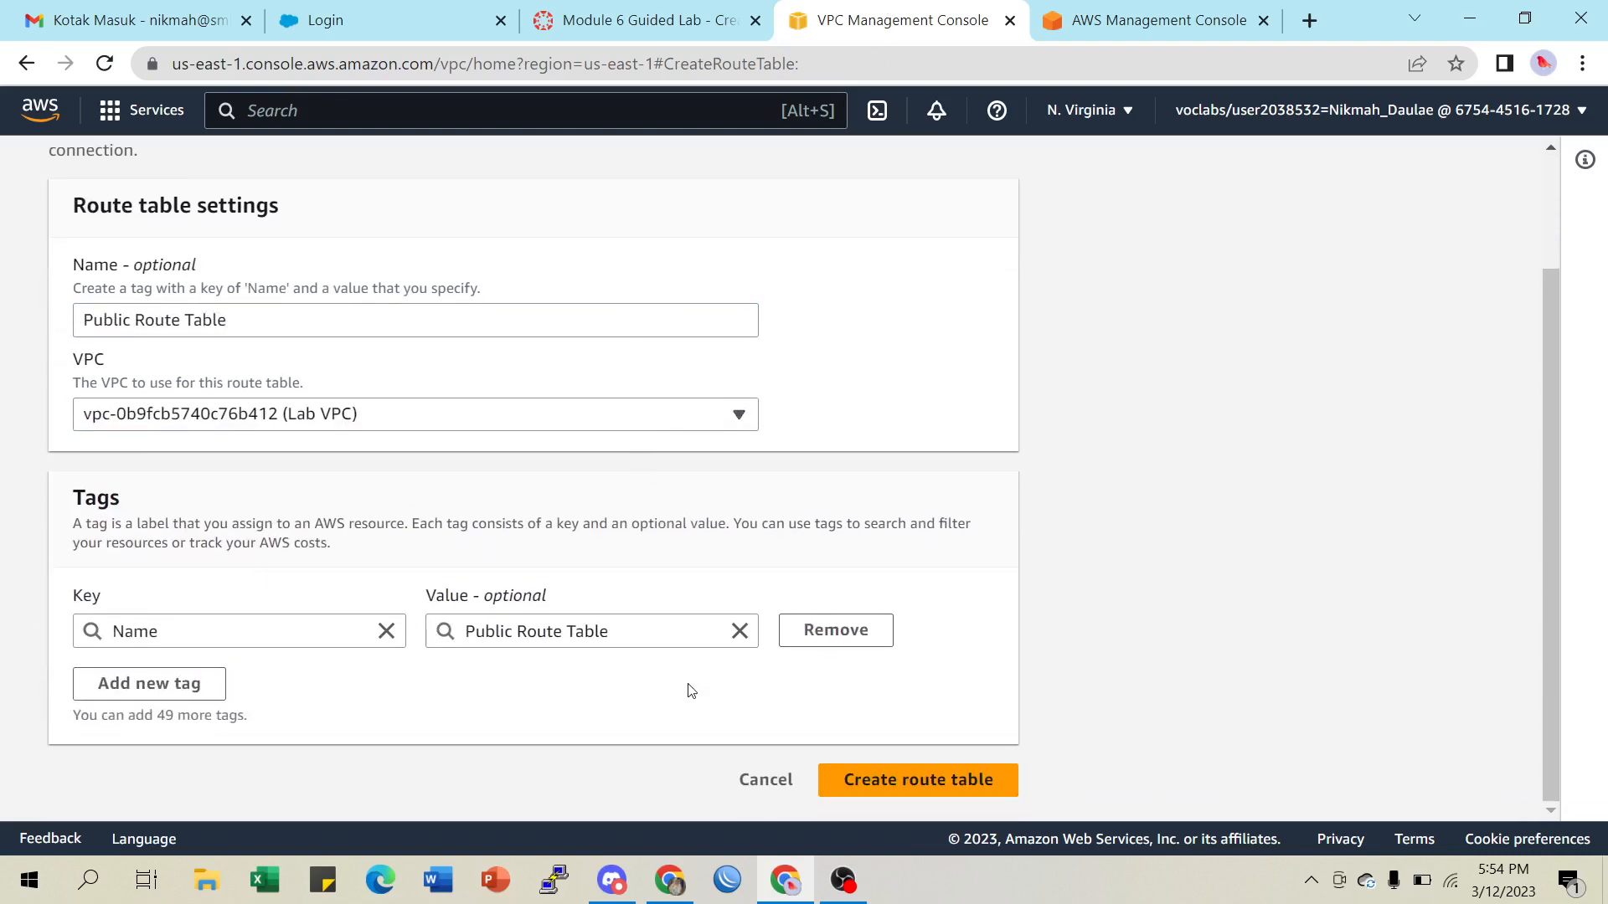
{"action": "left_click", "coordinate": [646, 30]}
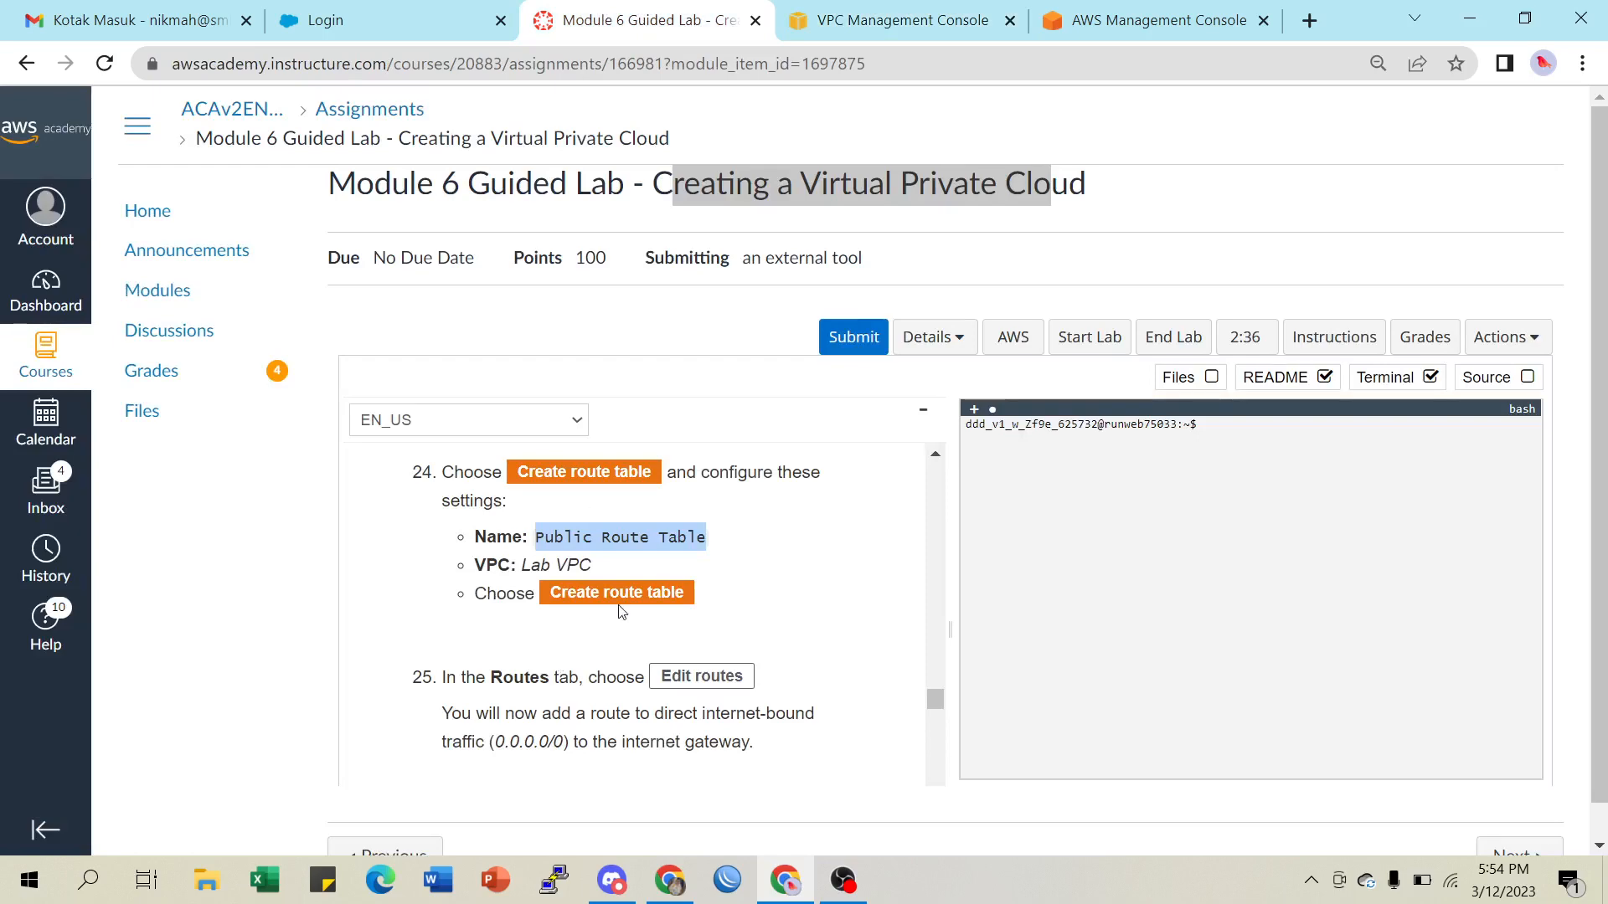
{"action": "left_click", "coordinate": [854, 21]}
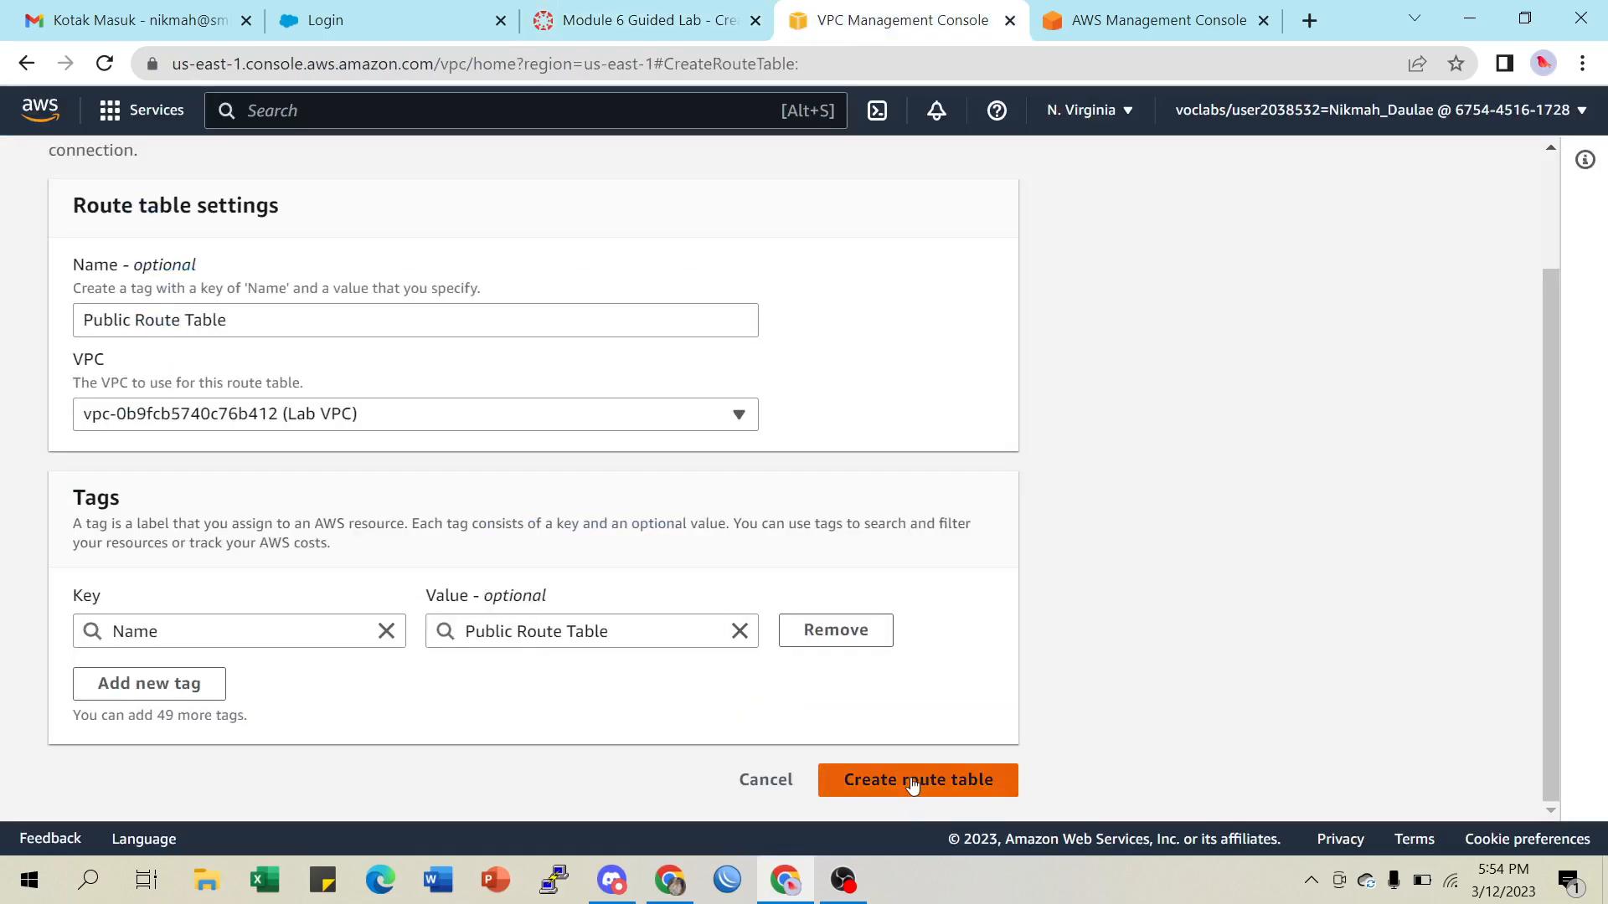
{"action": "left_click", "coordinate": [912, 784]}
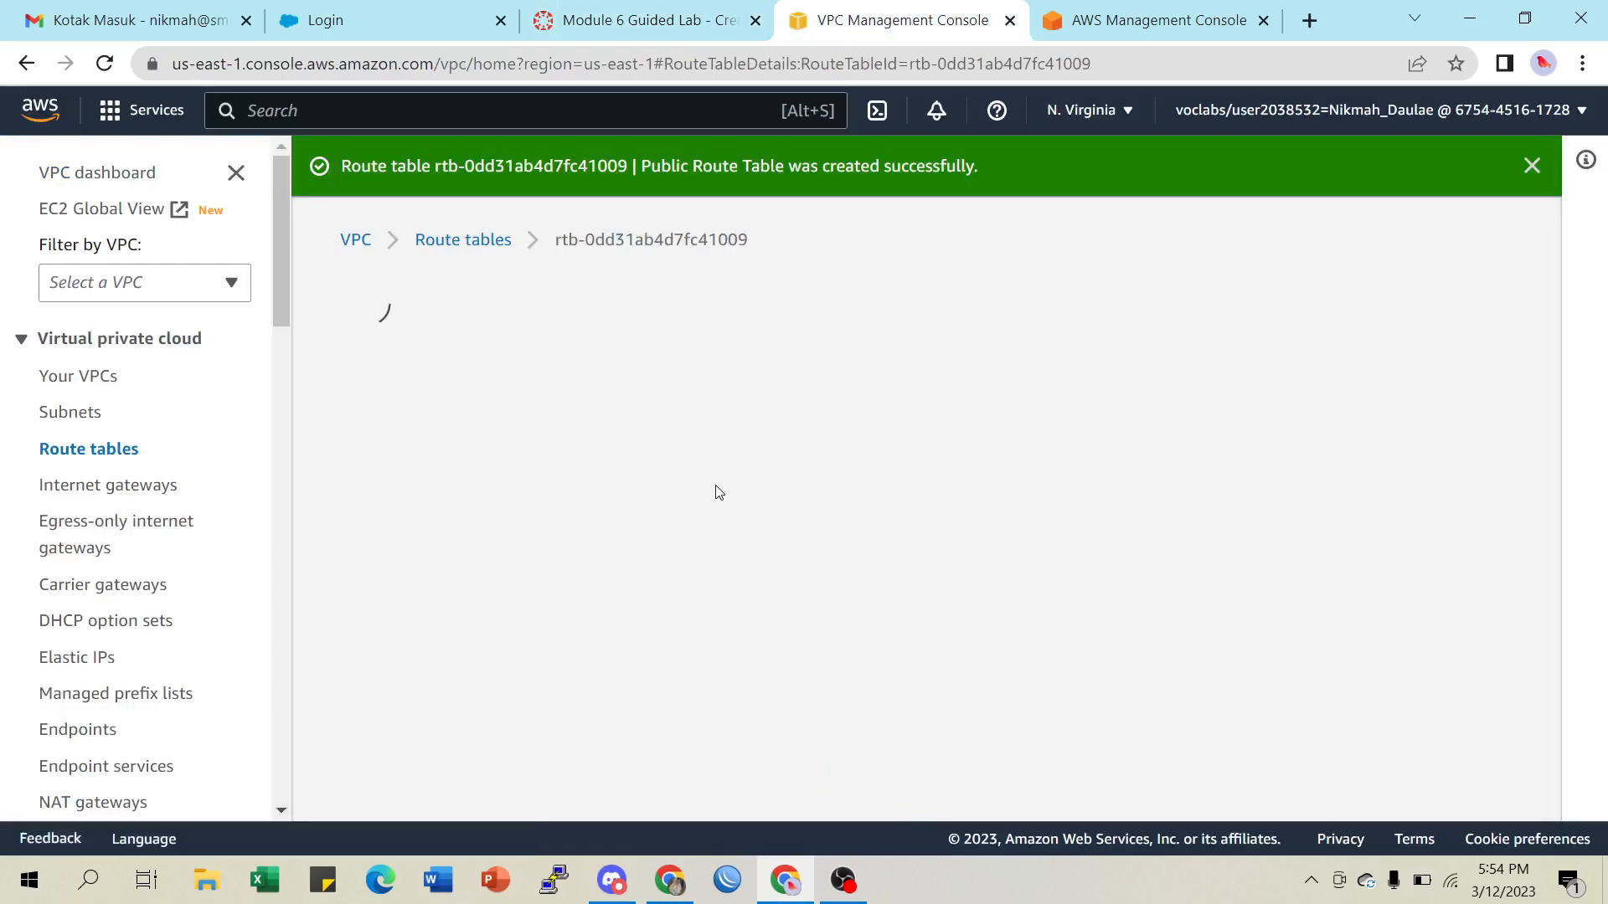
{"action": "left_click", "coordinate": [1532, 166]}
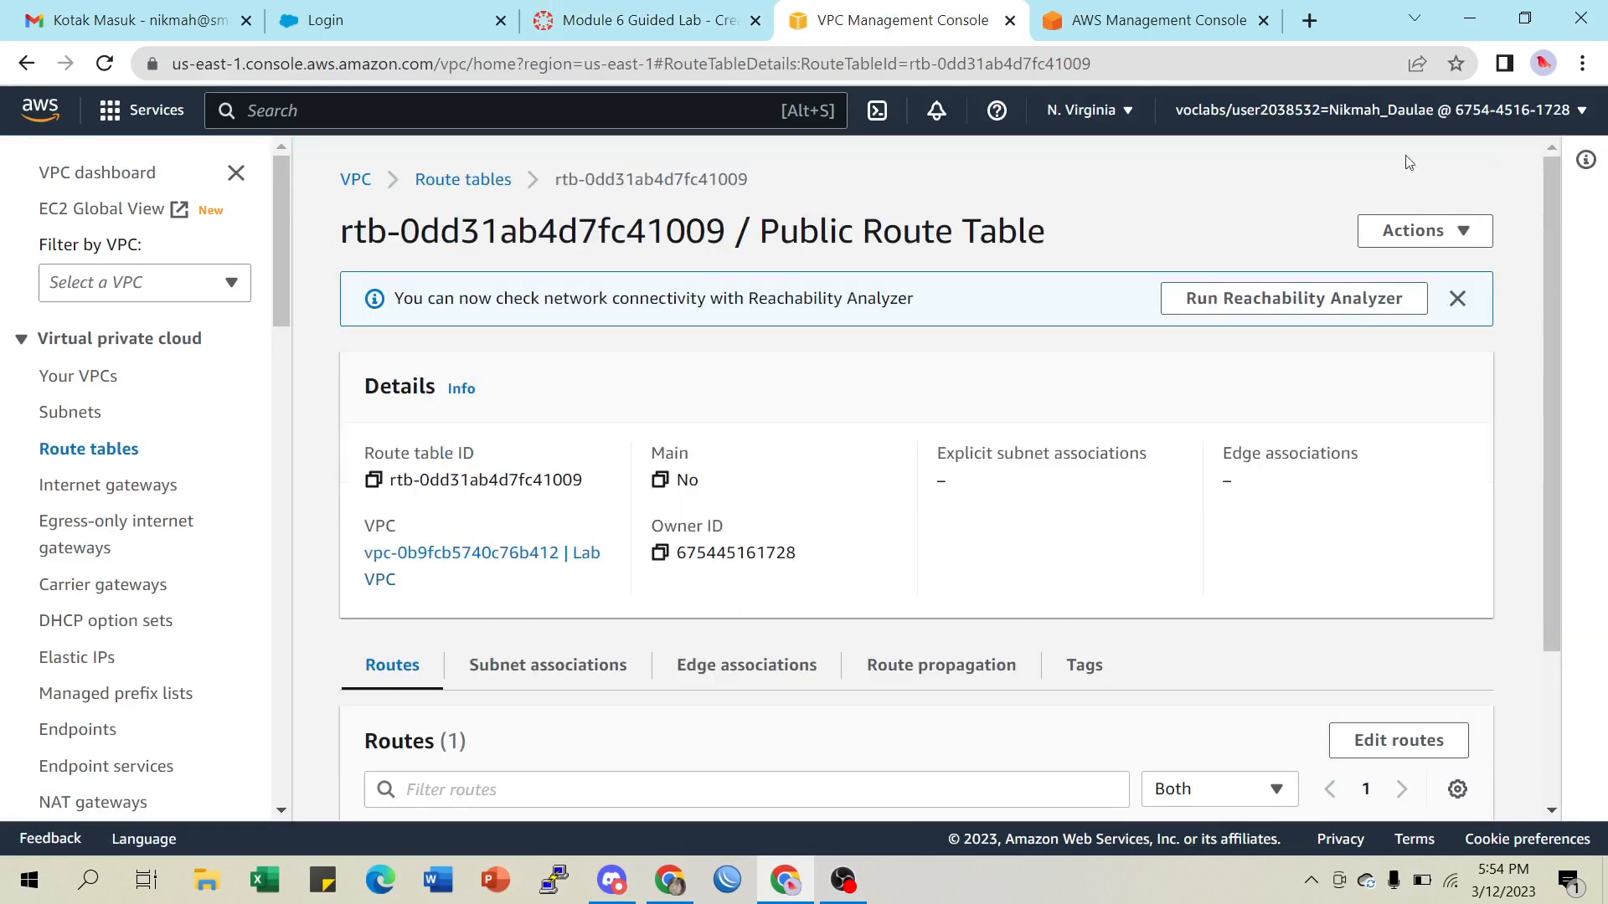
Read lab instruction 25 and open the routes of Public Route Table for editing in the VPC console
{"action": "left_click", "coordinate": [620, 22]}
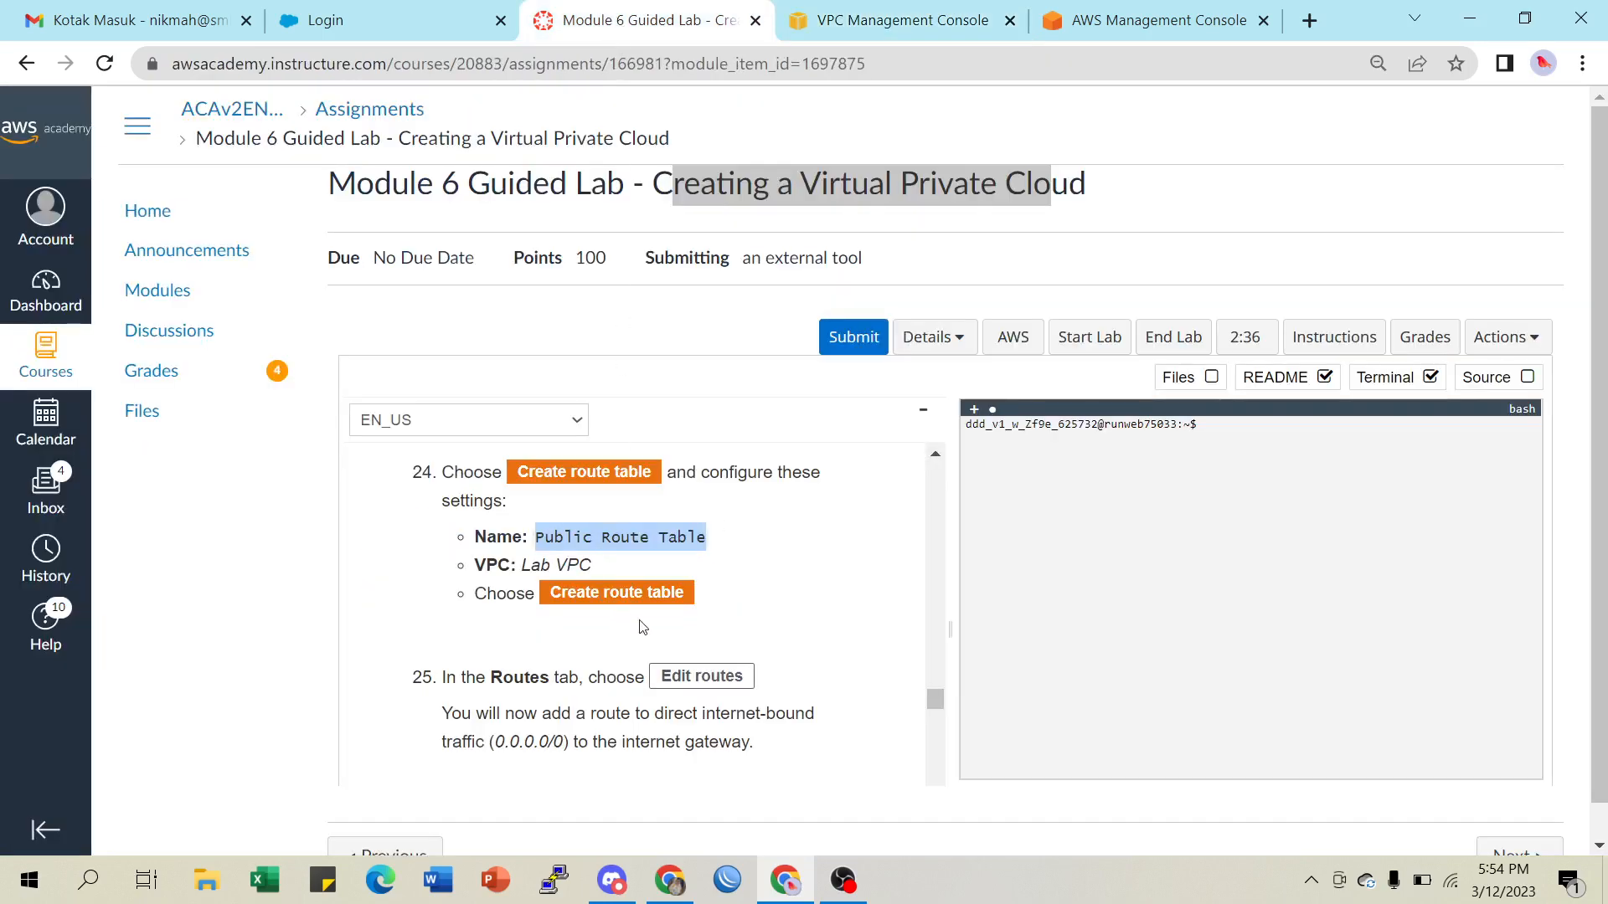
{"action": "scroll", "coordinate": [641, 620], "scroll_direction": "down", "scroll_amount": 3}
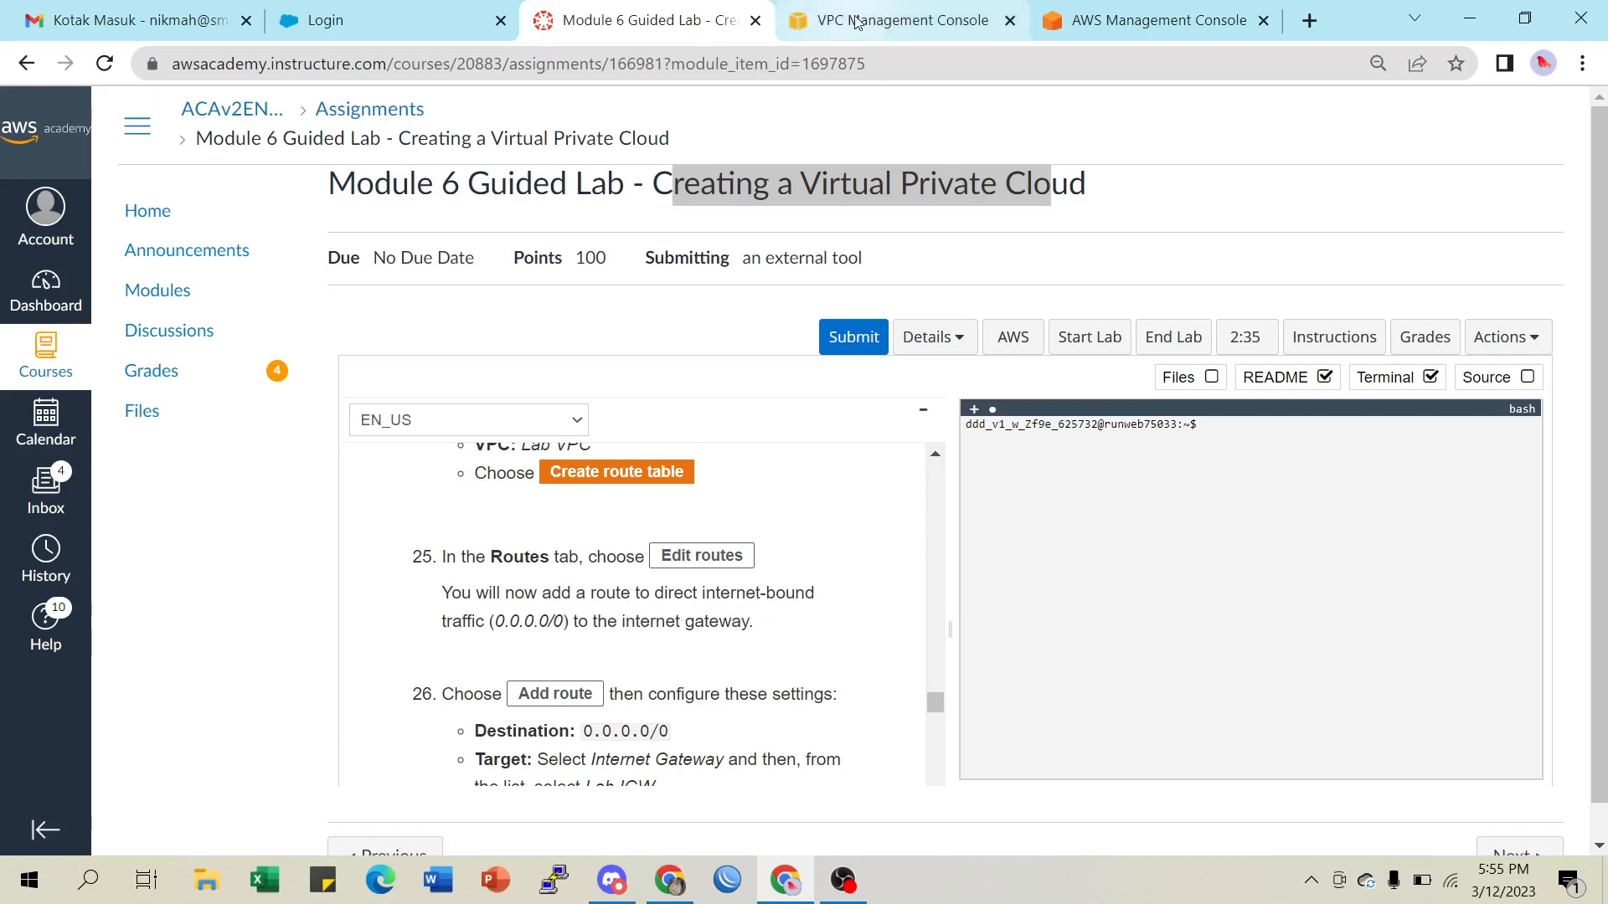
{"action": "left_click", "coordinate": [800, 13]}
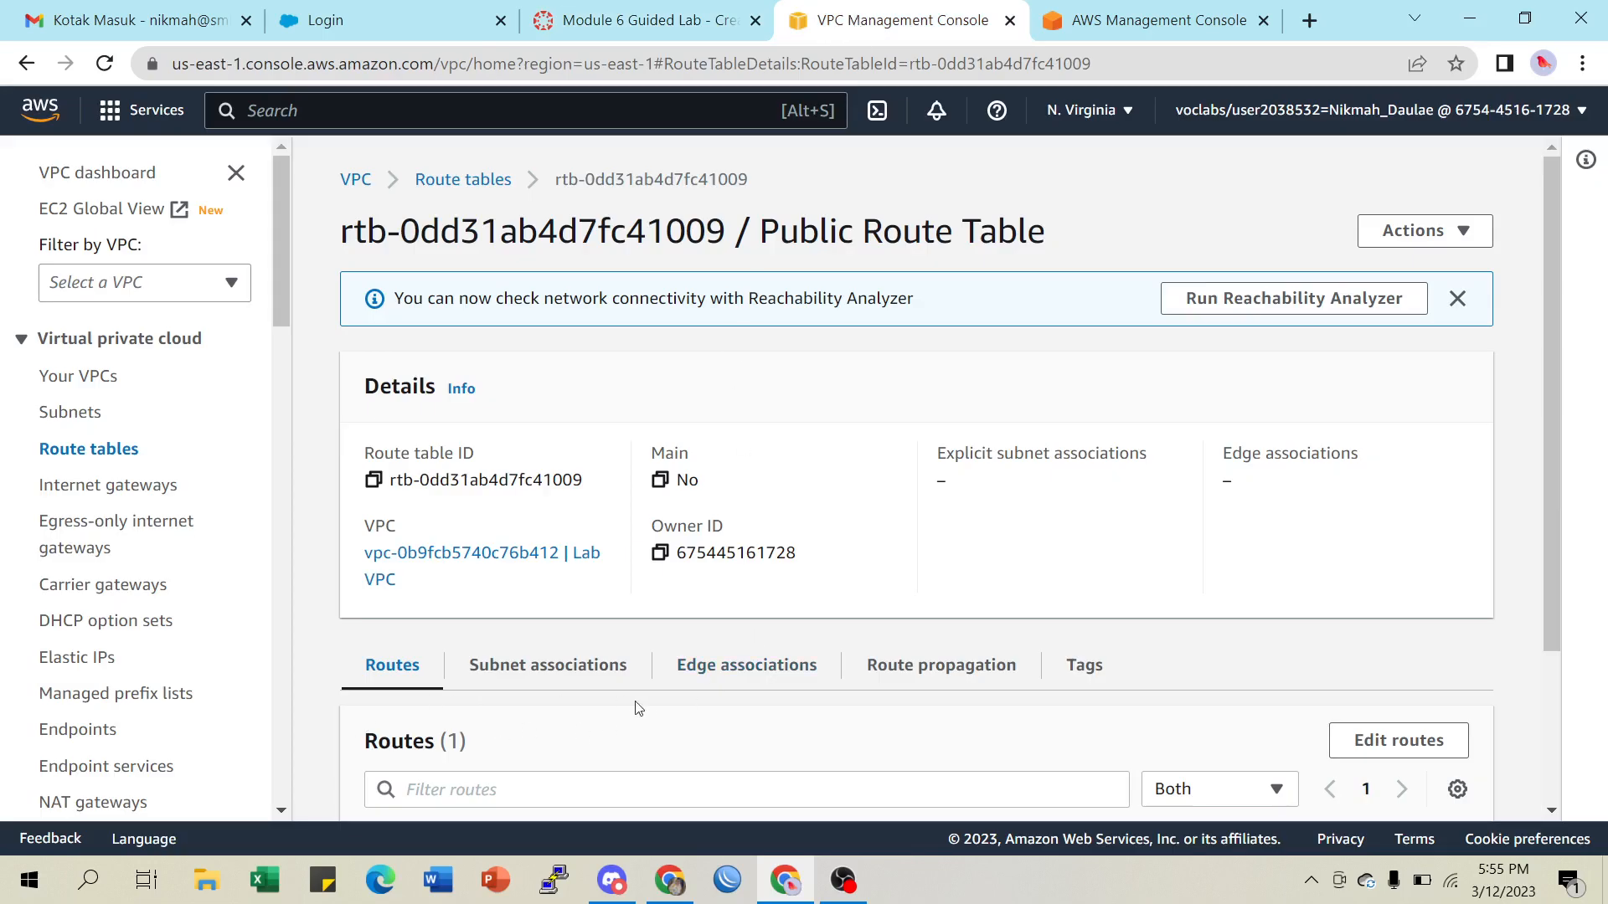
{"action": "scroll", "coordinate": [687, 649], "scroll_direction": "down", "scroll_amount": 3}
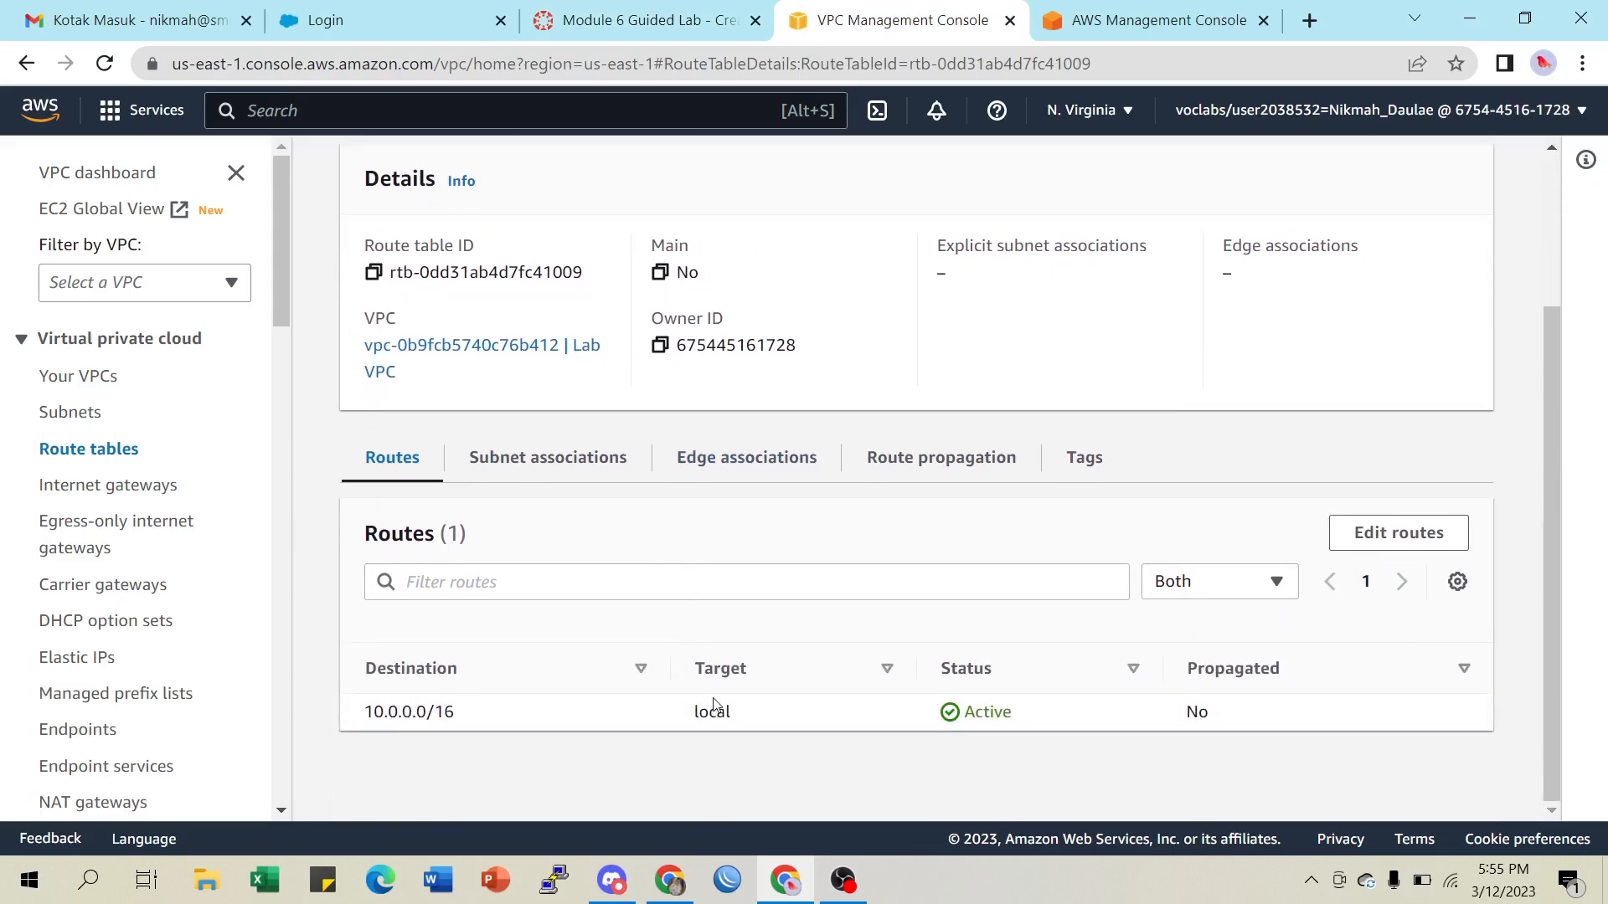
{"action": "left_click", "coordinate": [1384, 526]}
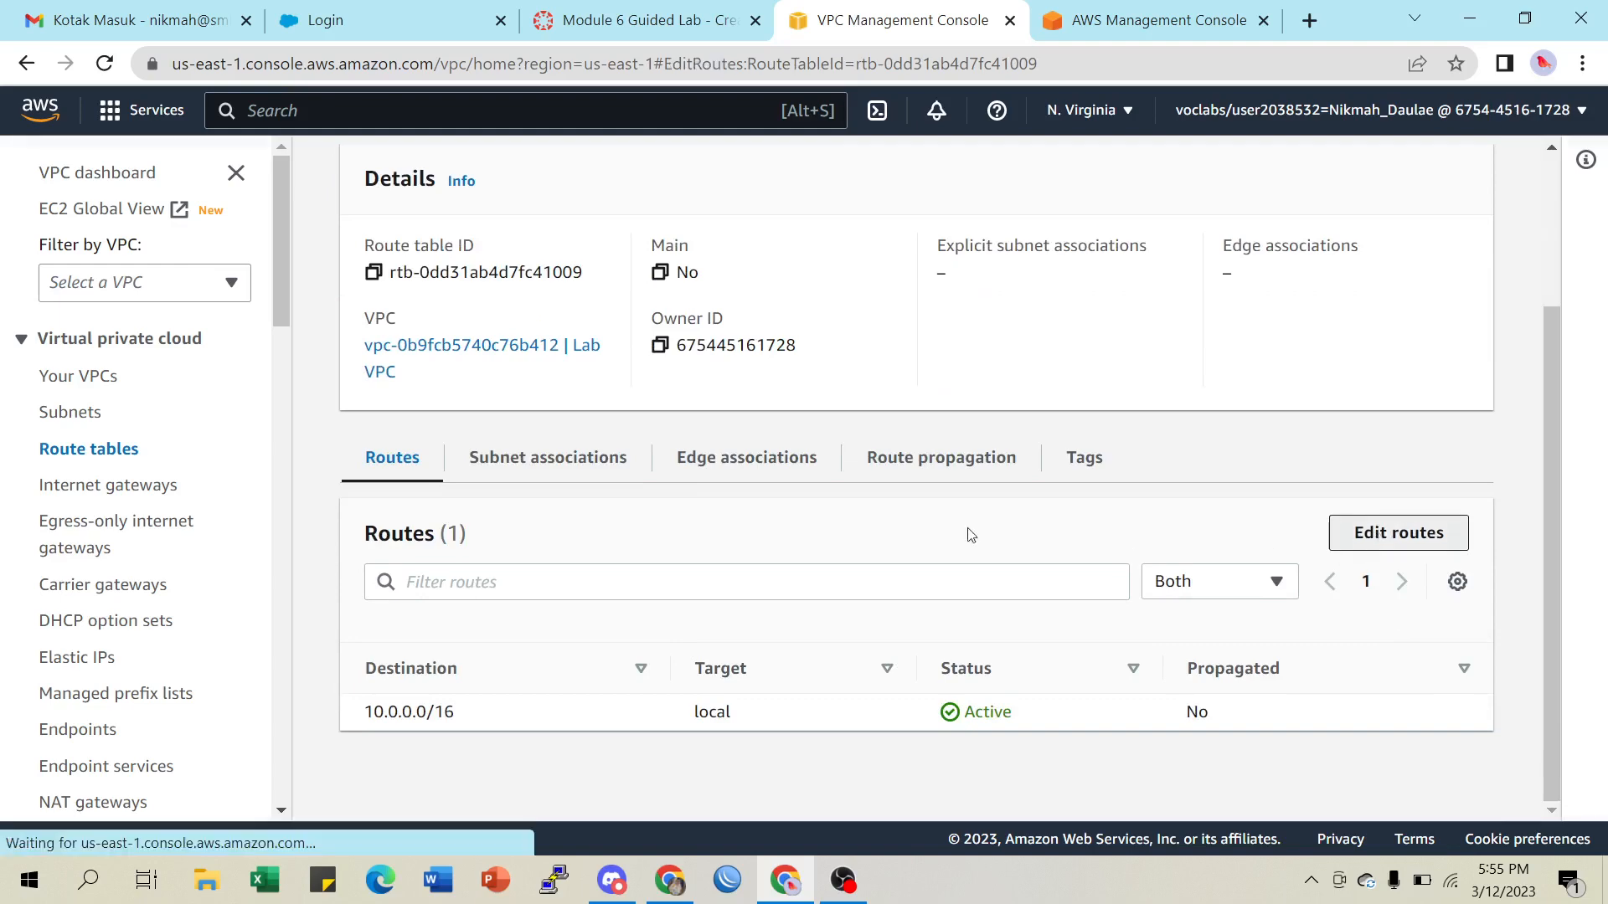
Following lab instruction 26, add a route with destination 0.0.0.0/0 to Public Route Table in the VPC console
{"action": "left_click", "coordinate": [617, 25]}
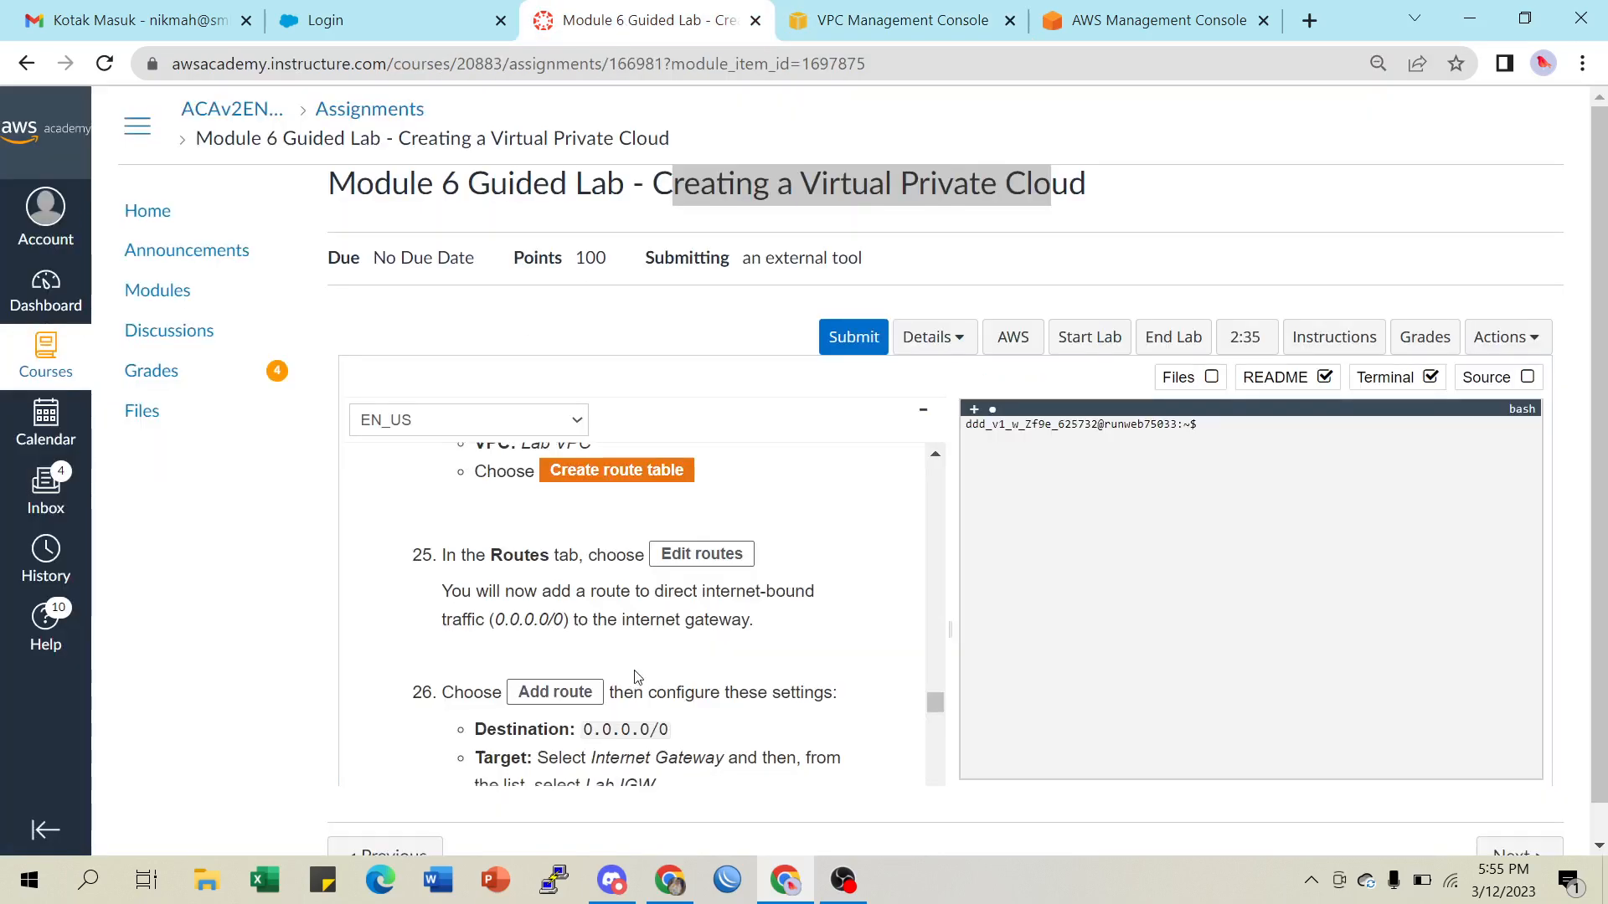
{"action": "scroll", "coordinate": [637, 677], "scroll_direction": "down", "scroll_amount": 1}
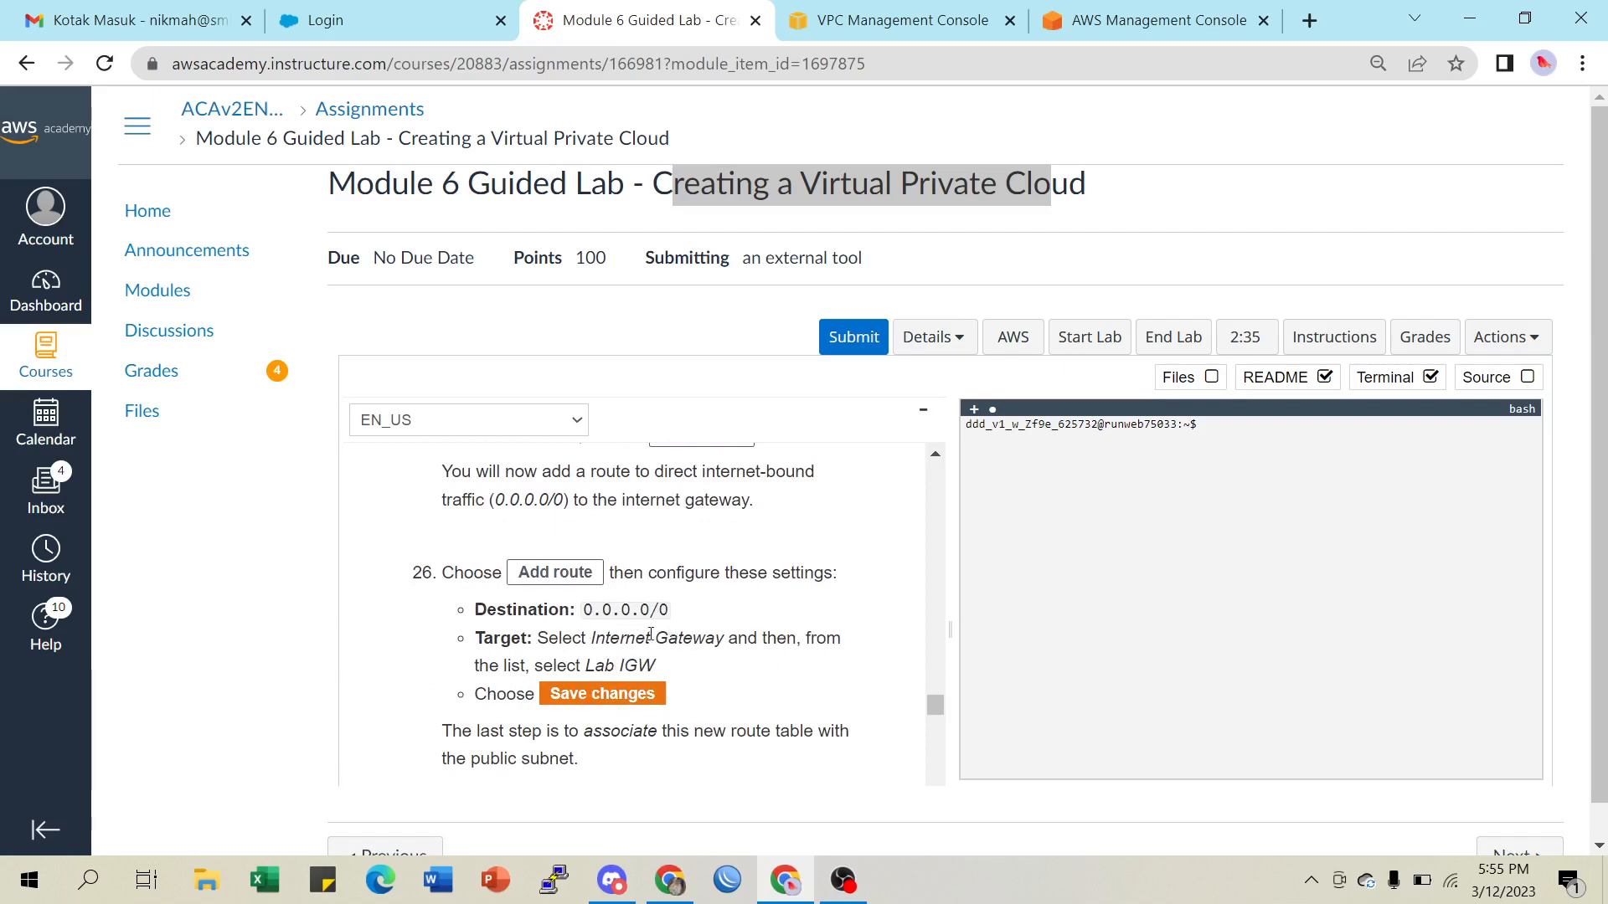
{"action": "scroll", "coordinate": [665, 546], "scroll_direction": "up", "scroll_amount": 1}
{"action": "scroll", "coordinate": [664, 546], "scroll_direction": "down", "scroll_amount": 1}
{"action": "scroll", "coordinate": [666, 551], "scroll_direction": "up", "scroll_amount": 1}
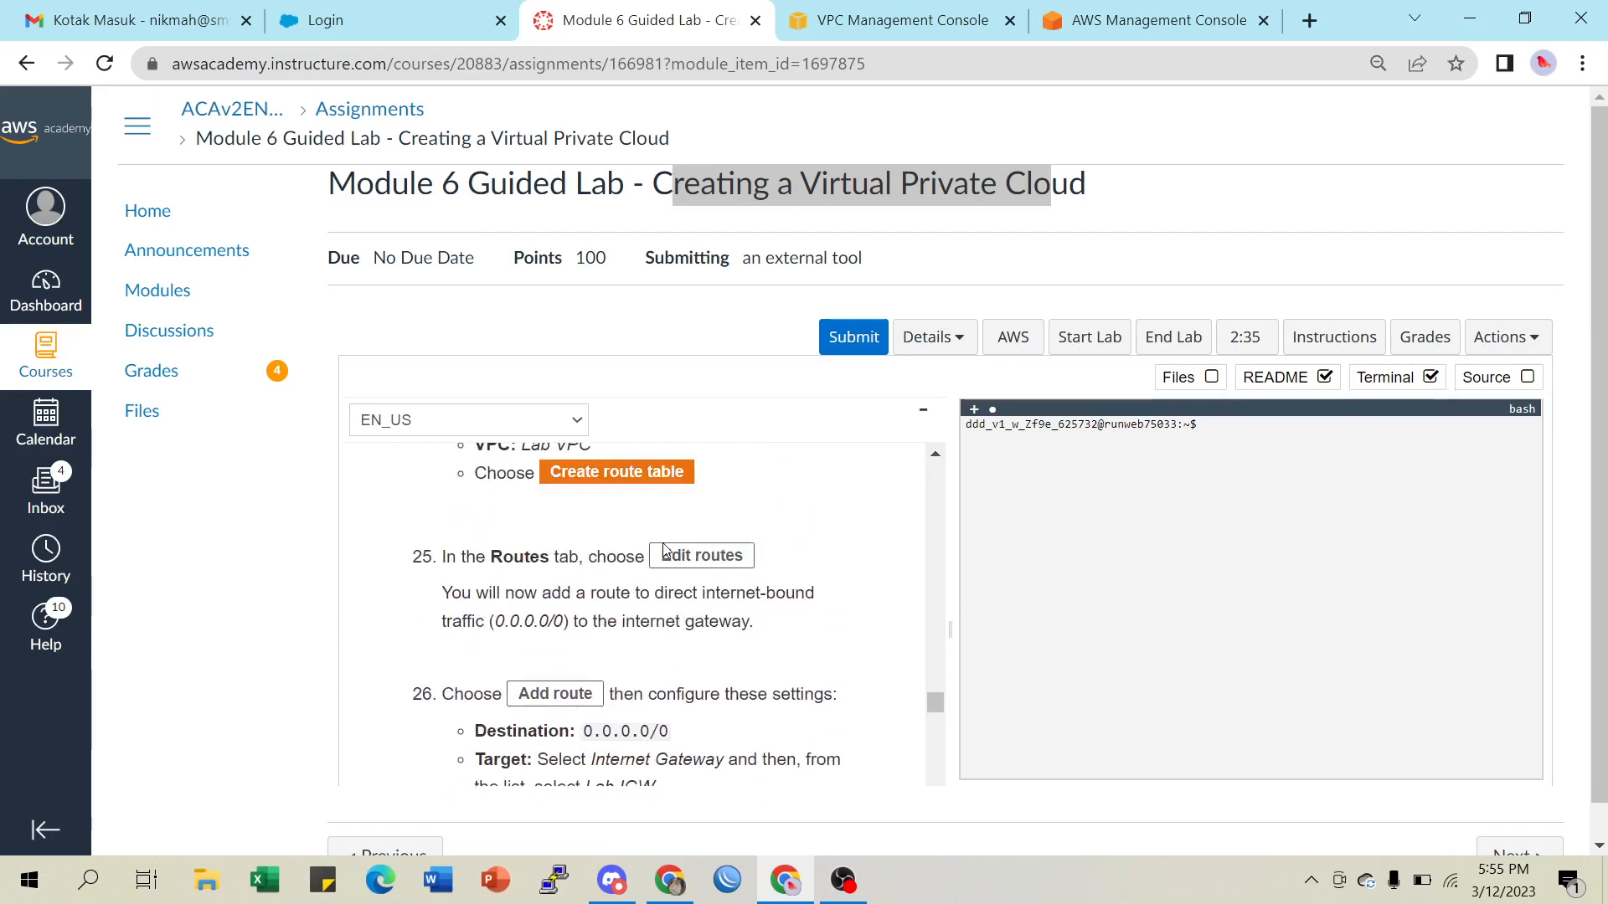
{"action": "scroll", "coordinate": [664, 553], "scroll_direction": "down", "scroll_amount": 1}
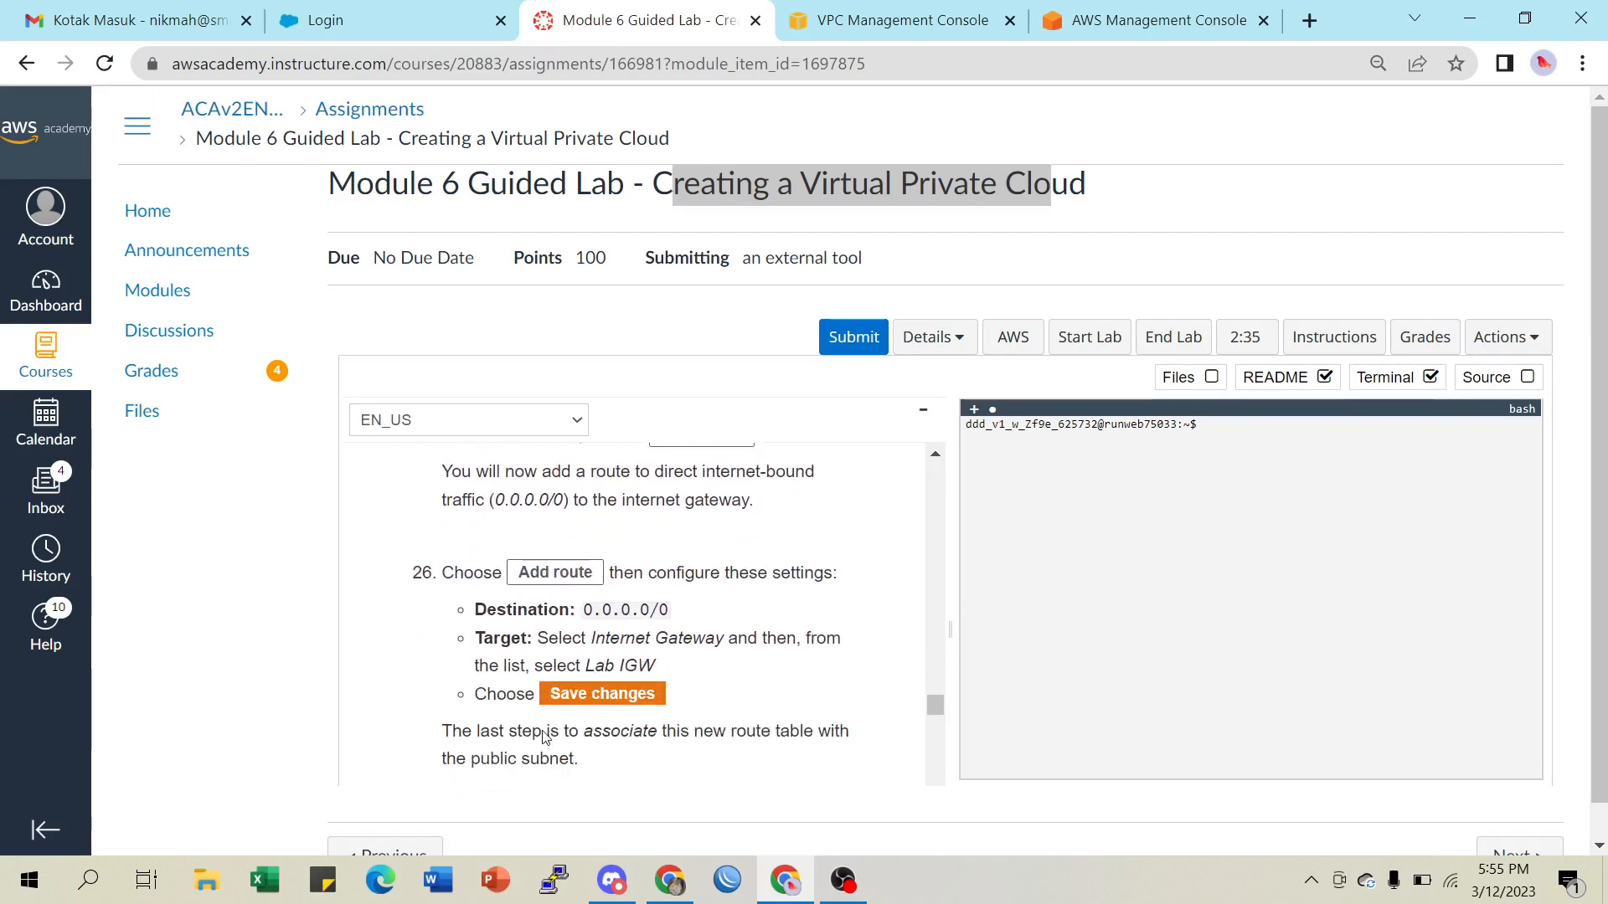
{"action": "left_click", "coordinate": [884, 20]}
{"action": "left_click", "coordinate": [159, 463]}
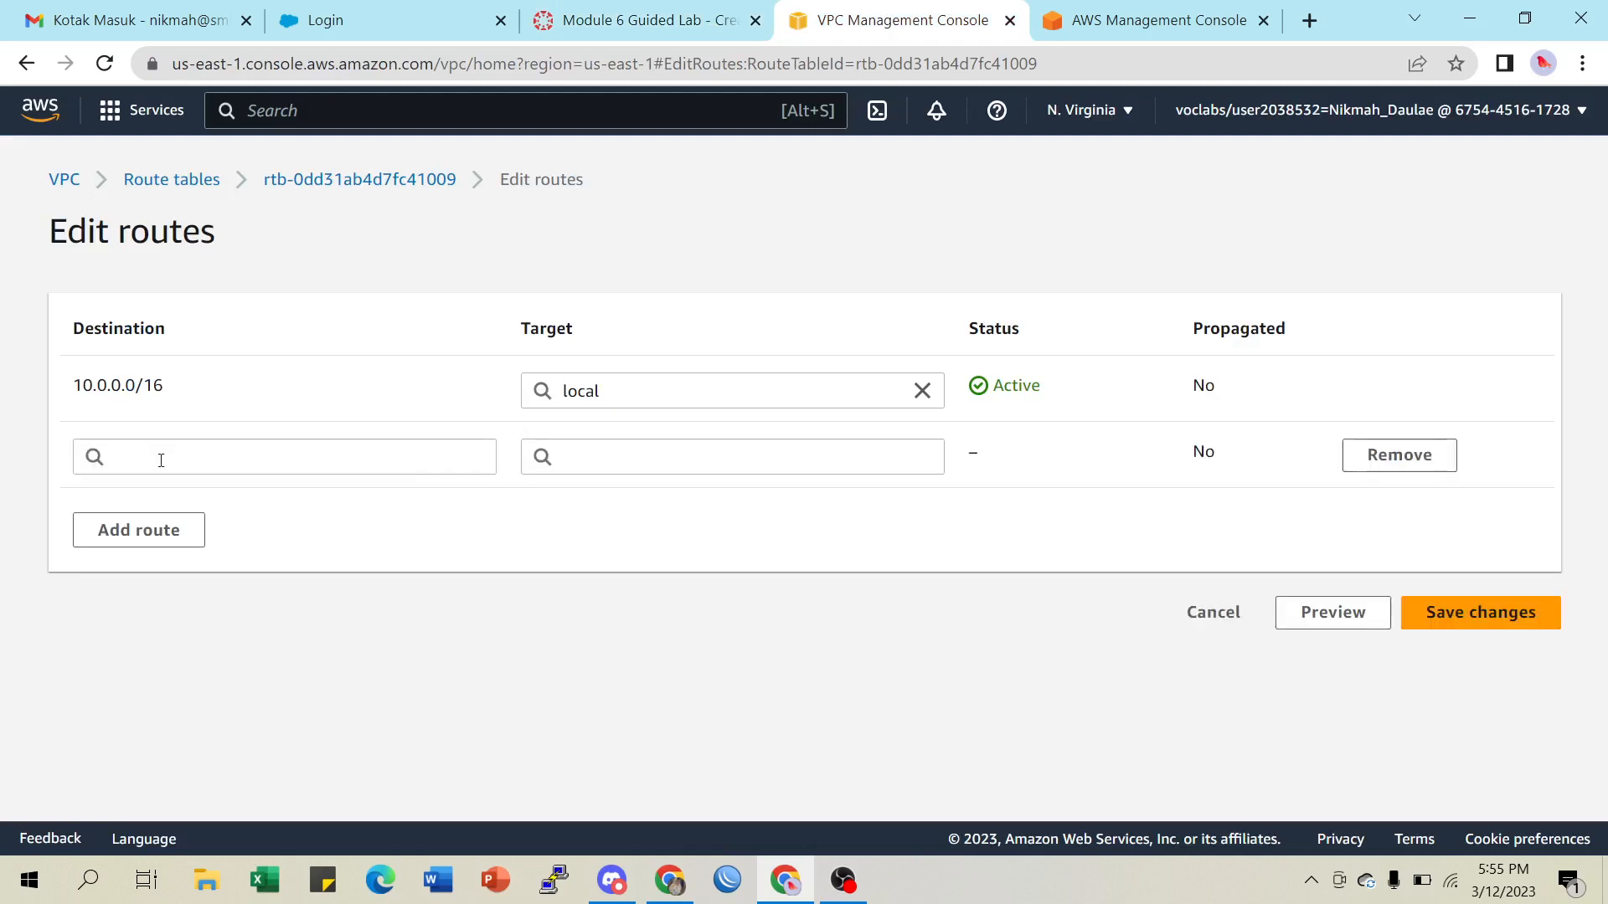
{"action": "left_click", "coordinate": [321, 449]}
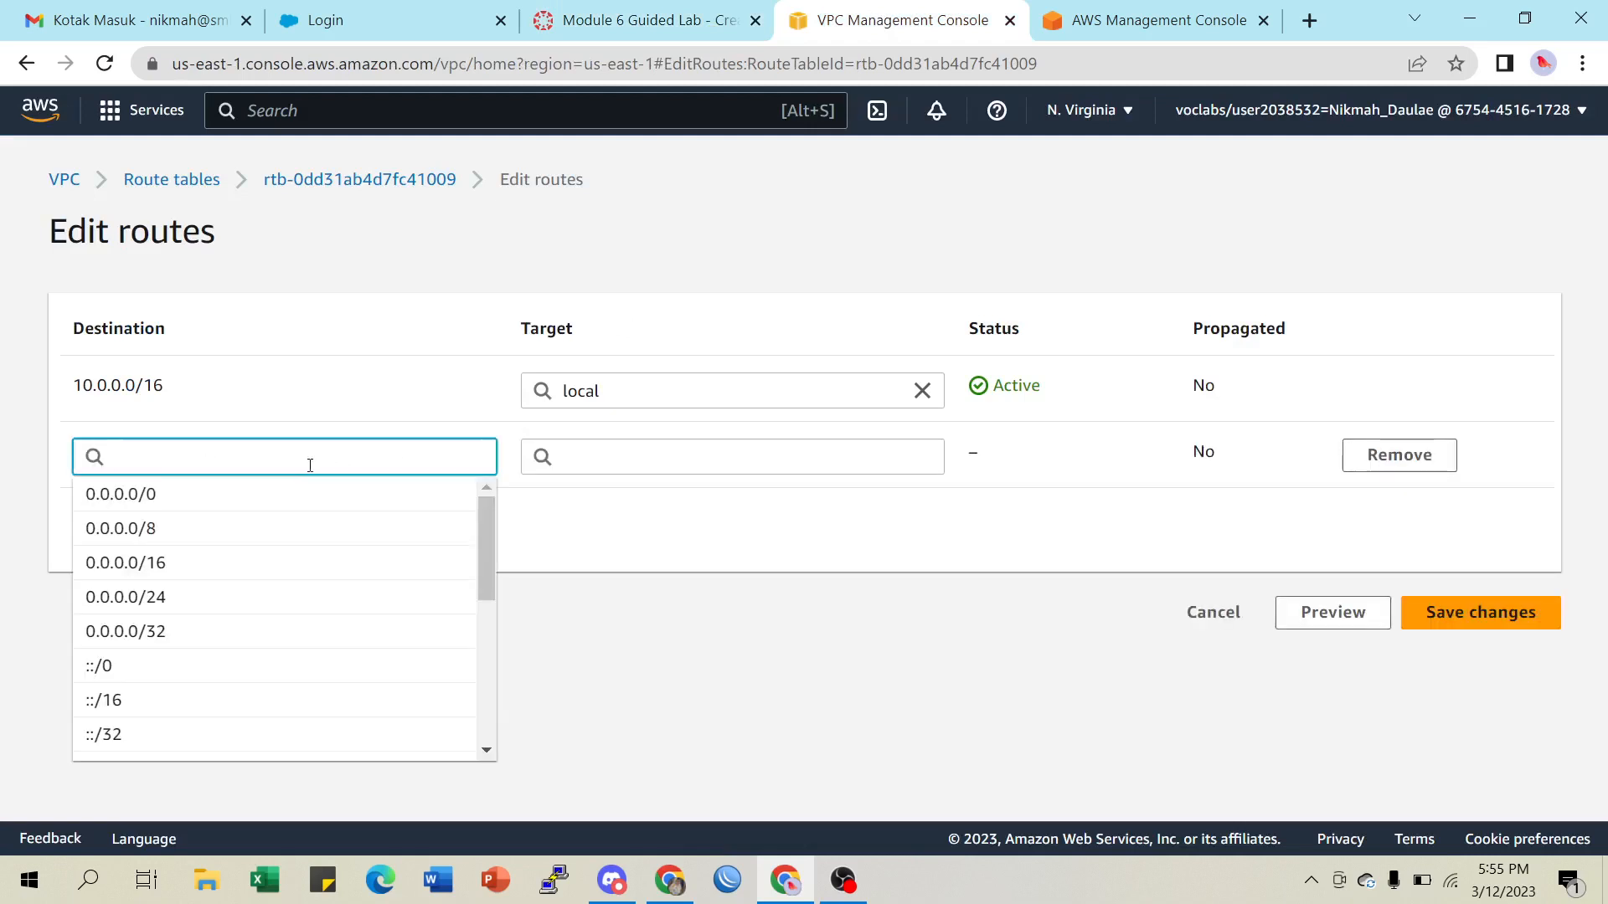
{"action": "left_click", "coordinate": [205, 506]}
Set the new route's target to the Lab IGW internet gateway, check it against lab instruction 26, and save the routes in the VPC console
{"action": "left_click", "coordinate": [619, 454]}
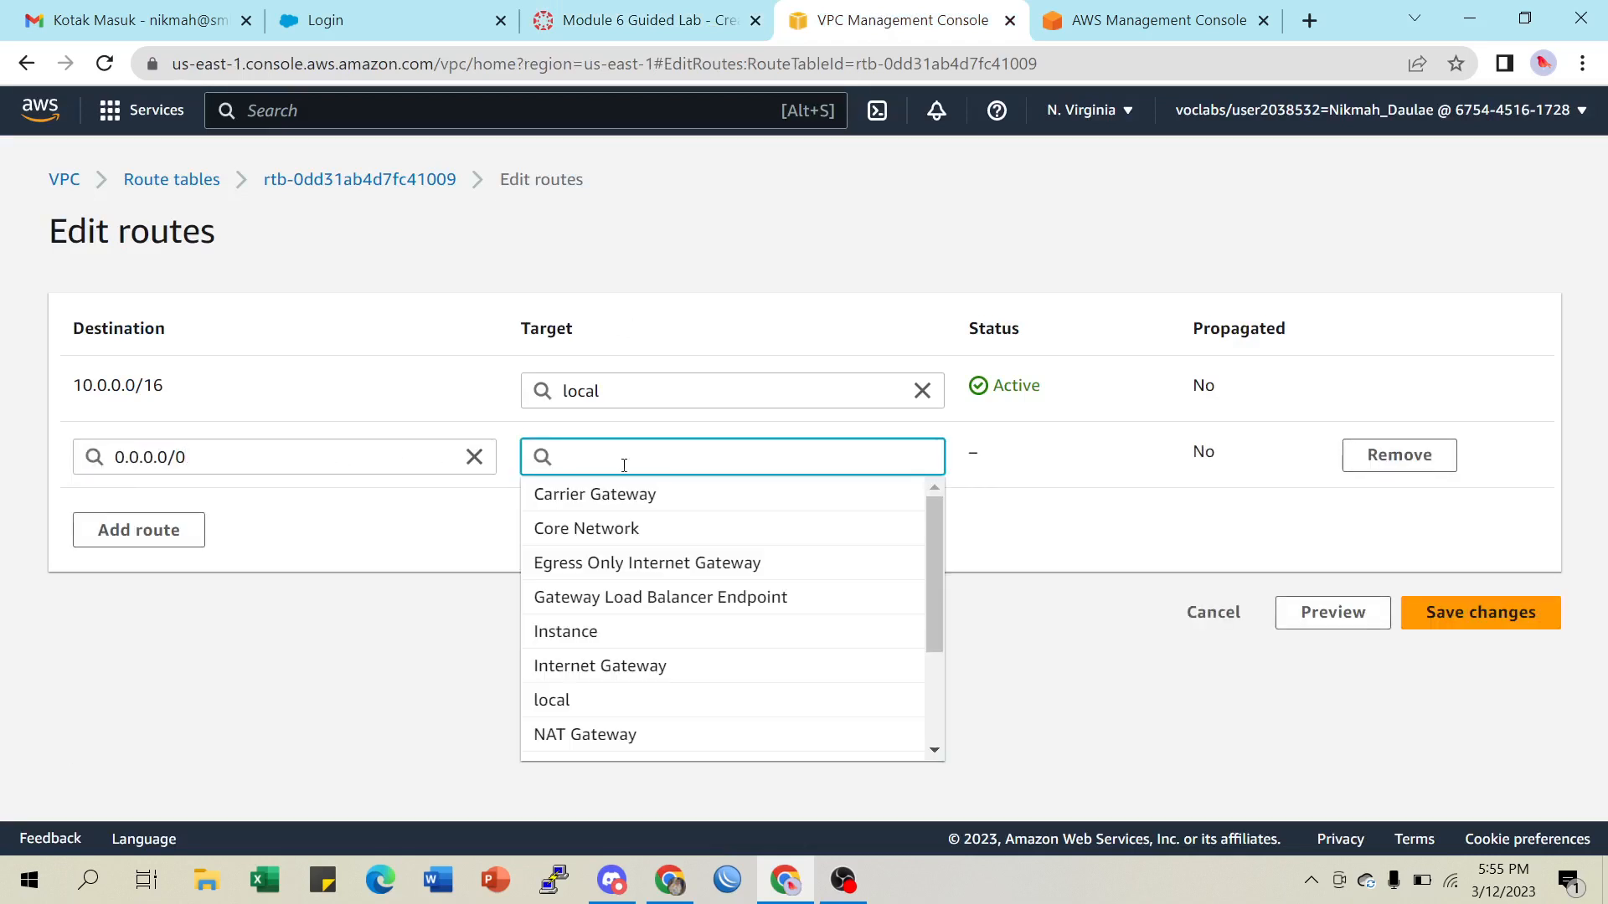
{"action": "left_click", "coordinate": [586, 666]}
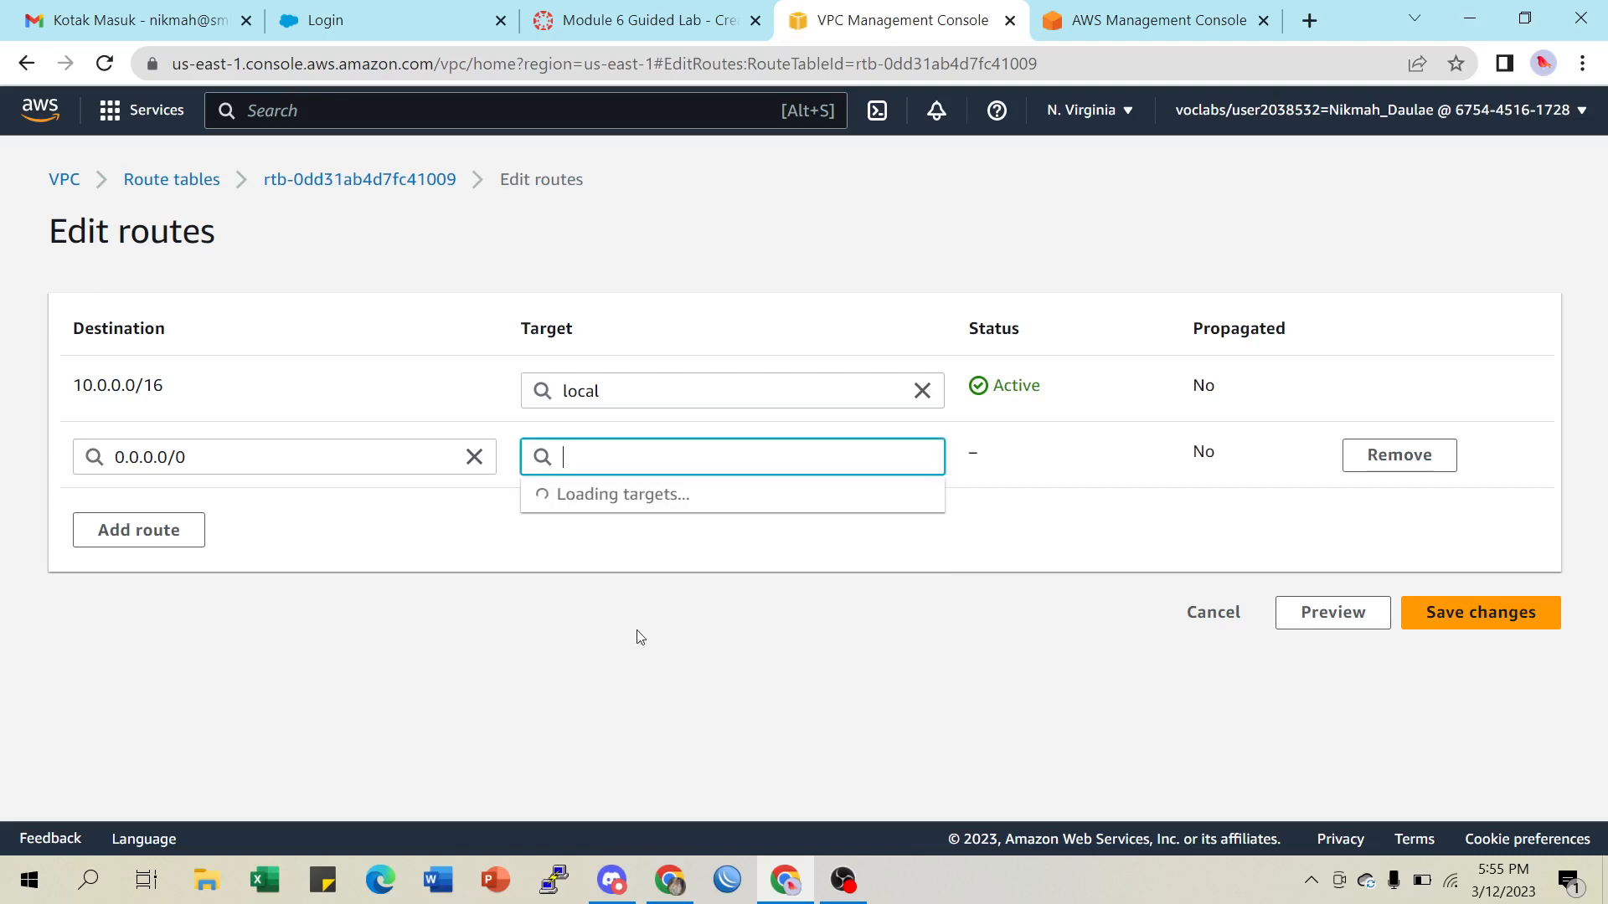
{"action": "left_click", "coordinate": [753, 496]}
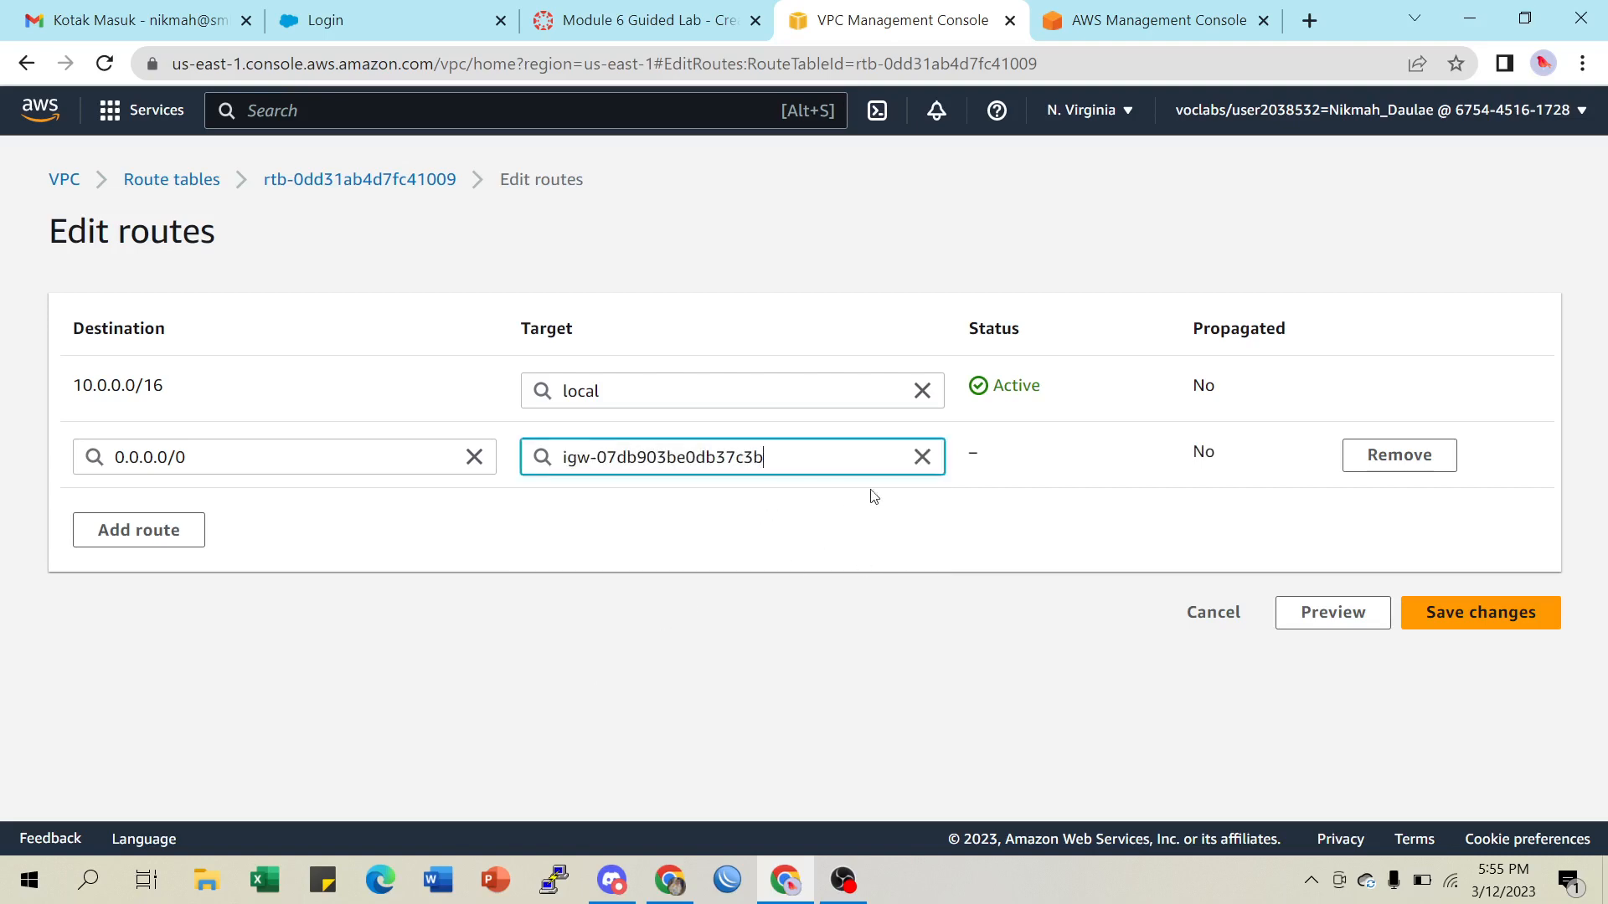
{"action": "left_click", "coordinate": [642, 18]}
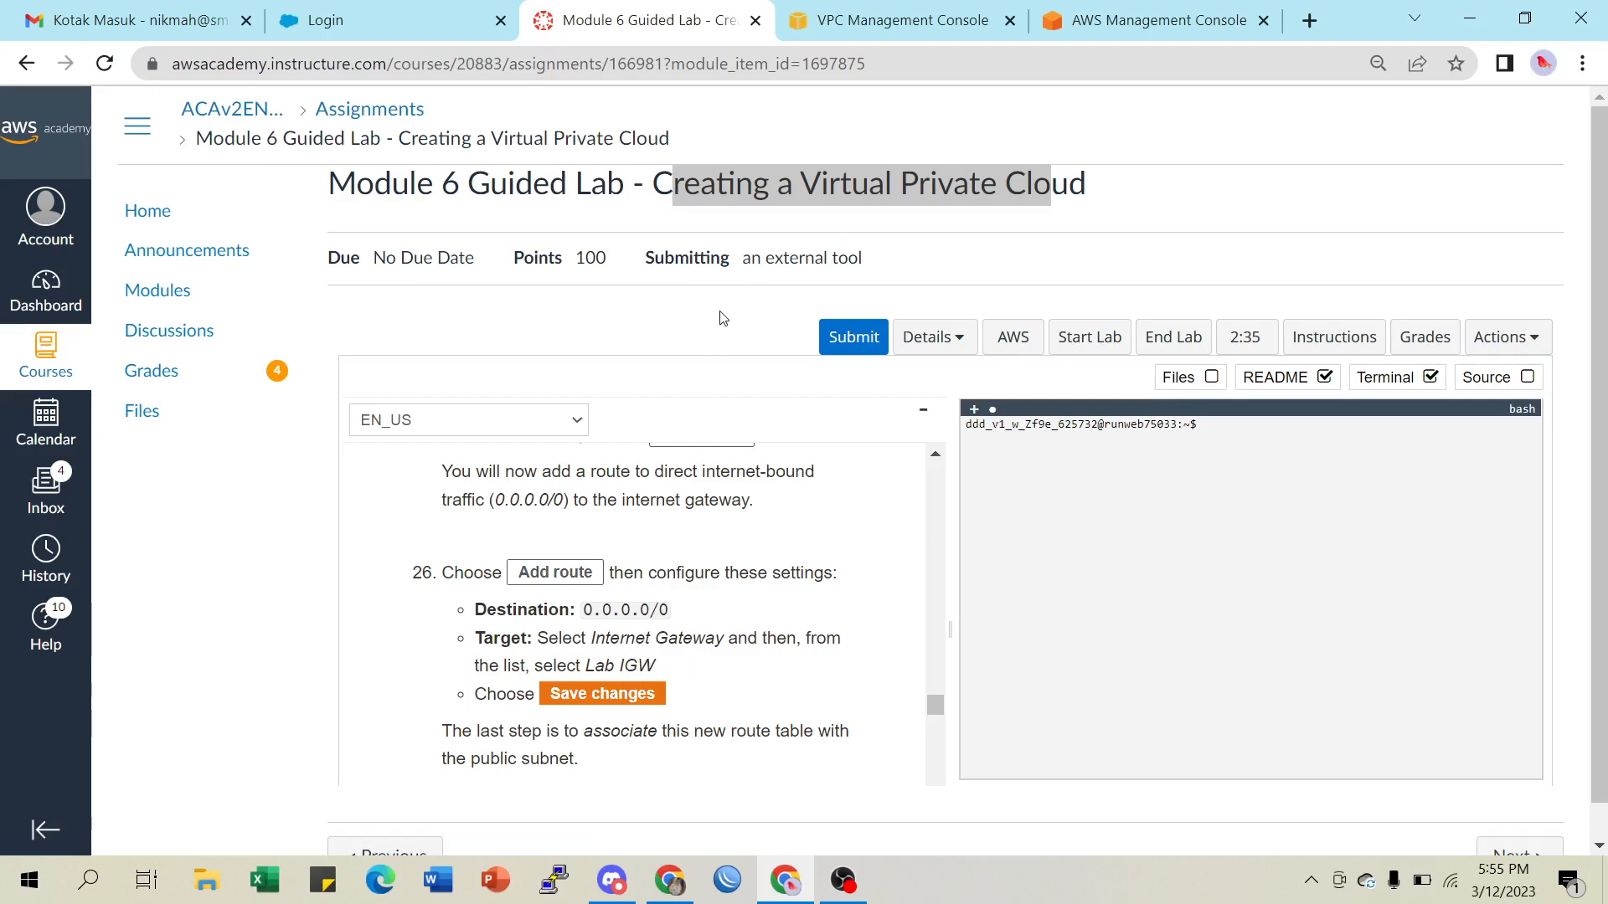
{"action": "left_click", "coordinate": [833, 21]}
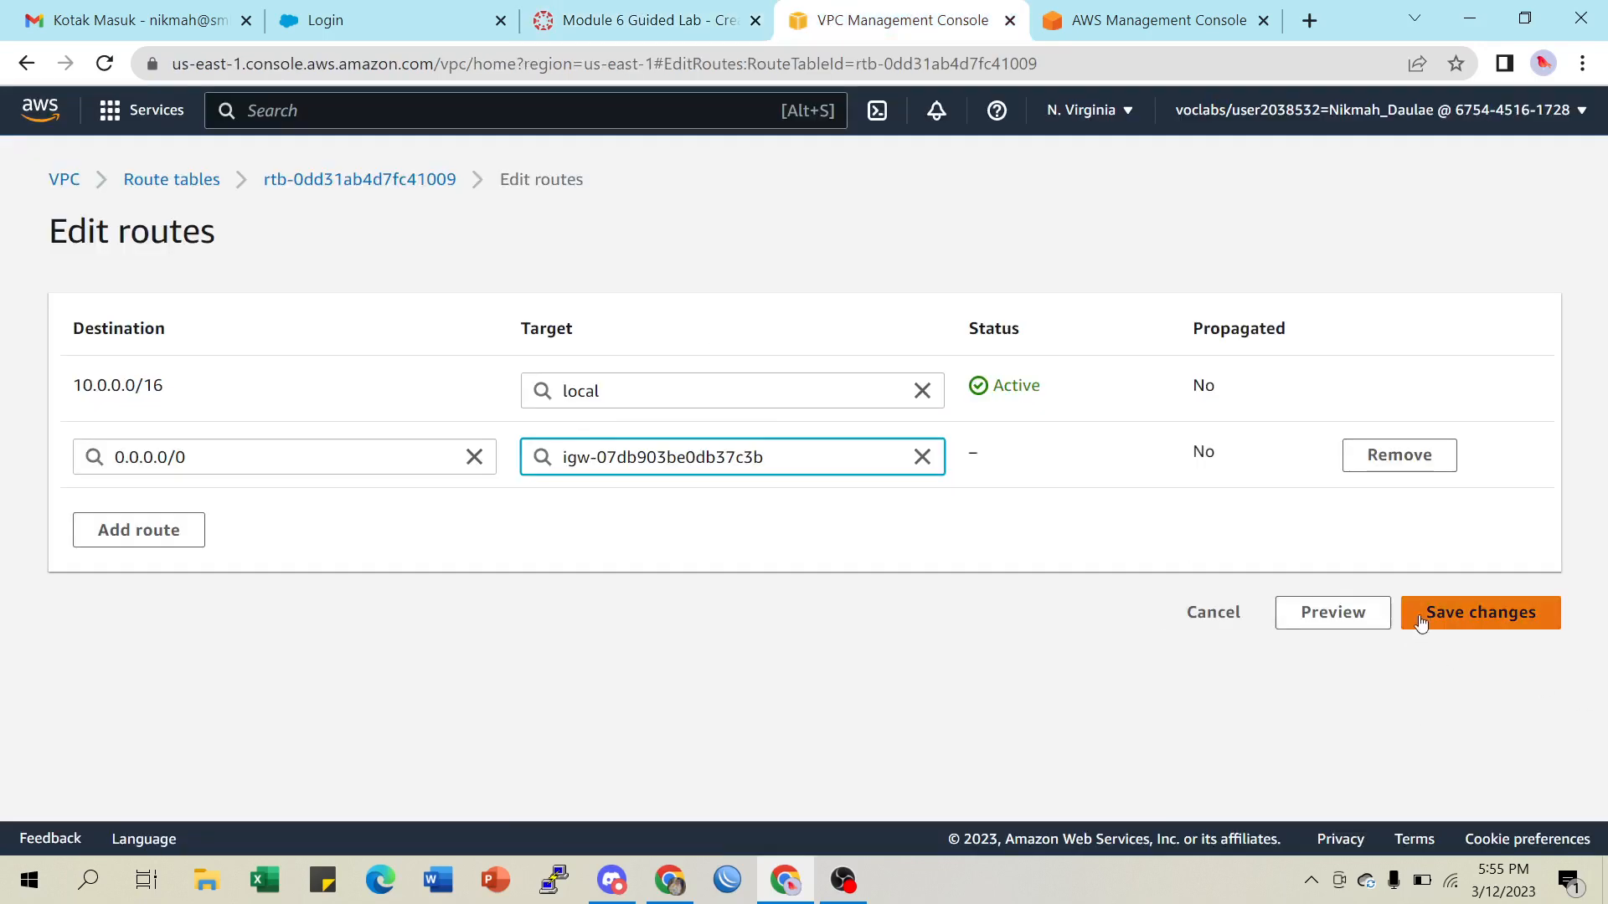
{"action": "left_click", "coordinate": [1464, 613]}
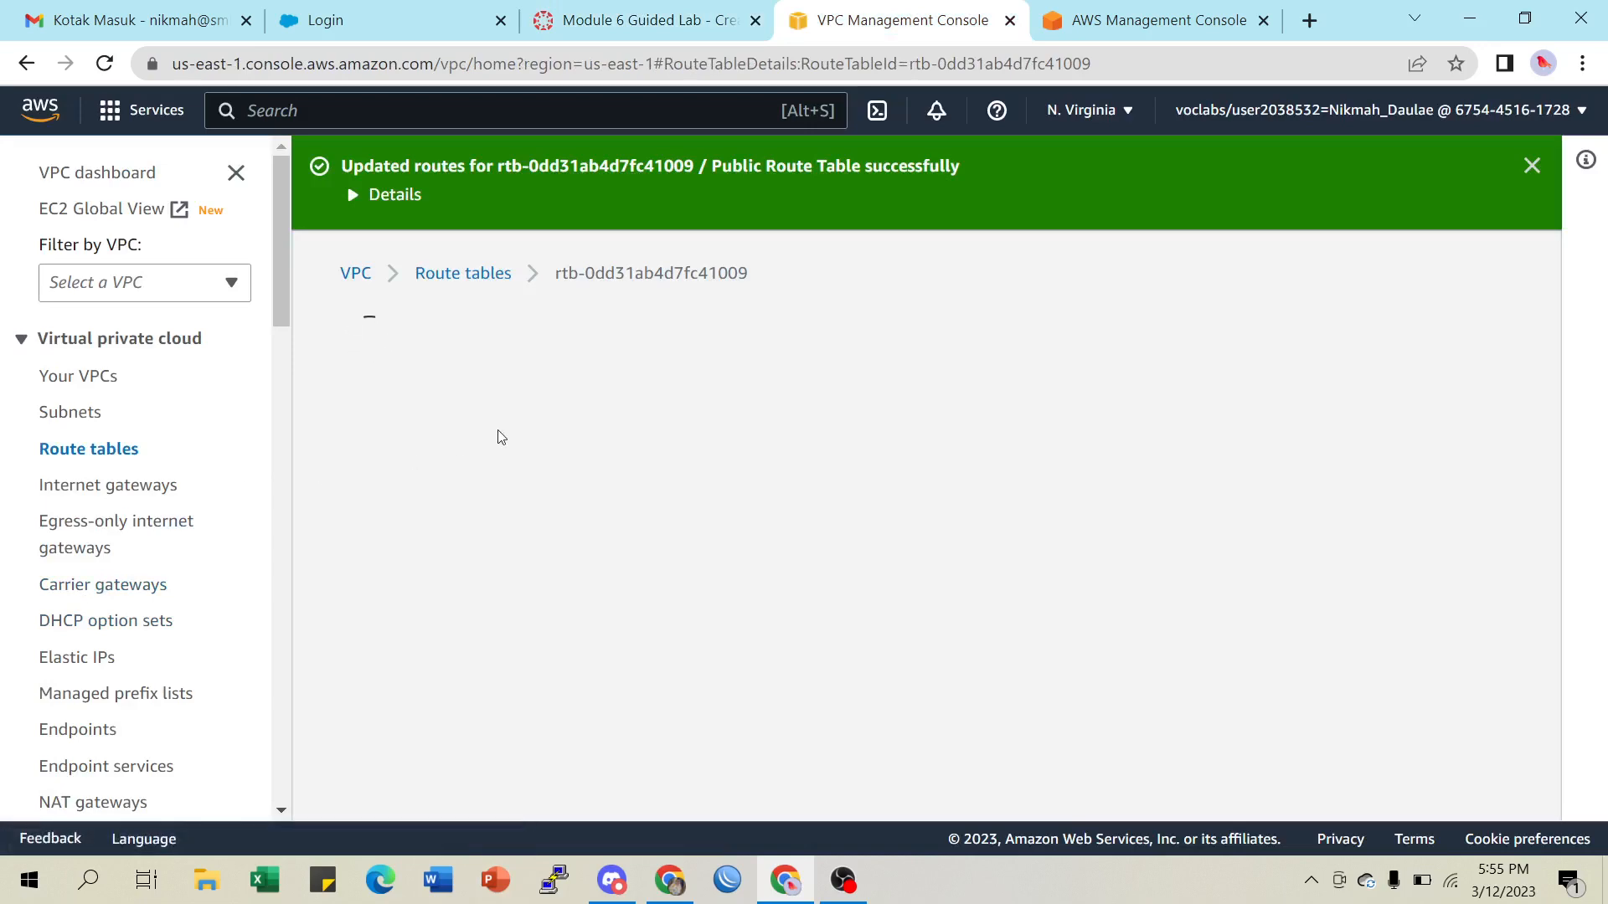
{"action": "left_click", "coordinate": [1528, 168]}
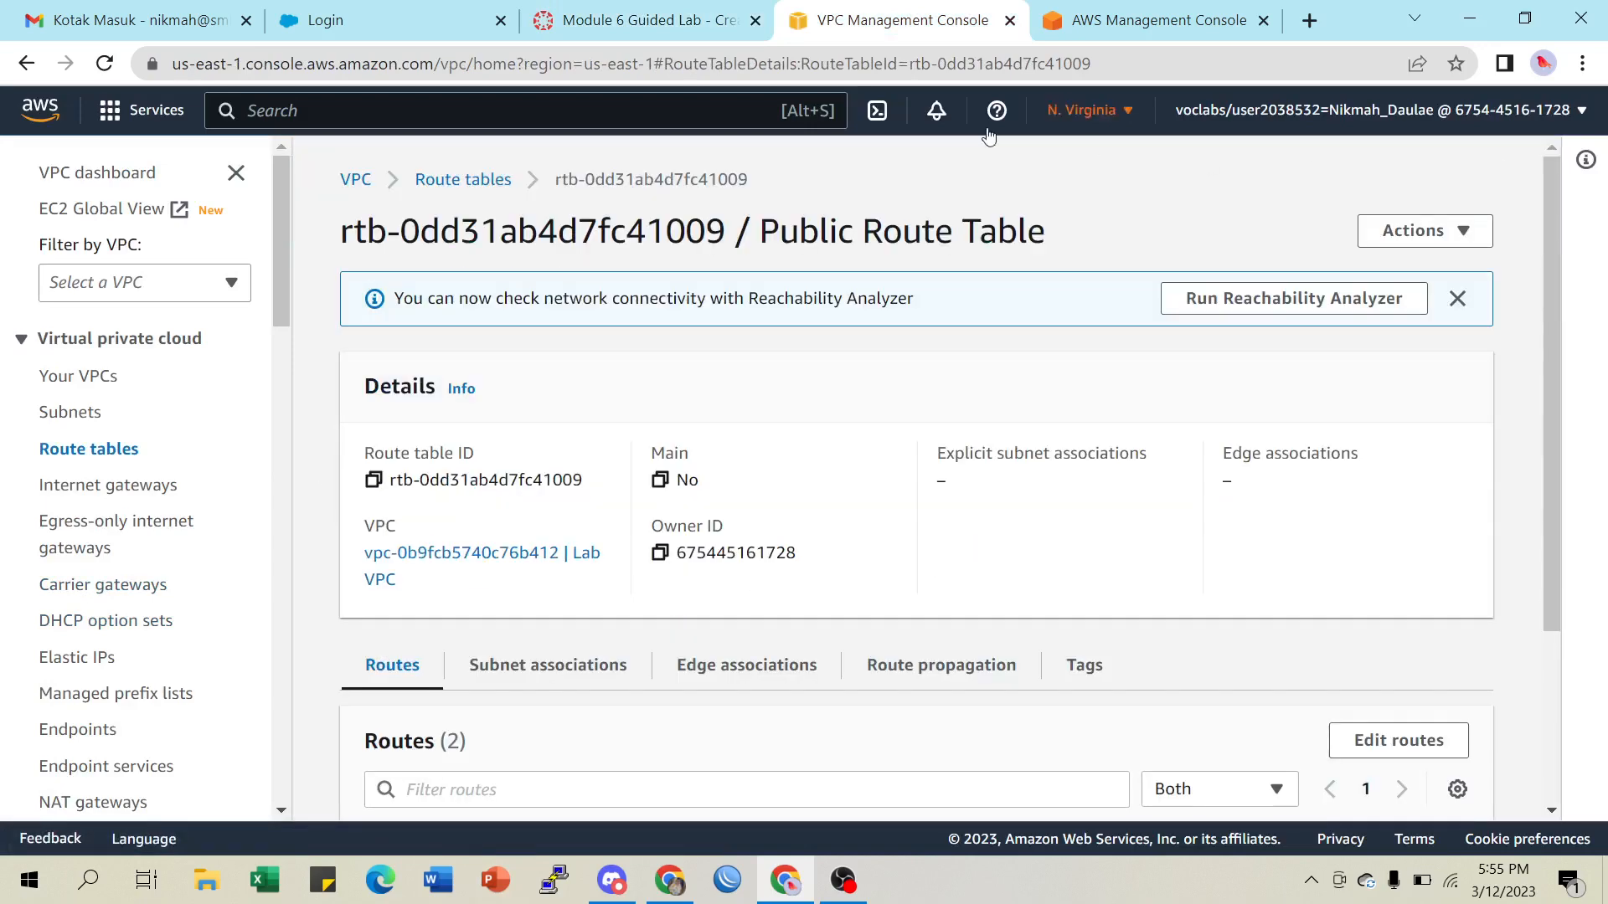
Read lab instruction 27 and display the subnet associations of Public Route Table in the VPC console
{"action": "left_click", "coordinate": [639, 21]}
{"action": "scroll", "coordinate": [656, 520], "scroll_direction": "down", "scroll_amount": 3}
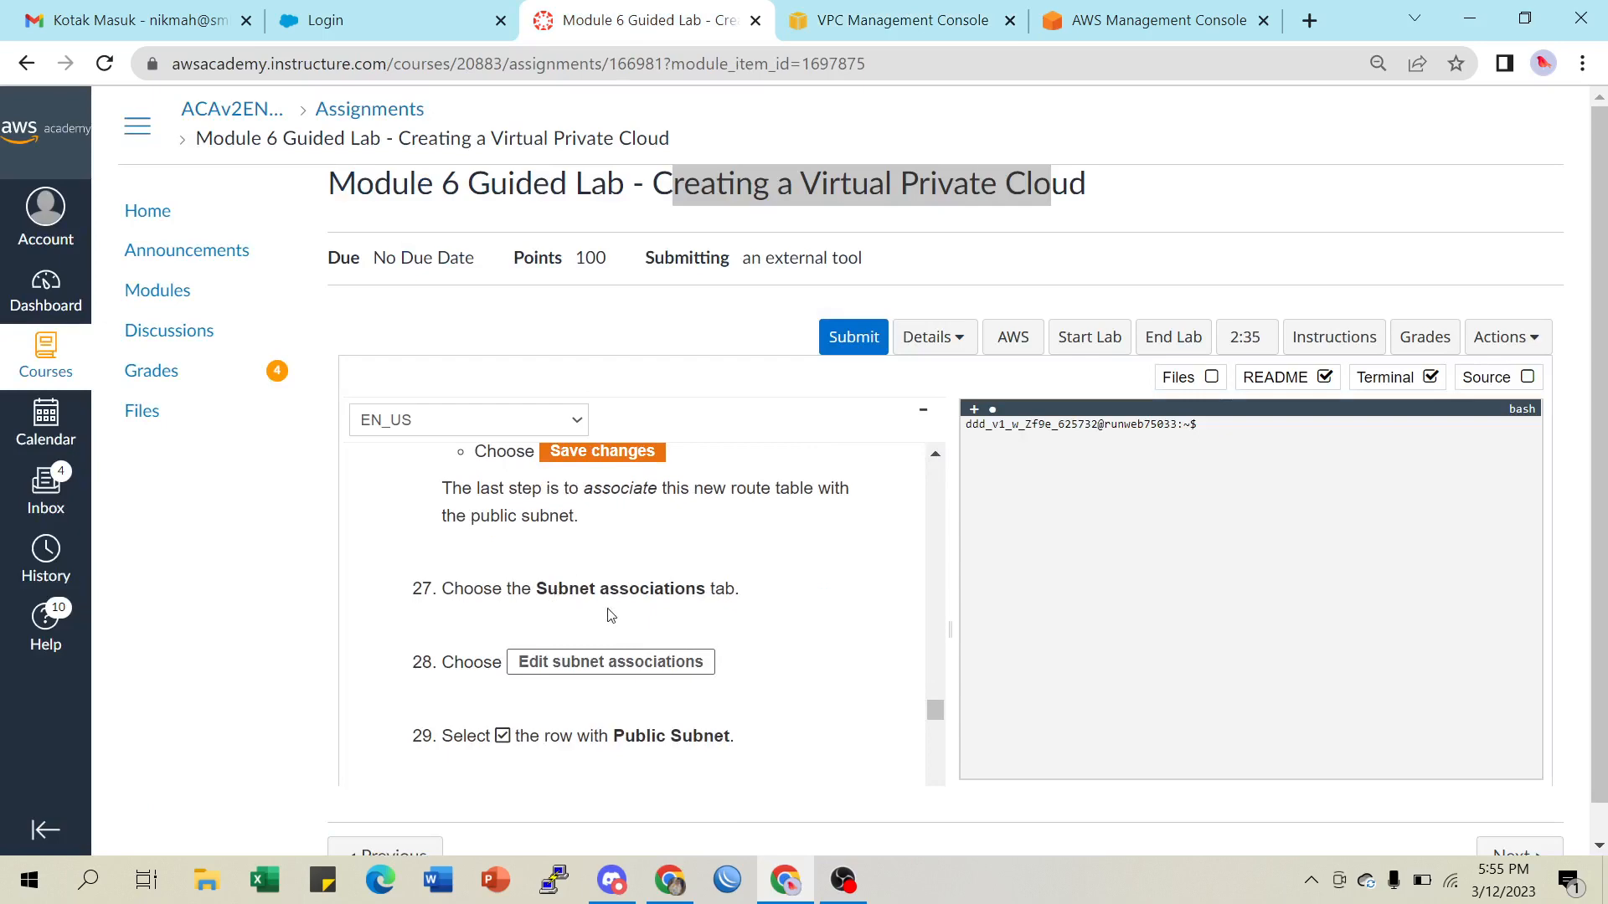
{"action": "left_click", "coordinate": [913, 21]}
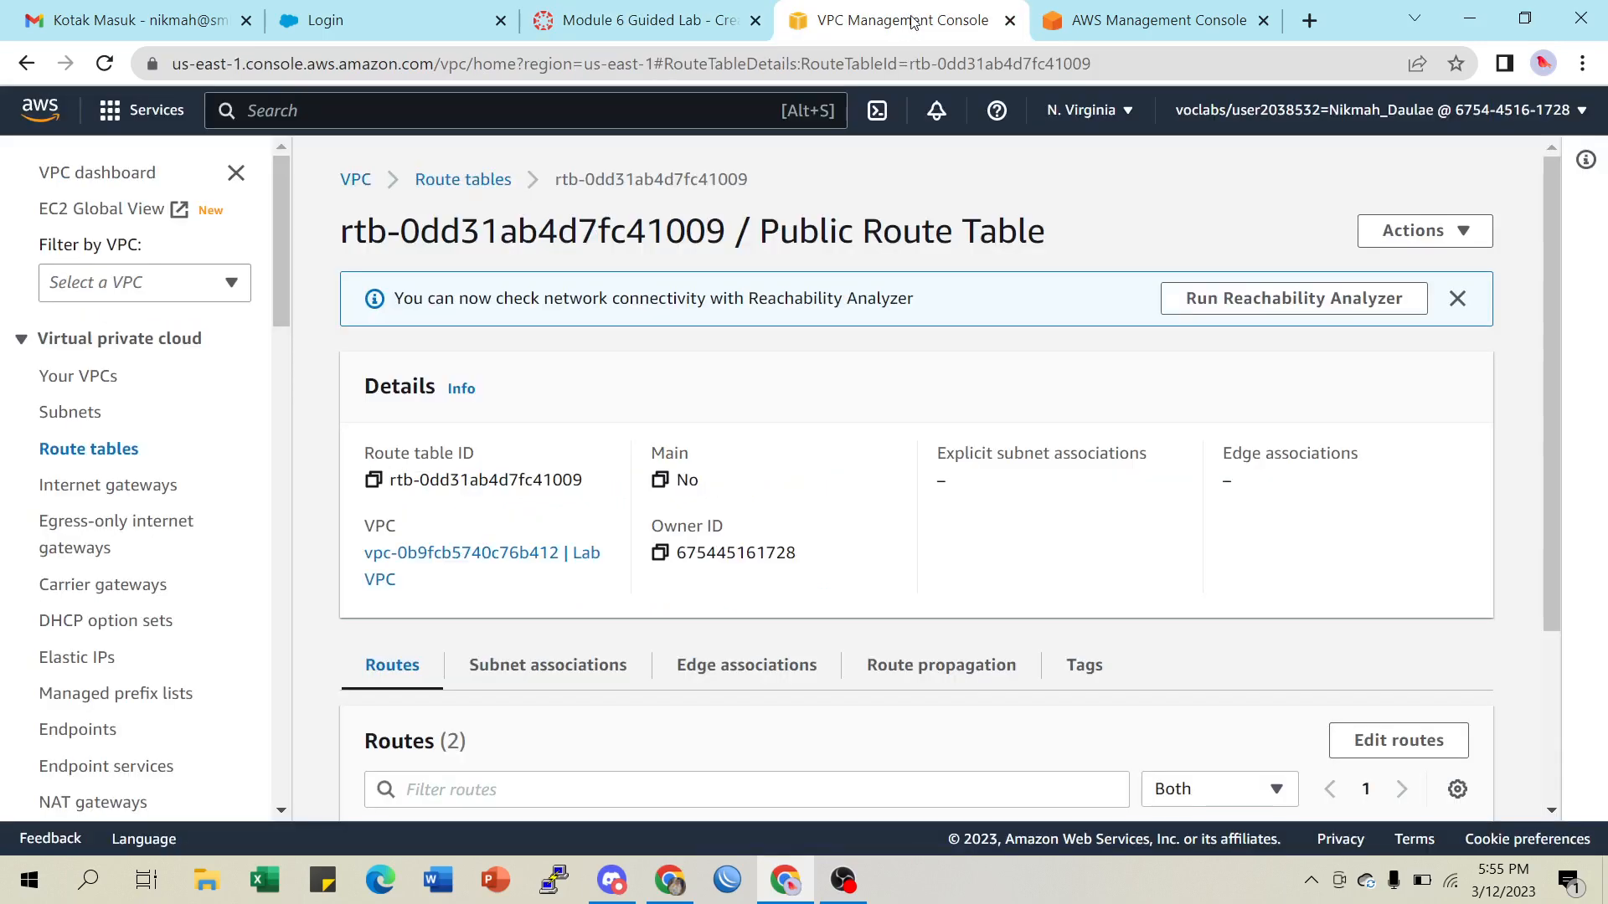
{"action": "left_click", "coordinate": [543, 665]}
{"action": "scroll", "coordinate": [1110, 520], "scroll_direction": "down", "scroll_amount": 1}
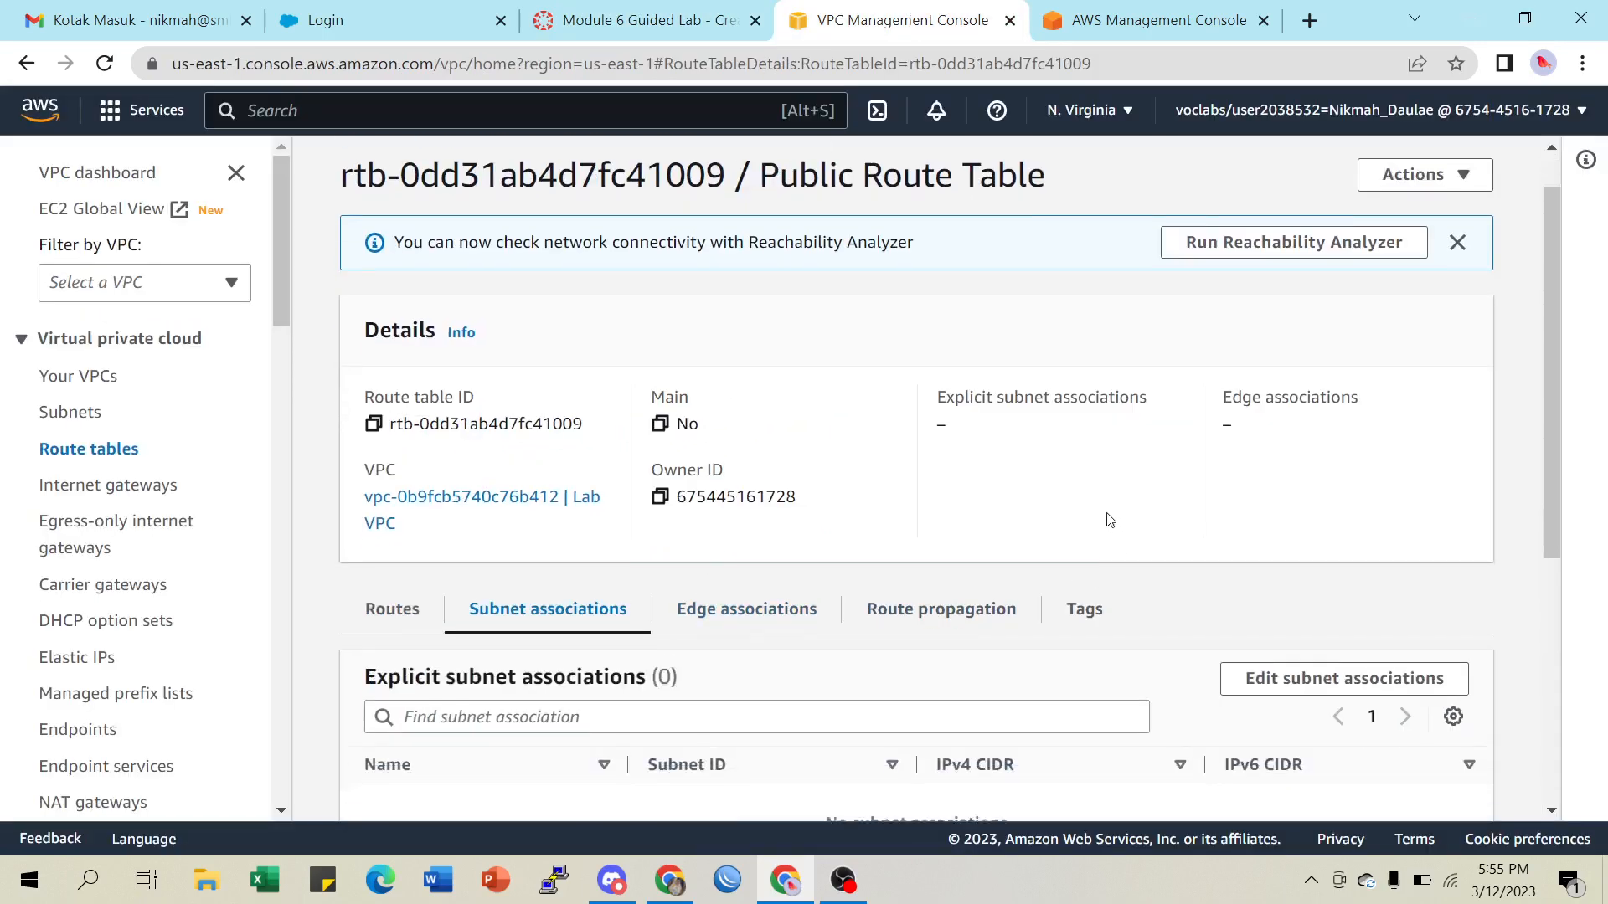
{"action": "scroll", "coordinate": [1110, 520], "scroll_direction": "down", "scroll_amount": 2}
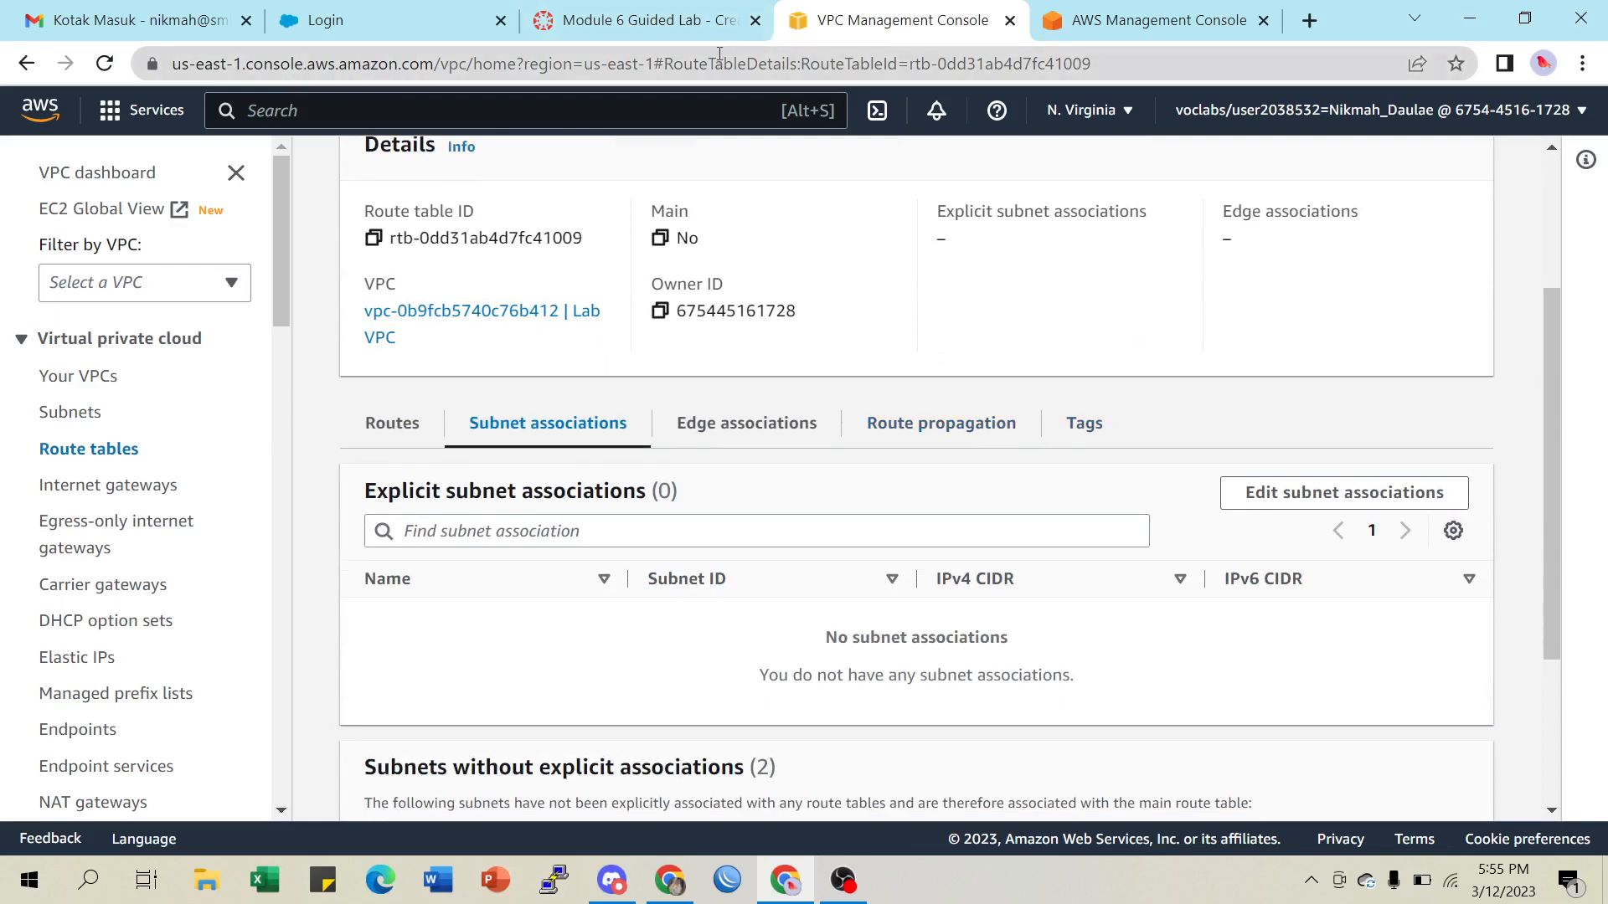
Read lab instructions 28 to 30 and open the subnet associations of Public Route Table for editing in the VPC console
{"action": "left_click", "coordinate": [650, 21]}
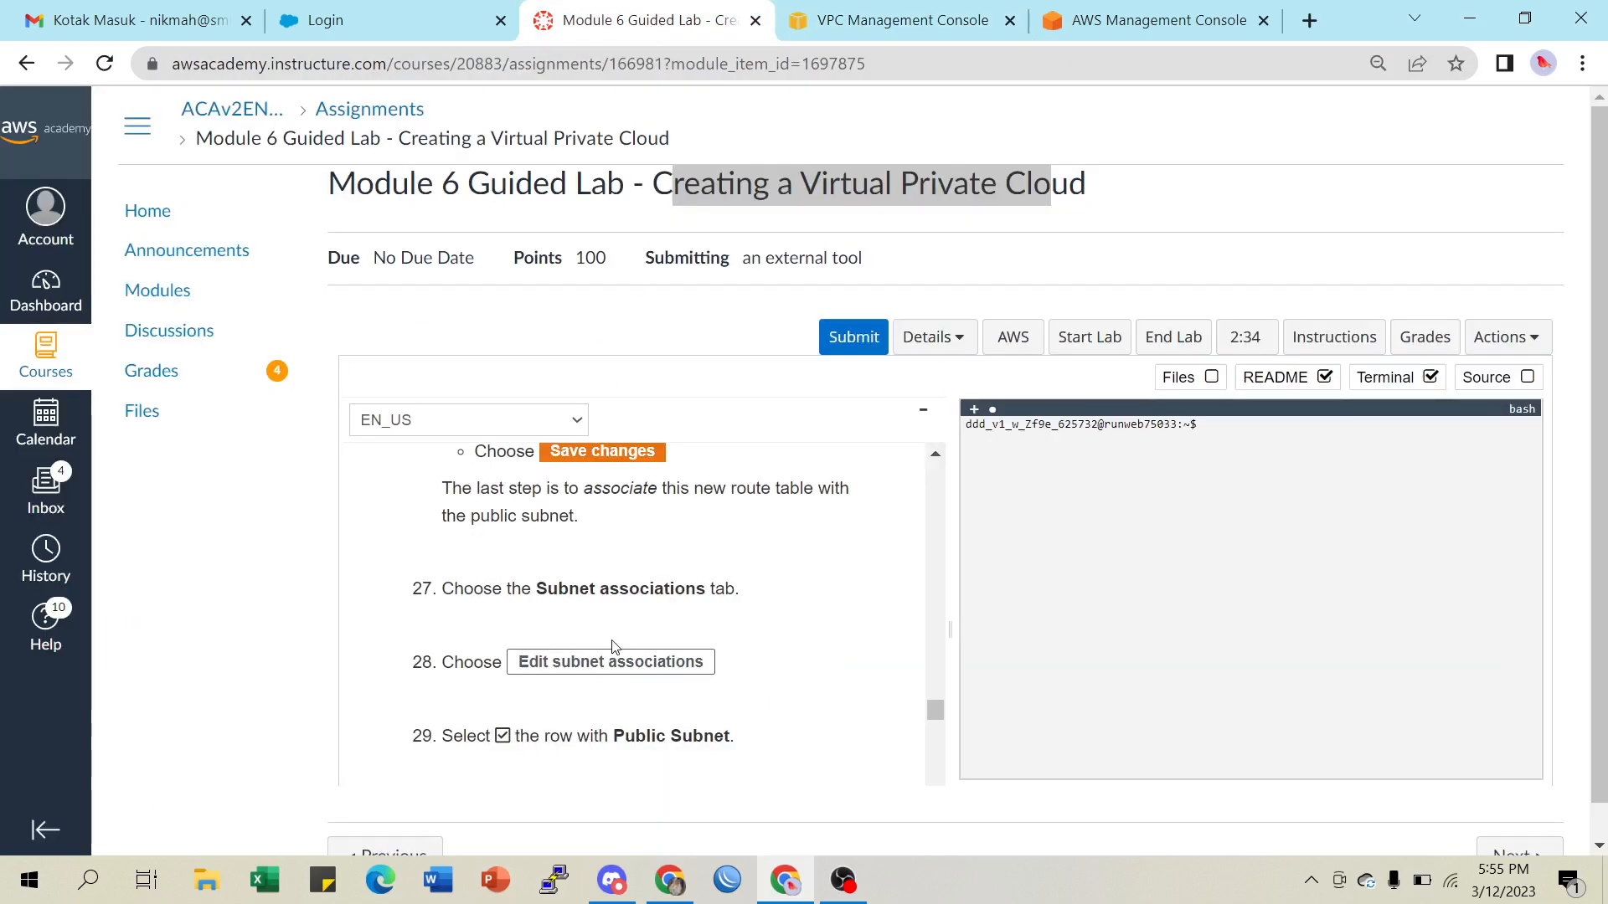
{"action": "scroll", "coordinate": [614, 647], "scroll_direction": "down", "scroll_amount": 2}
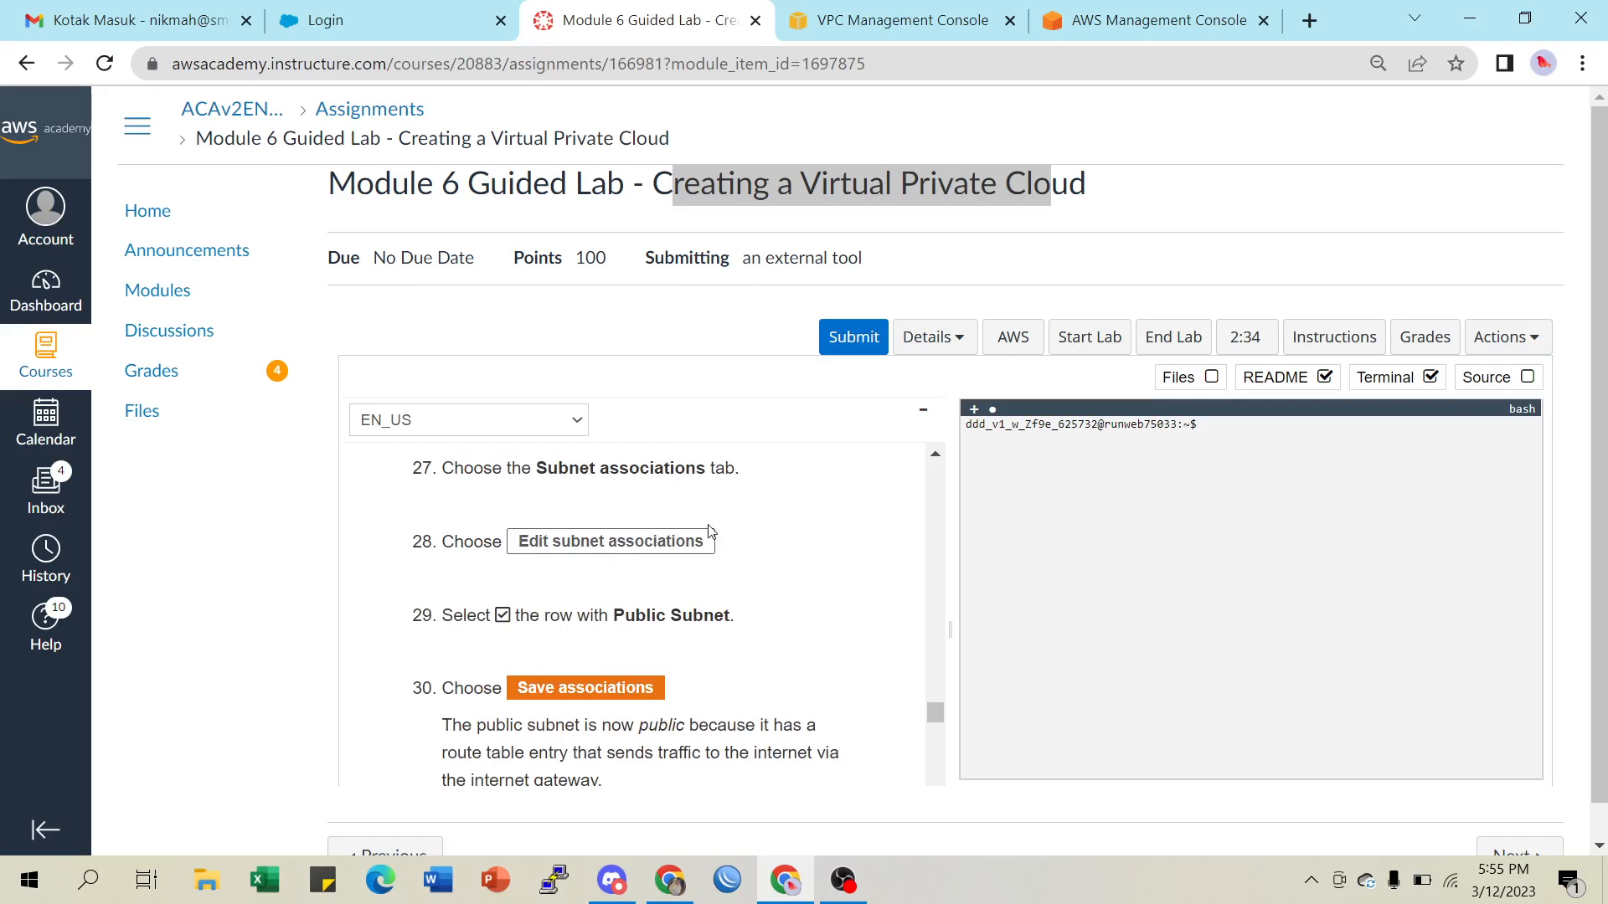
{"action": "left_click", "coordinate": [847, 13]}
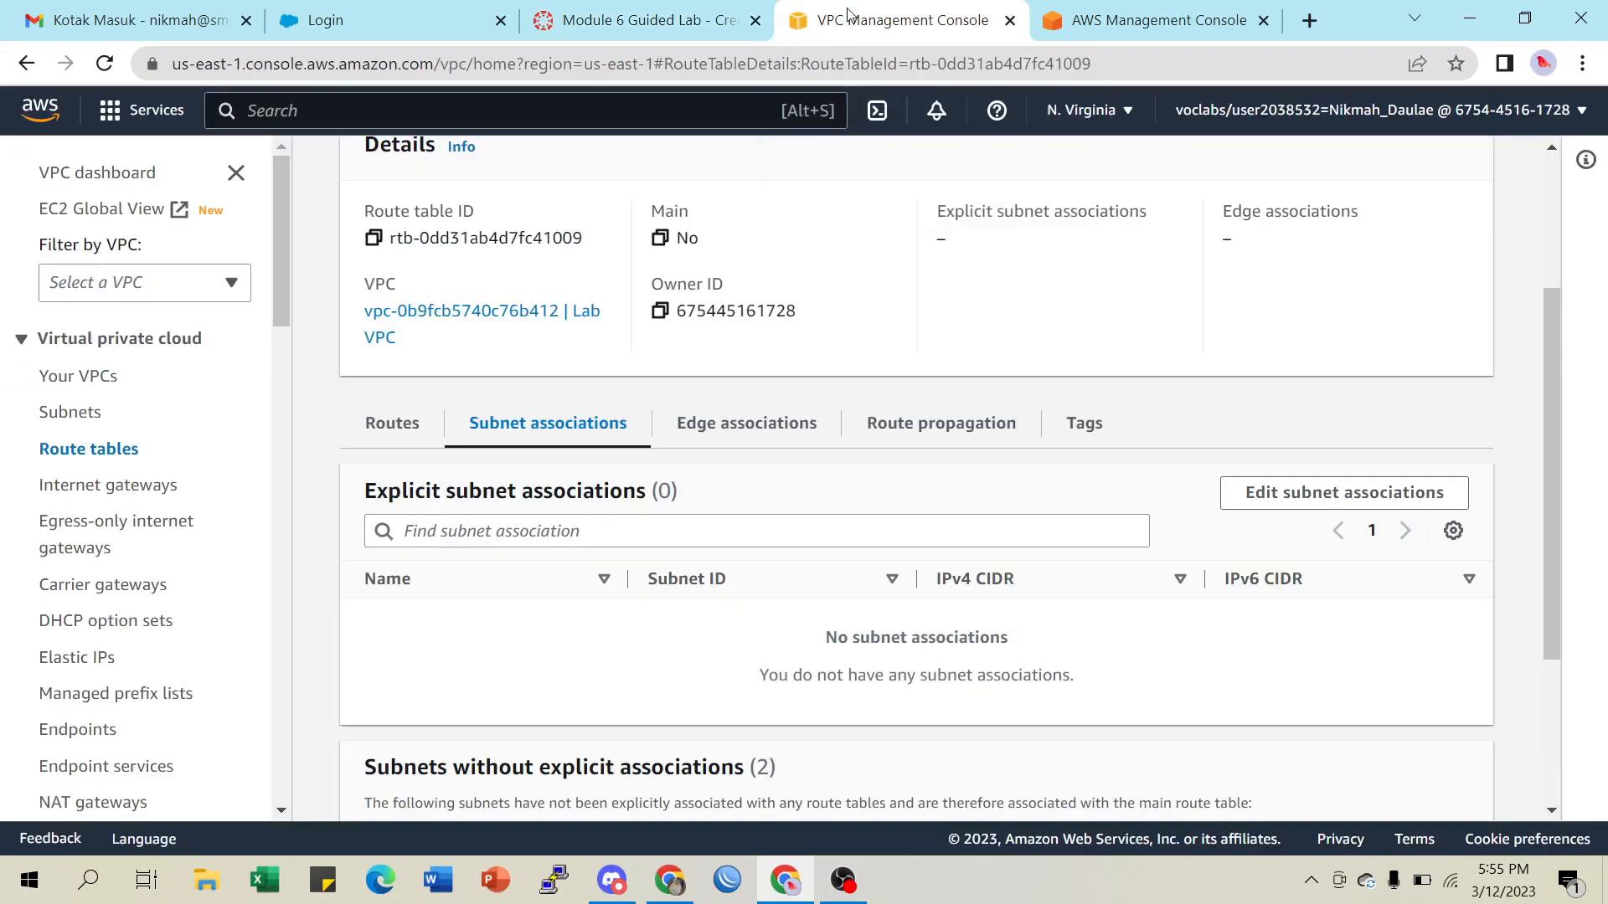
{"action": "left_click", "coordinate": [1318, 497]}
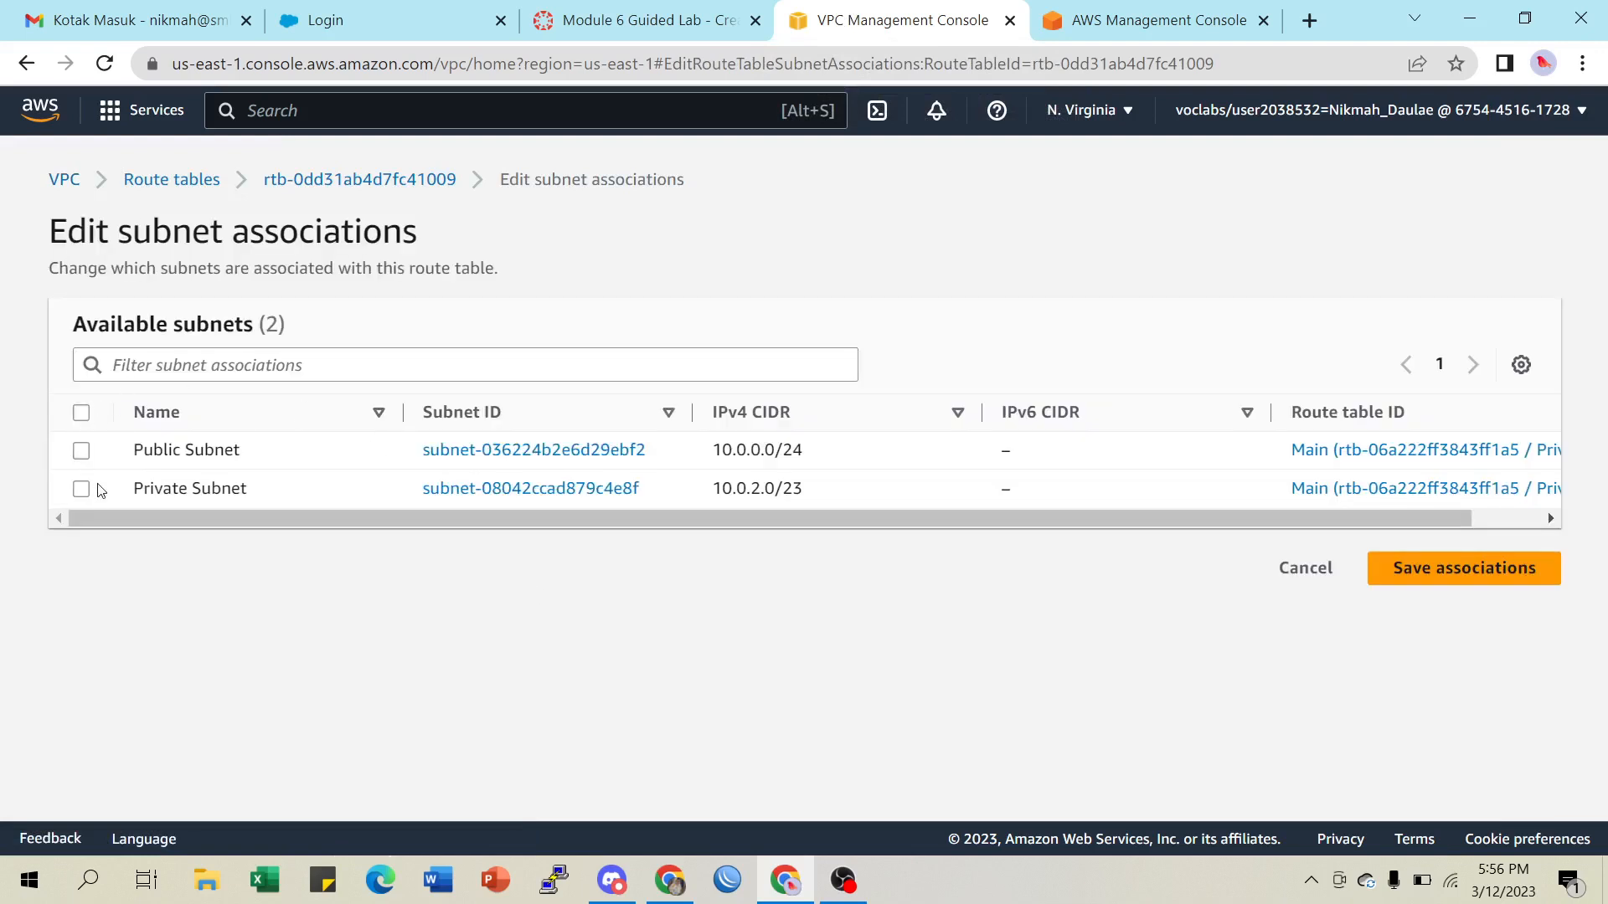
Select Public Subnet for Public Route Table, check lab instruction 30, and save the associations in the VPC console
{"action": "left_click", "coordinate": [81, 453]}
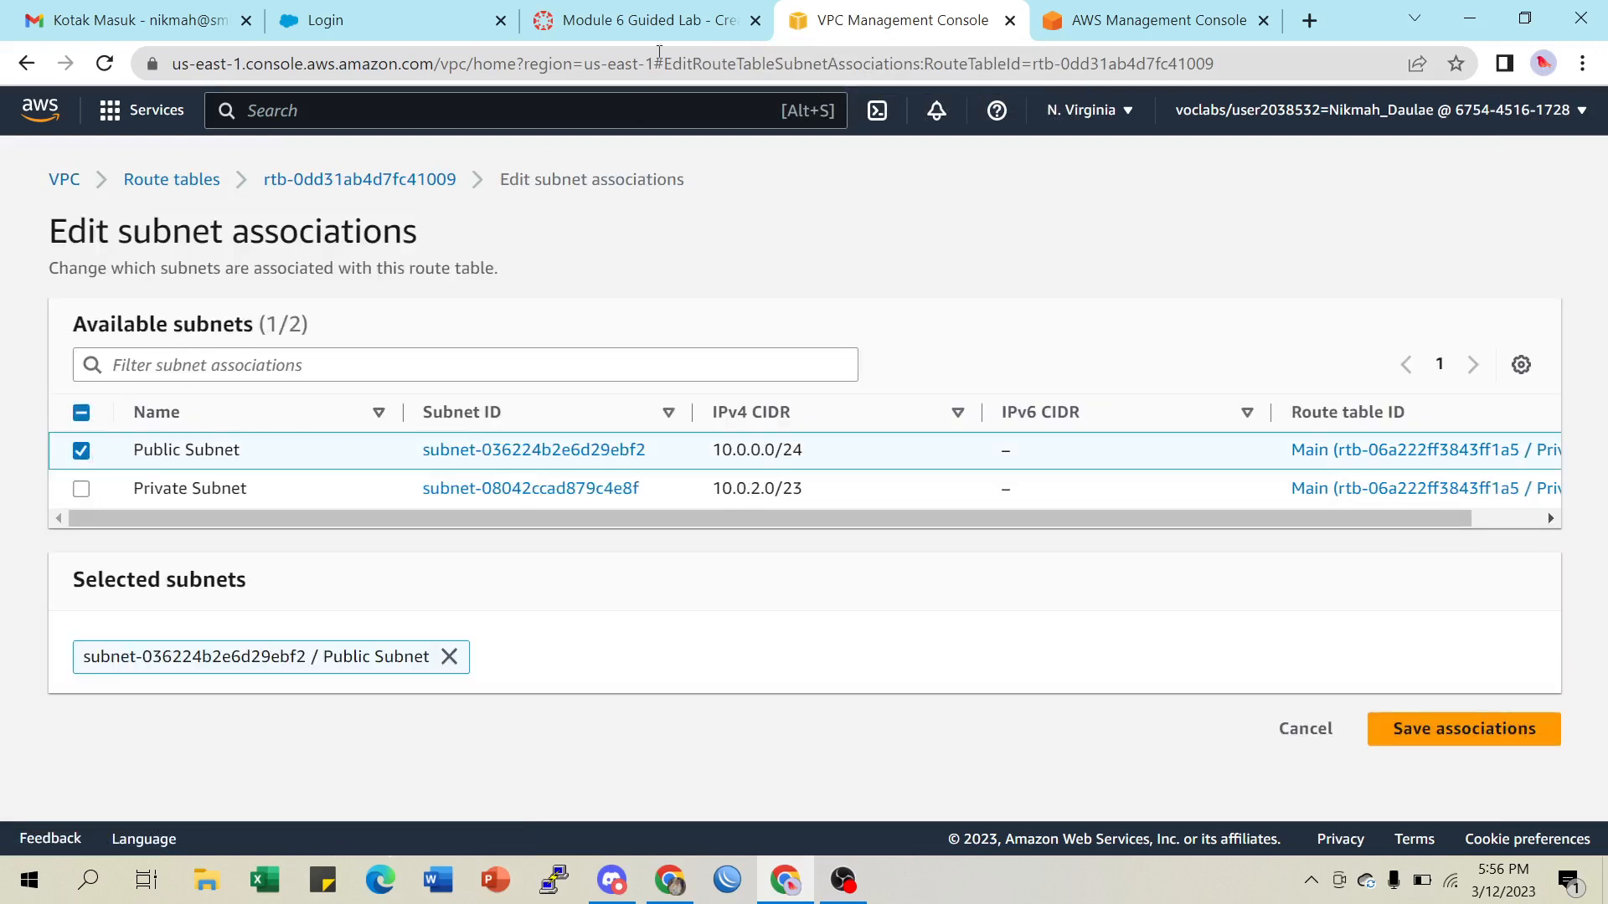
{"action": "left_click", "coordinate": [653, 20]}
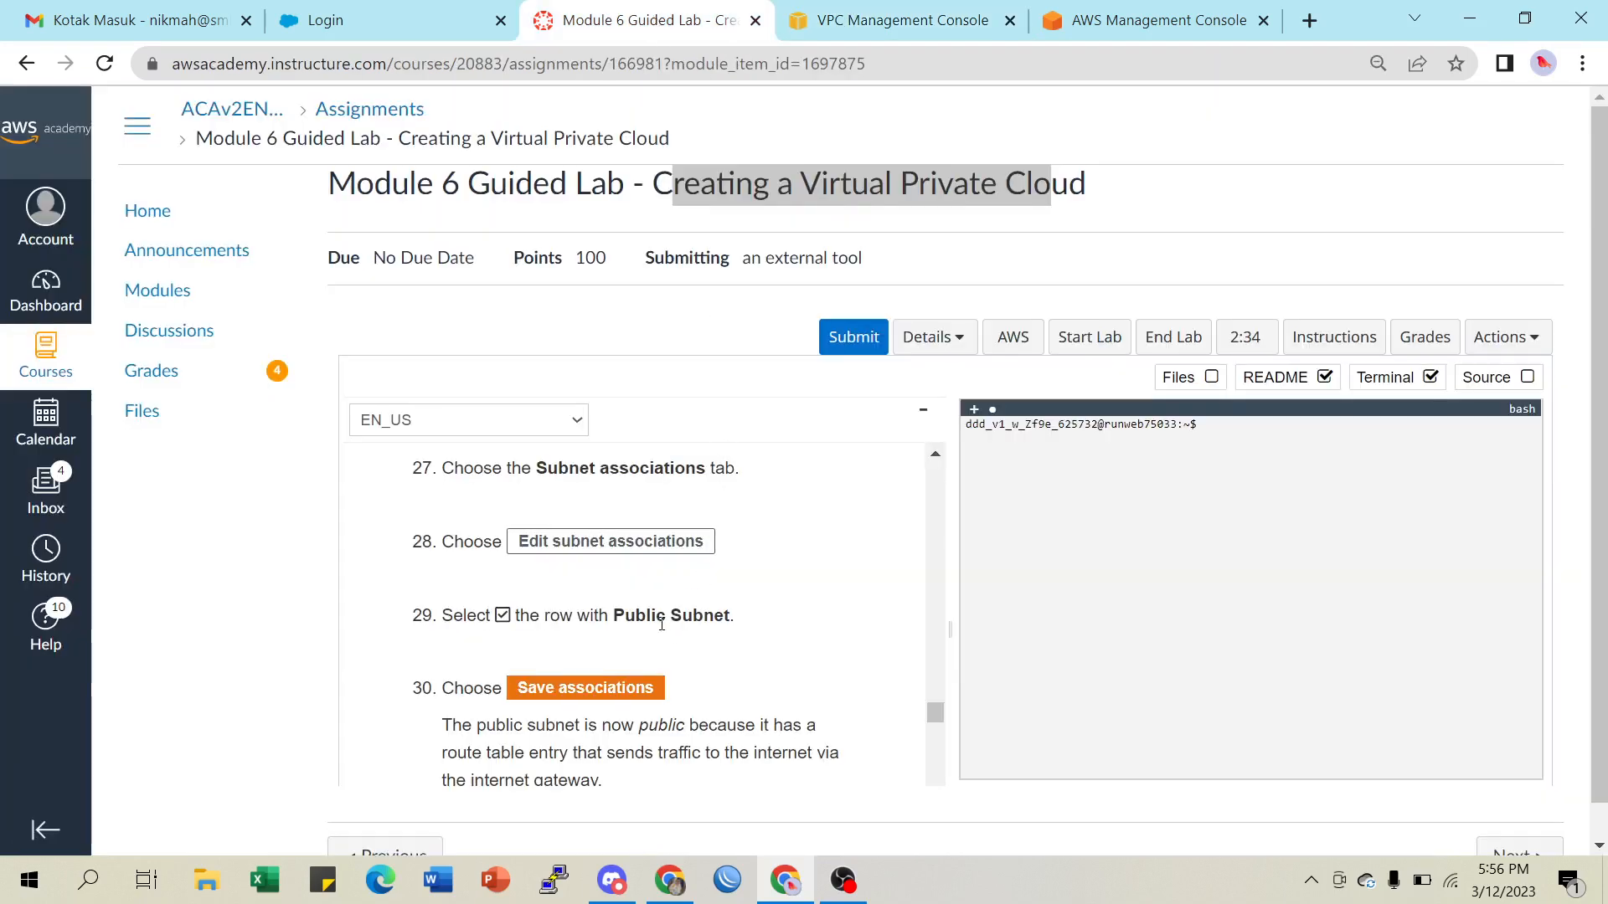
{"action": "scroll", "coordinate": [662, 624], "scroll_direction": "down", "scroll_amount": 1}
{"action": "left_click", "coordinate": [852, 21]}
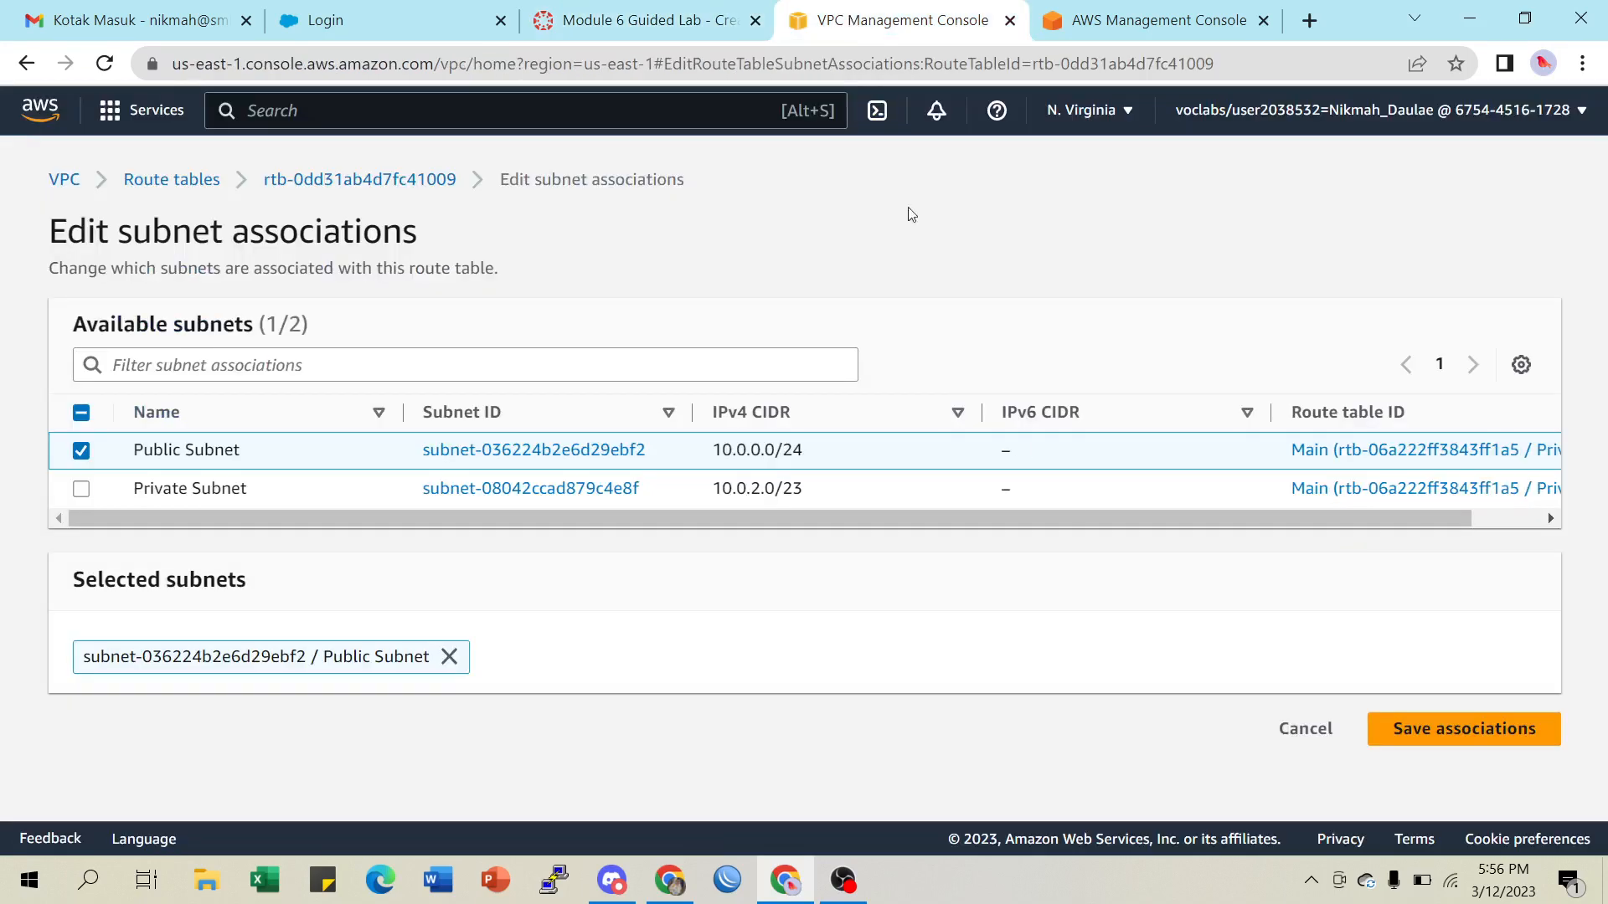
{"action": "left_click", "coordinate": [1464, 728]}
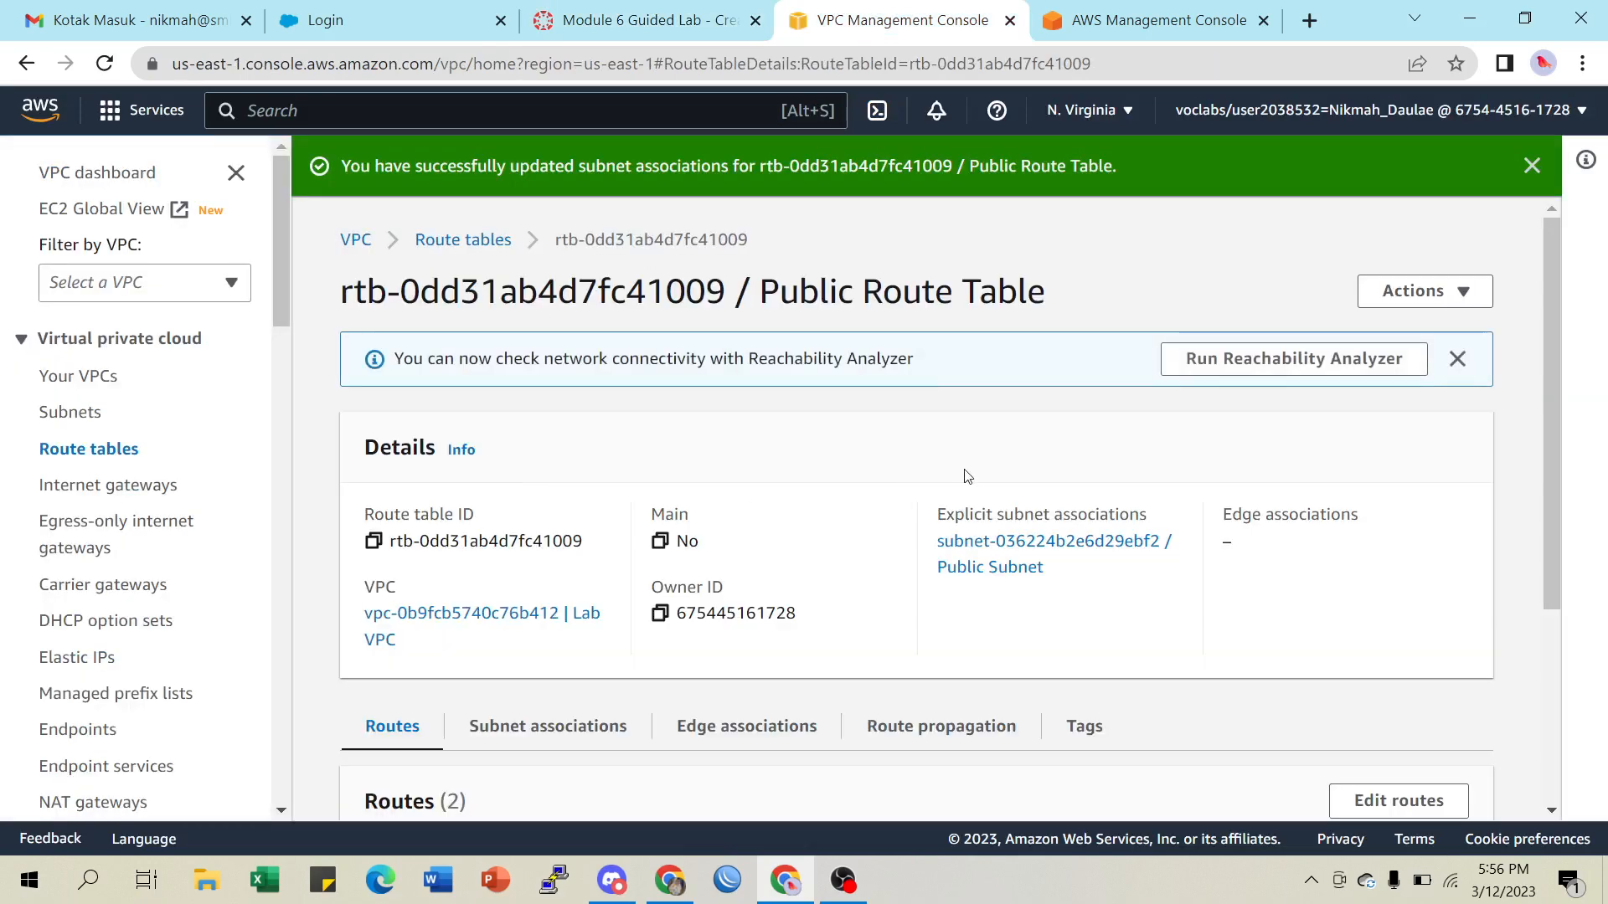
On the AWS Academy lab page, read the public subnet summary and the Task 5 security group introduction through instruction 32
{"action": "left_click", "coordinate": [596, 21]}
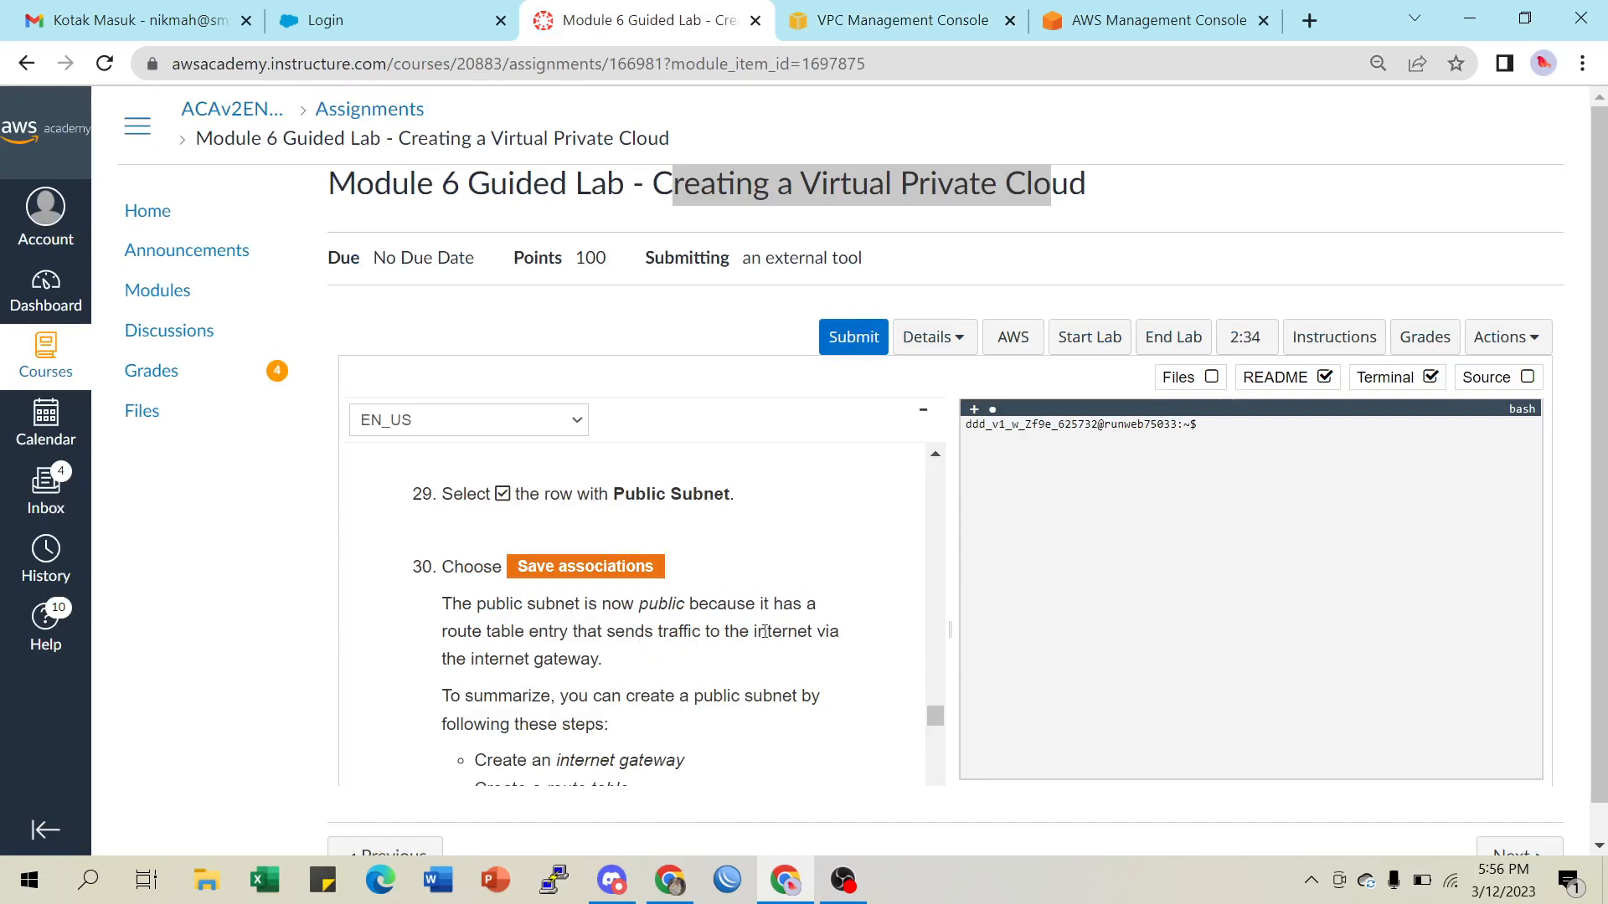
{"action": "scroll", "coordinate": [758, 611], "scroll_direction": "down", "scroll_amount": 1}
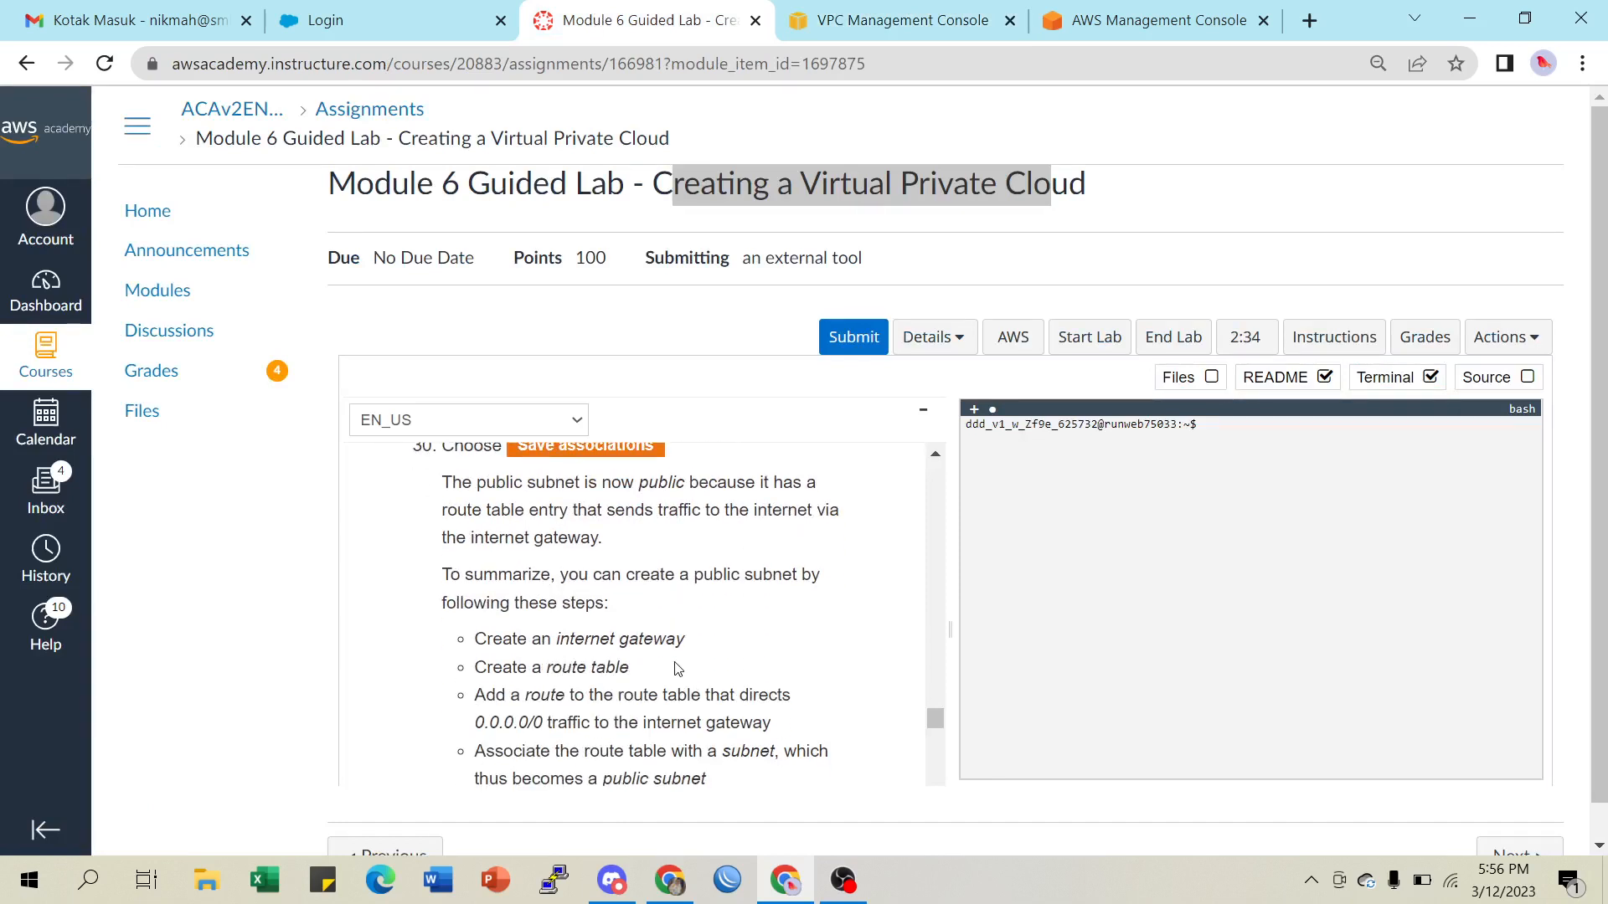
{"action": "scroll", "coordinate": [767, 567], "scroll_direction": "down", "scroll_amount": 1}
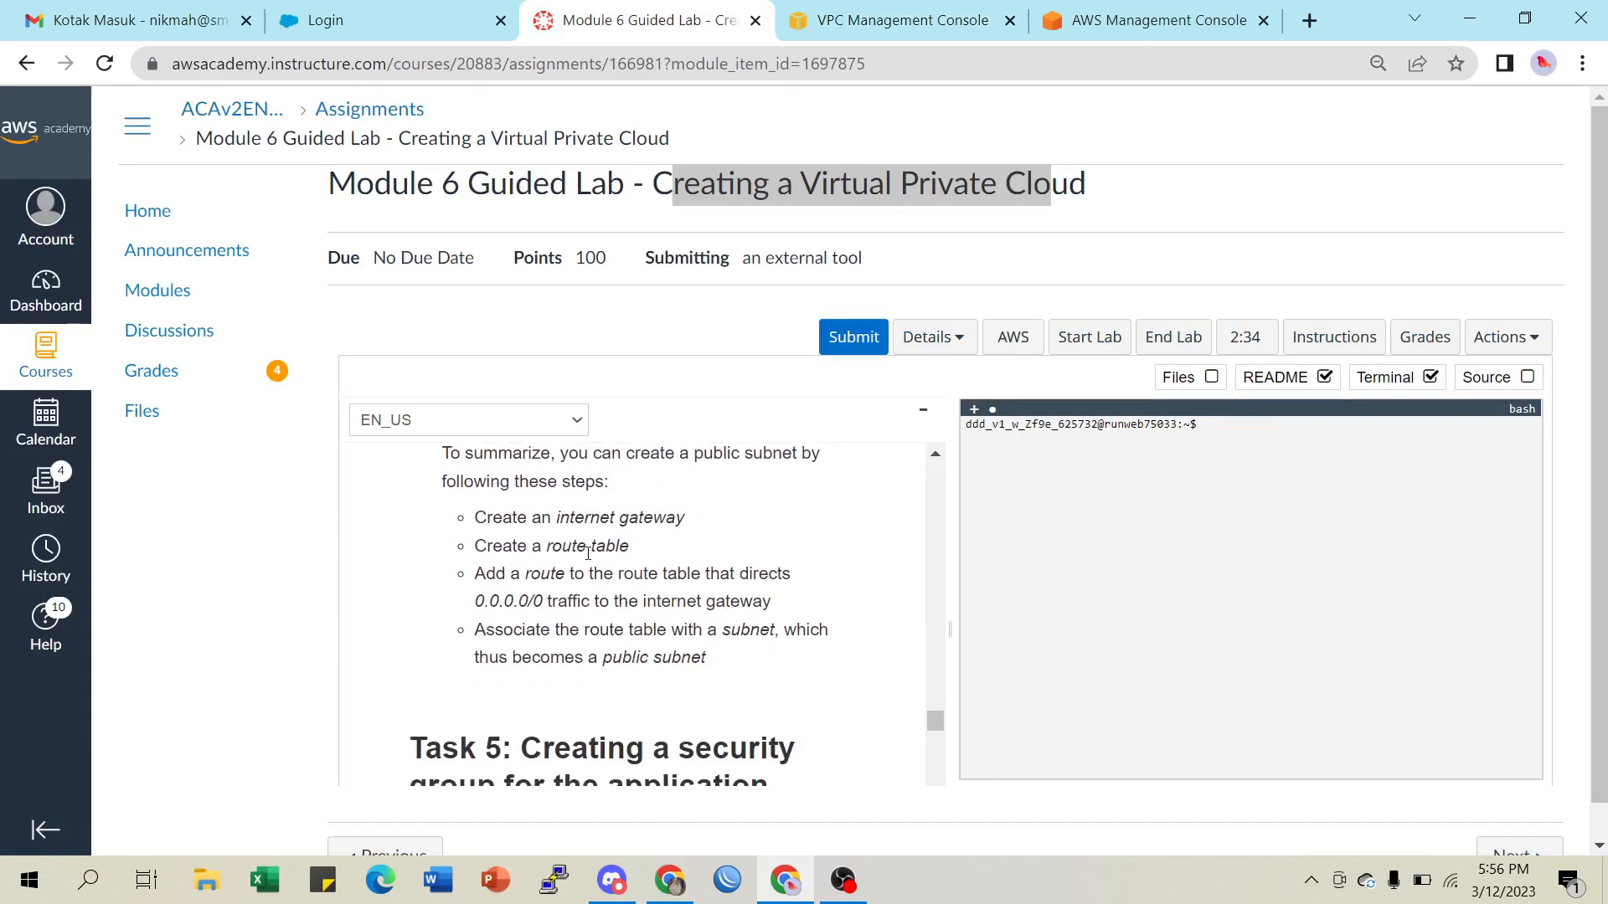
{"action": "scroll", "coordinate": [635, 575], "scroll_direction": "down", "scroll_amount": 2}
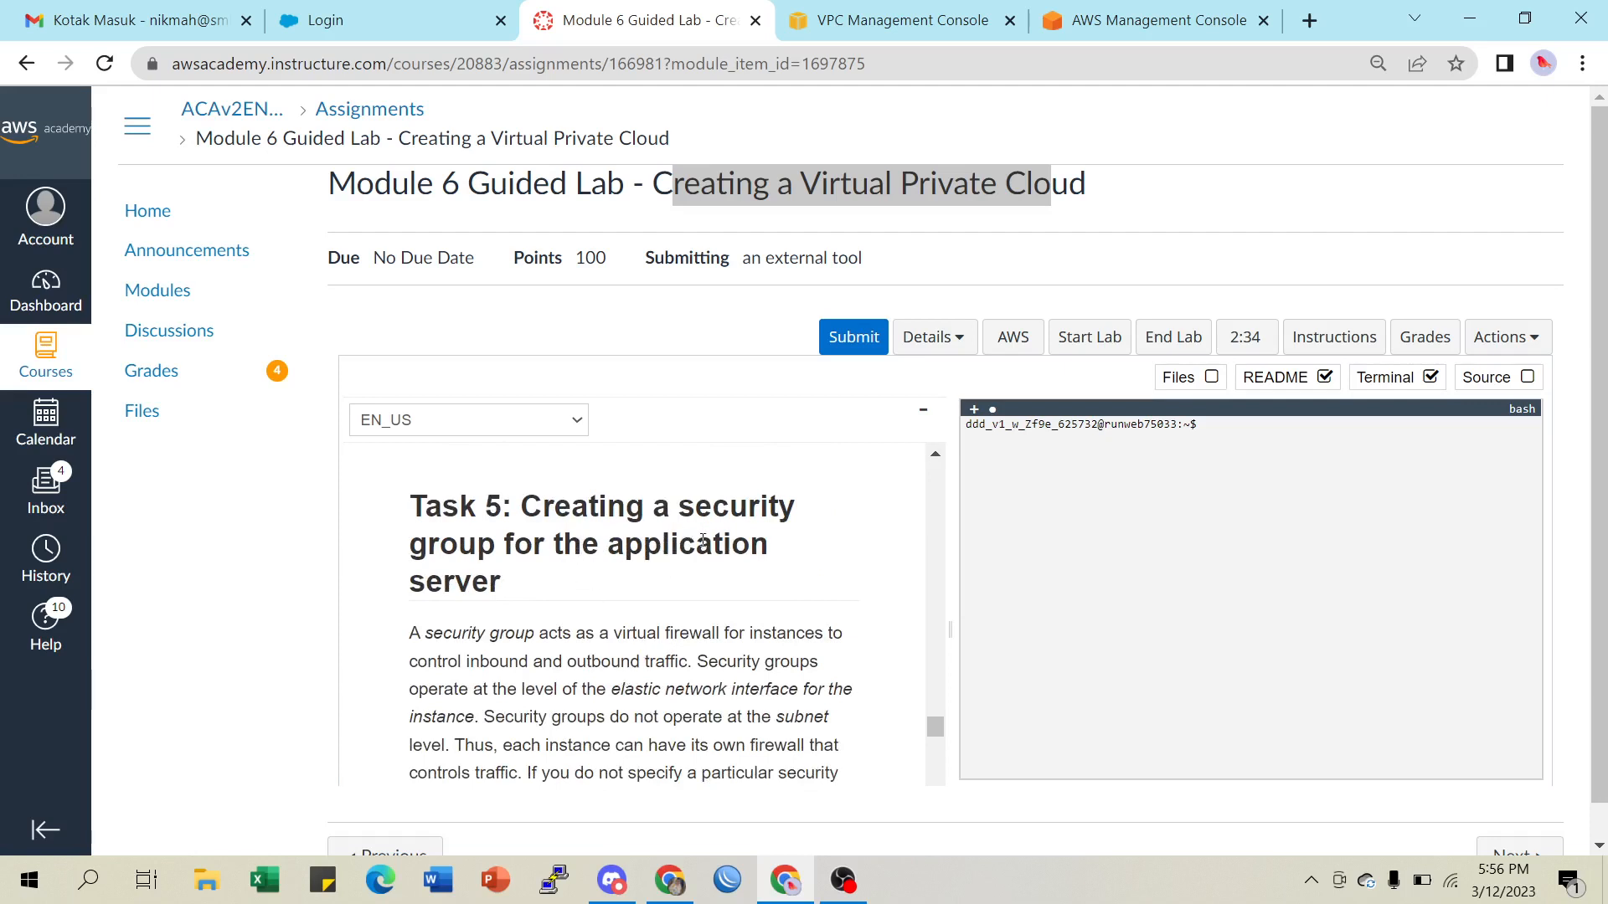
{"action": "scroll", "coordinate": [642, 557], "scroll_direction": "down", "scroll_amount": 1}
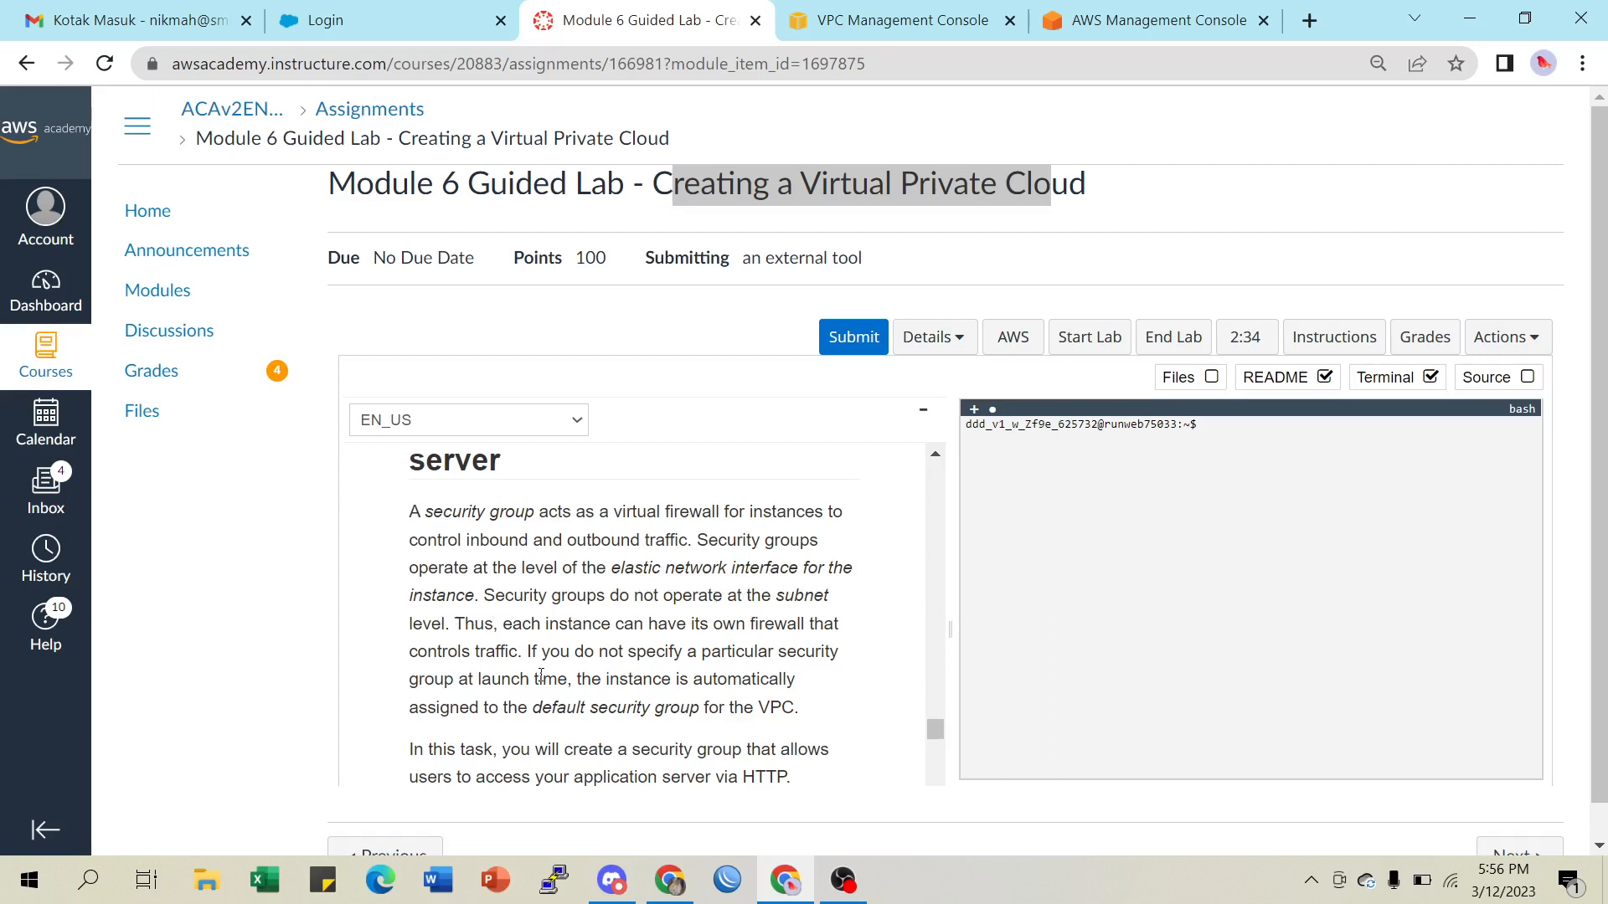
{"action": "scroll", "coordinate": [682, 632], "scroll_direction": "down", "scroll_amount": 1}
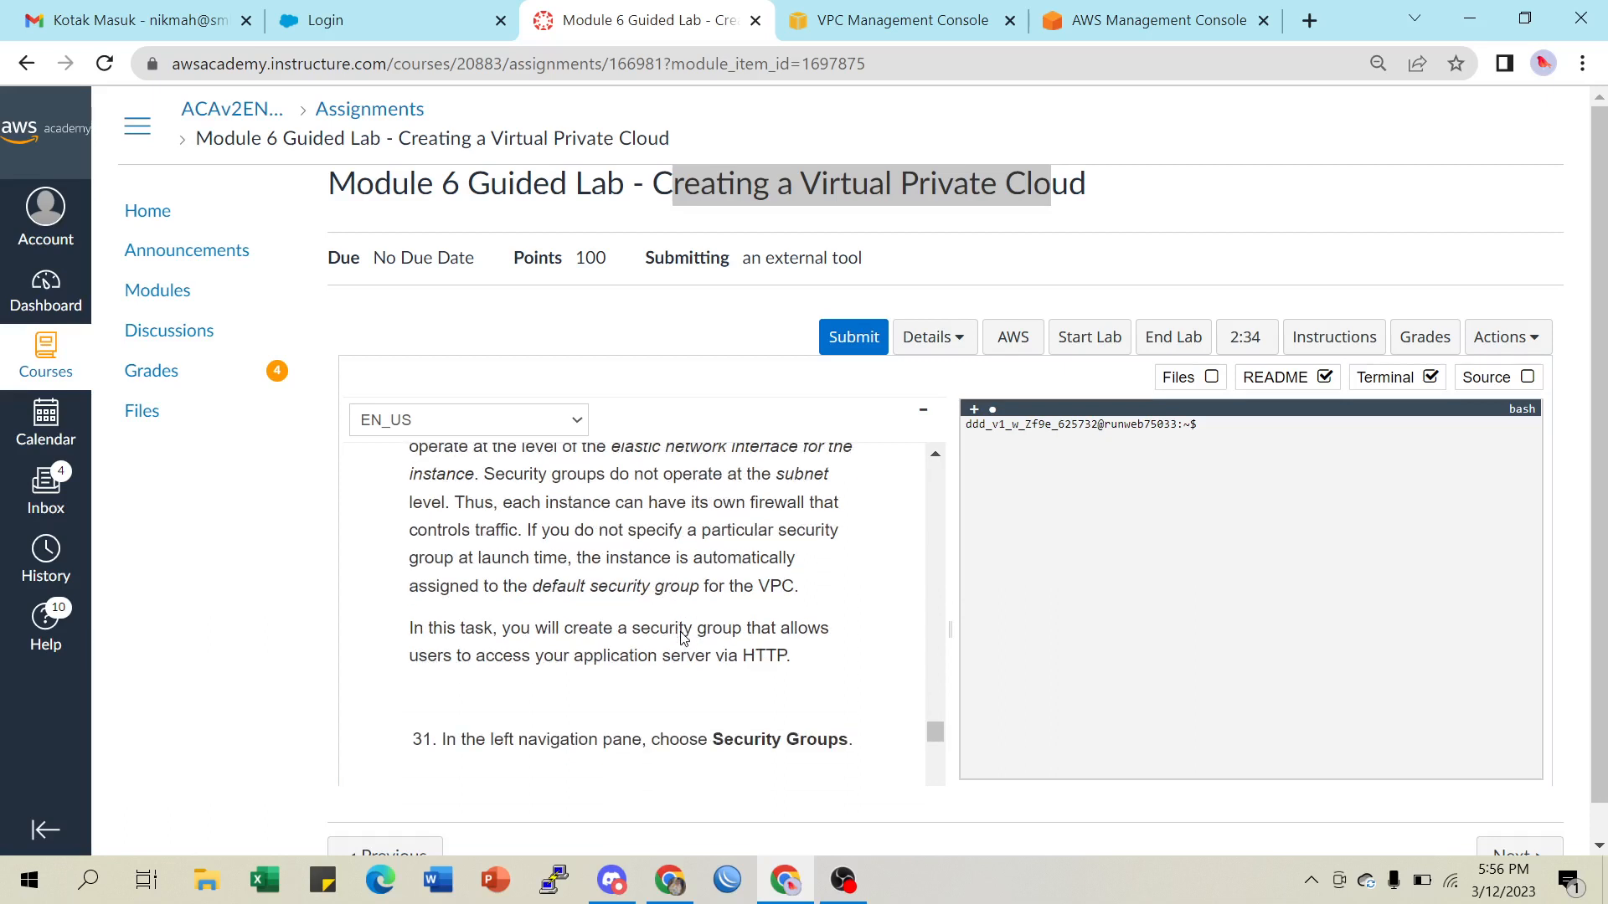
{"action": "scroll", "coordinate": [701, 627], "scroll_direction": "down", "scroll_amount": 2}
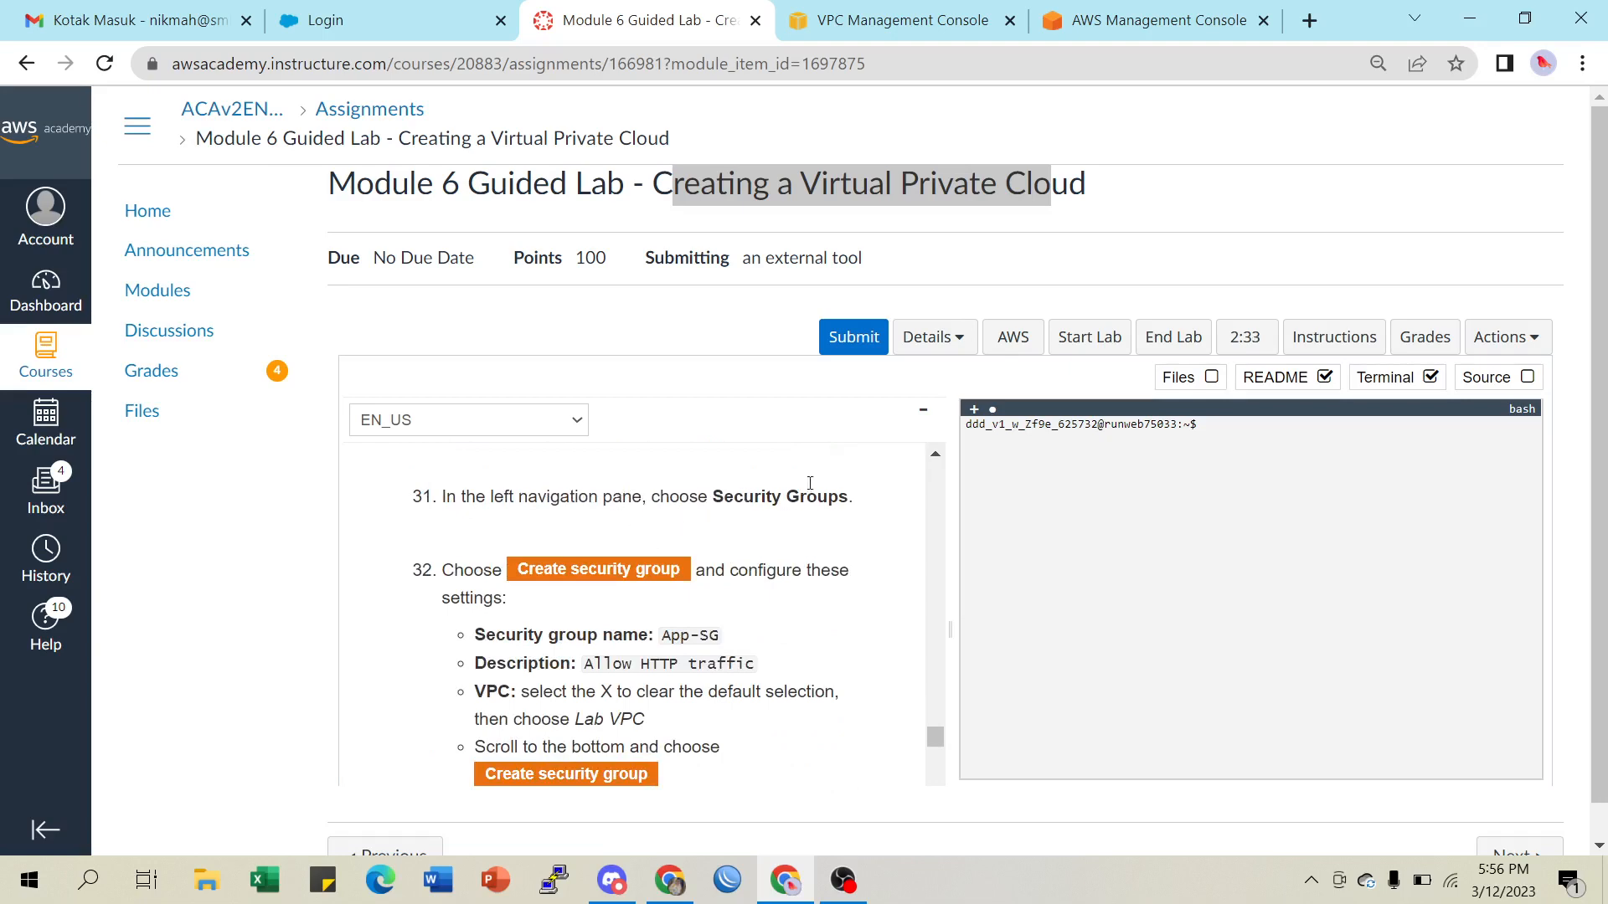
Switch to the VPC console and display the list of security groups
{"action": "left_click", "coordinate": [903, 21]}
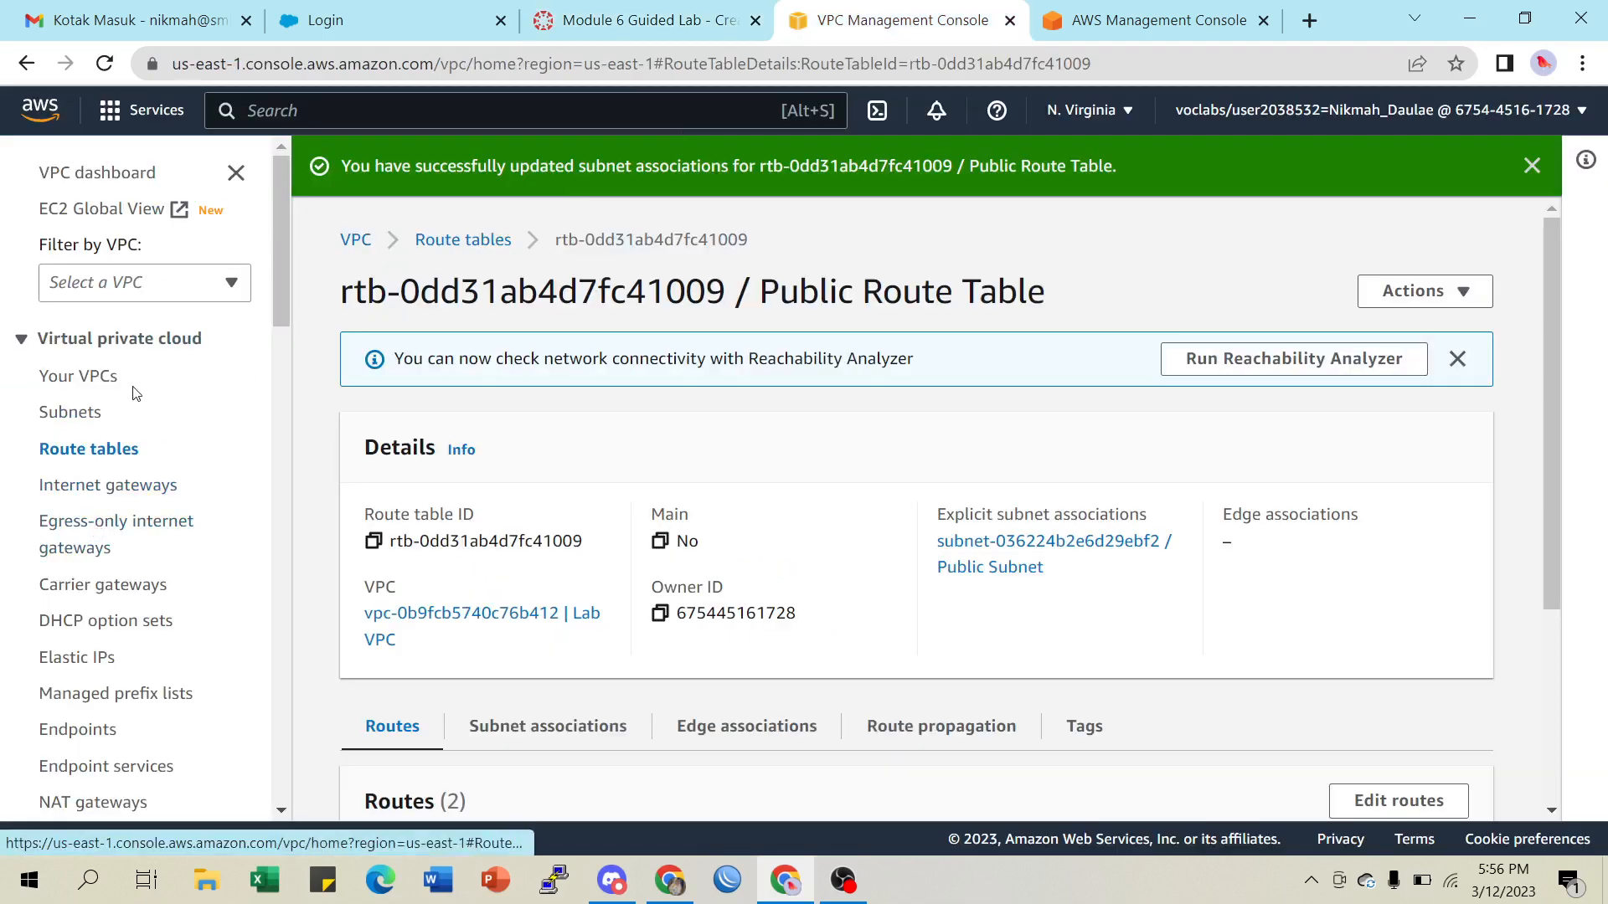
{"action": "scroll", "coordinate": [101, 544], "scroll_direction": "down", "scroll_amount": 3}
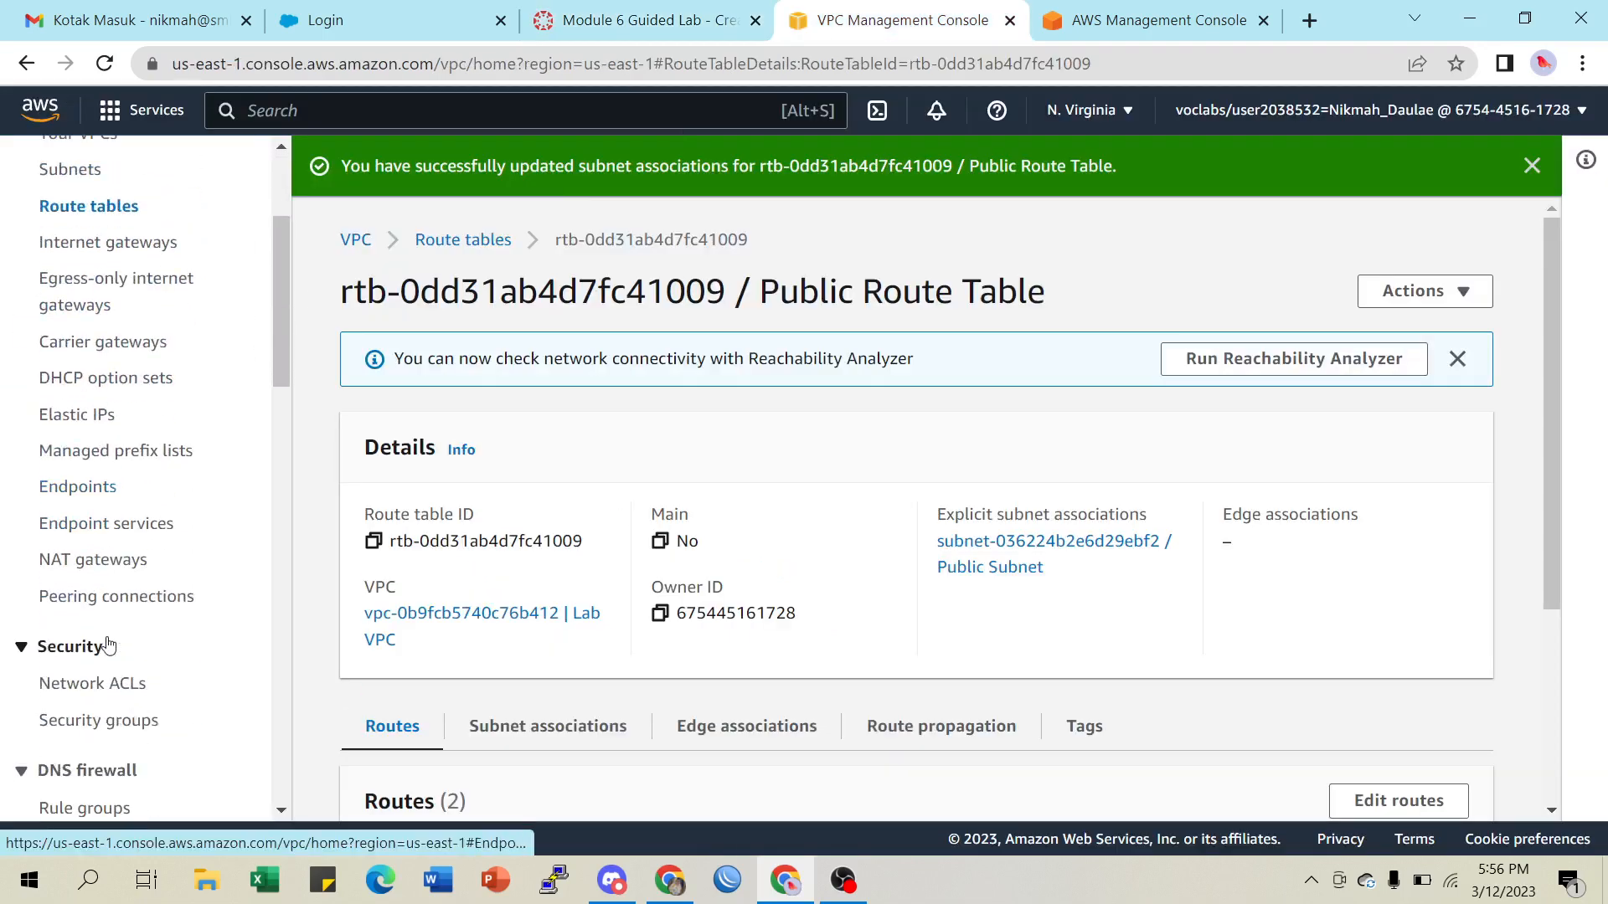
{"action": "left_click", "coordinate": [99, 722]}
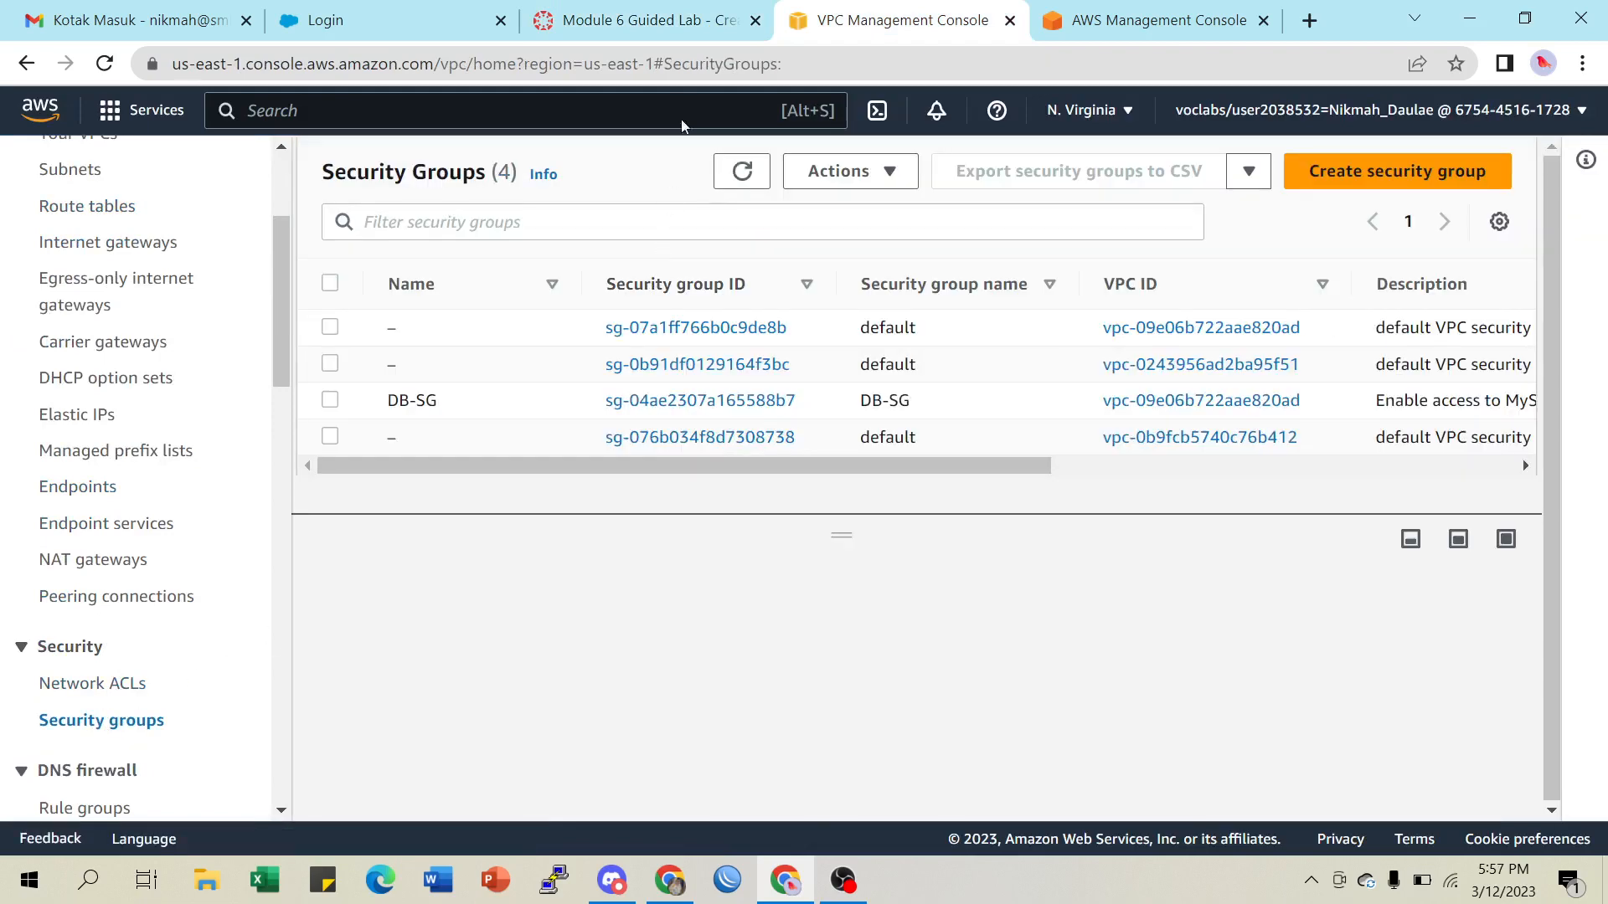
Take the name from lab instruction 32, start a new security group in the VPC console, and name it App-SG
{"action": "left_click", "coordinate": [668, 18]}
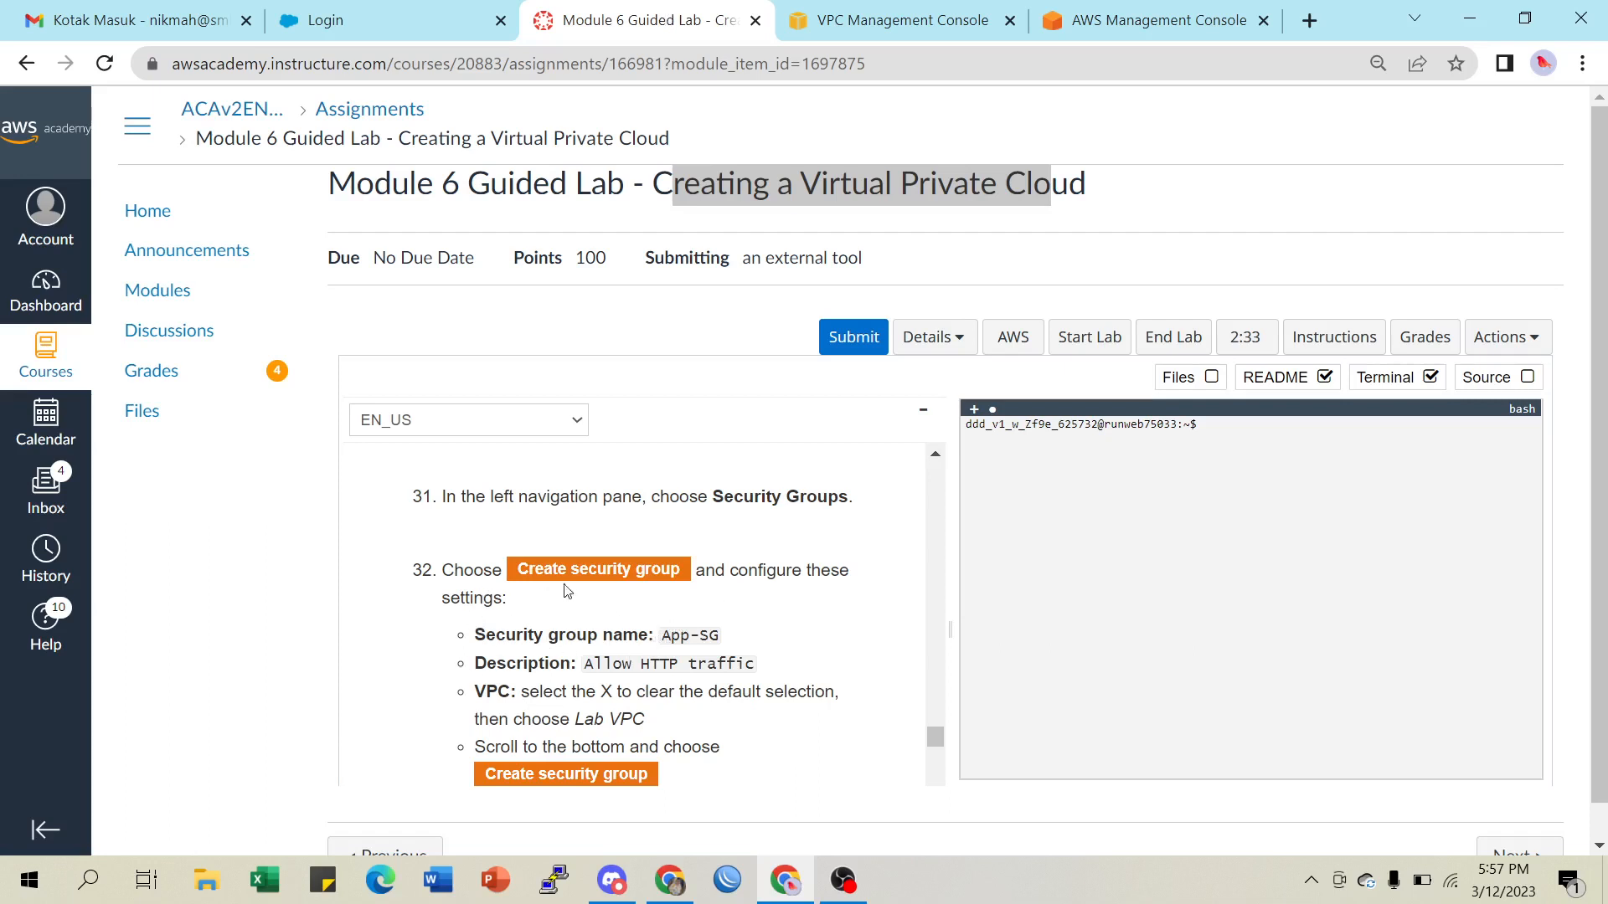
{"action": "left_click_drag", "start_coordinate": [666, 634], "coordinate": [729, 631]}
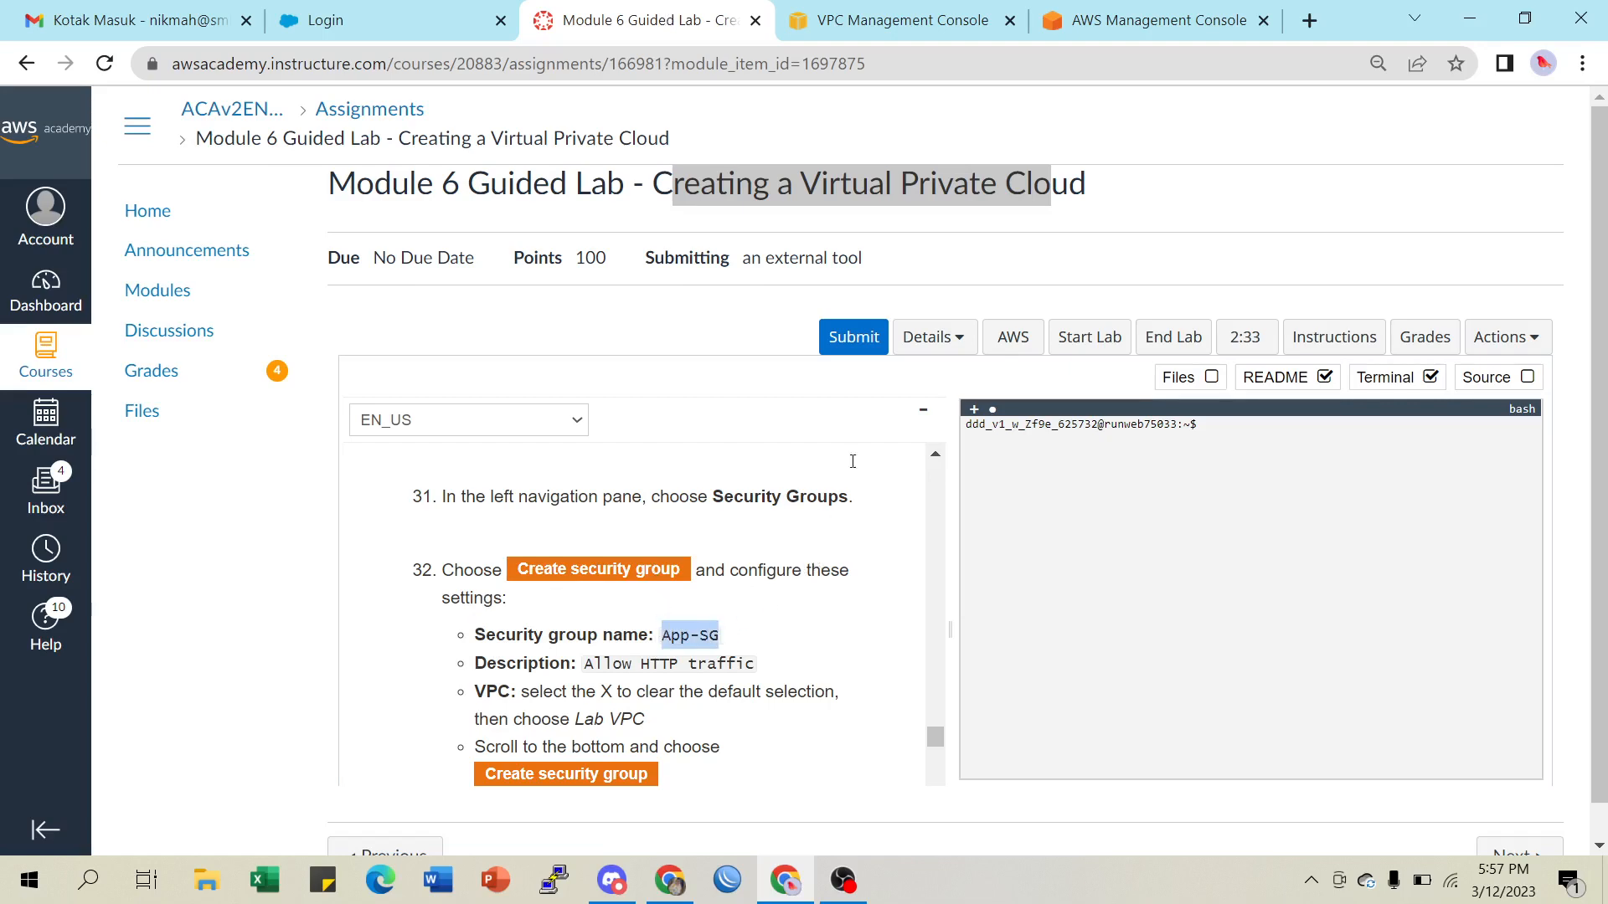
{"action": "left_click", "coordinate": [912, 20]}
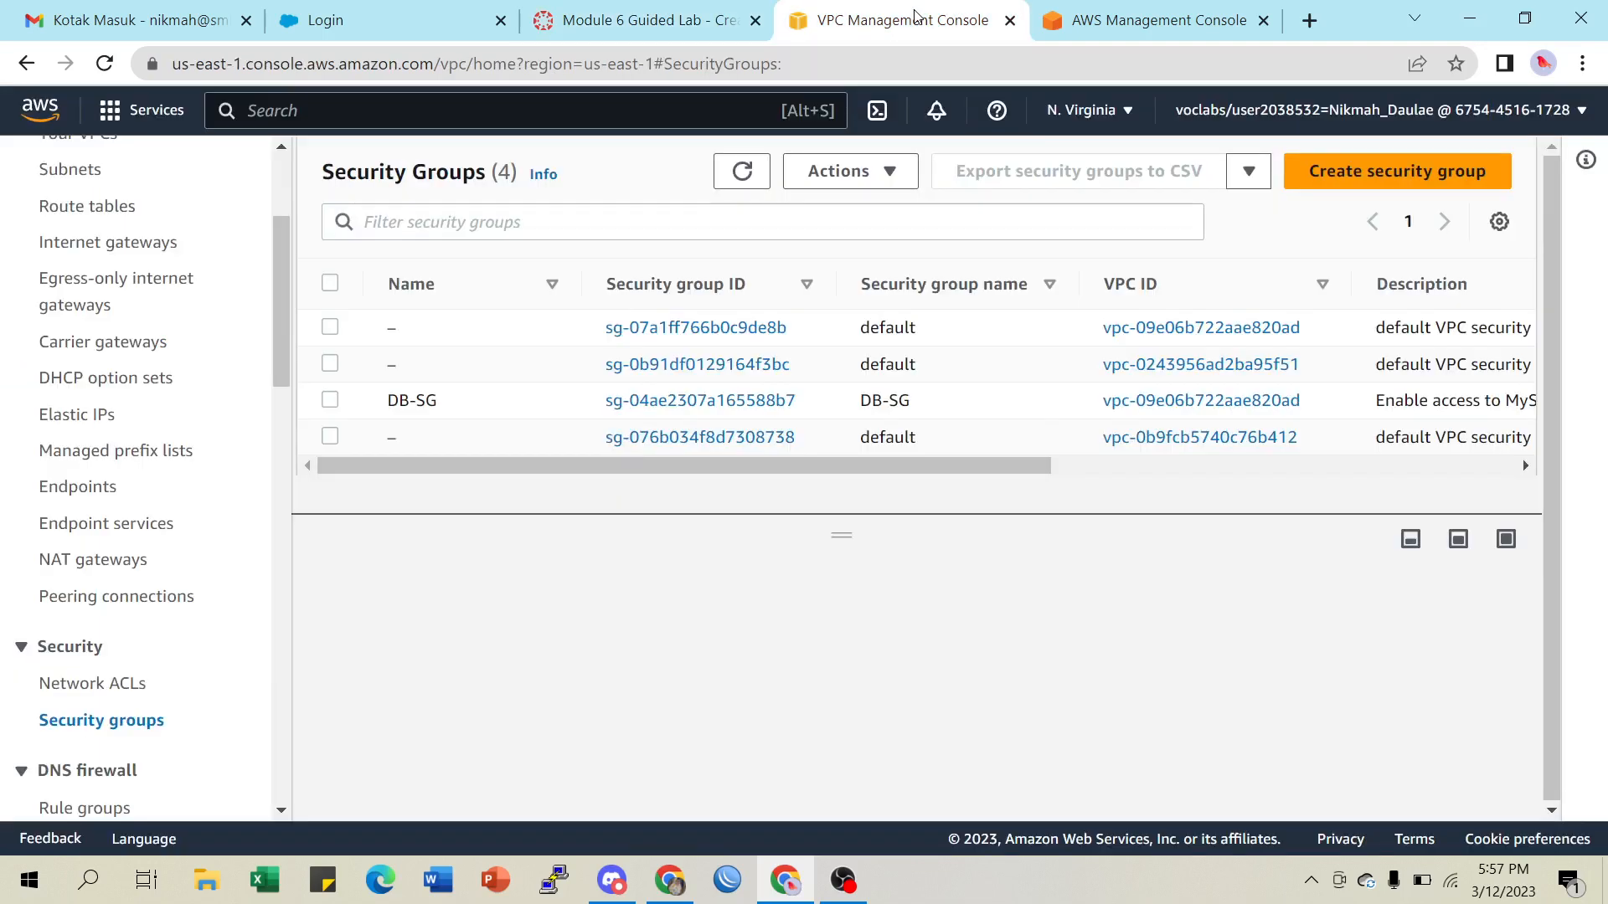
{"action": "left_click", "coordinate": [1361, 175]}
{"action": "left_click", "coordinate": [159, 449]}
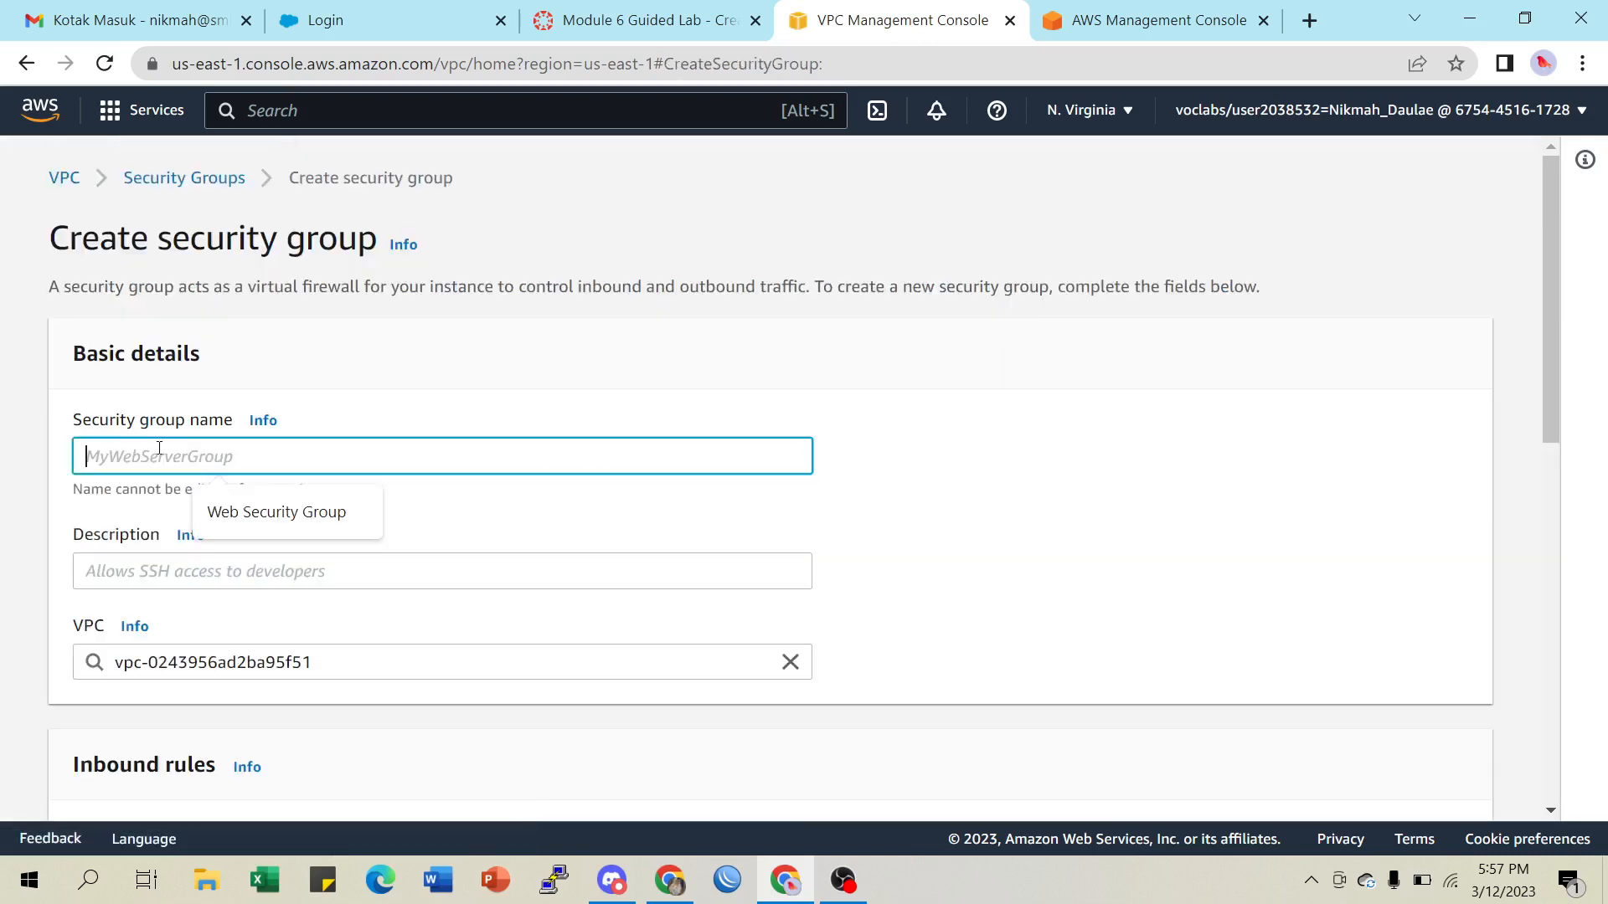
{"action": "type", "text": "App-SG"}
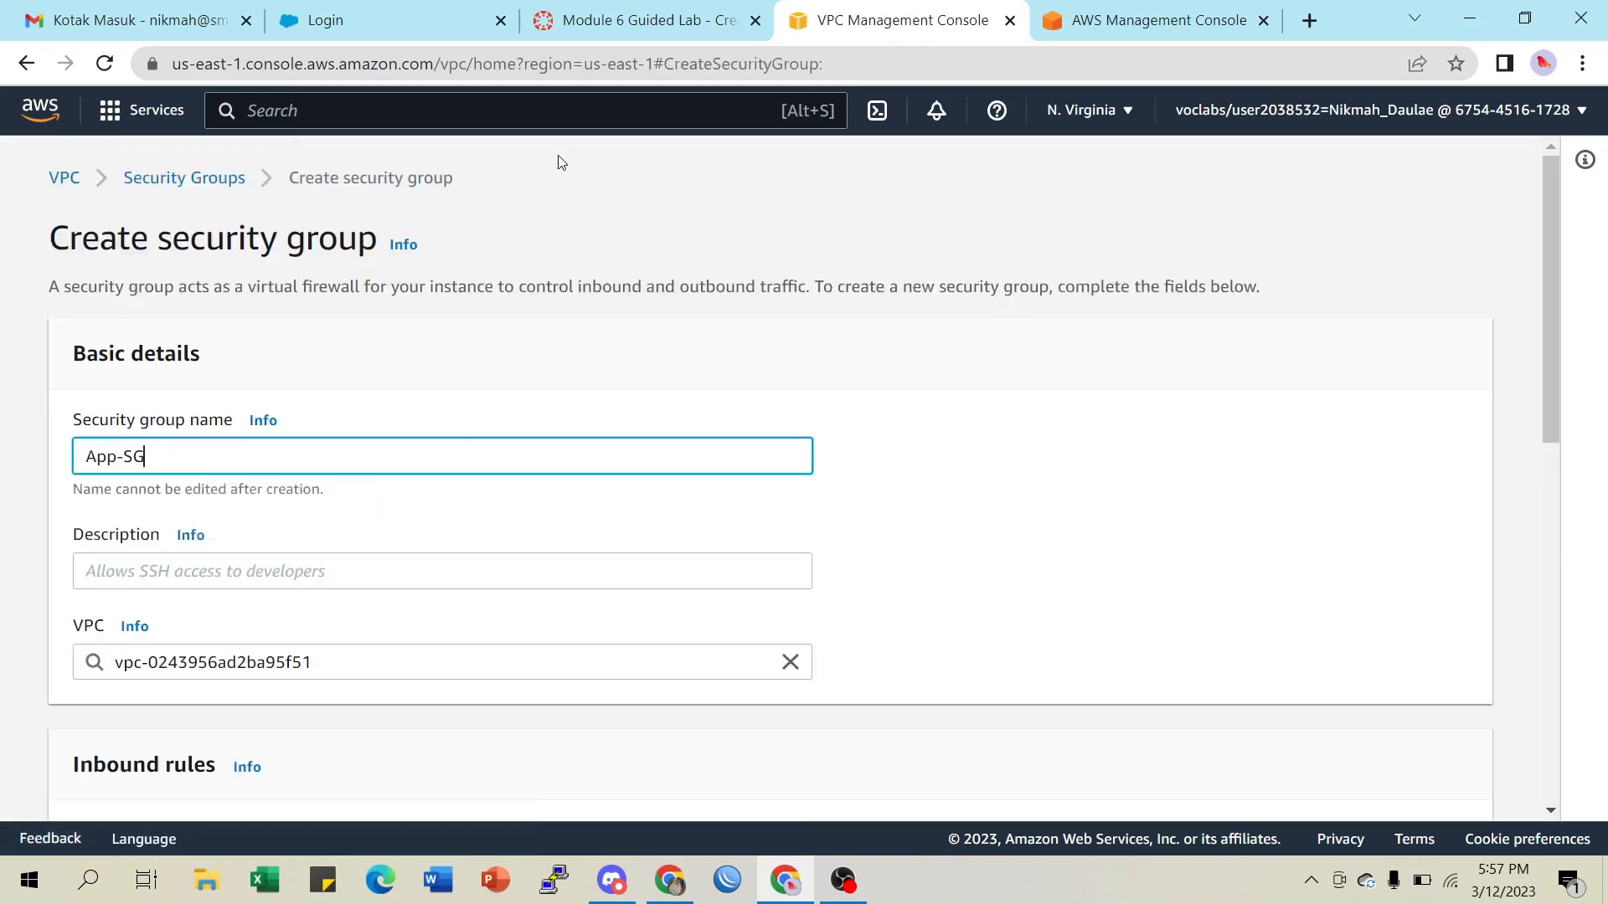
Copy the description "Allow HTTP traffic" from lab instruction 32 into the new security group's description in the VPC console
{"action": "left_click", "coordinate": [601, 20]}
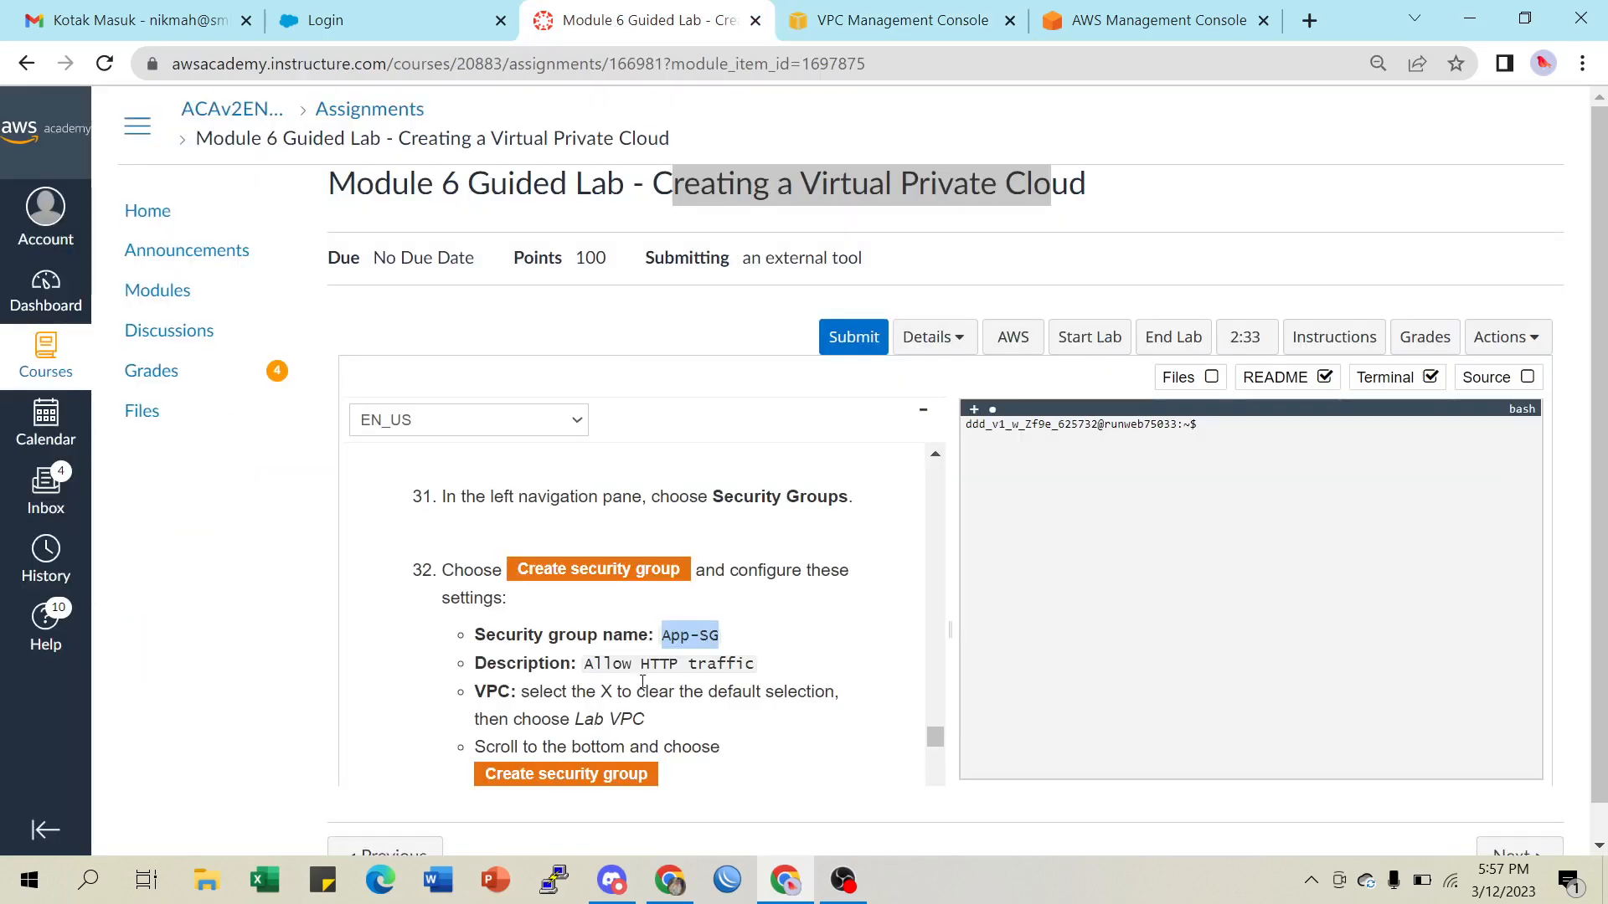
{"action": "left_click_drag", "start_coordinate": [584, 664], "coordinate": [752, 670]}
{"action": "key", "text": "ctrl+c"}
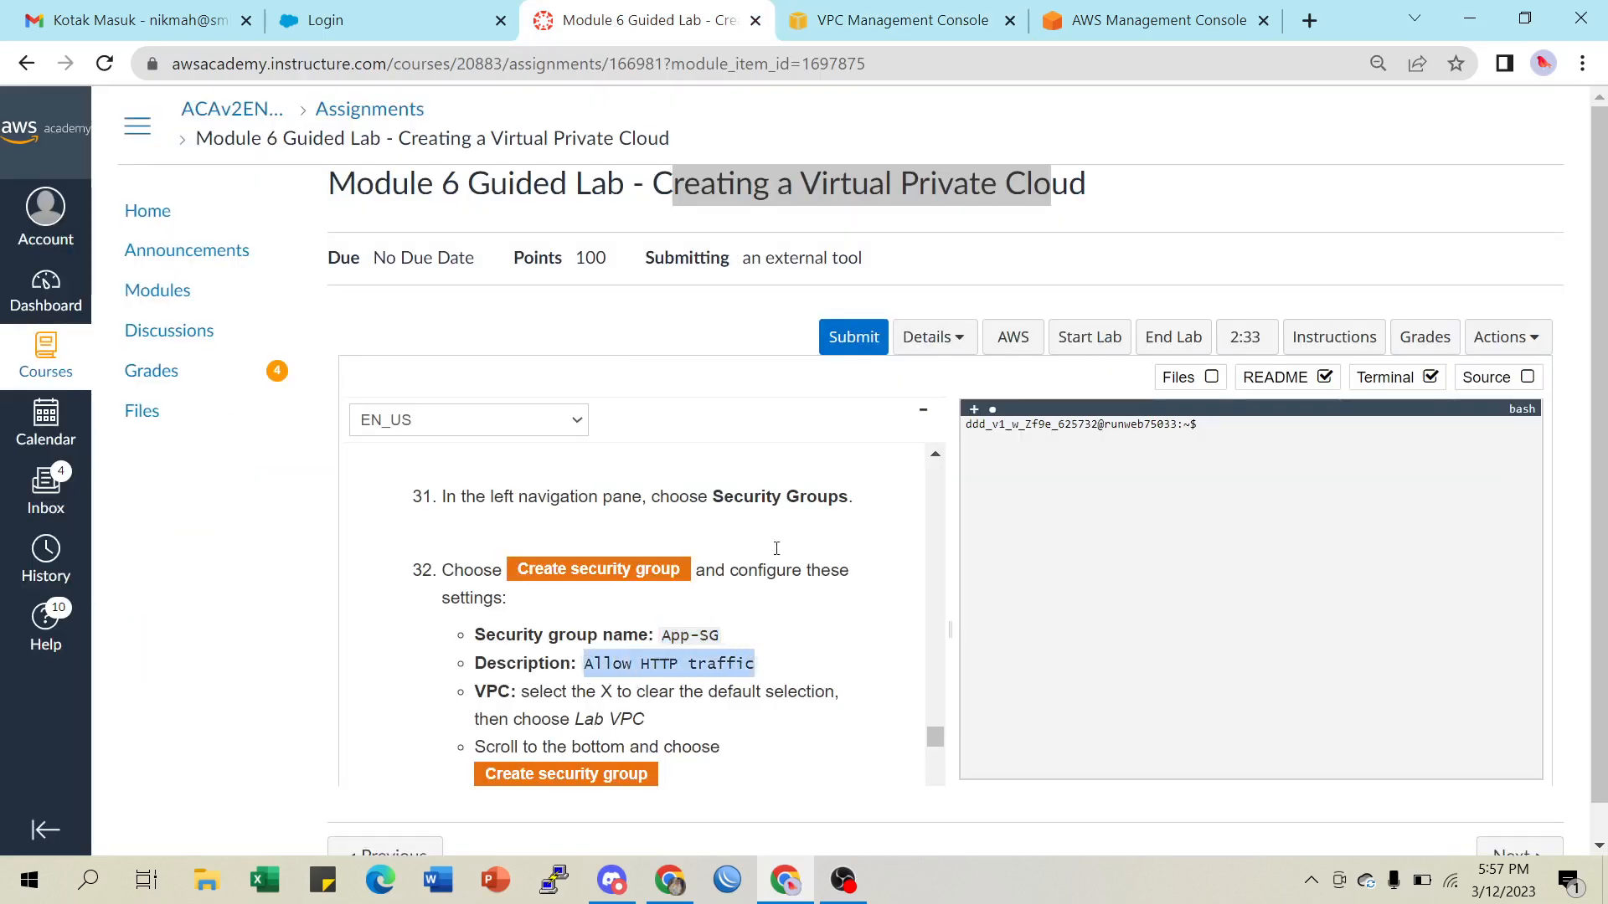
{"action": "left_click", "coordinate": [895, 22]}
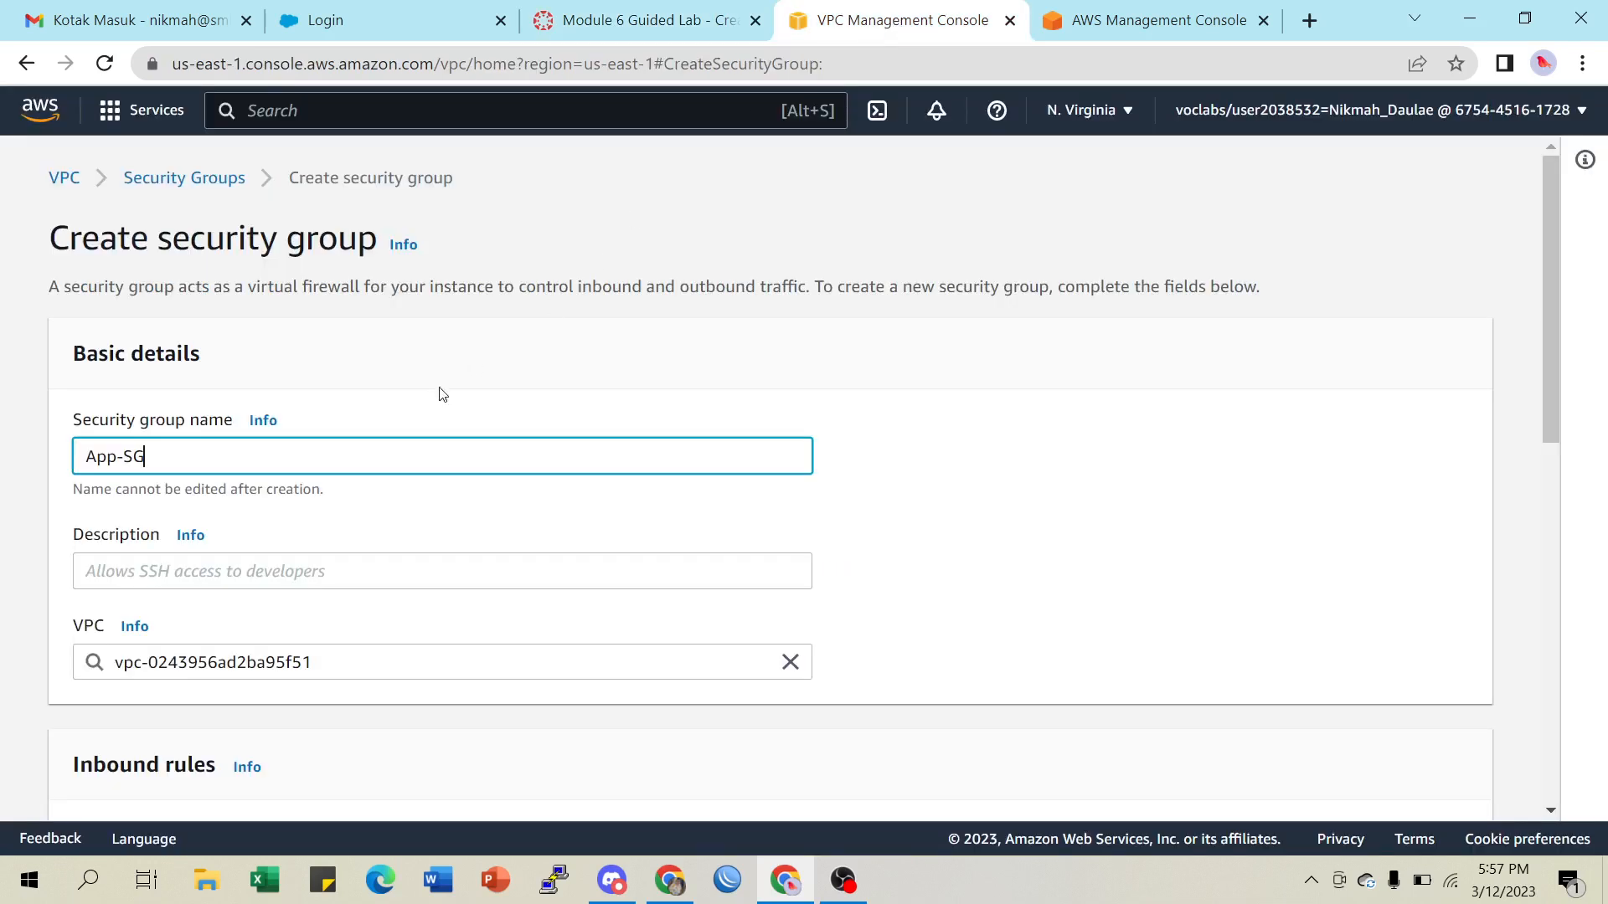
{"action": "left_click", "coordinate": [232, 574]}
{"action": "key", "text": "ctrl+v"}
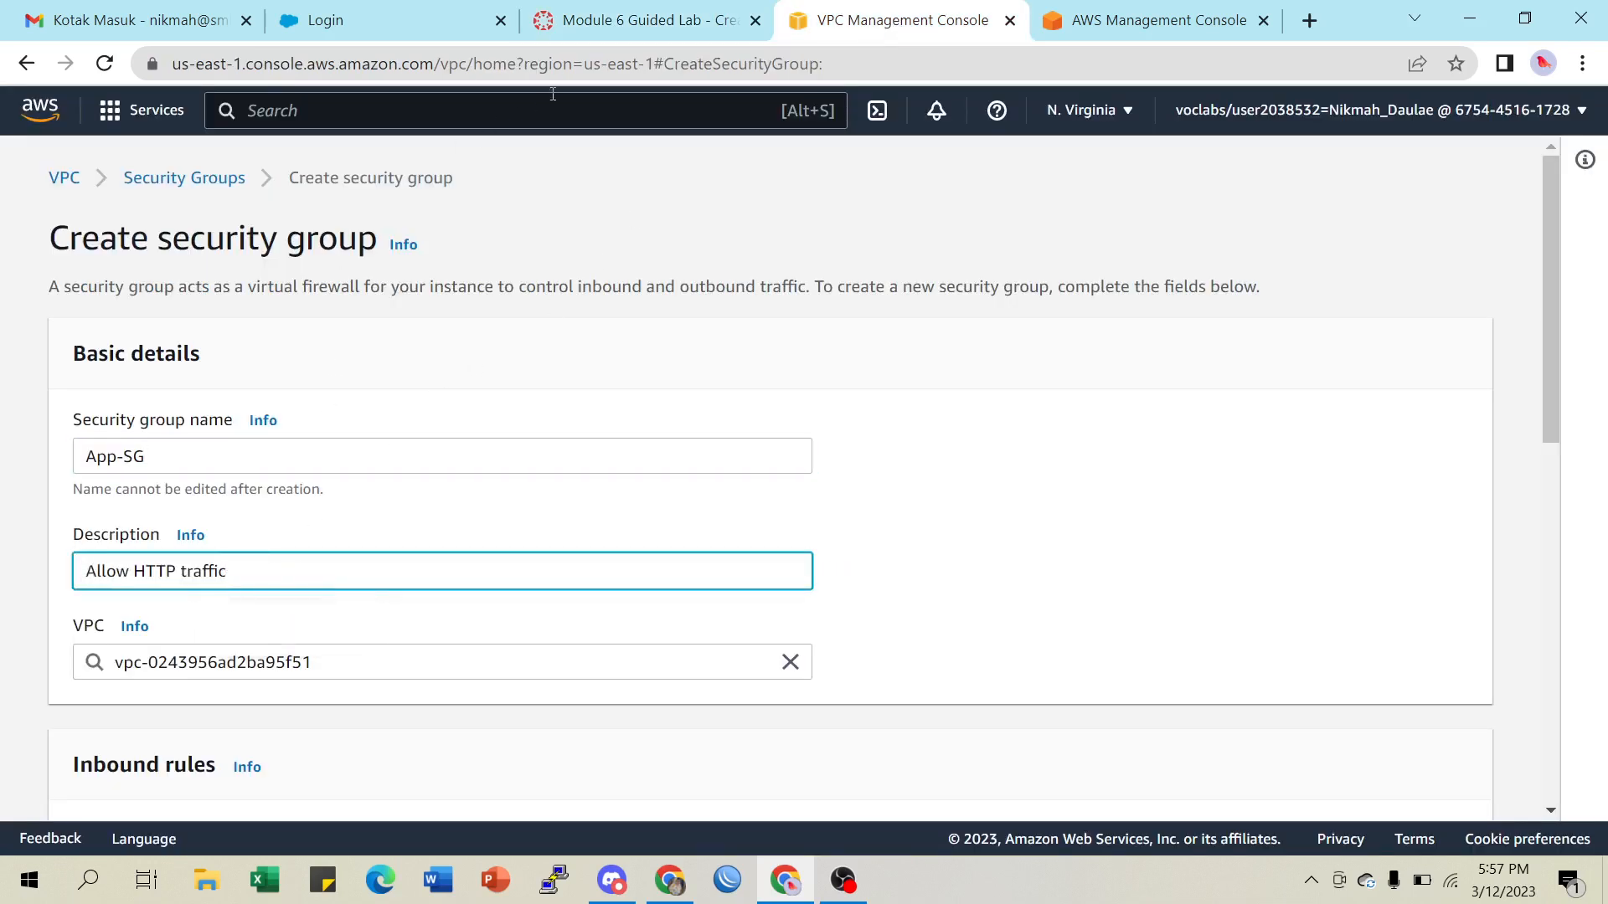
Replace the default VPC of the new security group with Lab VPC
{"action": "left_click", "coordinate": [790, 662]}
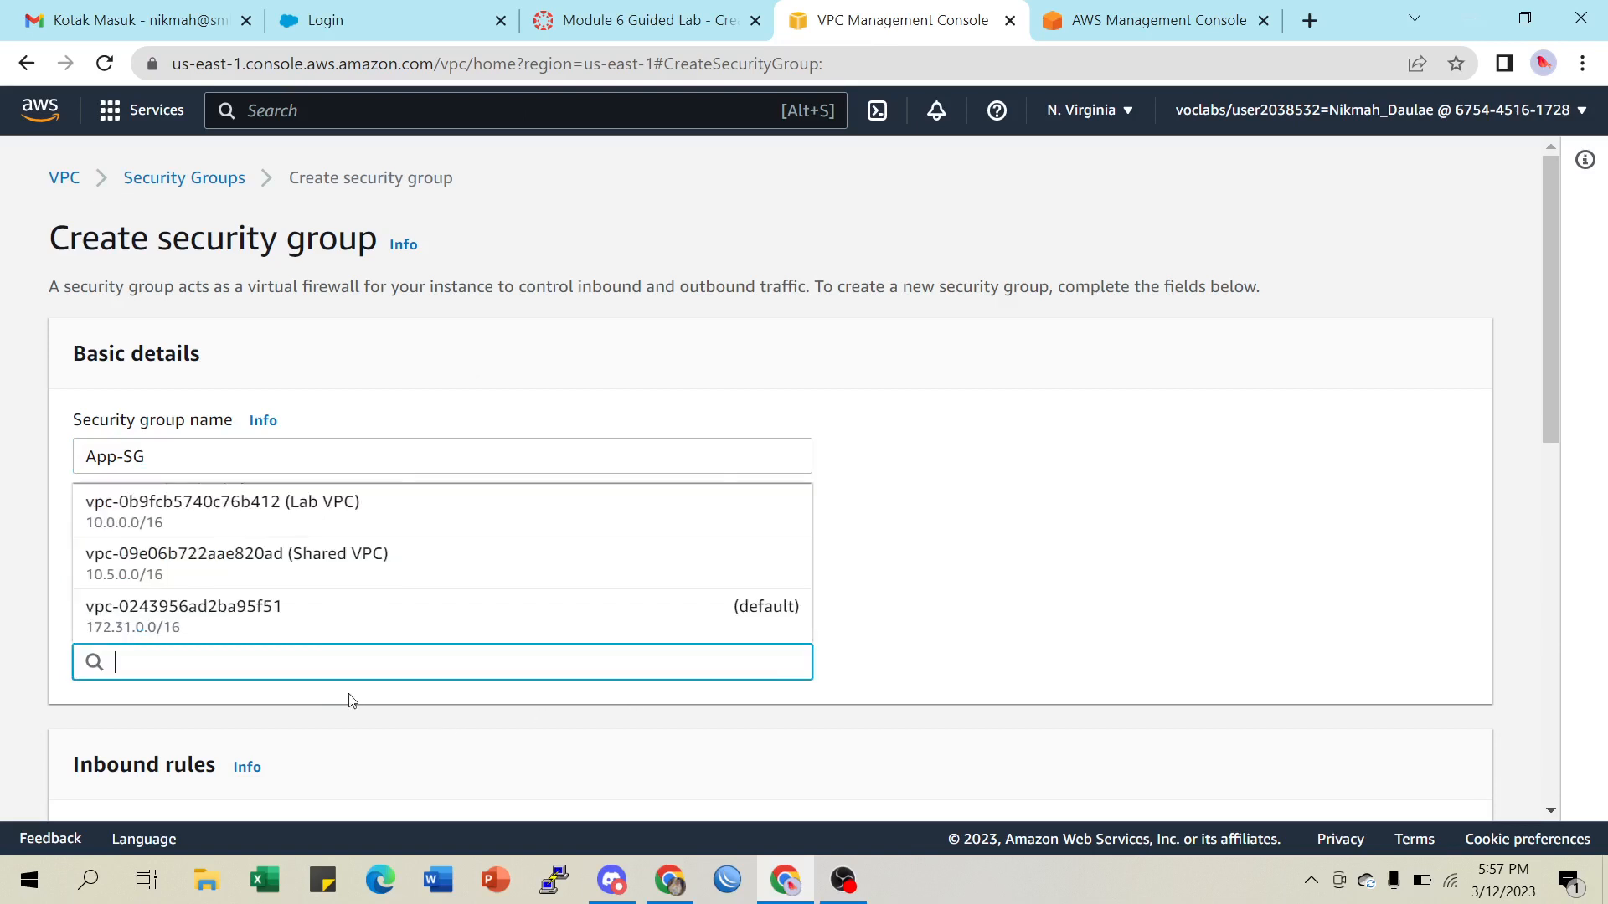
{"action": "left_click", "coordinate": [333, 512]}
{"action": "scroll", "coordinate": [714, 646], "scroll_direction": "down", "scroll_amount": 4}
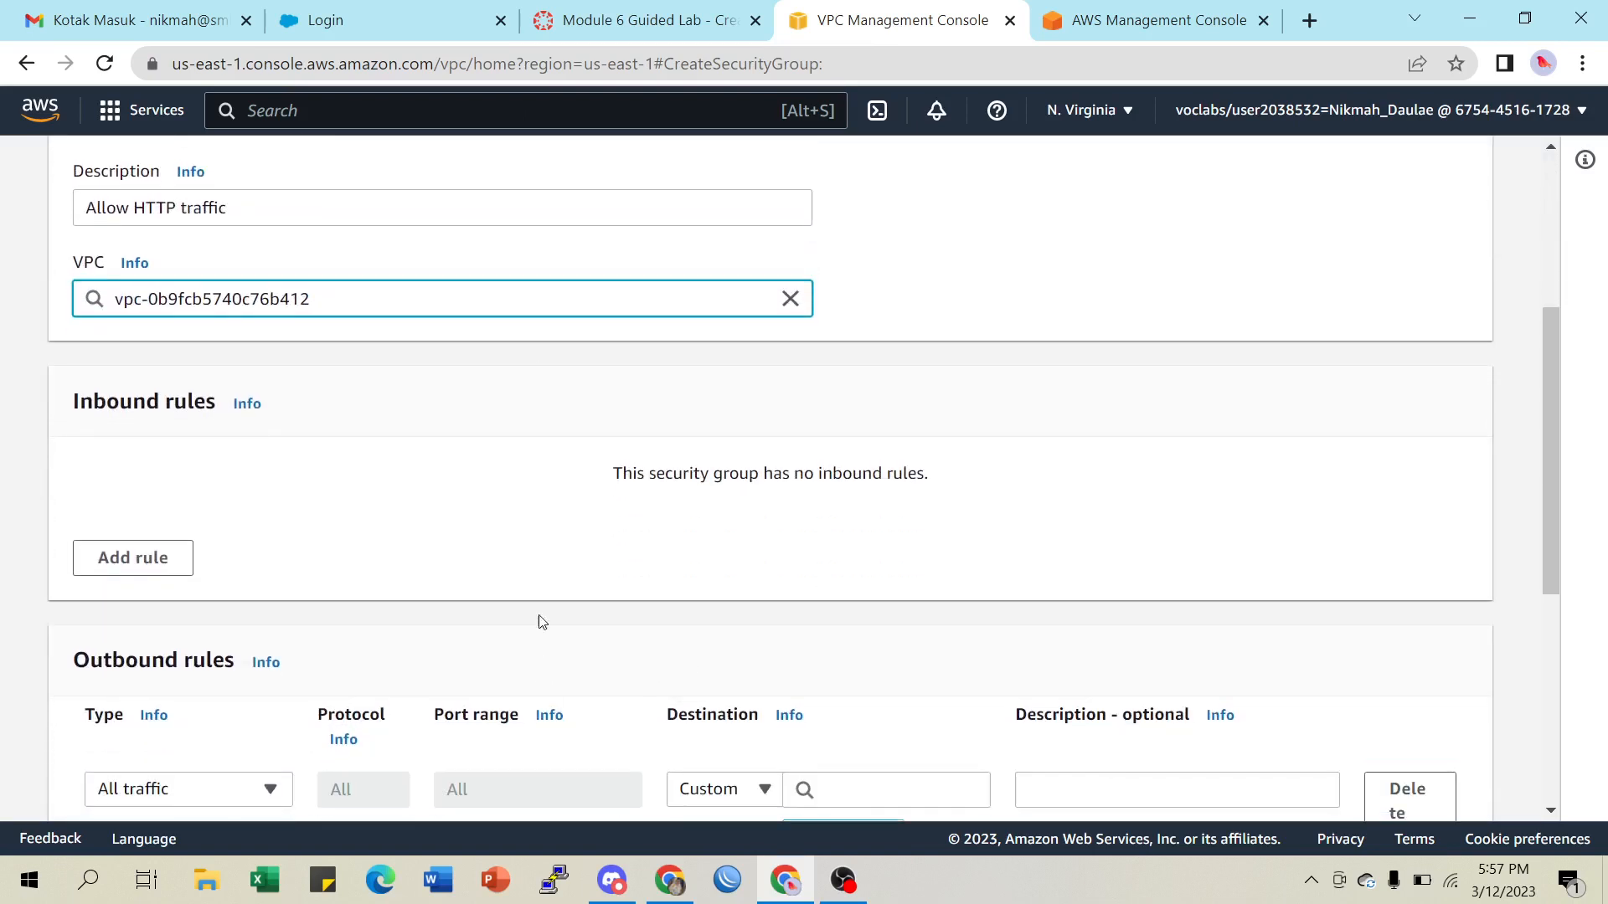
Read lab instructions 32 to 35 on creating the security group and configuring its inbound rules on the AWS Academy lab page
{"action": "left_click", "coordinate": [603, 25]}
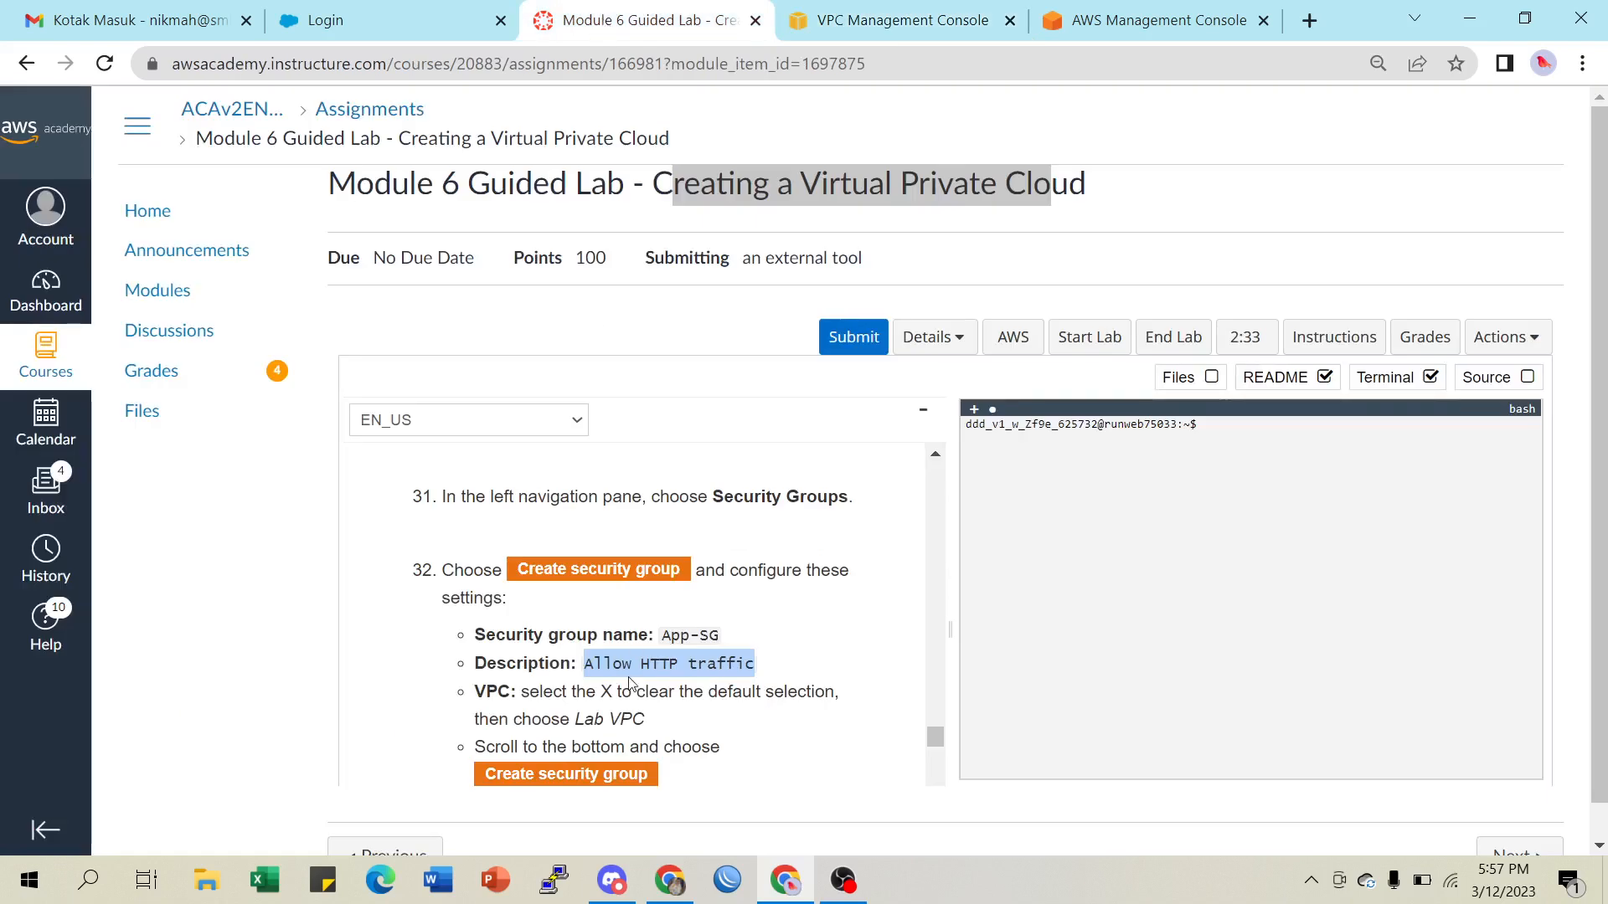
{"action": "scroll", "coordinate": [630, 684], "scroll_direction": "down", "scroll_amount": 1}
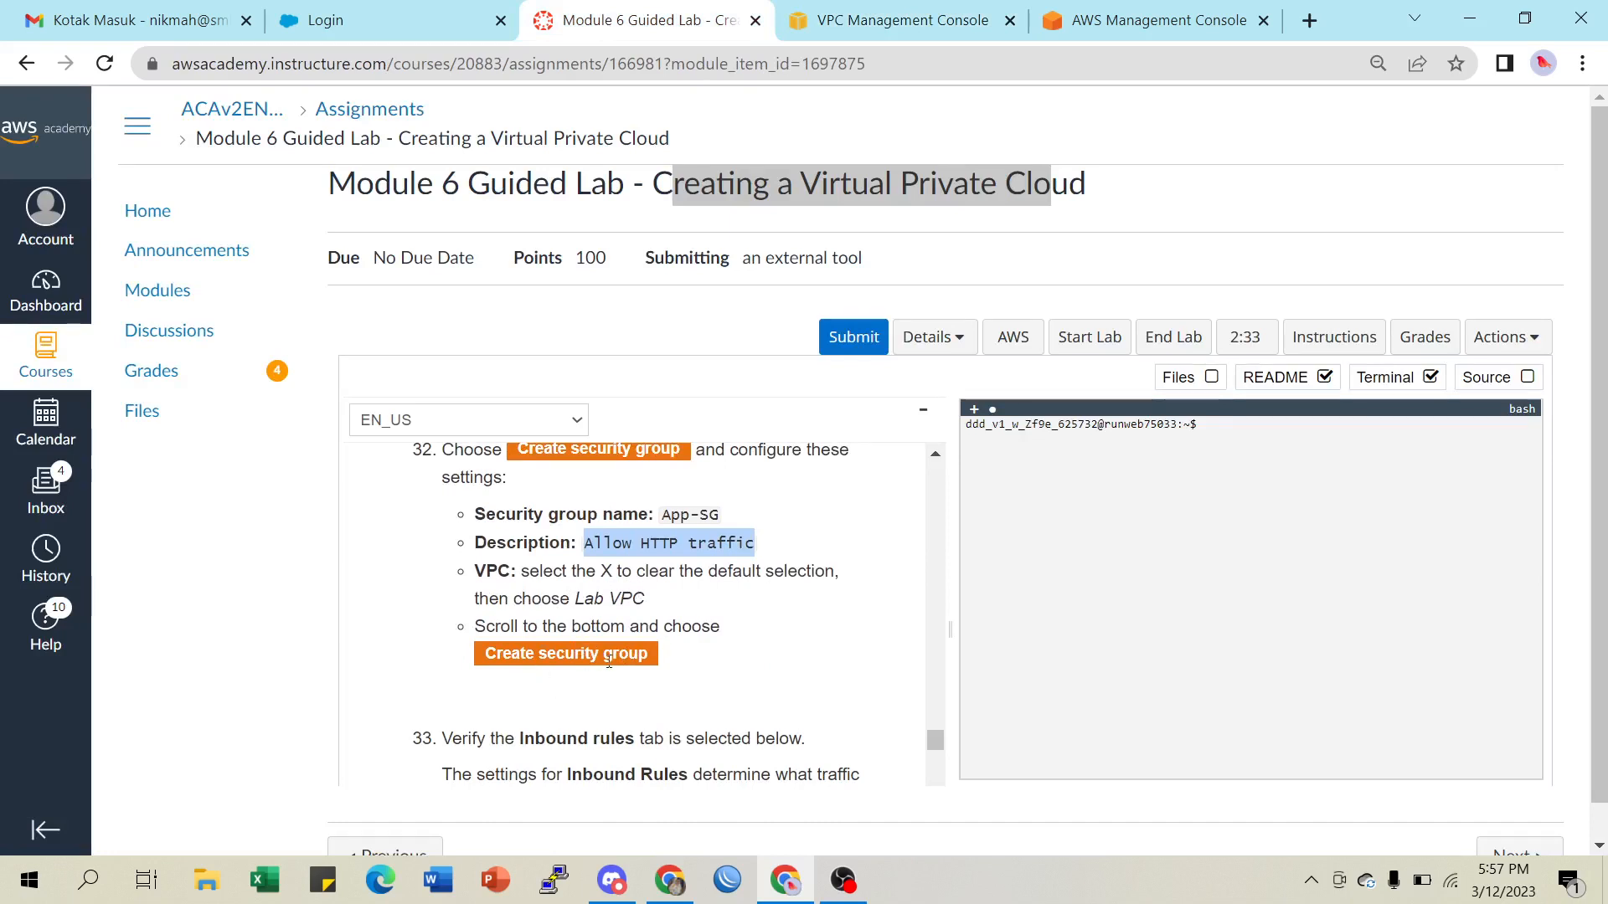
{"action": "scroll", "coordinate": [671, 667], "scroll_direction": "down", "scroll_amount": 1}
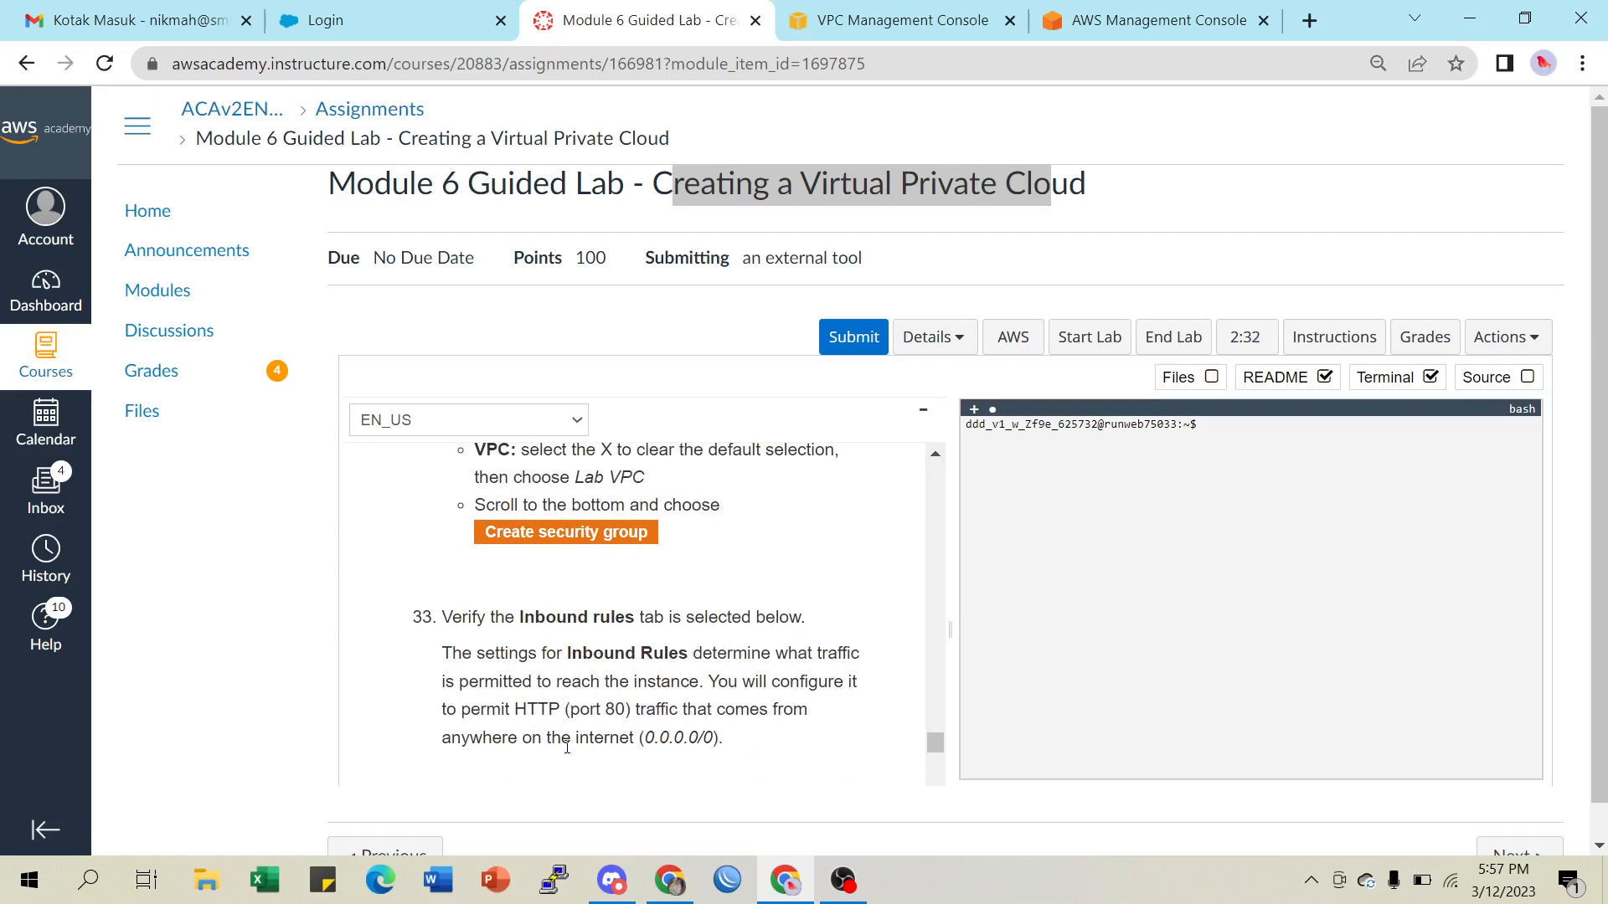
{"action": "scroll", "coordinate": [567, 746], "scroll_direction": "down", "scroll_amount": 1}
{"action": "scroll", "coordinate": [661, 645], "scroll_direction": "up", "scroll_amount": 1}
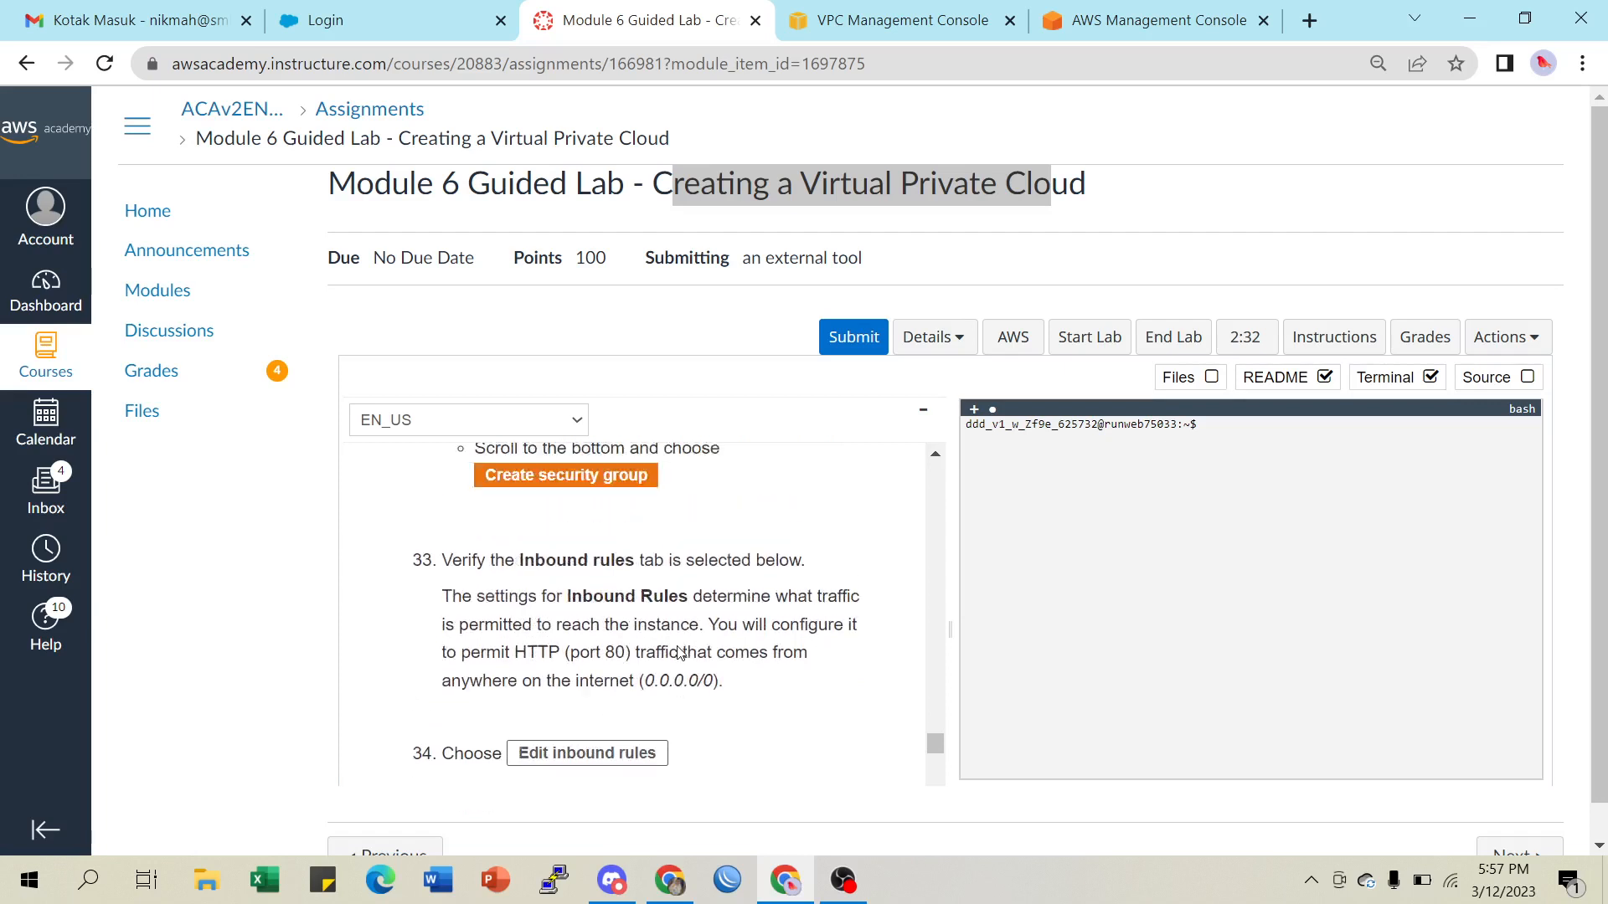
{"action": "scroll", "coordinate": [637, 737], "scroll_direction": "down", "scroll_amount": 1}
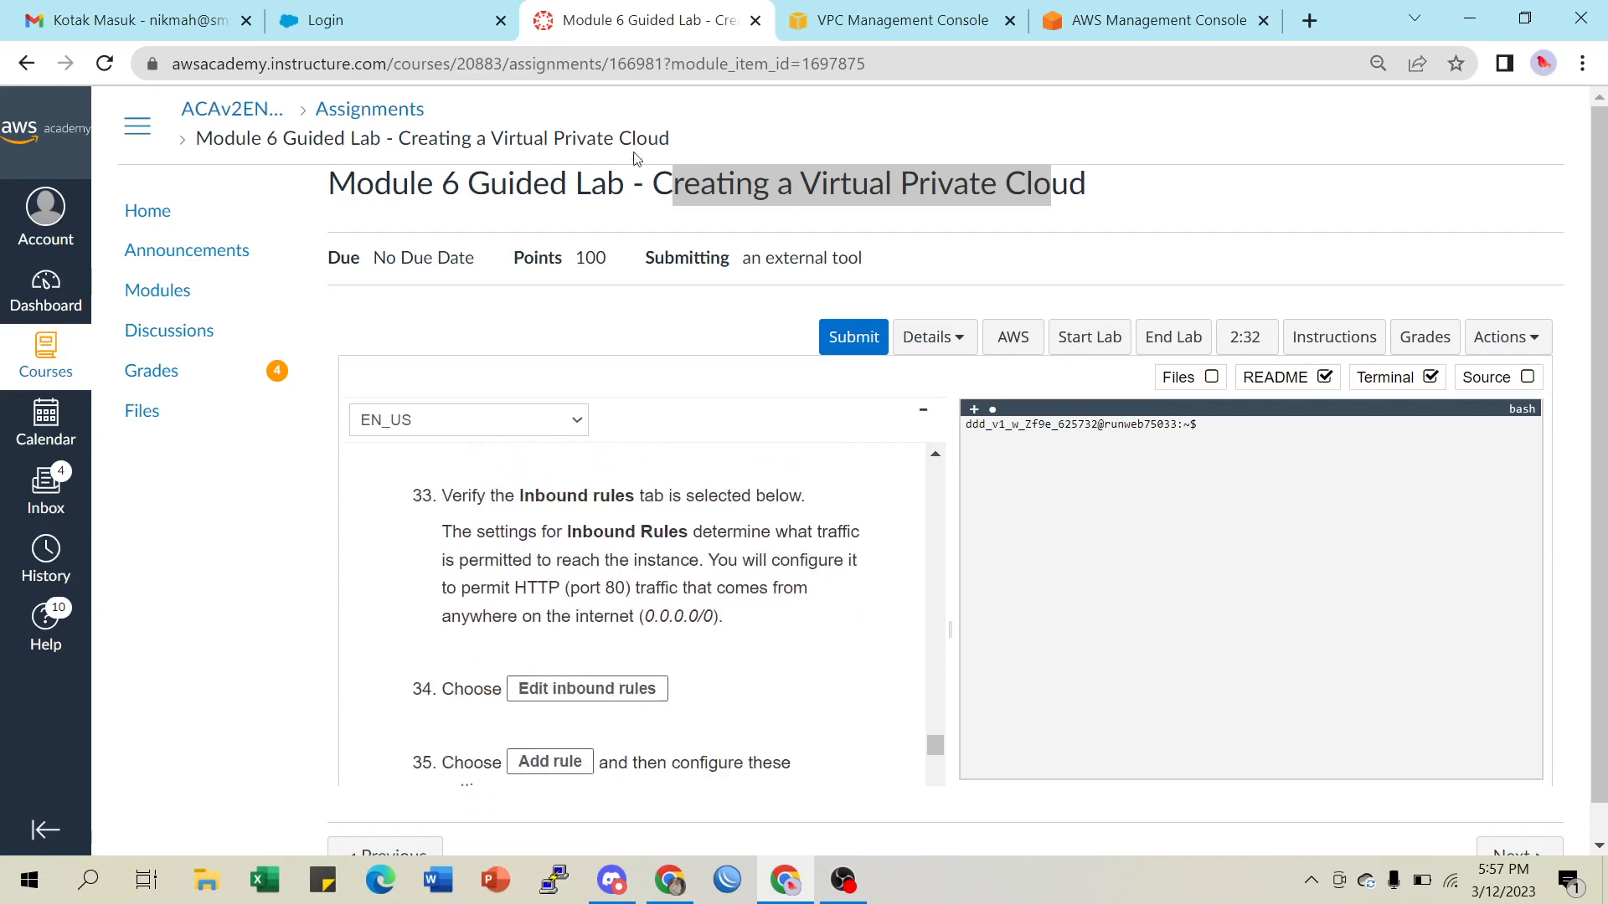
{"action": "scroll", "coordinate": [610, 737], "scroll_direction": "up", "scroll_amount": 1}
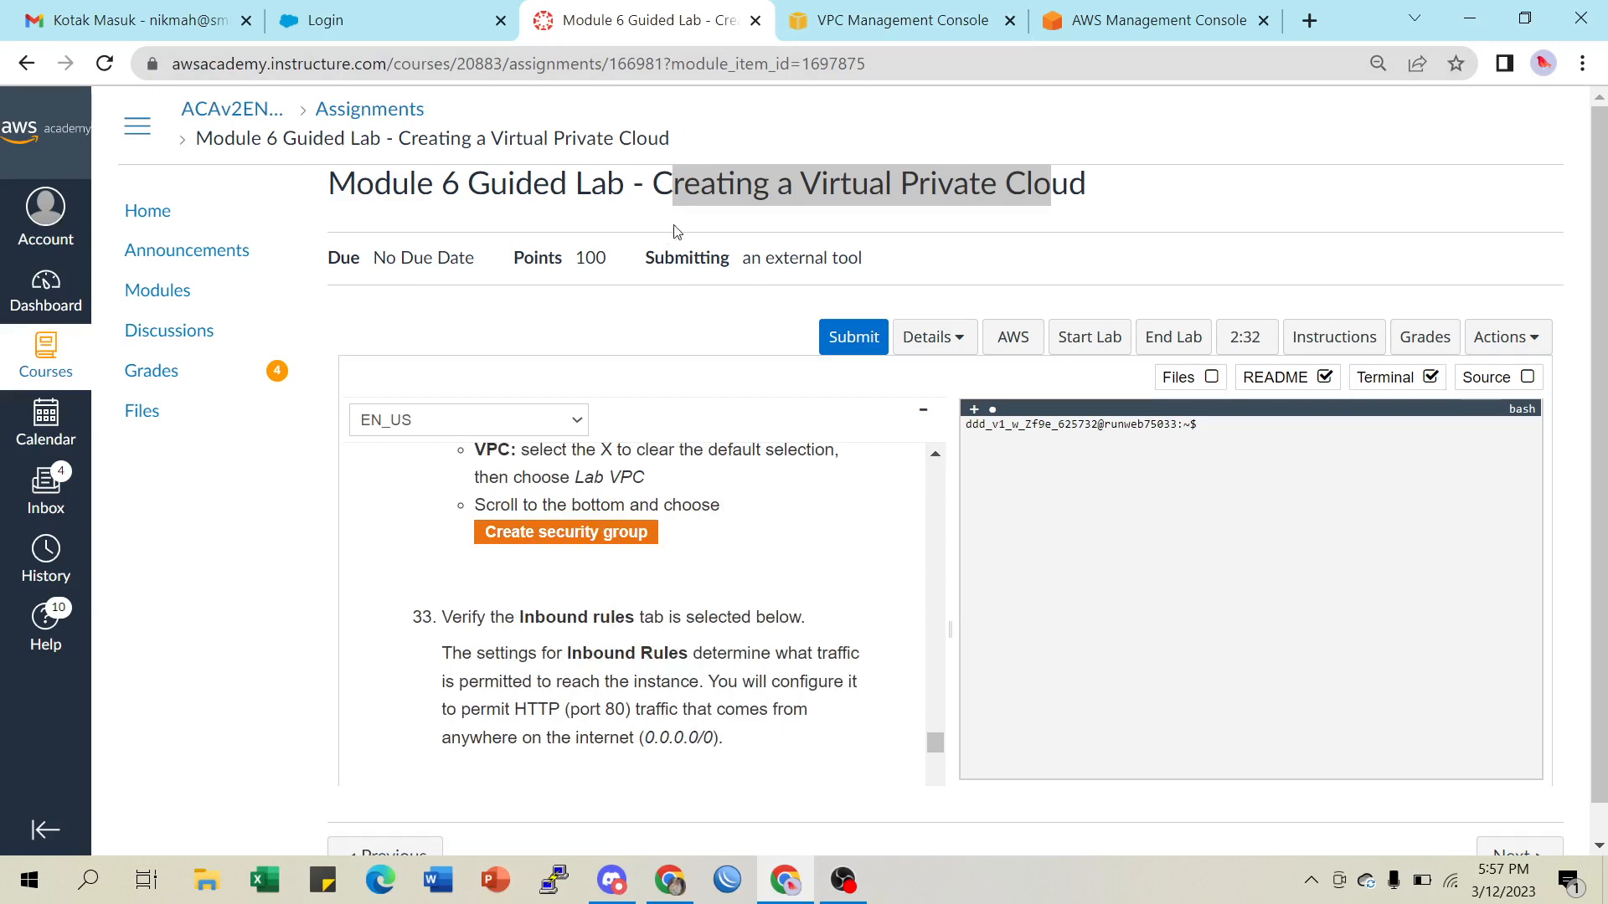
In the VPC console, add an inbound rule to the new security group with type HTTP and source Anywhere-IPv4
{"action": "left_click", "coordinate": [908, 23]}
{"action": "scroll", "coordinate": [989, 531], "scroll_direction": "down", "scroll_amount": 1}
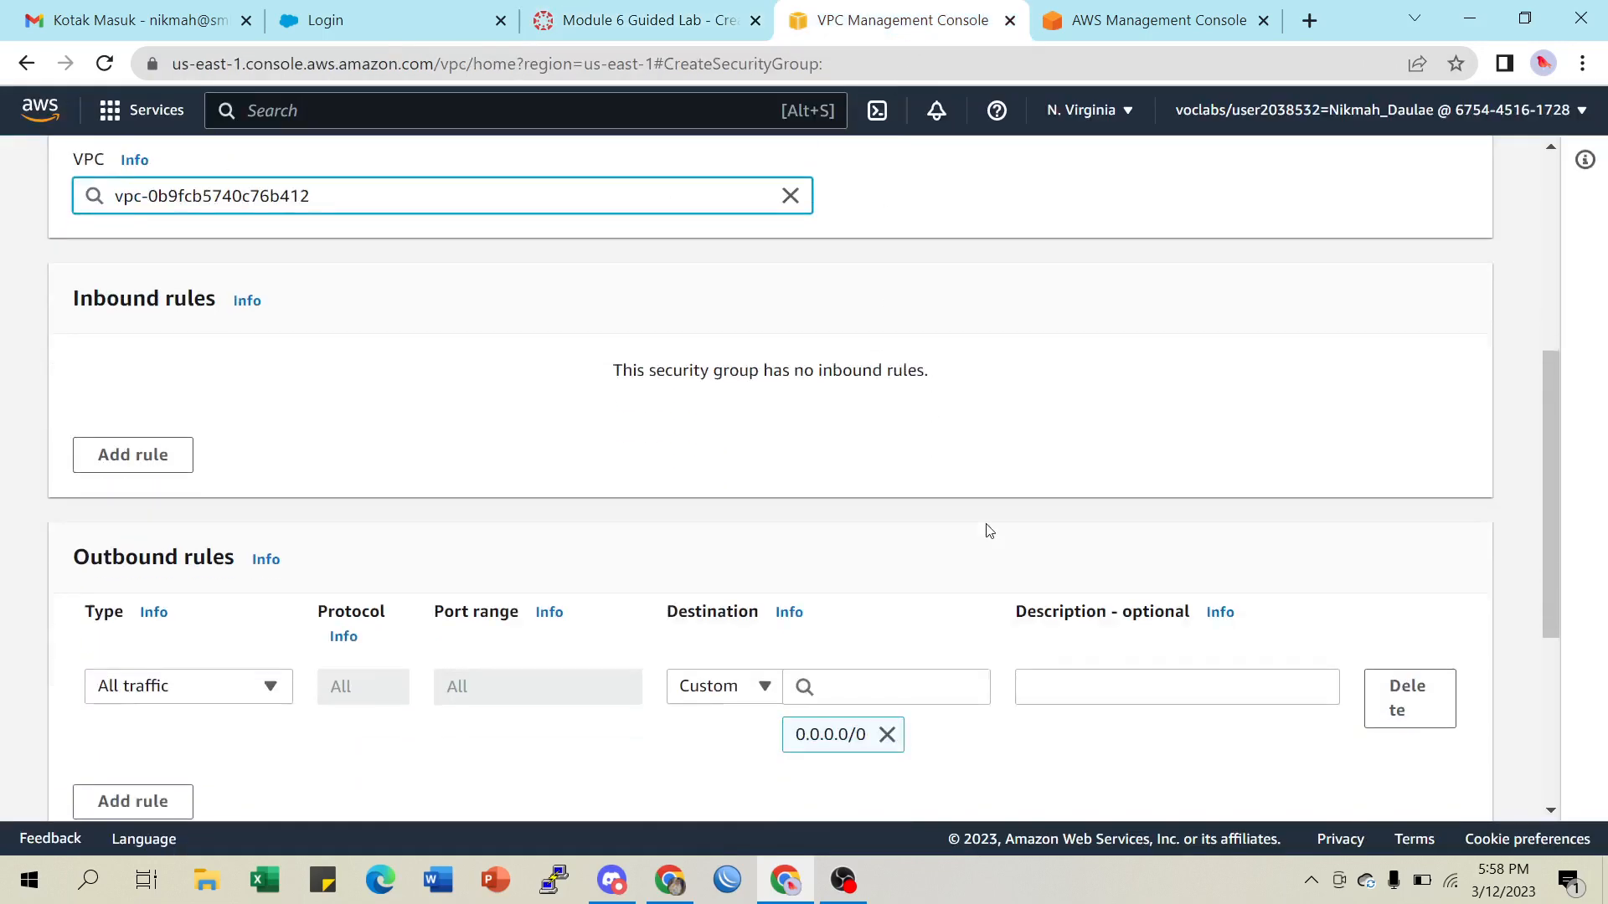
{"action": "scroll", "coordinate": [1211, 668], "scroll_direction": "down", "scroll_amount": 4}
{"action": "scroll", "coordinate": [1210, 667], "scroll_direction": "up", "scroll_amount": 4}
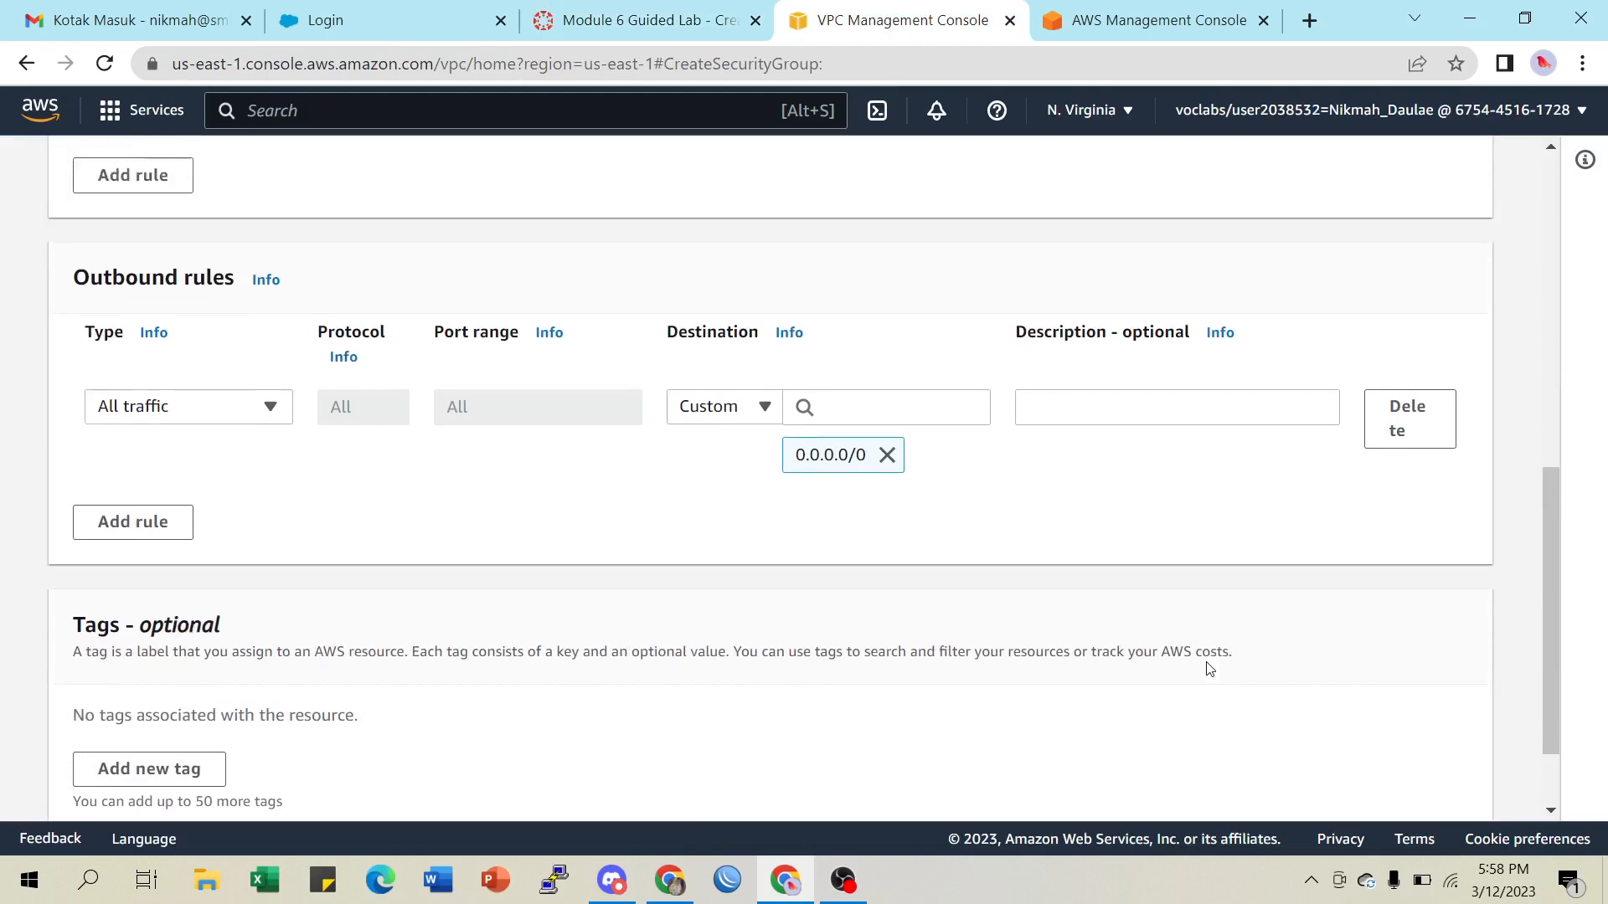
{"action": "left_click", "coordinate": [164, 431]}
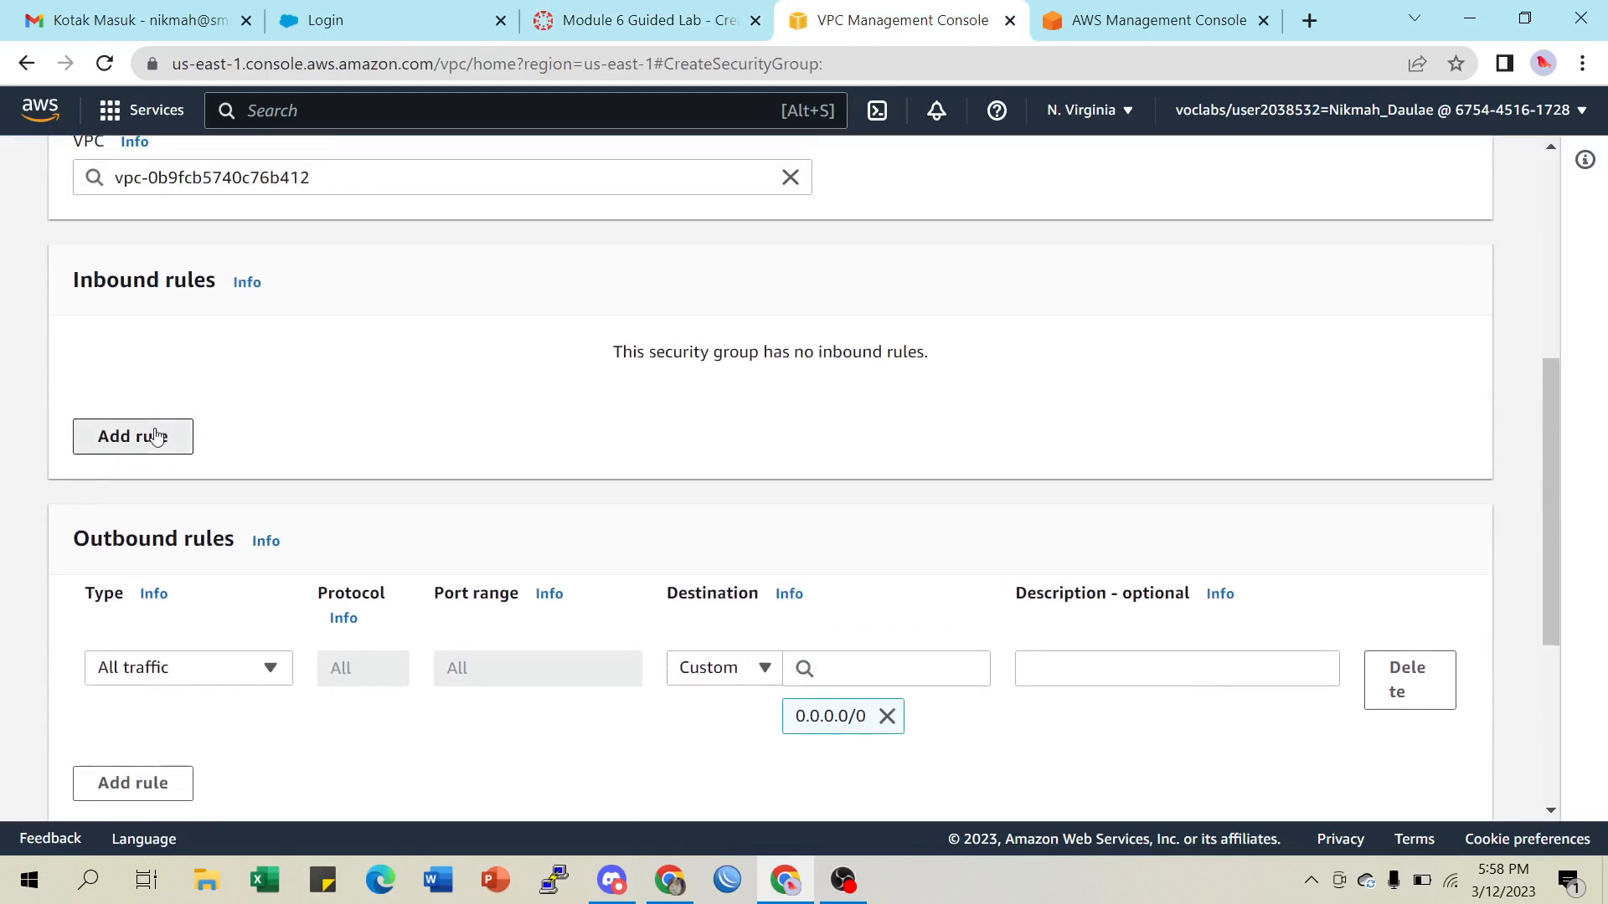
{"action": "left_click", "coordinate": [244, 407]}
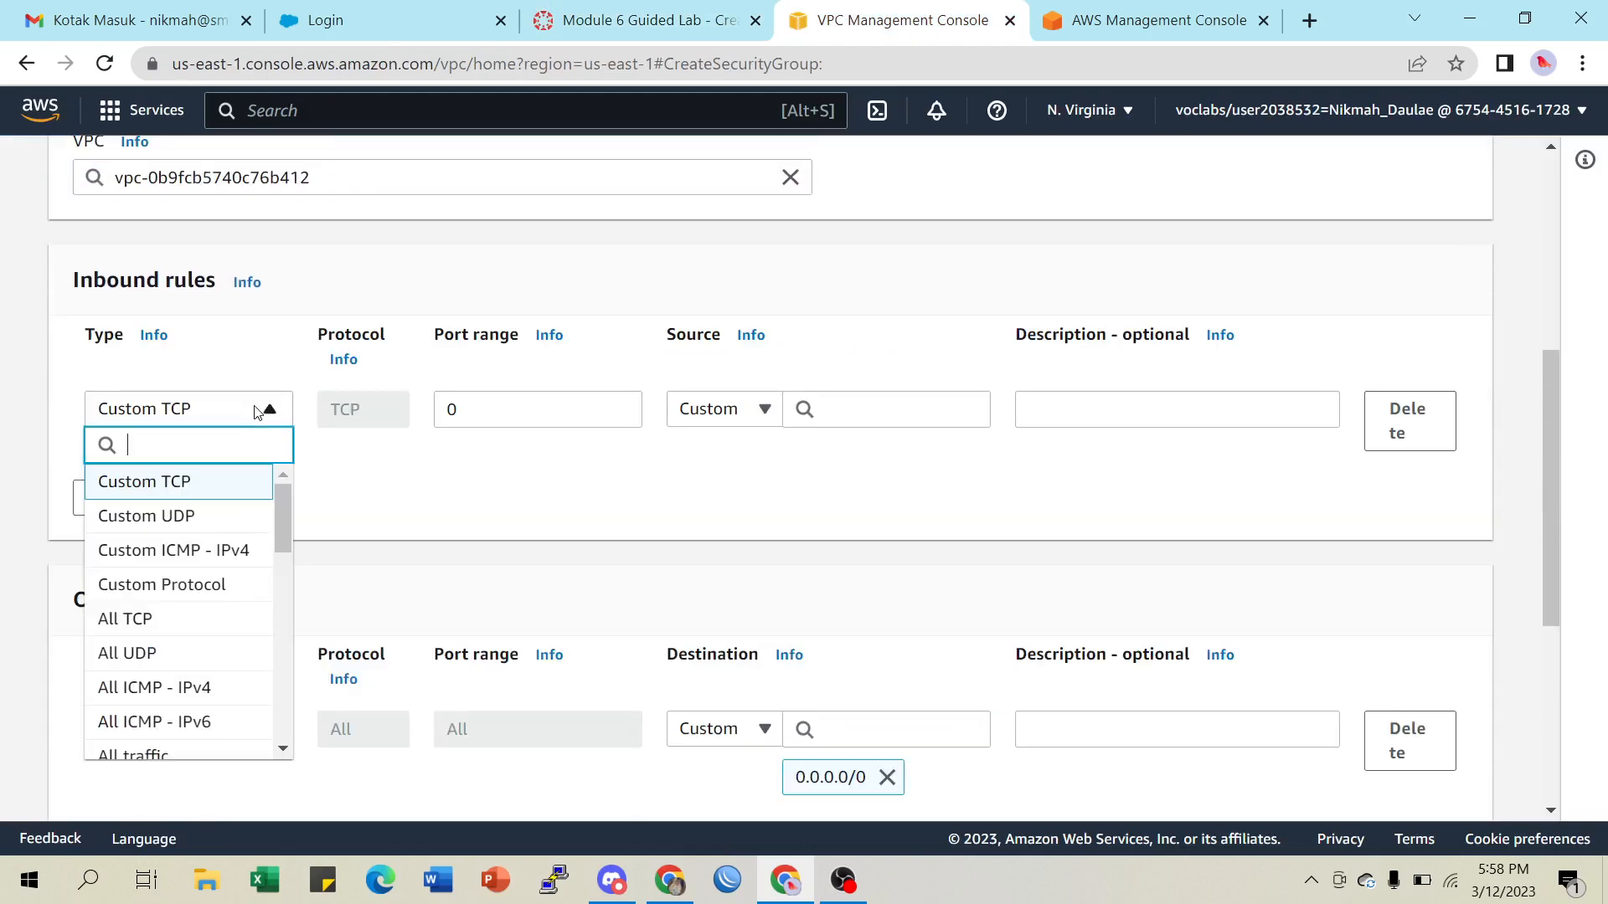
{"action": "scroll", "coordinate": [134, 675], "scroll_direction": "down", "scroll_amount": 3}
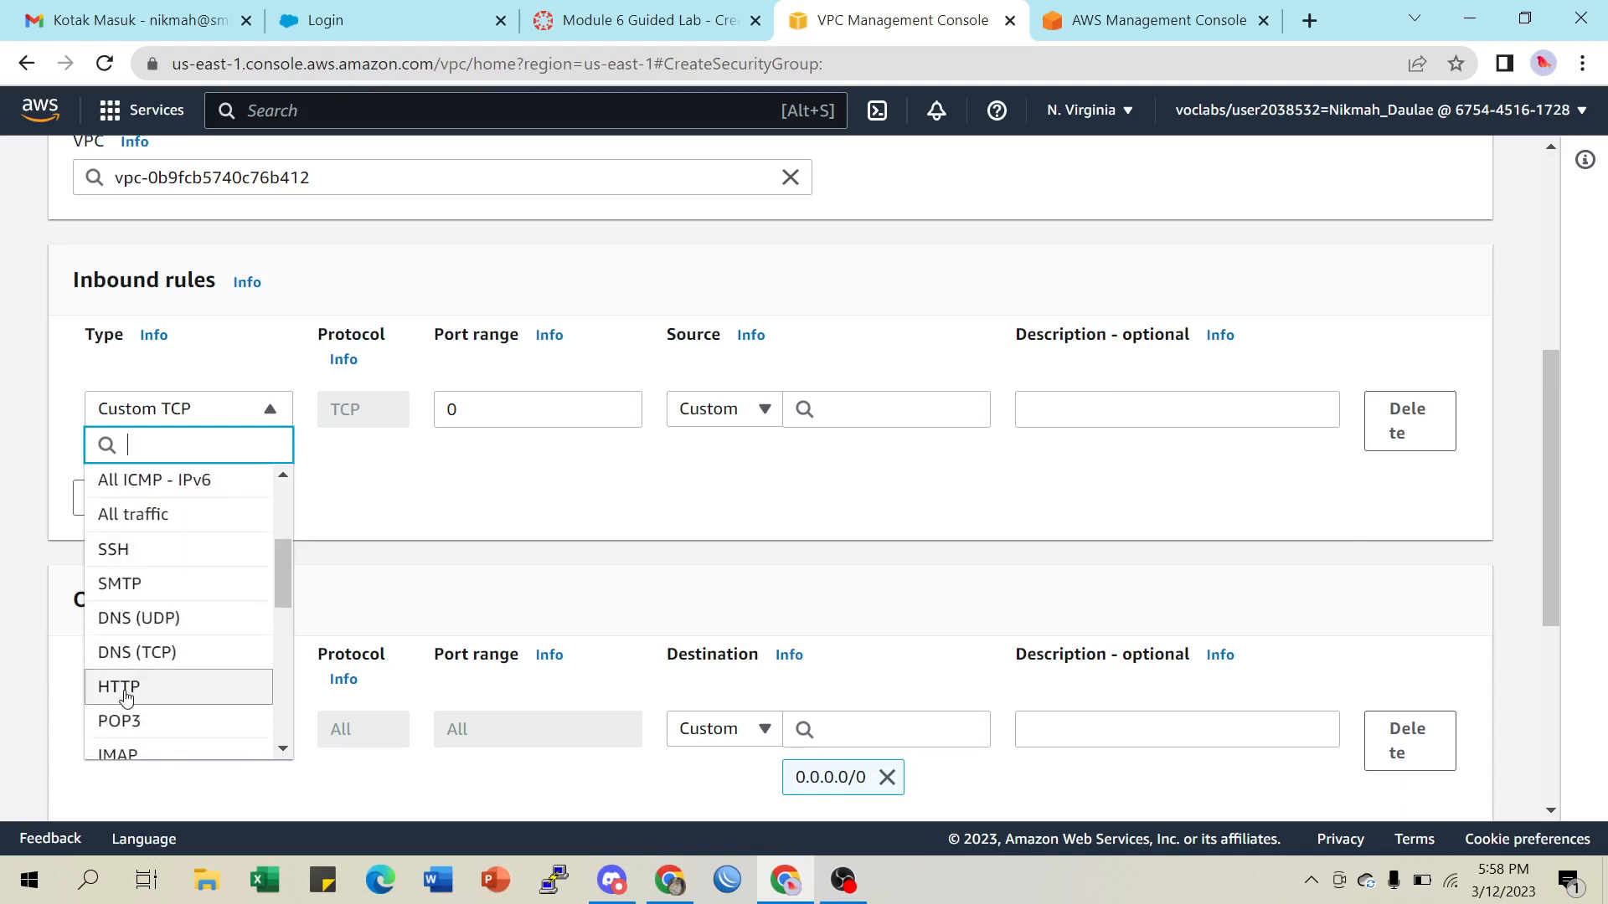
{"action": "scroll", "coordinate": [129, 683], "scroll_direction": "down", "scroll_amount": 1}
{"action": "left_click", "coordinate": [119, 566]}
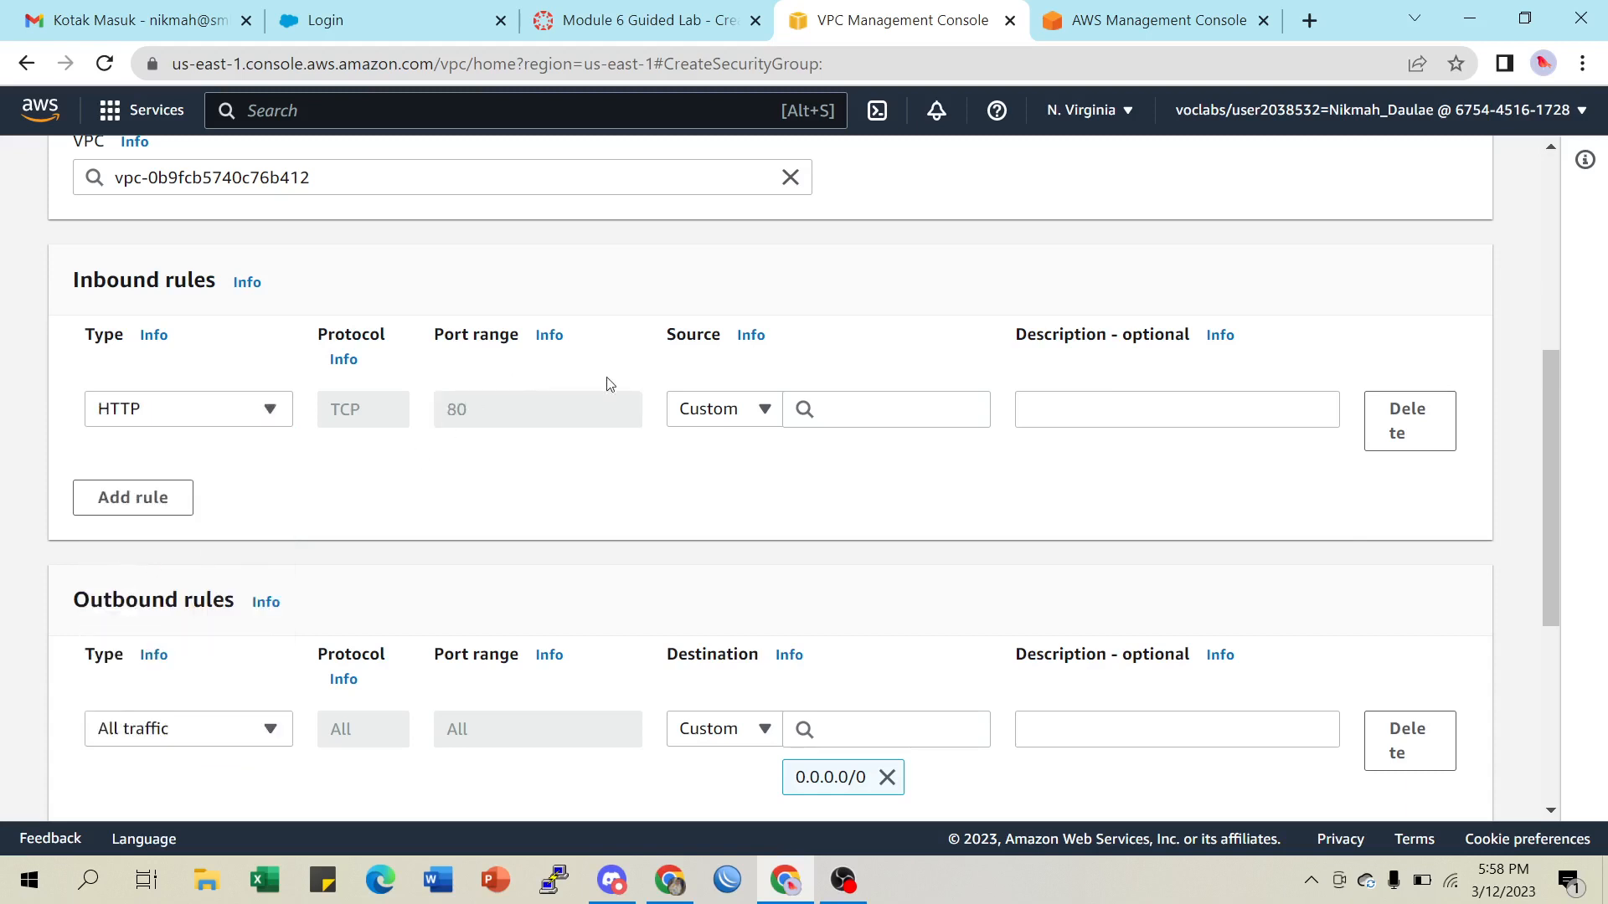
{"action": "left_click", "coordinate": [765, 415]}
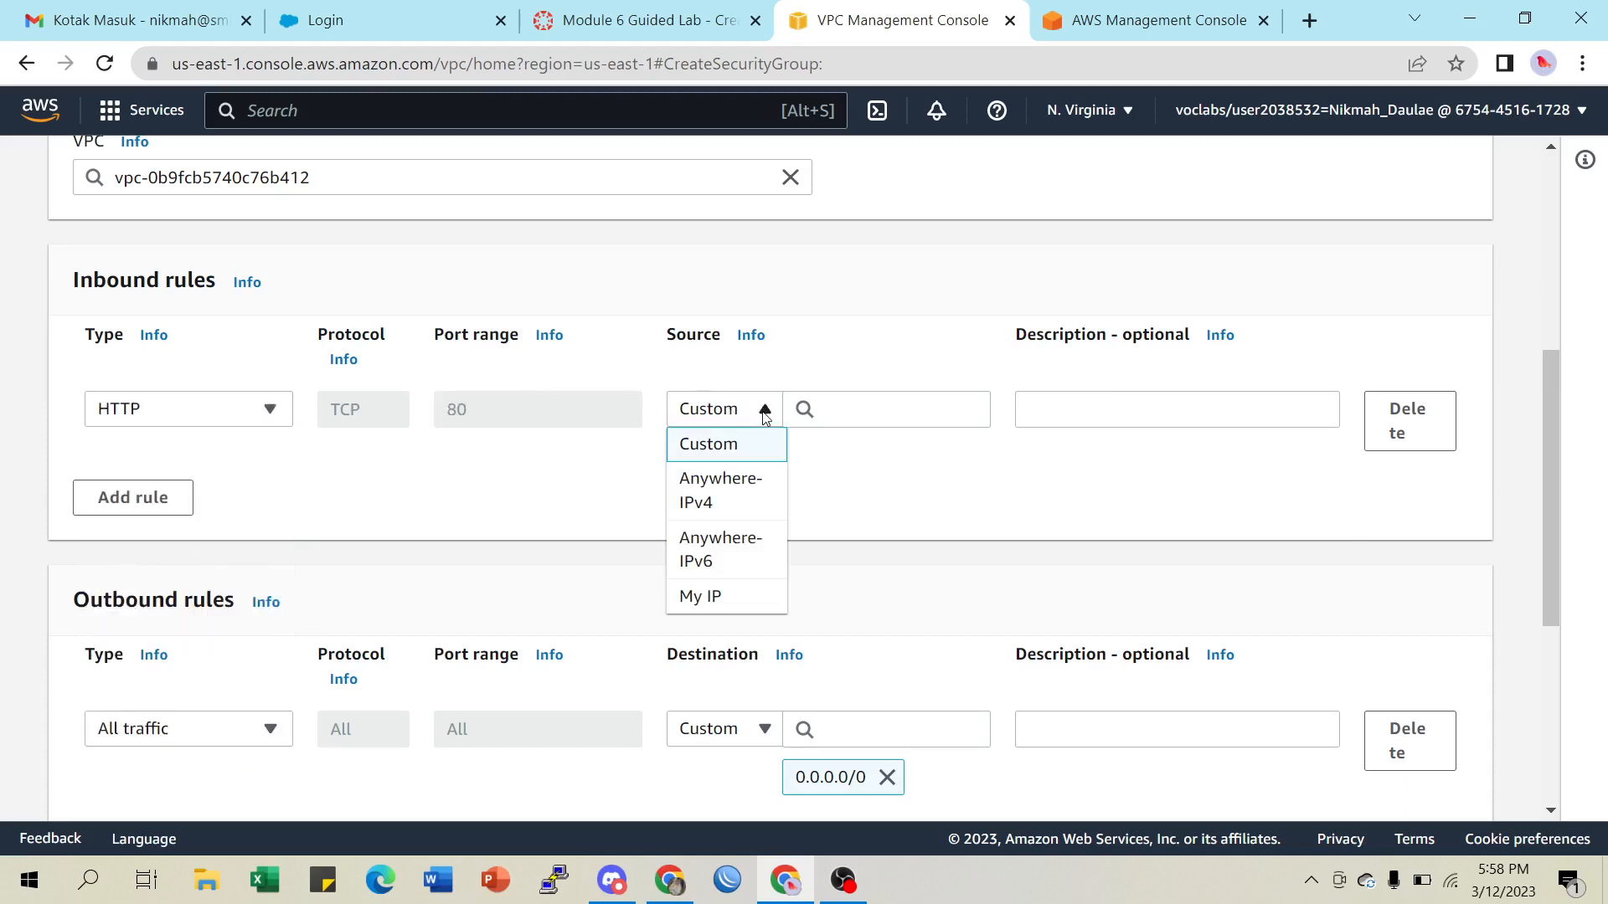
{"action": "left_click", "coordinate": [731, 490]}
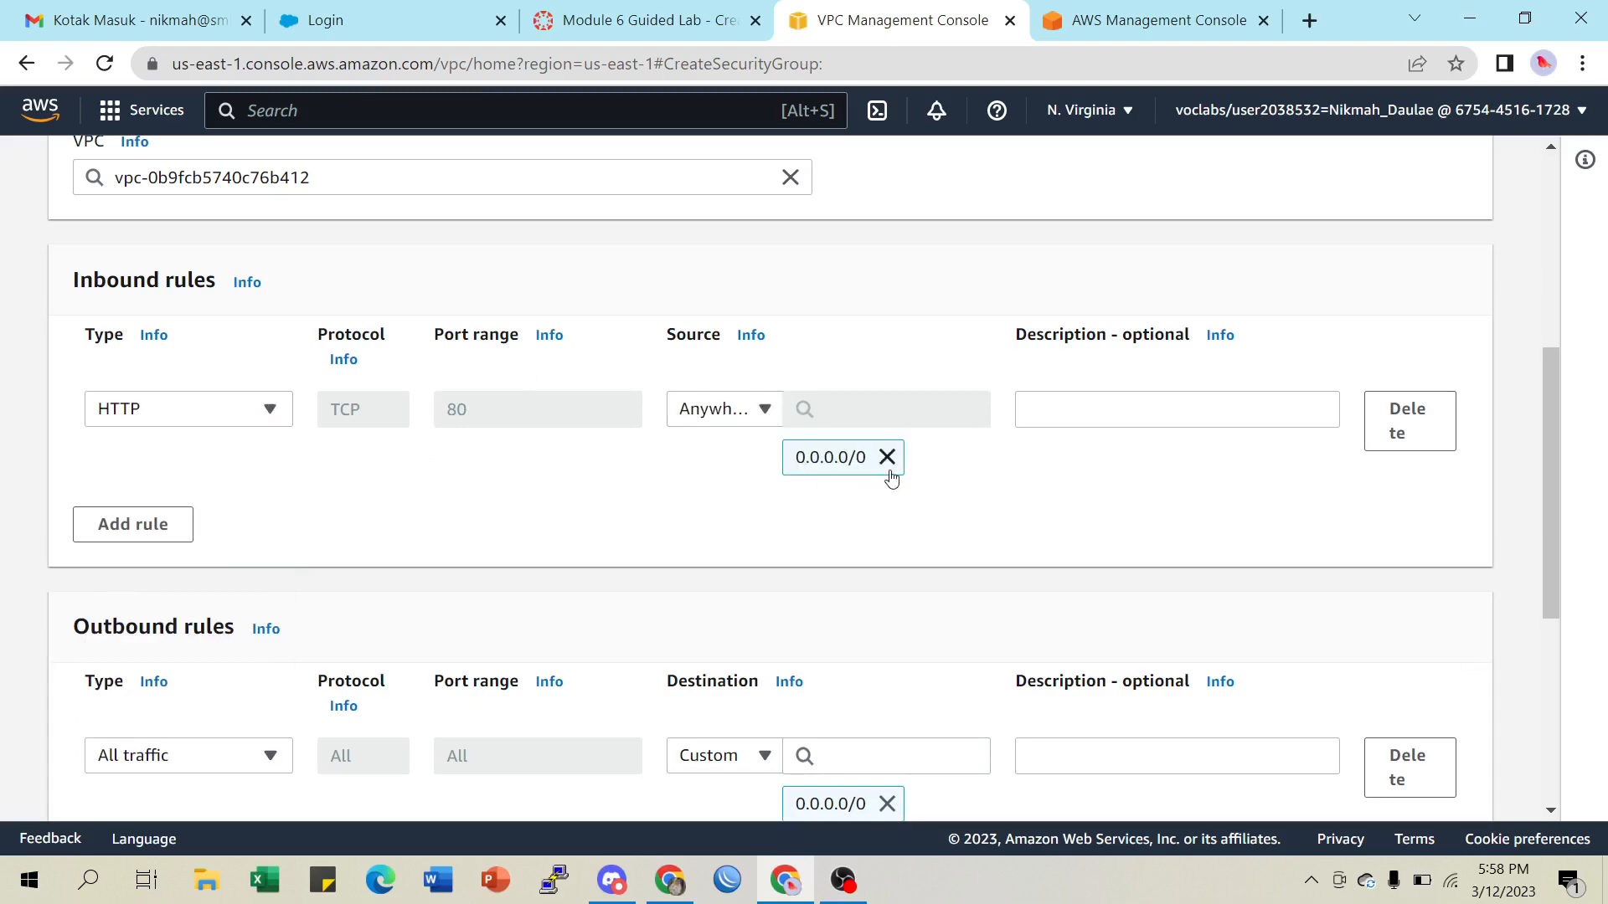
Copy the description "Allow web access" from lab instruction 35 into the HTTP inbound rule's description in the VPC console
{"action": "left_click", "coordinate": [664, 21]}
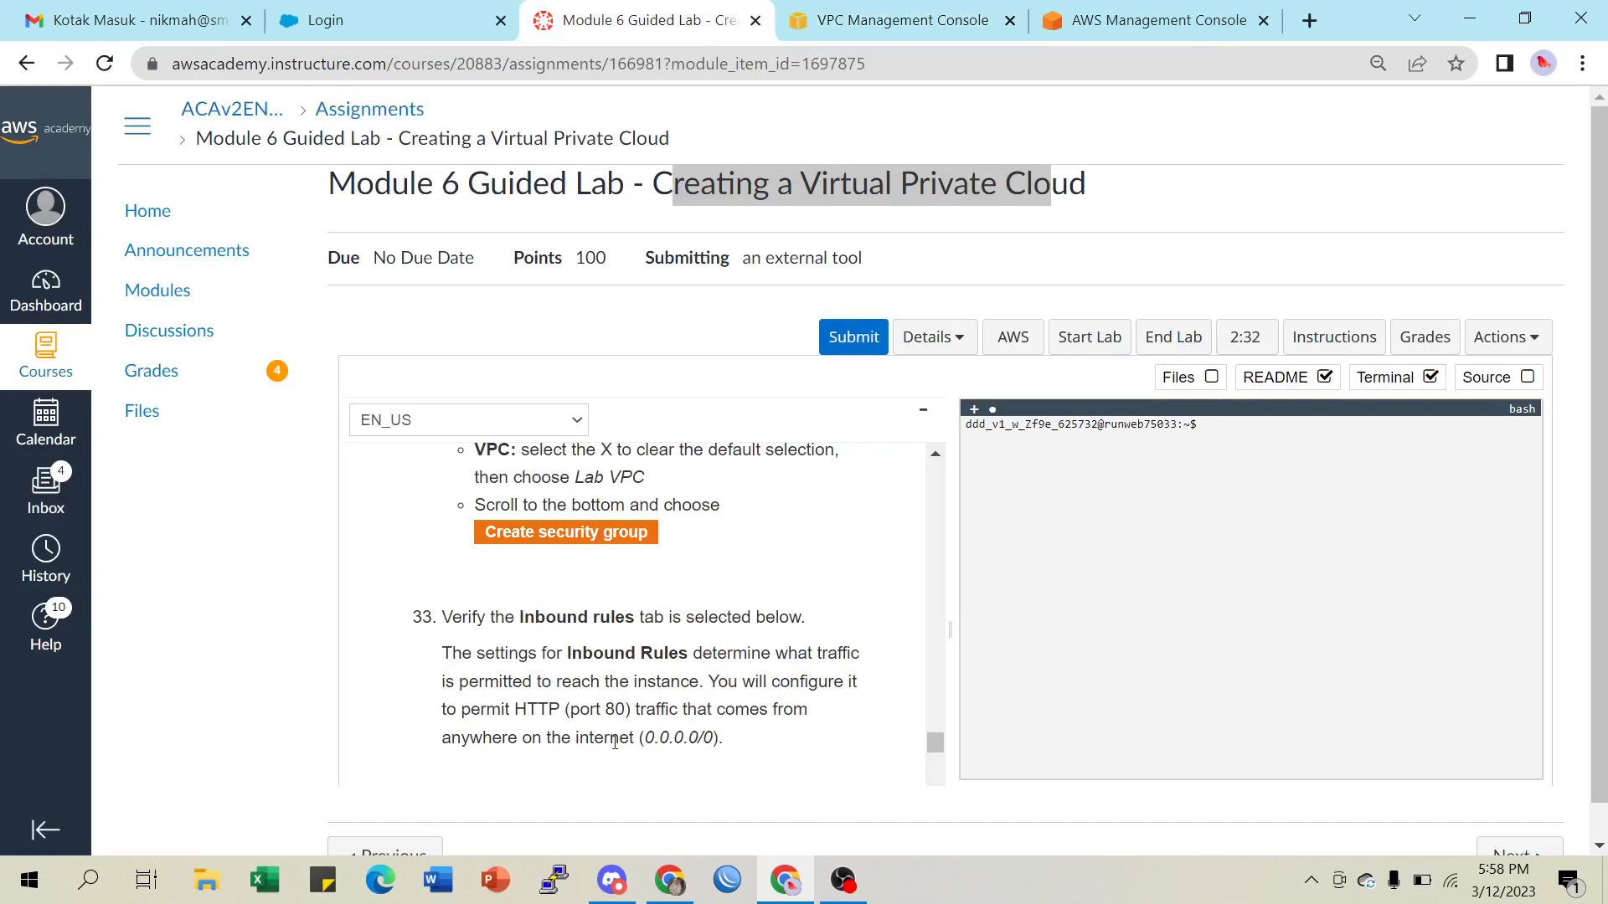
{"action": "scroll", "coordinate": [615, 743], "scroll_direction": "down", "scroll_amount": 3}
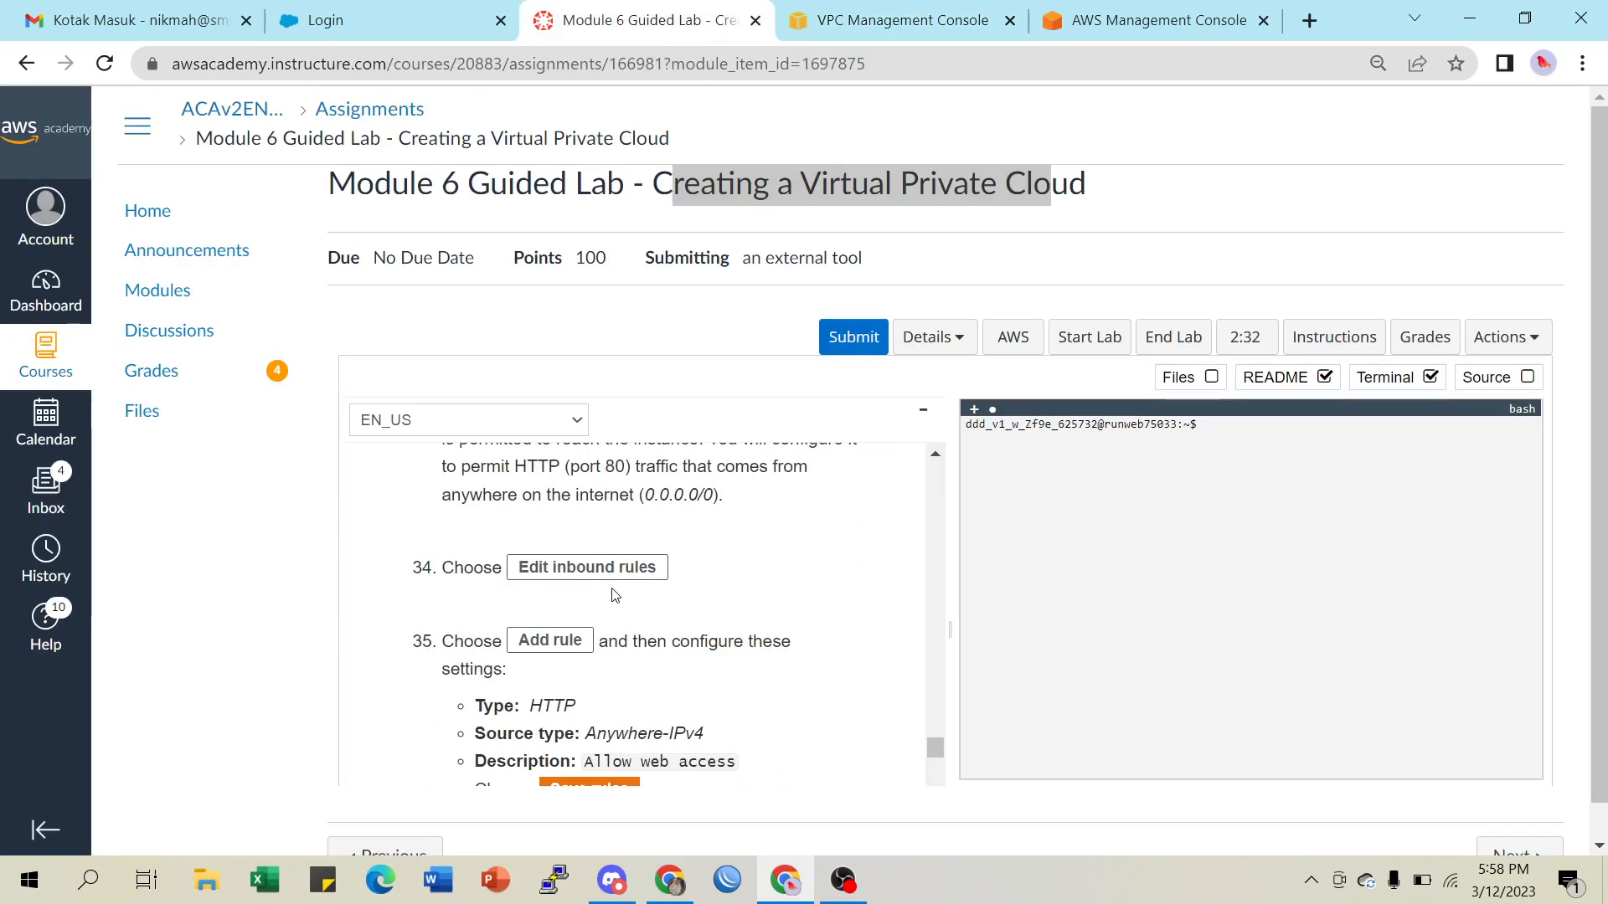
{"action": "scroll", "coordinate": [615, 595], "scroll_direction": "down", "scroll_amount": 1}
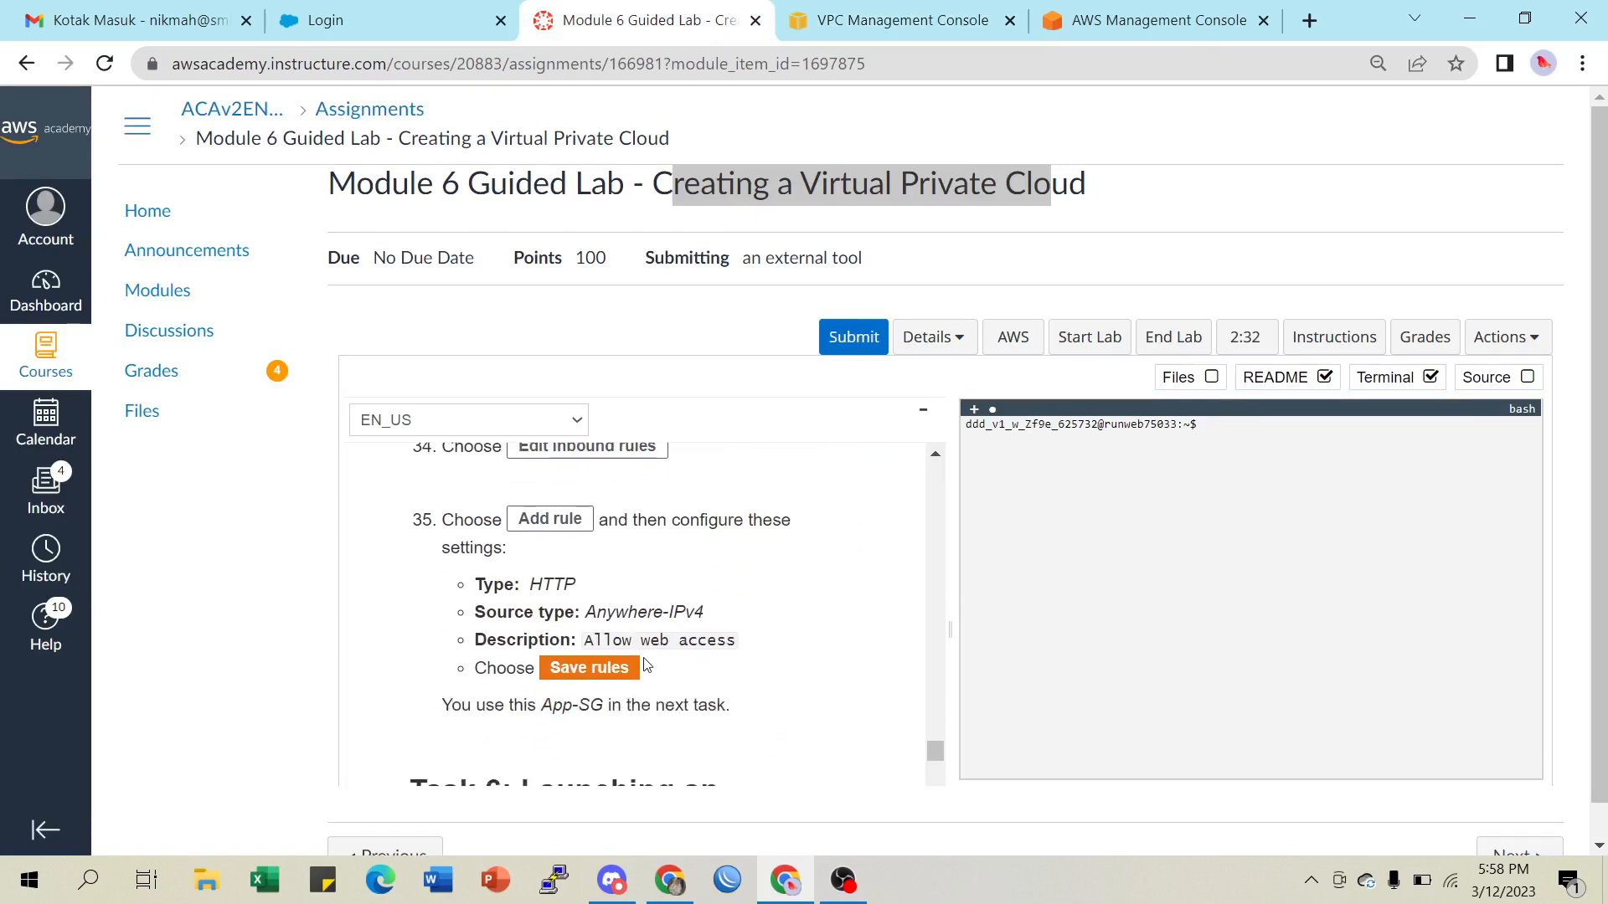
{"action": "left_click_drag", "start_coordinate": [586, 643], "coordinate": [757, 650]}
{"action": "key", "text": "ctrl+c"}
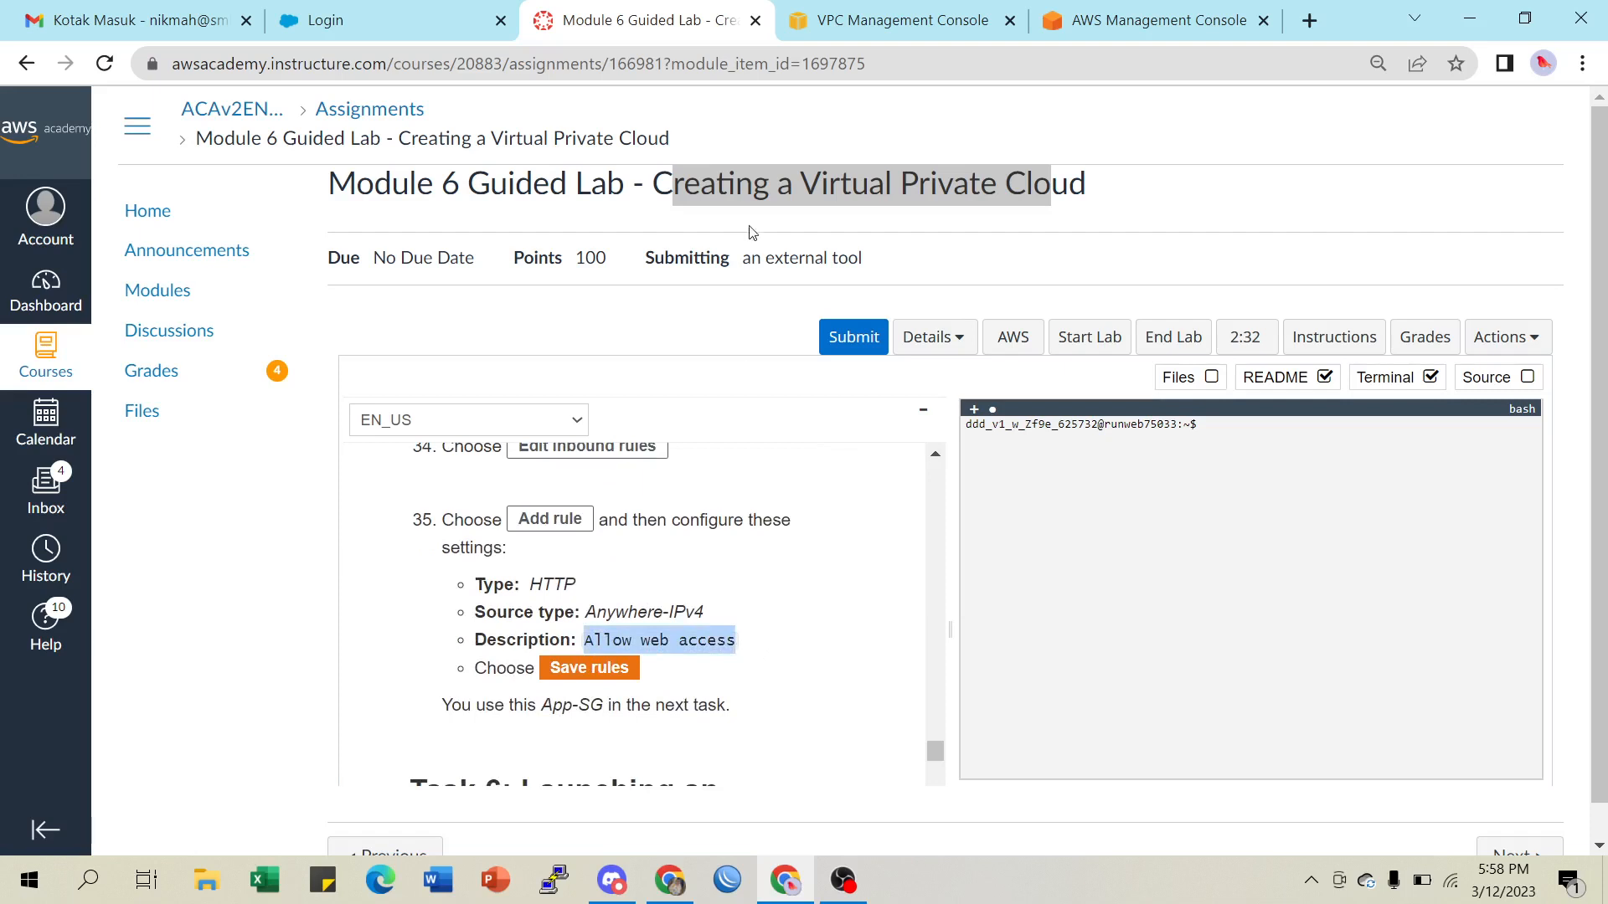
{"action": "left_click", "coordinate": [887, 24]}
{"action": "left_click", "coordinate": [1043, 407]}
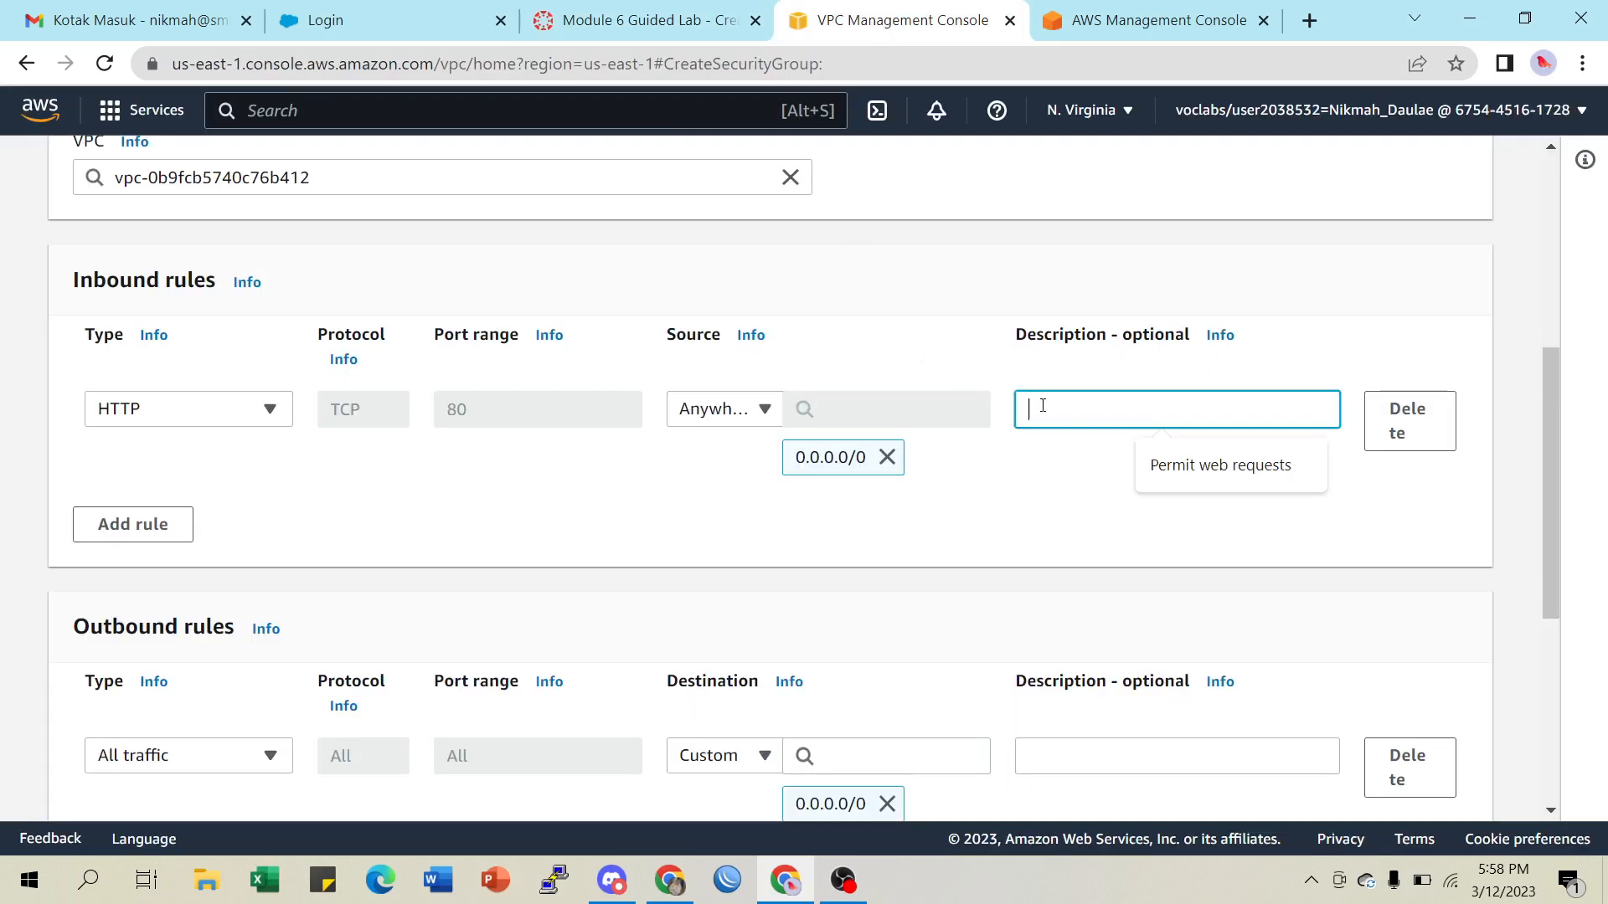
{"action": "key", "text": "ctrl+v"}
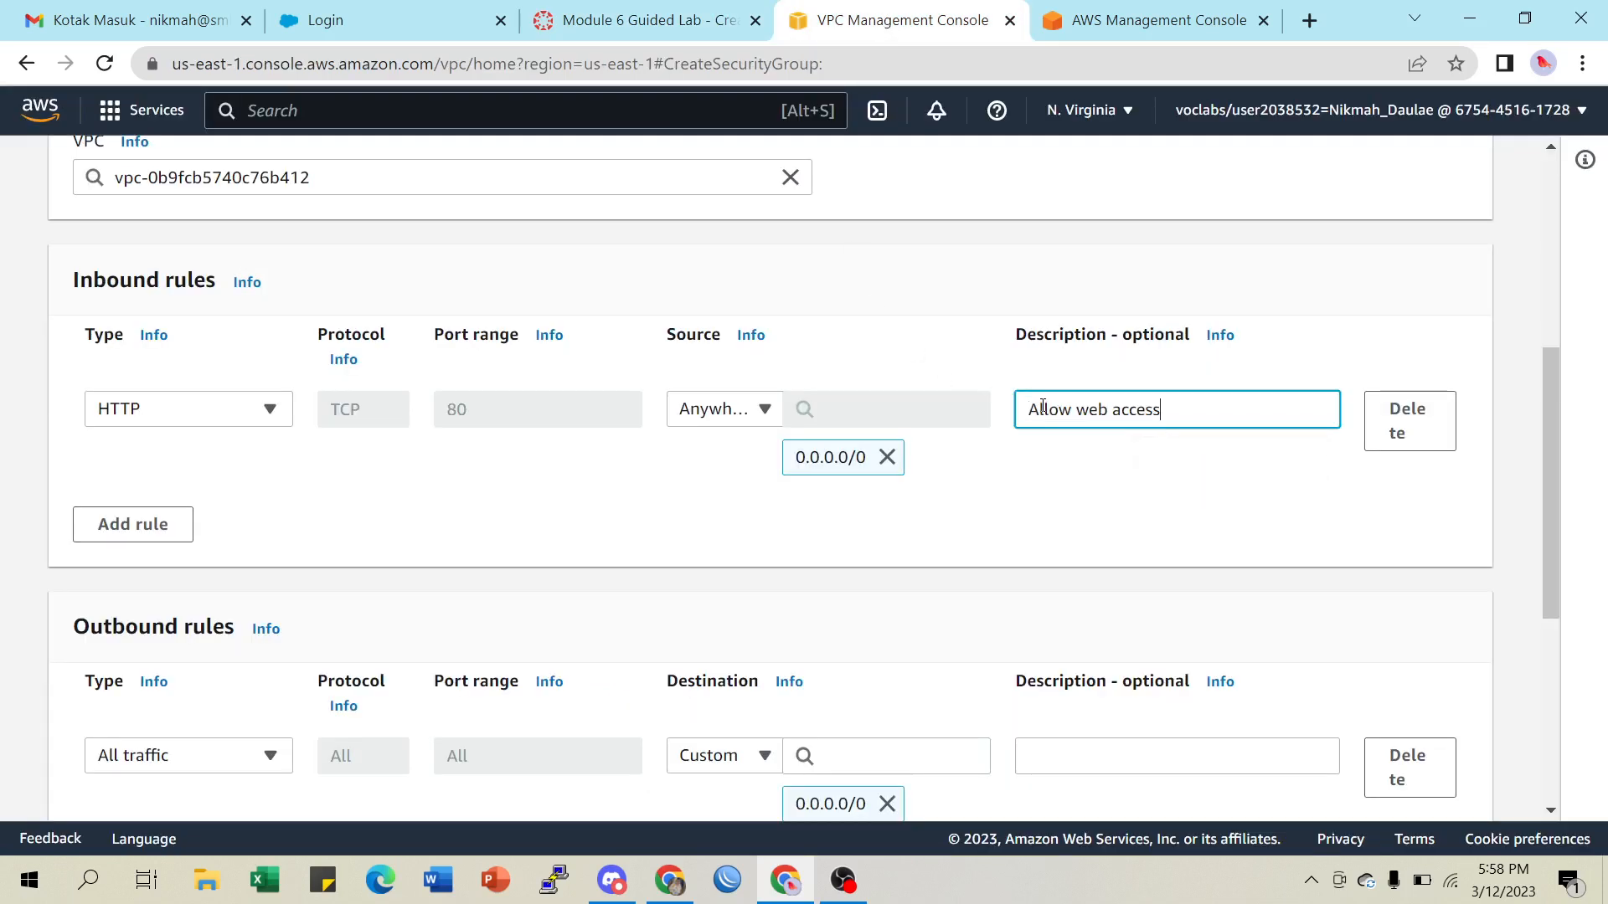
Recheck lab instruction 35, create the App-SG security group in the VPC console, and review its inbound rules
{"action": "left_click", "coordinate": [617, 33]}
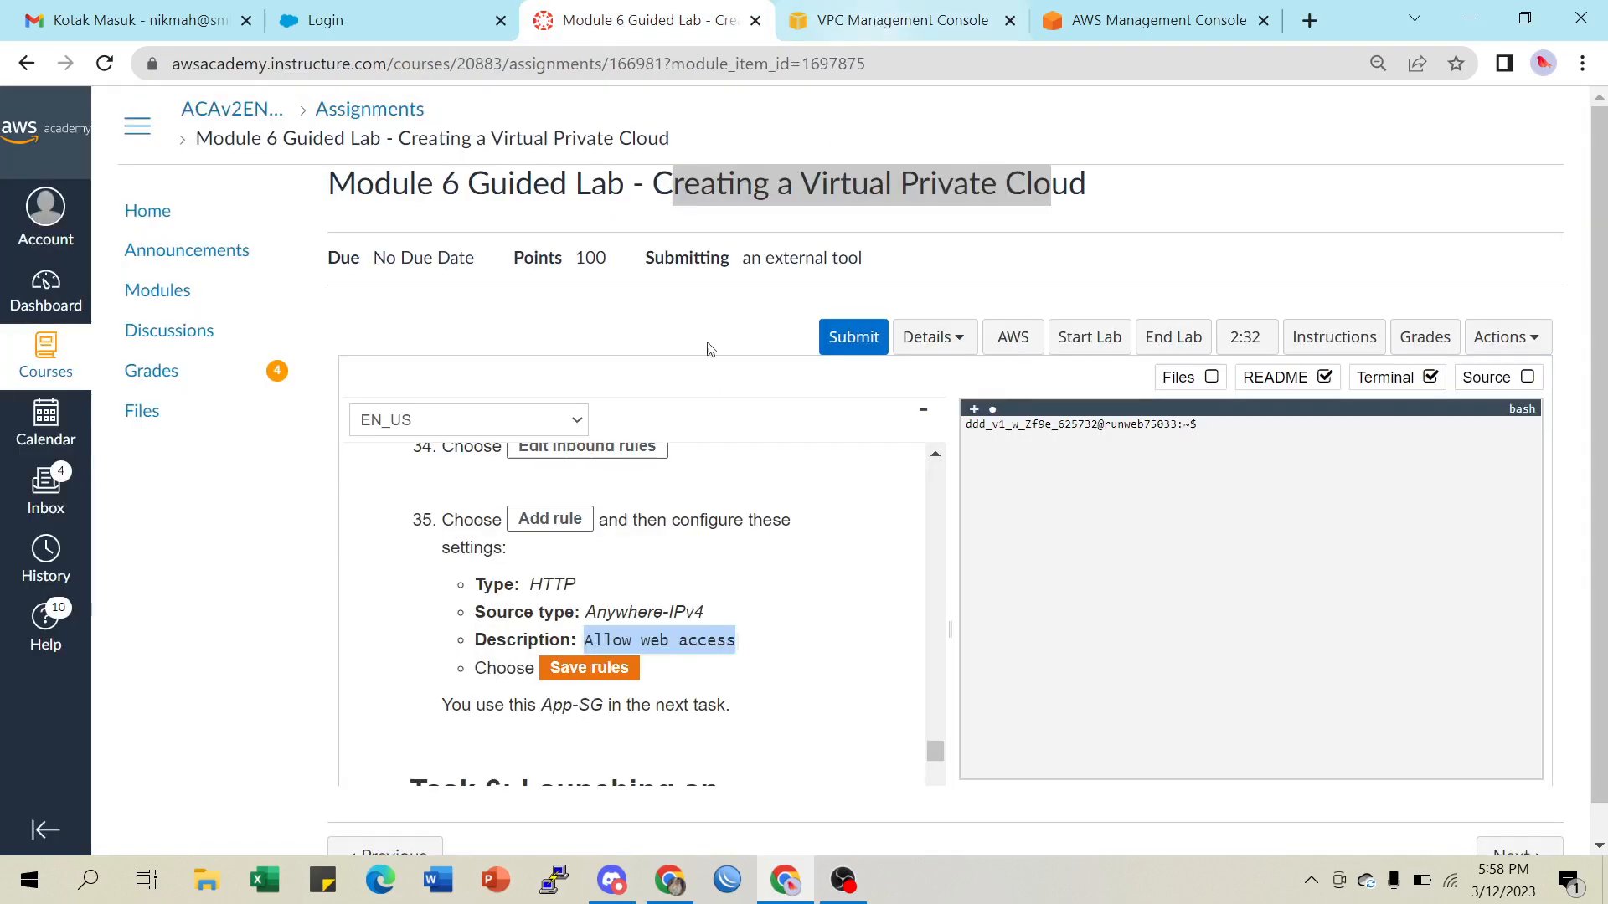
{"action": "left_click", "coordinate": [889, 34]}
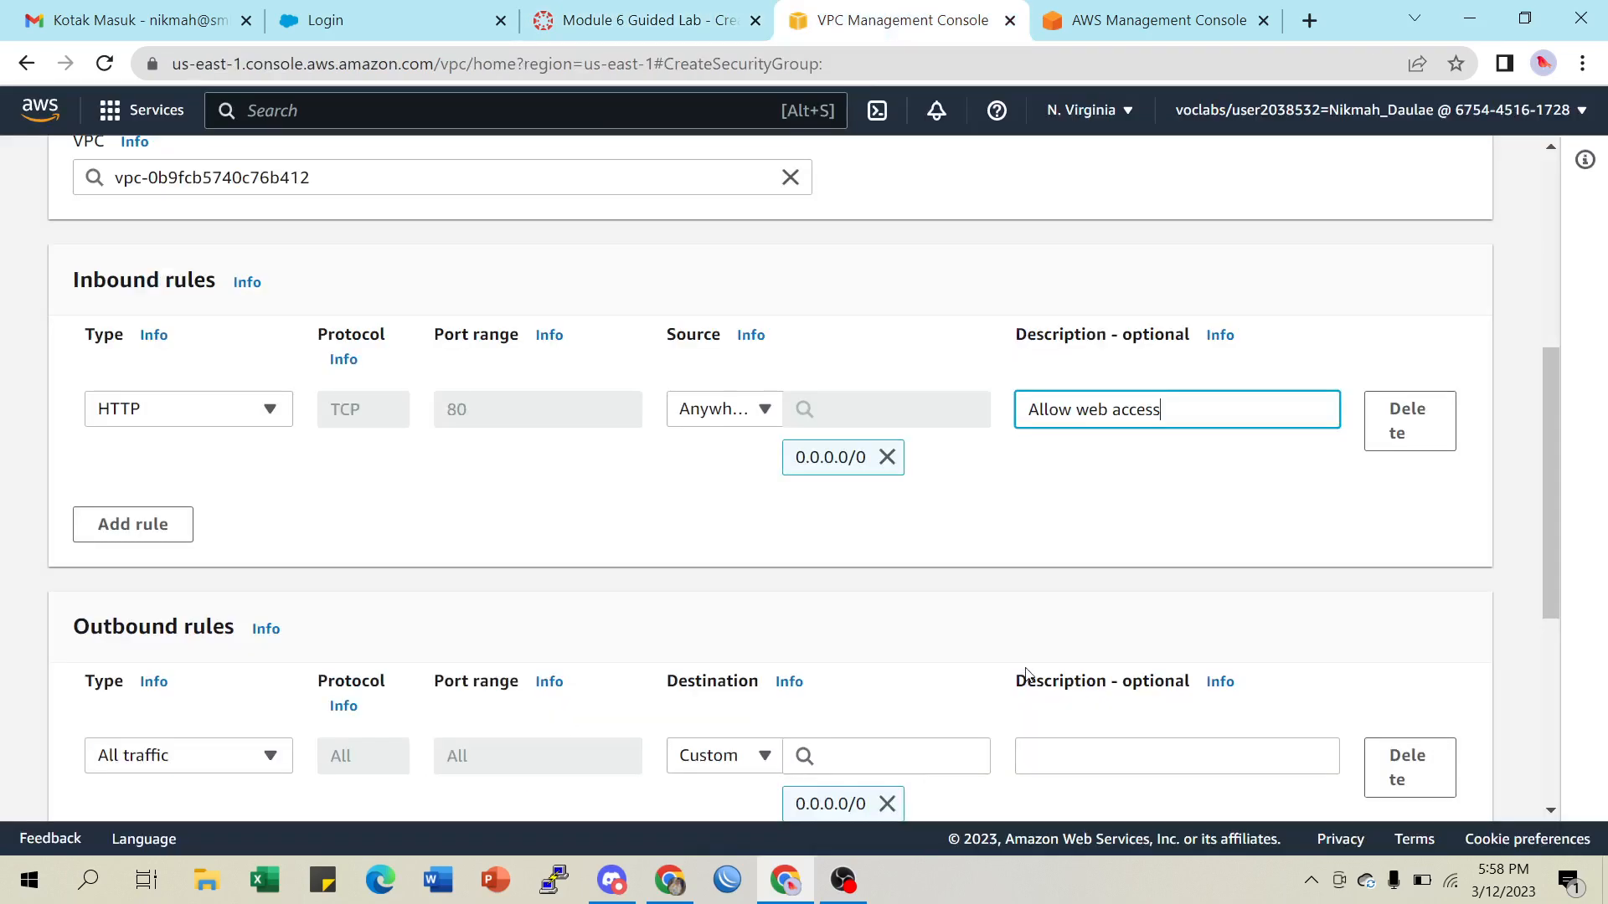
{"action": "scroll", "coordinate": [1206, 592], "scroll_direction": "down", "scroll_amount": 4}
{"action": "scroll", "coordinate": [1273, 611], "scroll_direction": "down", "scroll_amount": 1}
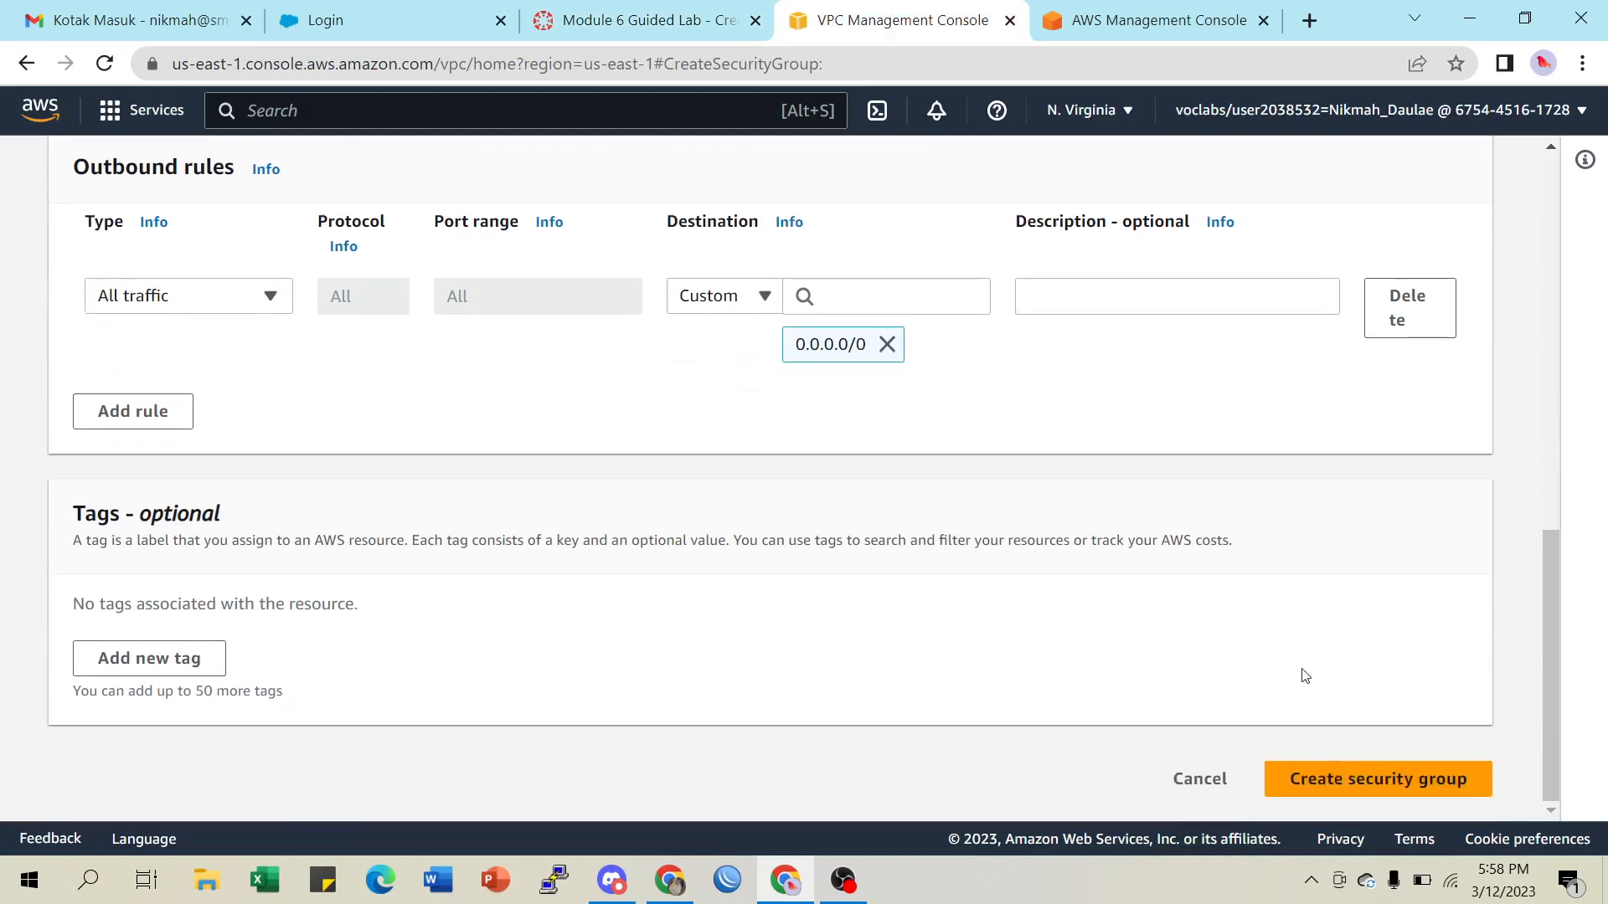
{"action": "left_click", "coordinate": [1344, 787]}
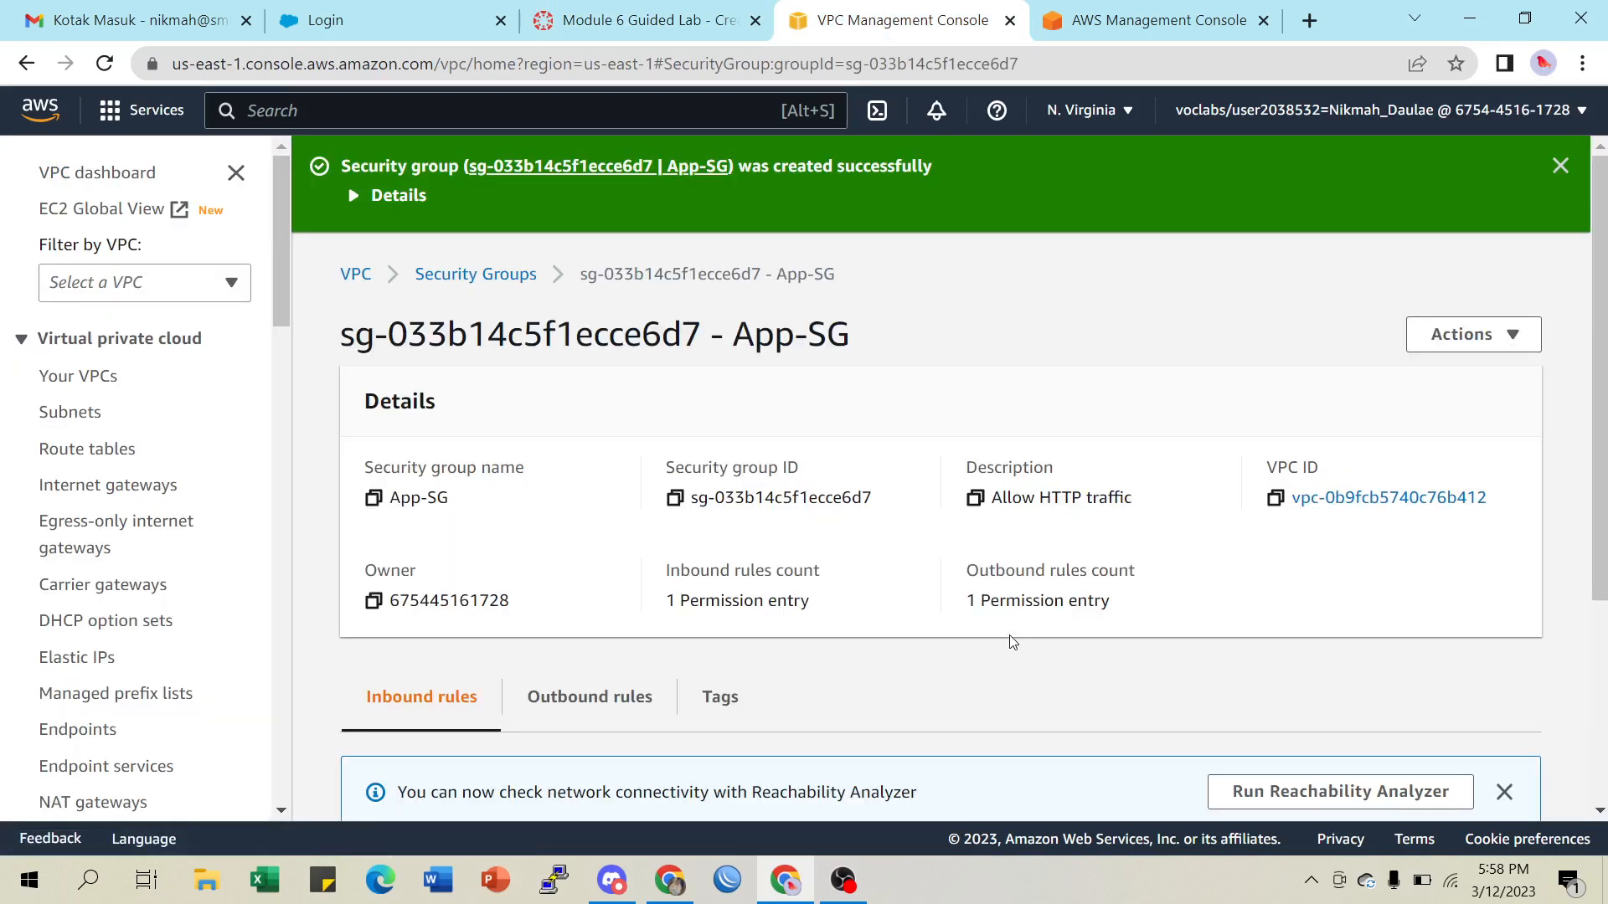
{"action": "scroll", "coordinate": [1008, 605], "scroll_direction": "down", "scroll_amount": 4}
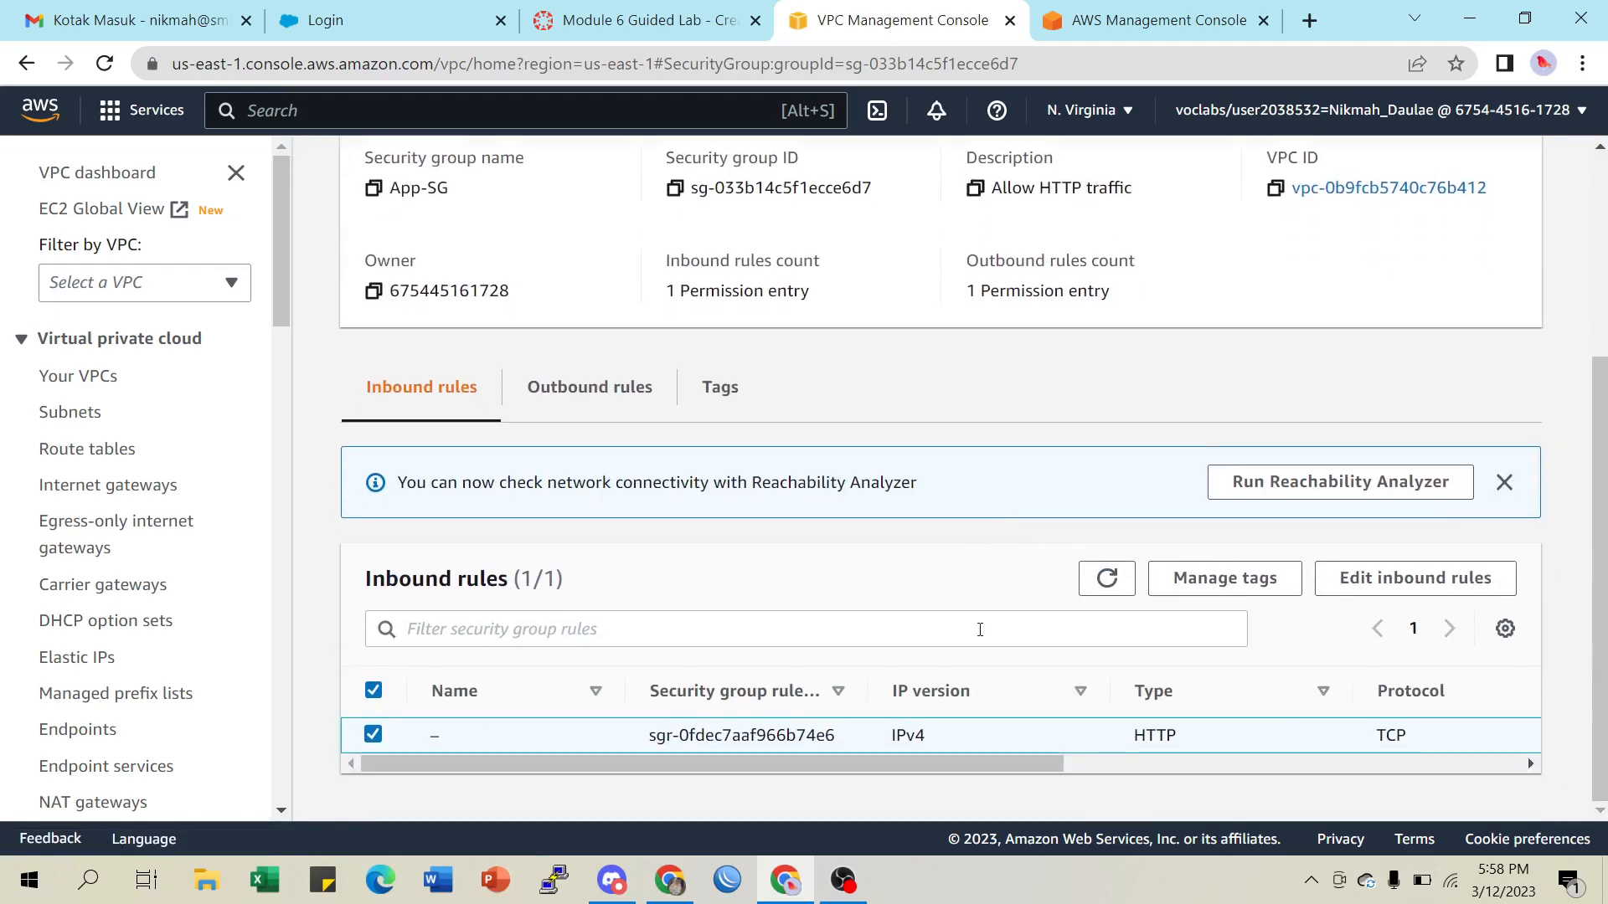
Read the Task 6 introduction and lab instructions 36 and 37 on launching an application server in the public subnet
{"action": "left_click", "coordinate": [622, 33]}
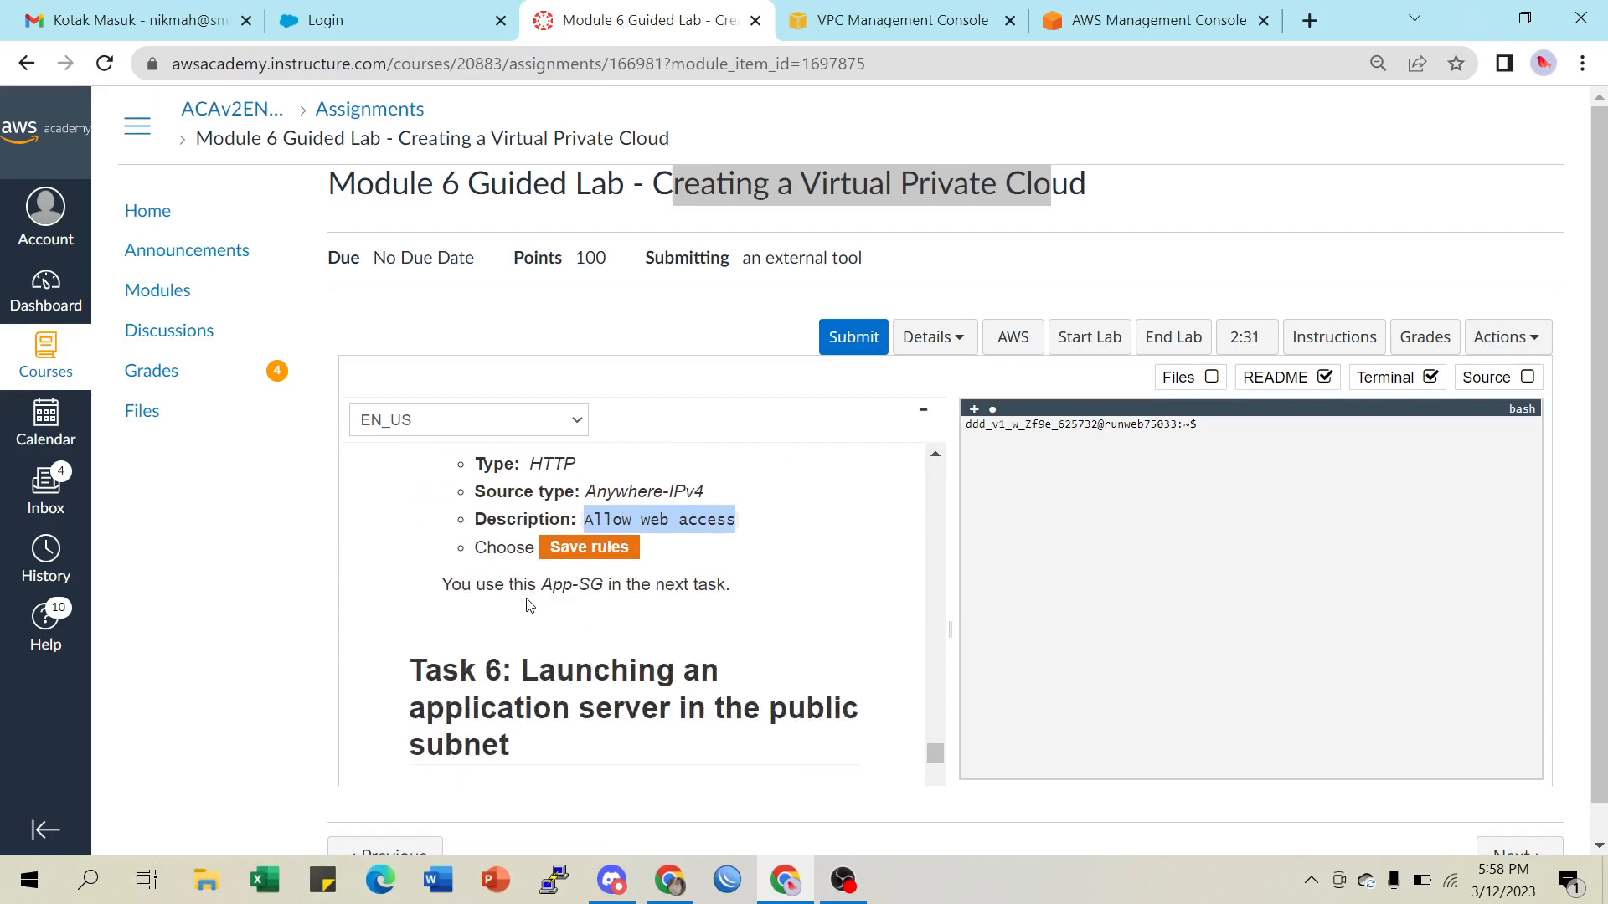
{"action": "scroll", "coordinate": [706, 593], "scroll_direction": "down", "scroll_amount": 2}
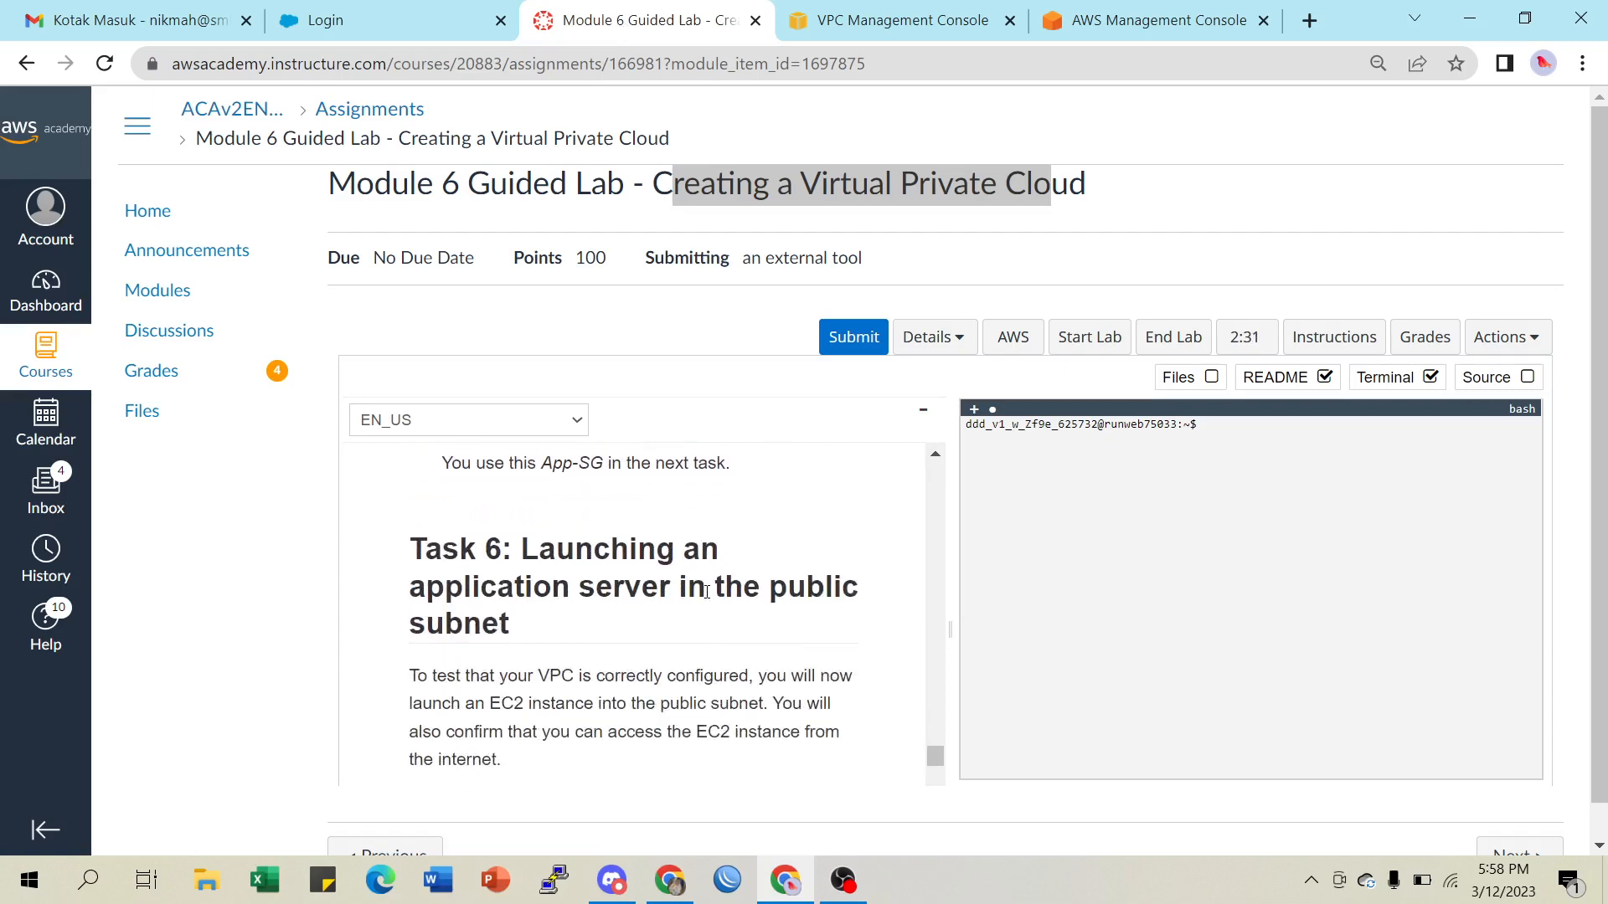
{"action": "scroll", "coordinate": [706, 593], "scroll_direction": "up", "scroll_amount": 1}
{"action": "scroll", "coordinate": [706, 593], "scroll_direction": "down", "scroll_amount": 1}
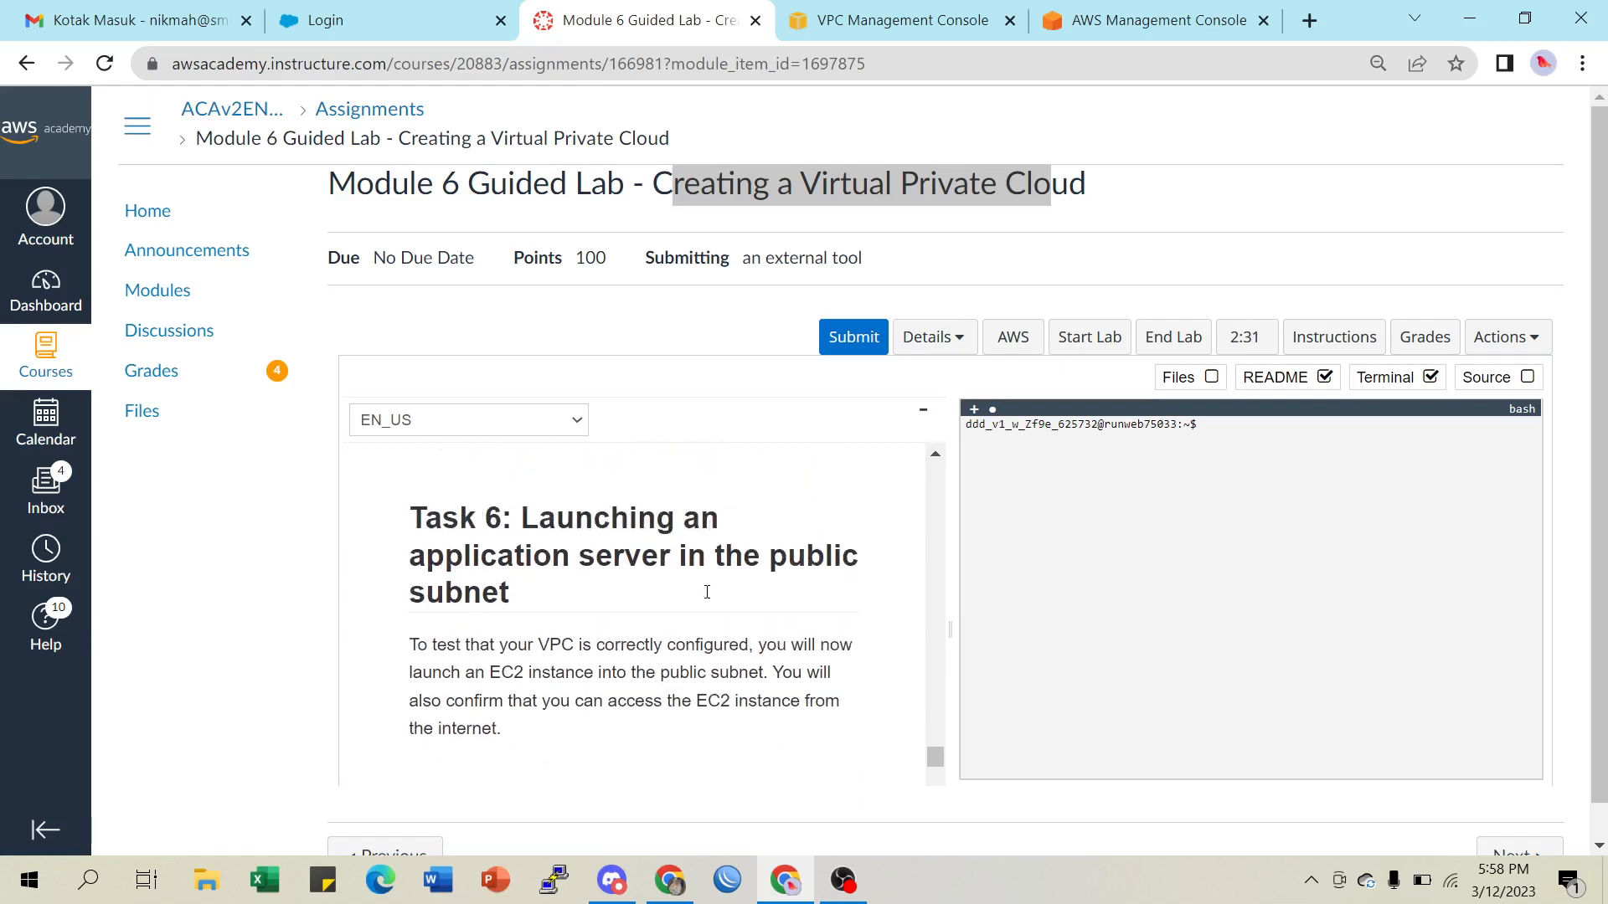
{"action": "scroll", "coordinate": [706, 593], "scroll_direction": "up", "scroll_amount": 1}
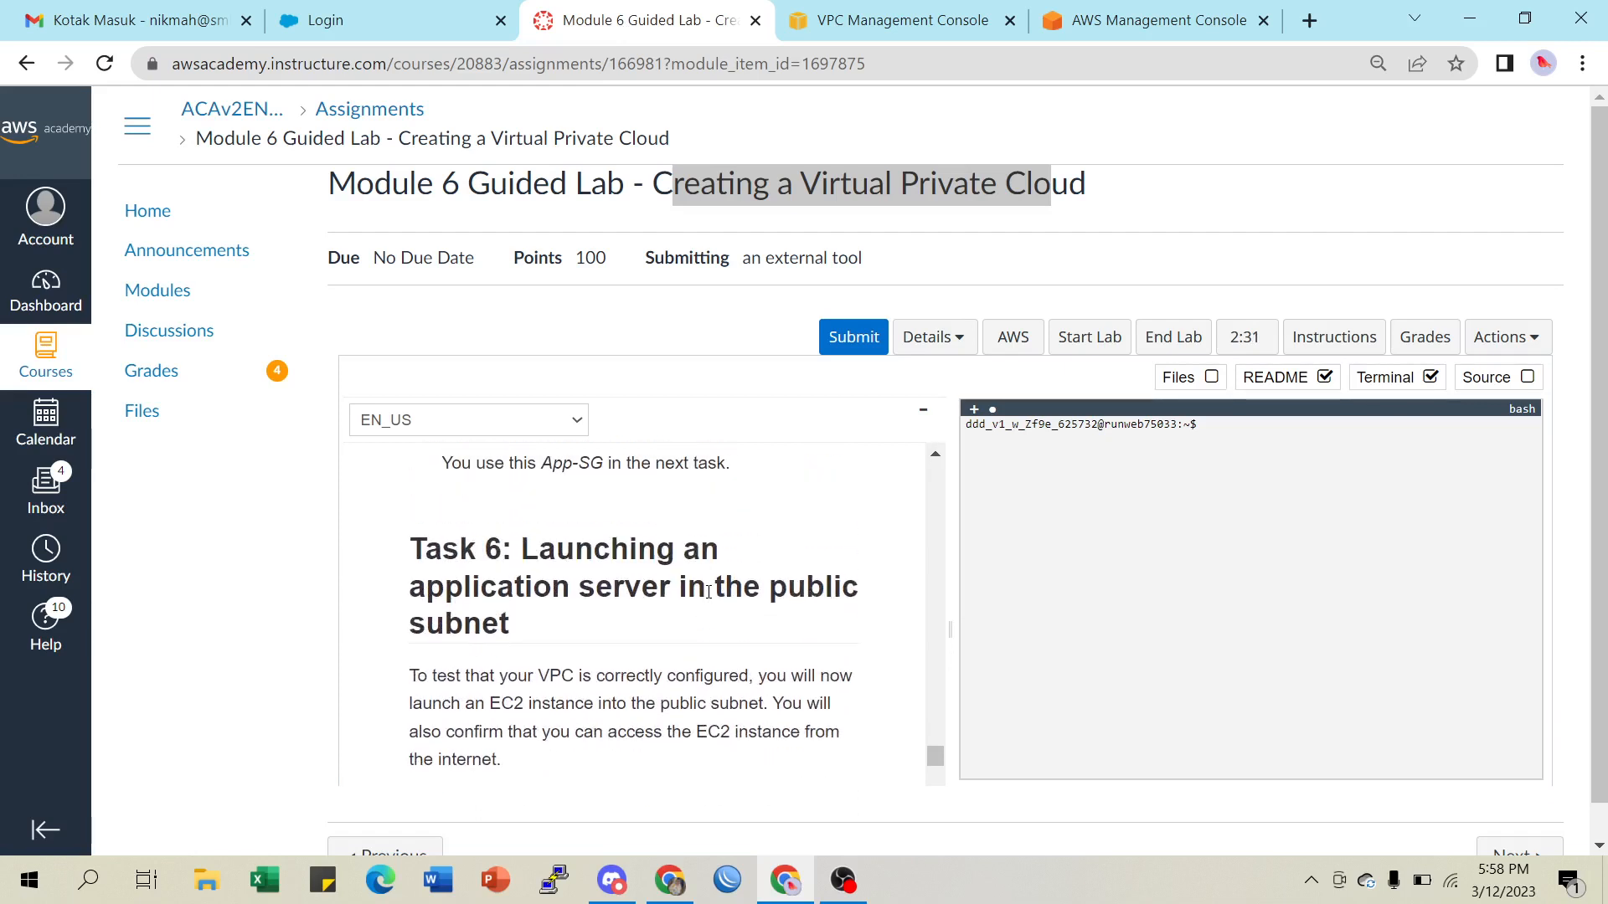
{"action": "scroll", "coordinate": [706, 593], "scroll_direction": "down", "scroll_amount": 3}
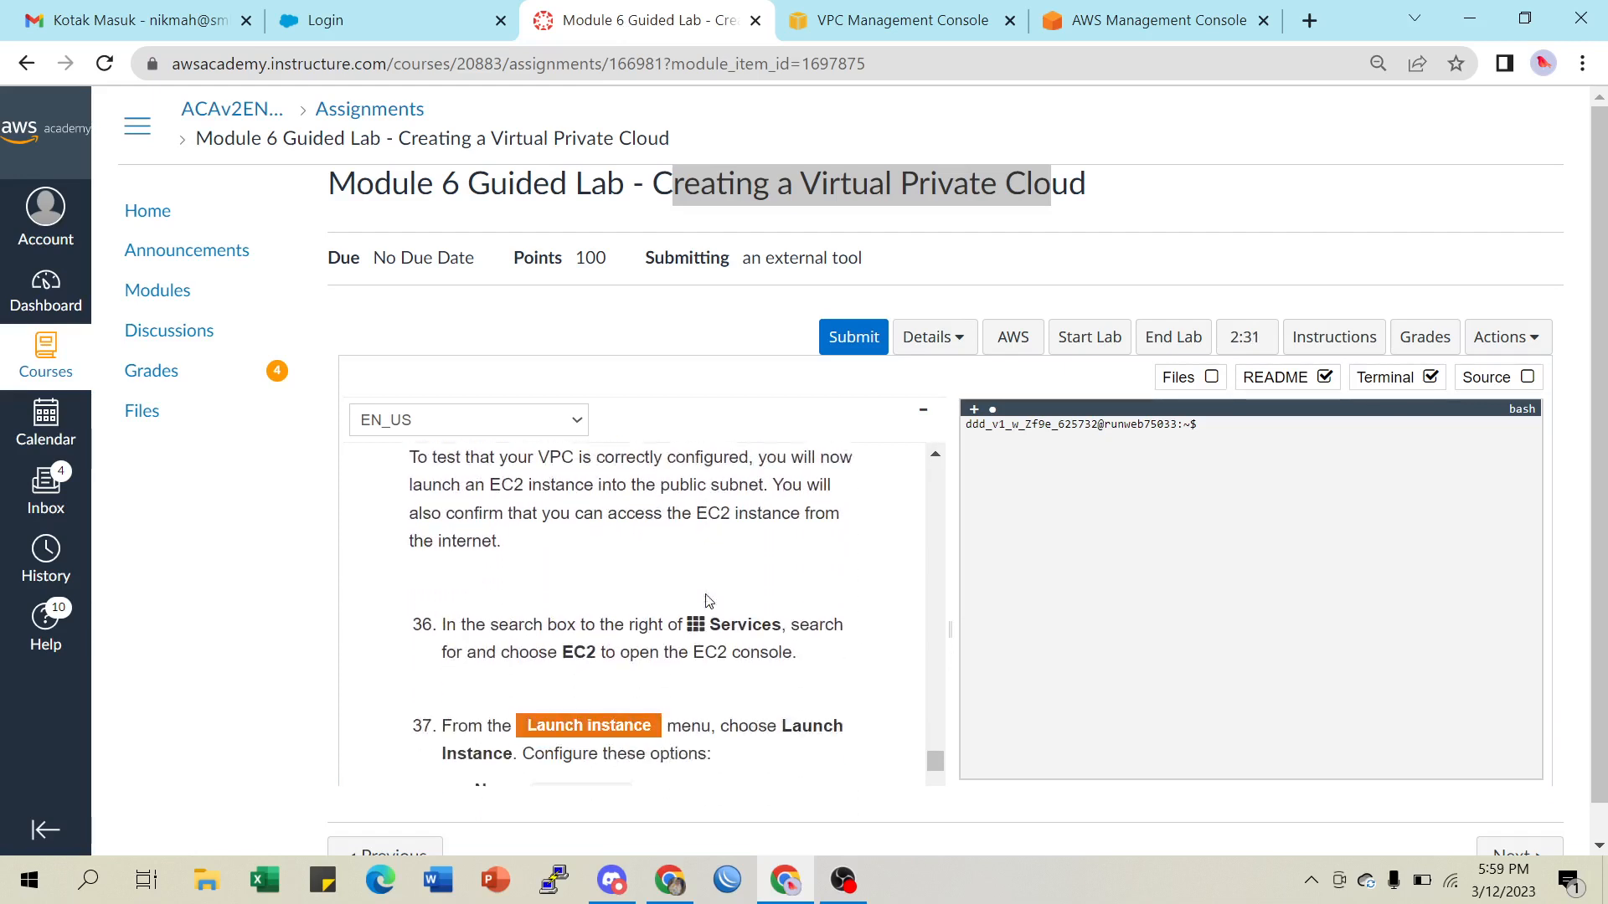
{"action": "scroll", "coordinate": [706, 594], "scroll_direction": "down", "scroll_amount": 1}
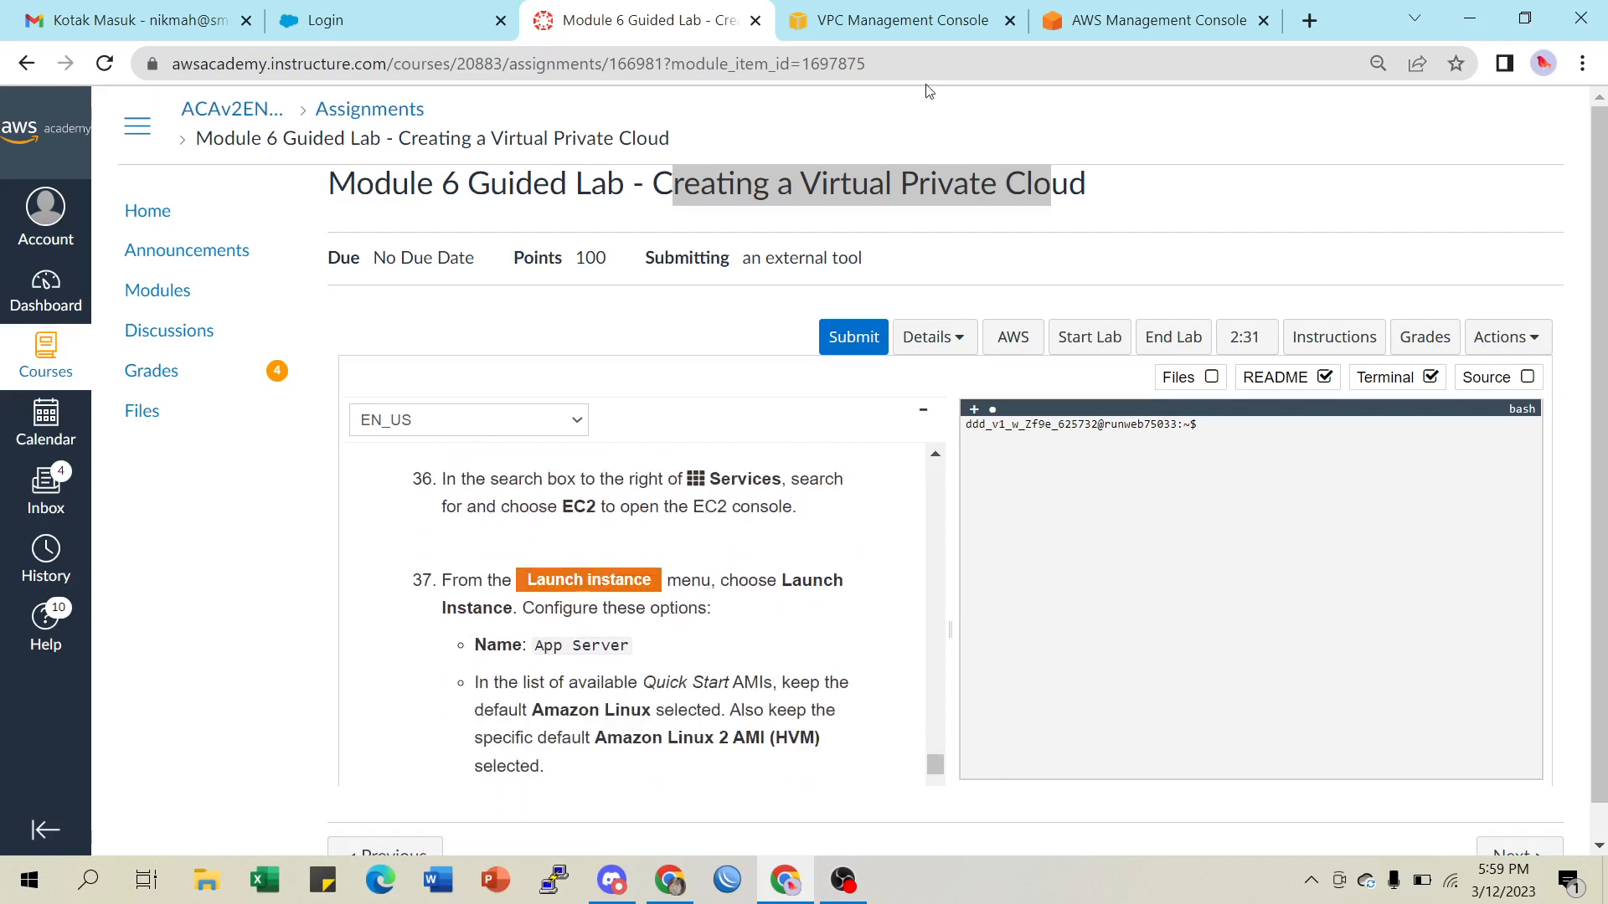
Open the EC2 console from AWS Console Home in a new browser tab and place that tab beside the lab page's tab
{"action": "left_click", "coordinate": [1118, 21]}
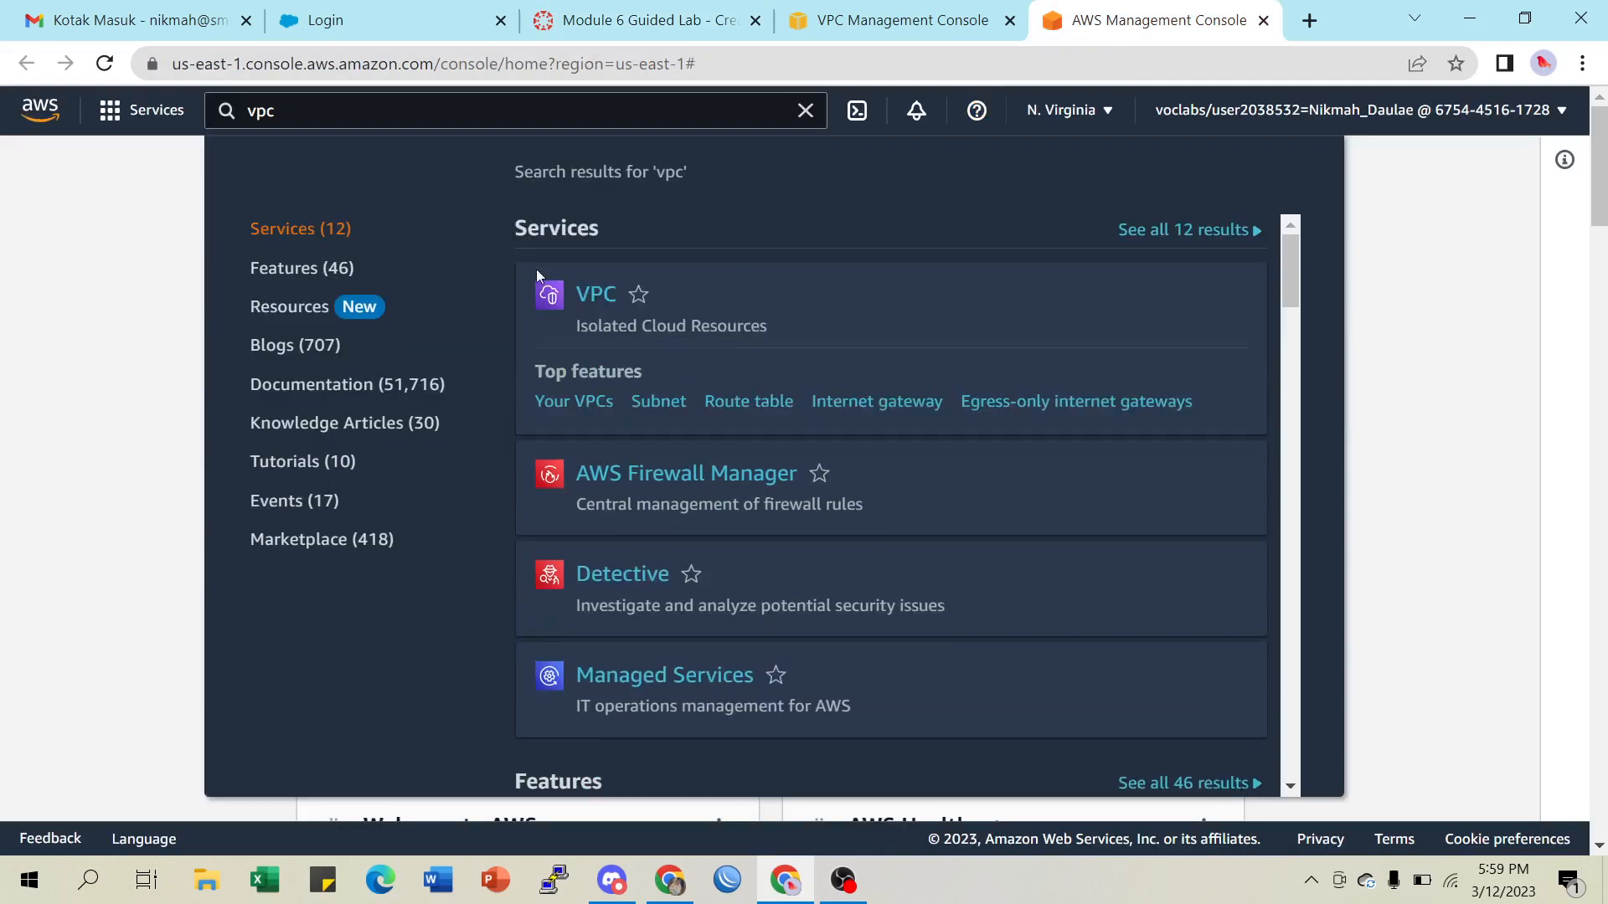
{"action": "left_click", "coordinate": [806, 111]}
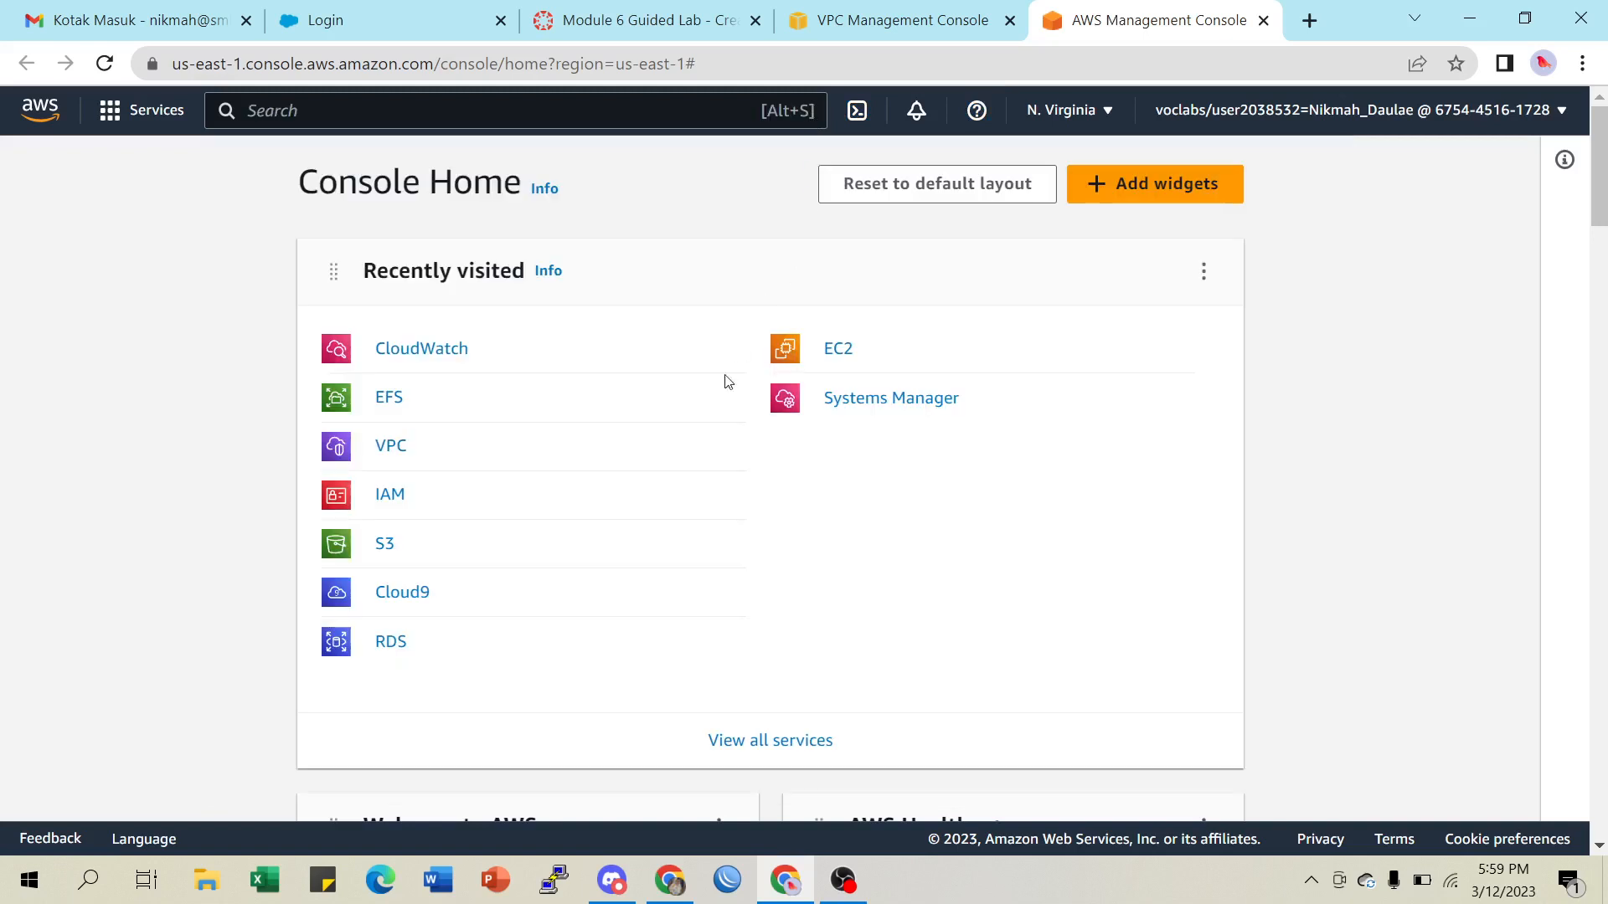
{"action": "right_click", "coordinate": [840, 352]}
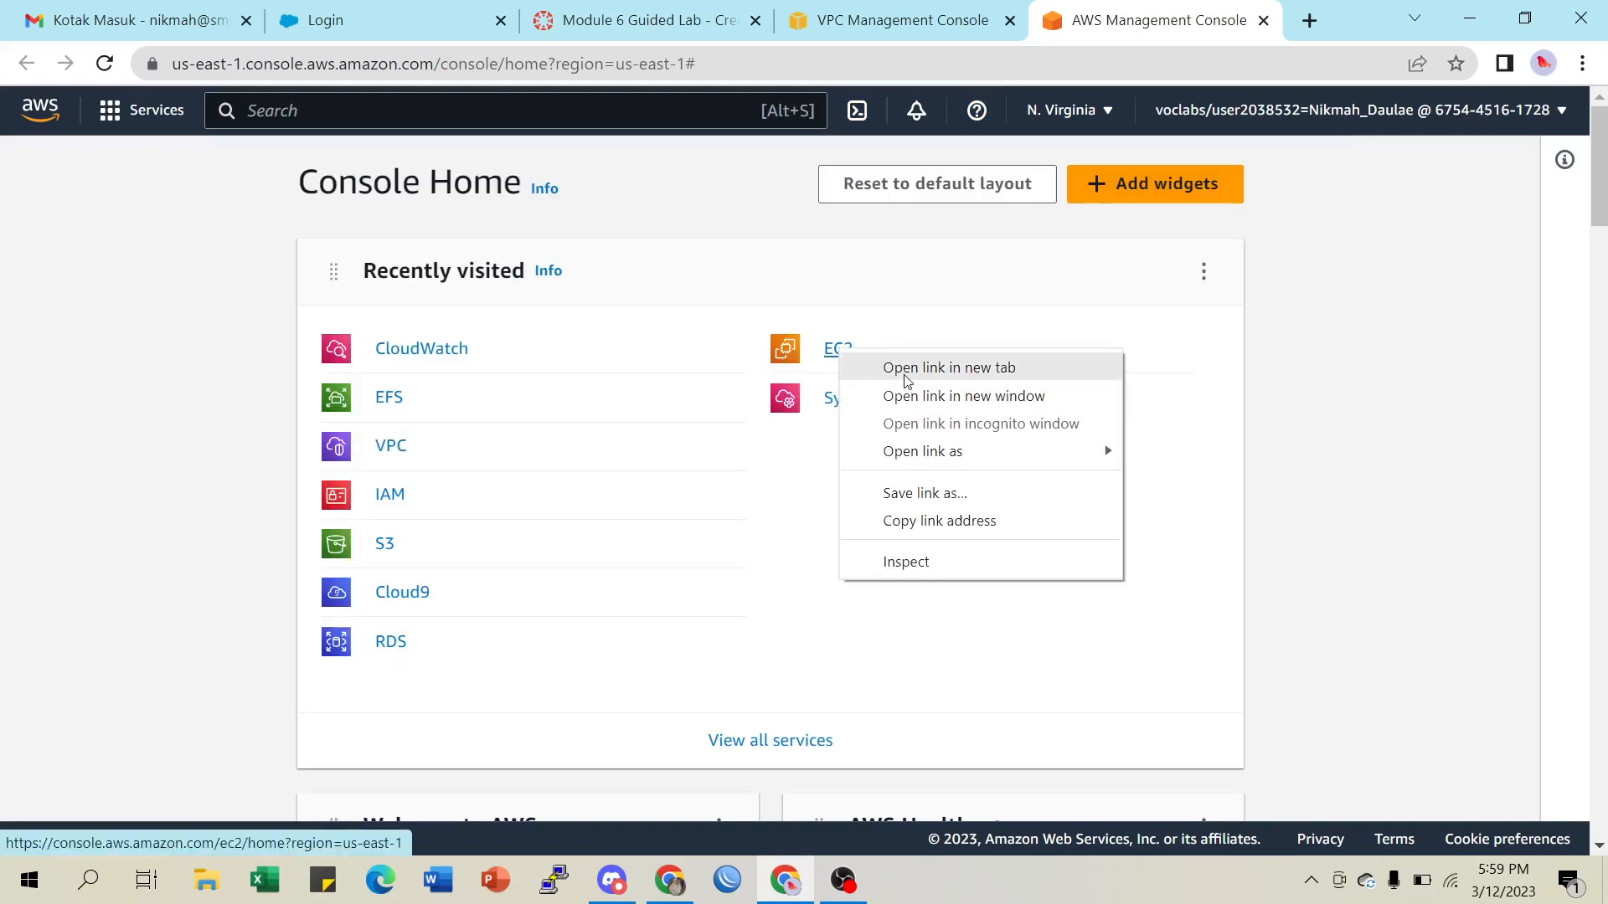
{"action": "left_click", "coordinate": [900, 365]}
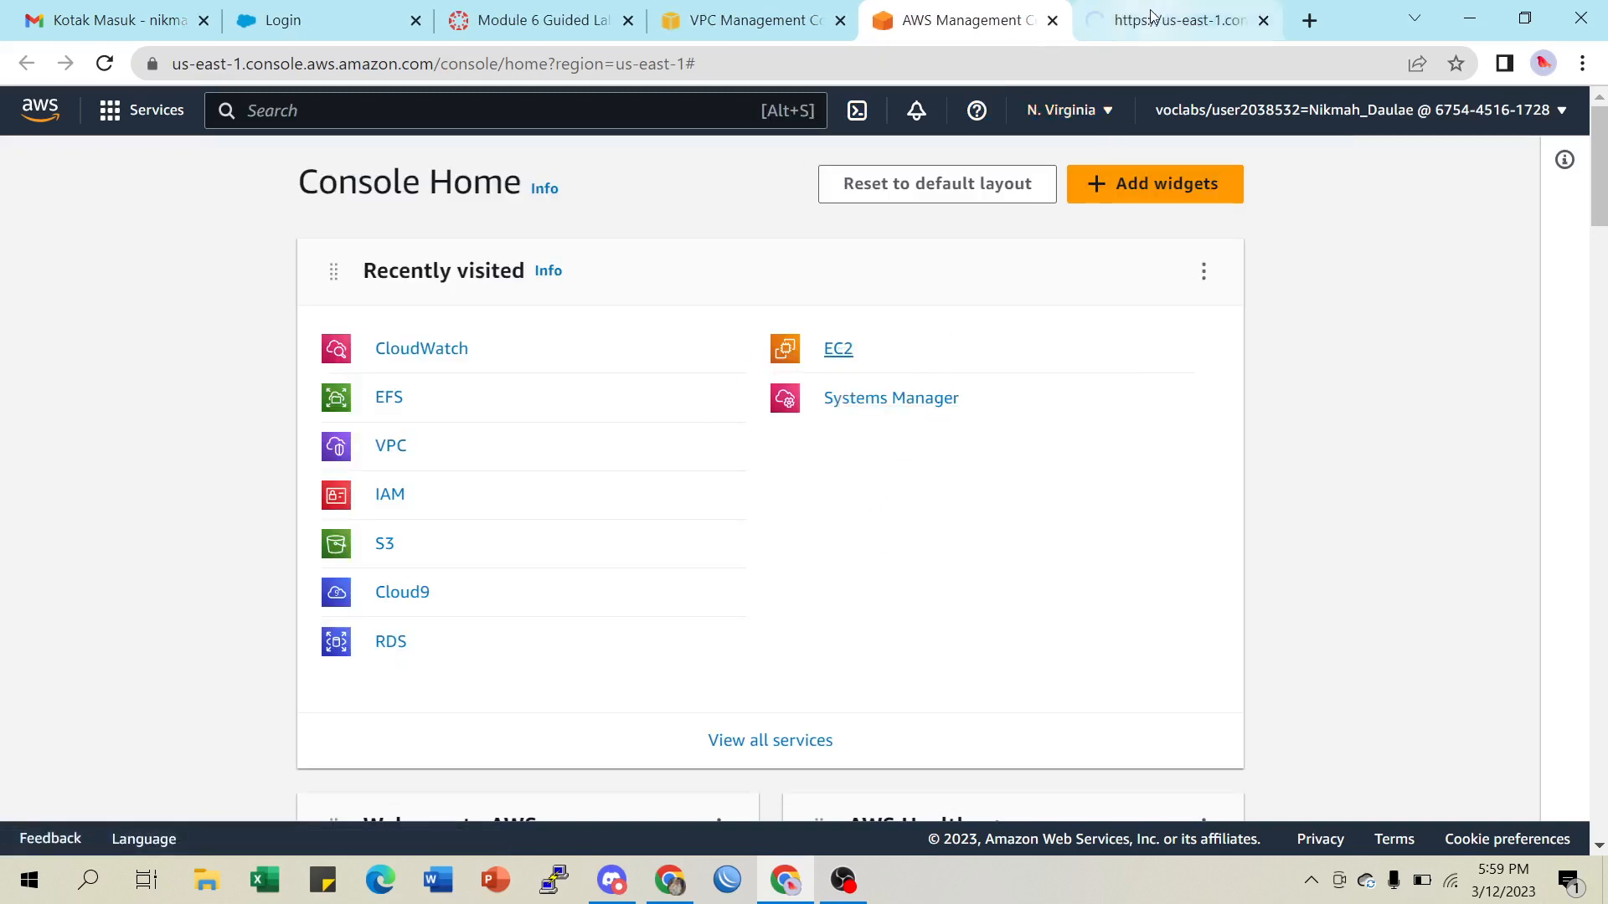
{"action": "left_click_drag", "start_coordinate": [1167, 21], "coordinate": [795, 47]}
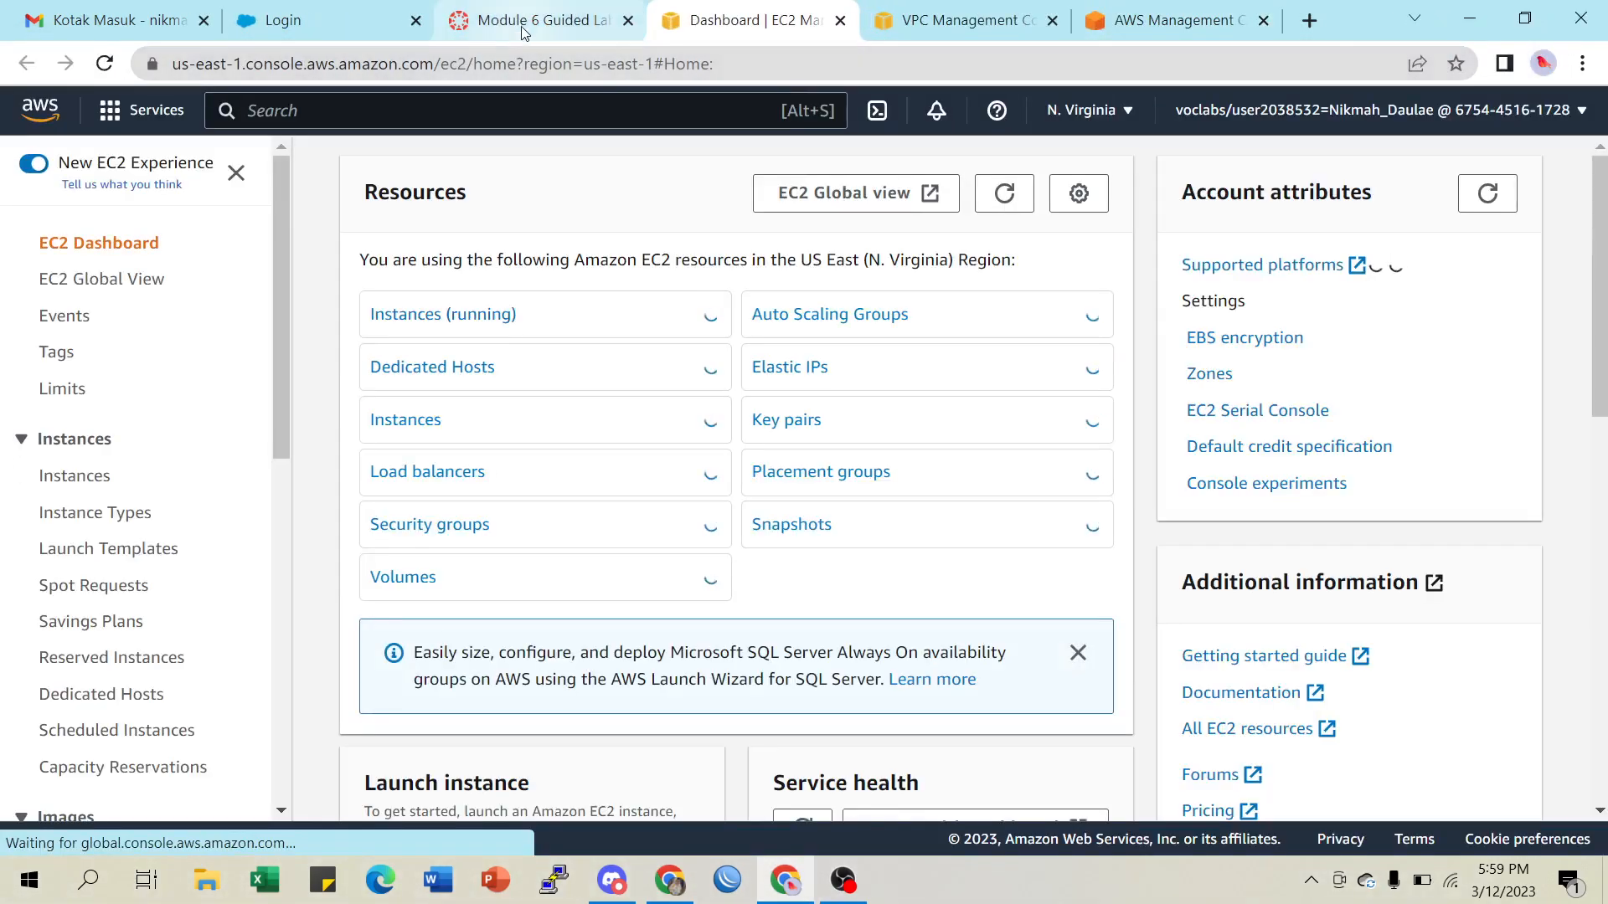
Check lab instruction 37 on the lab page and open the list of running instances in the EC2 console
{"action": "left_click", "coordinate": [525, 32]}
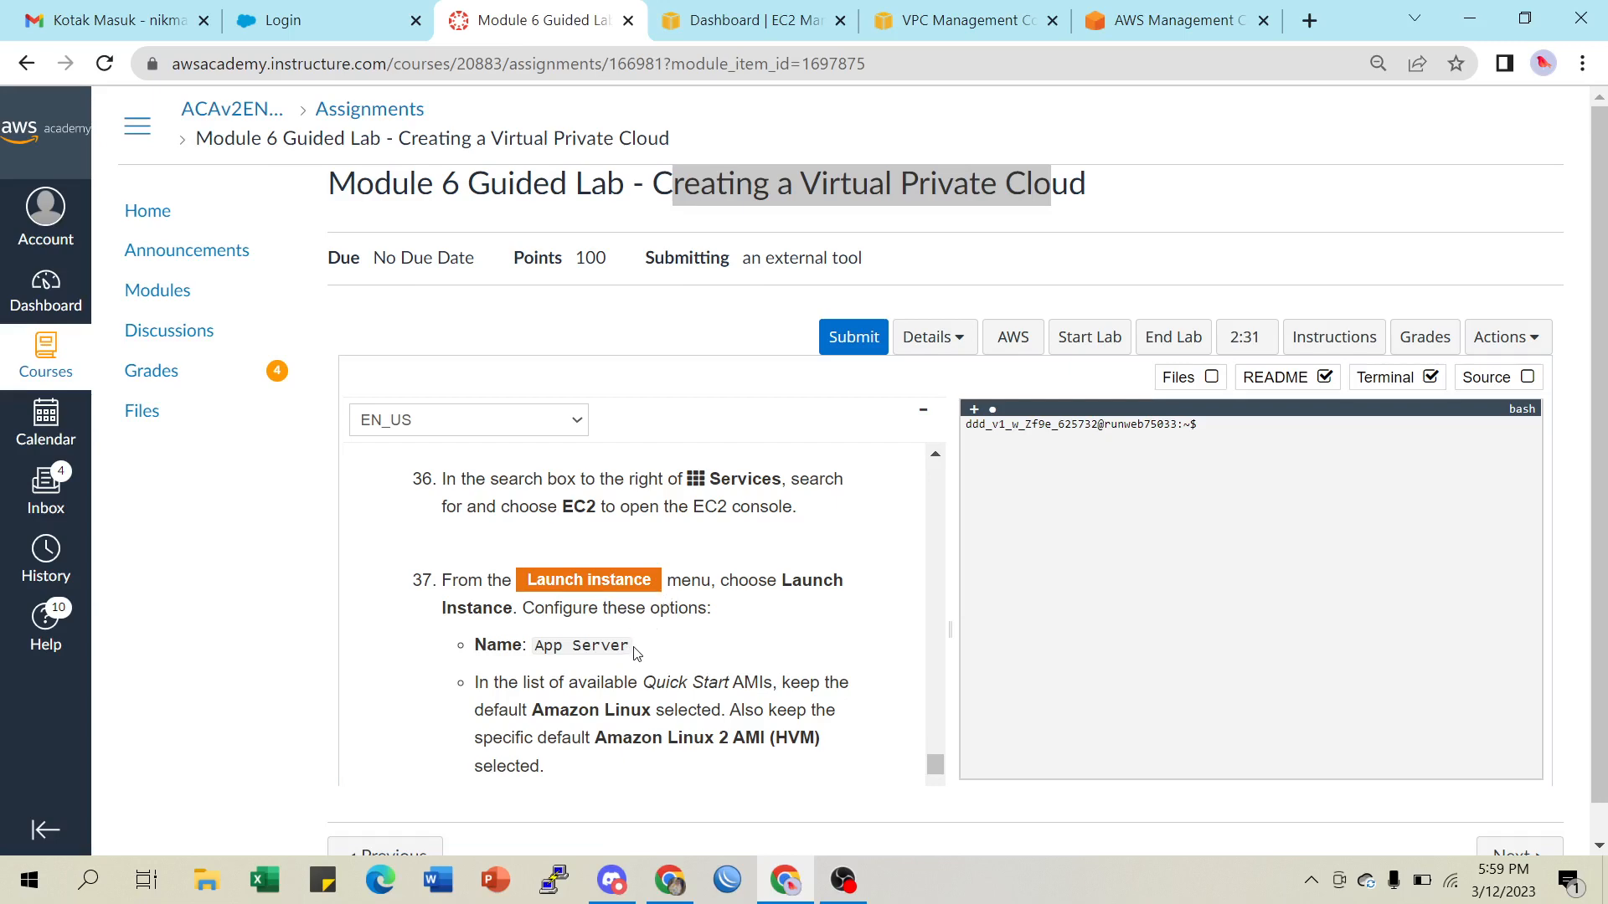
{"action": "left_click", "coordinate": [720, 25]}
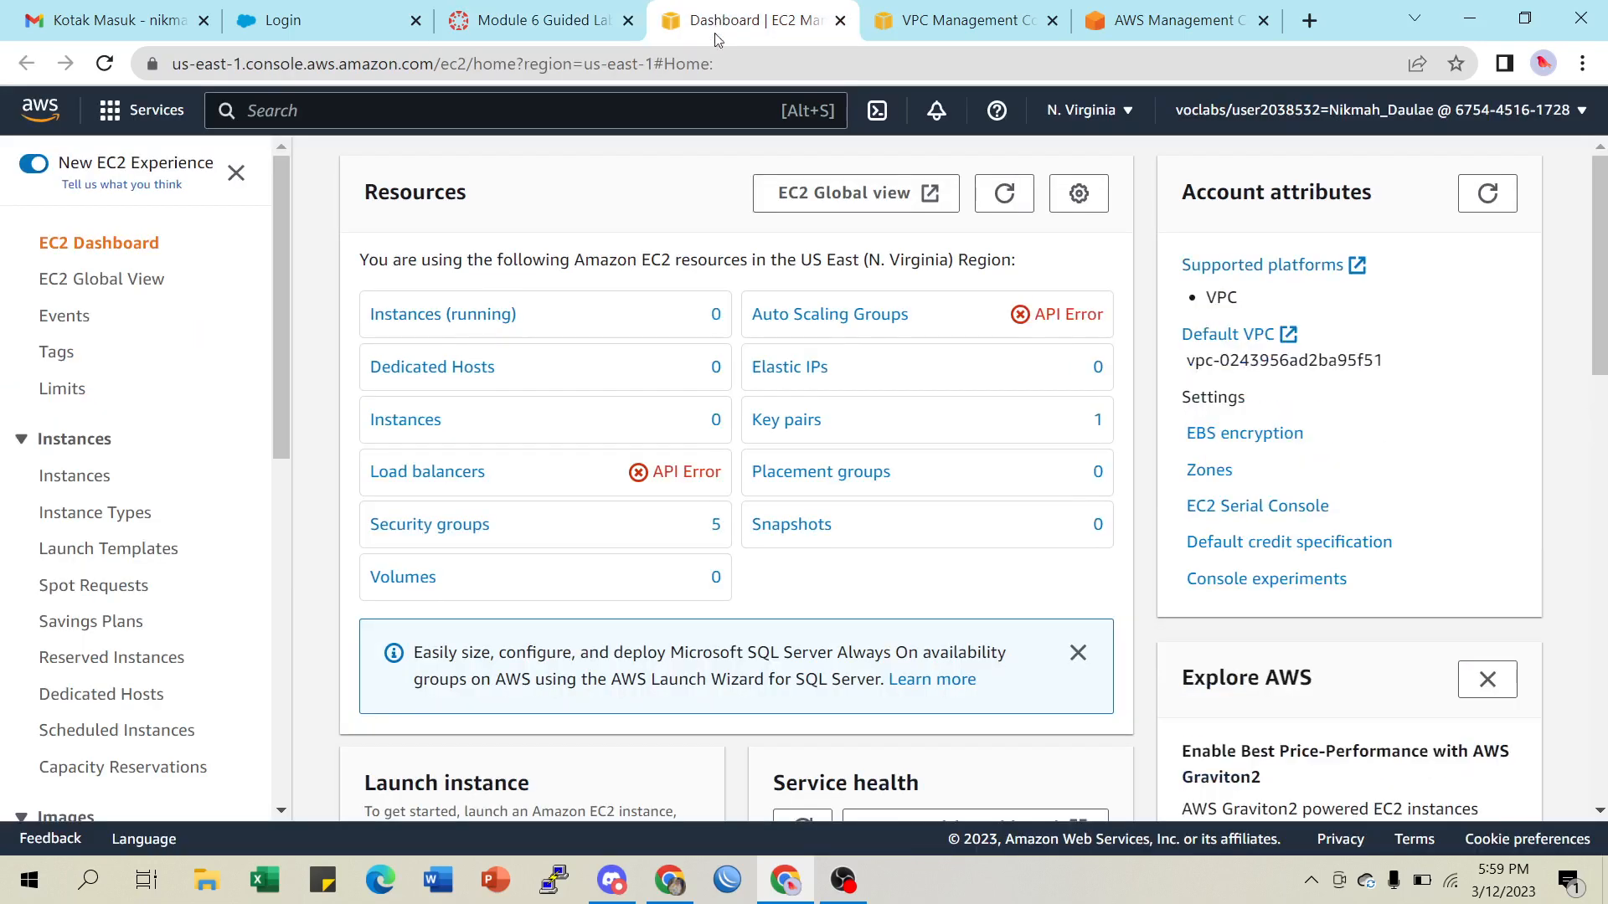
{"action": "left_click", "coordinate": [449, 324]}
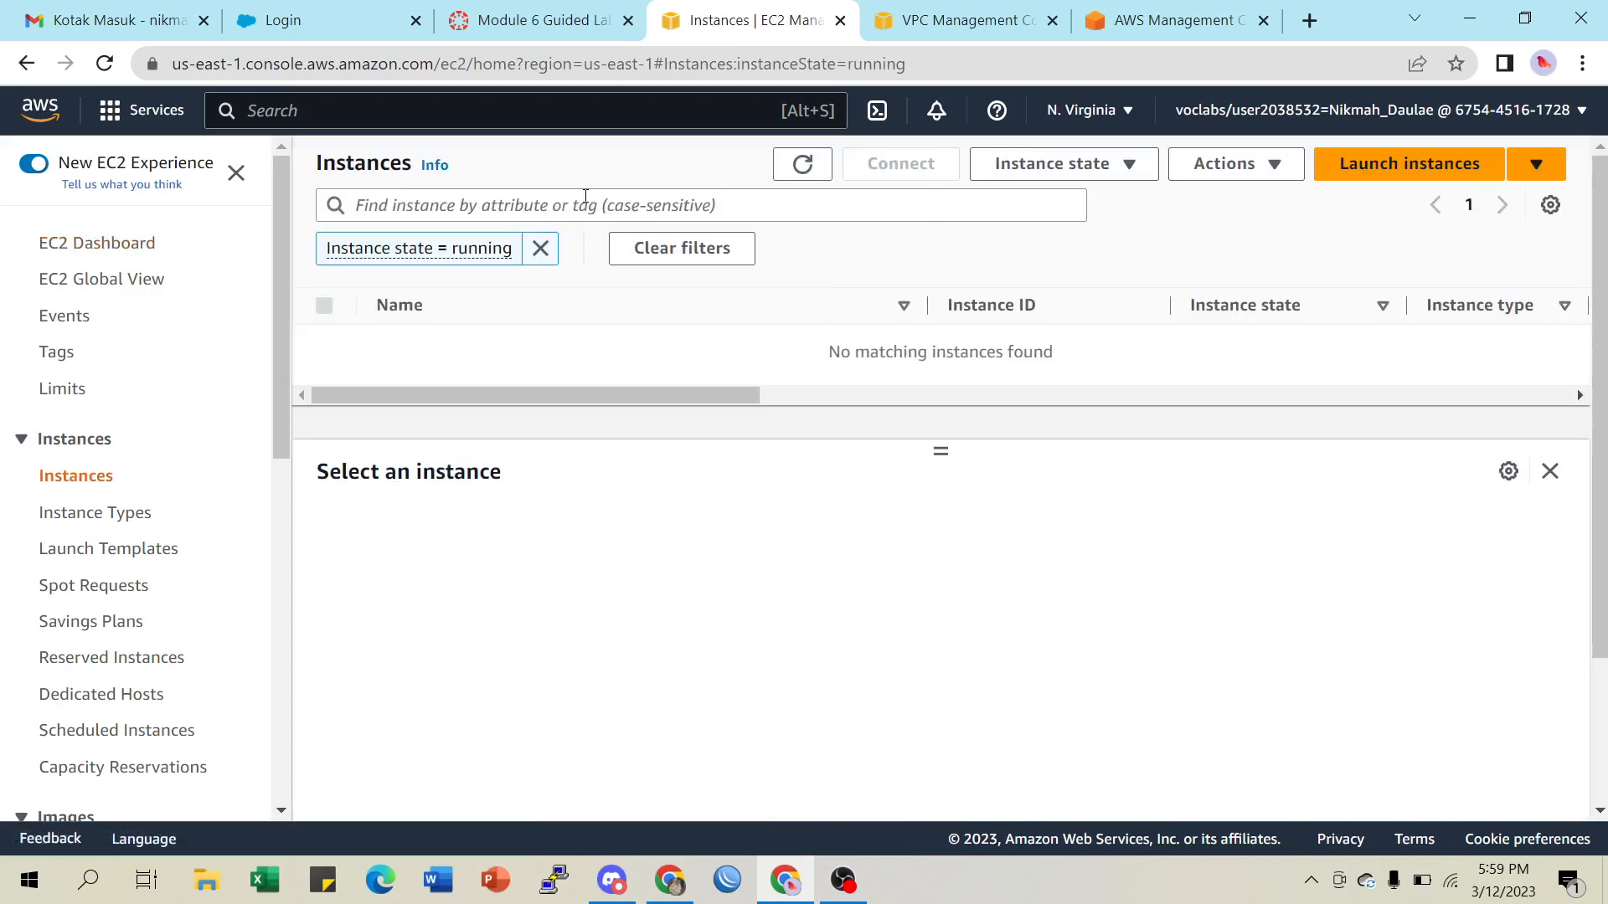
Copy the instance name from lab instruction 37, start launching a new EC2 instance, and name it App Server
{"action": "left_click", "coordinate": [532, 24]}
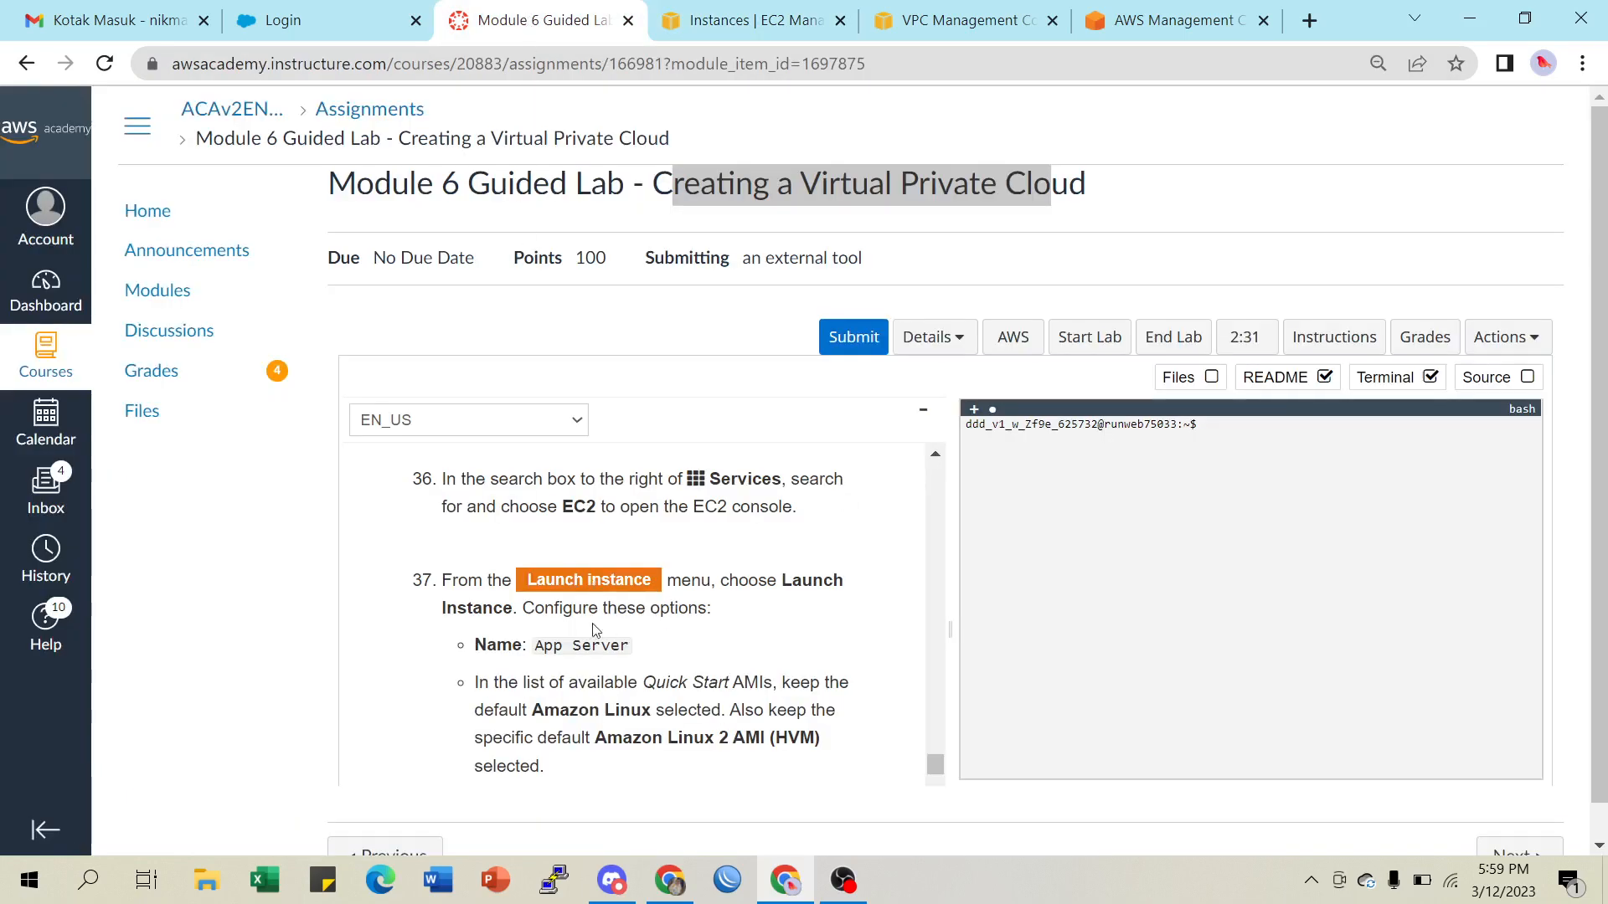
{"action": "left_click_drag", "start_coordinate": [537, 645], "coordinate": [635, 653]}
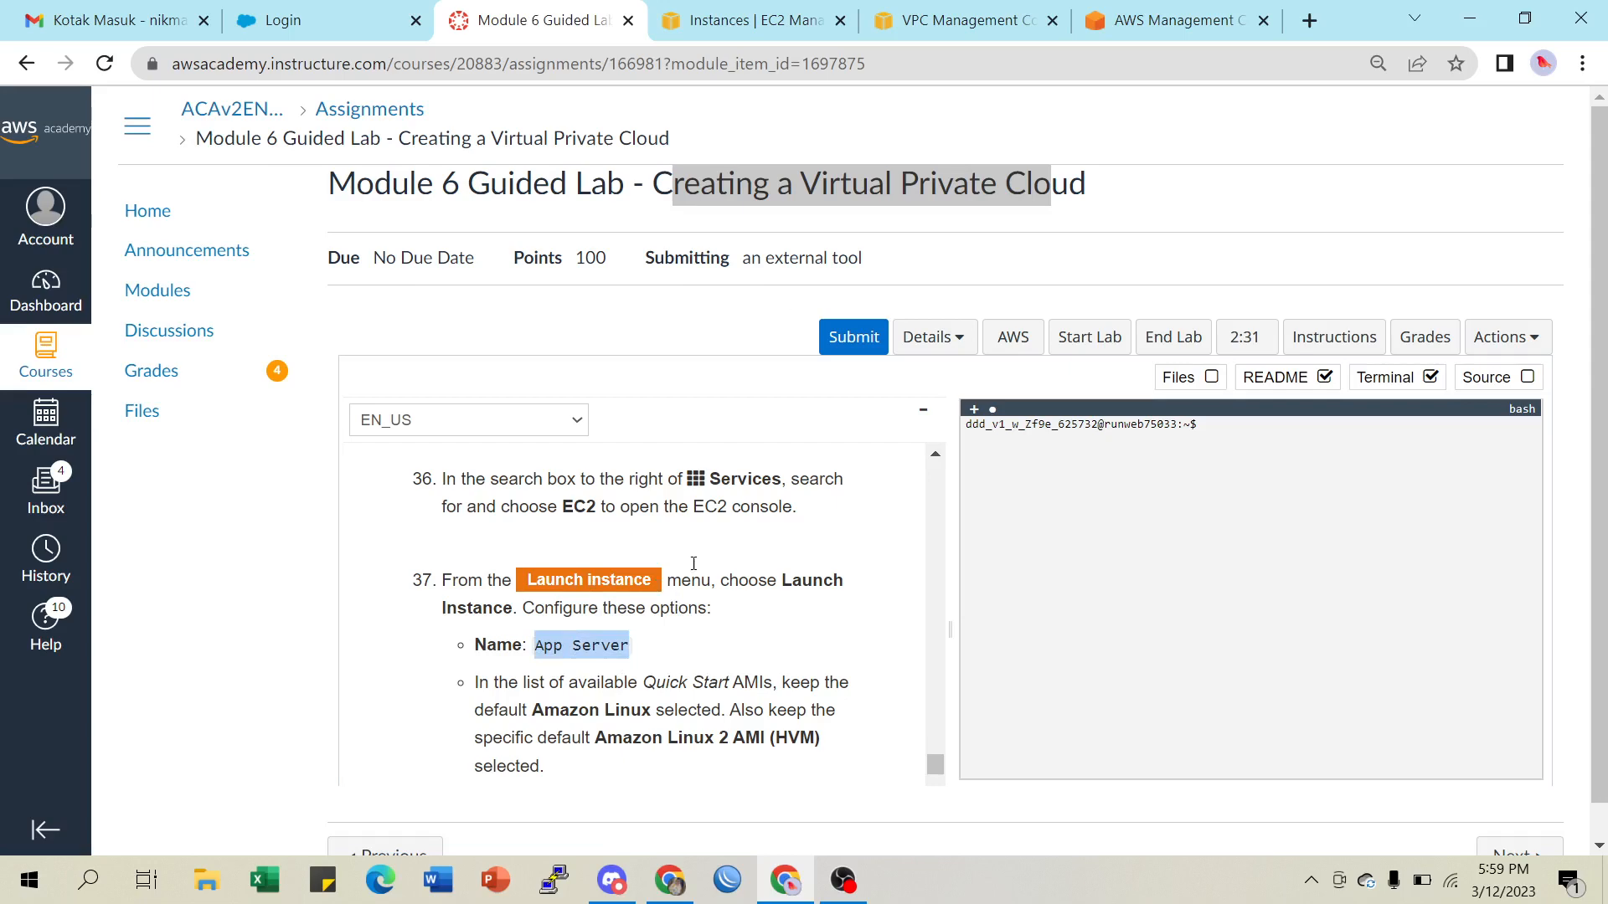
{"action": "left_click", "coordinate": [741, 21]}
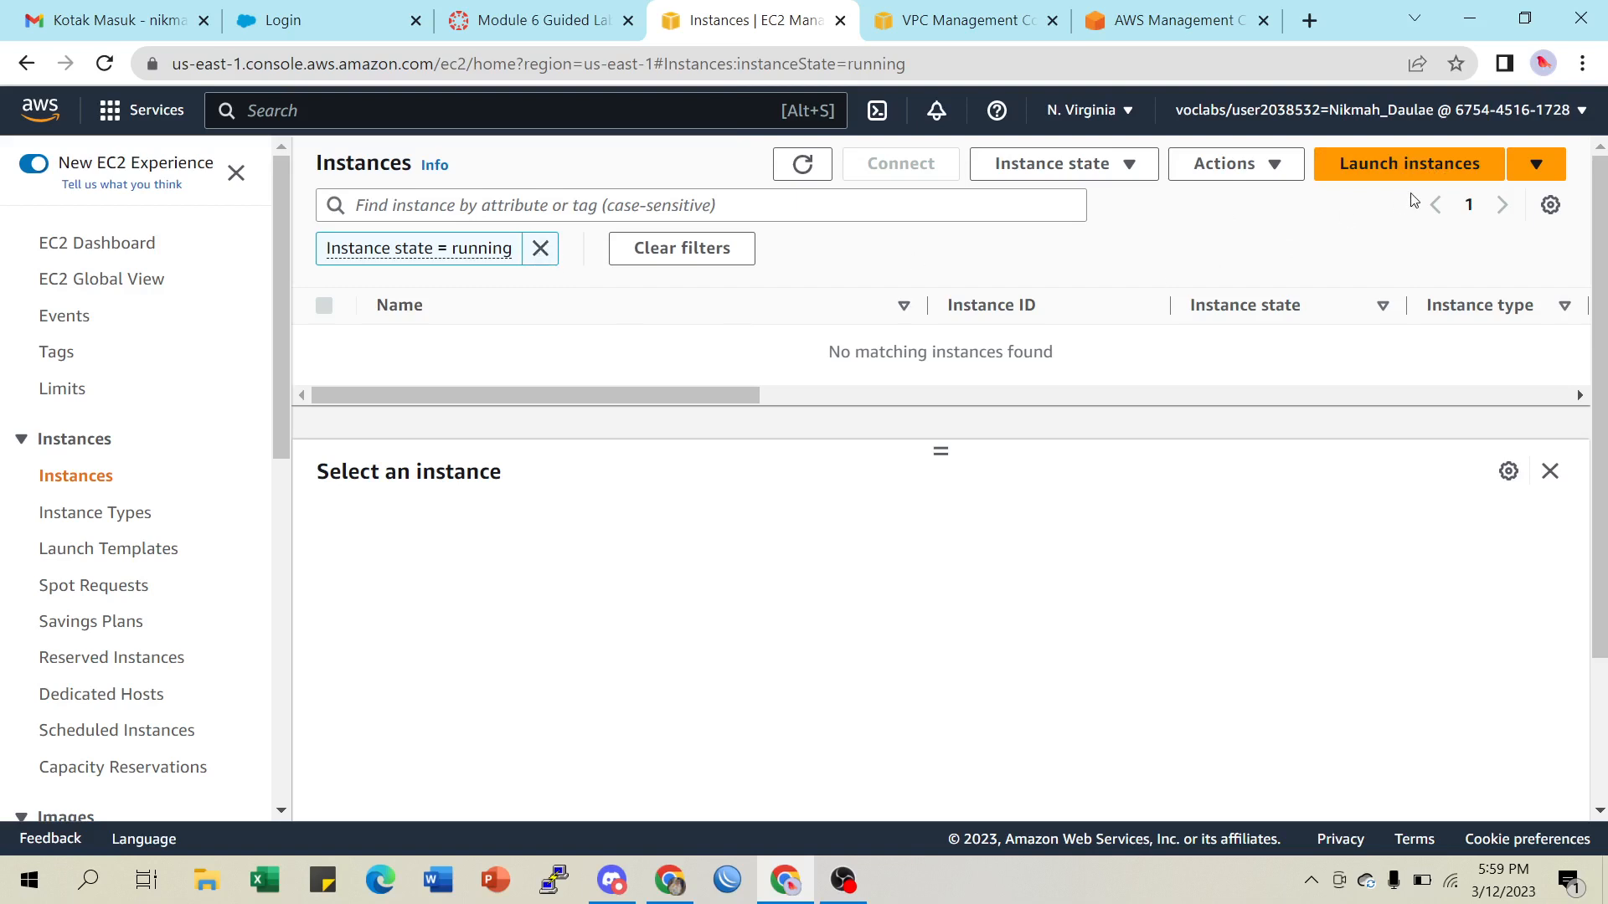
{"action": "left_click", "coordinate": [1412, 166]}
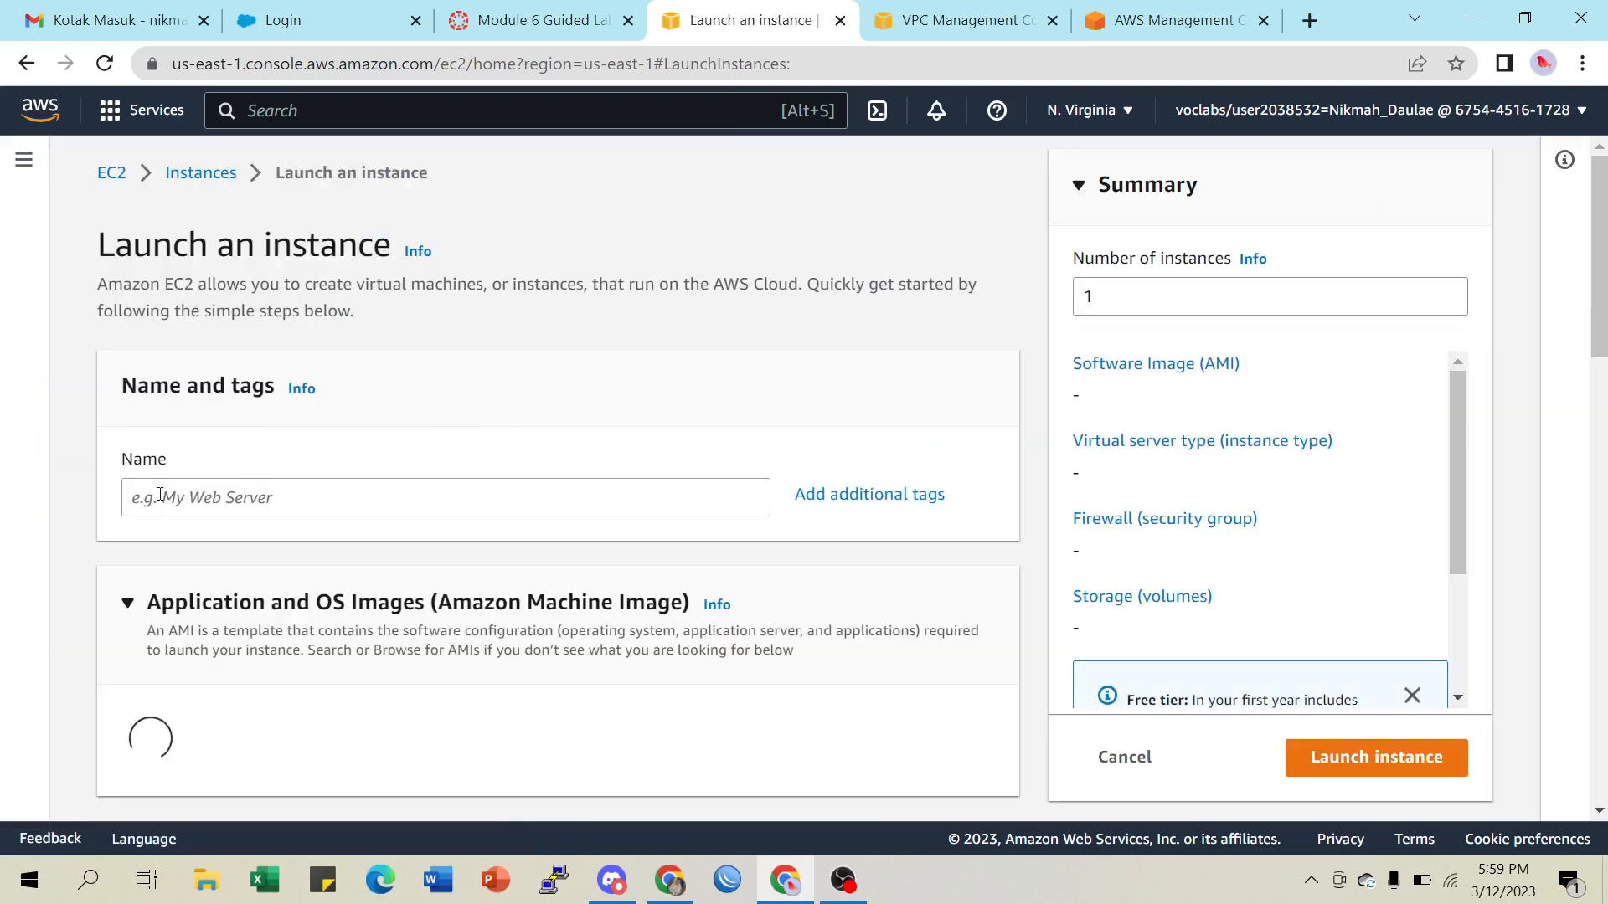
{"action": "left_click", "coordinate": [160, 495]}
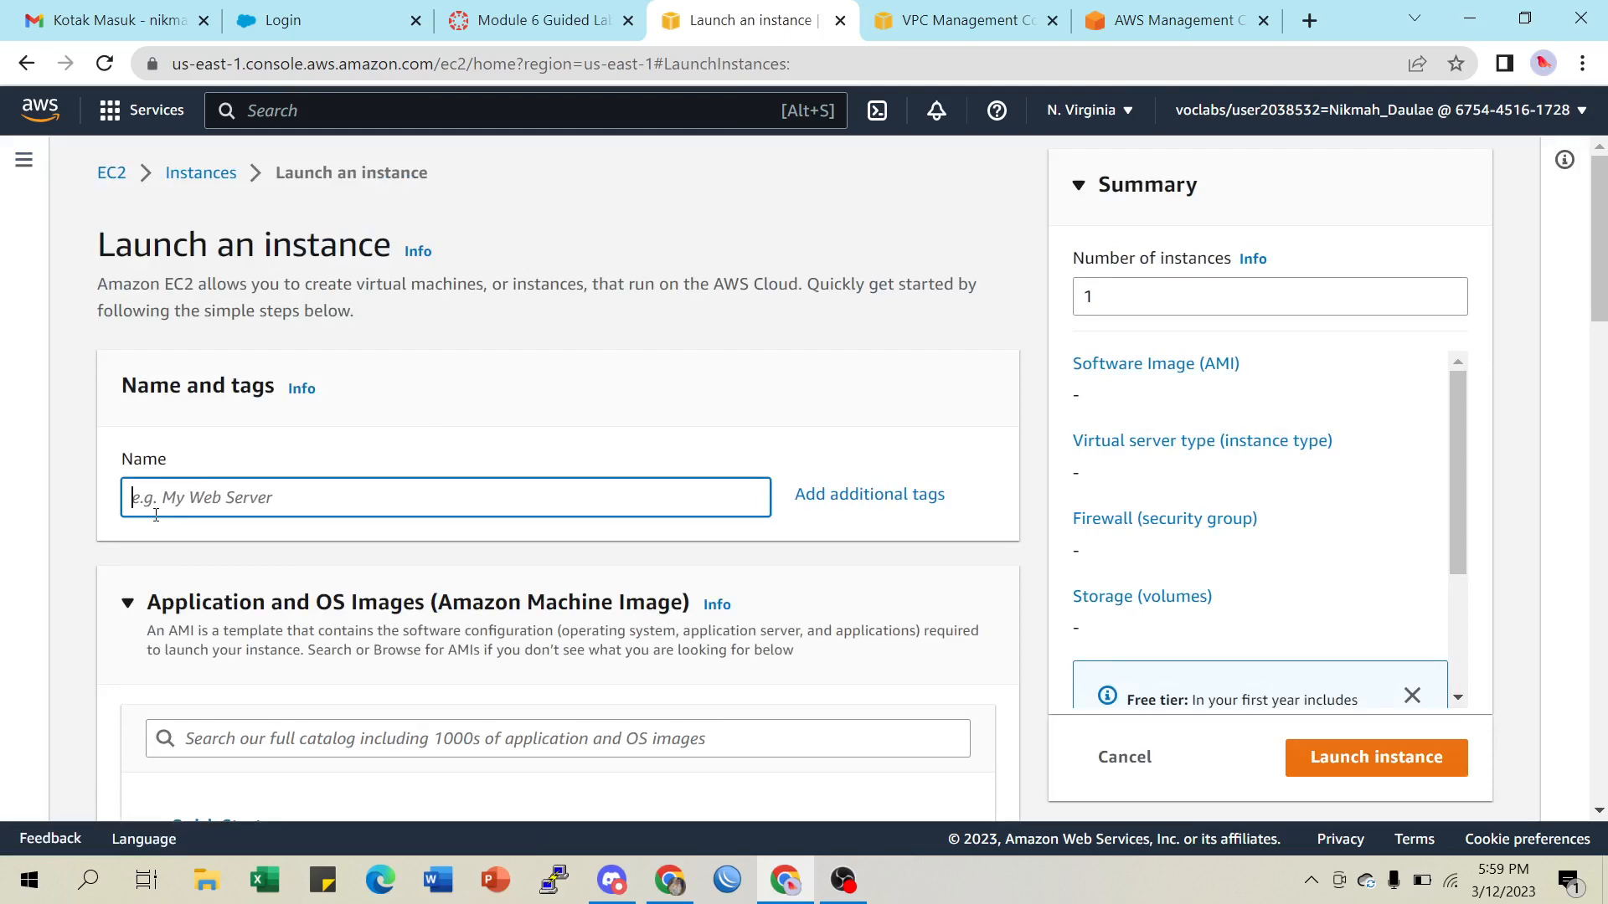
{"action": "type", "text": "App Server"}
Compare the default Amazon Linux 2 AMI (HVM) in the launch form with the AMI and instance type requirements in lab instruction 37
{"action": "scroll", "coordinate": [404, 448], "scroll_direction": "down", "scroll_amount": 3}
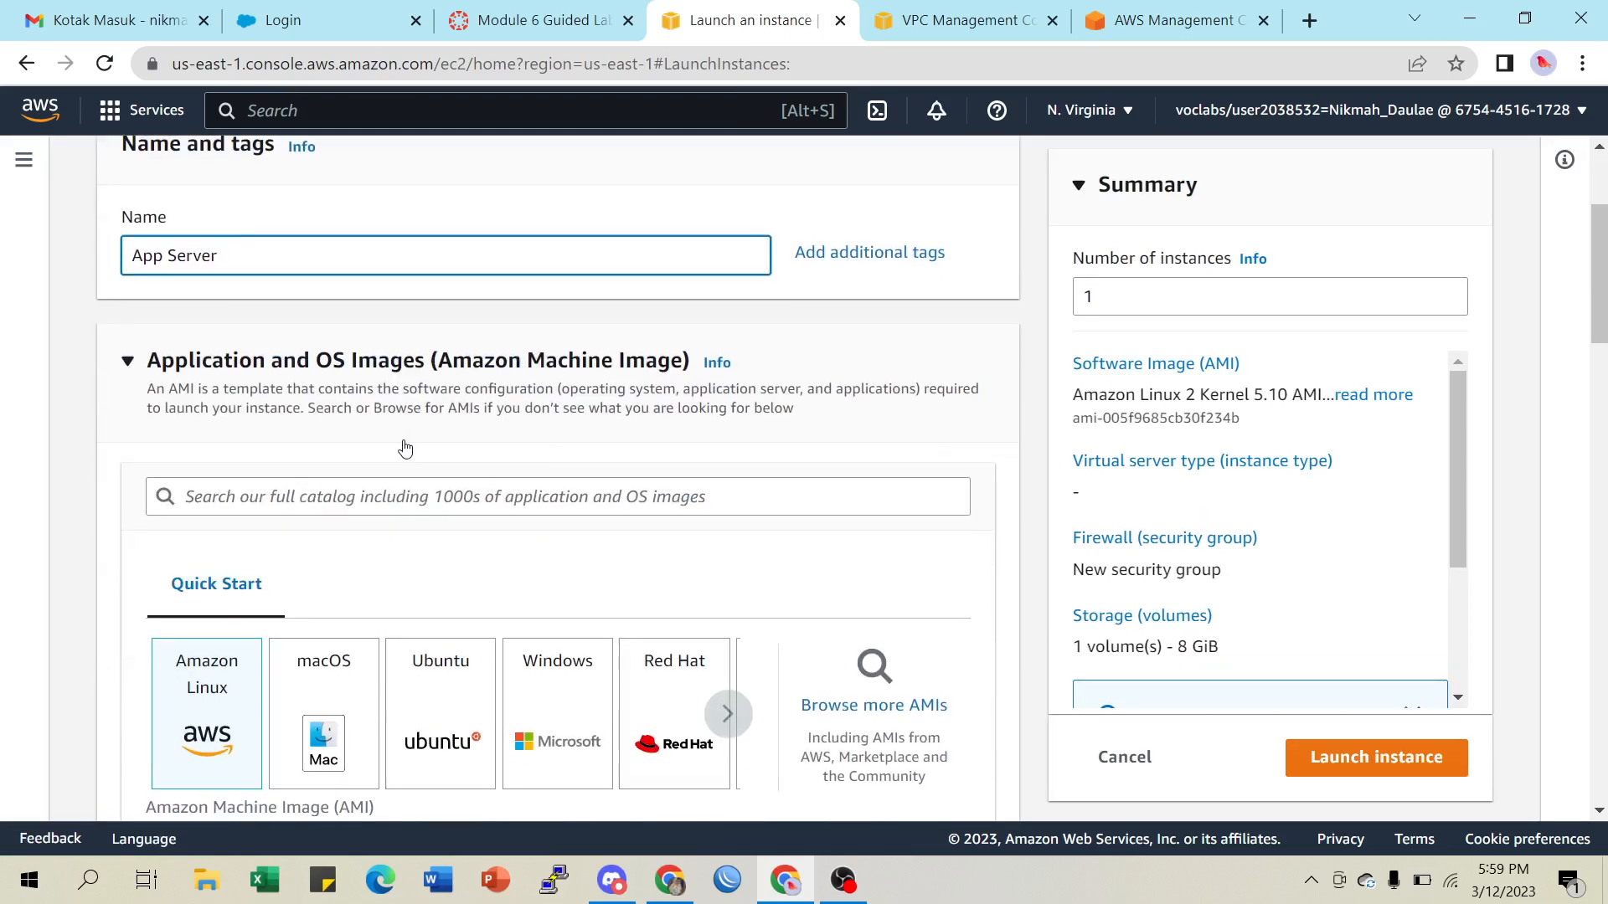
{"action": "scroll", "coordinate": [402, 452], "scroll_direction": "down", "scroll_amount": 3}
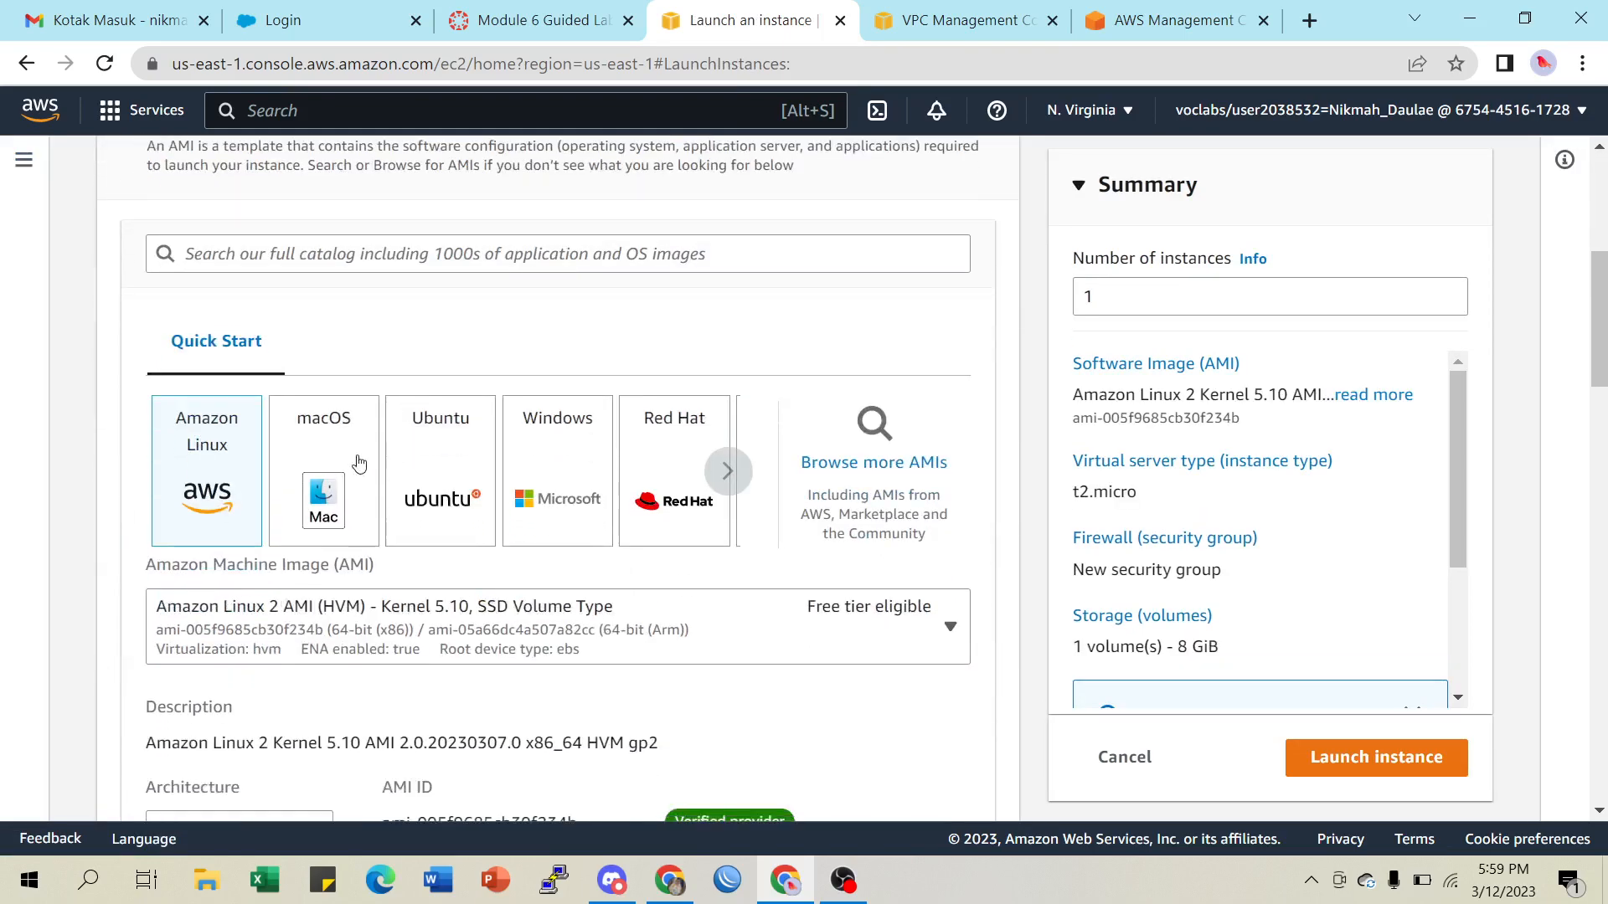
{"action": "left_click", "coordinate": [521, 34]}
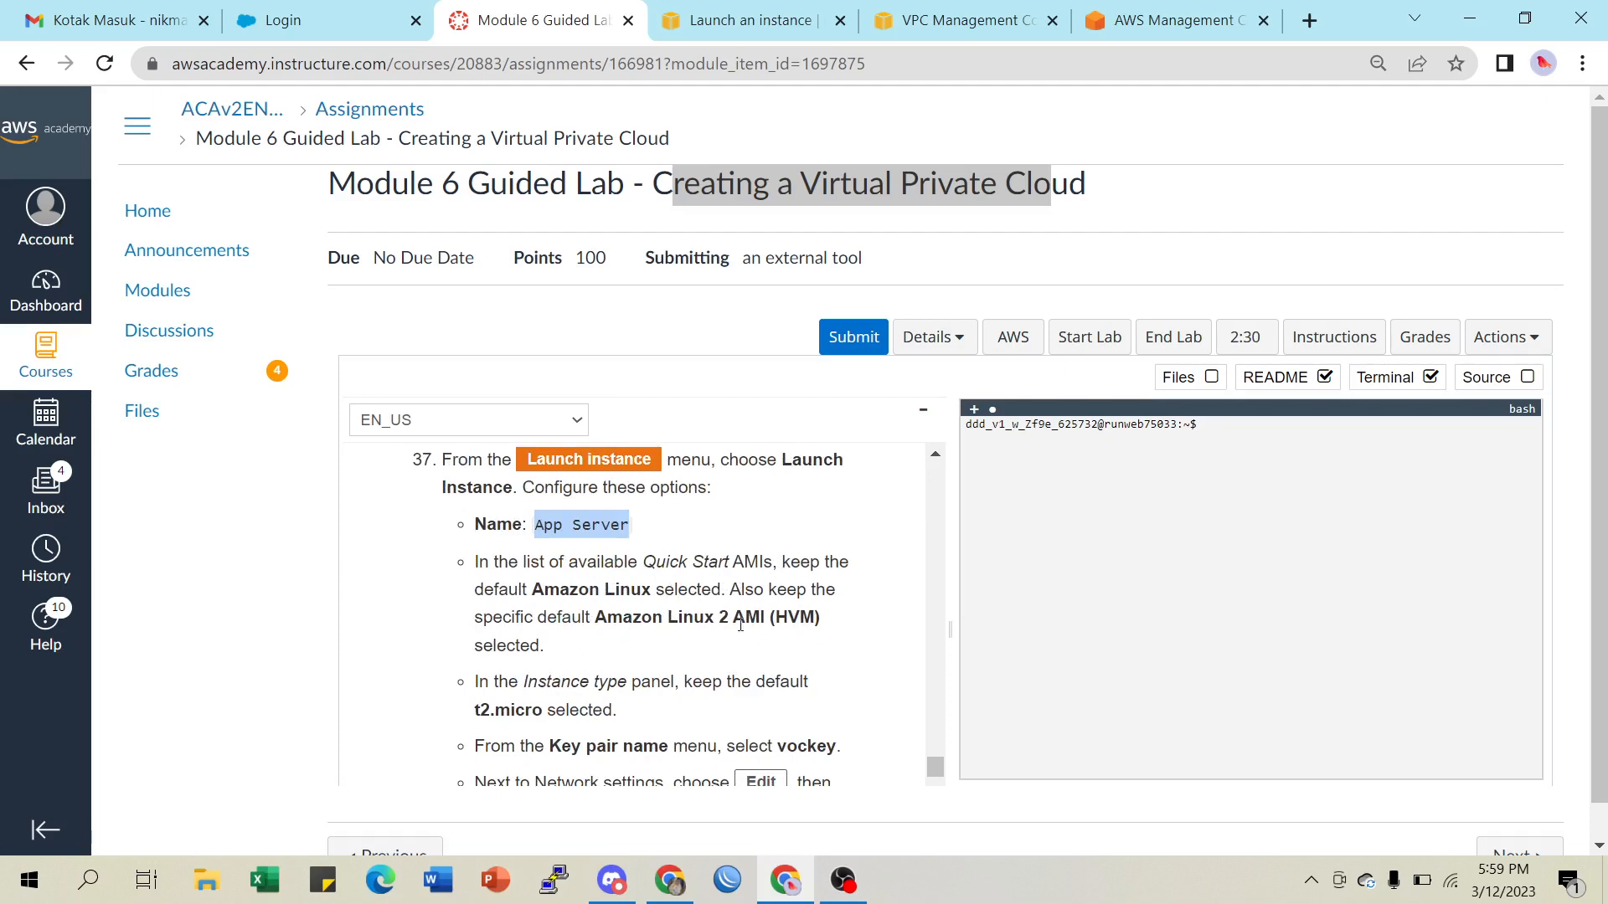
{"action": "scroll", "coordinate": [570, 671], "scroll_direction": "down", "scroll_amount": 1}
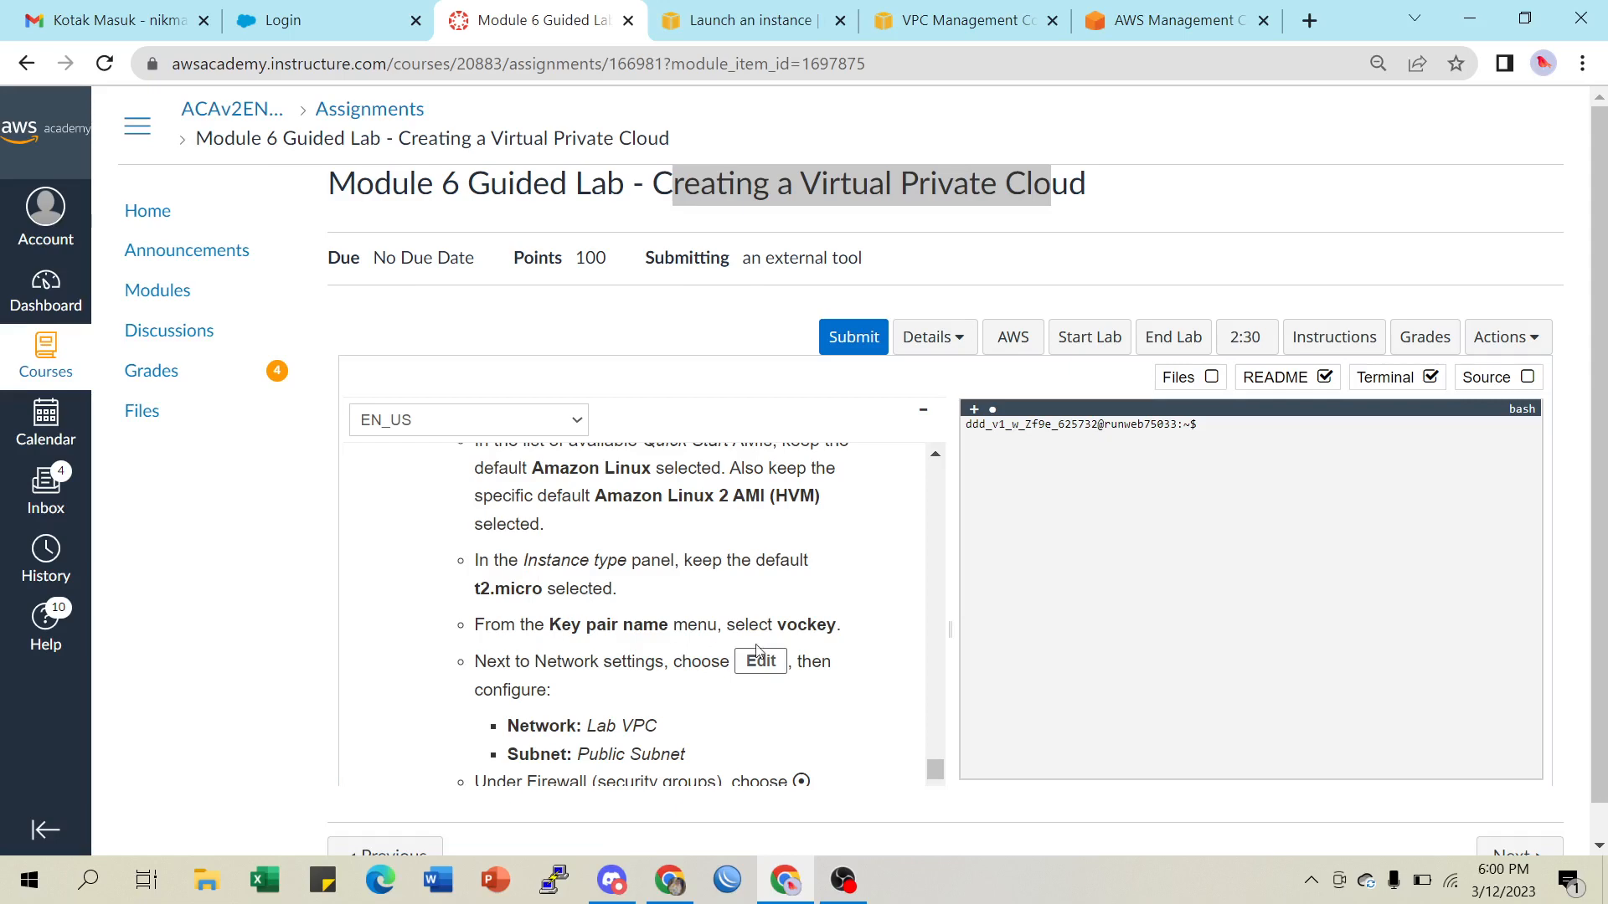
{"action": "left_click", "coordinate": [731, 20]}
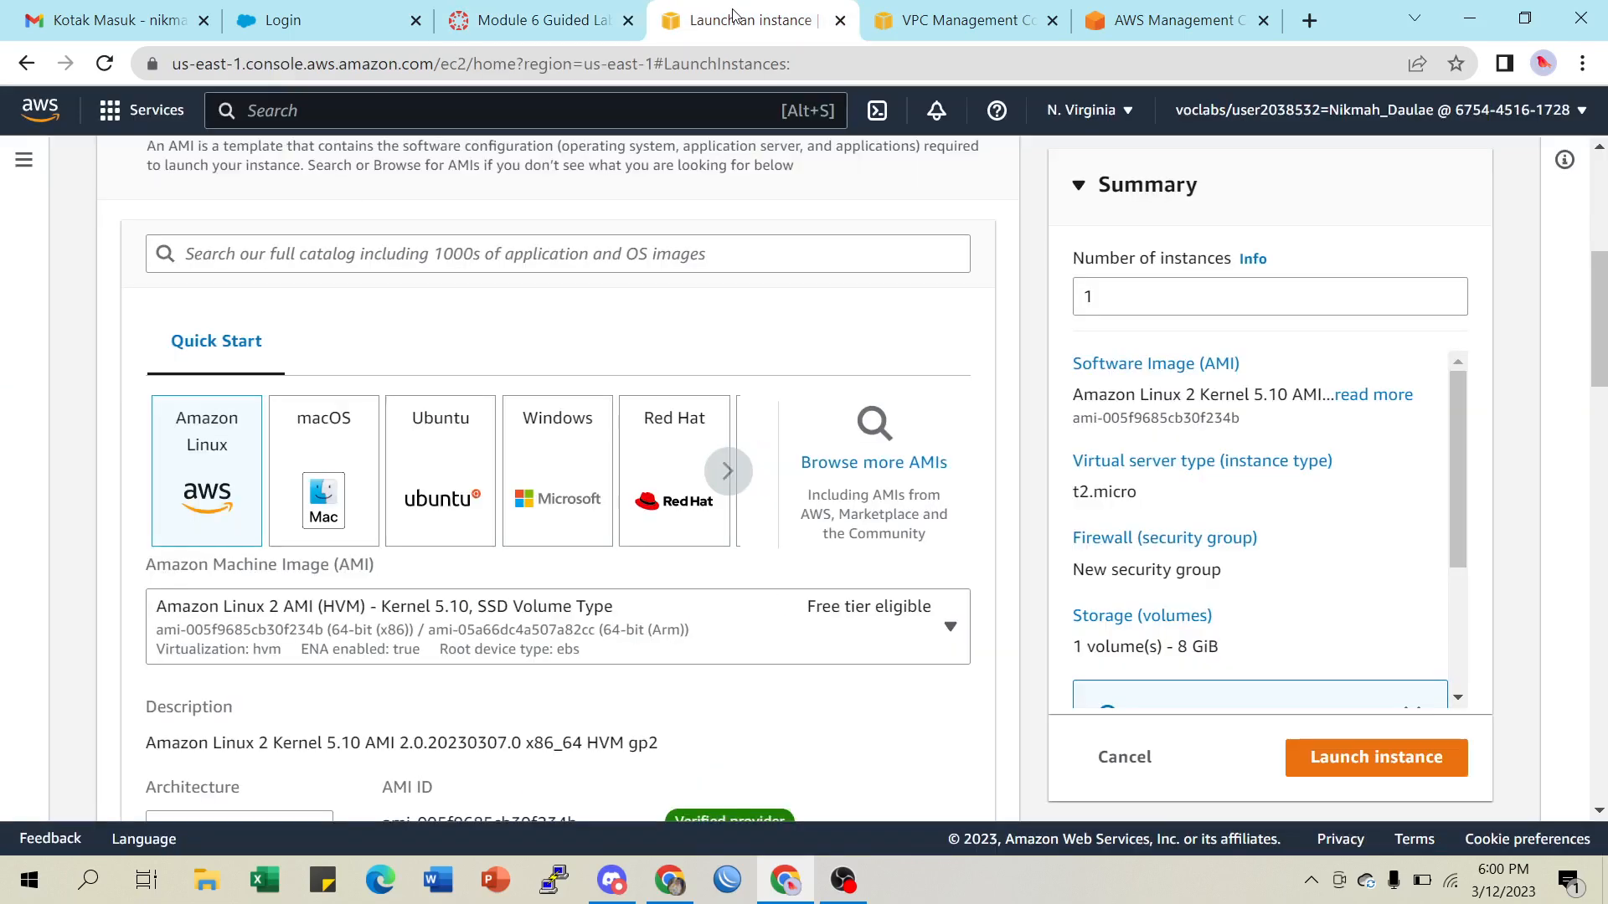
{"action": "scroll", "coordinate": [223, 587], "scroll_direction": "down", "scroll_amount": 1}
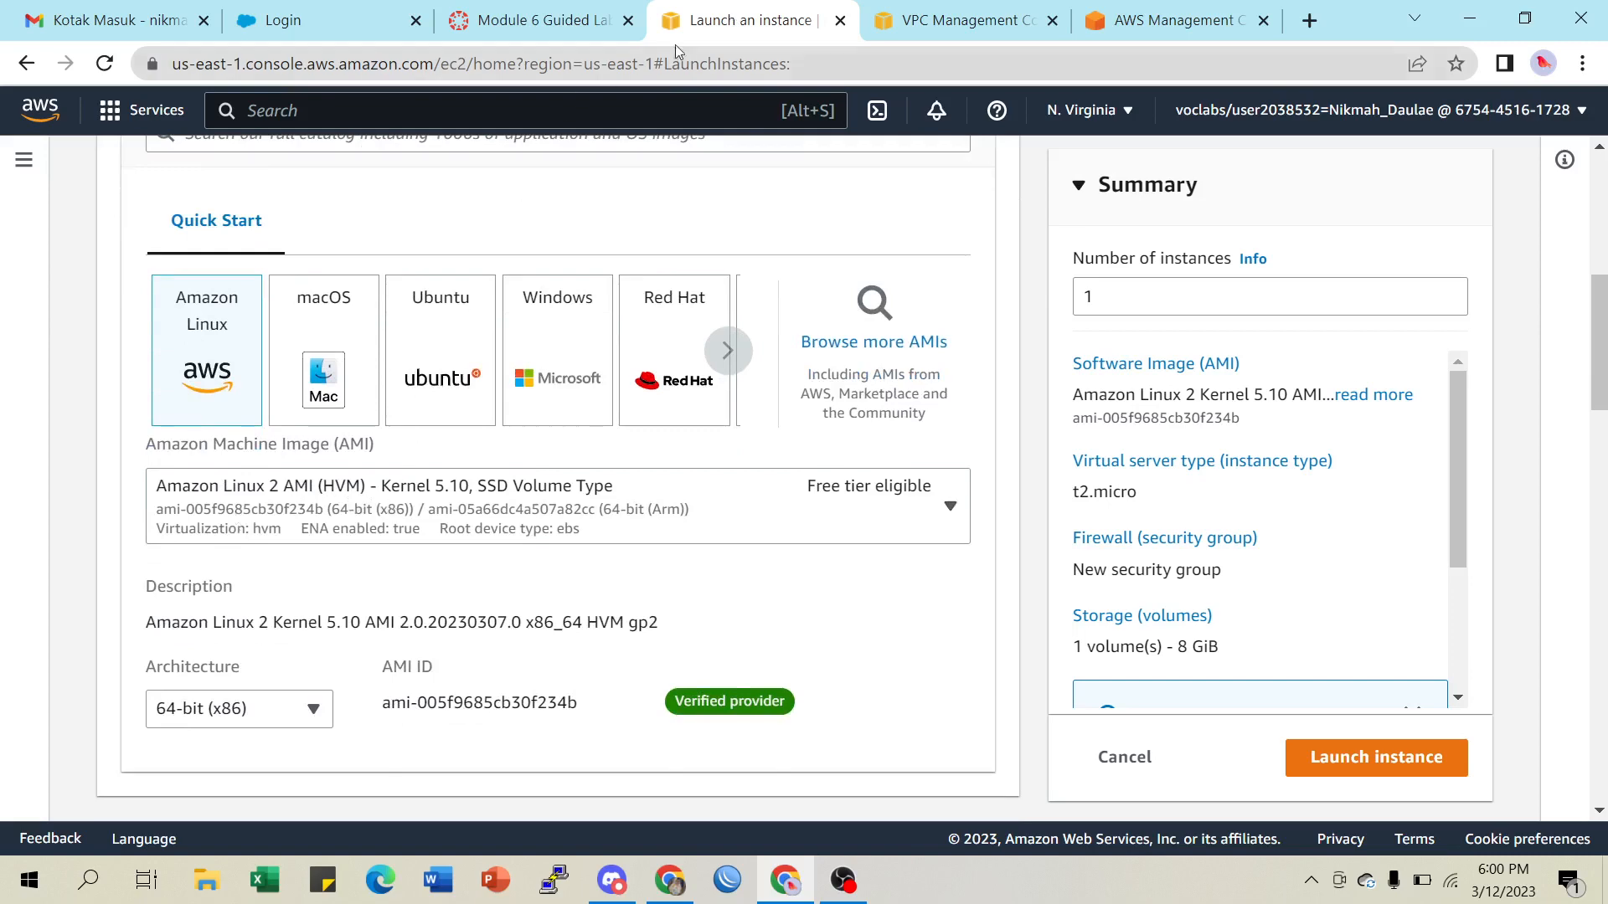
{"action": "left_click", "coordinate": [584, 32]}
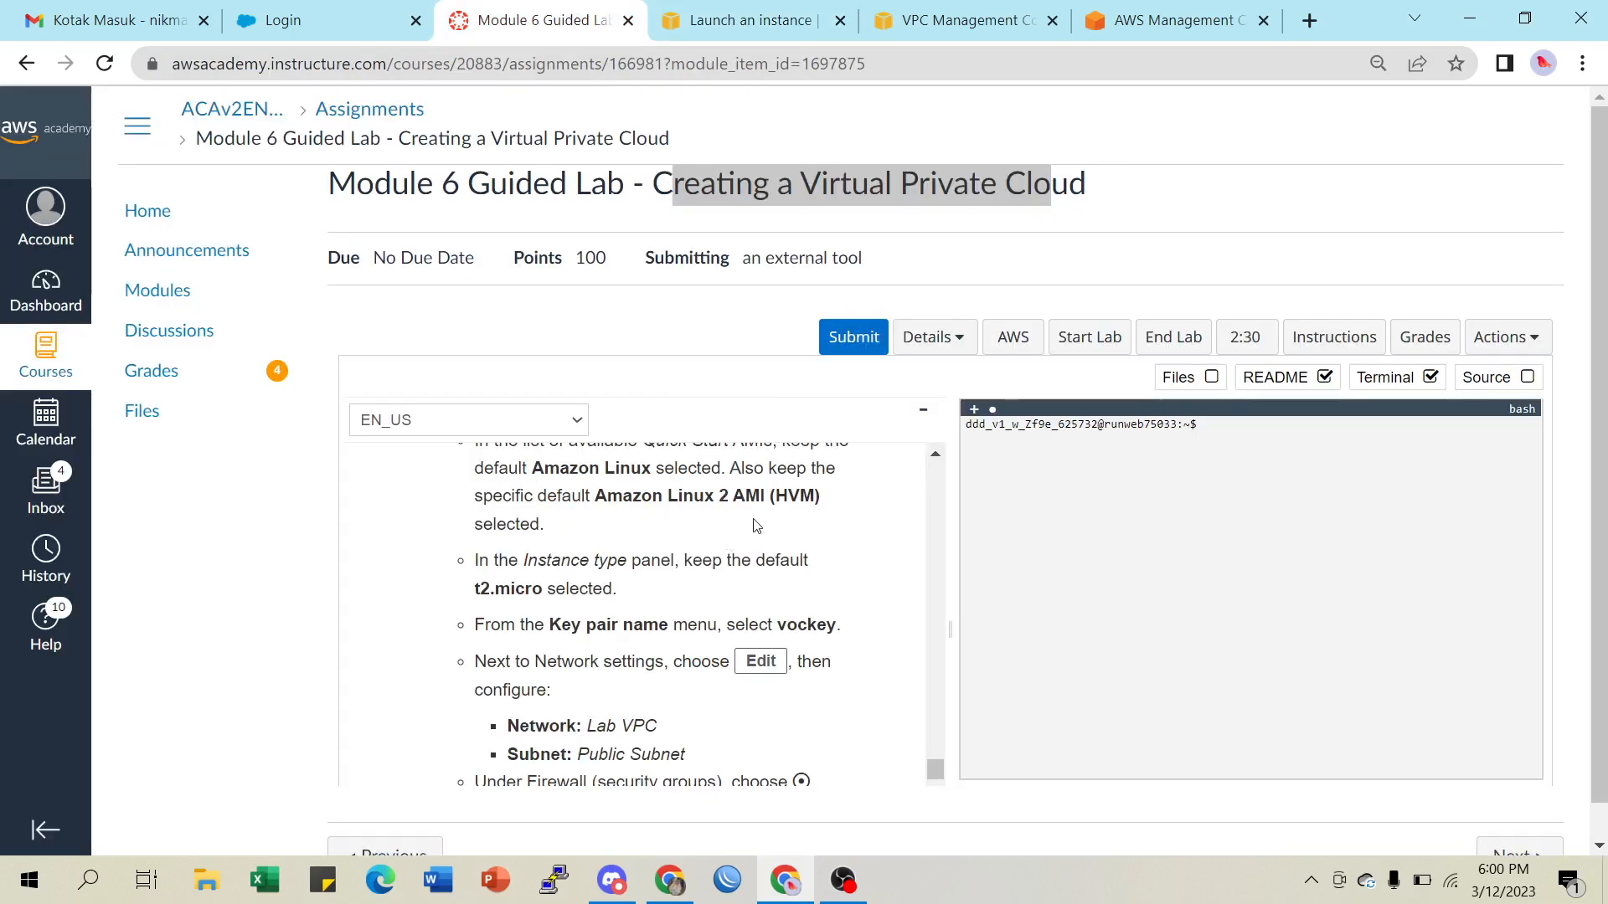
Review the default AMI and instance type in the launch form and choose vockey as the key pair
{"action": "left_click", "coordinate": [697, 18]}
{"action": "scroll", "coordinate": [252, 578], "scroll_direction": "down", "scroll_amount": 2}
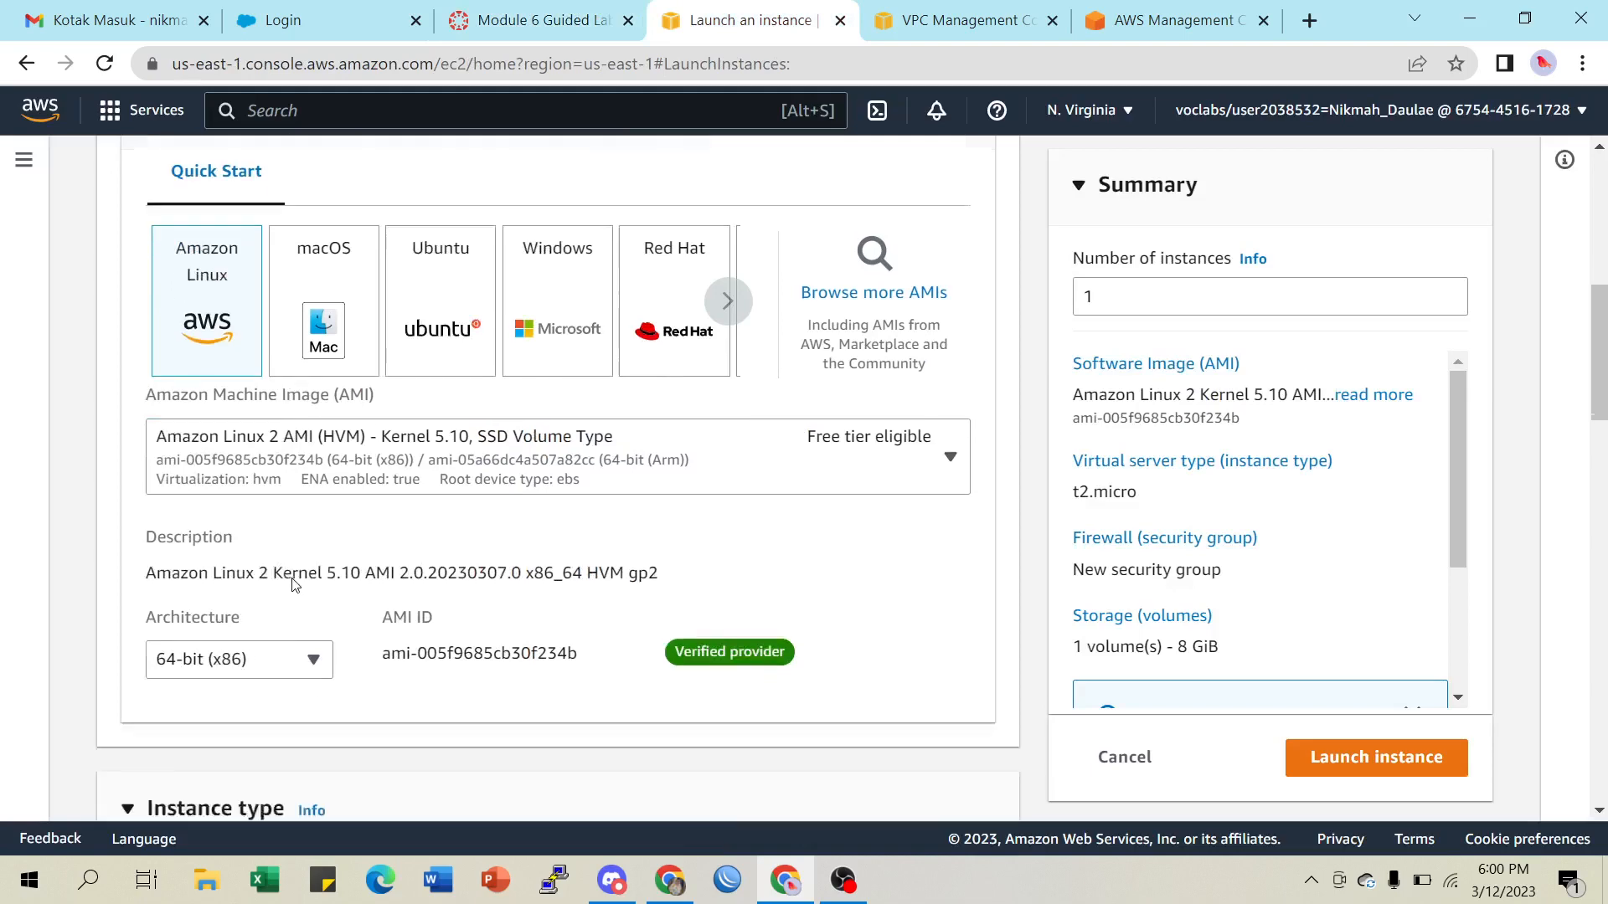
{"action": "scroll", "coordinate": [291, 590], "scroll_direction": "down", "scroll_amount": 1}
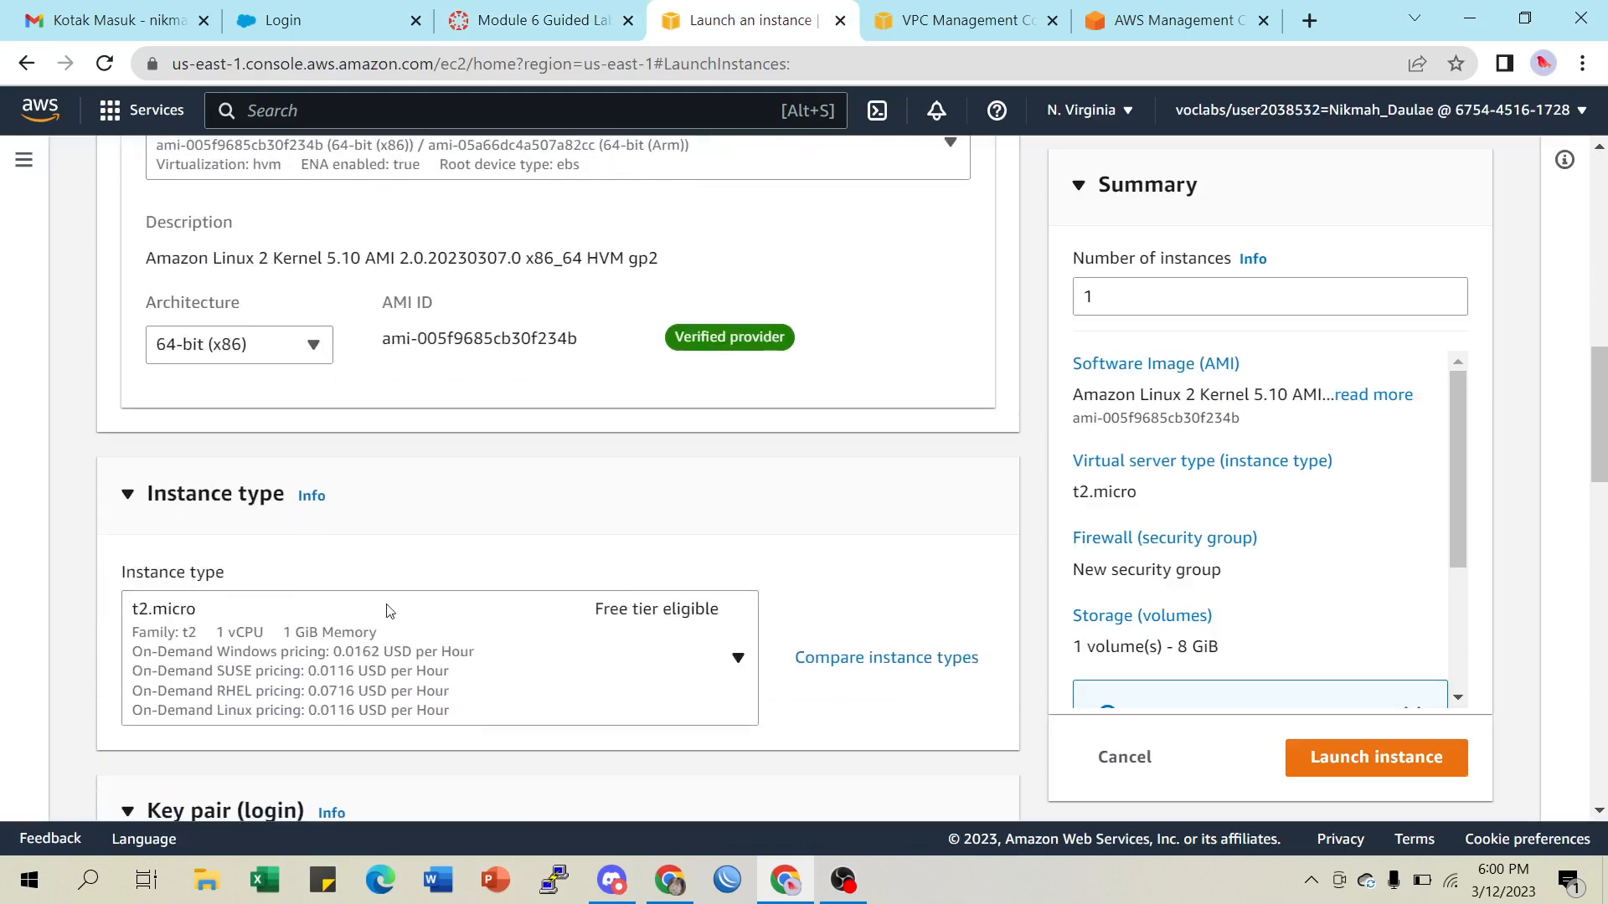
{"action": "scroll", "coordinate": [444, 613], "scroll_direction": "down", "scroll_amount": 1}
{"action": "scroll", "coordinate": [583, 571], "scroll_direction": "down", "scroll_amount": 3}
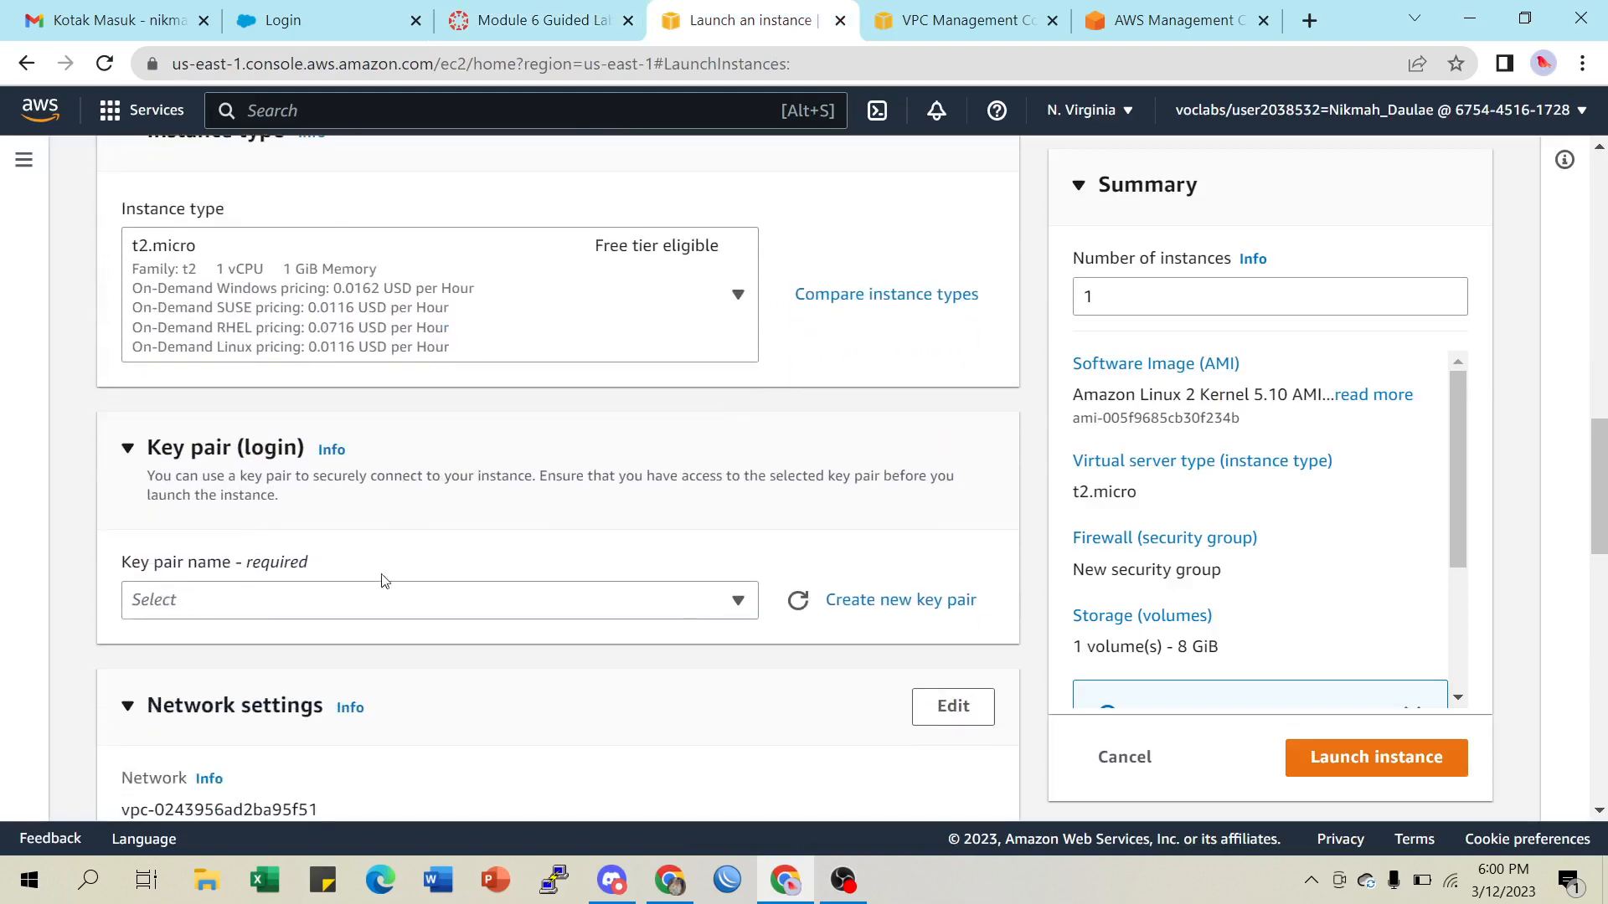
{"action": "left_click", "coordinate": [736, 601]}
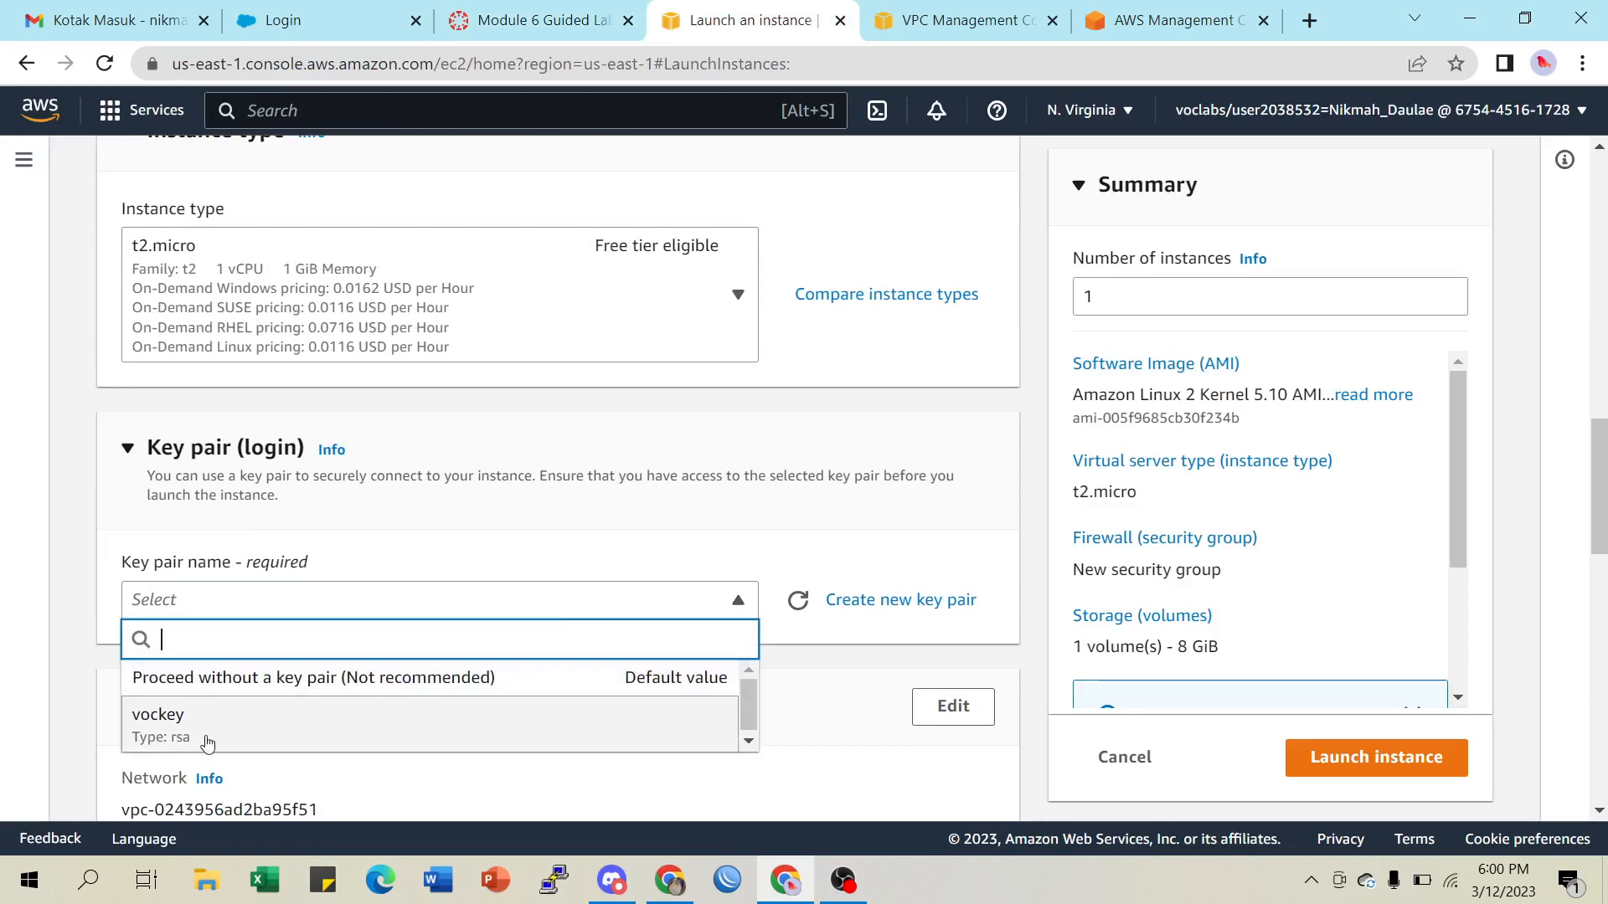
{"action": "left_click", "coordinate": [191, 735]}
Check the lab's network requirements, make the instance's network settings editable, and set the VPC to Lab VPC
{"action": "scroll", "coordinate": [494, 584], "scroll_direction": "down", "scroll_amount": 4}
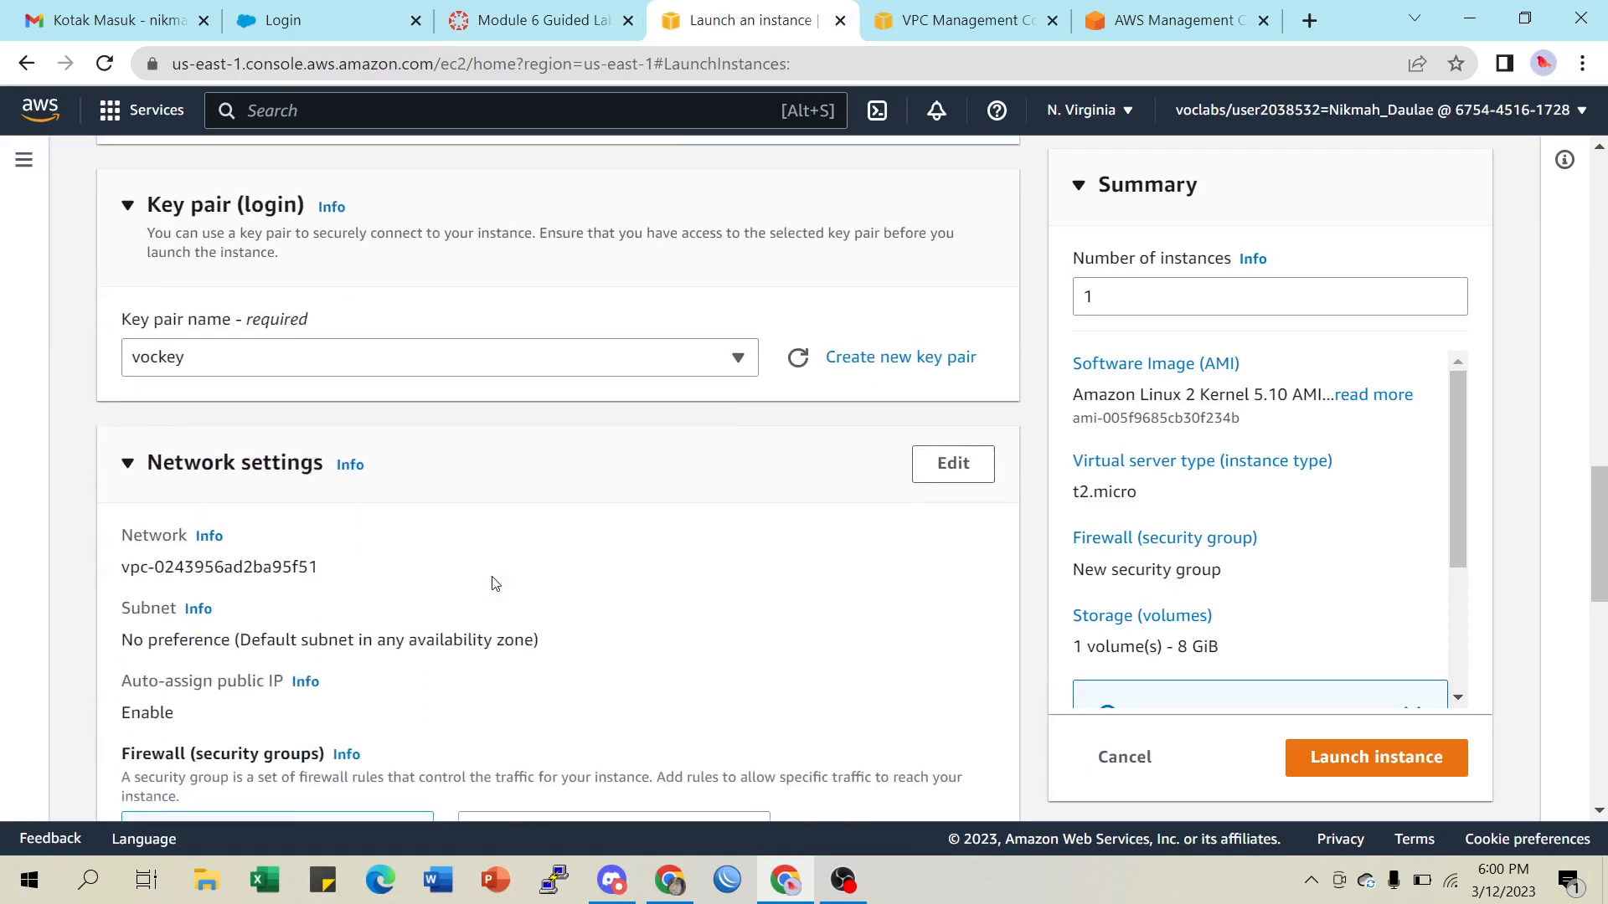
{"action": "left_click", "coordinate": [559, 30]}
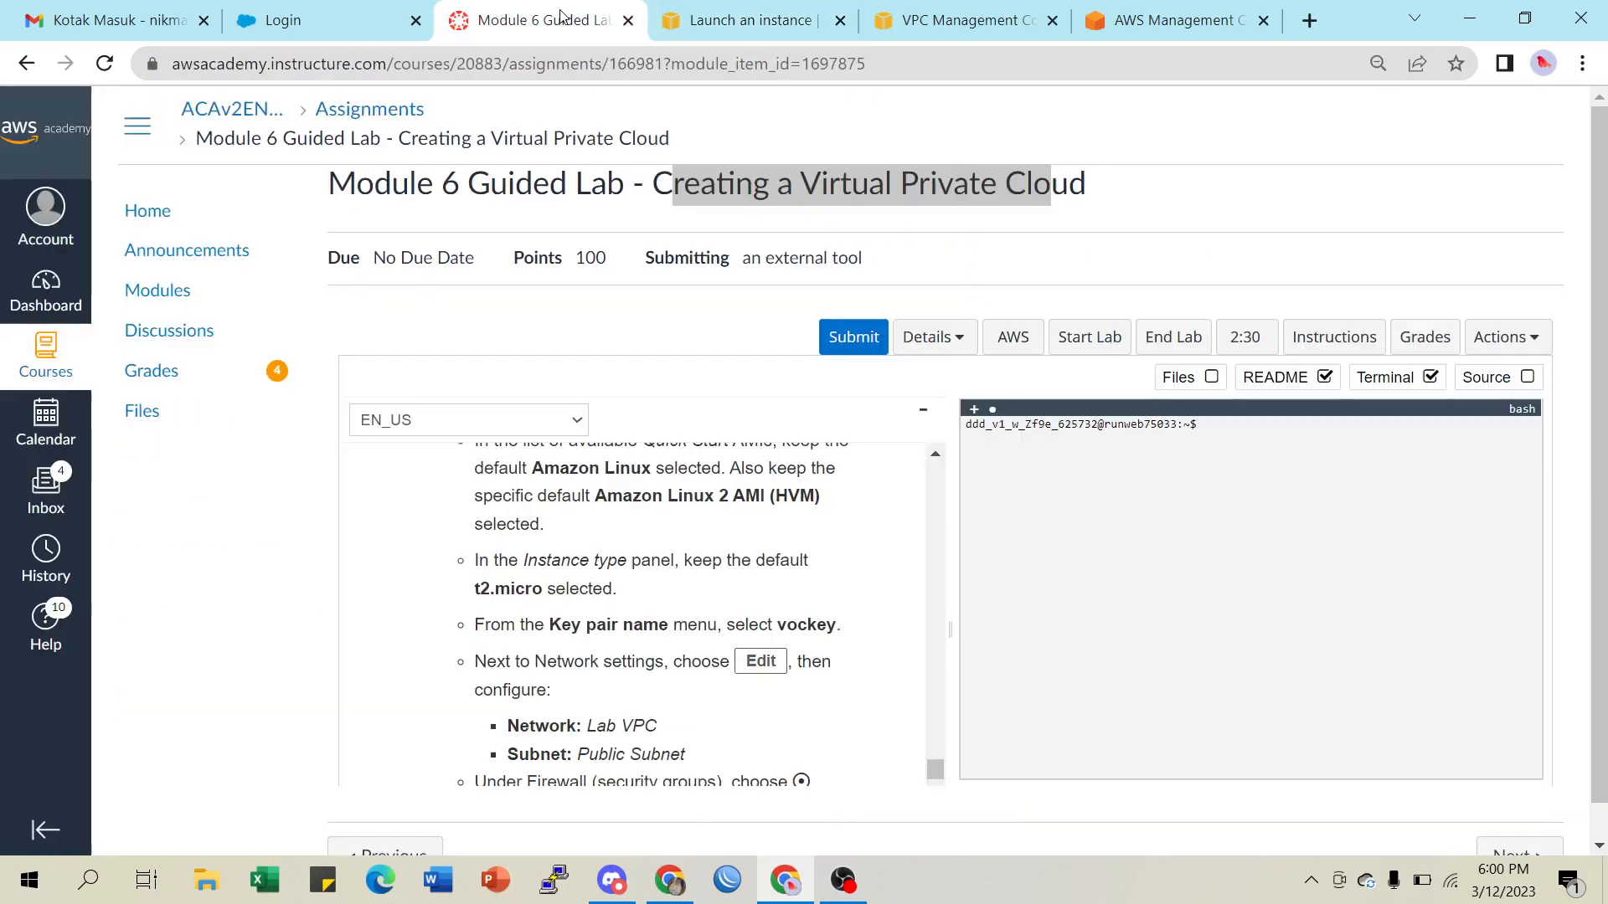
{"action": "scroll", "coordinate": [708, 626], "scroll_direction": "down", "scroll_amount": 2}
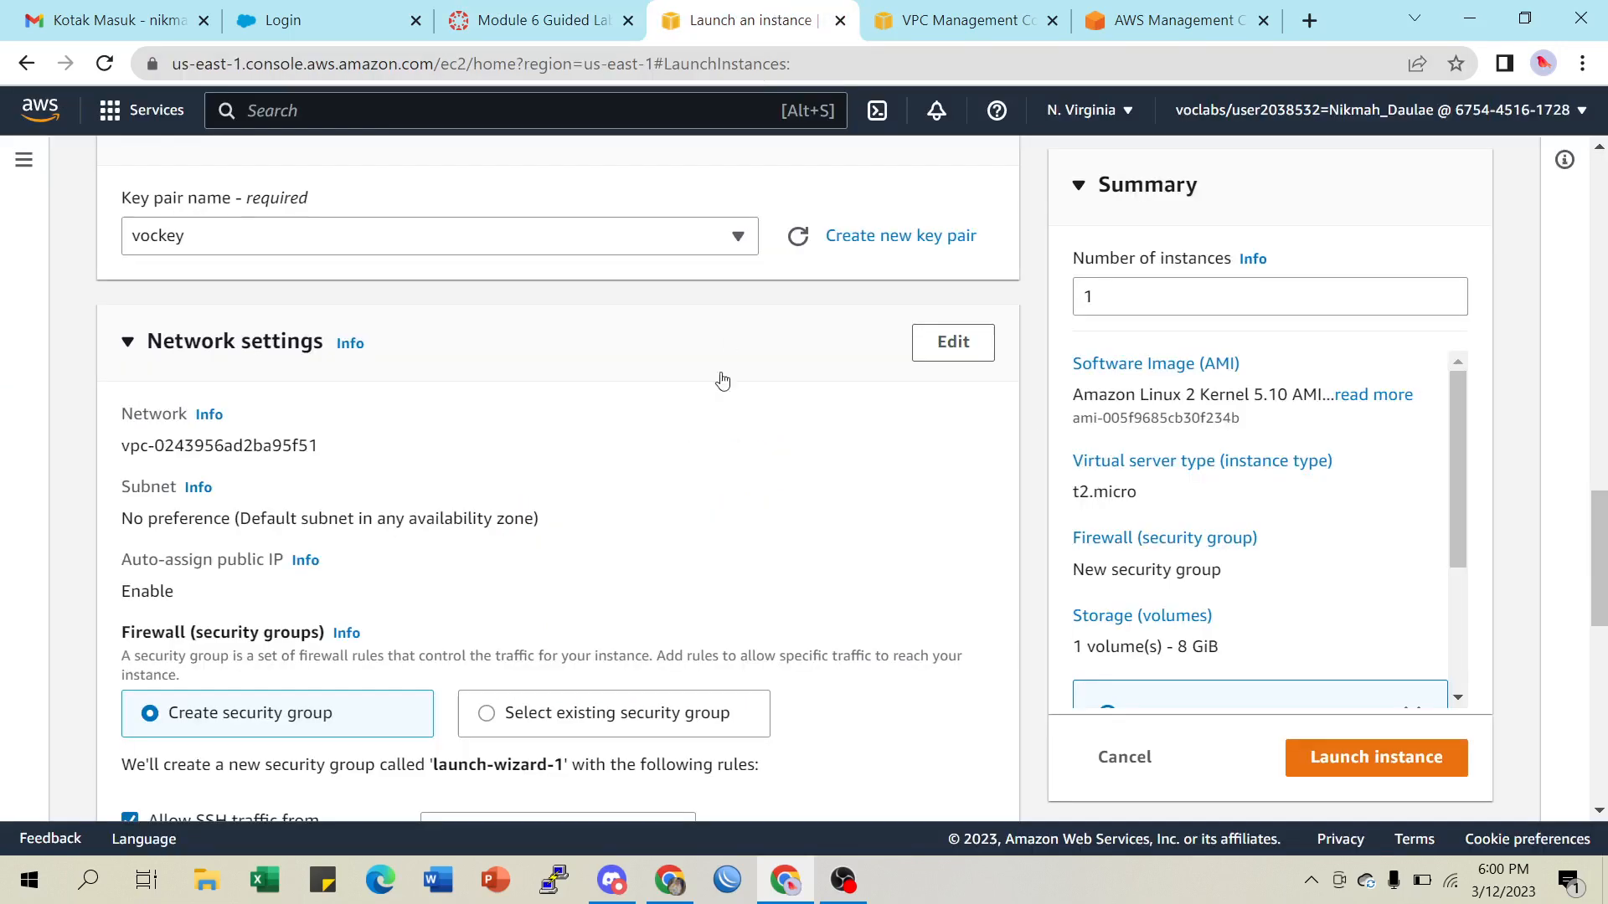
{"action": "left_click", "coordinate": [779, 18]}
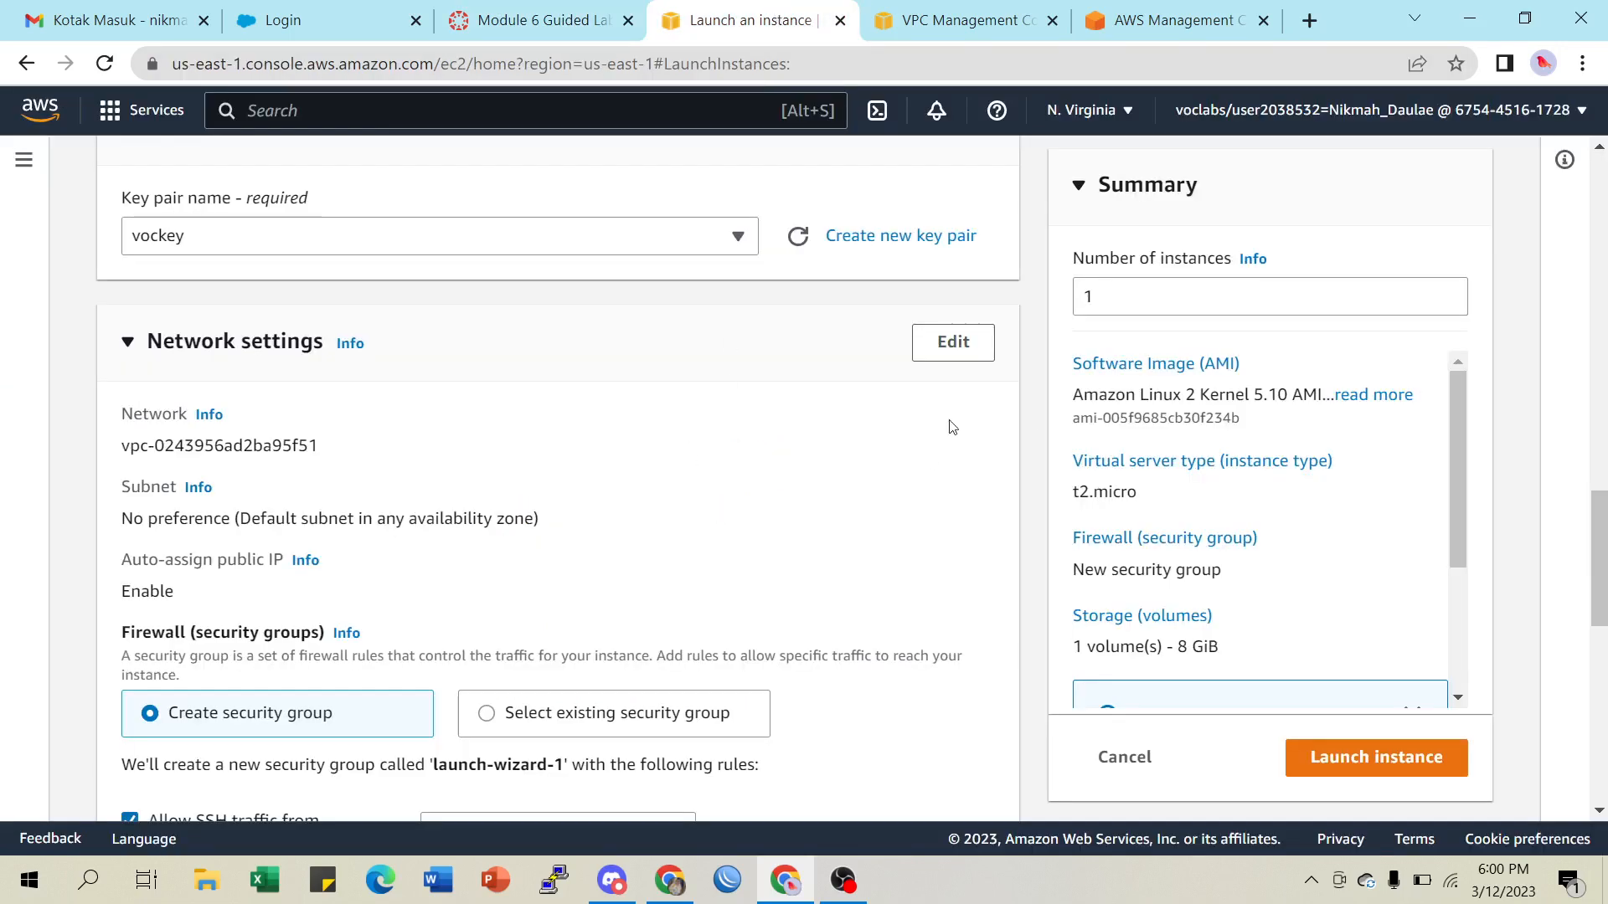
{"action": "left_click", "coordinate": [944, 352]}
{"action": "left_click", "coordinate": [507, 484]}
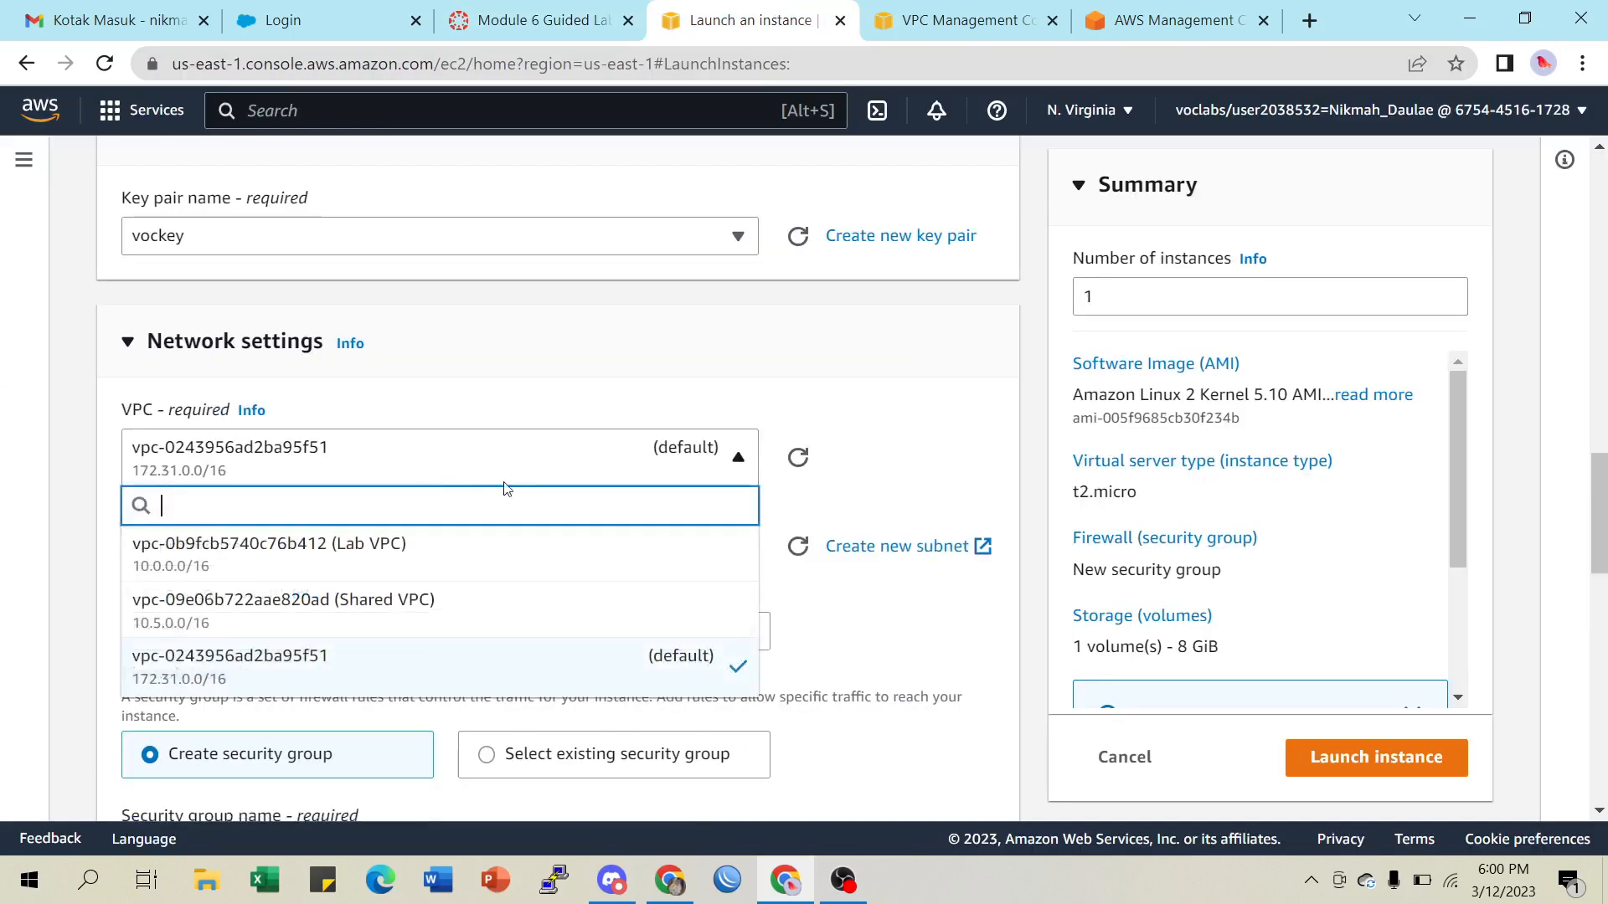
{"action": "left_click", "coordinate": [387, 549]}
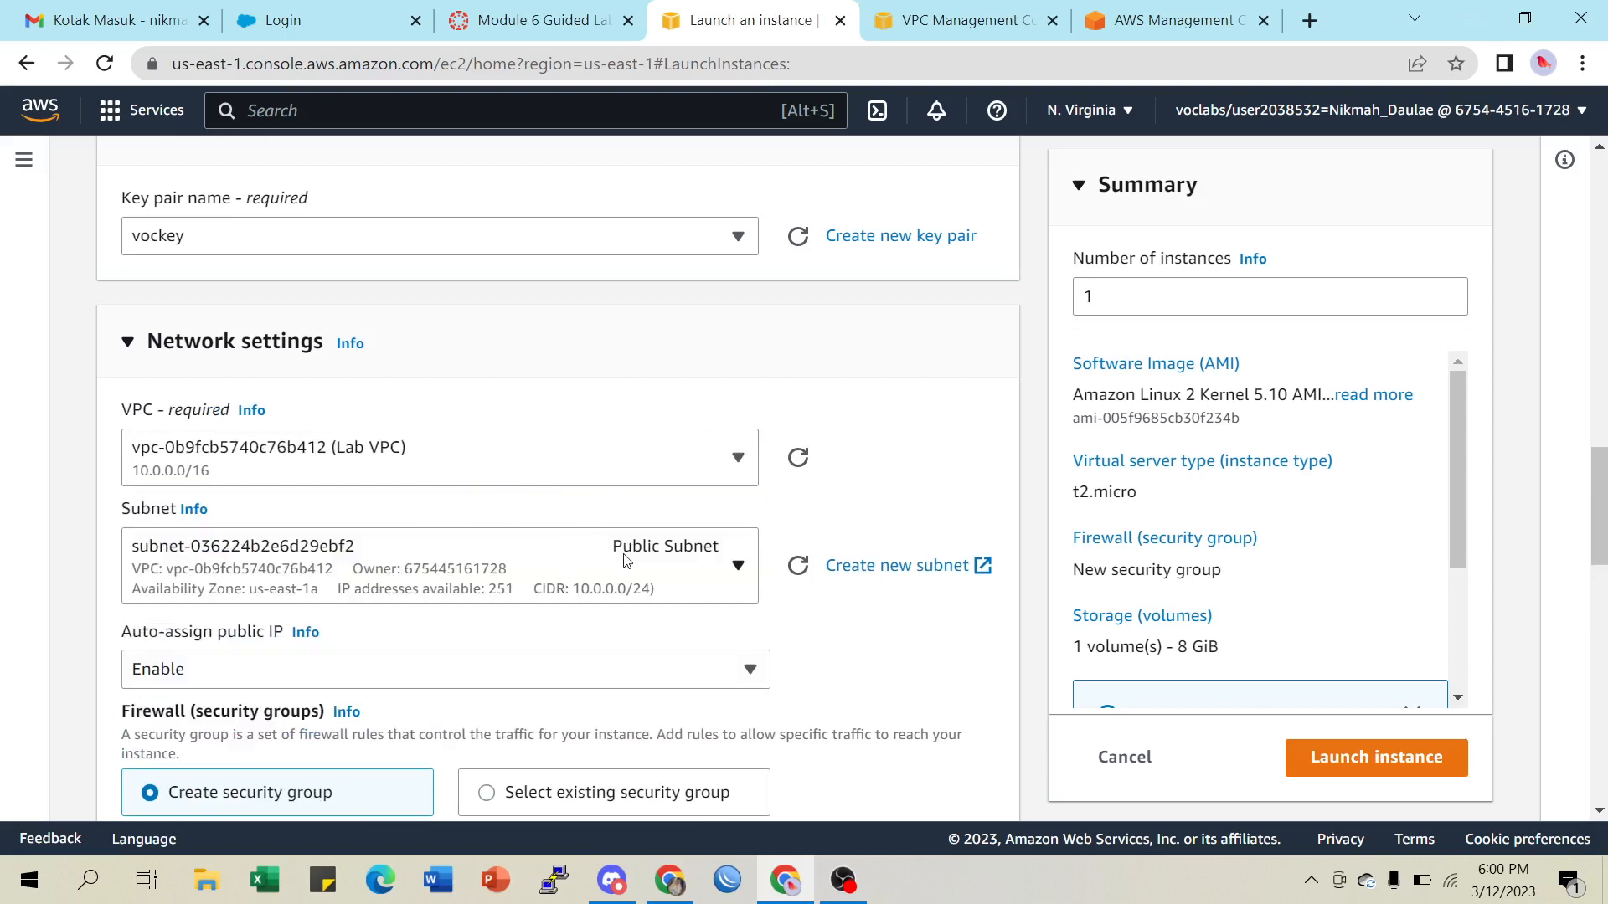
Check the lab's firewall instruction and assign the existing security group App-SG to the instance
{"action": "left_click", "coordinate": [495, 21]}
{"action": "scroll", "coordinate": [639, 547], "scroll_direction": "down", "scroll_amount": 2}
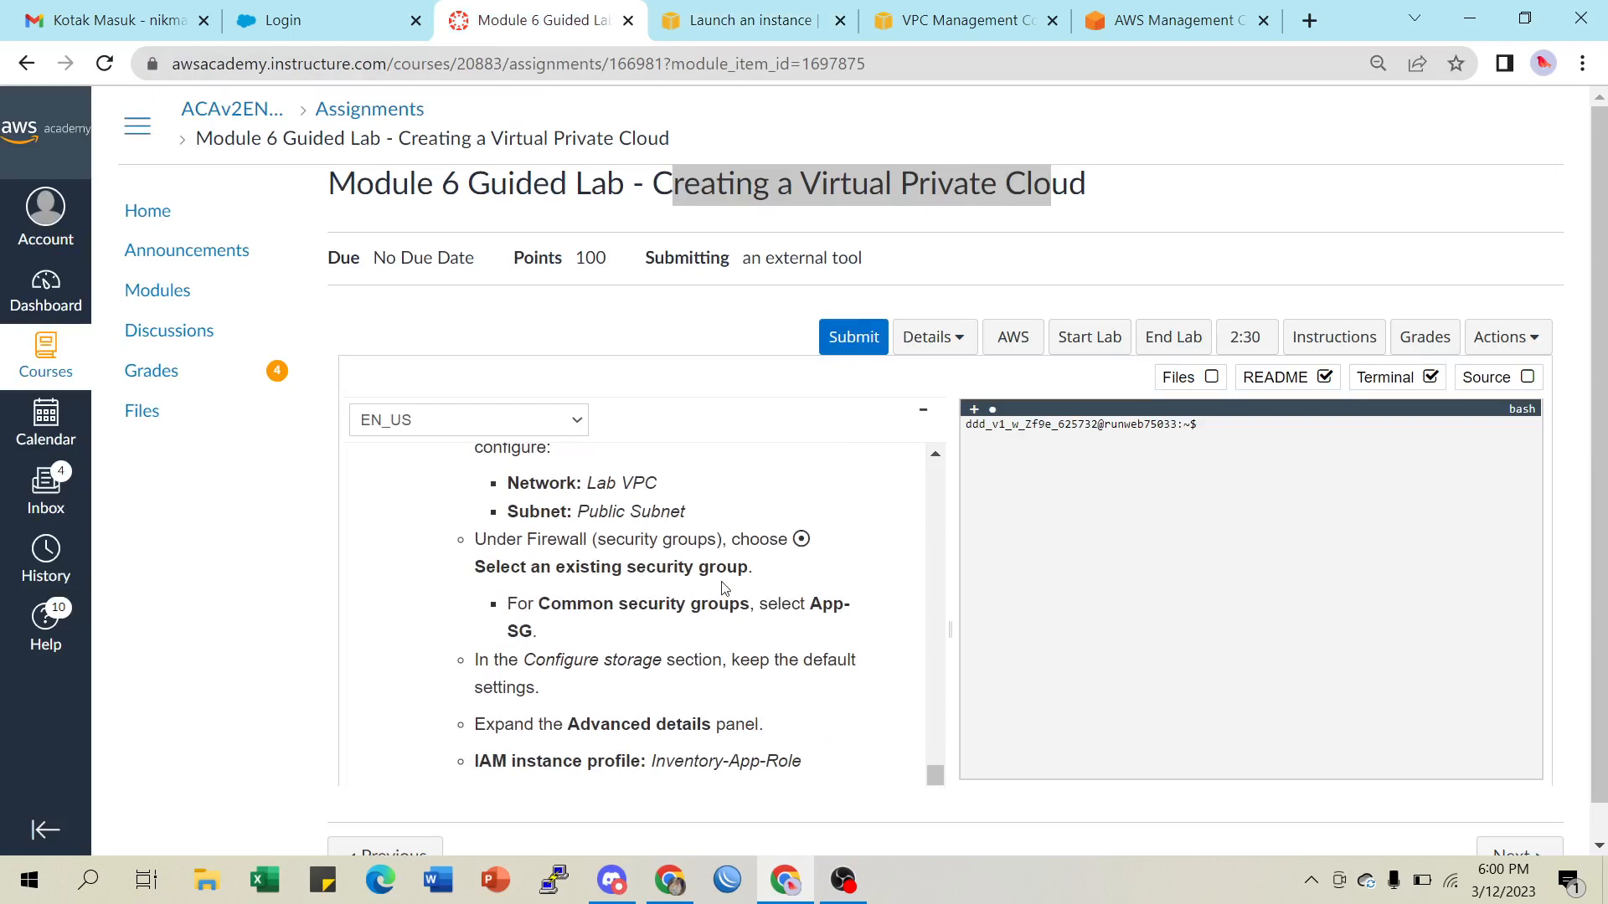
{"action": "left_click", "coordinate": [738, 20]}
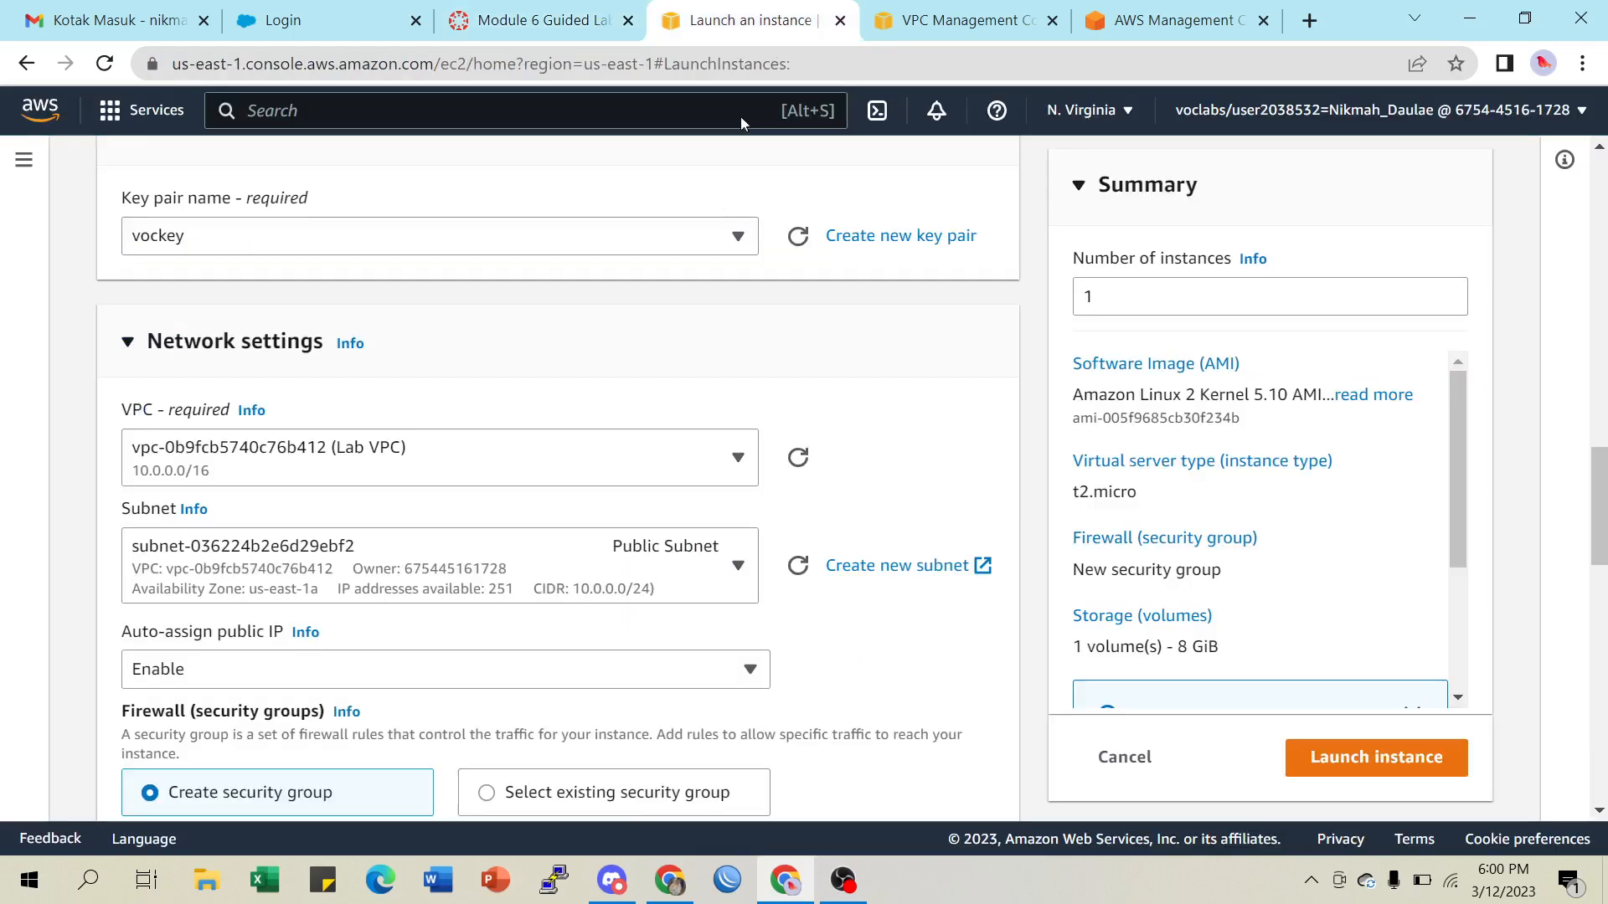
{"action": "scroll", "coordinate": [728, 624], "scroll_direction": "down", "scroll_amount": 3}
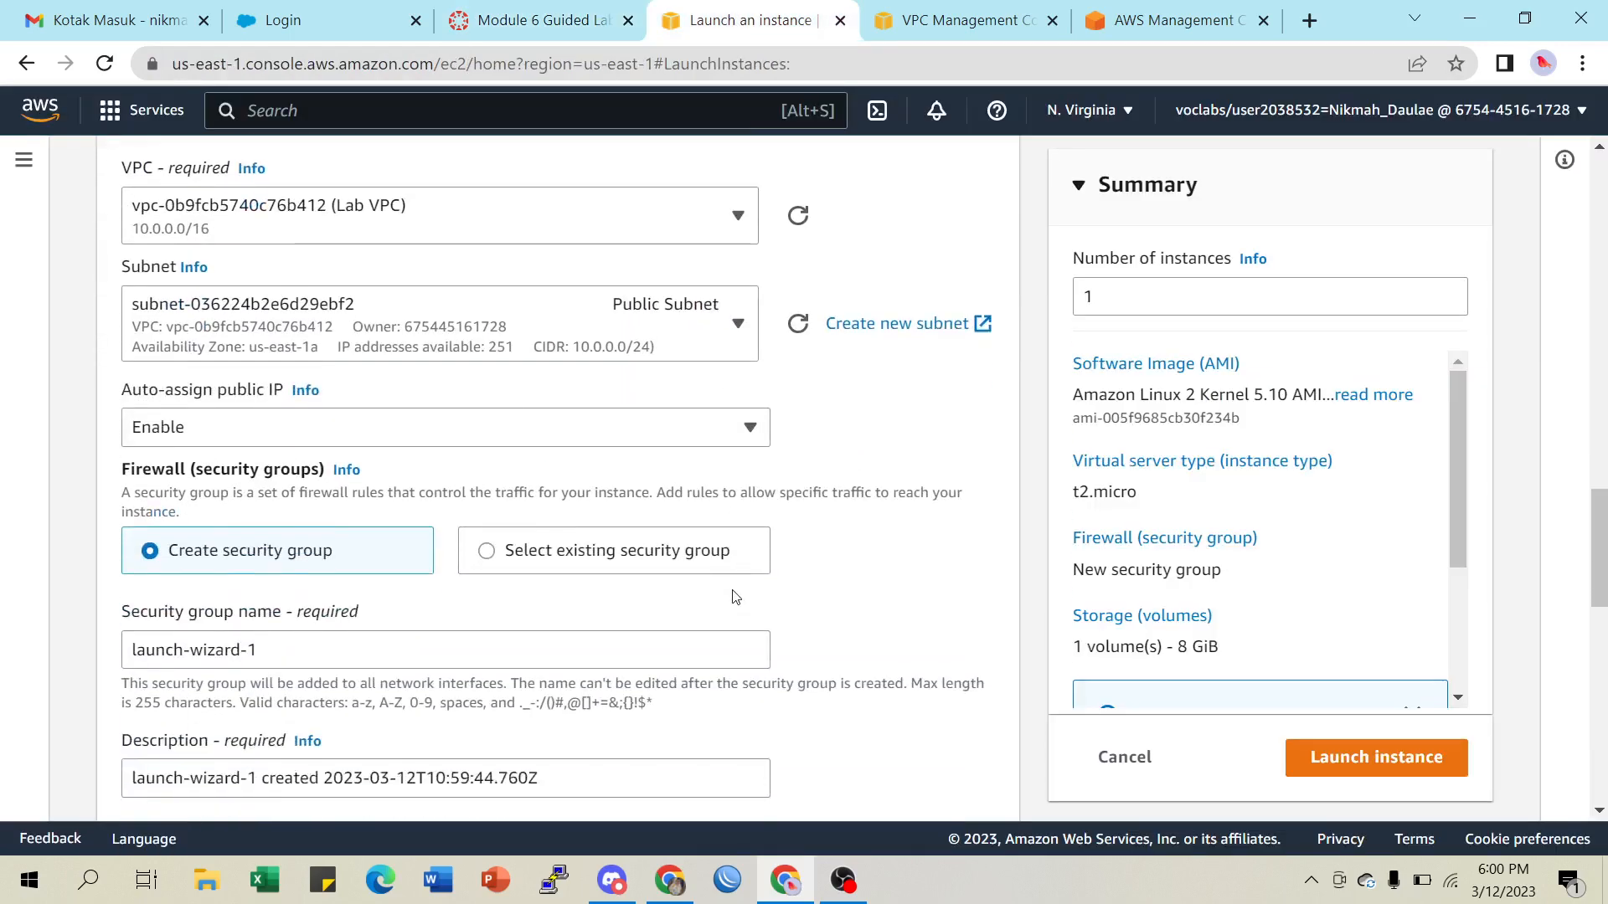
{"action": "left_click", "coordinate": [567, 557]}
{"action": "scroll", "coordinate": [680, 544], "scroll_direction": "down", "scroll_amount": 2}
{"action": "left_click", "coordinate": [681, 537]}
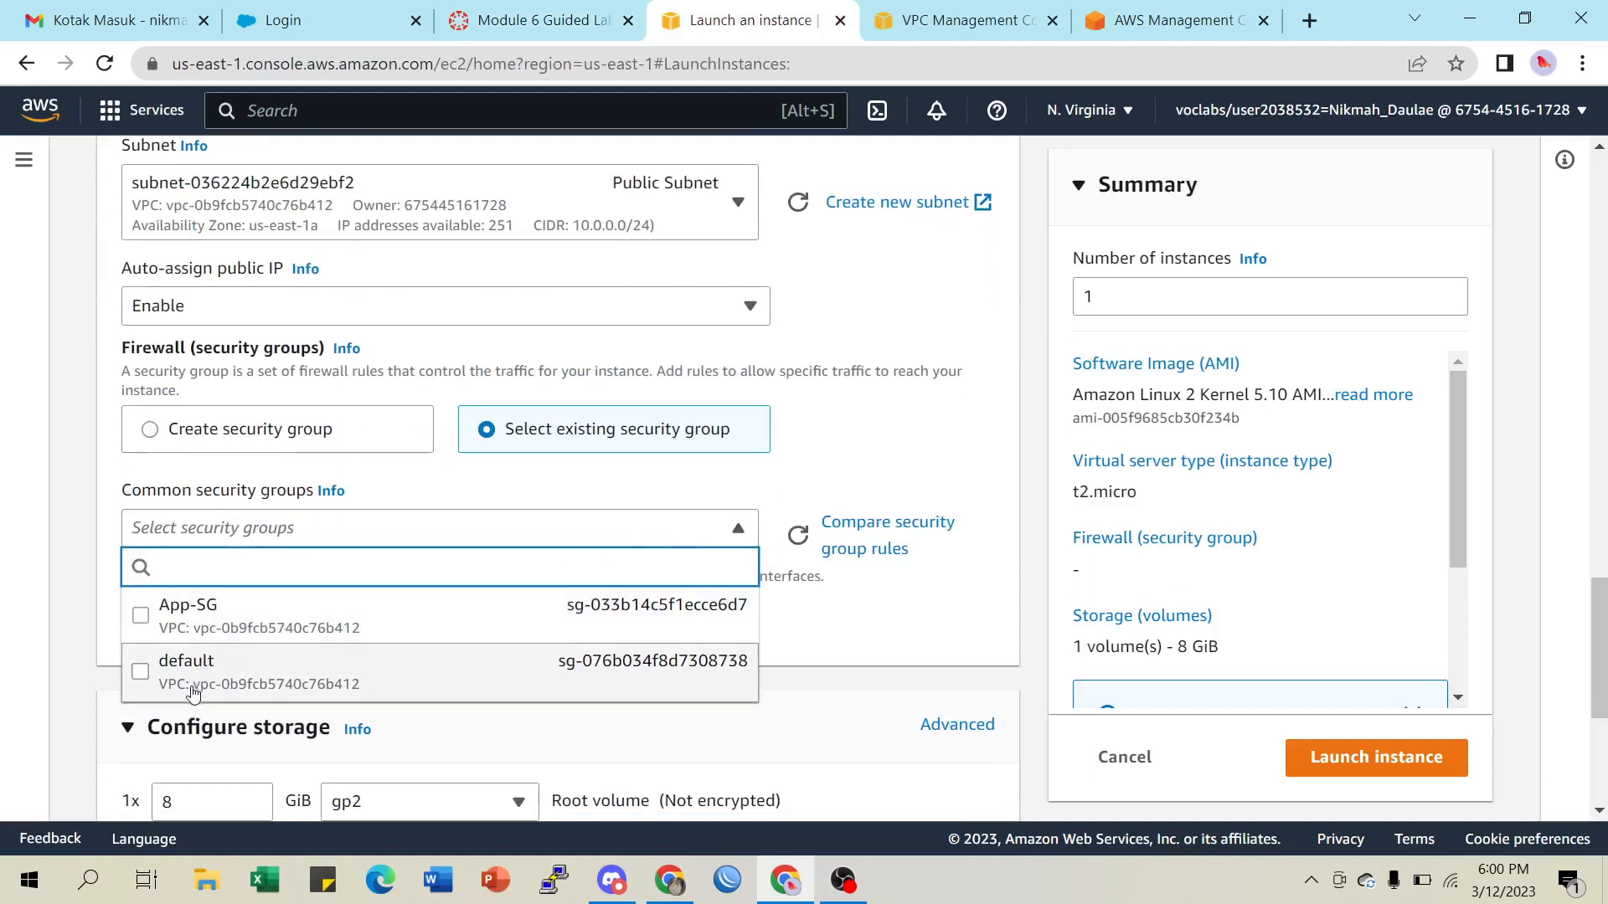
{"action": "left_click", "coordinate": [208, 630]}
Check the lab's storage and IAM profile instructions, collapse the Configure storage section, and expand Advanced details
{"action": "scroll", "coordinate": [585, 528], "scroll_direction": "down", "scroll_amount": 3}
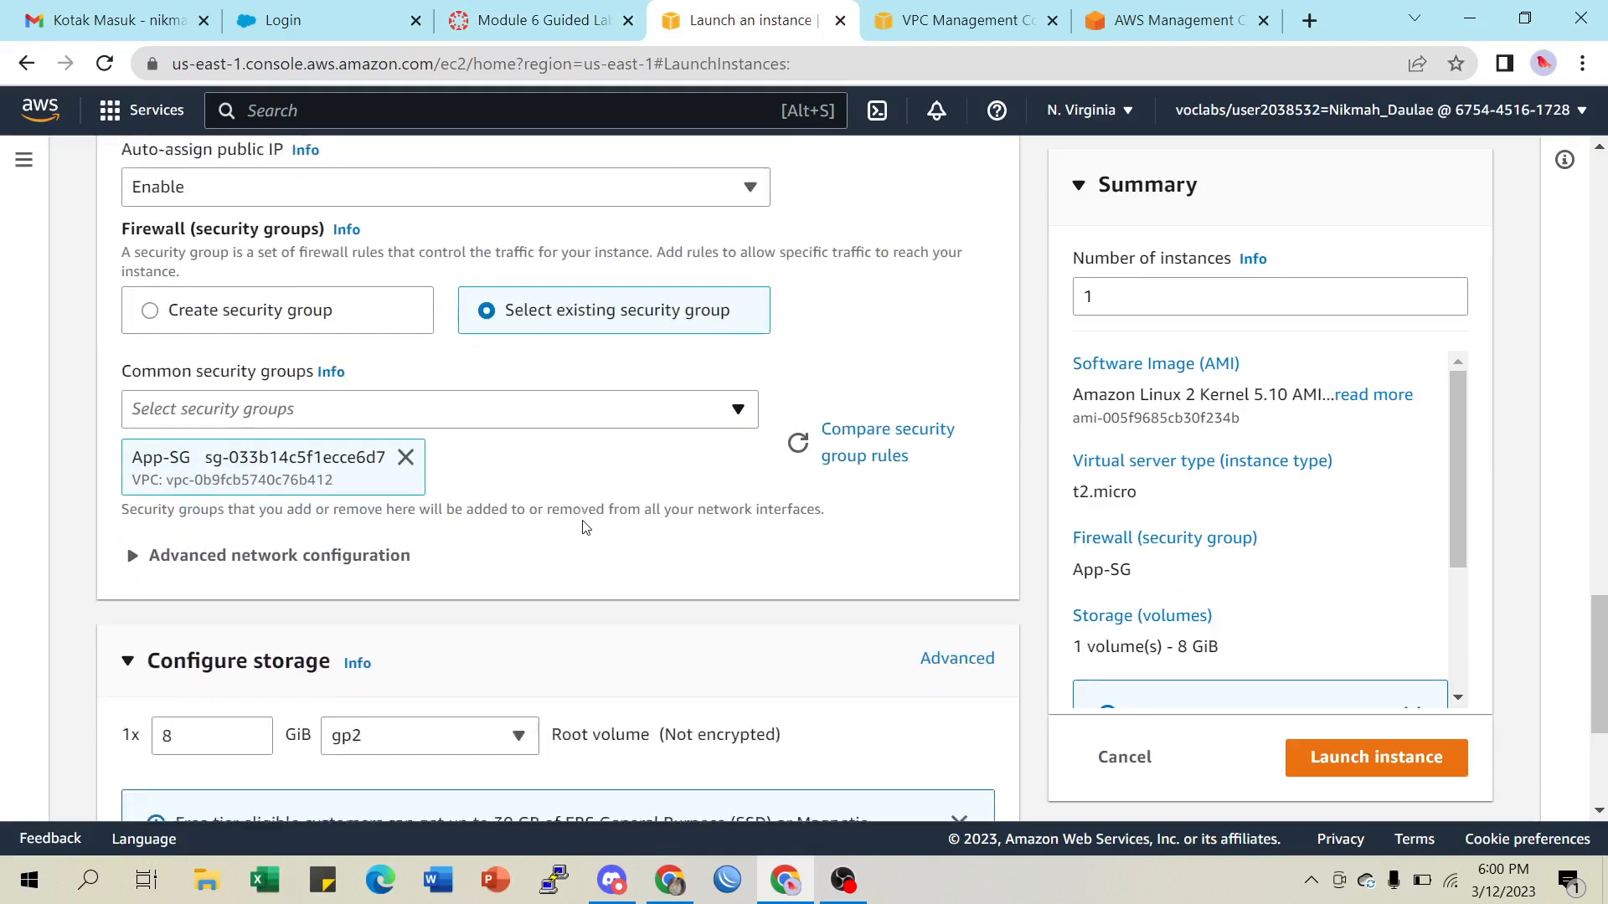
{"action": "left_click", "coordinate": [541, 15]}
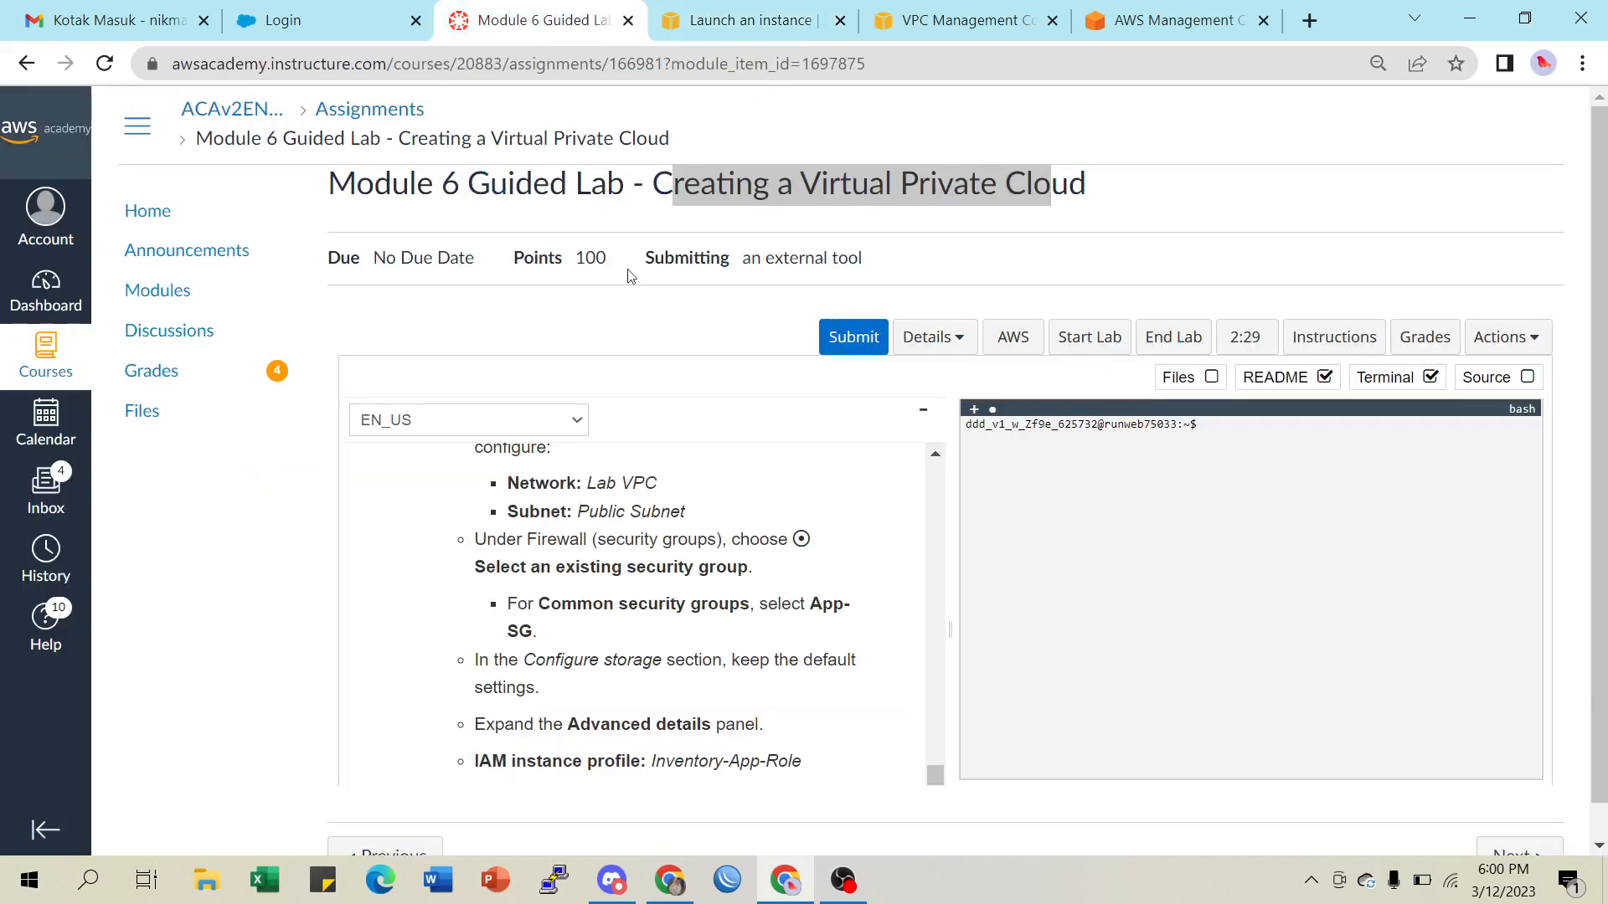
{"action": "scroll", "coordinate": [706, 511], "scroll_direction": "down", "scroll_amount": 1}
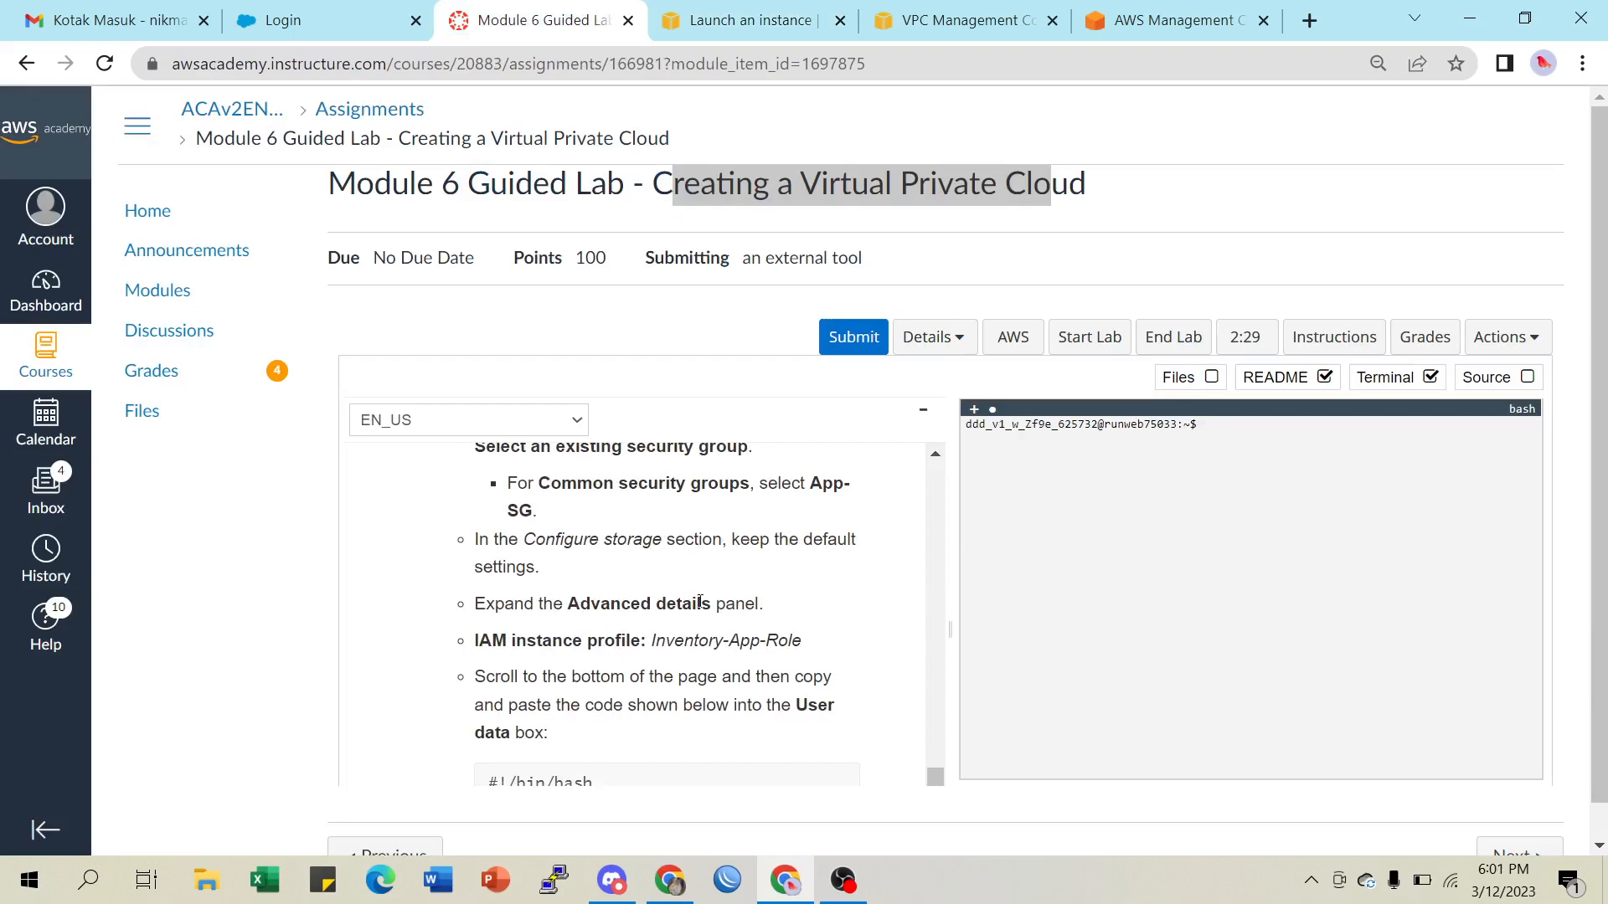
{"action": "left_click", "coordinate": [703, 20]}
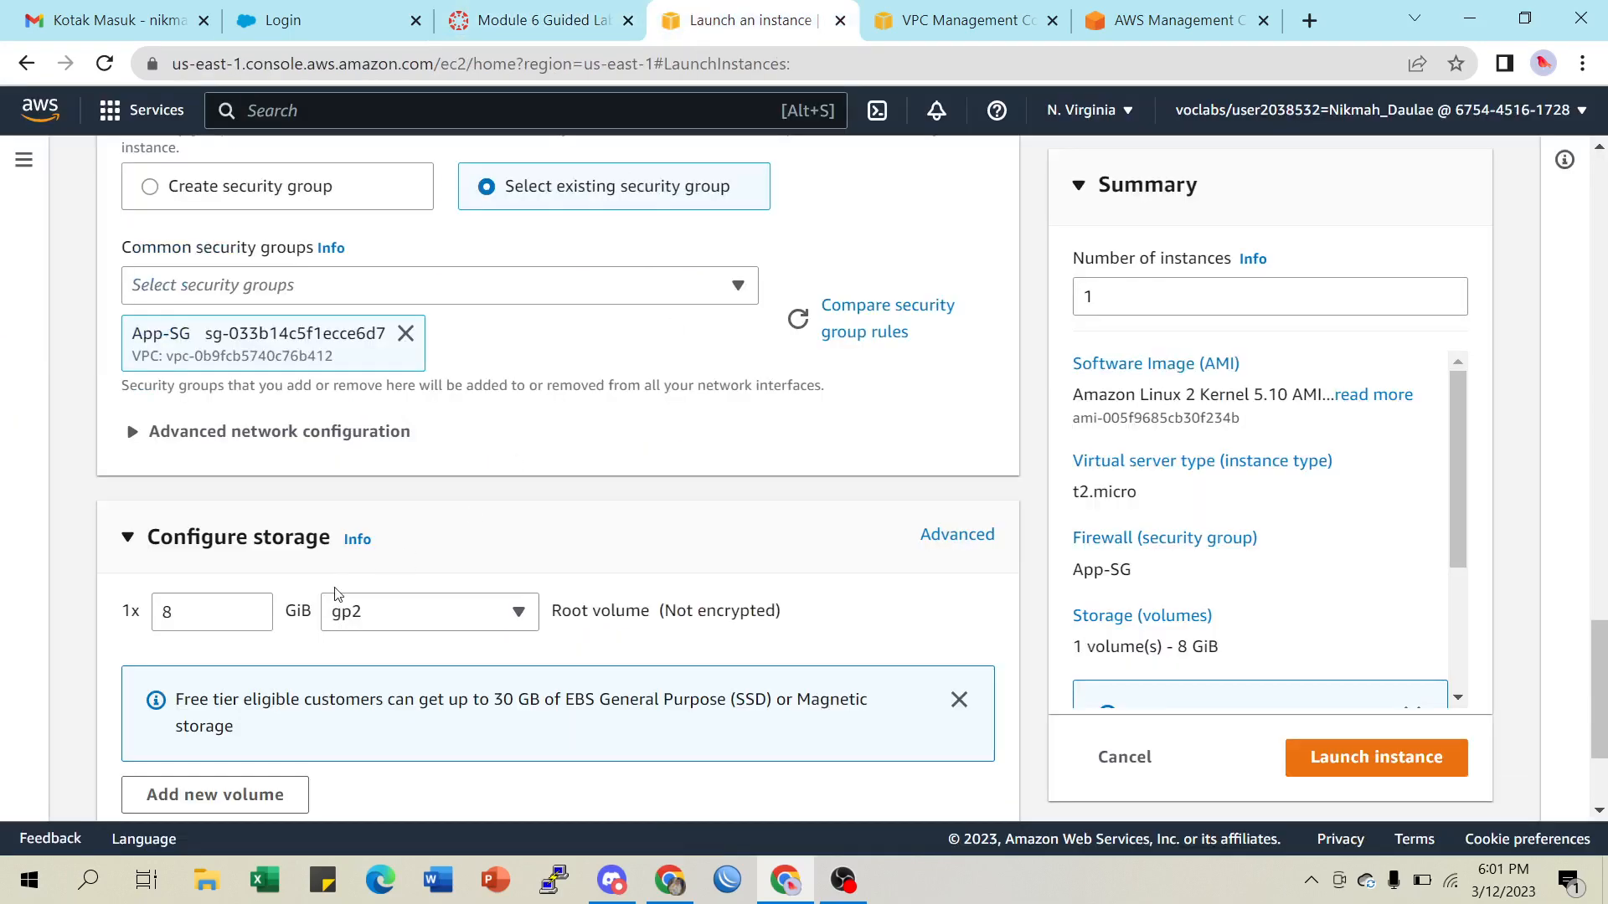
{"action": "left_click", "coordinate": [179, 541]}
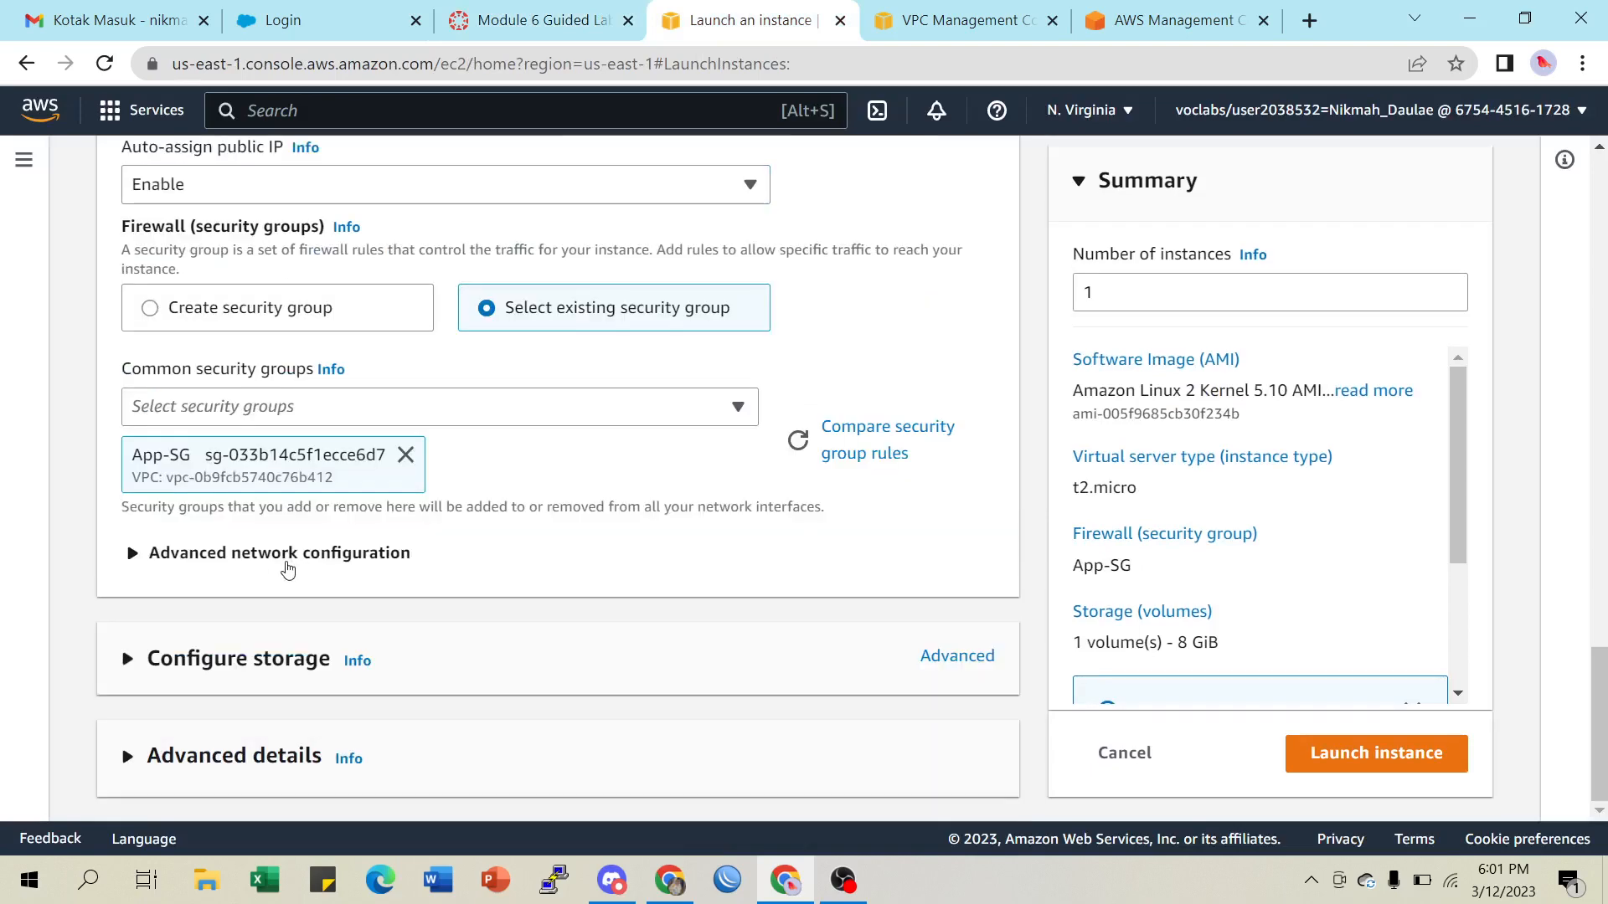
{"action": "left_click", "coordinate": [186, 767]}
Set the IAM instance profile to Inventory-App-Role in the instance's advanced details
{"action": "scroll", "coordinate": [436, 695], "scroll_direction": "down", "scroll_amount": 5}
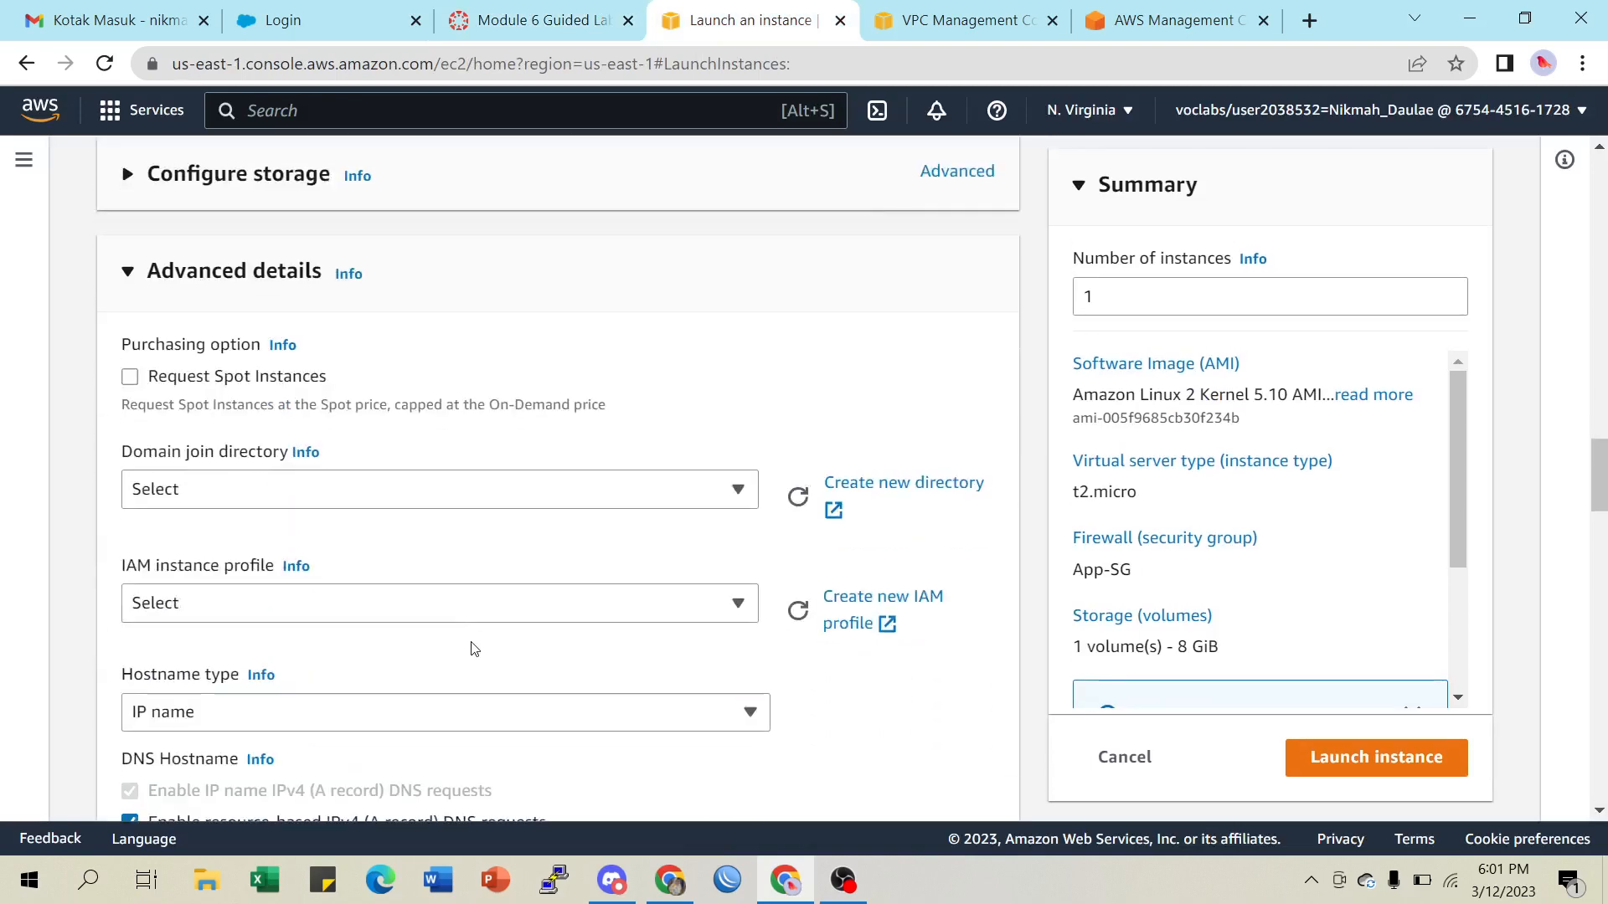
{"action": "scroll", "coordinate": [469, 643], "scroll_direction": "down", "scroll_amount": 1}
{"action": "left_click", "coordinate": [352, 477]}
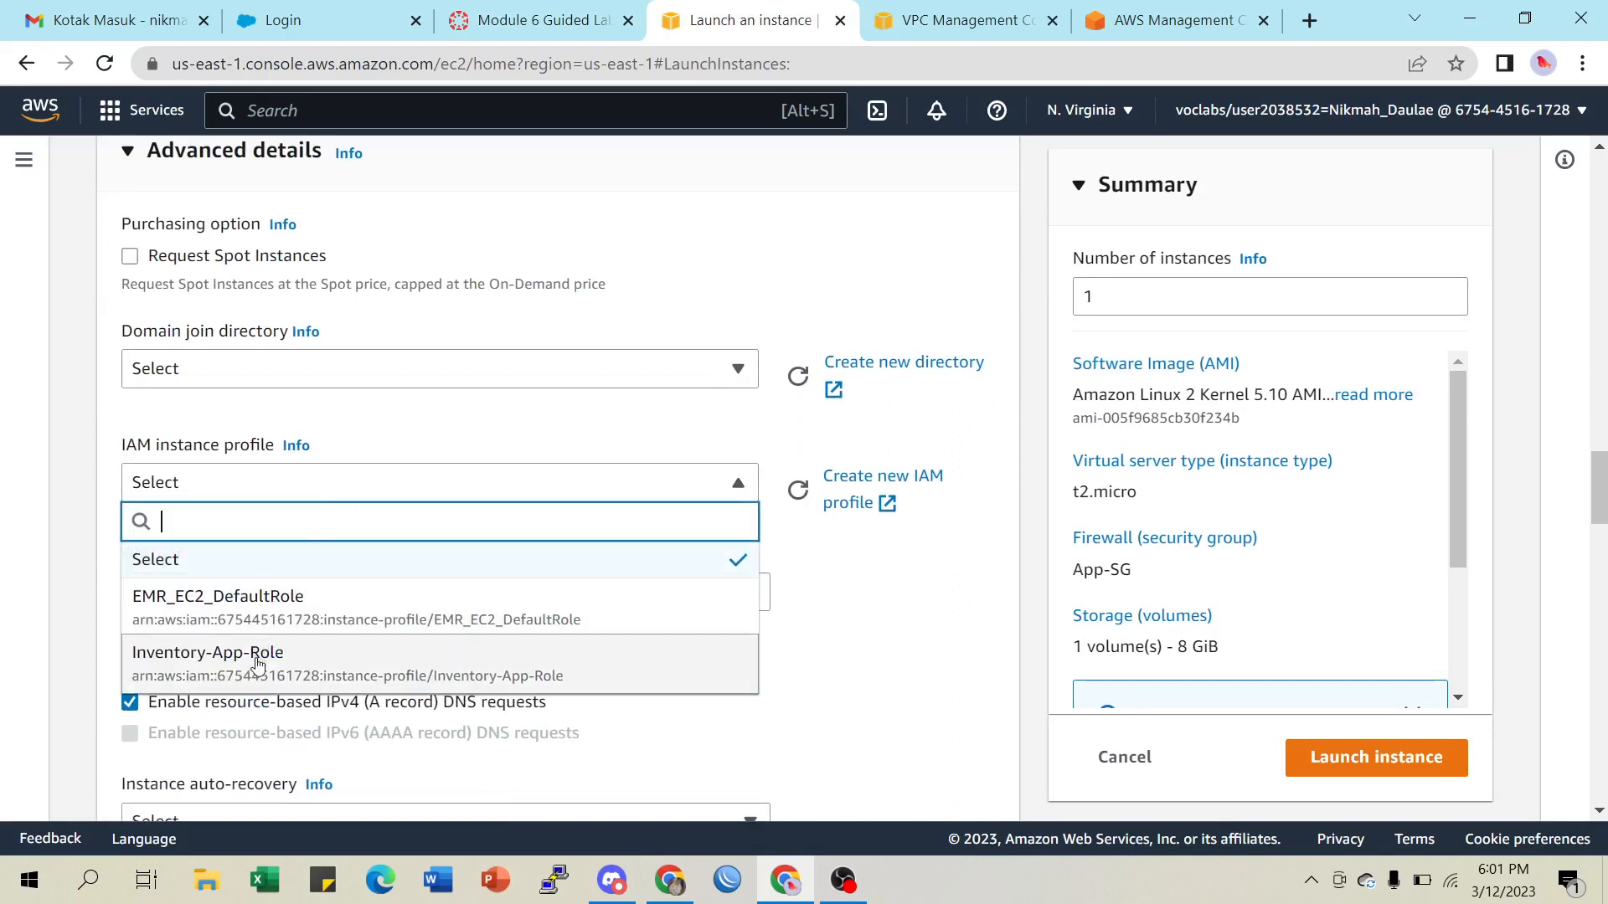
{"action": "left_click", "coordinate": [254, 665]}
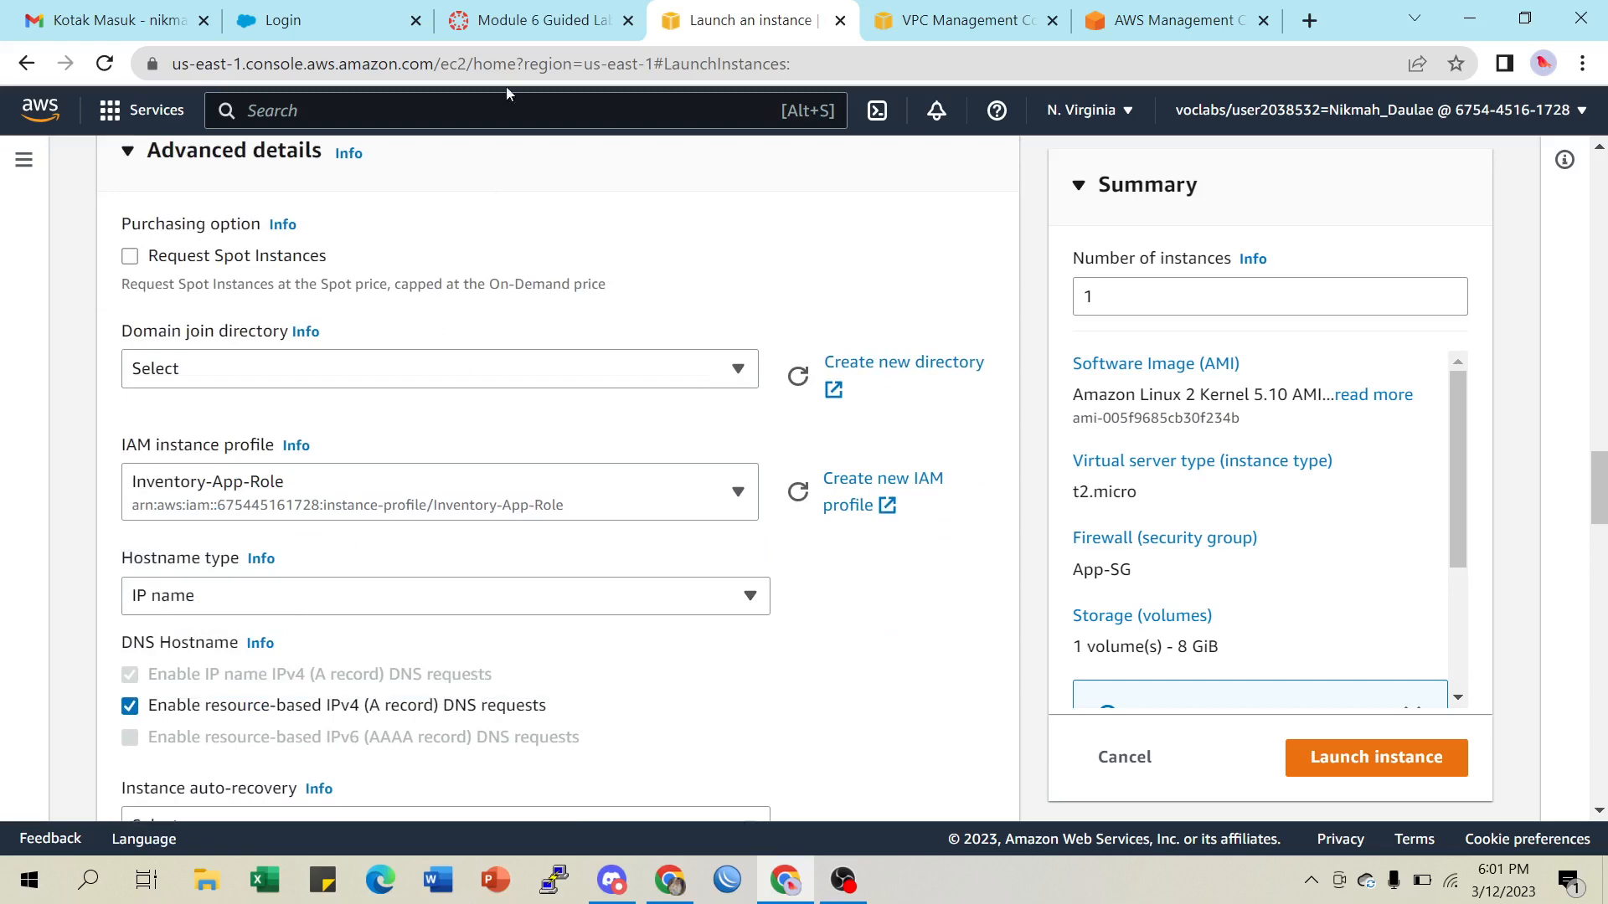
Check the lab's IAM instance profile and User data instructions, and copy the complete bash script from #!/bin/bash through service httpd start
{"action": "left_click", "coordinate": [538, 20]}
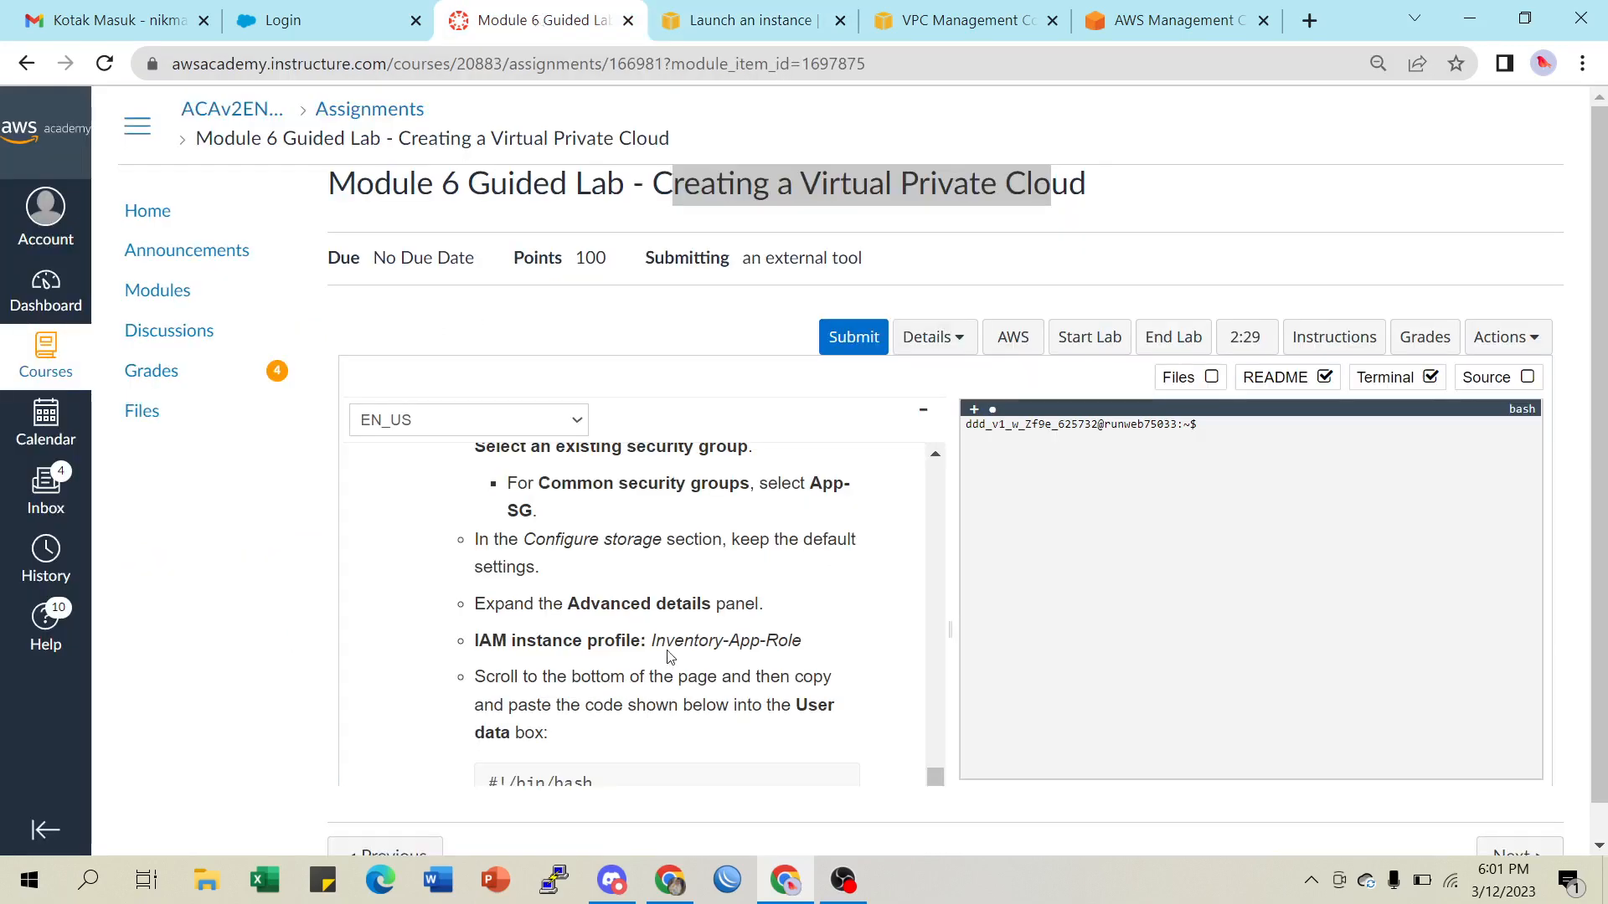
{"action": "left_click_drag", "start_coordinate": [666, 641], "coordinate": [787, 643]}
{"action": "scroll", "coordinate": [618, 692], "scroll_direction": "down", "scroll_amount": 2}
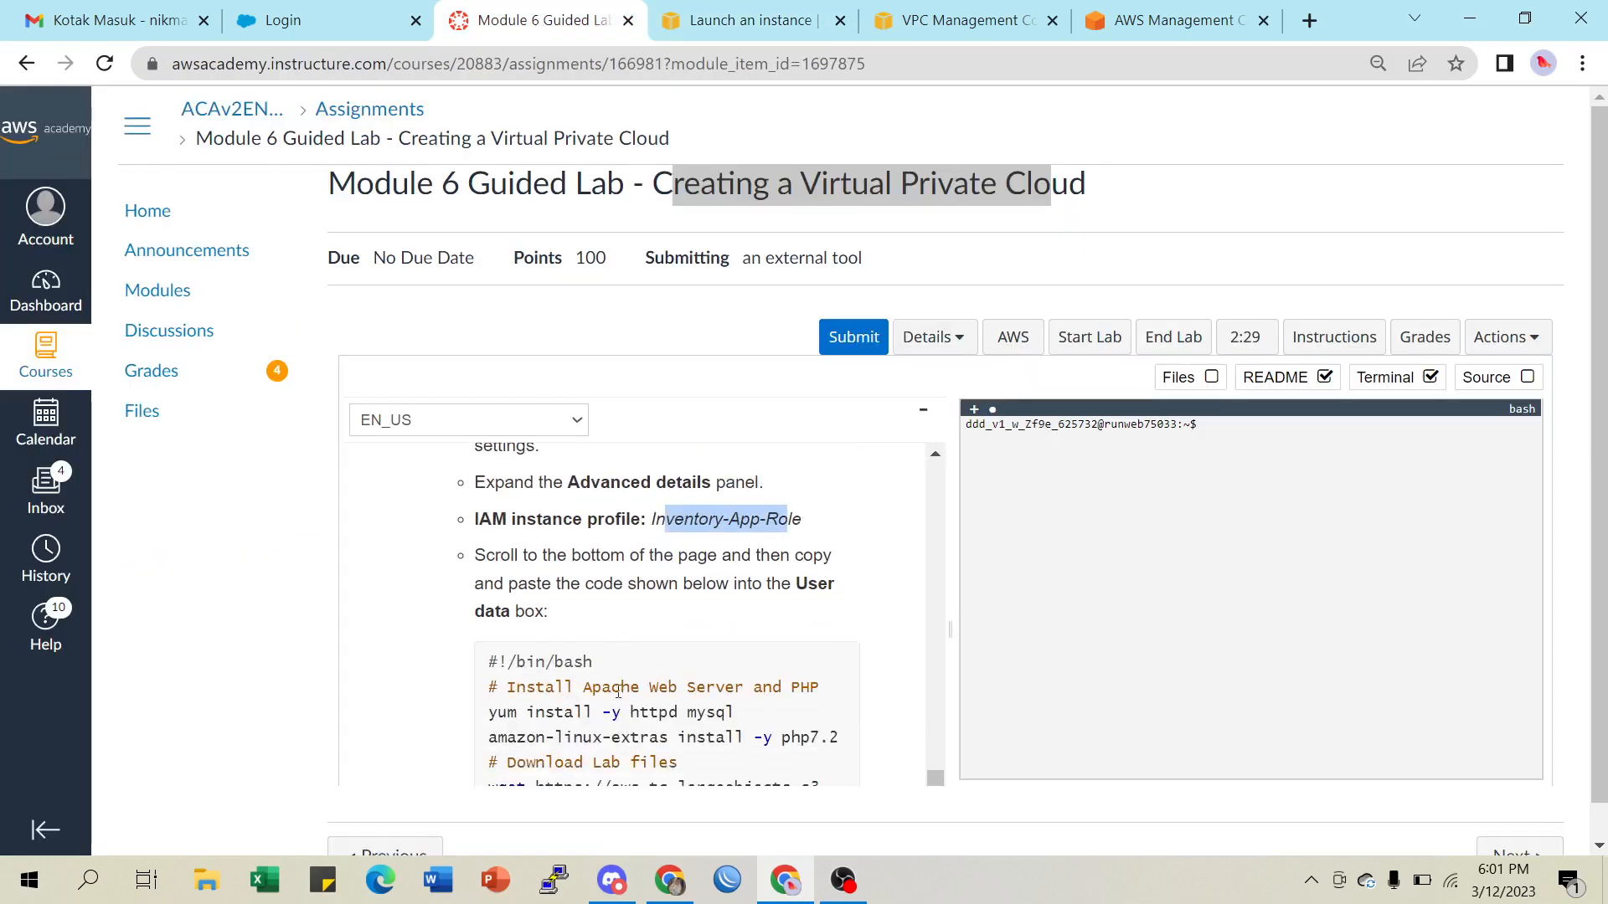
{"action": "scroll", "coordinate": [801, 579], "scroll_direction": "down", "scroll_amount": 2}
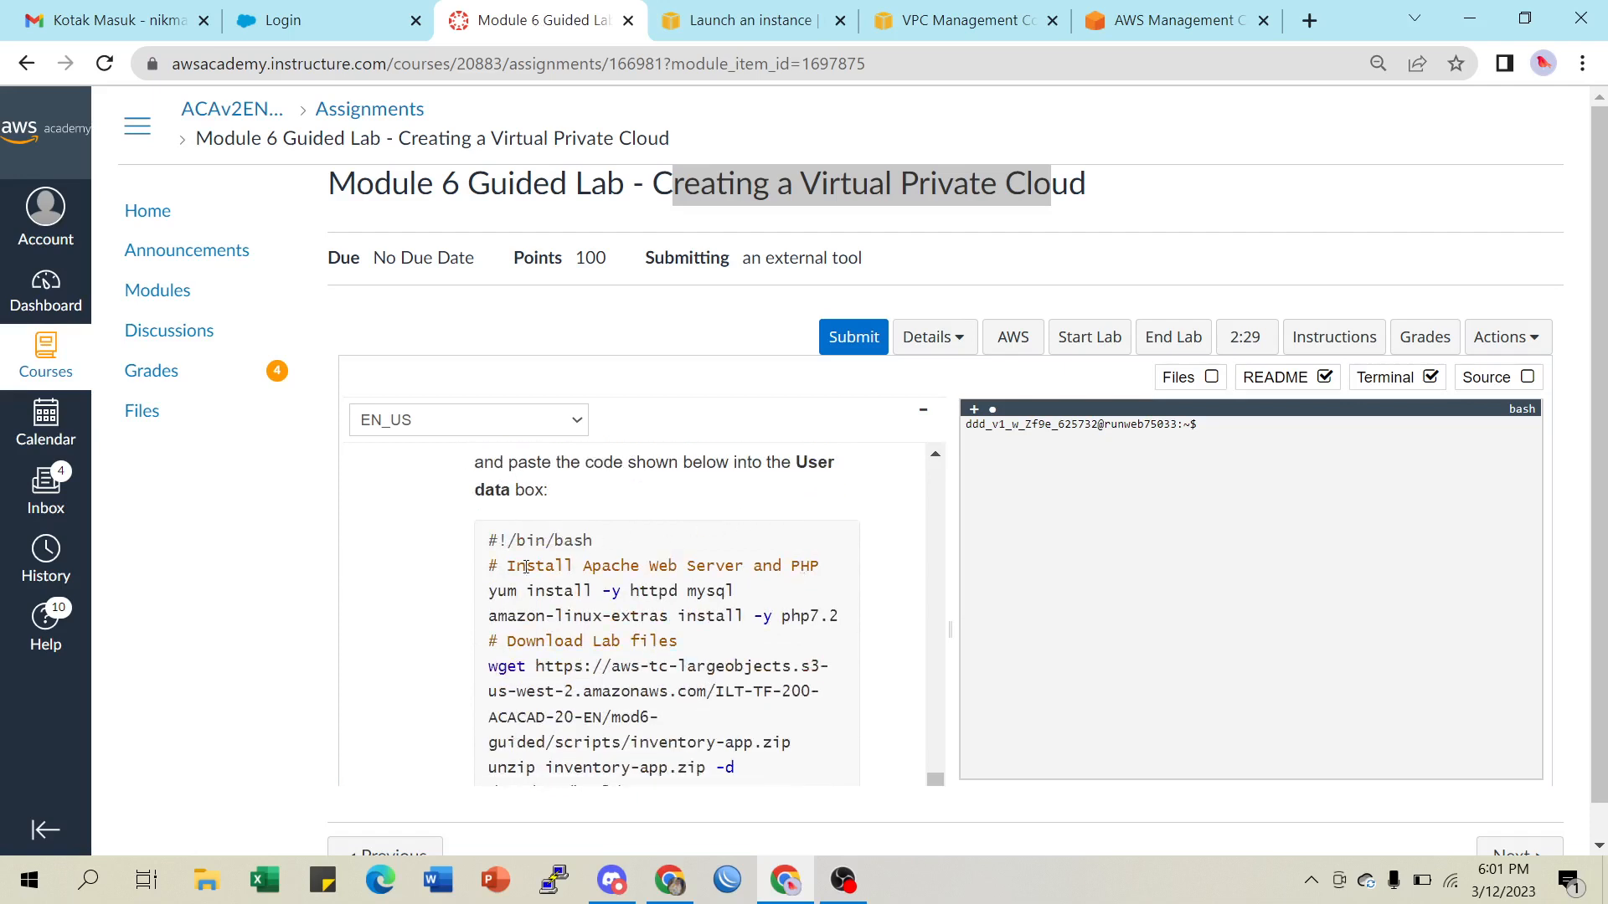
{"action": "left_click_drag", "start_coordinate": [489, 546], "coordinate": [699, 725]}
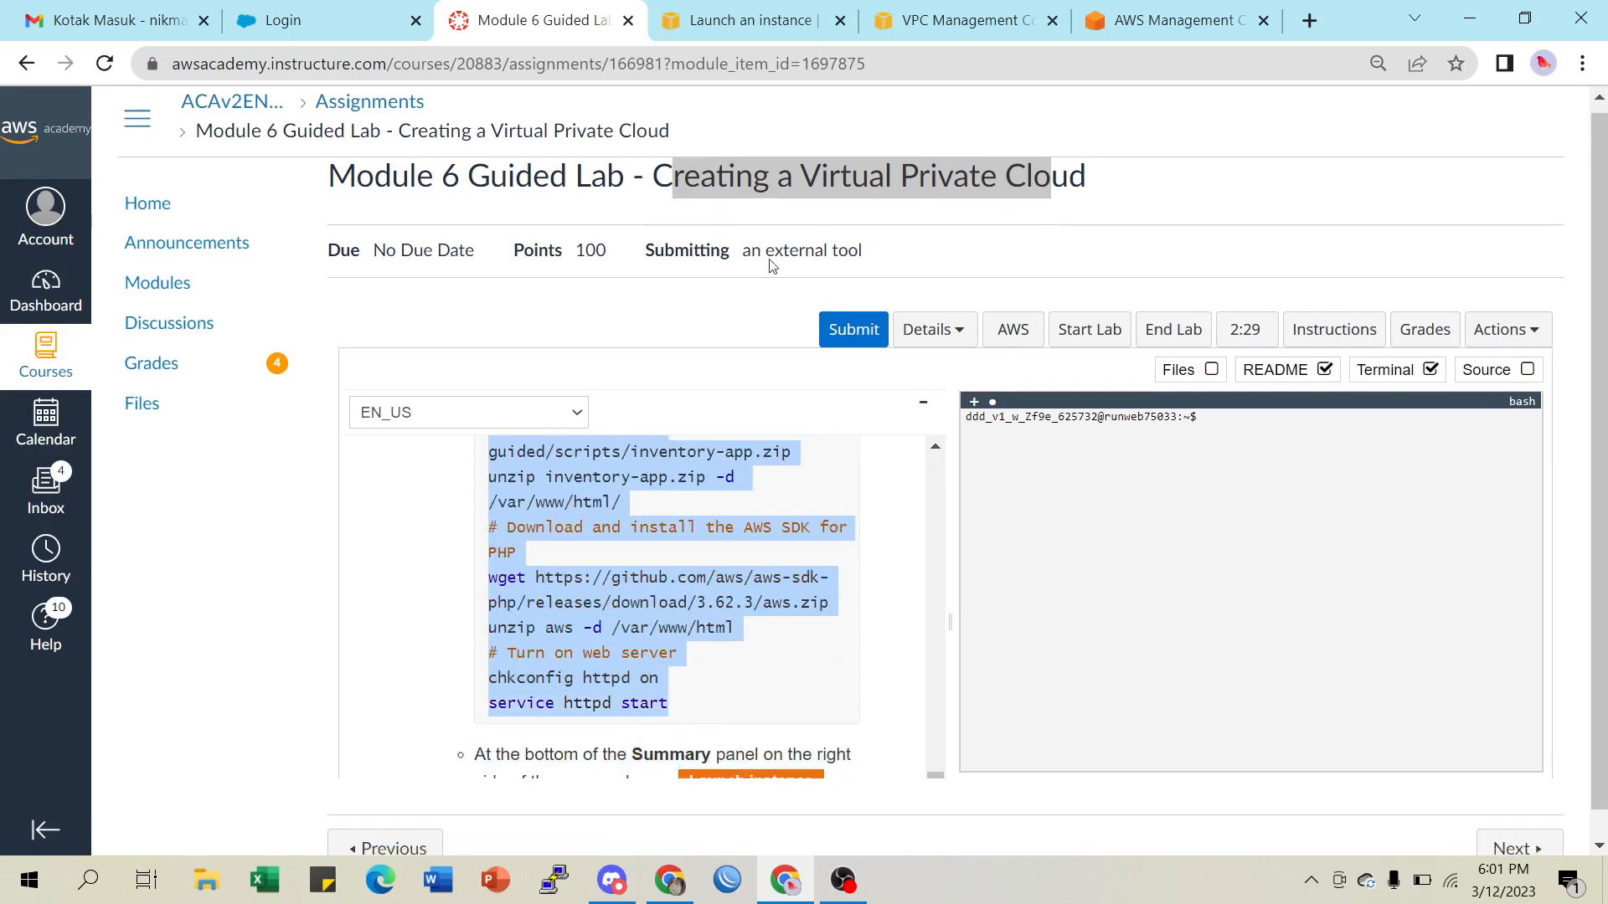
Paste the copied Apache, PHP and AWS SDK installation script into the instance's User data field
{"action": "left_click", "coordinate": [737, 20]}
{"action": "scroll", "coordinate": [345, 503], "scroll_direction": "down", "scroll_amount": 6}
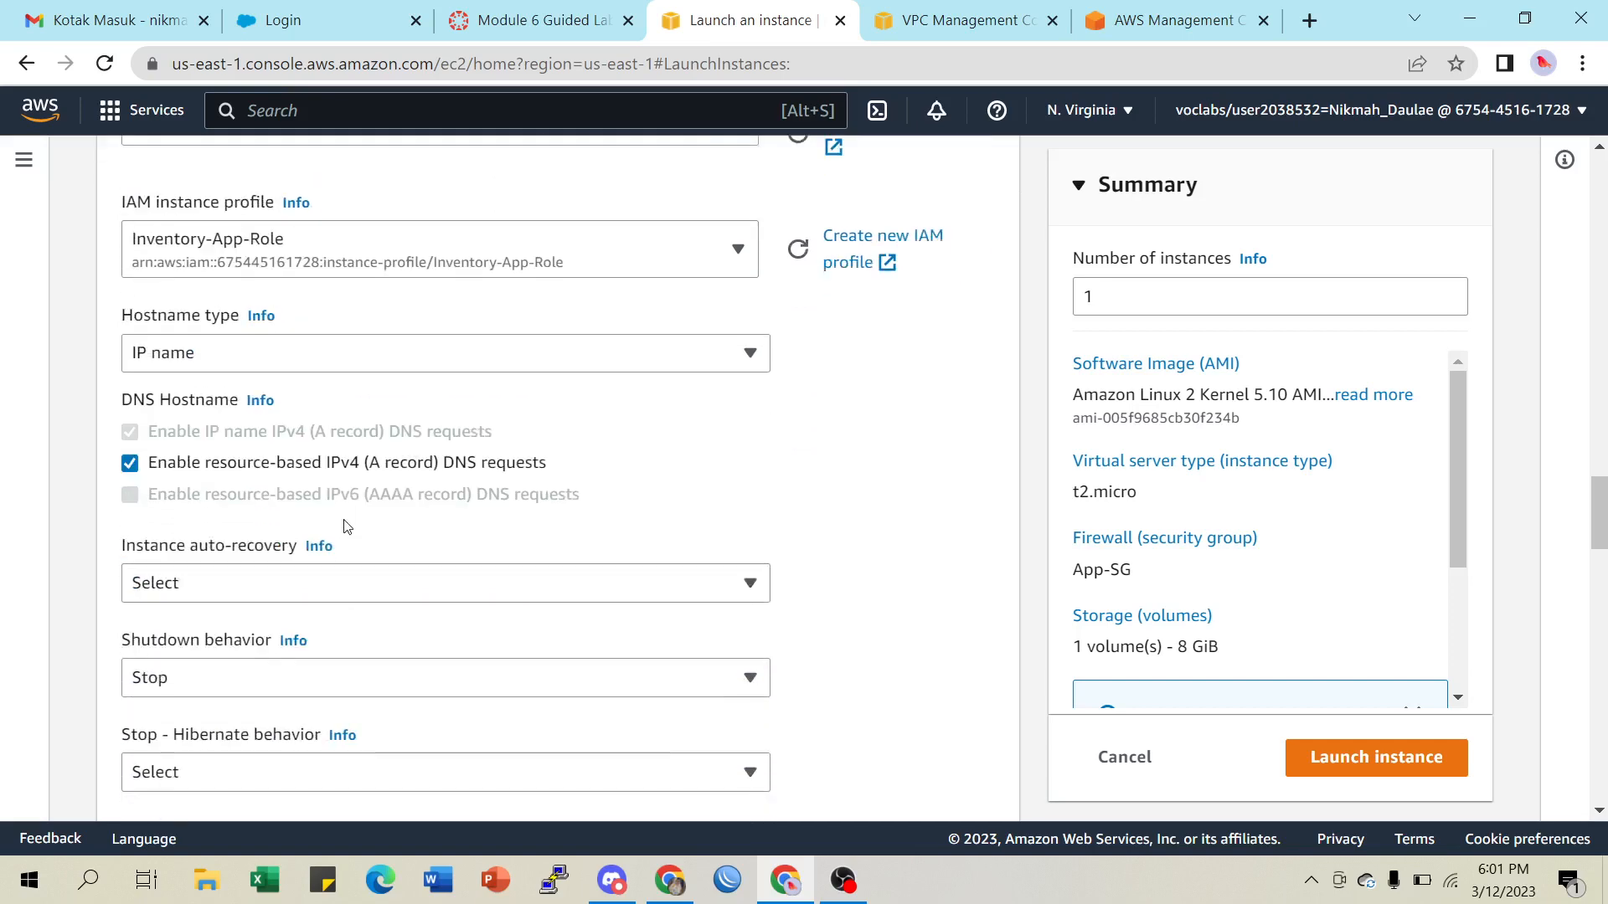
{"action": "scroll", "coordinate": [345, 536], "scroll_direction": "down", "scroll_amount": 15}
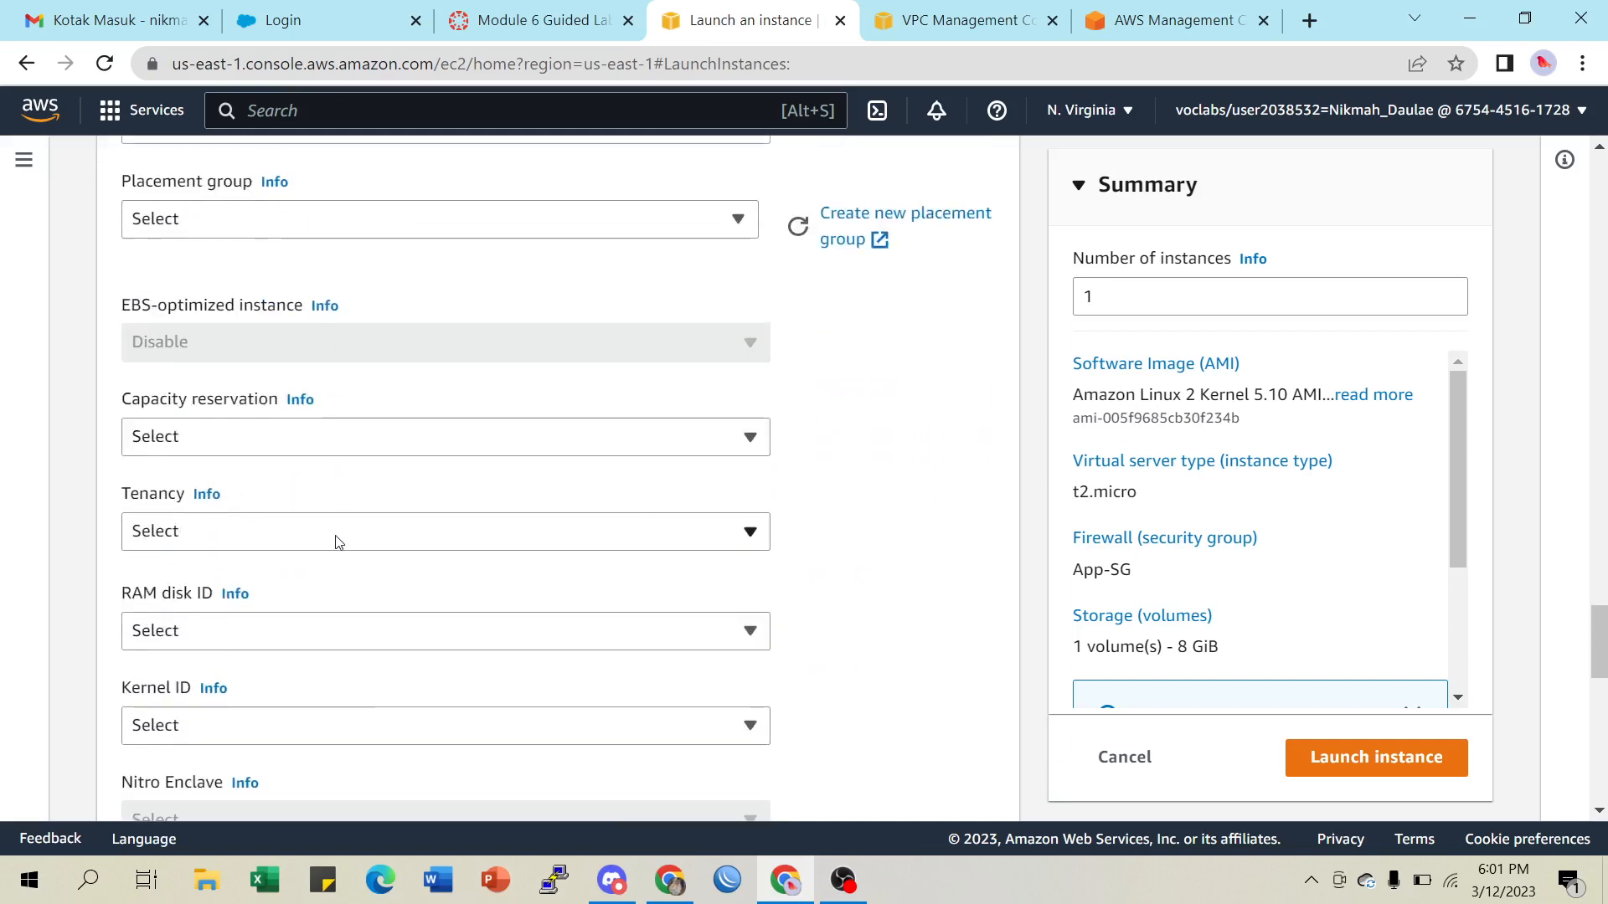
{"action": "scroll", "coordinate": [333, 546], "scroll_direction": "down", "scroll_amount": 9}
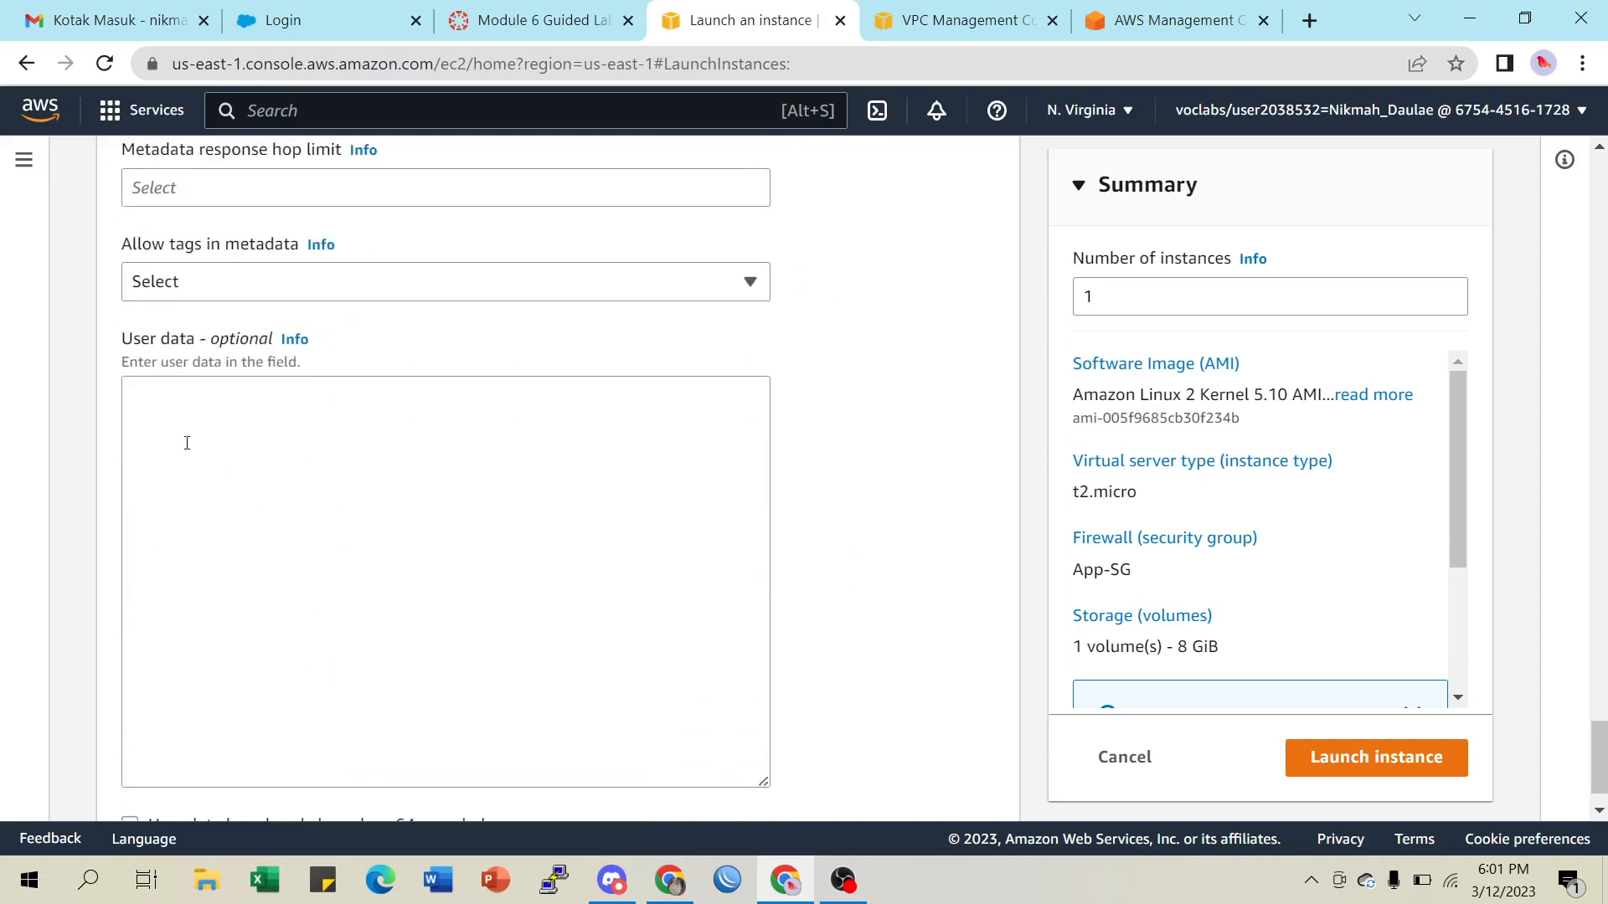
{"action": "left_click", "coordinate": [164, 415]}
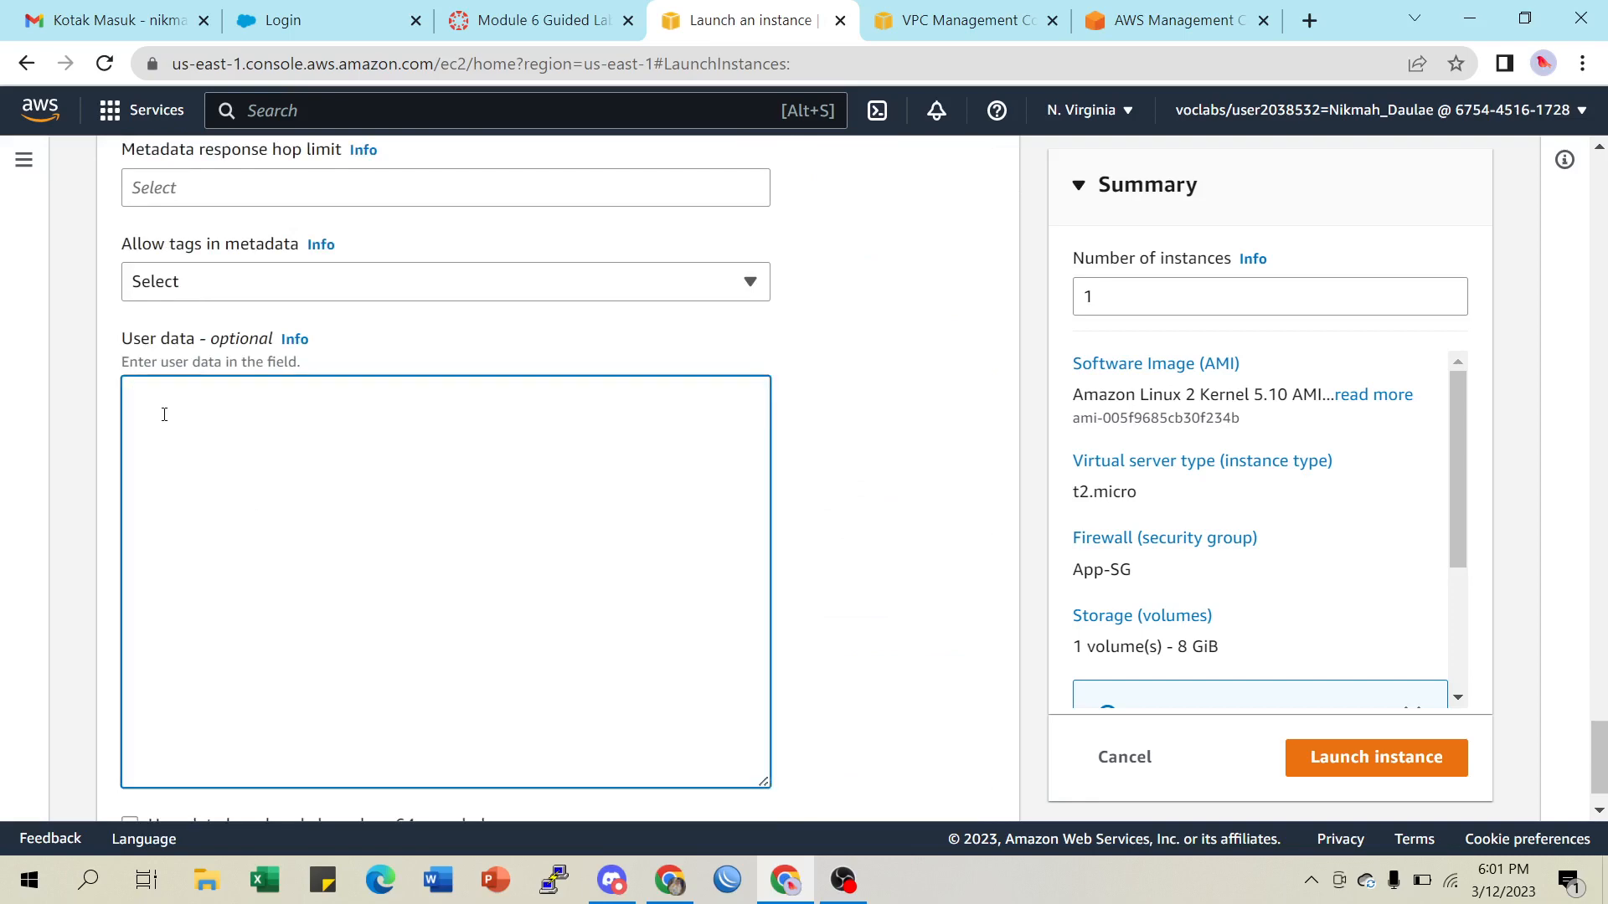
{"action": "type", "text": "#!/bin/bash # Install Apache Web Server and PHP yum install -y httpd mysql amazon-linux-extras install -y php7.2 # Download Lab files wget https://aws-tc-largeobjects.s3-us-west-2.amazonaws.com/ILT-TF-200-ACACAD-20-EN/mod6-guided/scripts/inventory-app.zip unzip inventory-app.zip -d /var/www/html/ # Download and install the AWS SDK for PHP wget https://github.com/aws/aws-sdk-php/releases/download/3.62.3/aws.zip unzip aws -d /var/www/html # Turn on web server chkconfig httpd on service httpd start"}
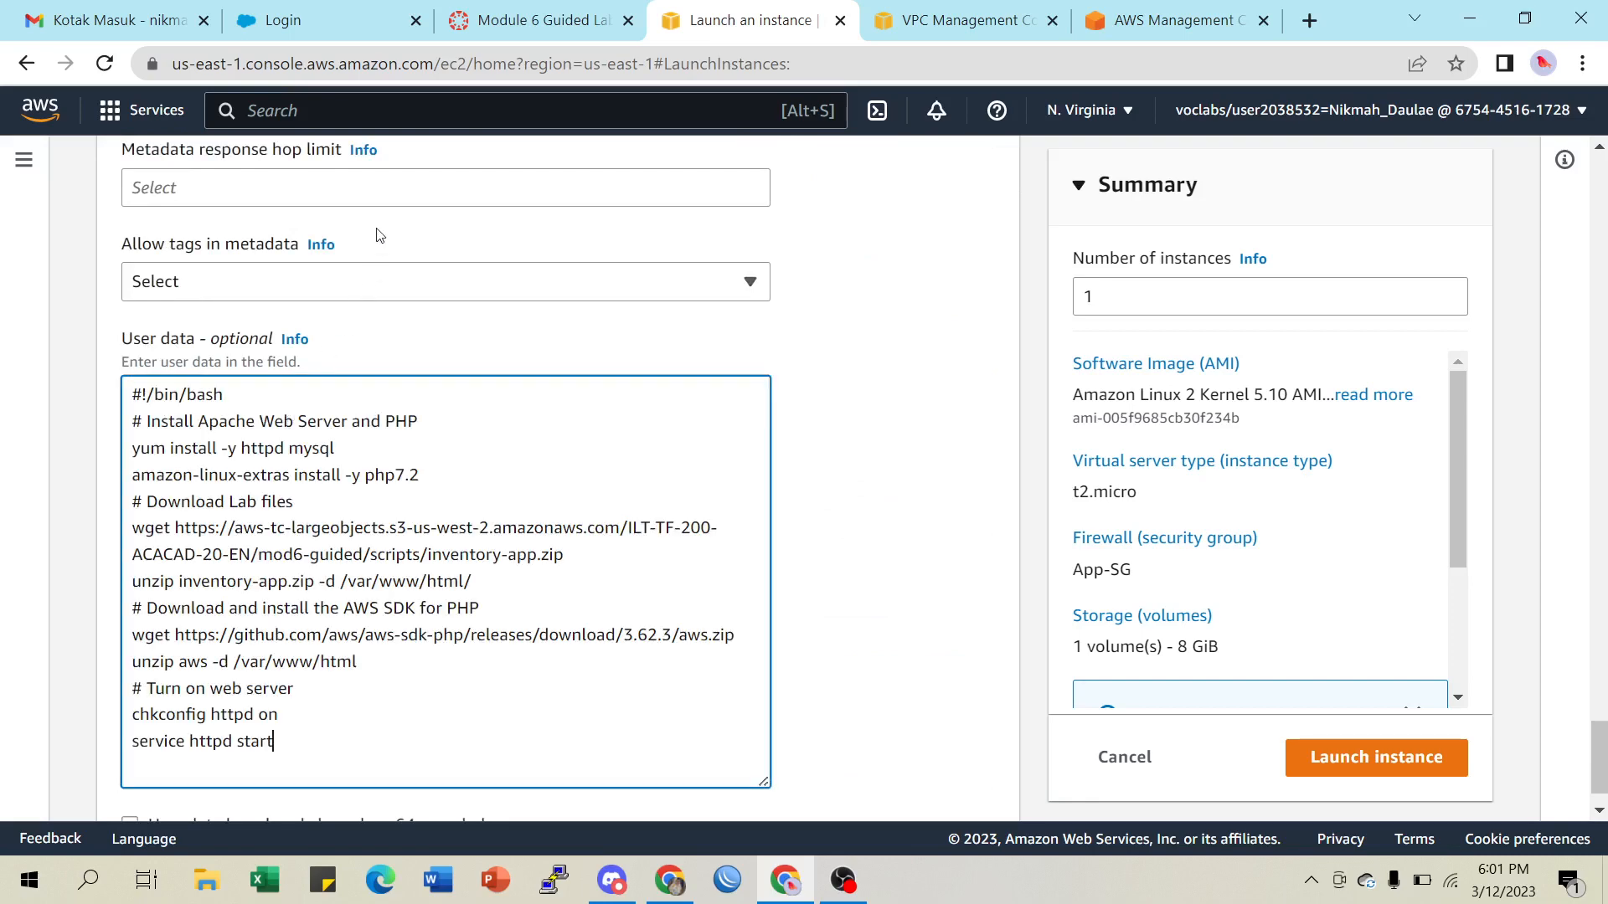
Check the lab's launch instruction and launch the configured instance
{"action": "left_click", "coordinate": [540, 20]}
{"action": "scroll", "coordinate": [633, 549], "scroll_direction": "down", "scroll_amount": 3}
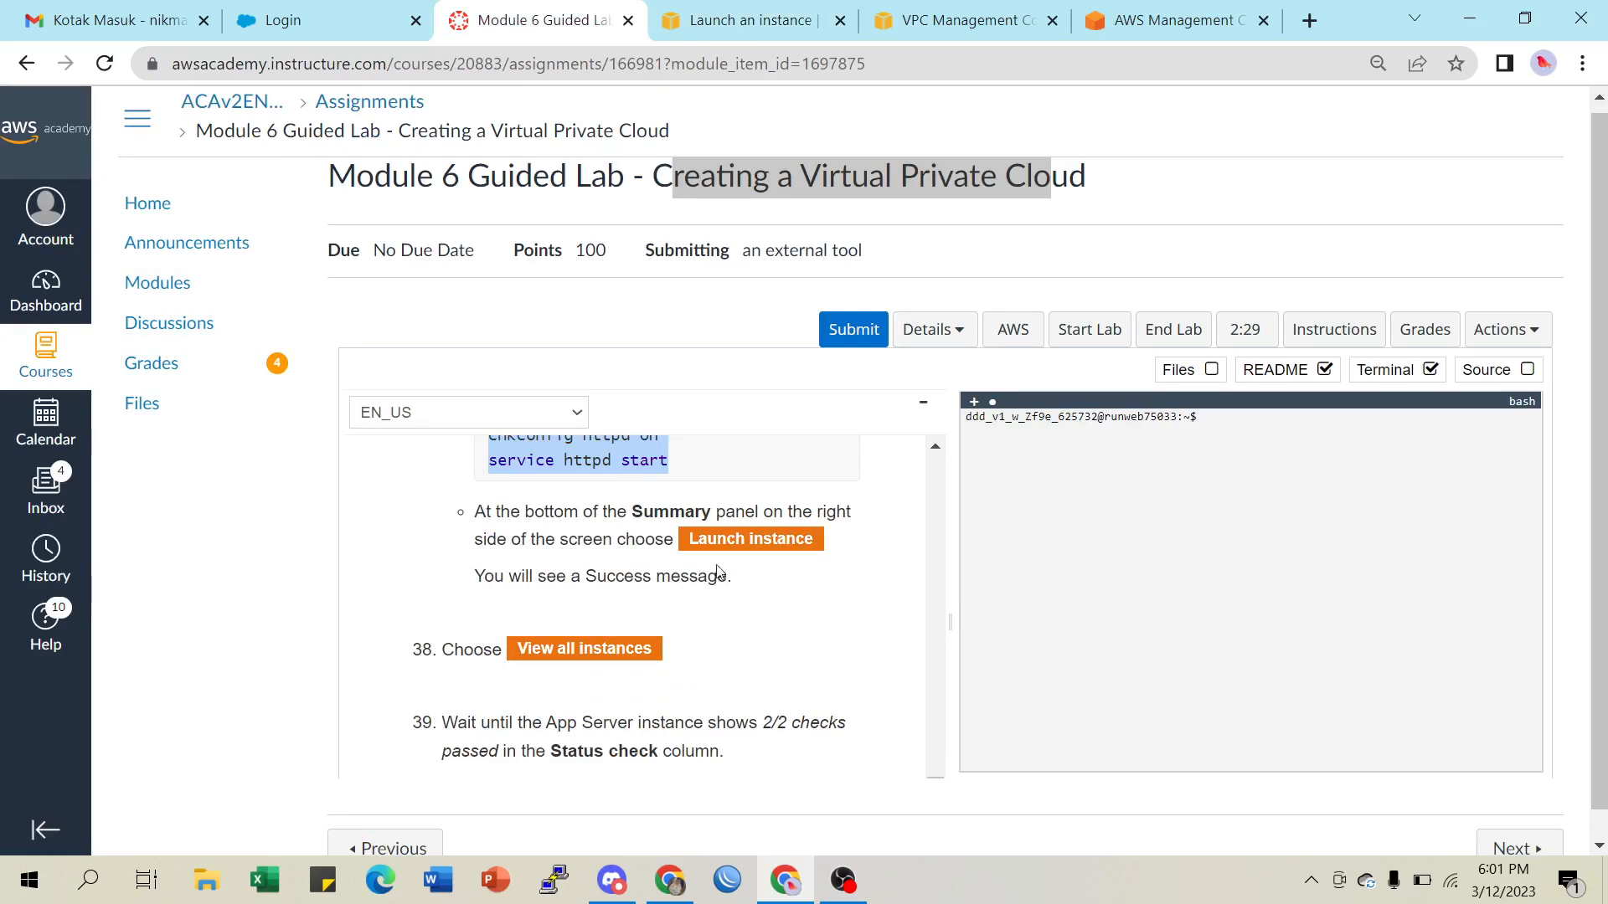
{"action": "left_click", "coordinate": [733, 20]}
{"action": "left_click", "coordinate": [1342, 764]}
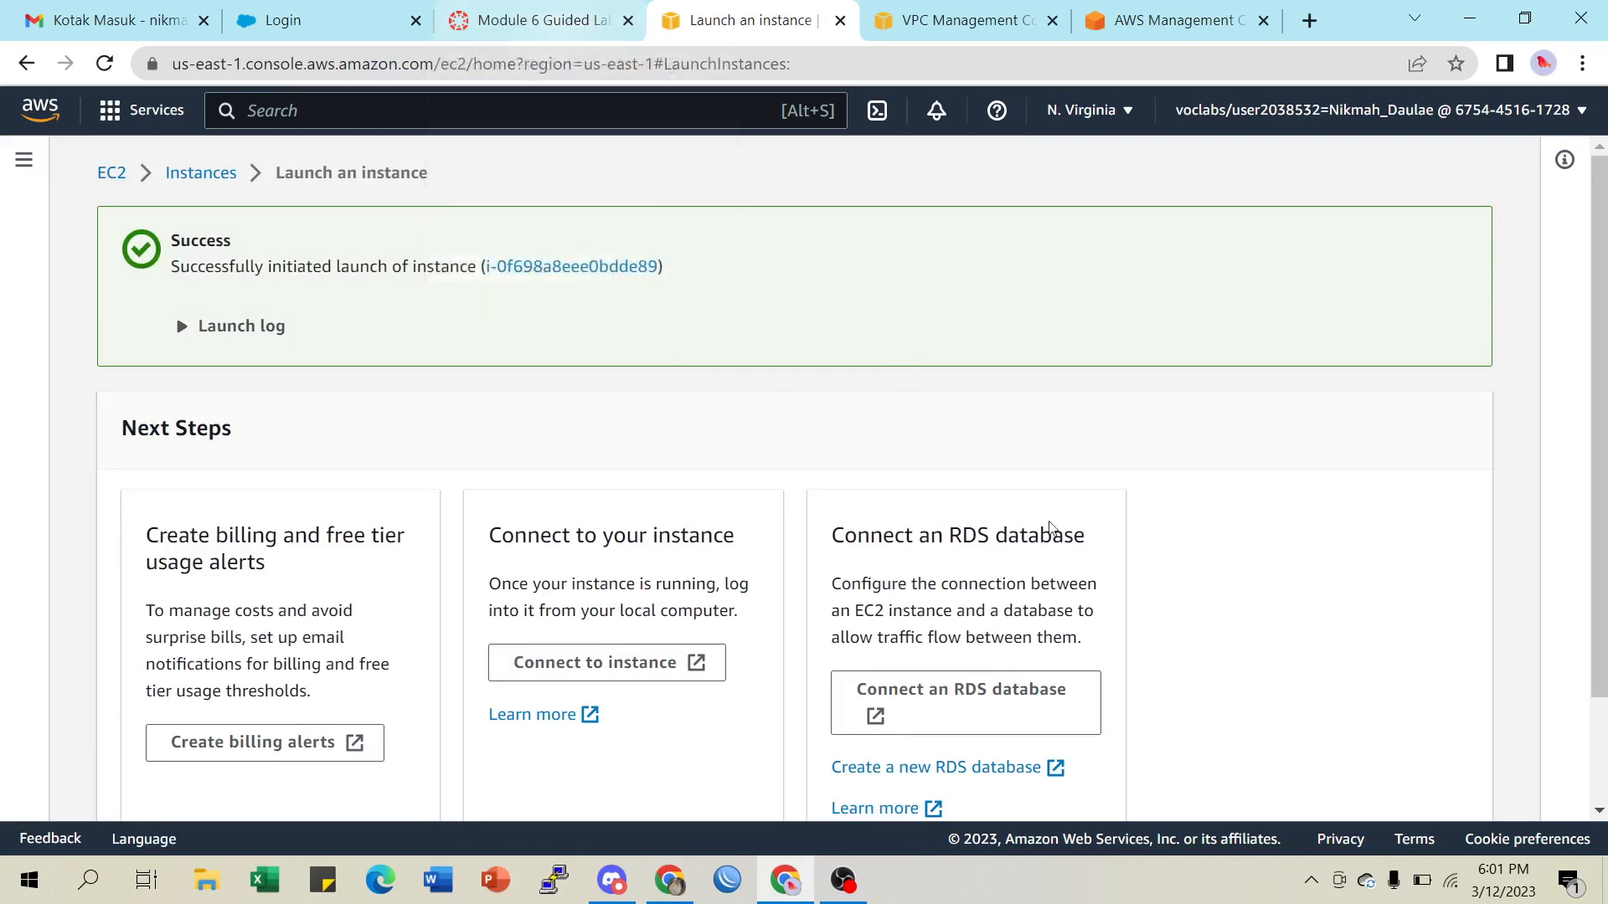
Check the lab's instruction on waiting for the App Server status checks and display the list of all EC2 instances
{"action": "scroll", "coordinate": [1114, 561], "scroll_direction": "down", "scroll_amount": 2}
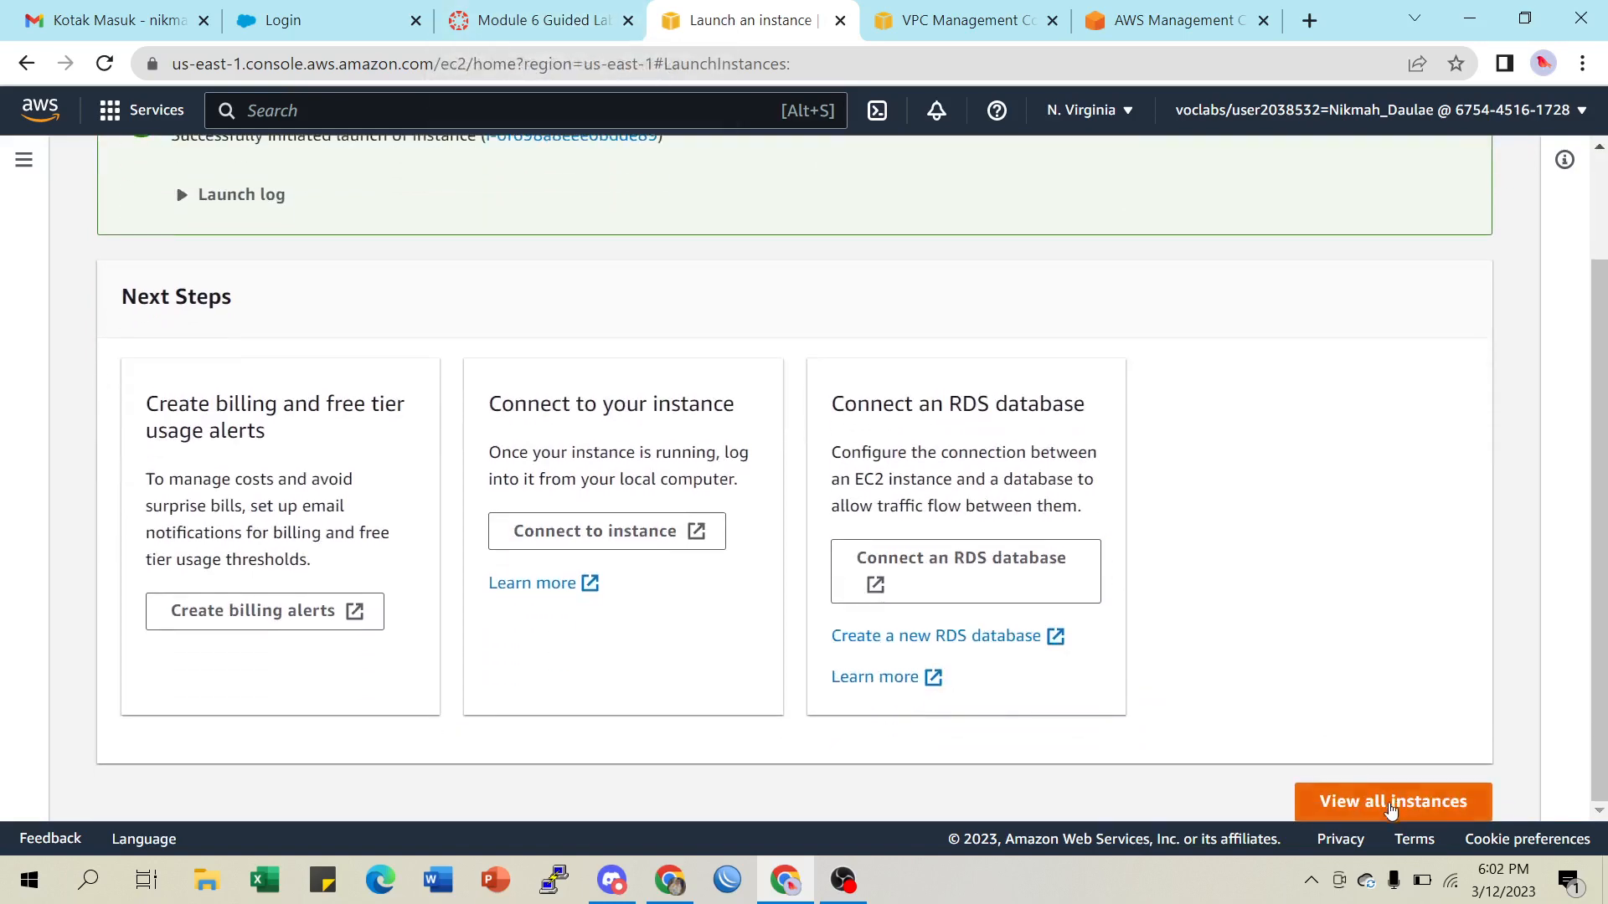
{"action": "left_click", "coordinate": [554, 29]}
{"action": "scroll", "coordinate": [694, 536], "scroll_direction": "down", "scroll_amount": 3}
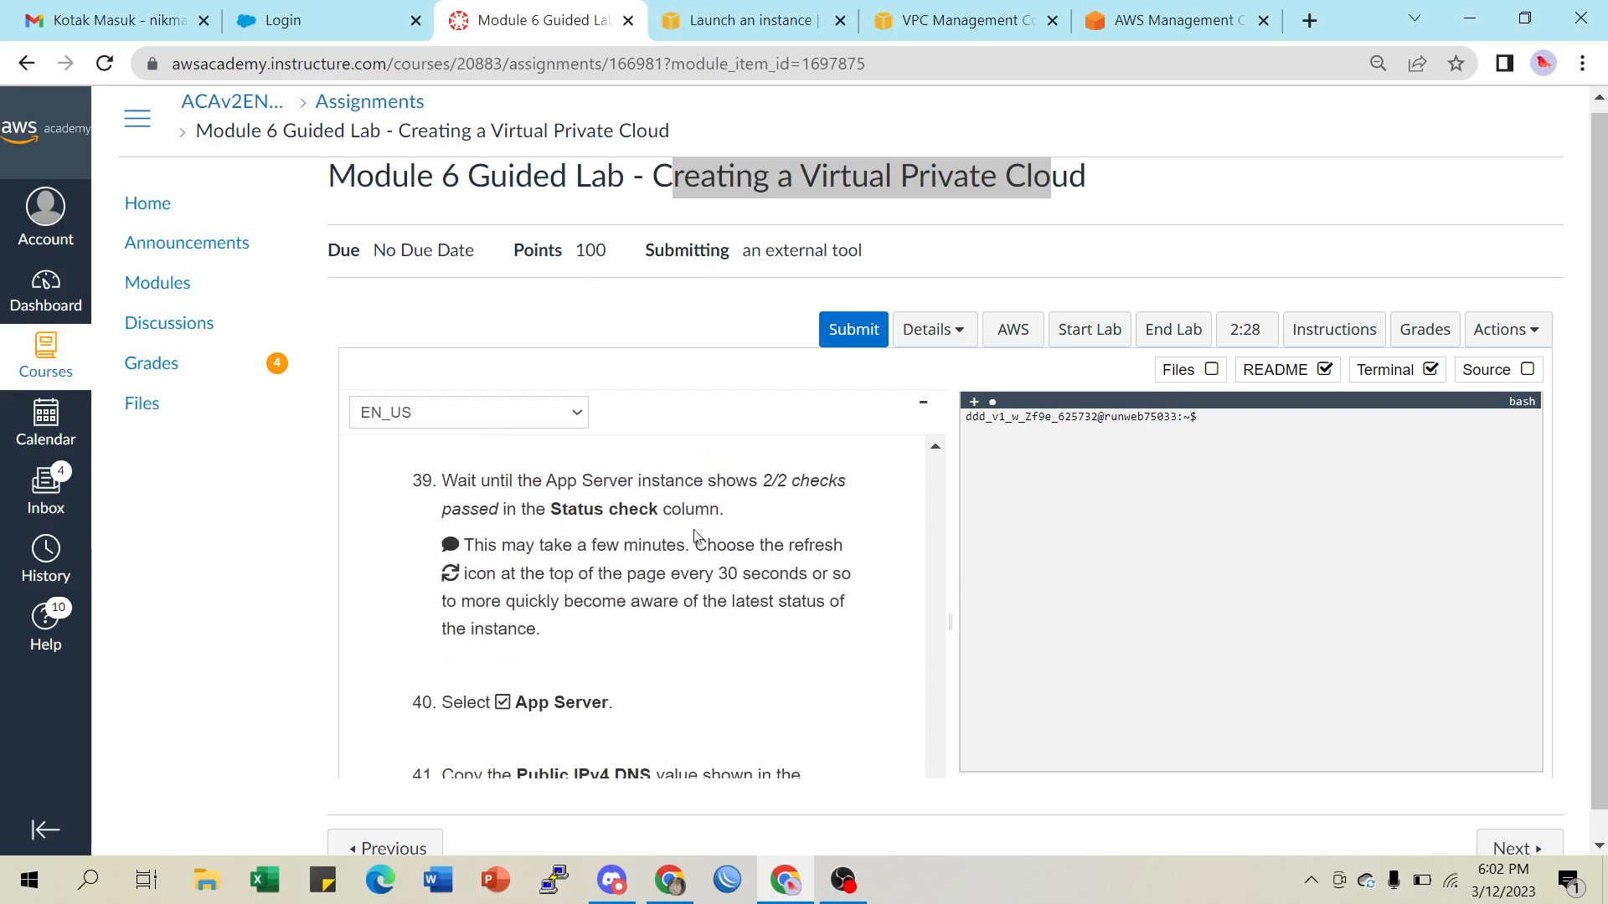
{"action": "left_click", "coordinate": [775, 18]}
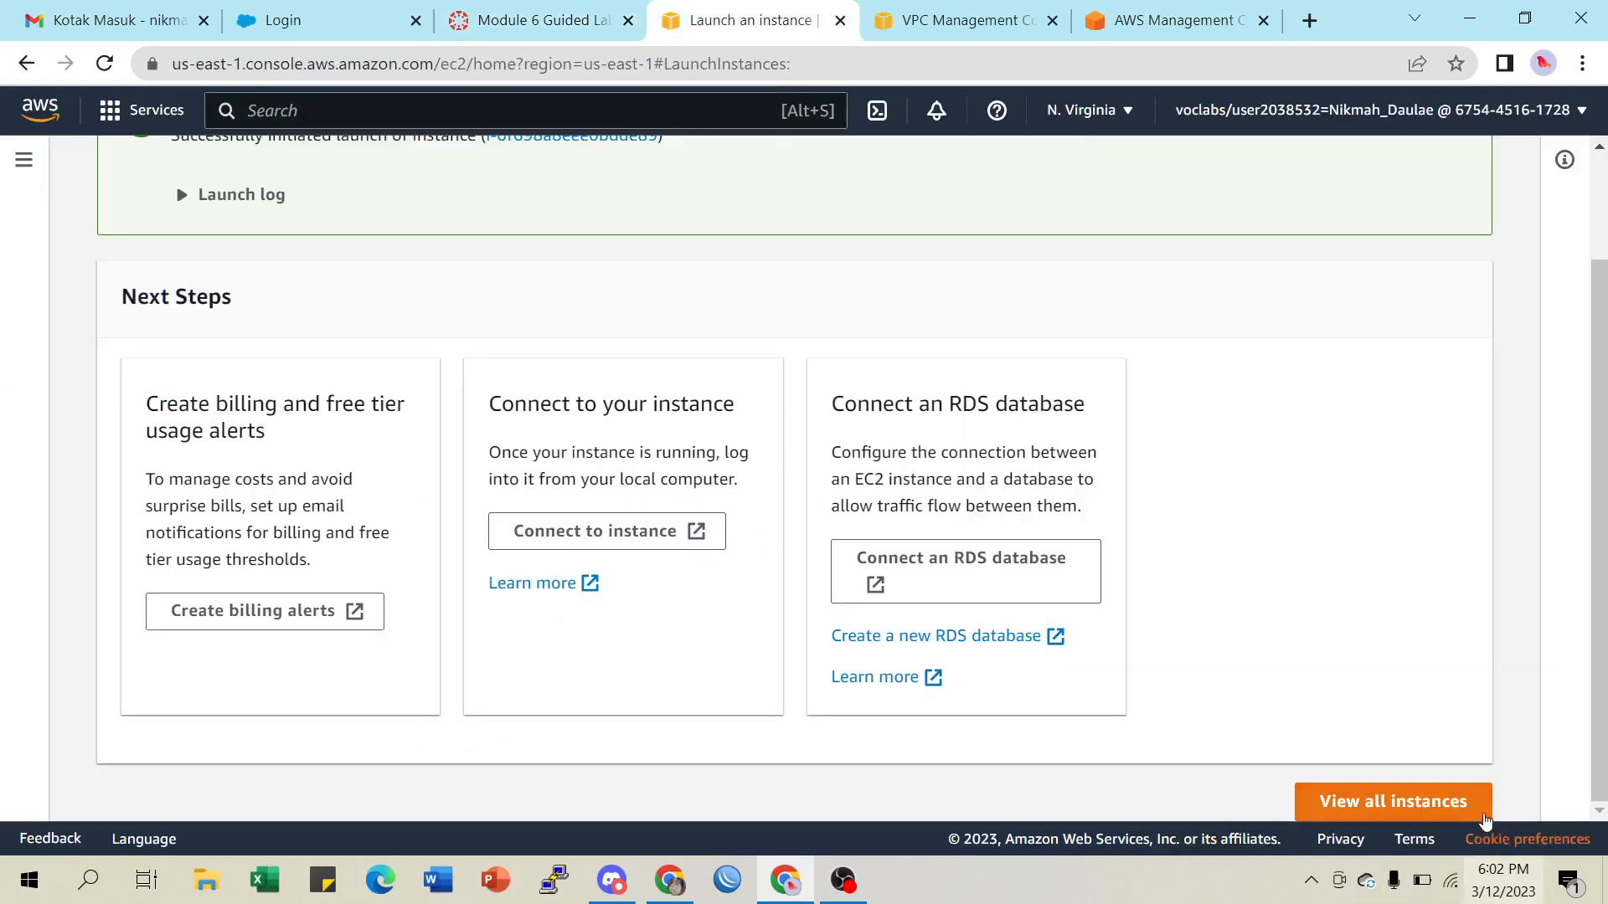
{"action": "left_click", "coordinate": [1396, 797]}
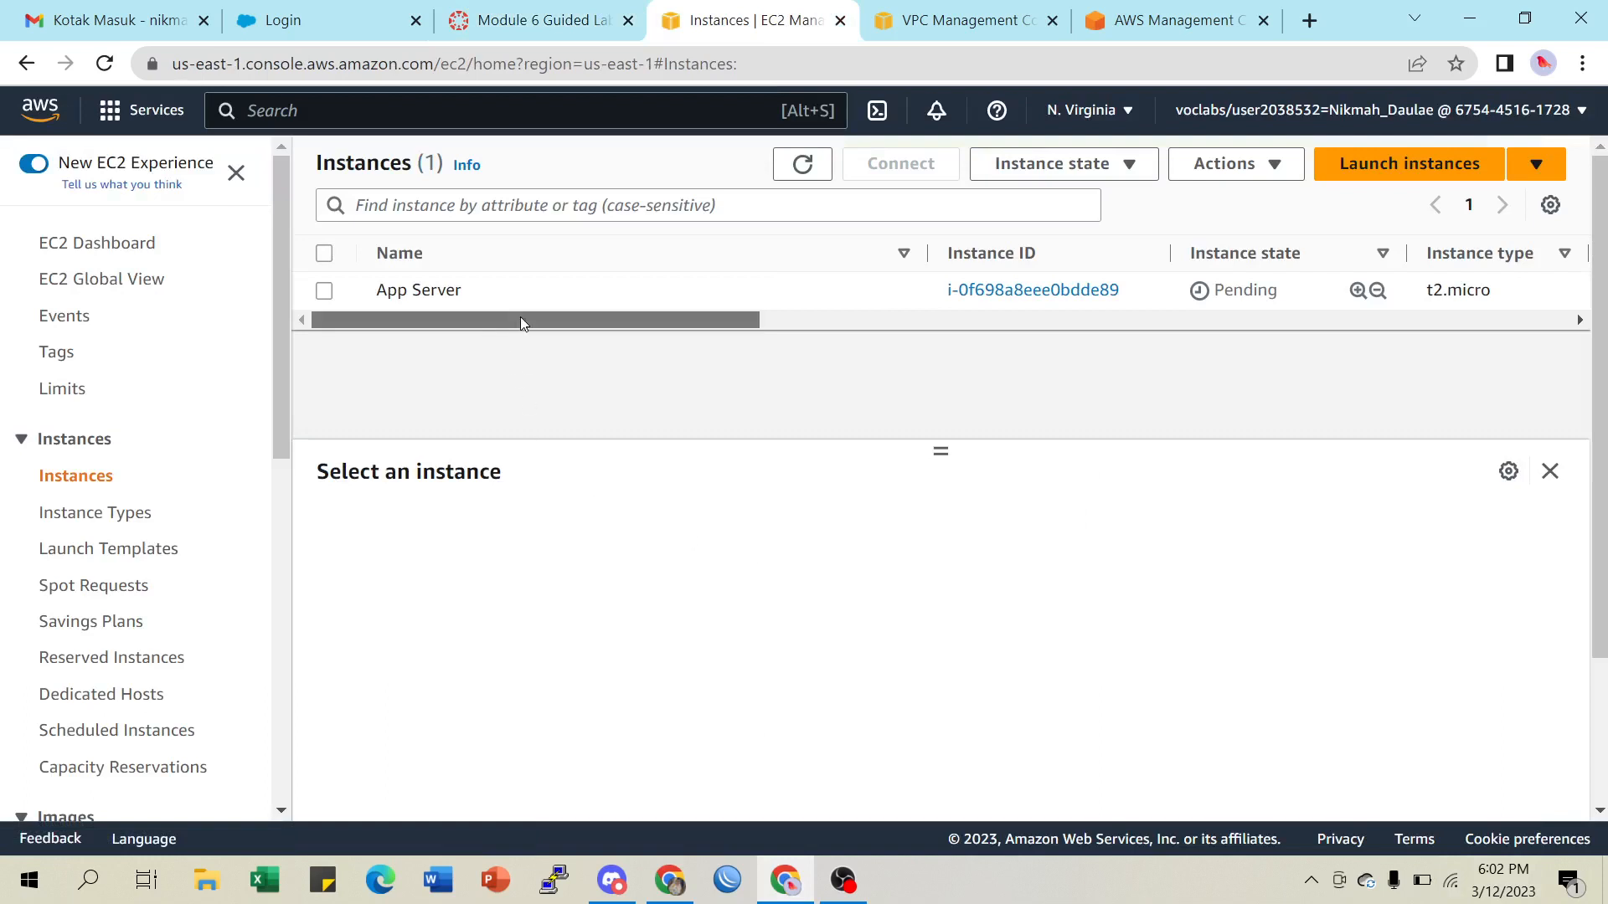
Examine the App Server's instance state and status check, and refresh the instances list
{"action": "left_click_drag", "start_coordinate": [520, 316], "coordinate": [449, 304]}
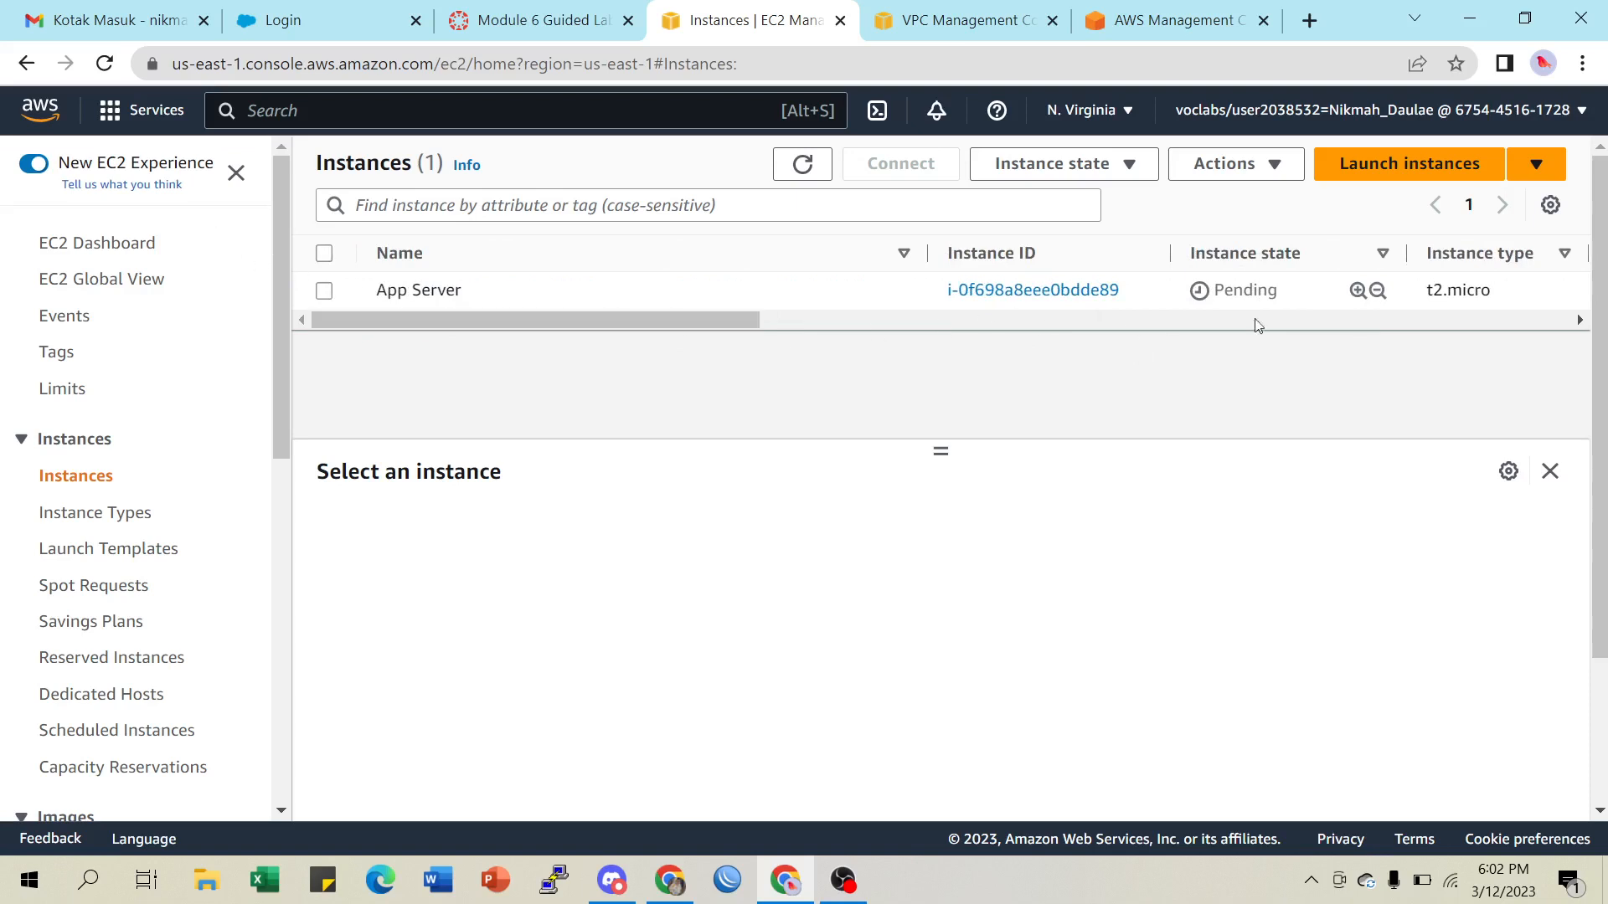
{"action": "left_click_drag", "start_coordinate": [725, 323], "coordinate": [888, 350]}
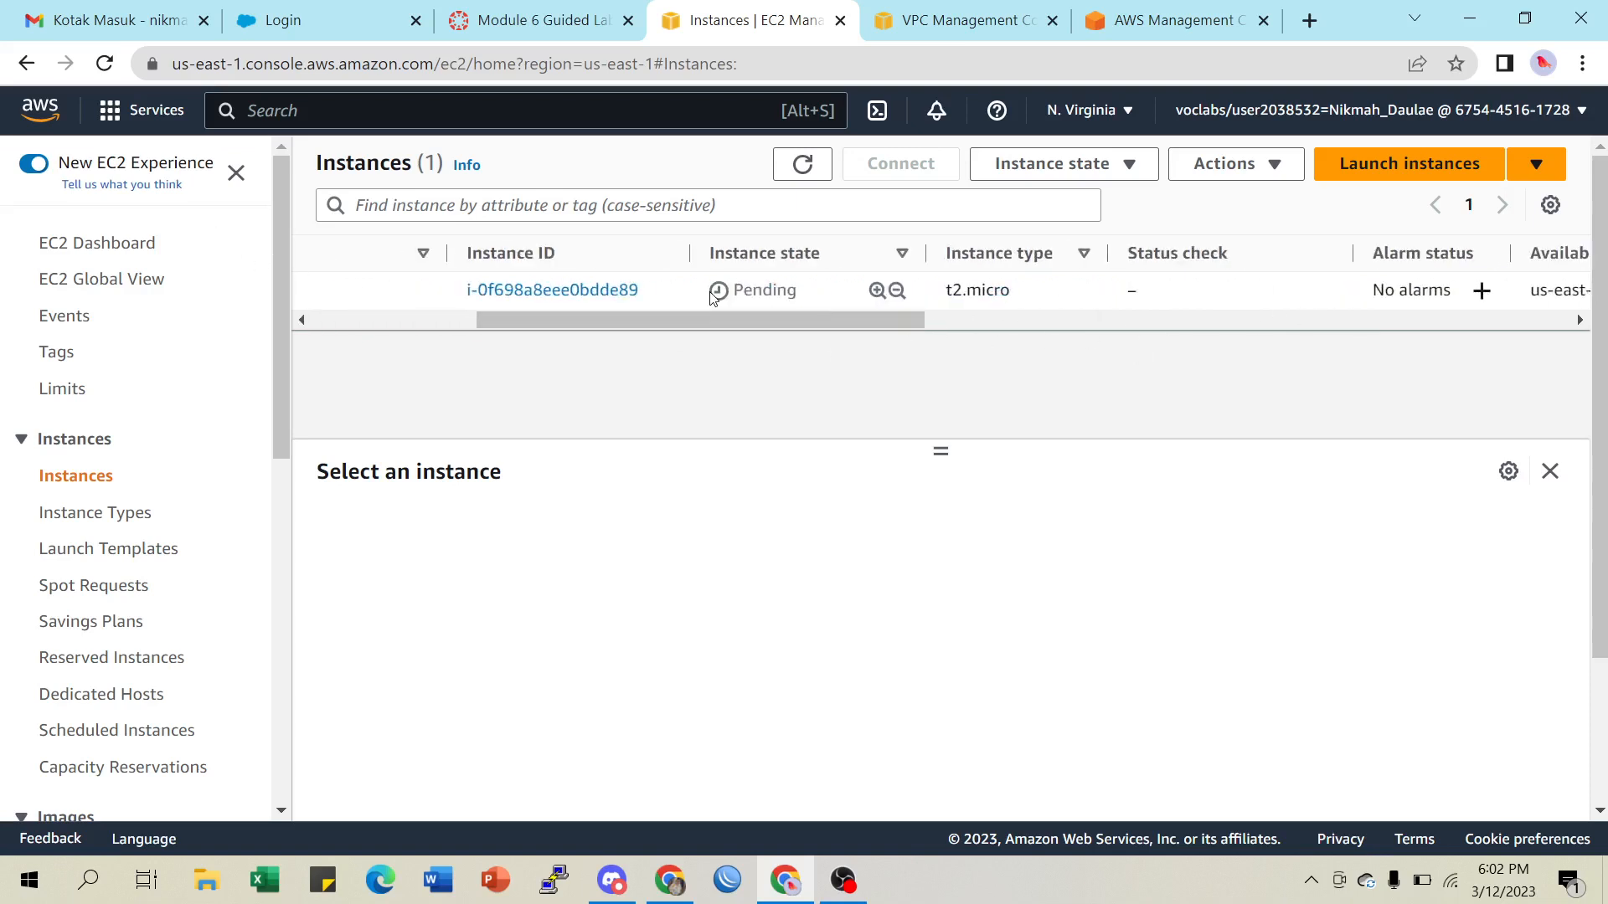
{"action": "left_click", "coordinate": [788, 161]}
{"action": "left_click", "coordinate": [804, 178]}
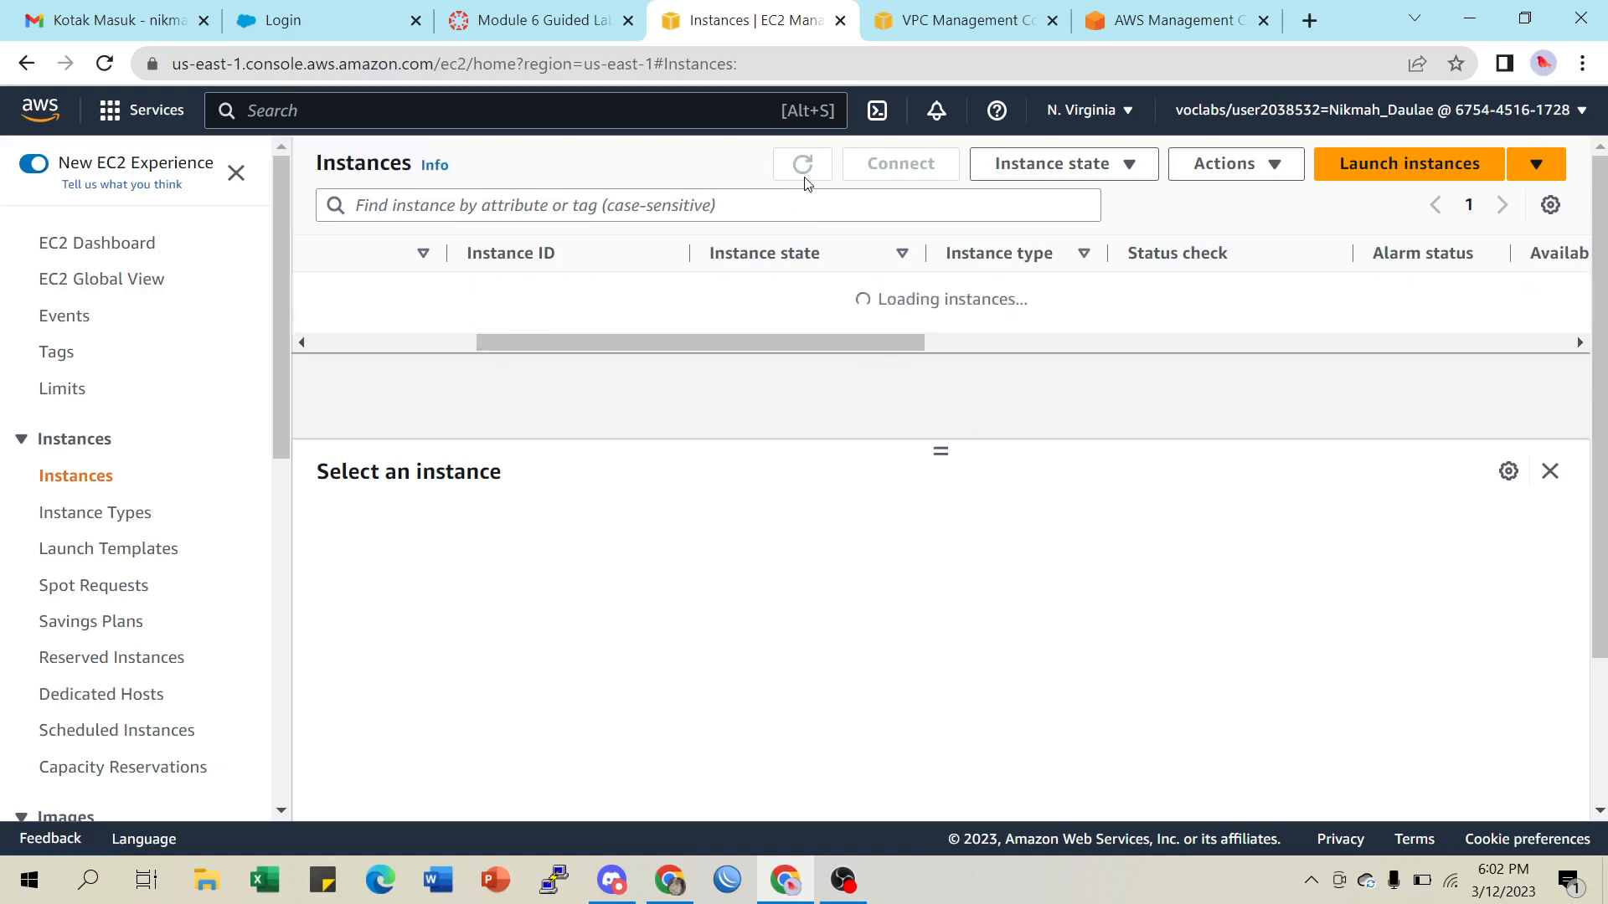
{"action": "left_click", "coordinate": [804, 180]}
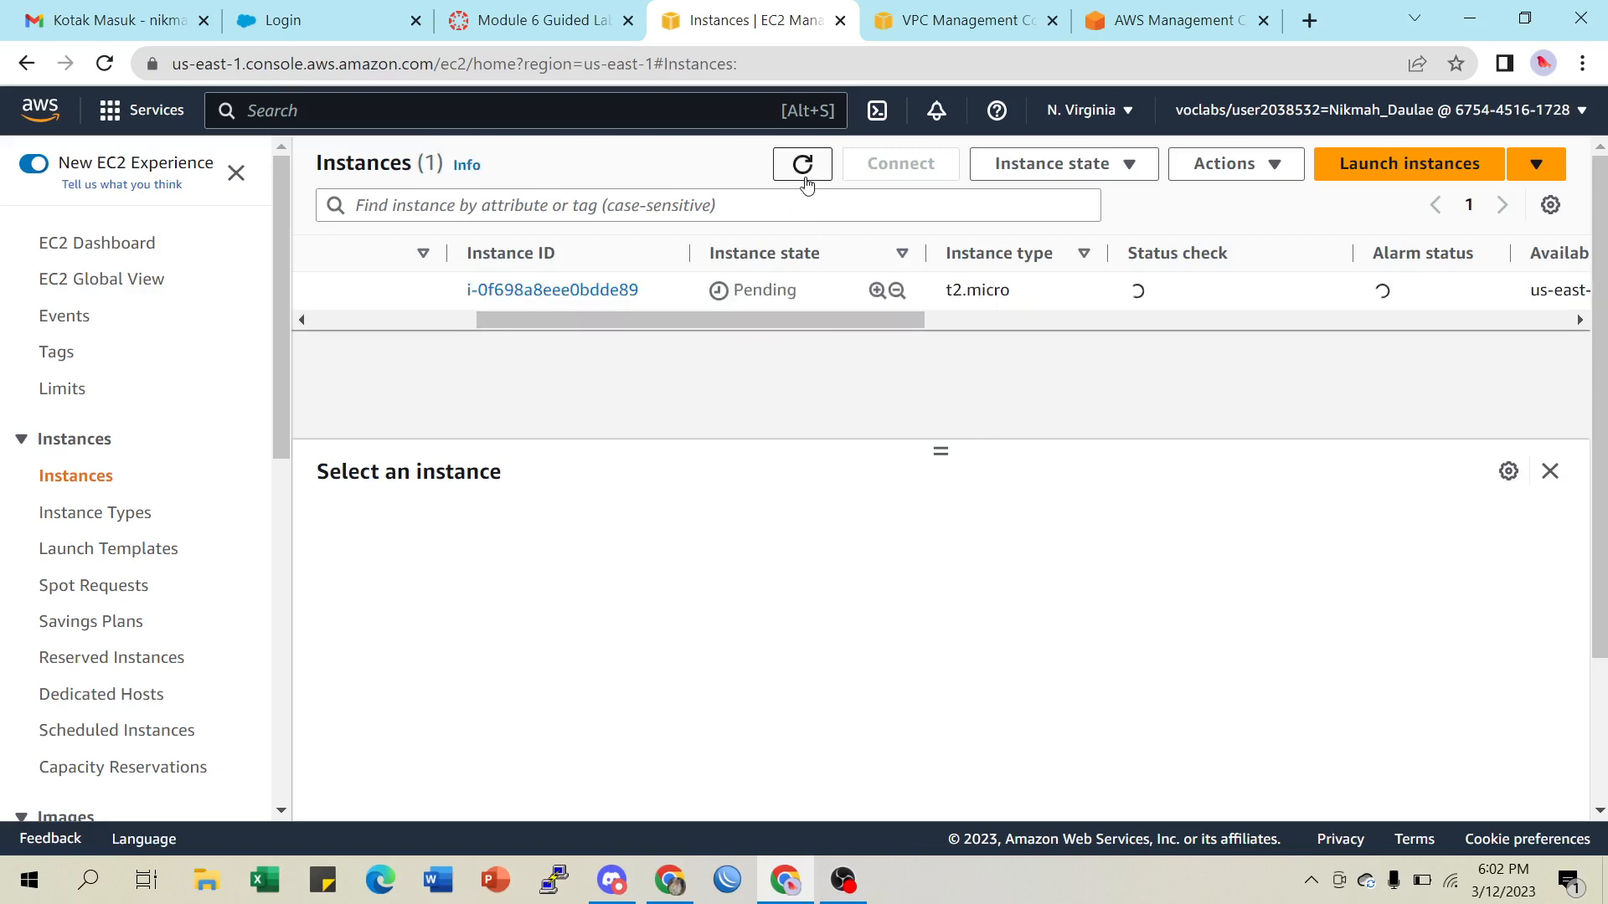
Read the lab's steps 40 to 42, select the App Server instance, and copy its public IPv4 address from the details
{"action": "left_click", "coordinate": [525, 23]}
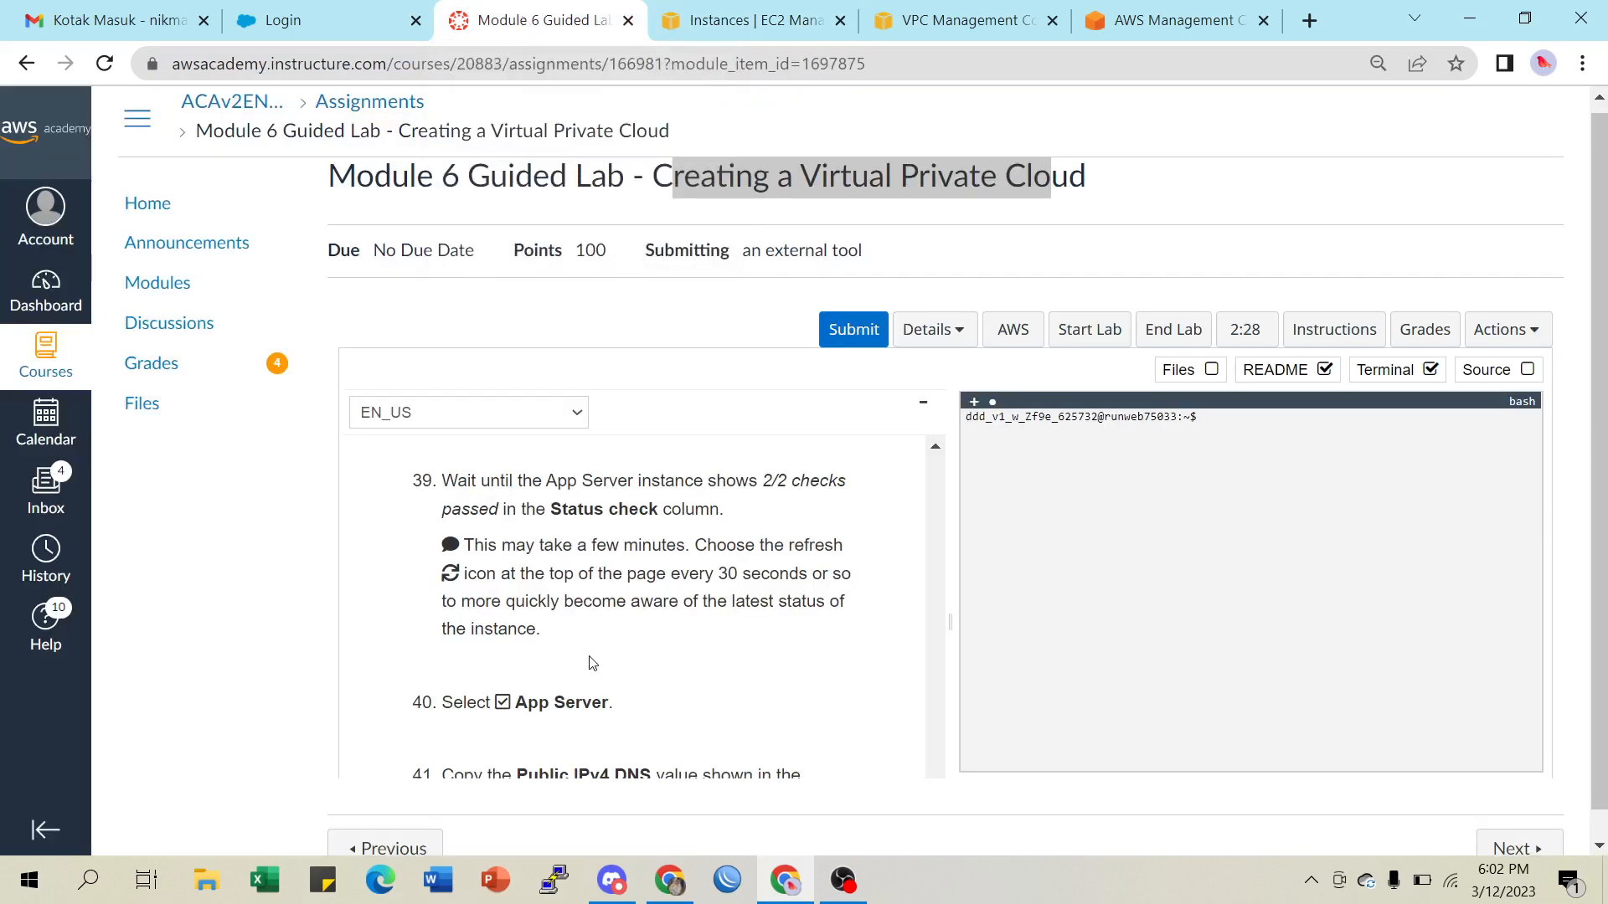
{"action": "scroll", "coordinate": [593, 661], "scroll_direction": "down", "scroll_amount": 1}
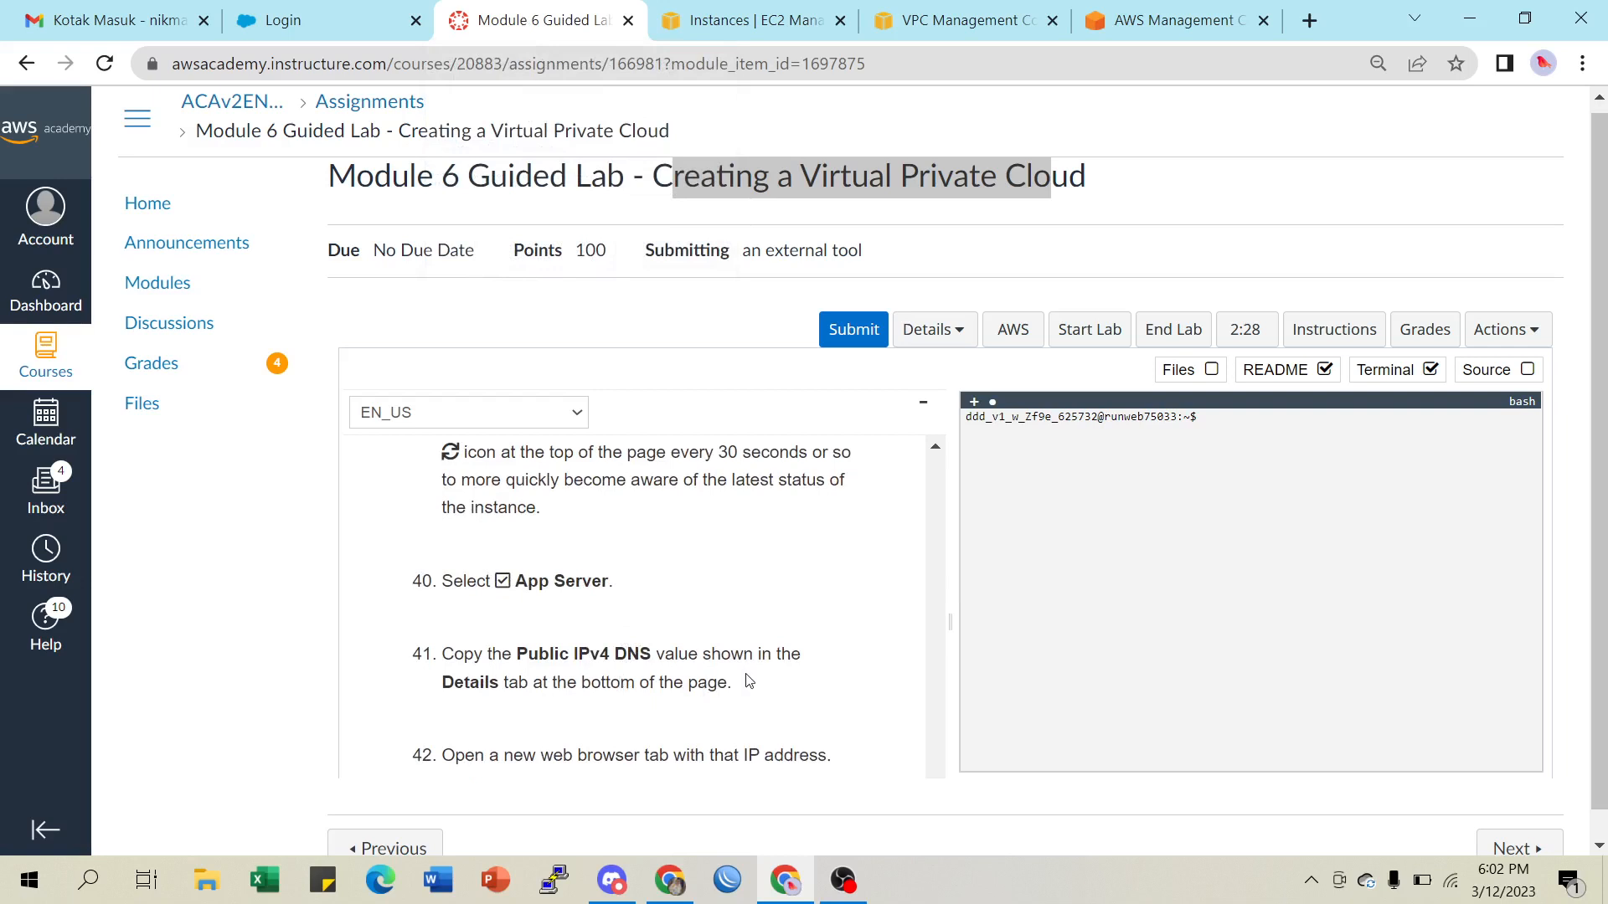
{"action": "scroll", "coordinate": [750, 681], "scroll_direction": "down", "scroll_amount": 1}
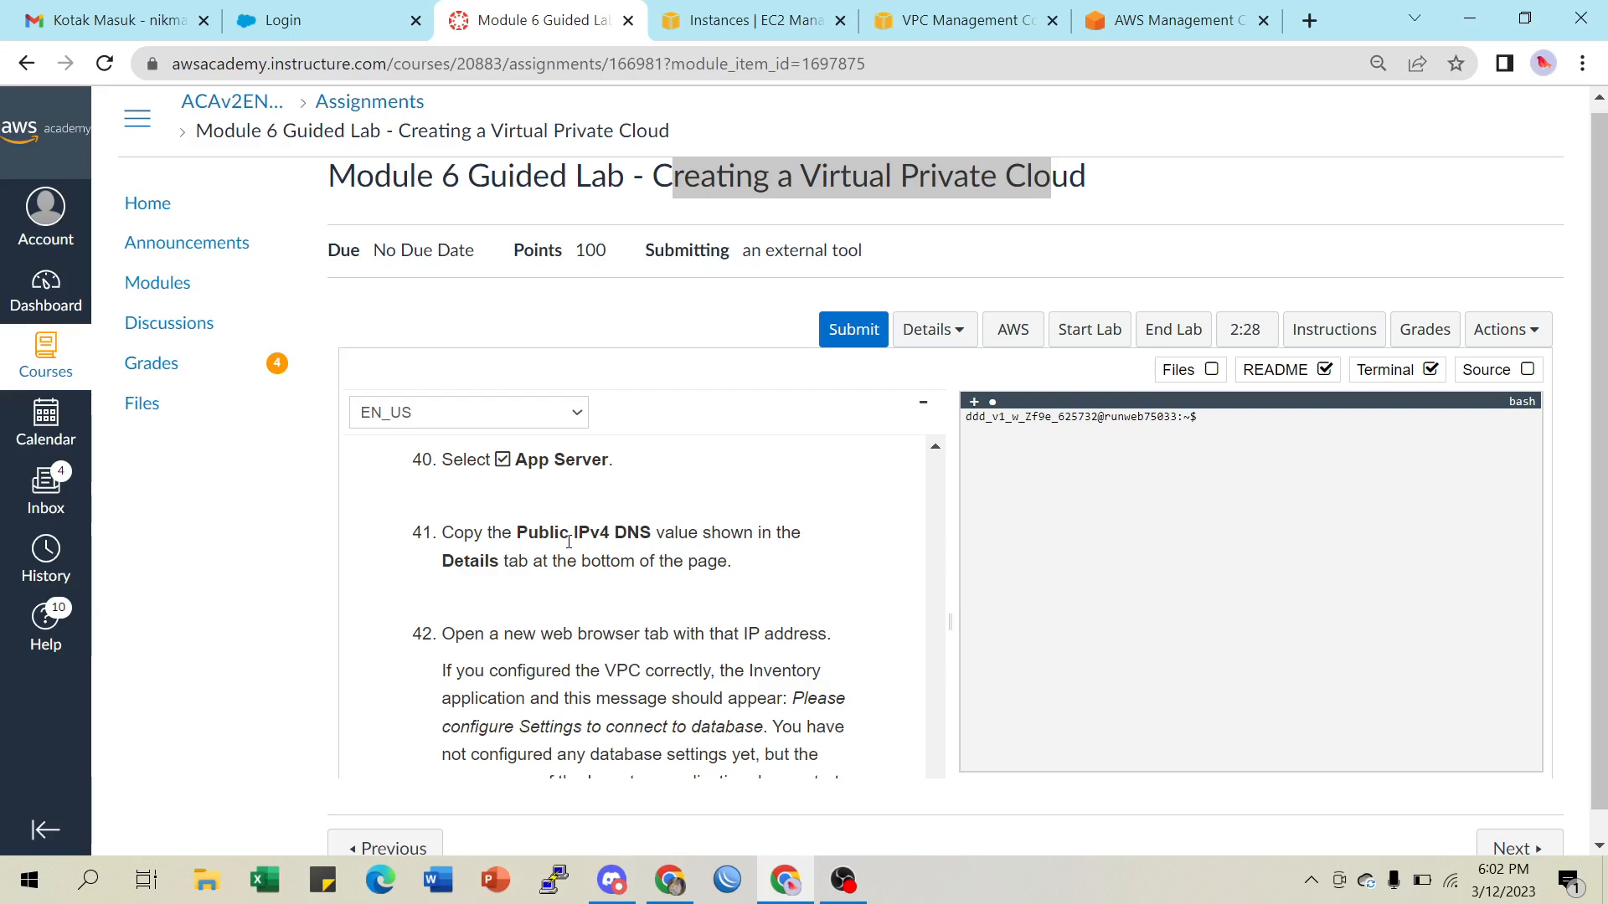
{"action": "left_click", "coordinate": [739, 24]}
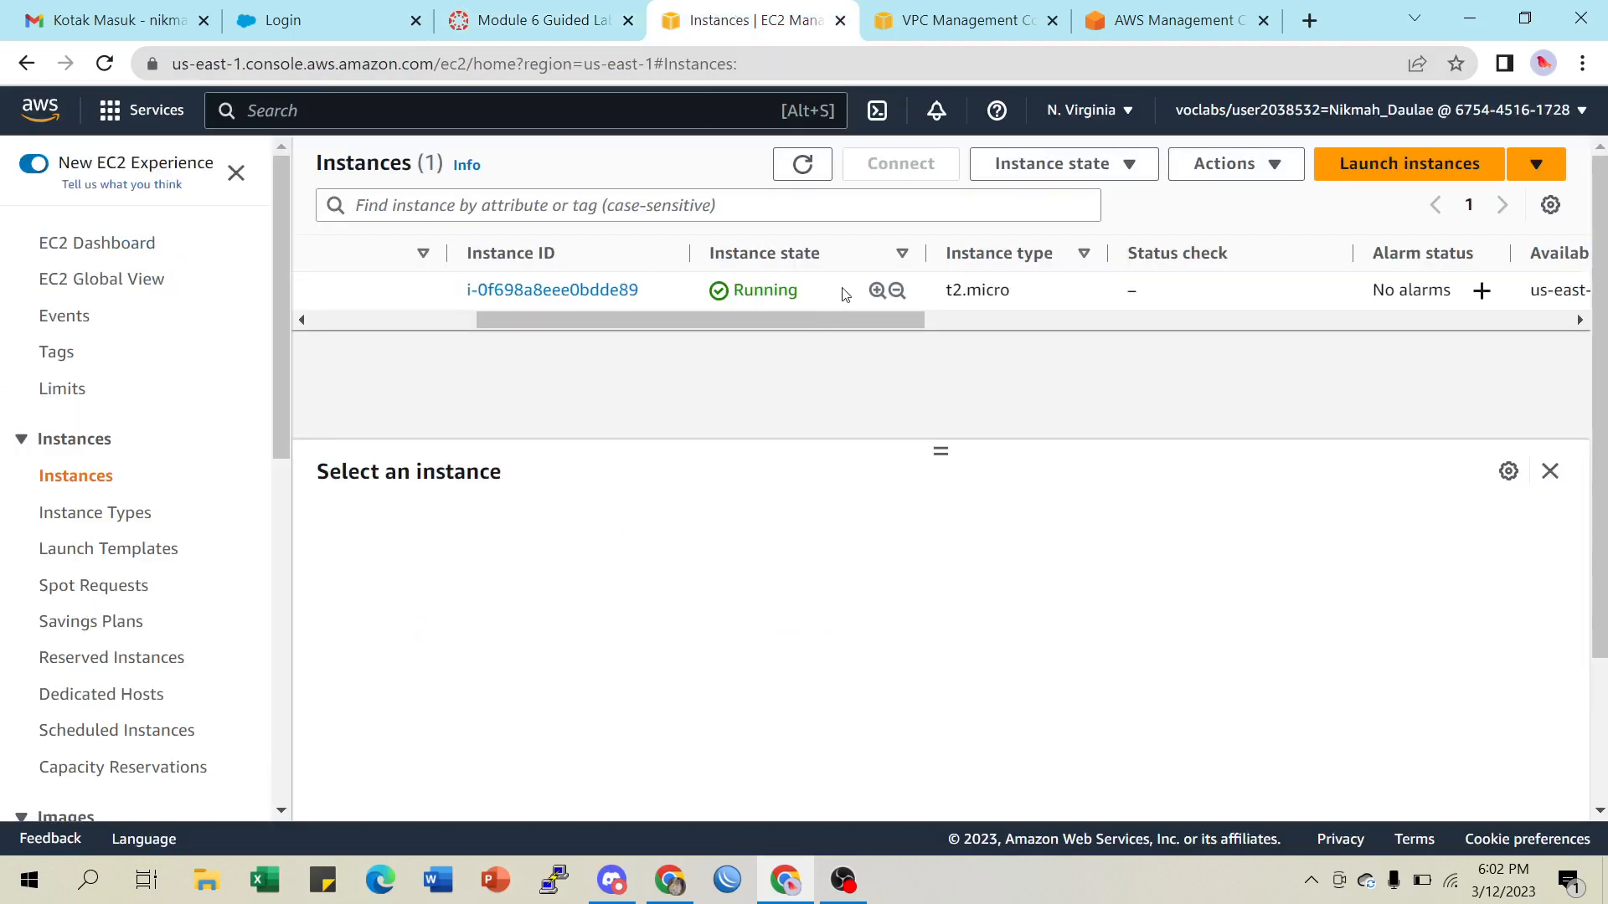
{"action": "left_click_drag", "start_coordinate": [651, 323], "coordinate": [334, 303]}
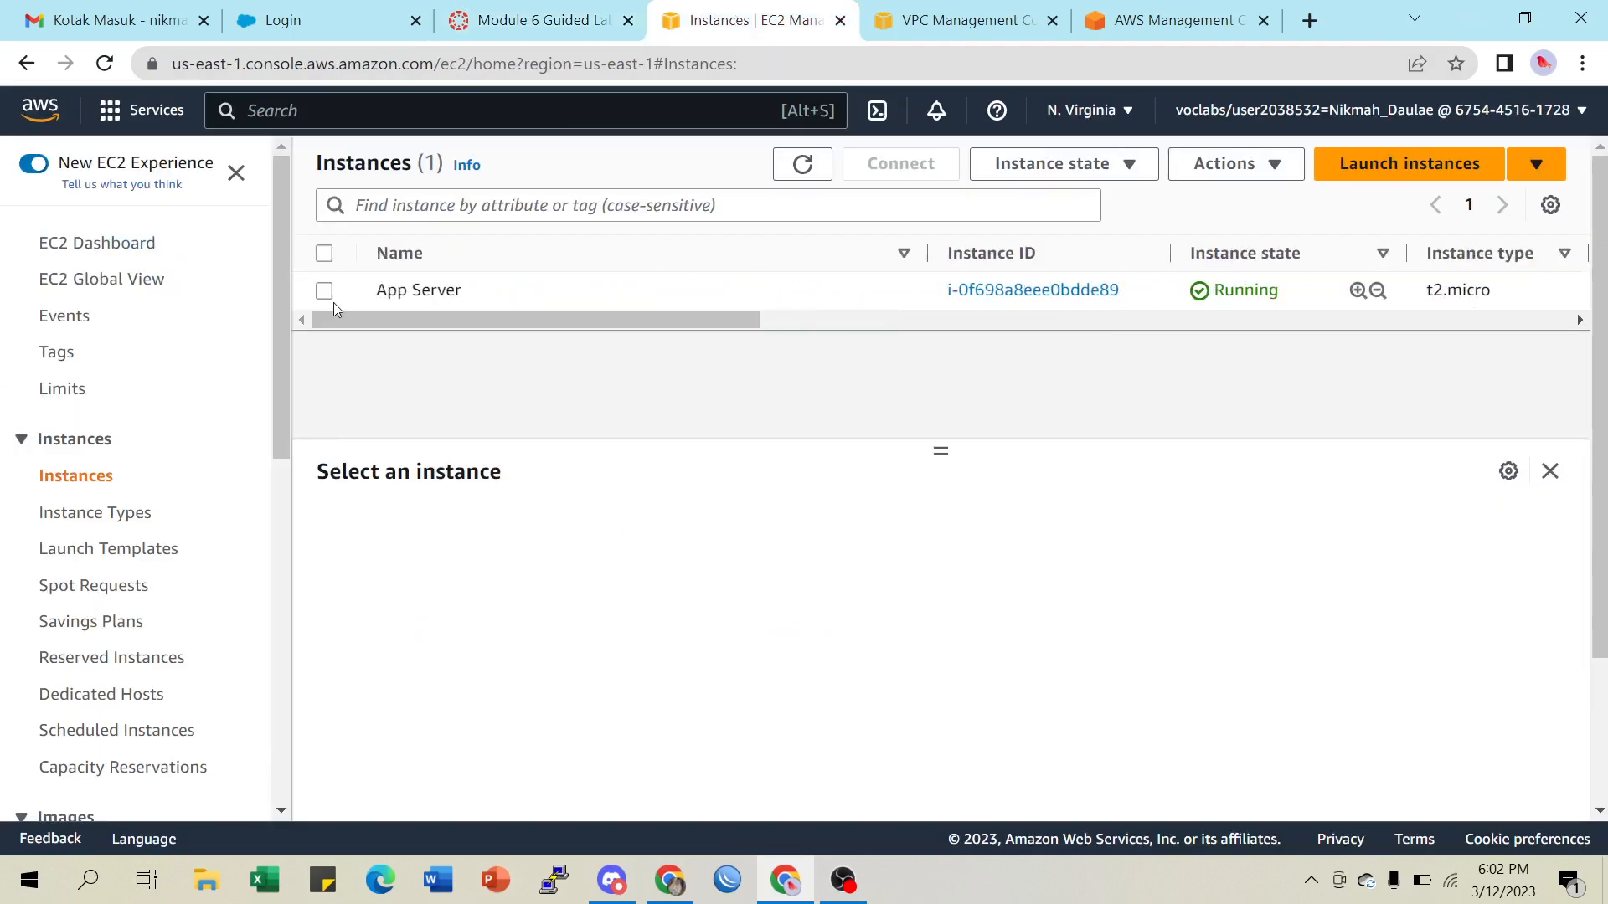
{"action": "left_click", "coordinate": [323, 293]}
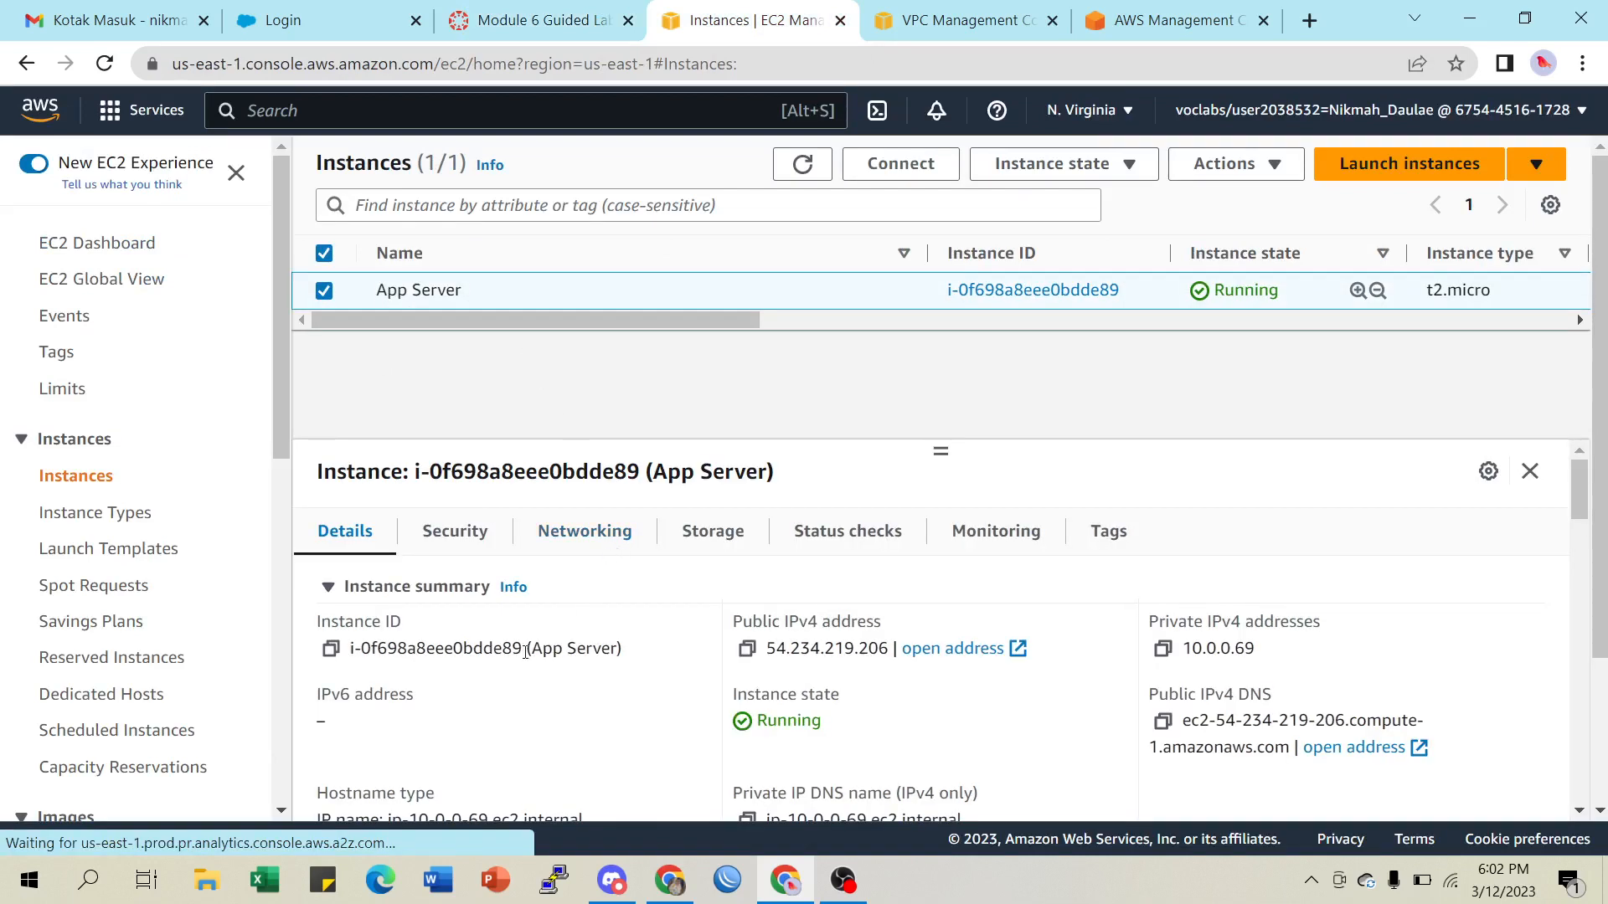
{"action": "scroll", "coordinate": [586, 637], "scroll_direction": "down", "scroll_amount": 2}
{"action": "scroll", "coordinate": [665, 618], "scroll_direction": "up", "scroll_amount": 2}
{"action": "left_click", "coordinate": [746, 649]}
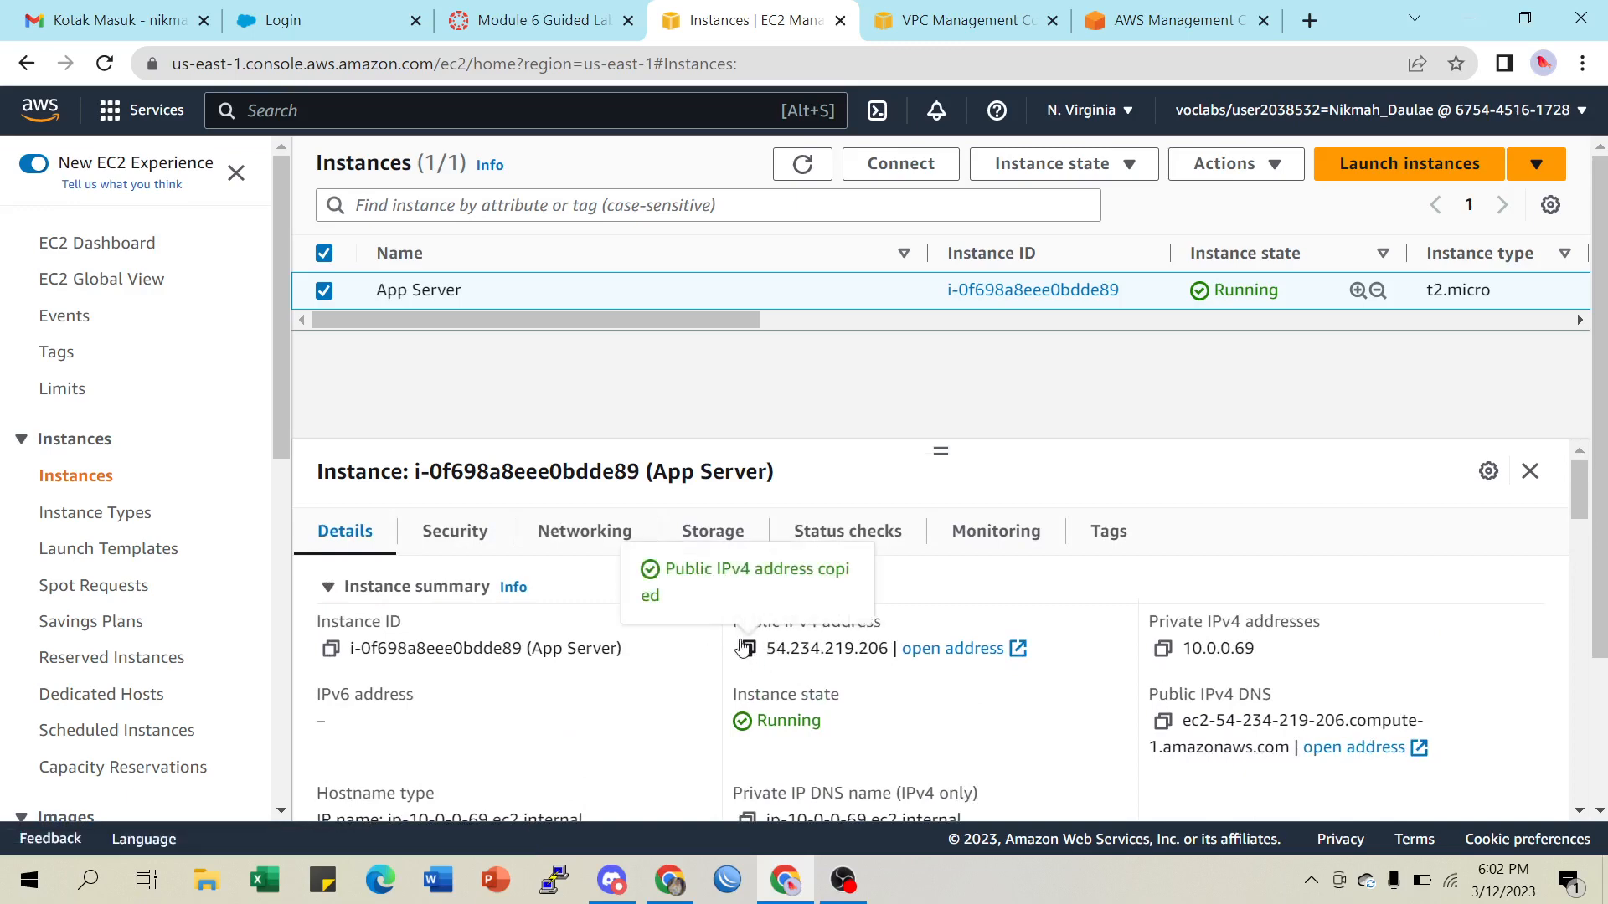
Check the lab's instruction for testing the Inventory application, open the copied IP address in a new browser tab, and reload the page
{"action": "left_click", "coordinate": [523, 23]}
{"action": "scroll", "coordinate": [624, 550], "scroll_direction": "down", "scroll_amount": 3}
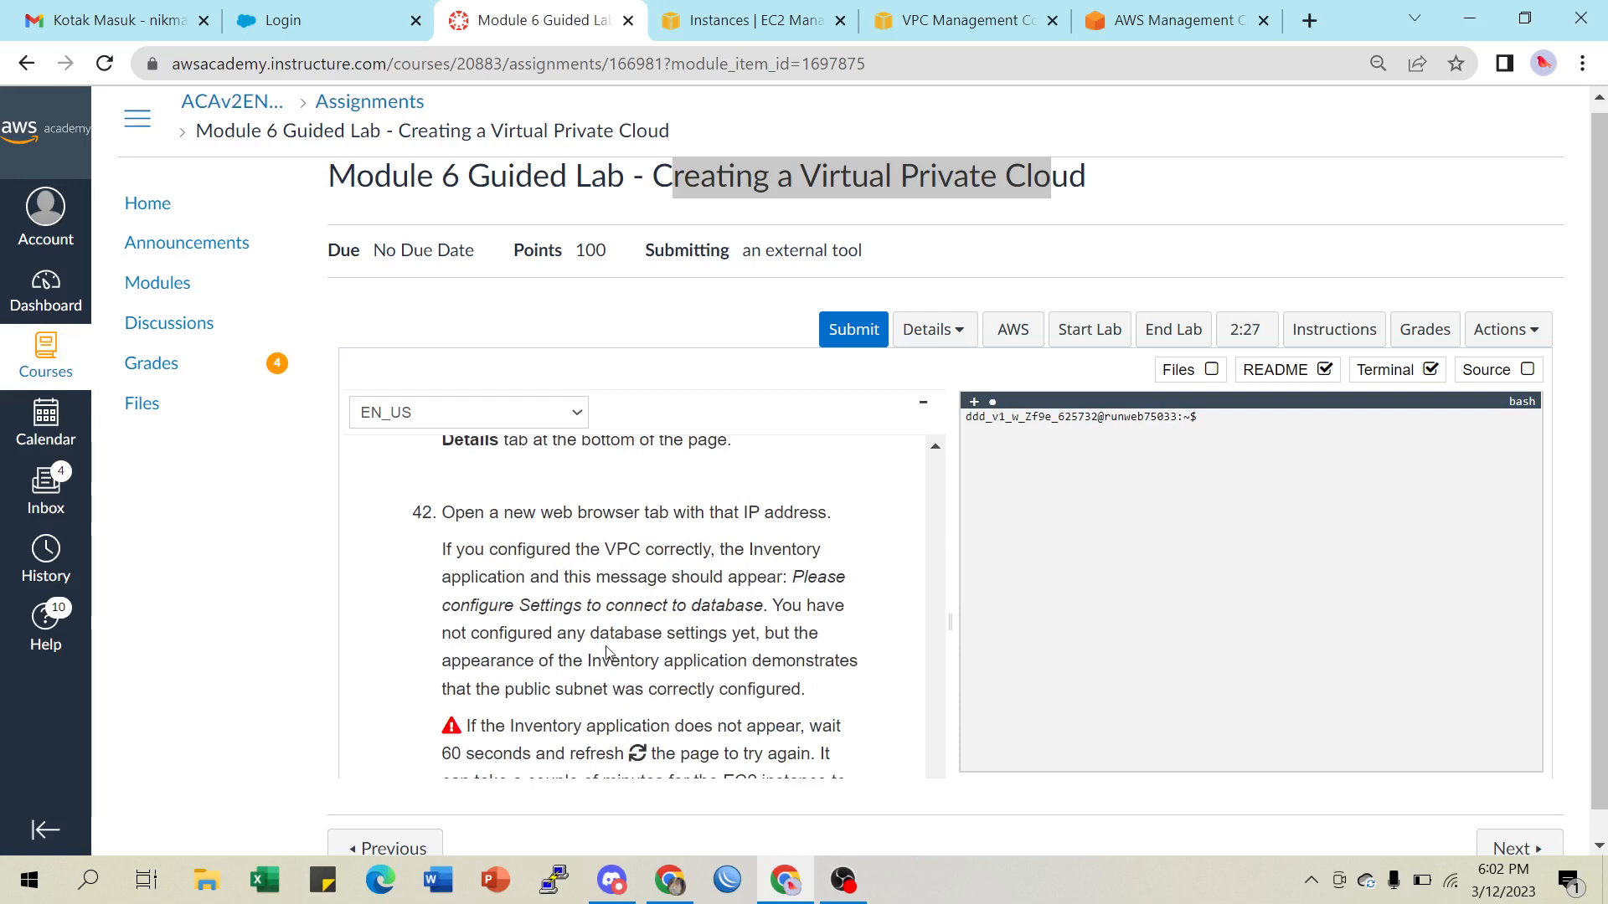
{"action": "left_click_drag", "start_coordinate": [602, 662], "coordinate": [701, 661]}
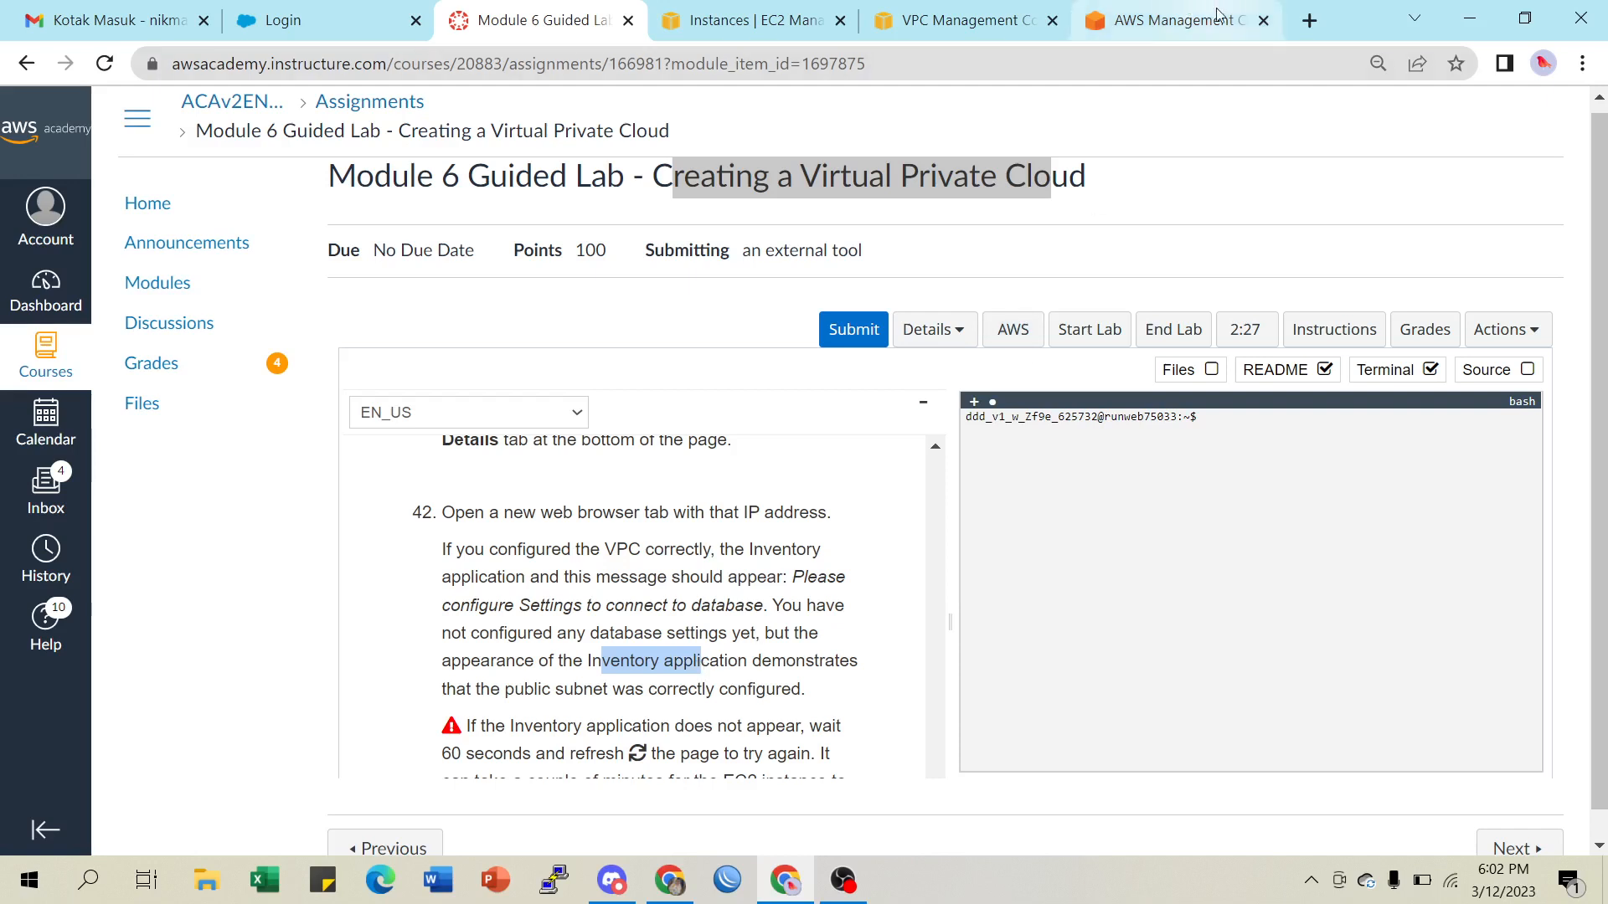
{"action": "left_click", "coordinate": [1311, 23]}
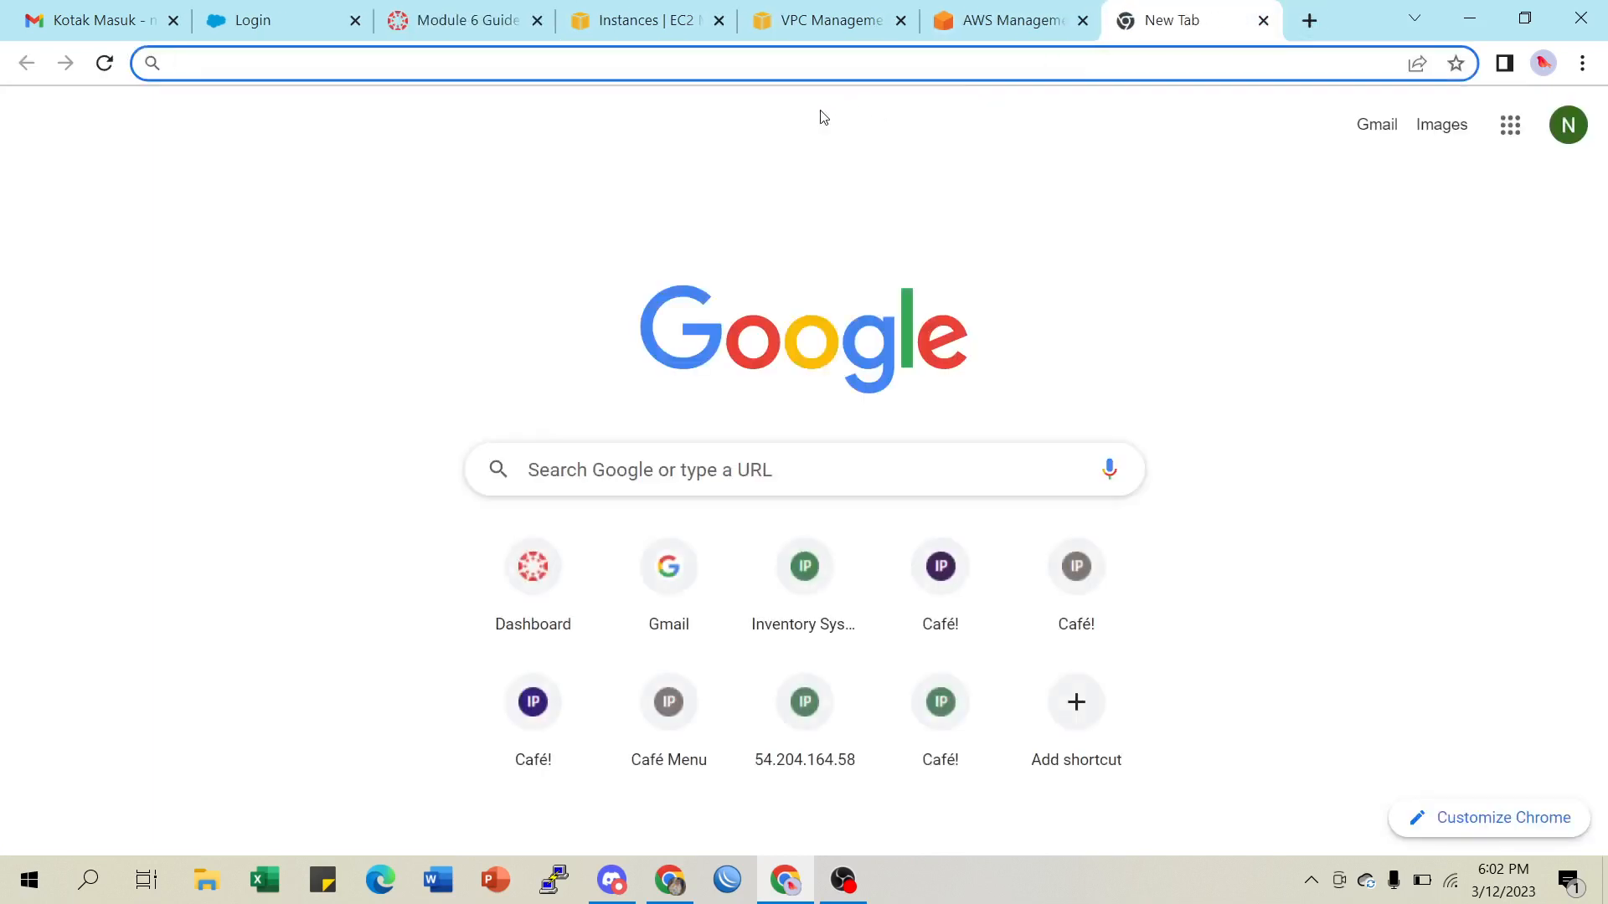
{"action": "key", "text": "ctrl+v"}
{"action": "key", "text": "Return"}
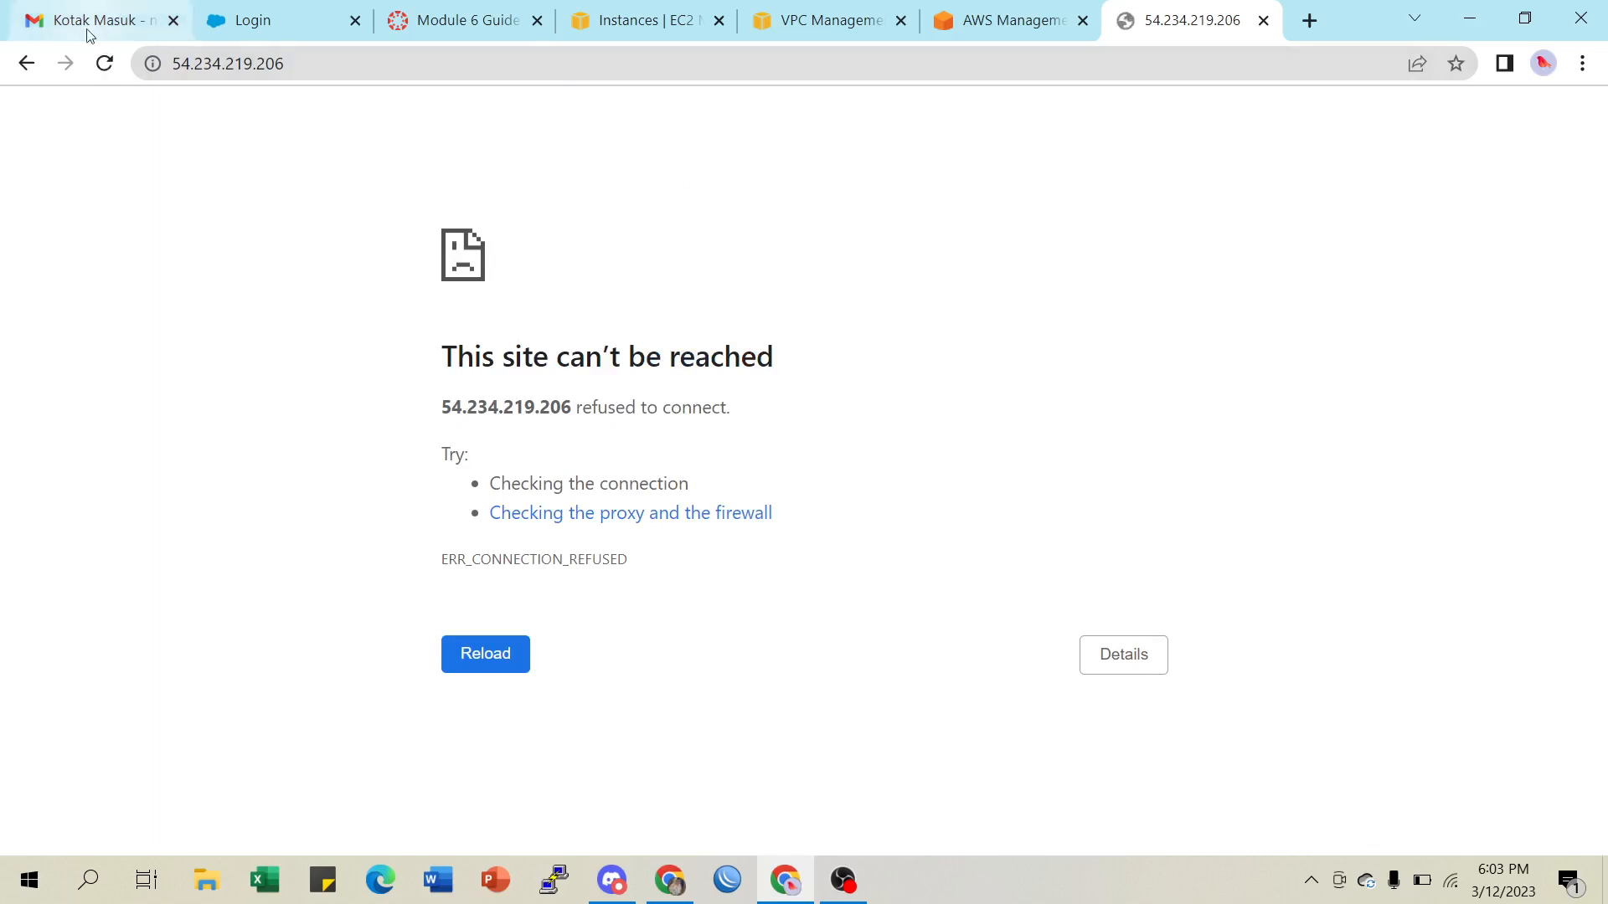
{"action": "left_click", "coordinate": [104, 64]}
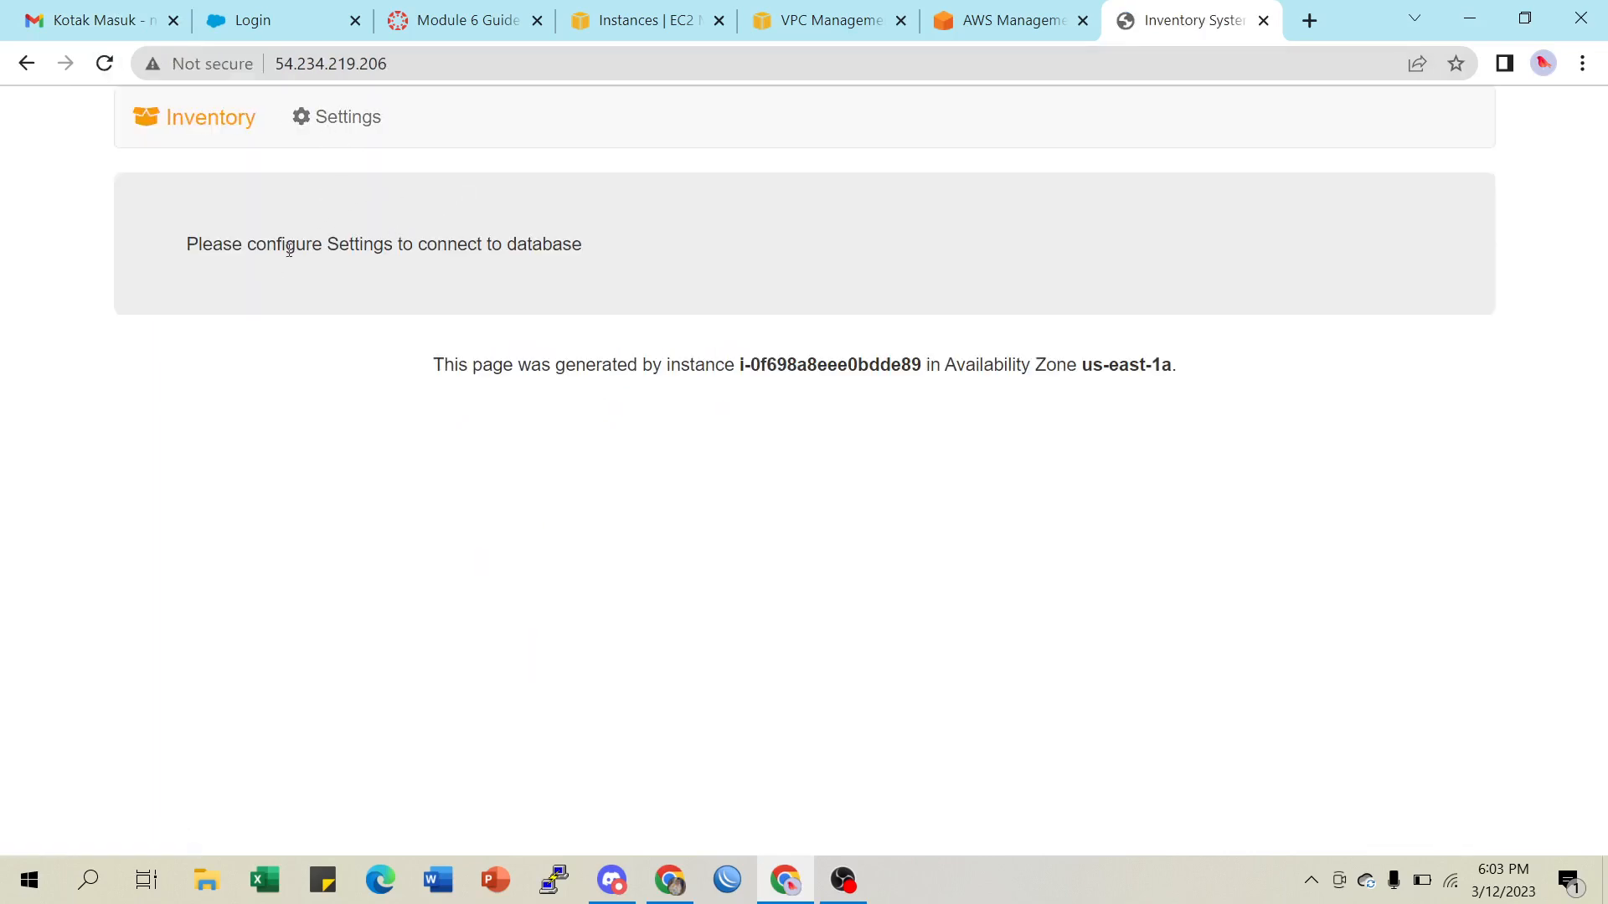
View the Inventory application's Settings page and review the lab's remaining troubleshooting and submission instructions
{"action": "left_click", "coordinate": [334, 118]}
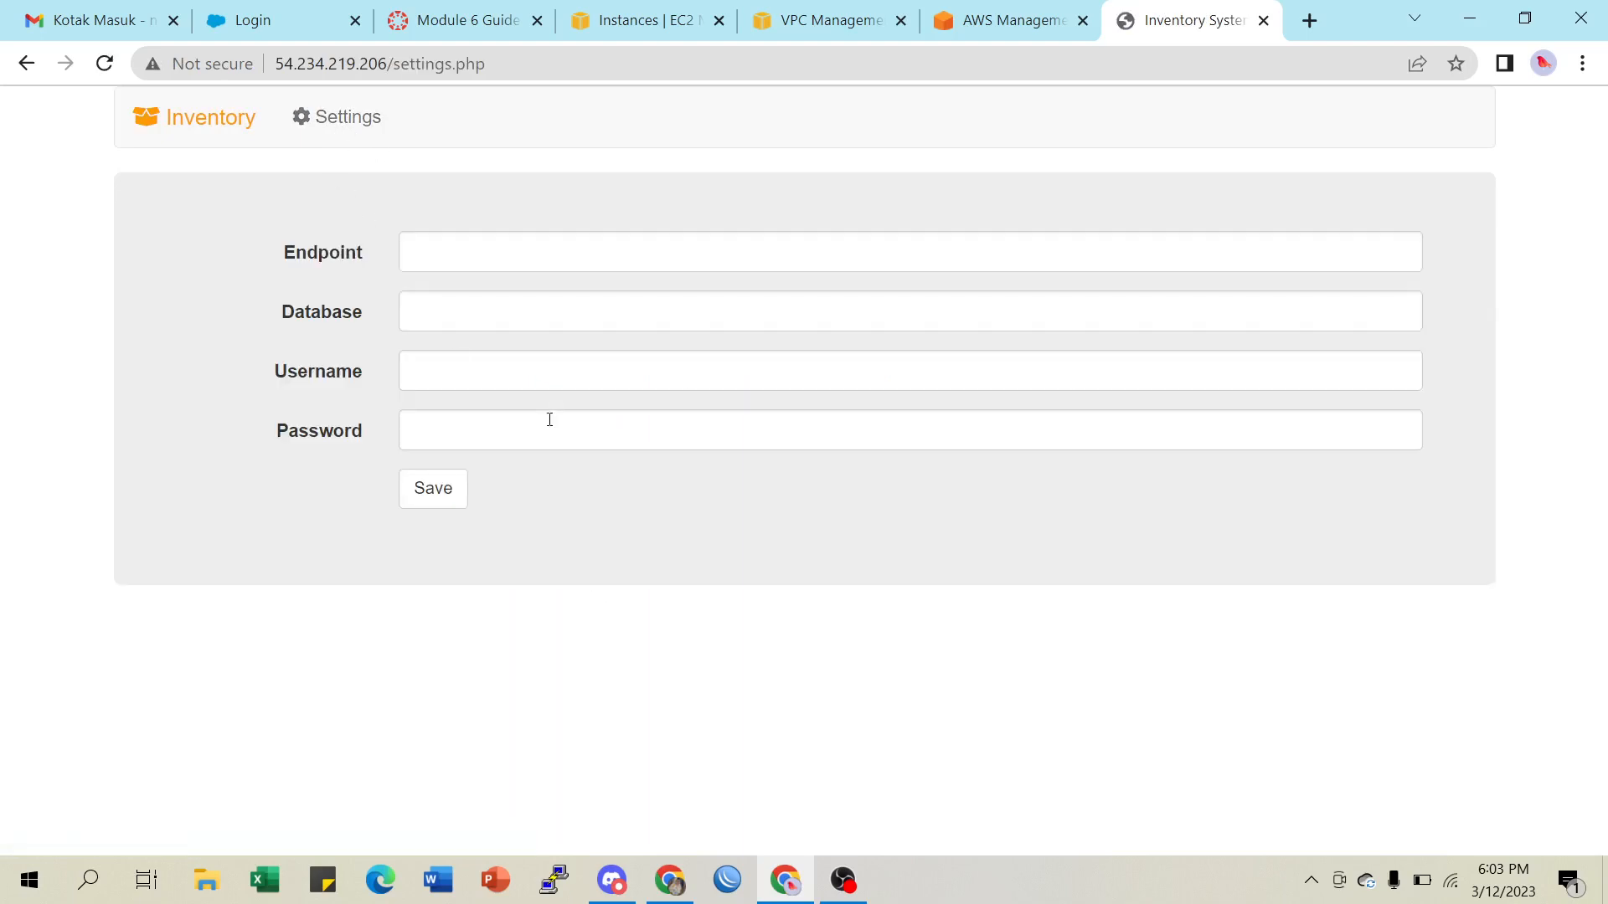
{"action": "left_click", "coordinate": [446, 21]}
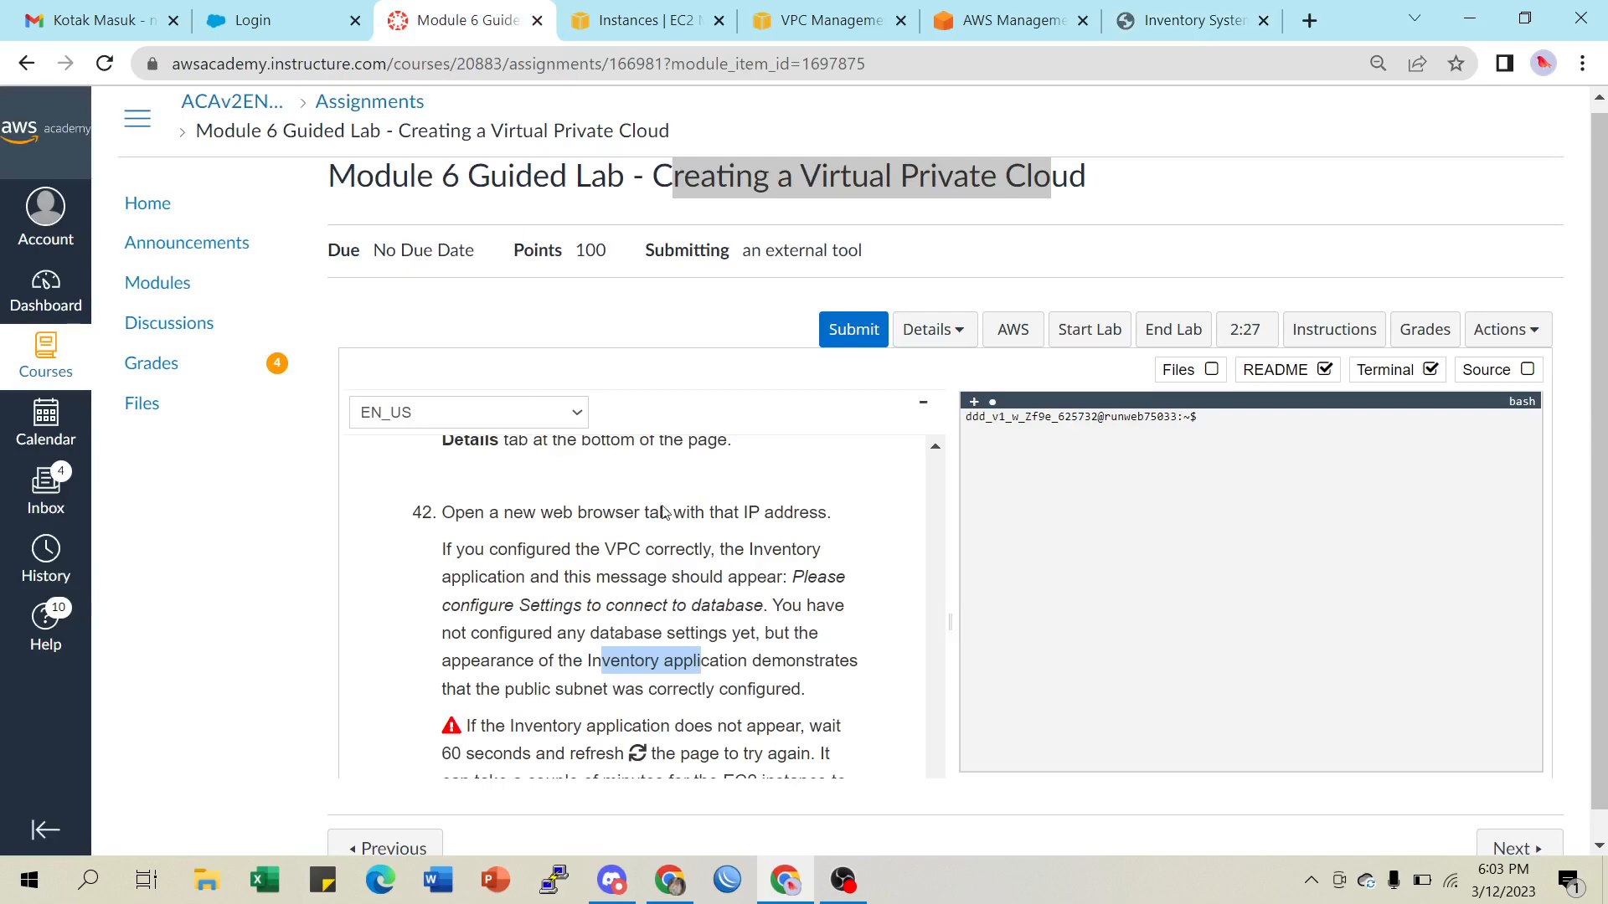
{"action": "scroll", "coordinate": [770, 601], "scroll_direction": "up", "scroll_amount": 1}
{"action": "scroll", "coordinate": [772, 605], "scroll_direction": "down", "scroll_amount": 3}
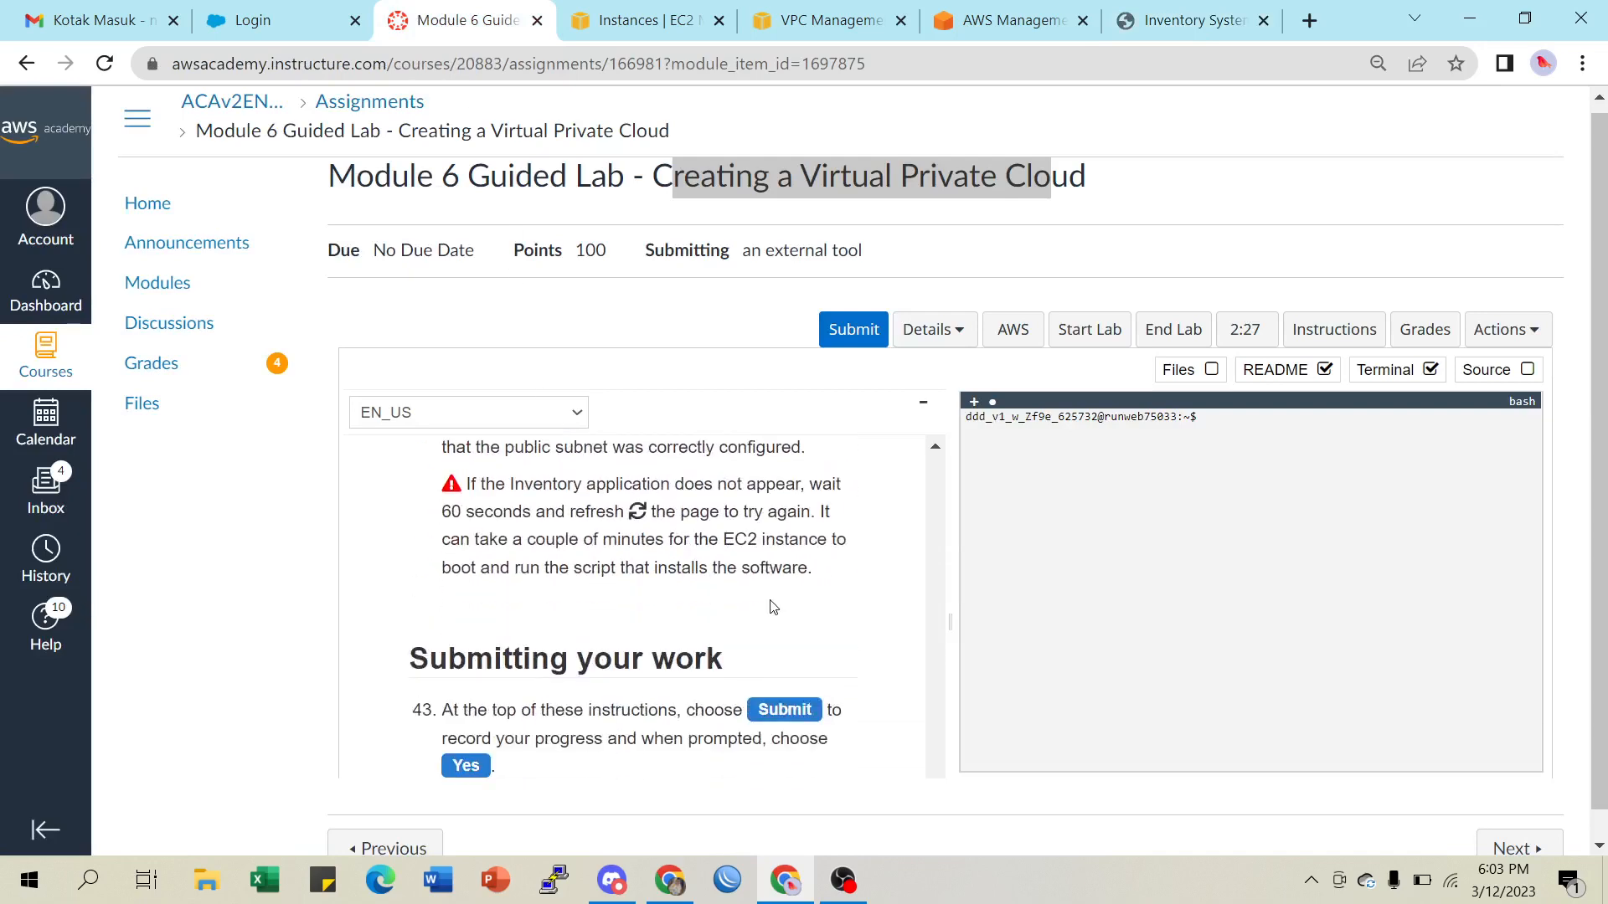
{"action": "scroll", "coordinate": [773, 607], "scroll_direction": "up", "scroll_amount": 15}
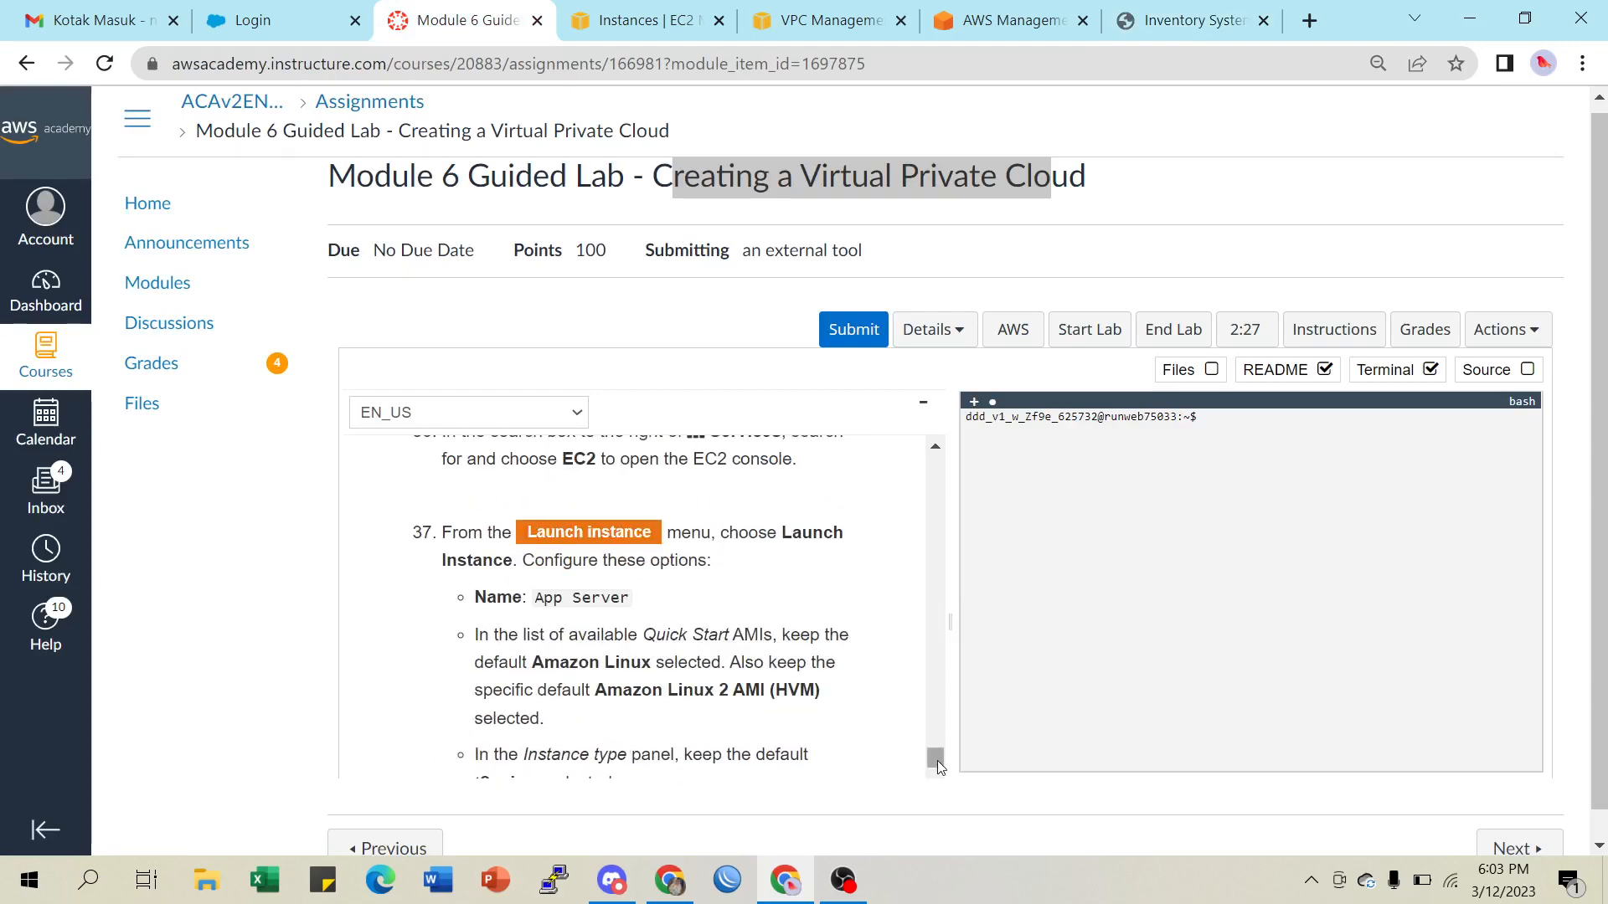
Examine the lab's target architecture diagram, including its public and private subnets, and revisit the Inventory application's Settings page for comparison
{"action": "left_click_drag", "start_coordinate": [937, 760], "coordinate": [933, 460]}
{"action": "scroll", "coordinate": [774, 512], "scroll_direction": "down", "scroll_amount": 10}
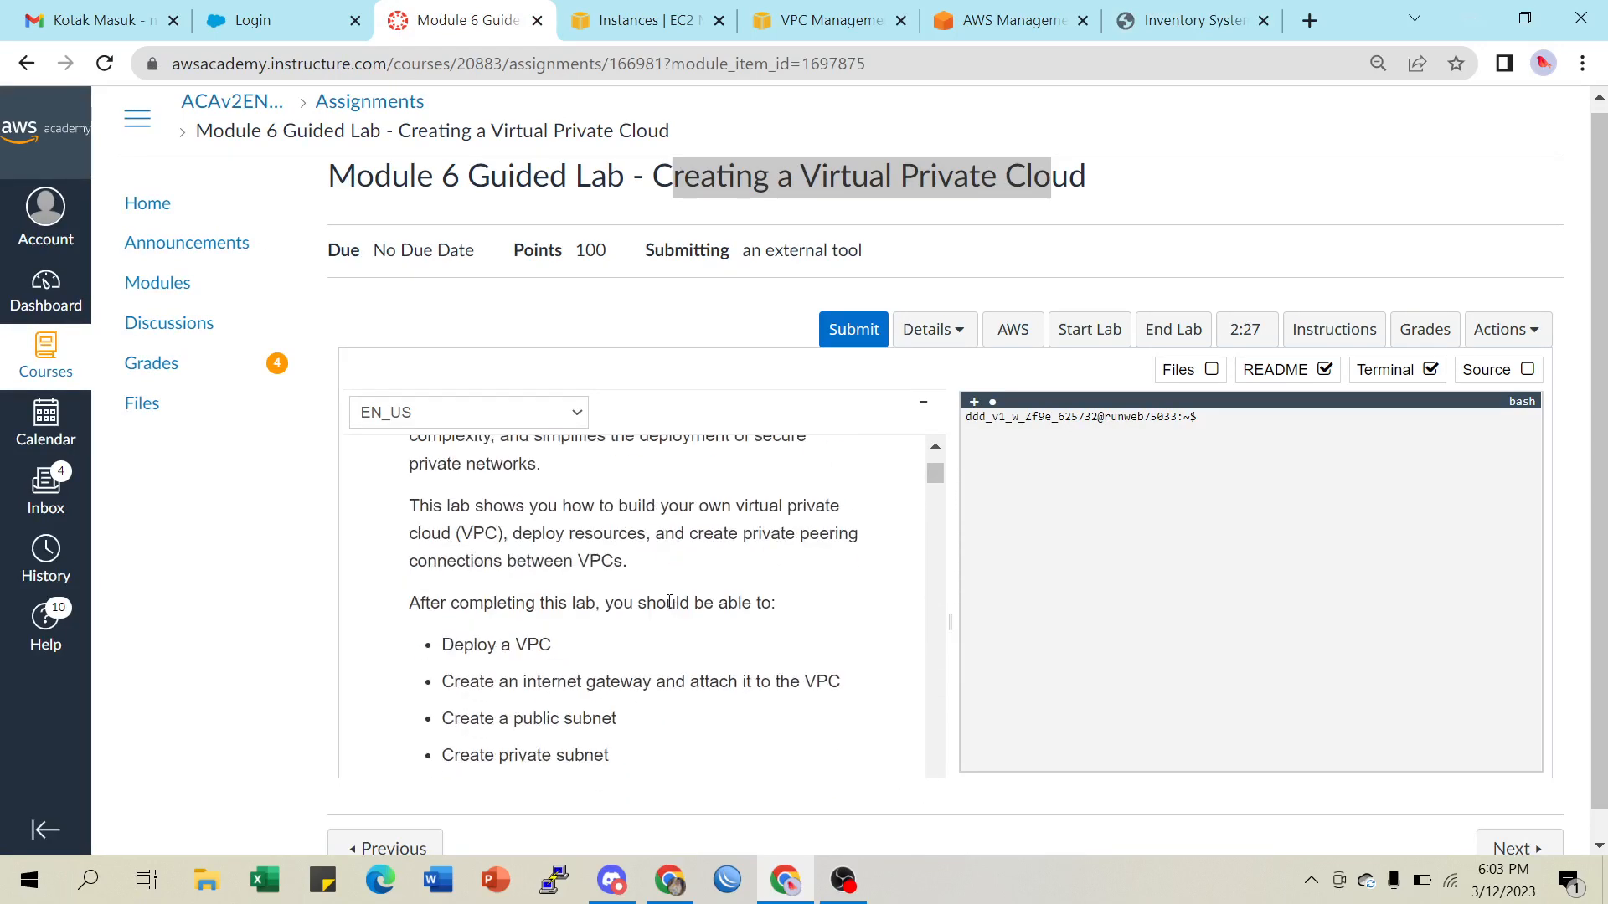
{"action": "scroll", "coordinate": [649, 649], "scroll_direction": "down", "scroll_amount": 3}
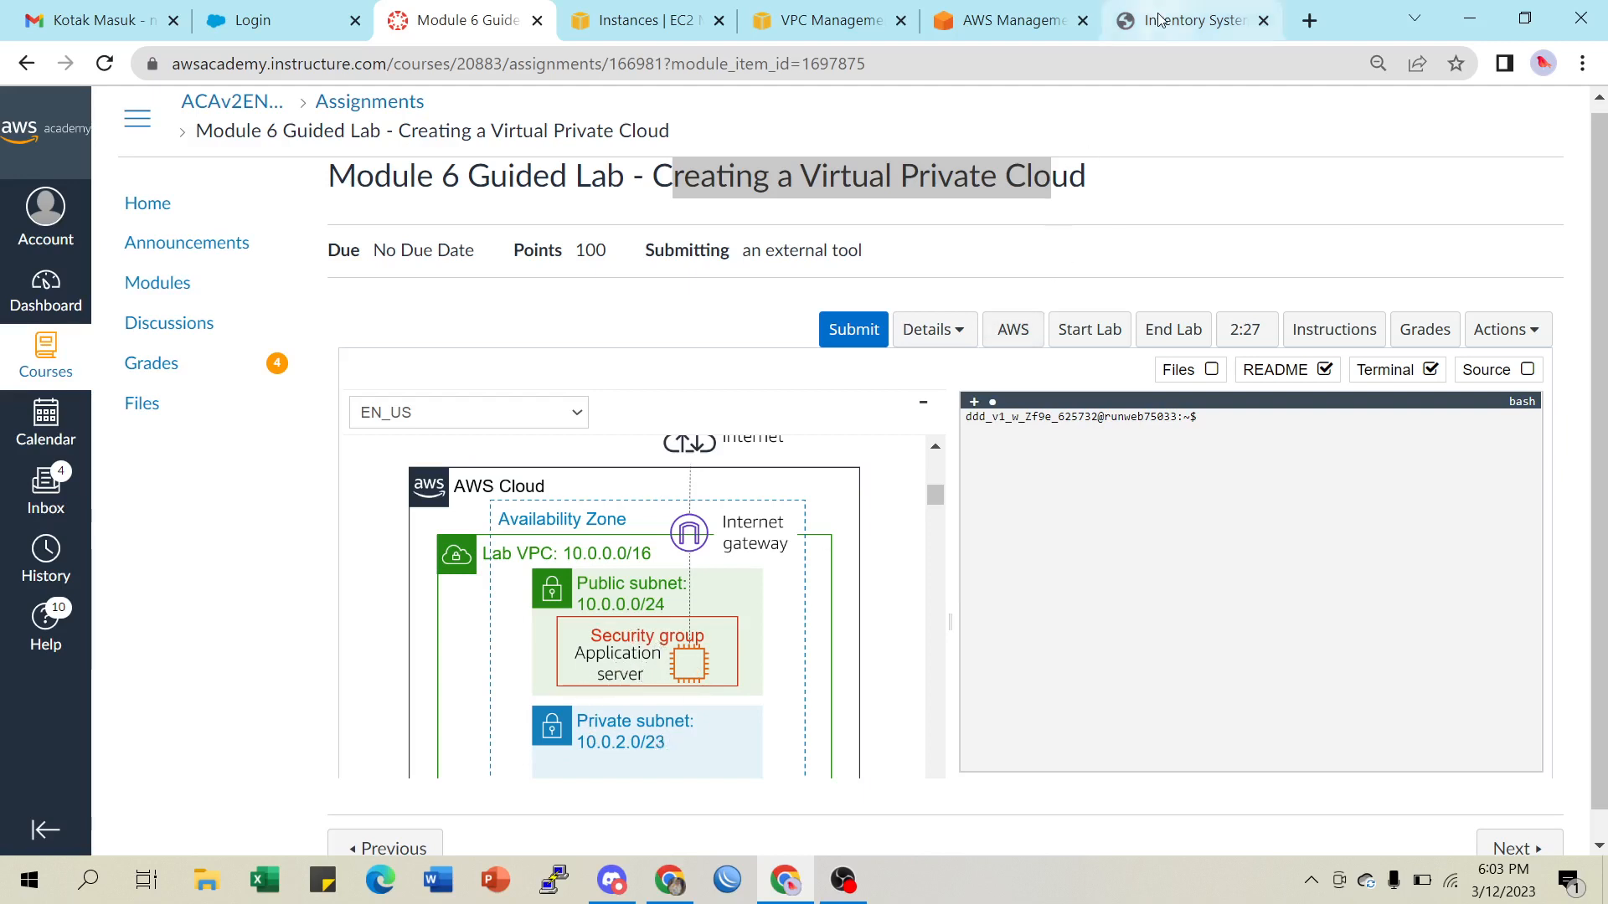
{"action": "scroll", "coordinate": [654, 663], "scroll_direction": "up", "scroll_amount": 2}
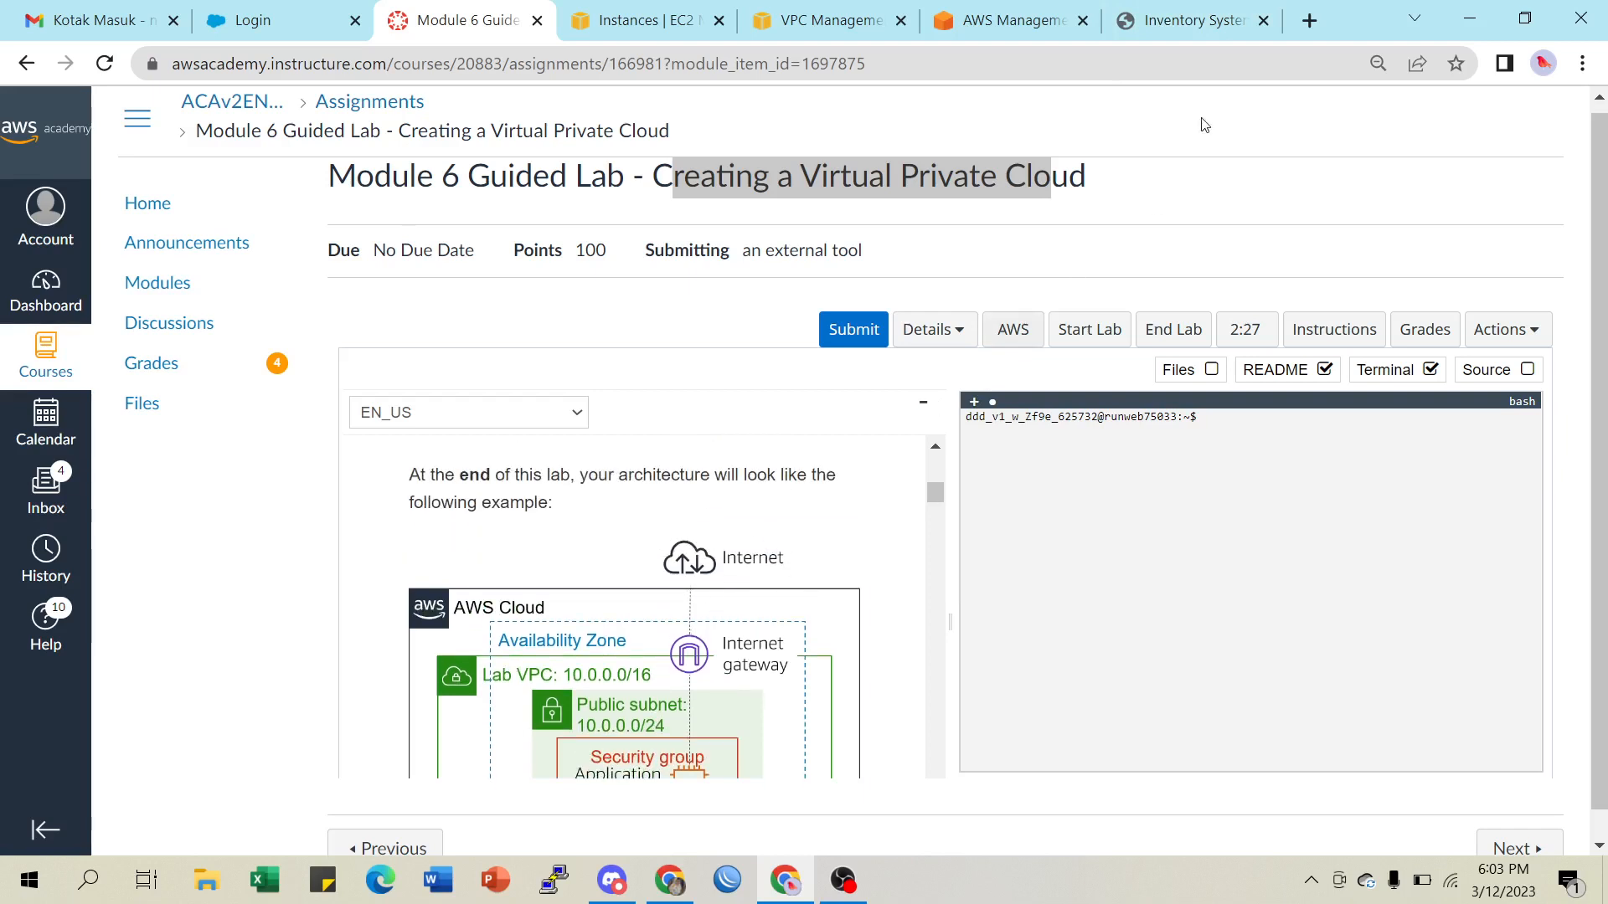
{"action": "left_click", "coordinate": [1184, 23]}
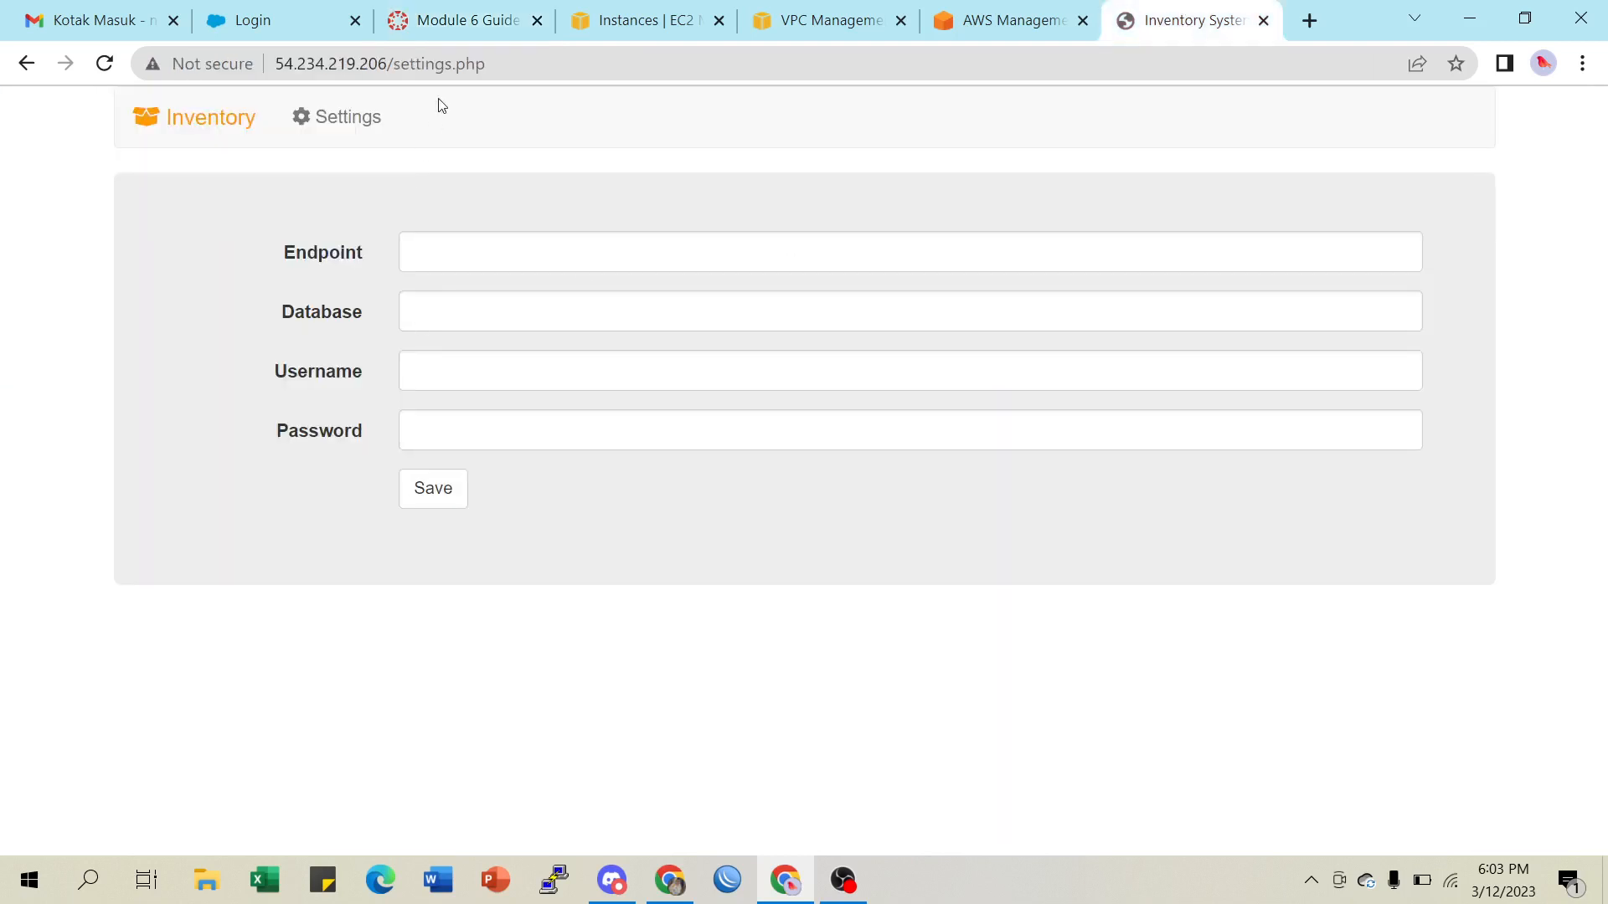
{"action": "left_click", "coordinate": [463, 31]}
{"action": "scroll", "coordinate": [603, 578], "scroll_direction": "down", "scroll_amount": 2}
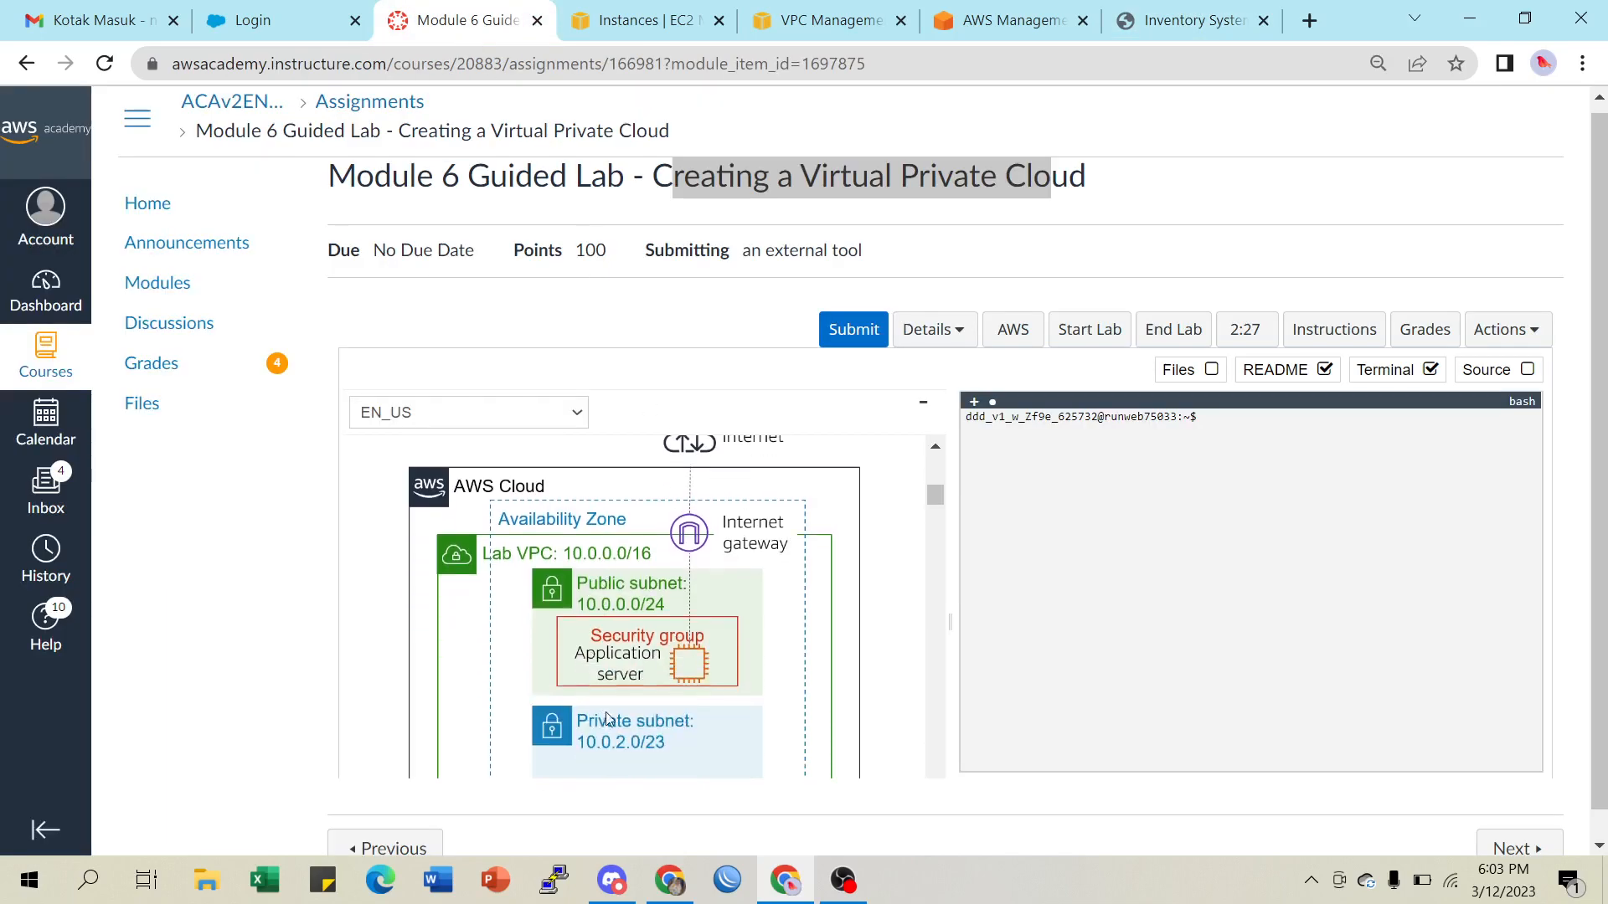
{"action": "scroll", "coordinate": [611, 722], "scroll_direction": "down", "scroll_amount": 2}
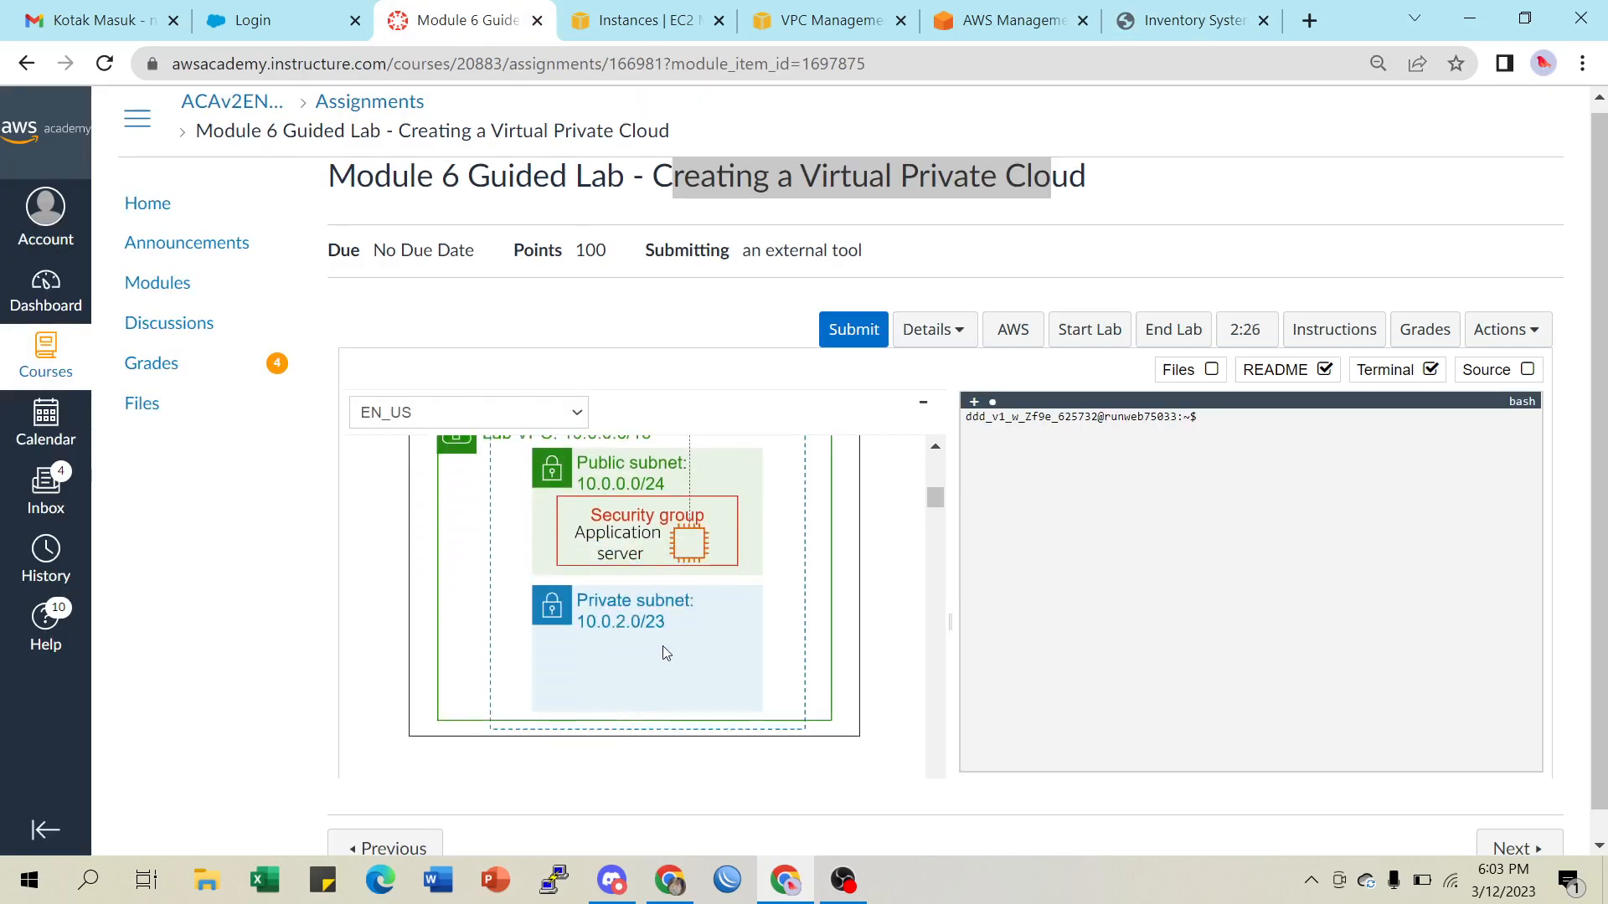
{"action": "scroll", "coordinate": [666, 649], "scroll_direction": "up", "scroll_amount": 2}
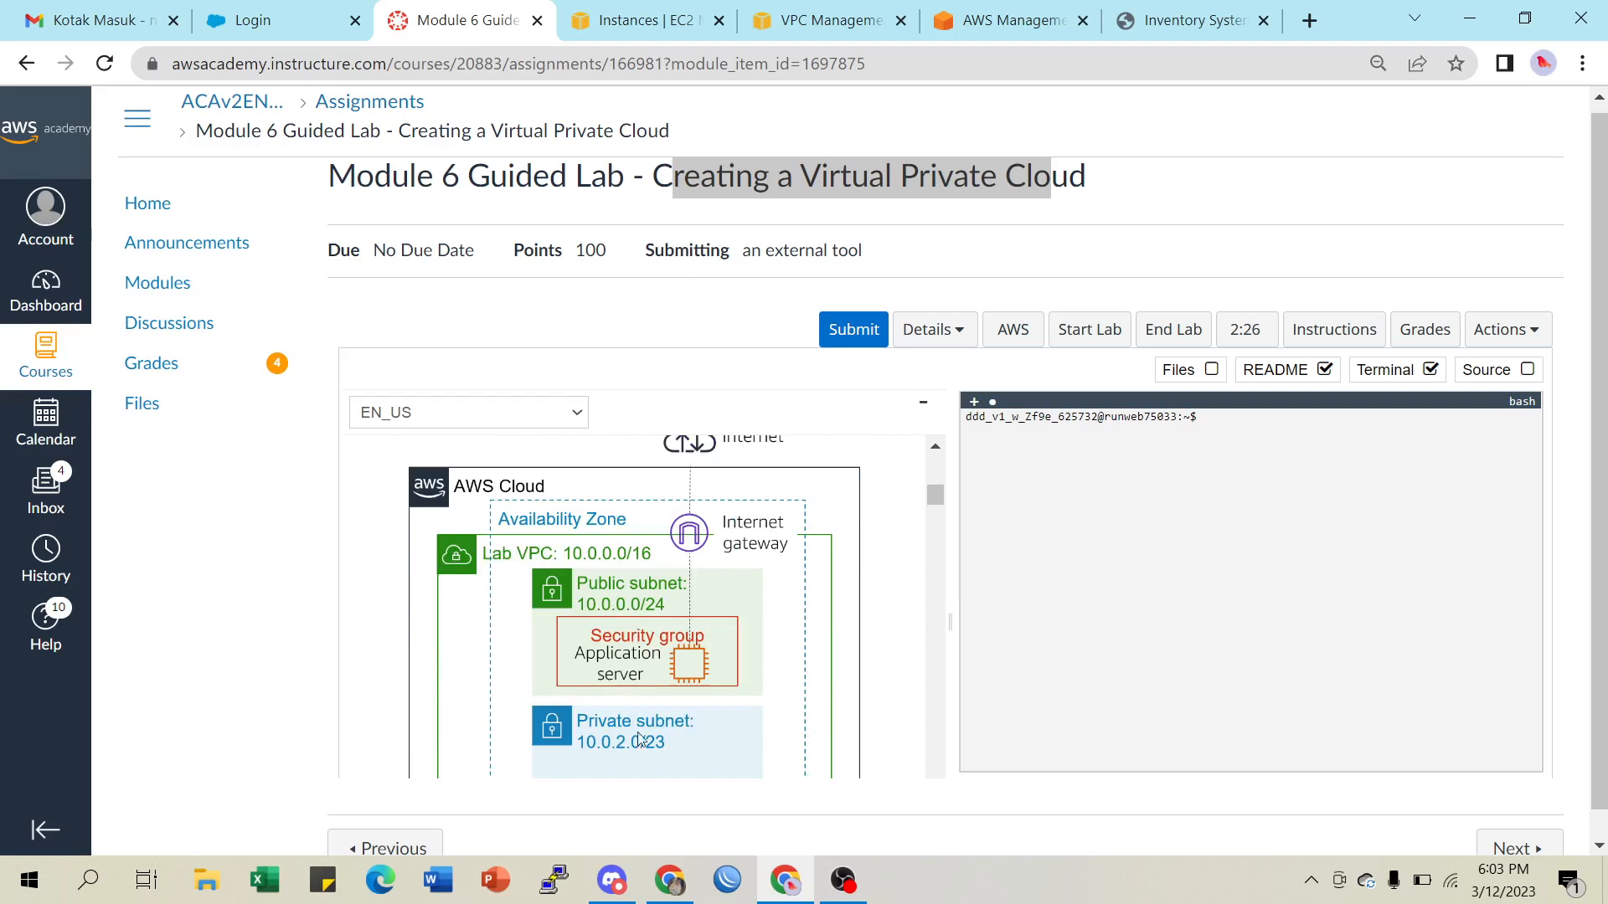
{"action": "scroll", "coordinate": [635, 731], "scroll_direction": "down", "scroll_amount": 3}
{"action": "scroll", "coordinate": [625, 559], "scroll_direction": "up", "scroll_amount": 2}
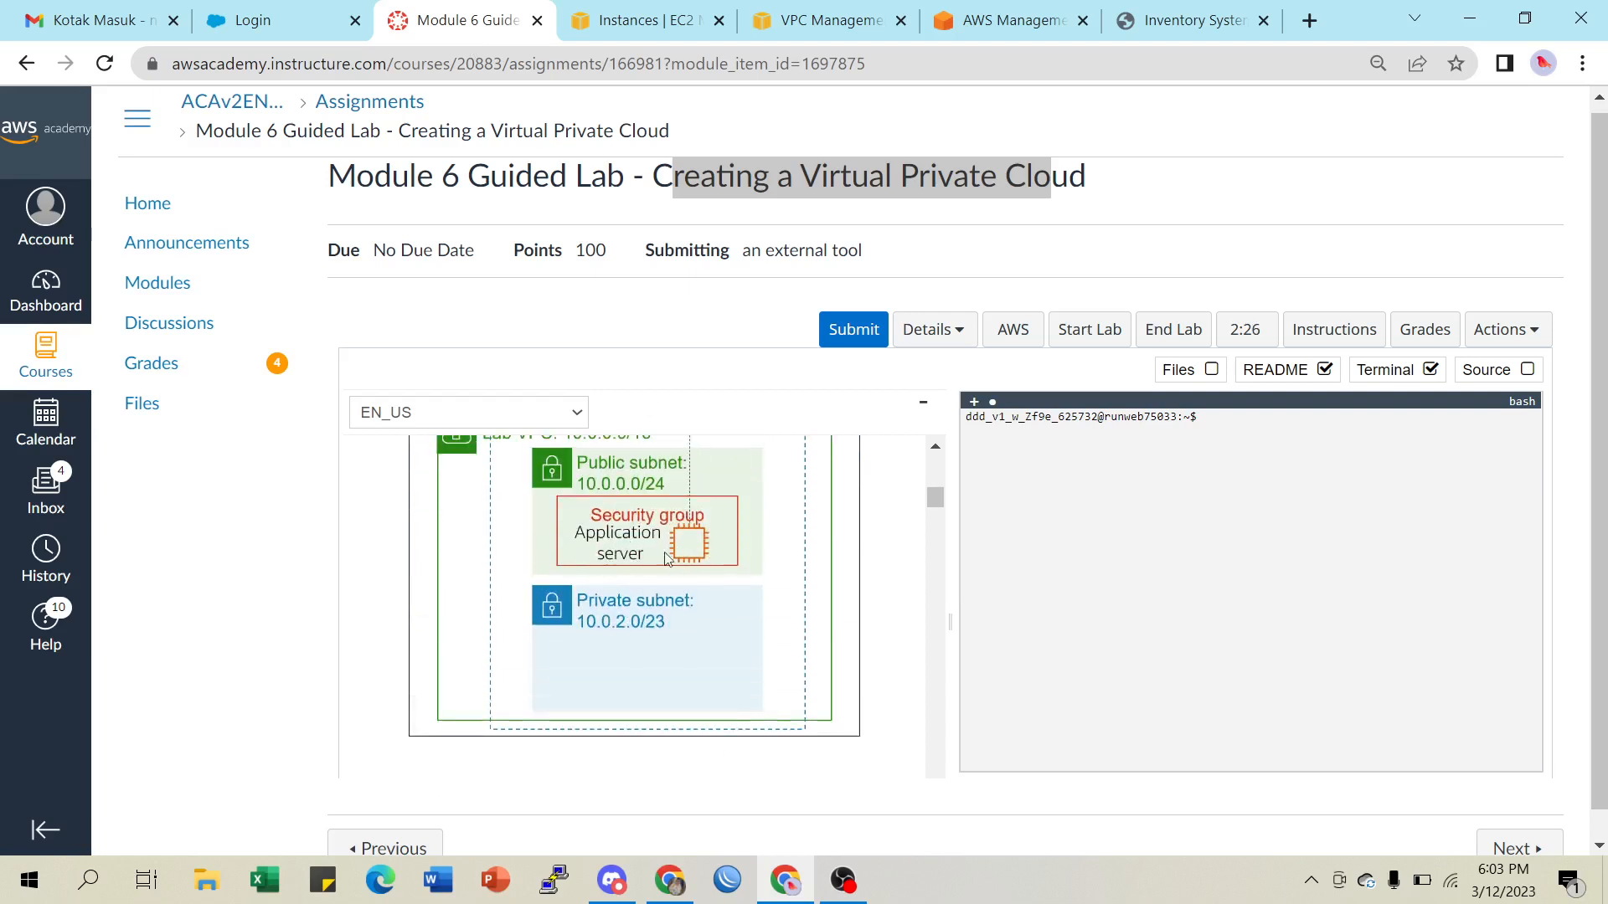
{"action": "scroll", "coordinate": [640, 558], "scroll_direction": "up", "scroll_amount": 2}
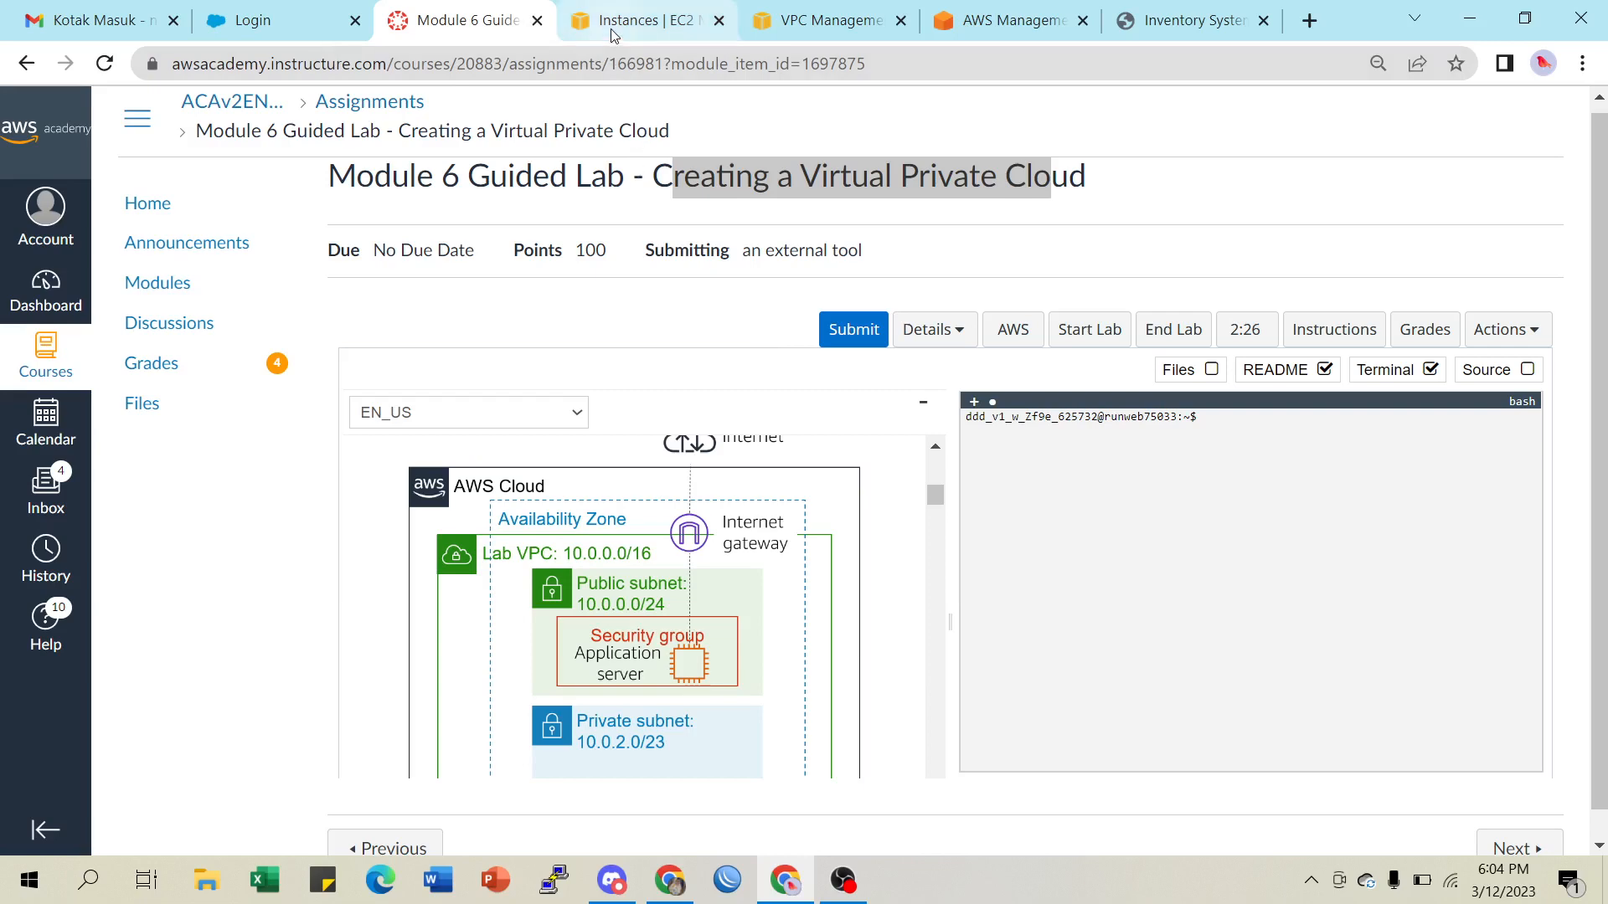
Read the lab's instructions on submitting the work, and submit the lab for grading with confirmation
{"action": "scroll", "coordinate": [617, 515], "scroll_direction": "down", "scroll_amount": 5}
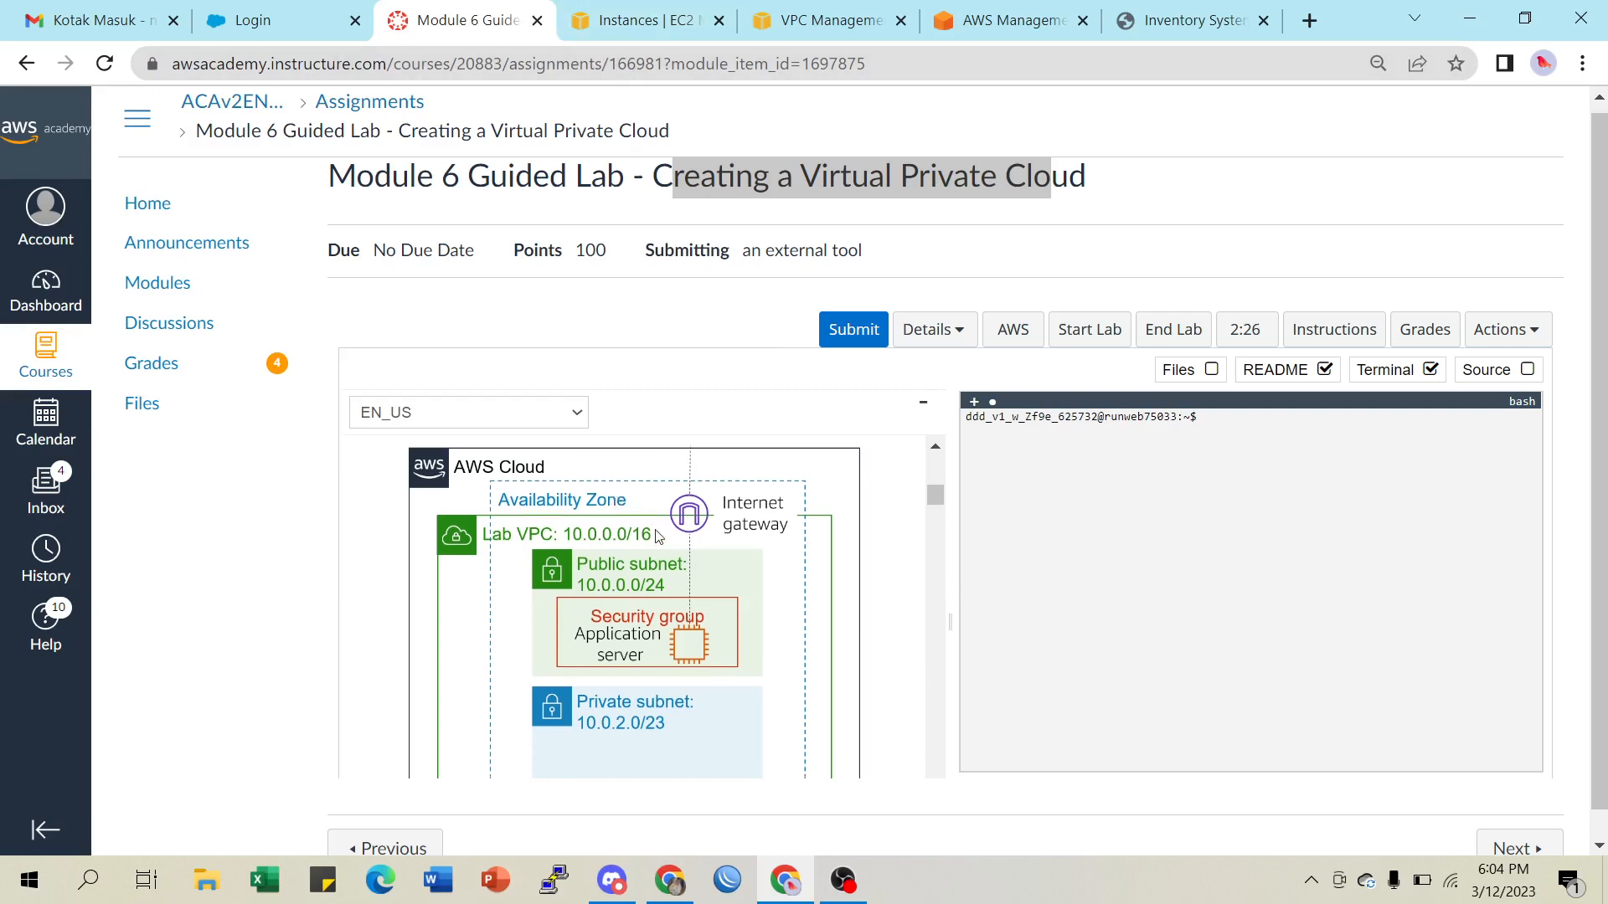
{"action": "left_click_drag", "start_coordinate": [935, 517], "coordinate": [935, 747]}
{"action": "scroll", "coordinate": [705, 691], "scroll_direction": "down", "scroll_amount": 15}
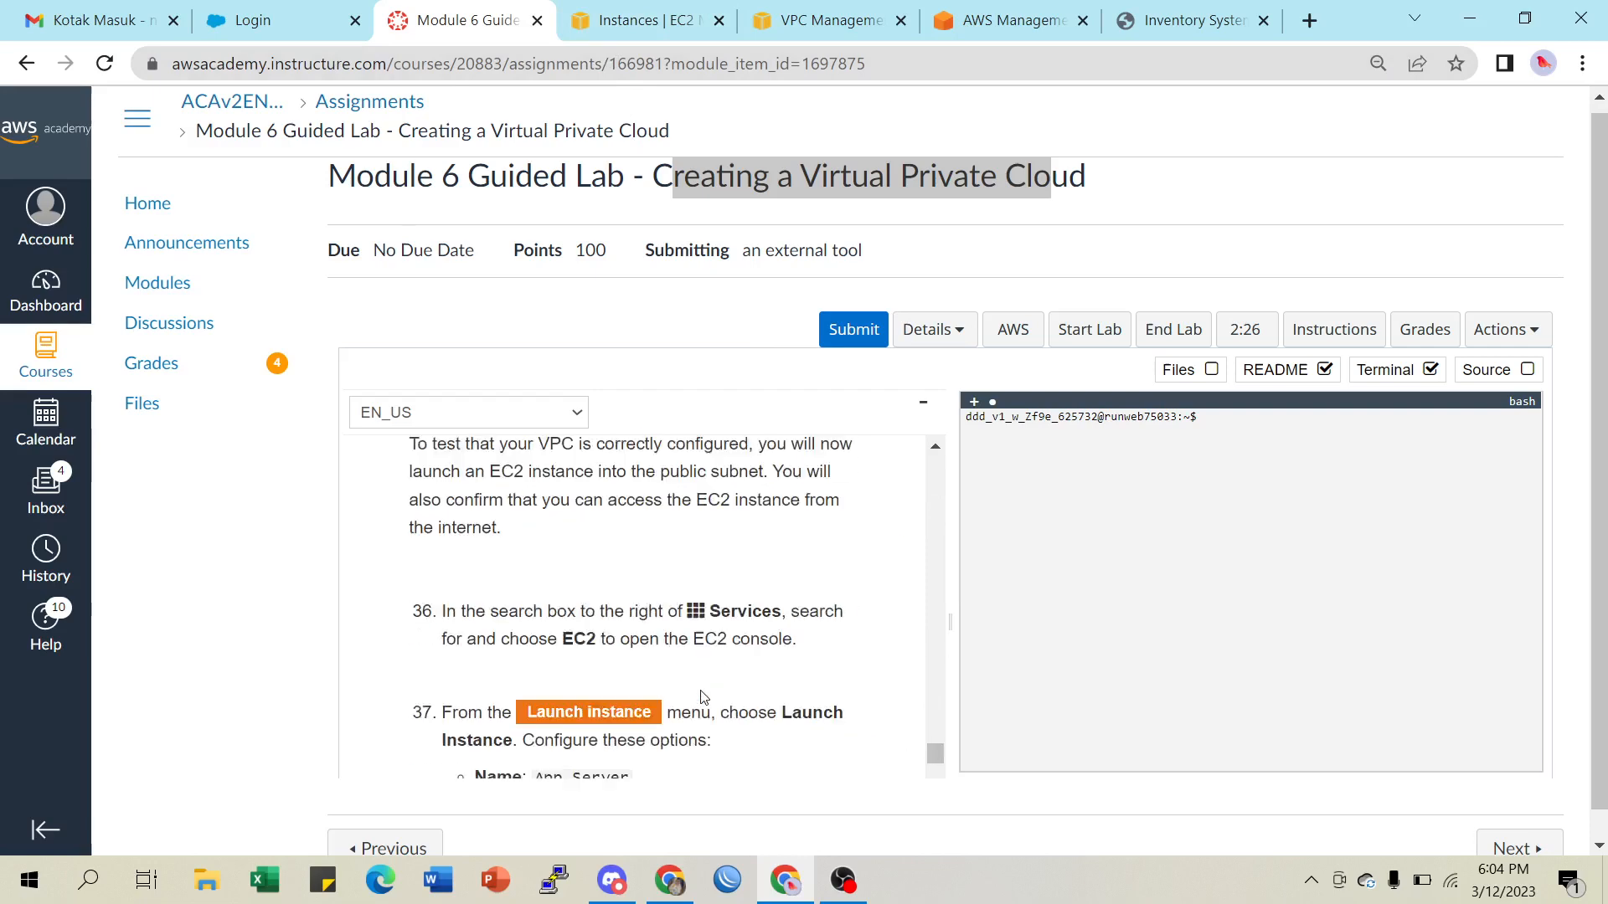
{"action": "scroll", "coordinate": [702, 691], "scroll_direction": "down", "scroll_amount": 15}
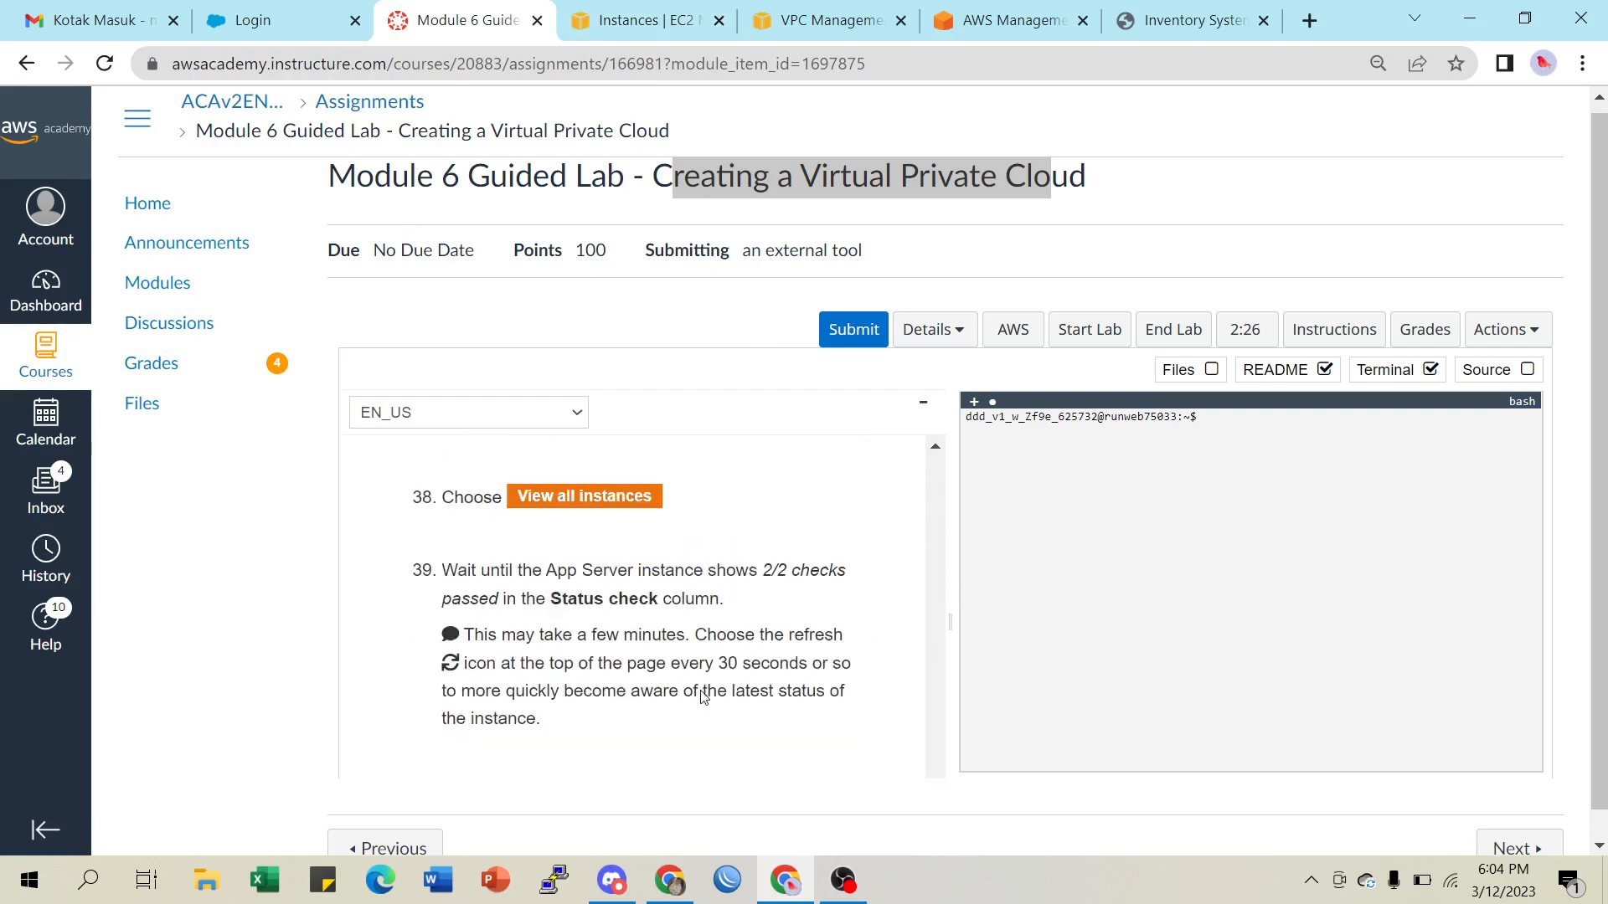
{"action": "scroll", "coordinate": [702, 691], "scroll_direction": "up", "scroll_amount": 3}
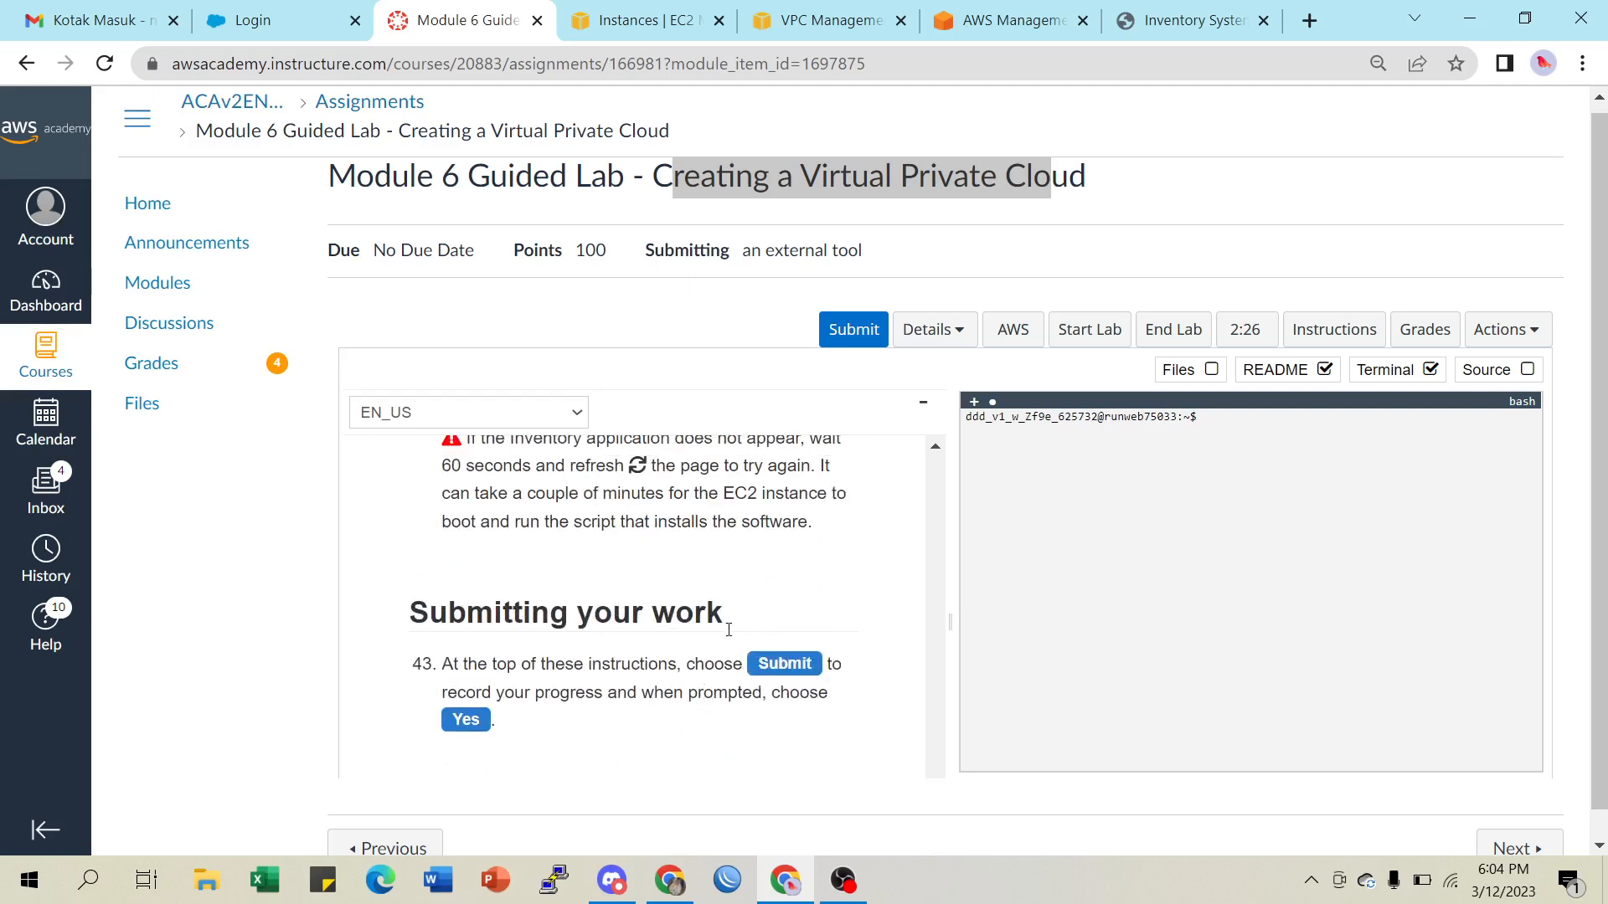
{"action": "scroll", "coordinate": [599, 657], "scroll_direction": "down", "scroll_amount": 2}
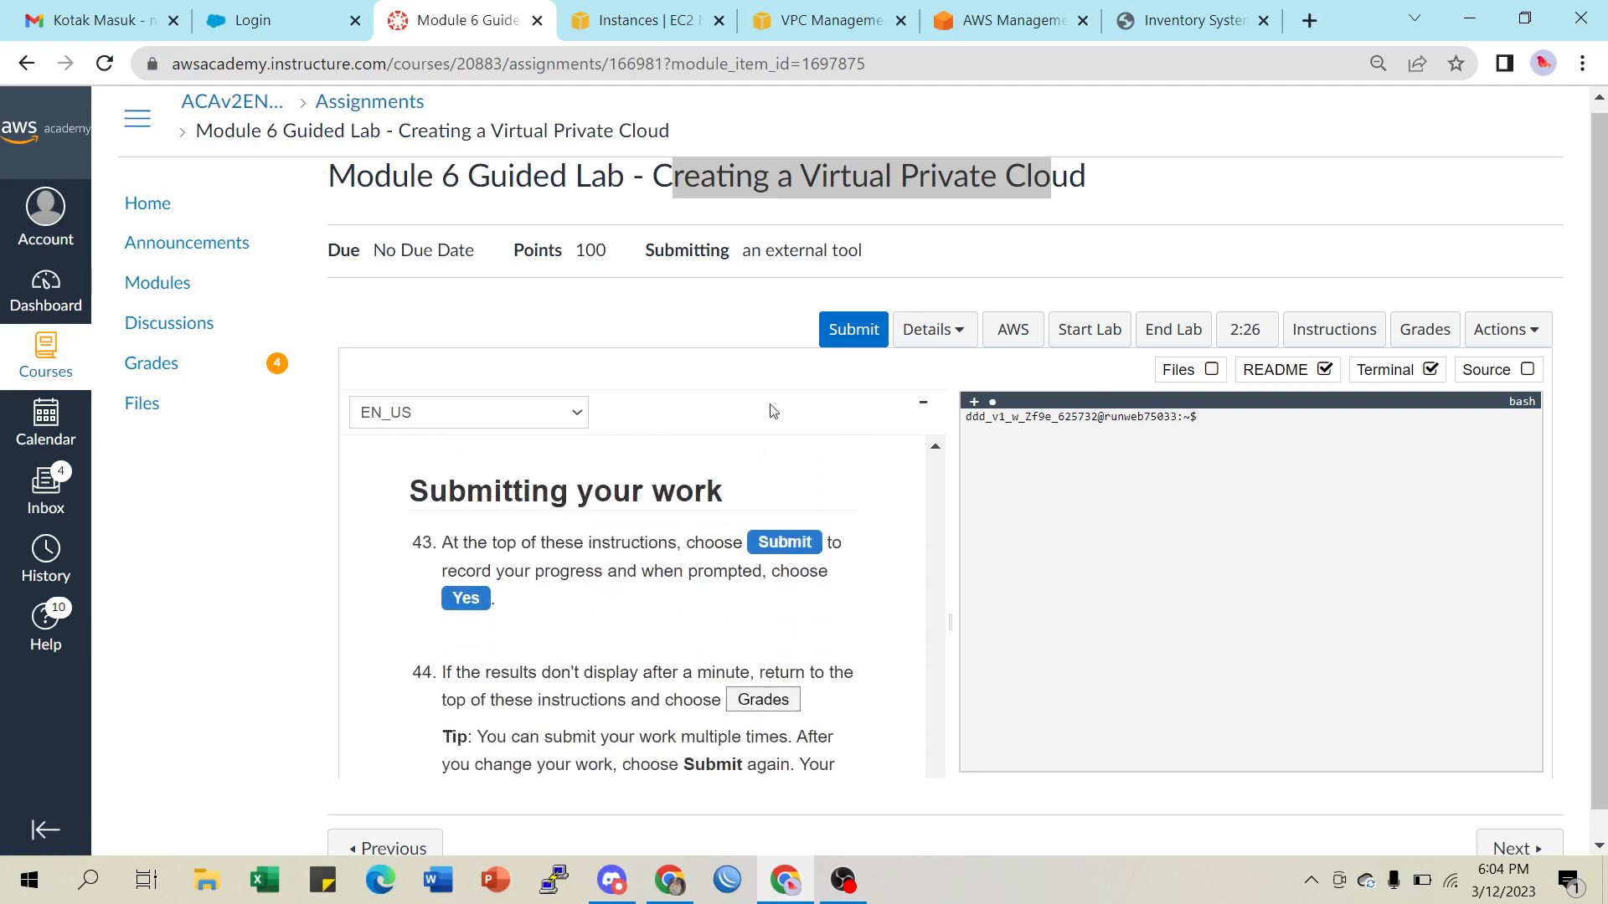
{"action": "left_click", "coordinate": [846, 332]}
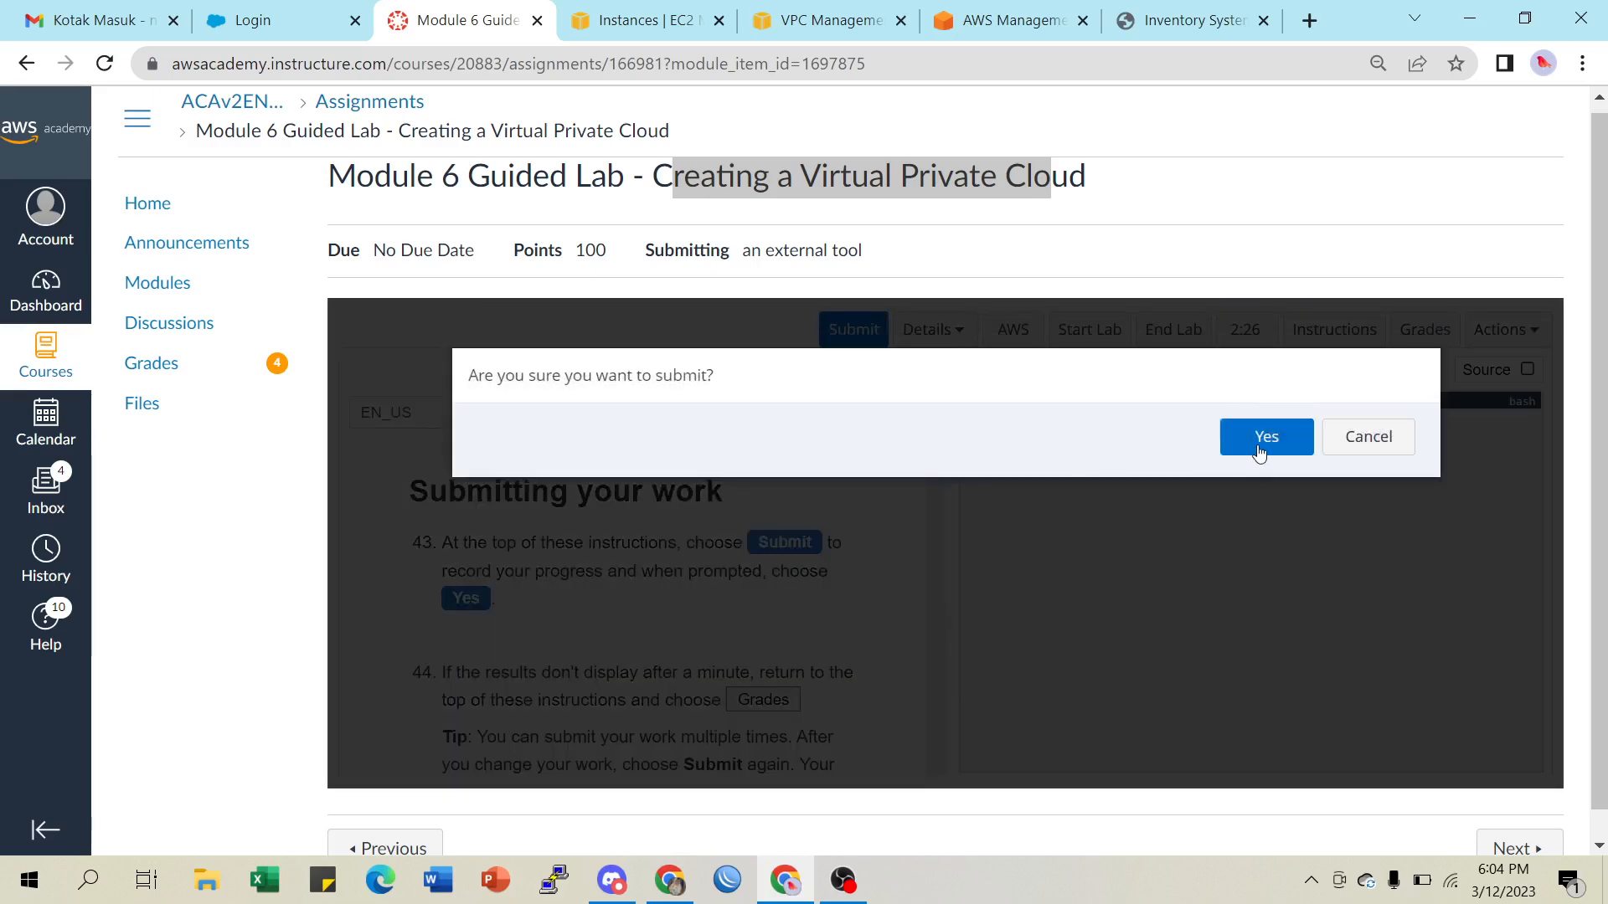
{"action": "left_click", "coordinate": [1259, 442]}
Widen the grading results area and review the total score and the score of each lab task
{"action": "scroll", "coordinate": [758, 473], "scroll_direction": "down", "scroll_amount": 2}
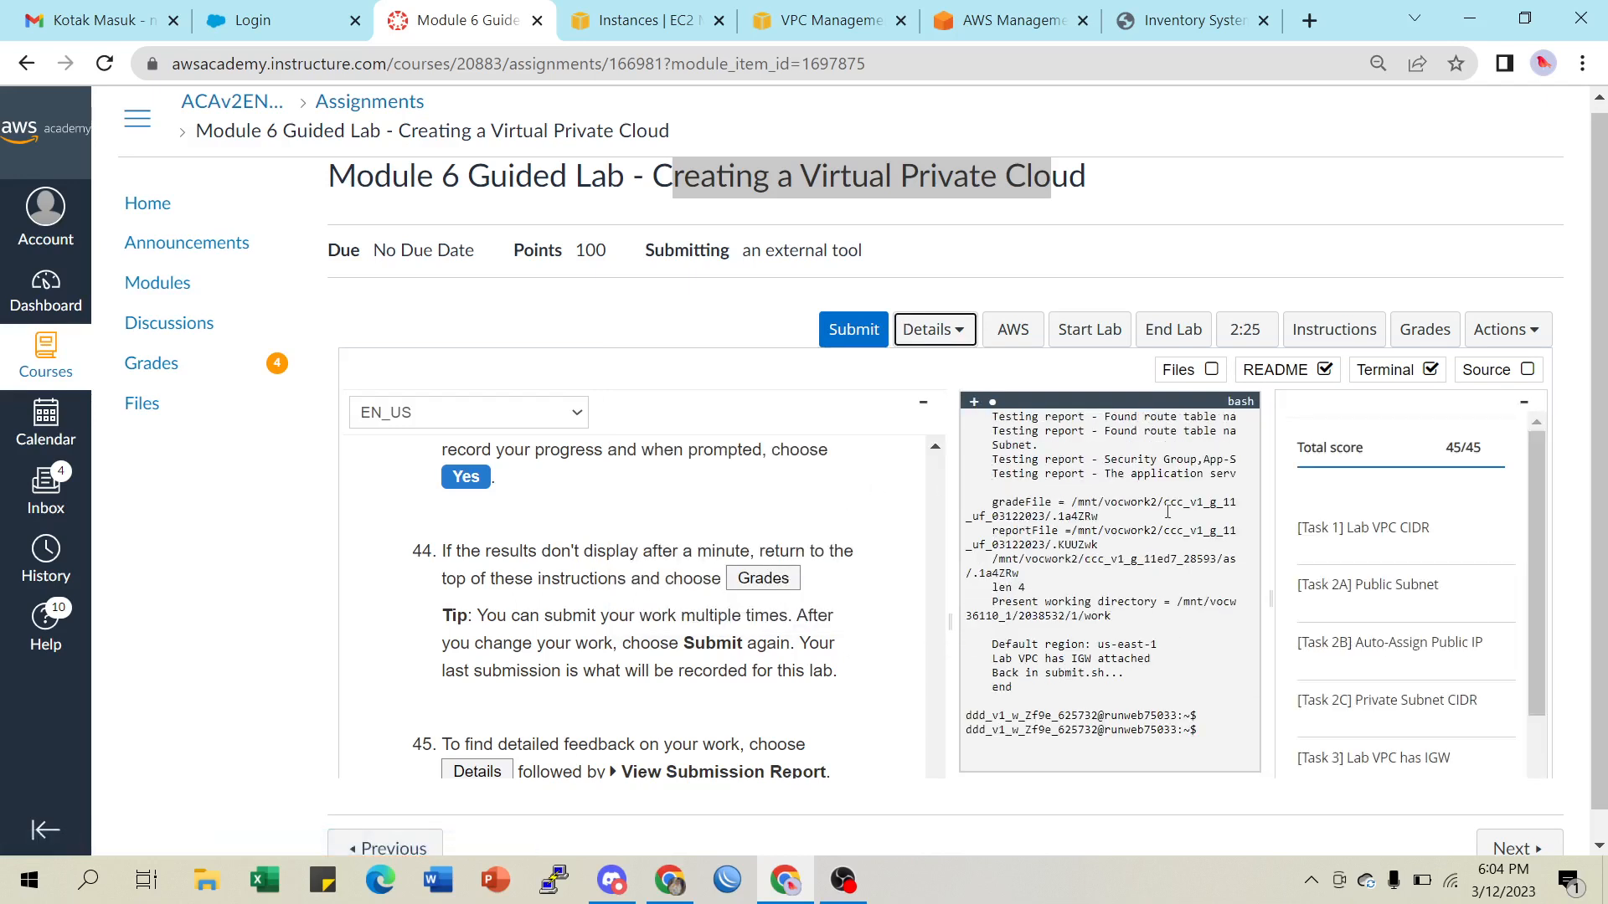
{"action": "scroll", "coordinate": [1468, 548], "scroll_direction": "down", "scroll_amount": 3}
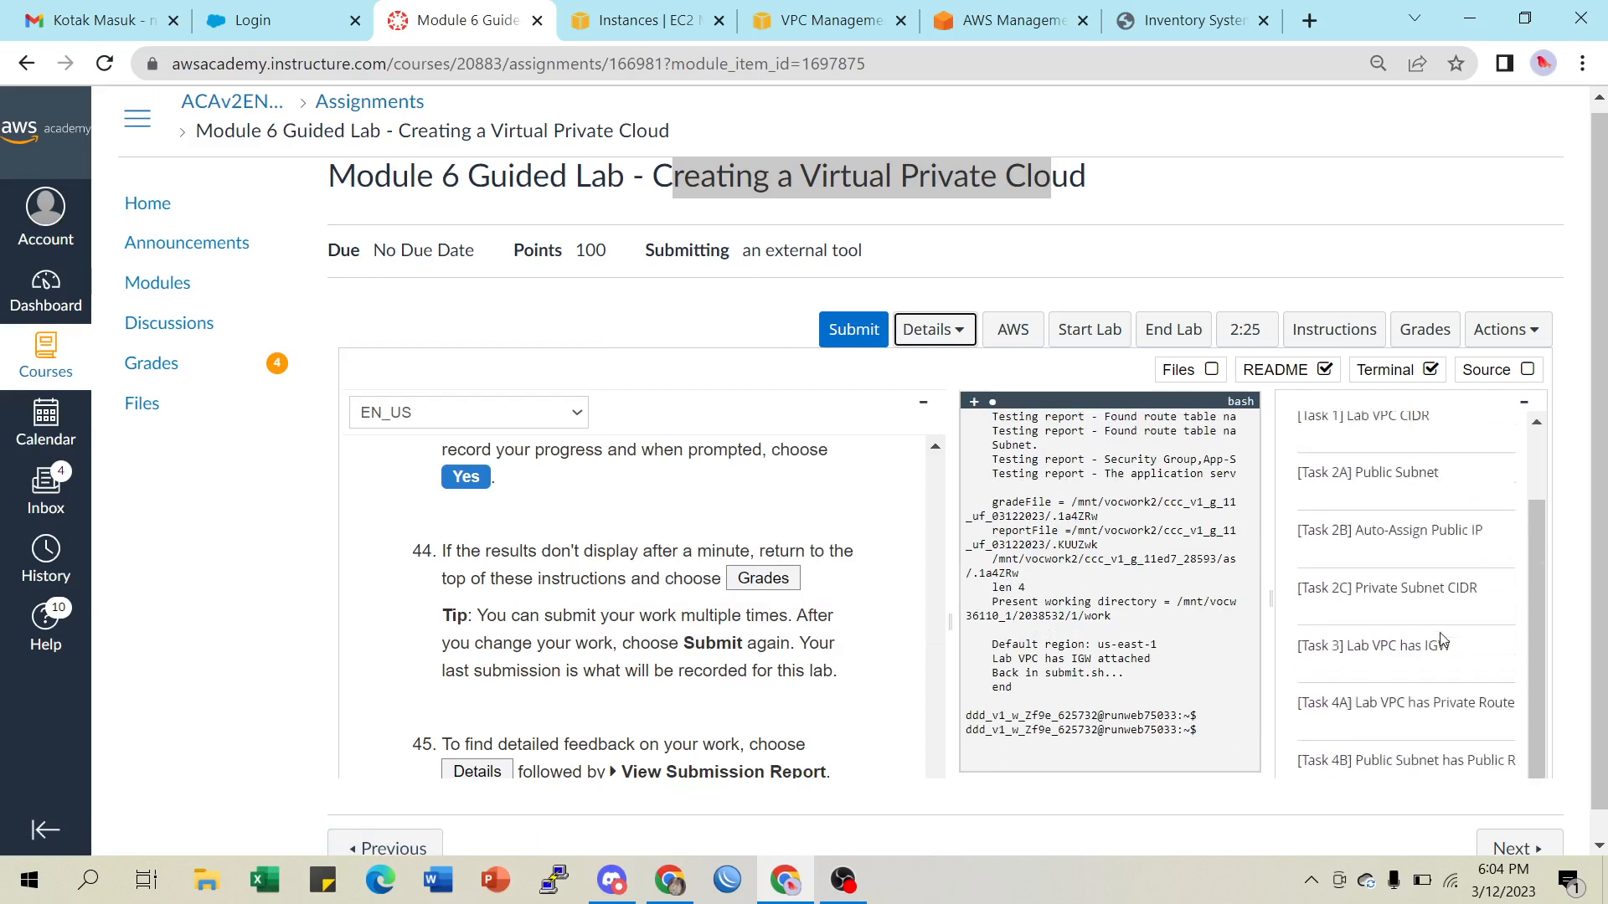
{"action": "left_click_drag", "start_coordinate": [1271, 603], "coordinate": [1111, 639]}
{"action": "scroll", "coordinate": [1397, 603], "scroll_direction": "up", "scroll_amount": 3}
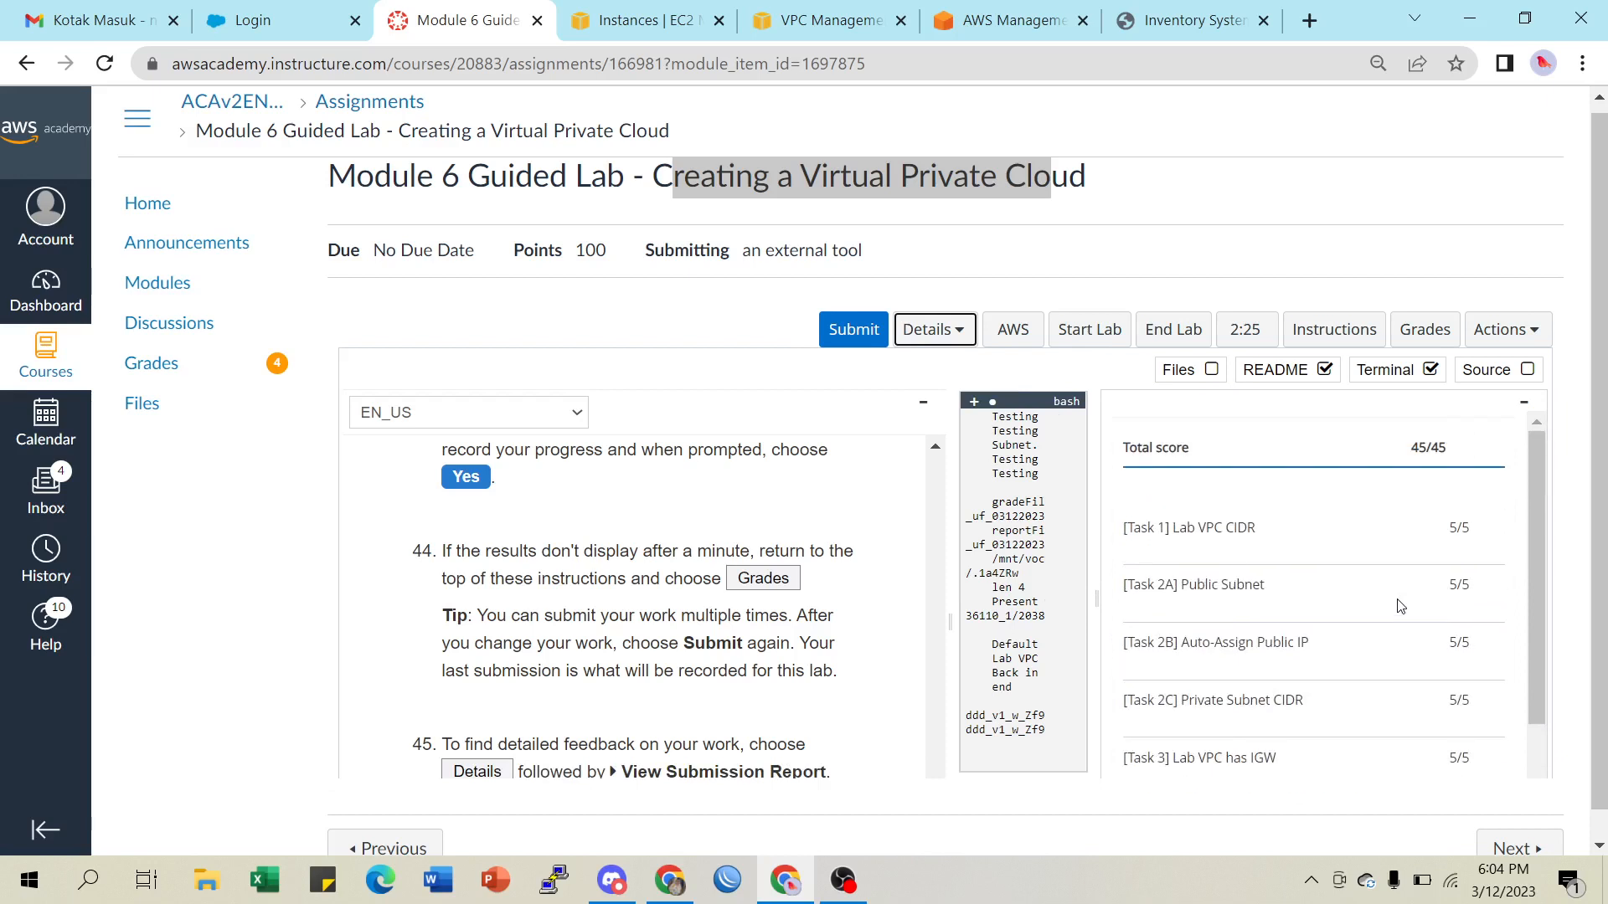
{"action": "scroll", "coordinate": [1261, 554], "scroll_direction": "down", "scroll_amount": 3}
{"action": "scroll", "coordinate": [1261, 551], "scroll_direction": "up", "scroll_amount": 3}
{"action": "scroll", "coordinate": [1246, 557], "scroll_direction": "down", "scroll_amount": 2}
{"action": "scroll", "coordinate": [1253, 502], "scroll_direction": "down", "scroll_amount": 1}
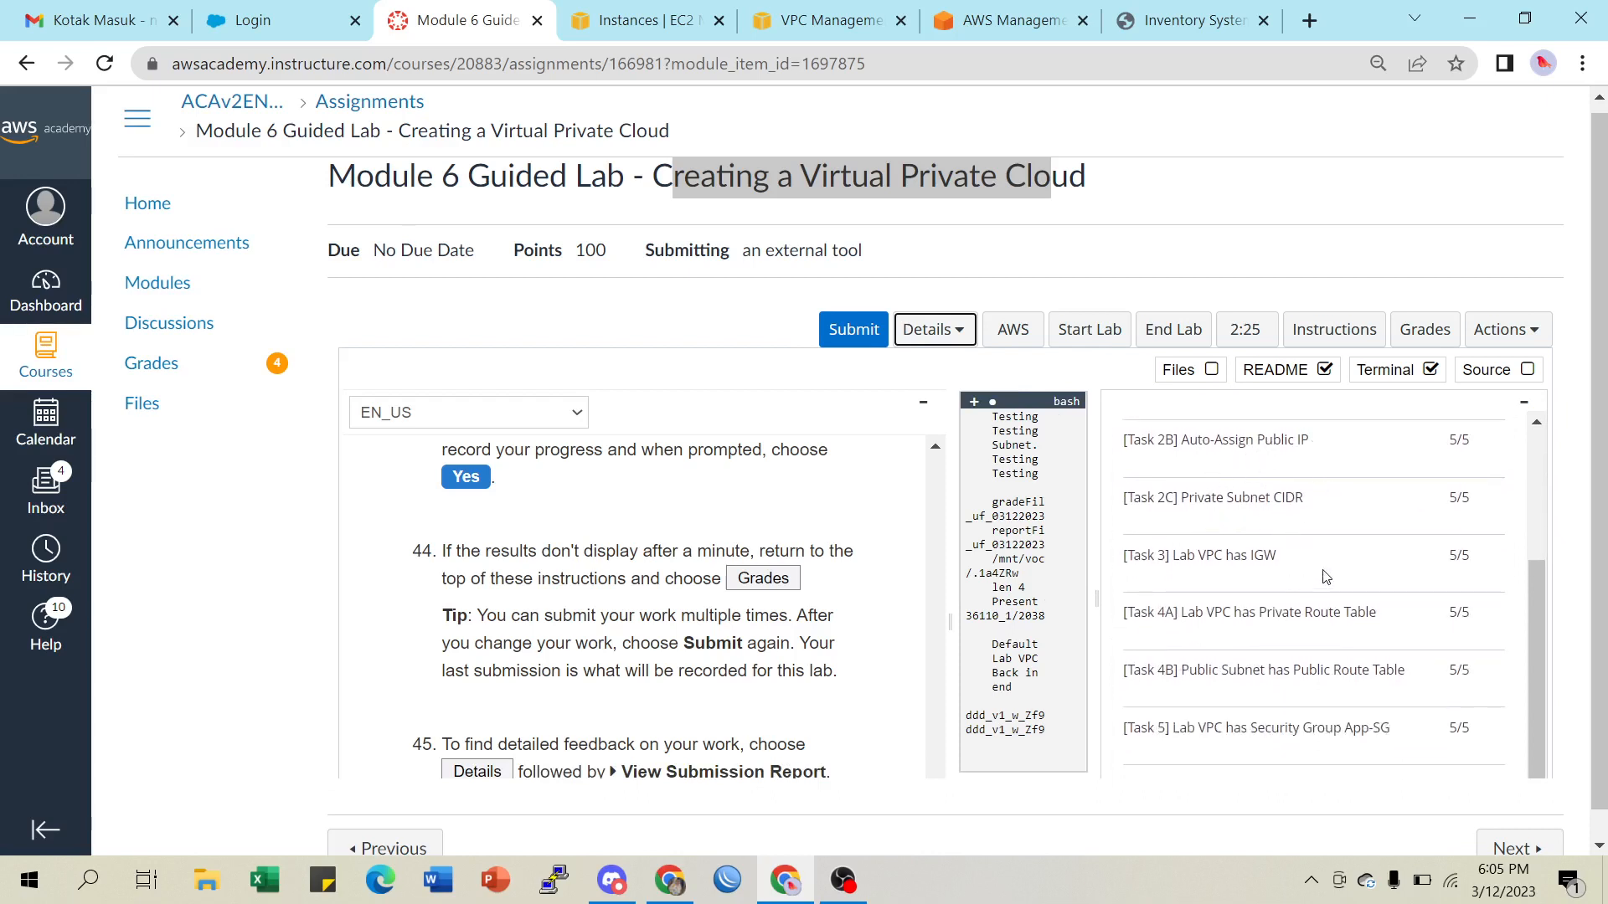
{"action": "scroll", "coordinate": [1336, 616], "scroll_direction": "down", "scroll_amount": 1}
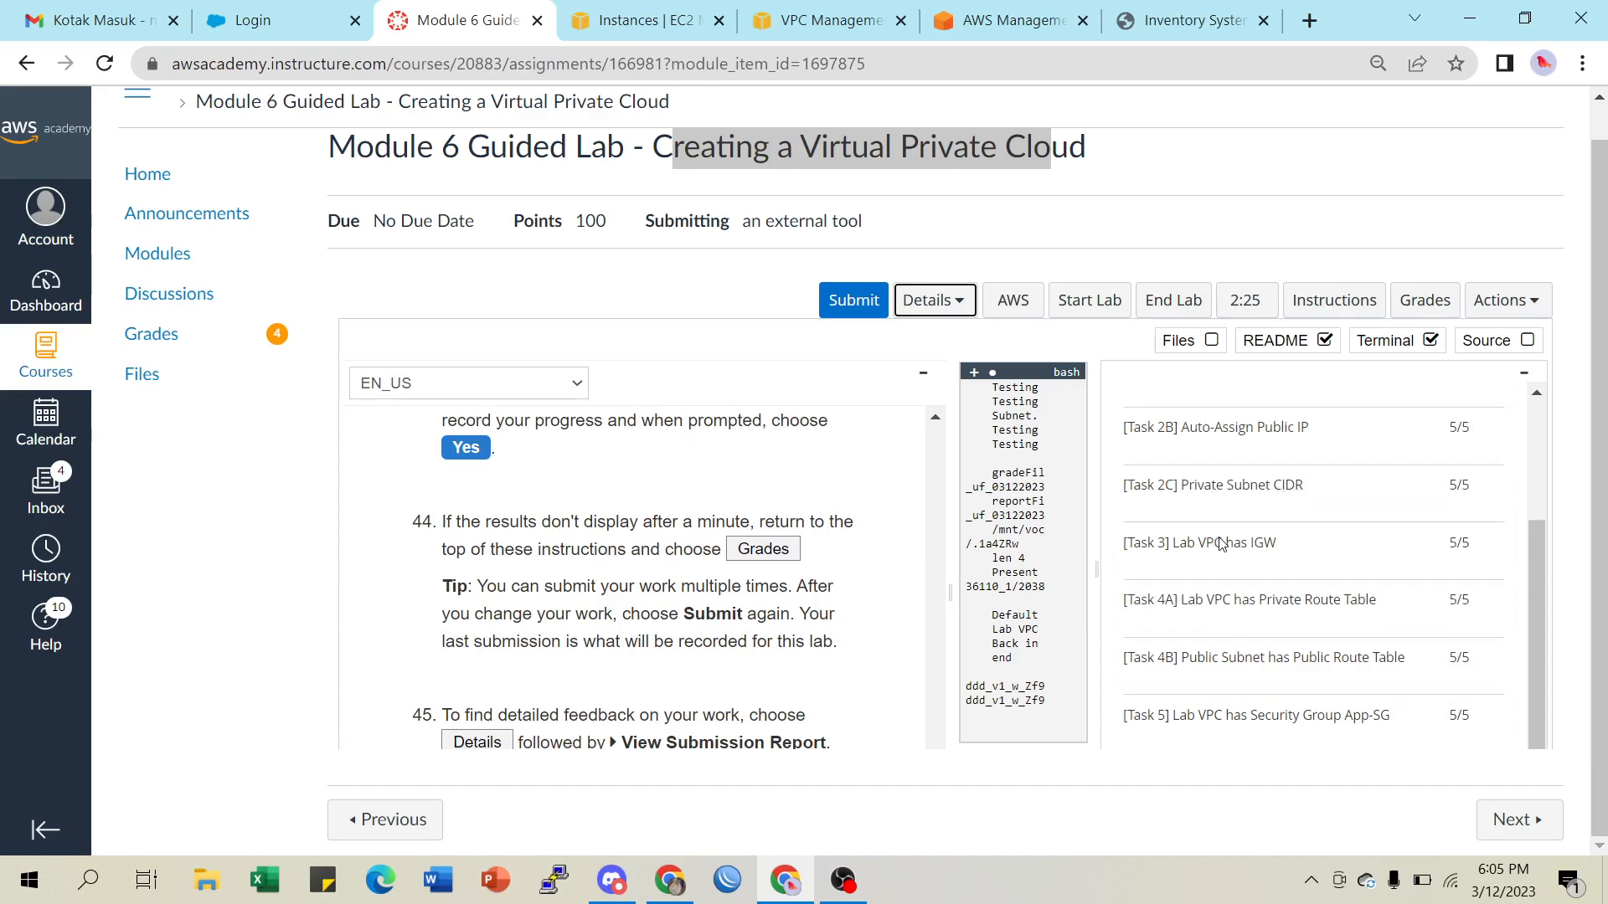
{"action": "scroll", "coordinate": [1190, 486], "scroll_direction": "up", "scroll_amount": 3}
Read the lab's closing steps 46 and 47, and end the lab session with confirmation
{"action": "scroll", "coordinate": [627, 589], "scroll_direction": "down", "scroll_amount": 3}
{"action": "scroll", "coordinate": [627, 588], "scroll_direction": "down", "scroll_amount": 1}
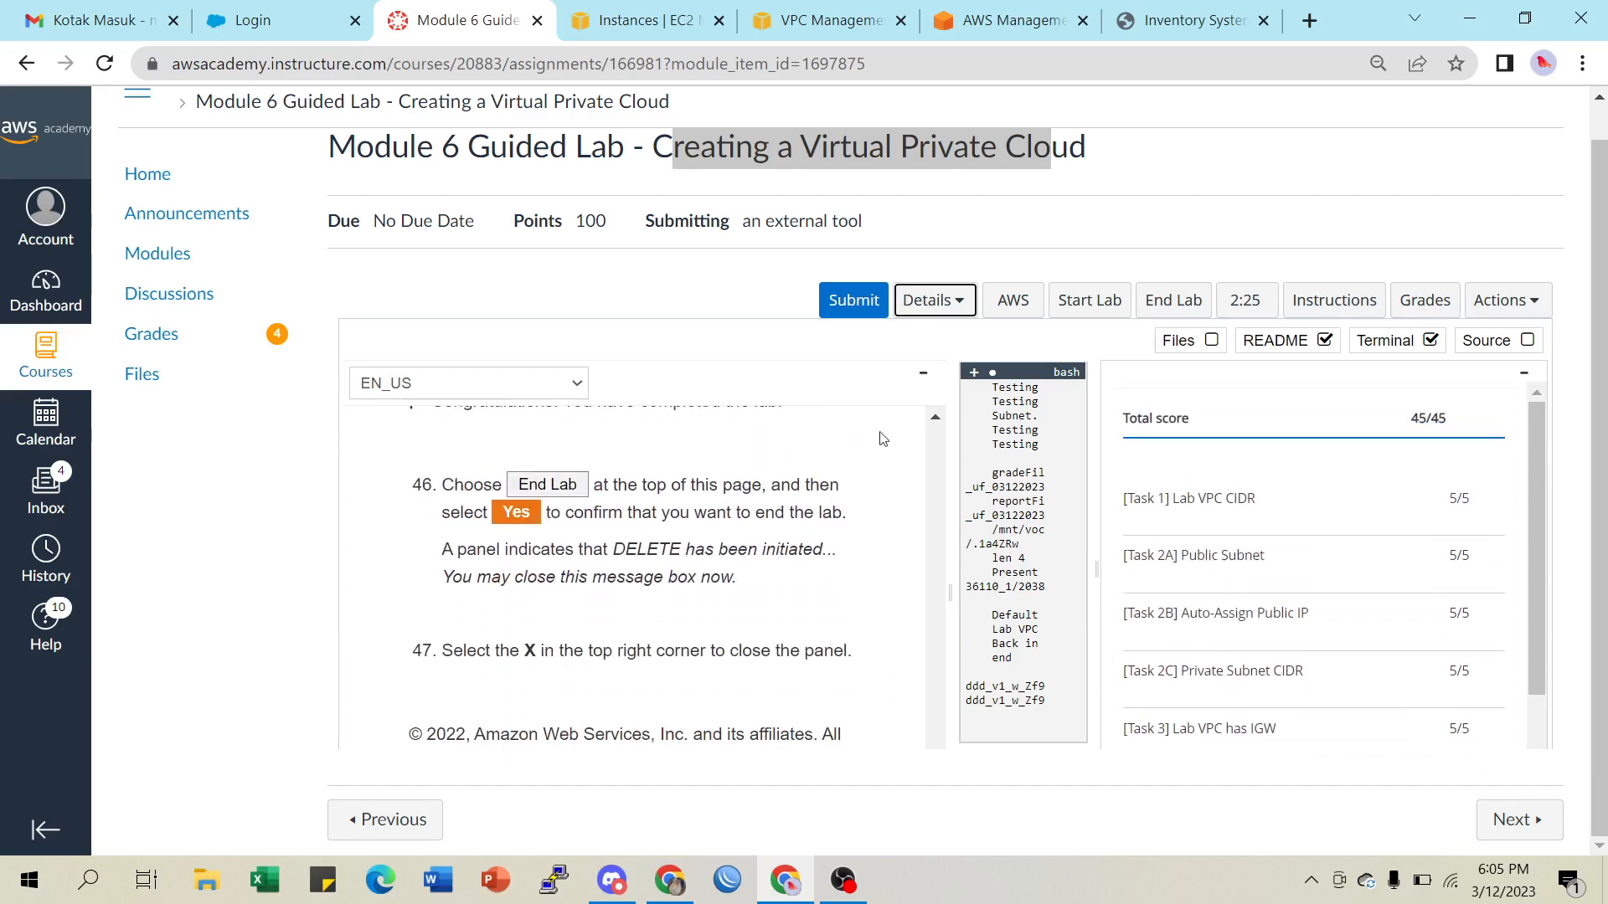
{"action": "left_click", "coordinate": [1166, 314]}
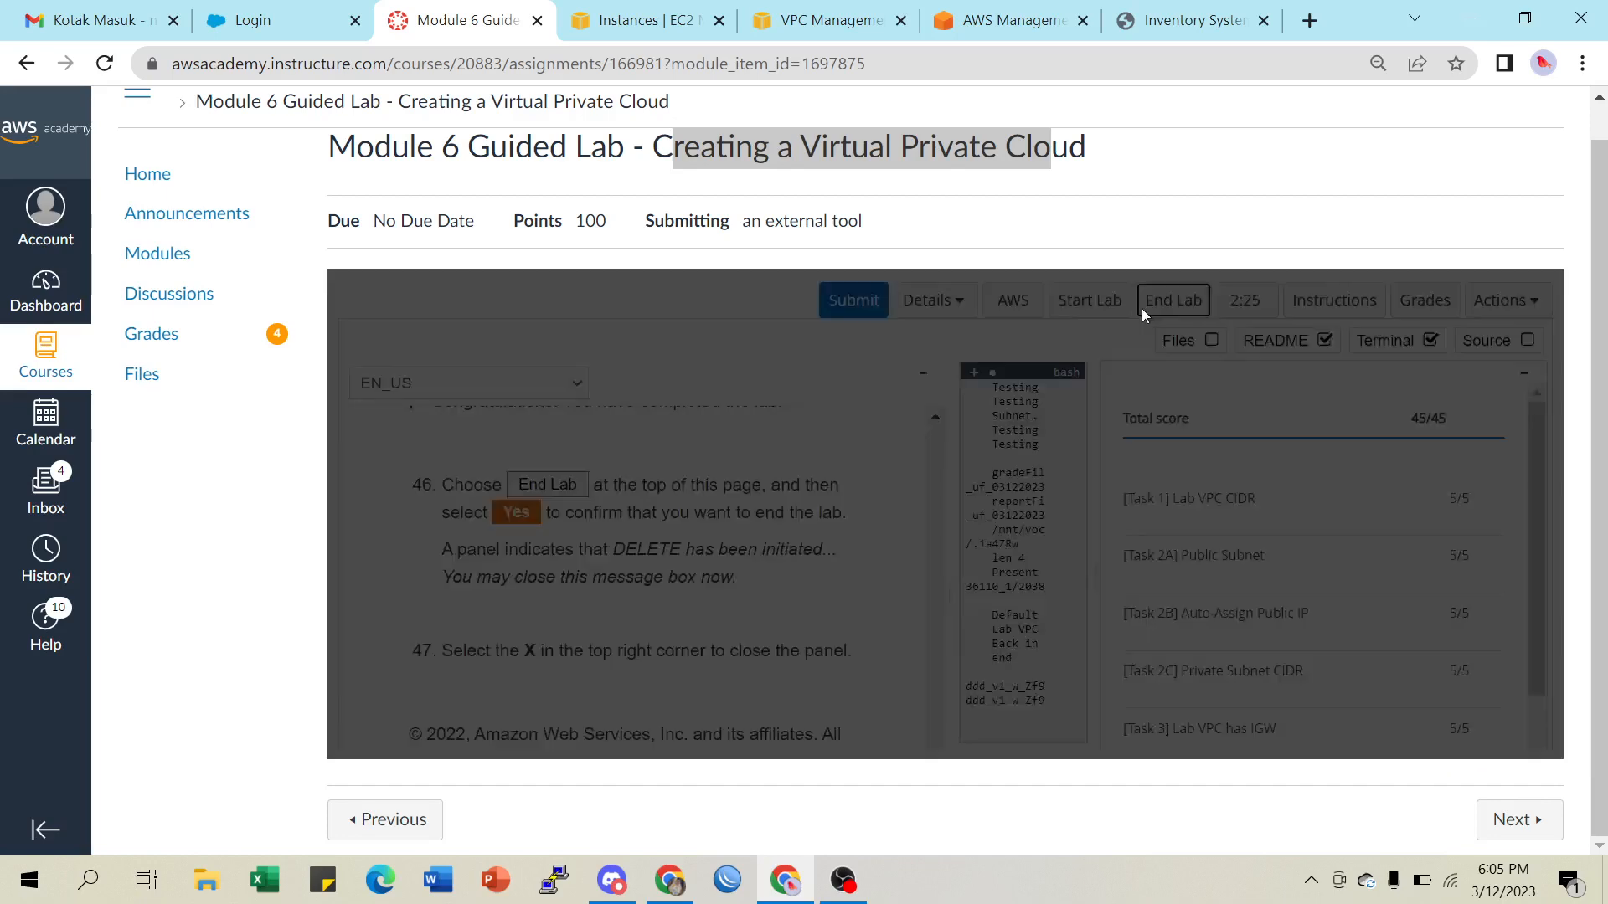
{"action": "left_click", "coordinate": [1266, 408]}
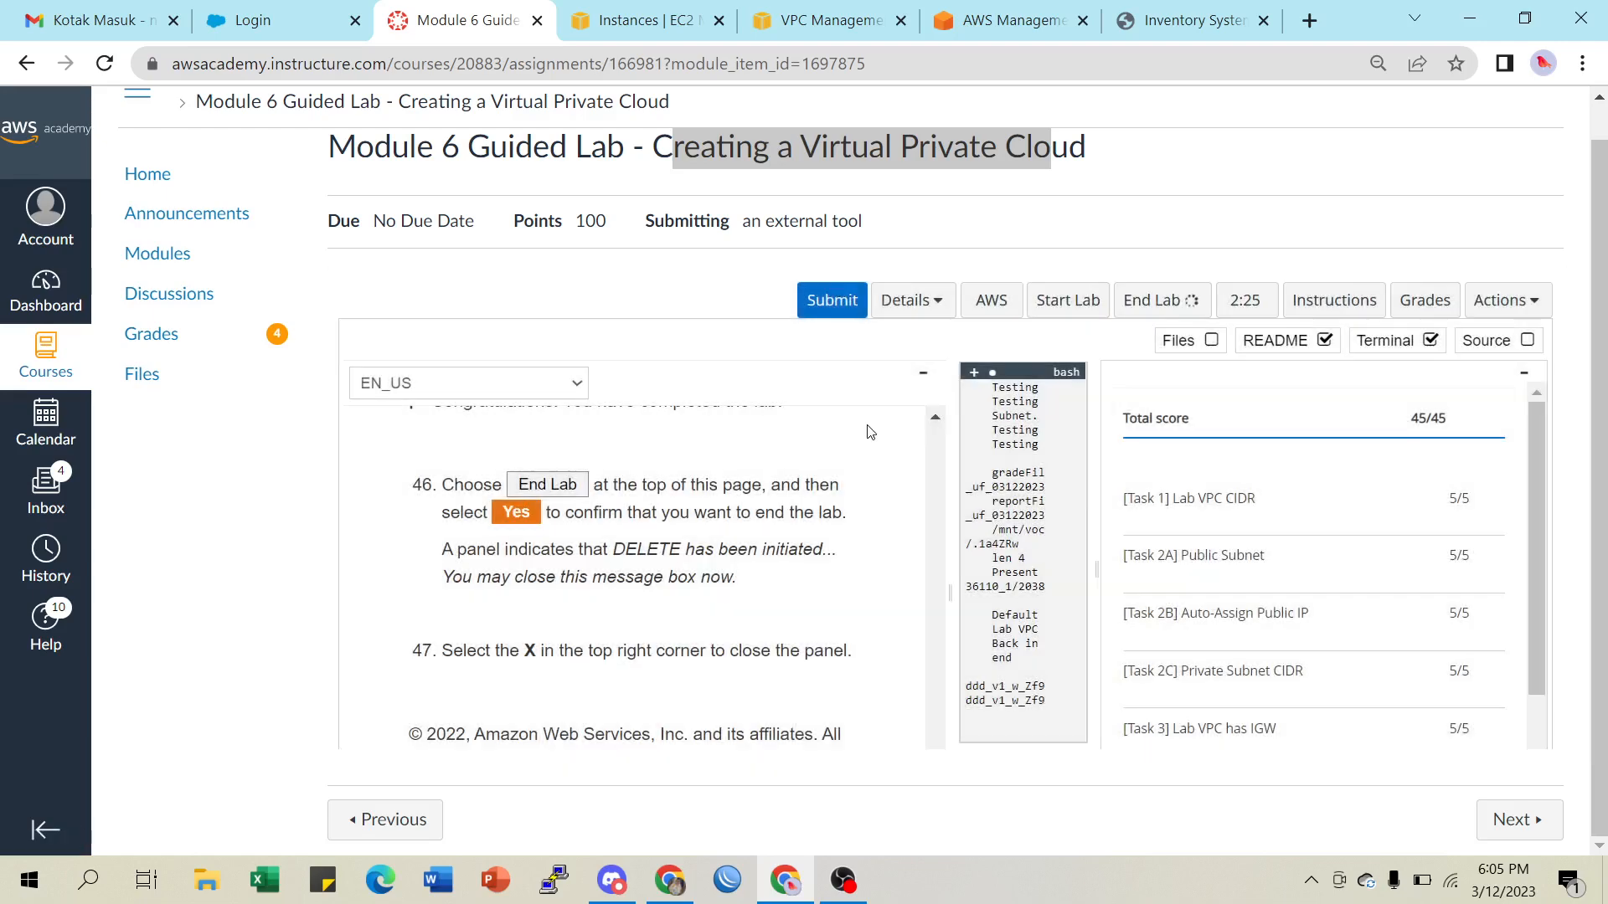
{"action": "scroll", "coordinate": [599, 567], "scroll_direction": "down", "scroll_amount": 1}
{"action": "scroll", "coordinate": [599, 567], "scroll_direction": "down", "scroll_amount": 1}
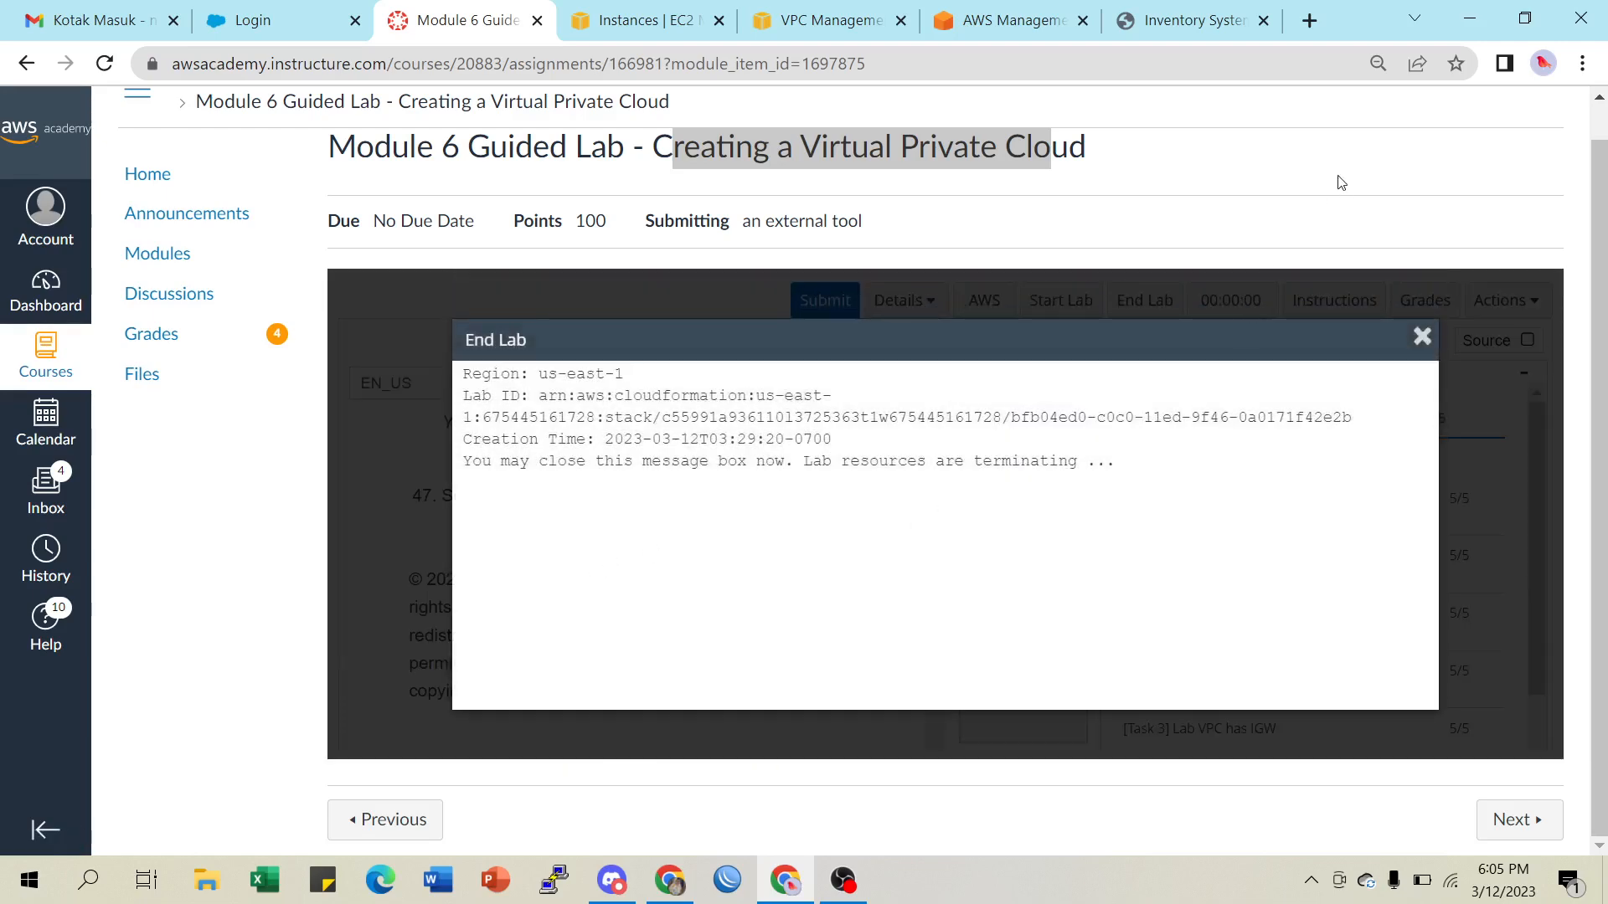
Clear the text selection in the assignment's title and minimize the browser window
{"action": "scroll", "coordinate": [819, 243], "scroll_direction": "up", "scroll_amount": 1}
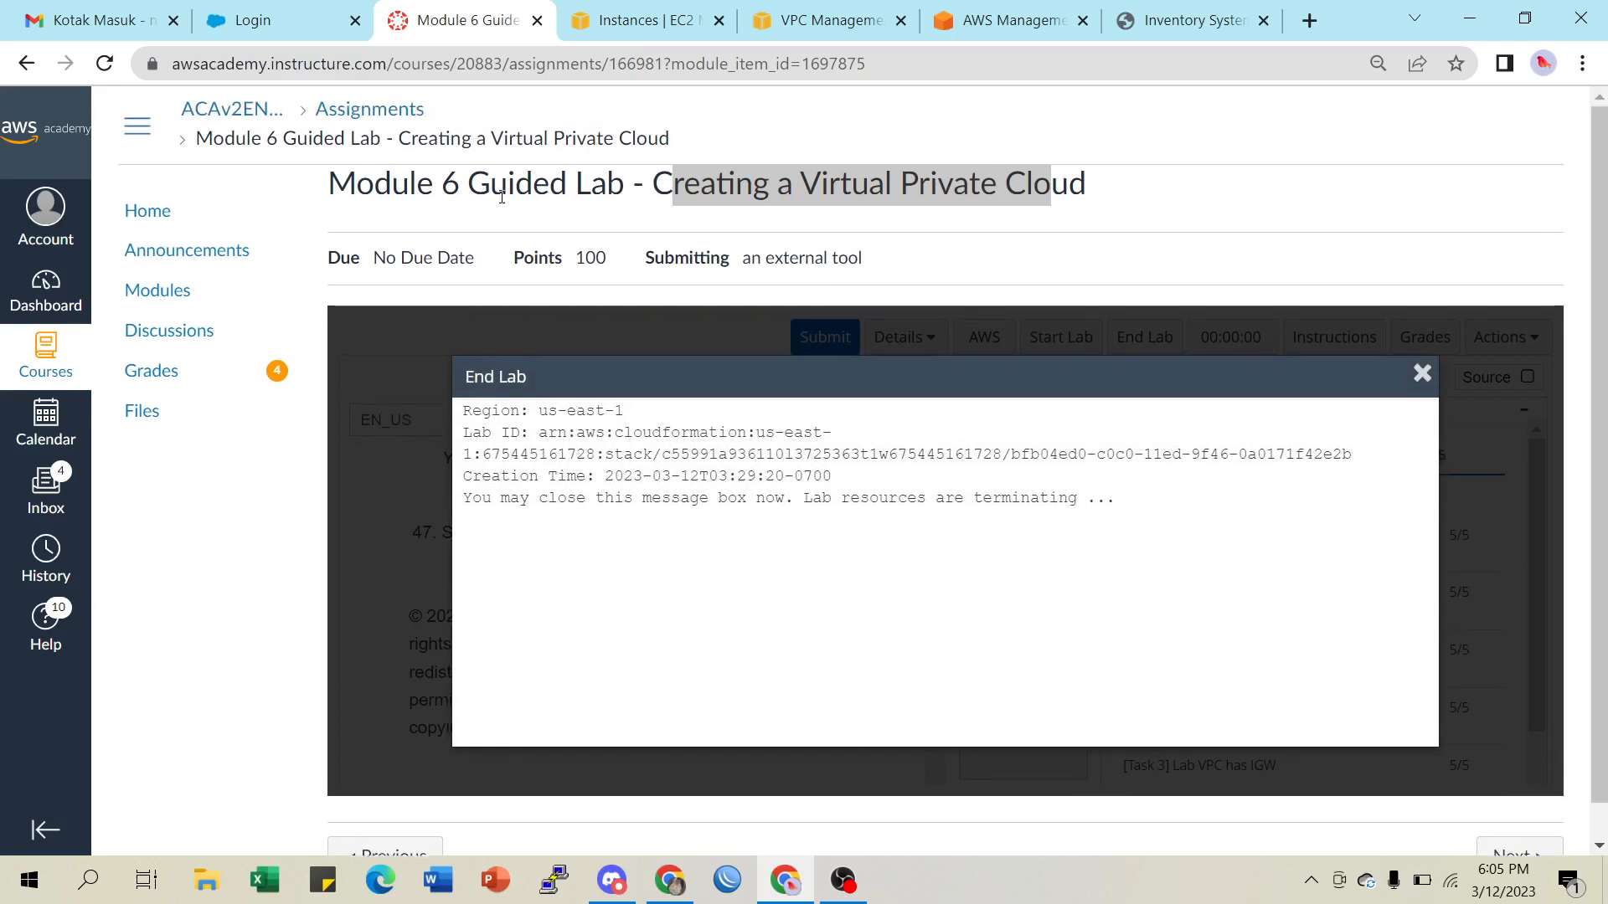
{"action": "left_click", "coordinate": [444, 192]}
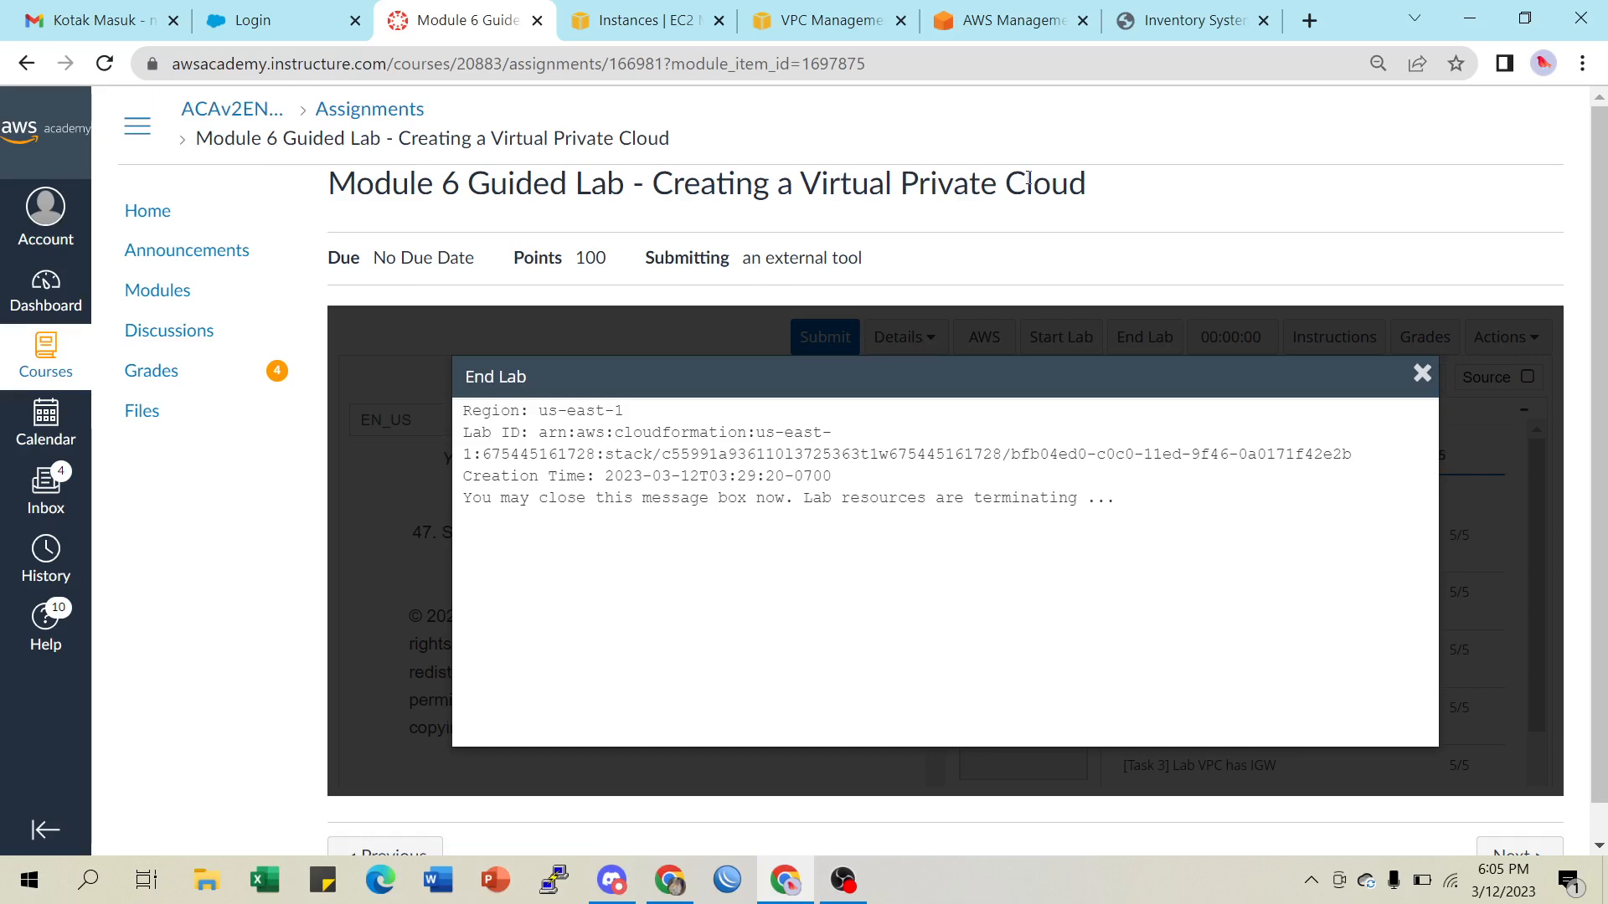
{"action": "left_click", "coordinate": [1470, 19]}
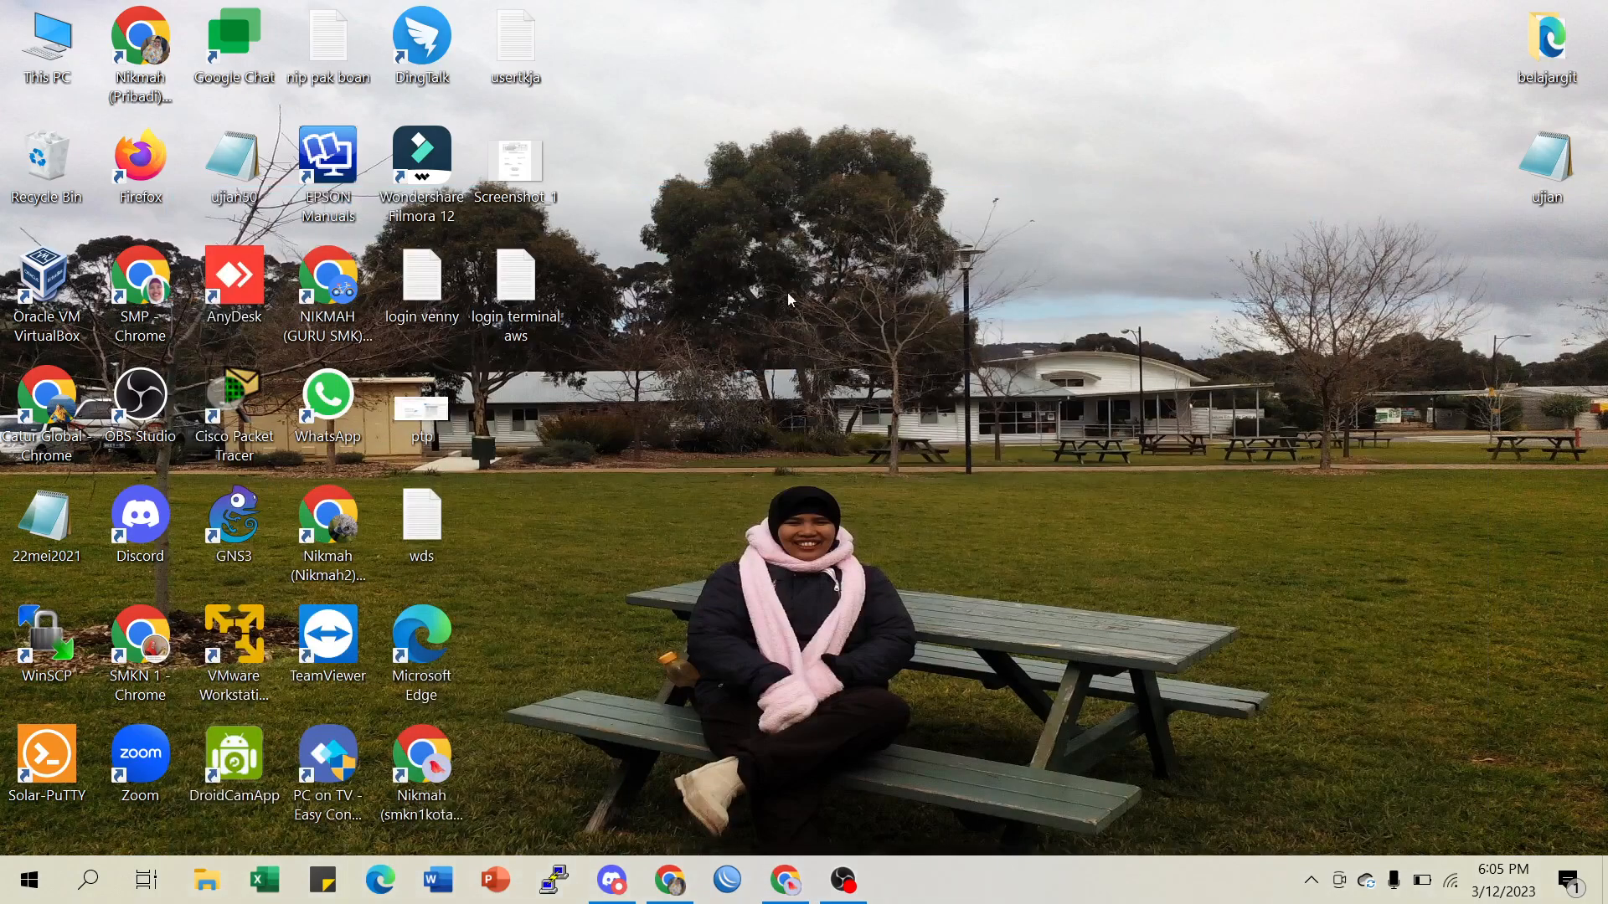